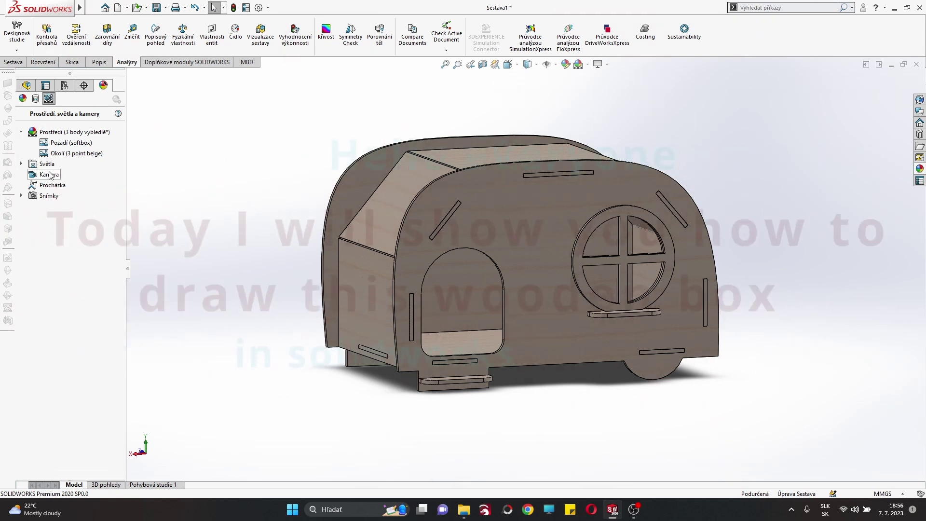
# Step: Apply the Factory Background presentation environment to the finished camper trailer and orbit it
pyautogui.doubleClick(62, 154)
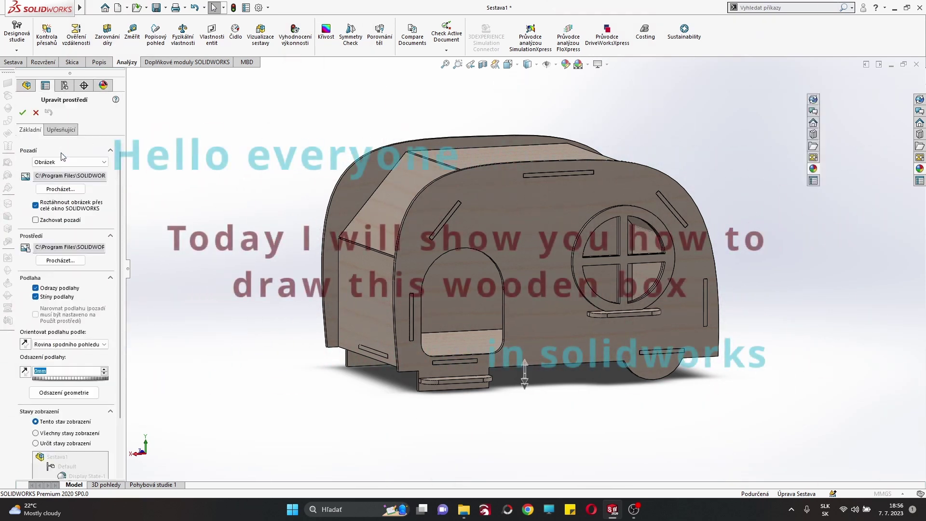
pyautogui.scroll(-1, 872, 344)
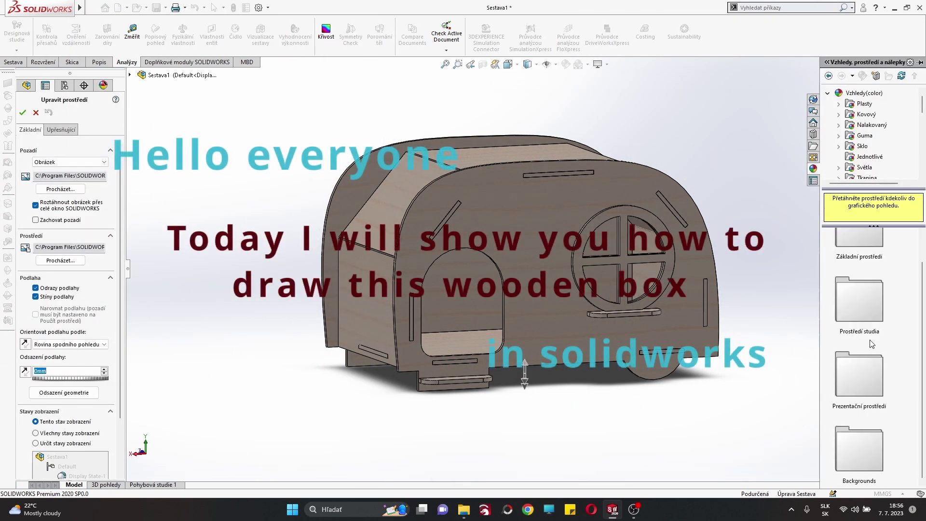
pyautogui.doubleClick(865, 366)
pyautogui.moveTo(921, 252)
pyautogui.mouseDown()
pyautogui.moveTo(922, 281)
pyautogui.moveTo(921, 252)
pyautogui.mouseUp()
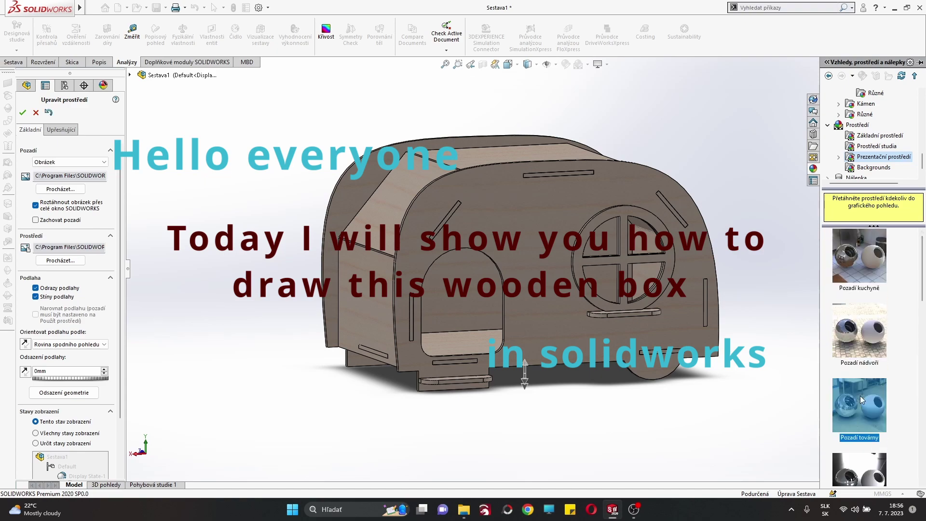
pyautogui.moveTo(859, 405); pyautogui.dragTo(768, 306)
pyautogui.moveTo(768, 307)
pyautogui.mouseDown(button='middle')
pyautogui.moveTo(720, 312)
pyautogui.moveTo(648, 268)
pyautogui.moveTo(309, 224)
pyautogui.mouseUp(button='middle')
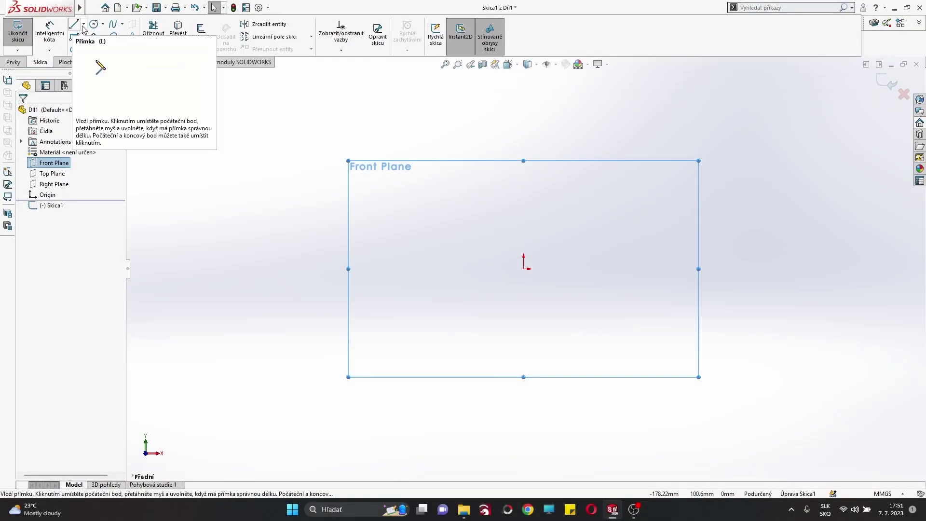
# Step: Draw a center rectangle starting from the origin
pyautogui.click(94, 27)
pyautogui.click(84, 37)
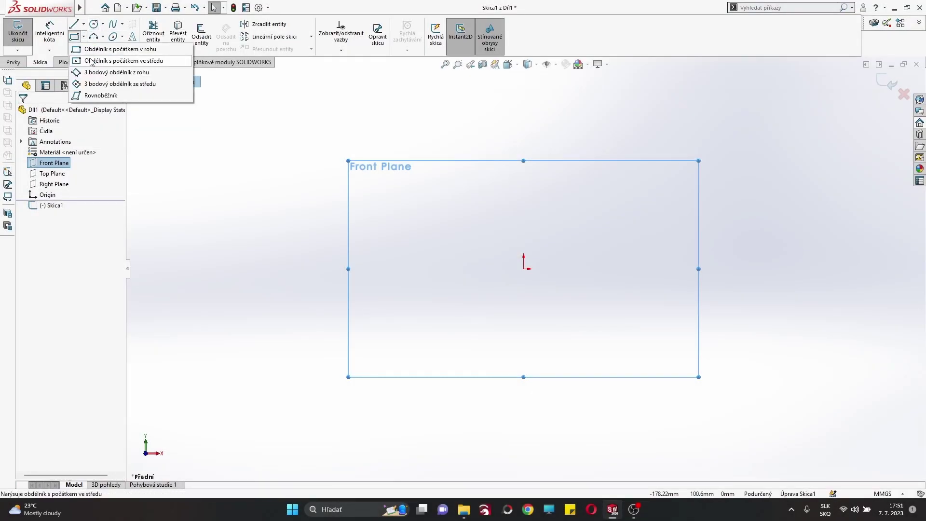
pyautogui.click(92, 61)
pyautogui.click(524, 268)
pyautogui.click(622, 350)
pyautogui.rightClick(337, 258)
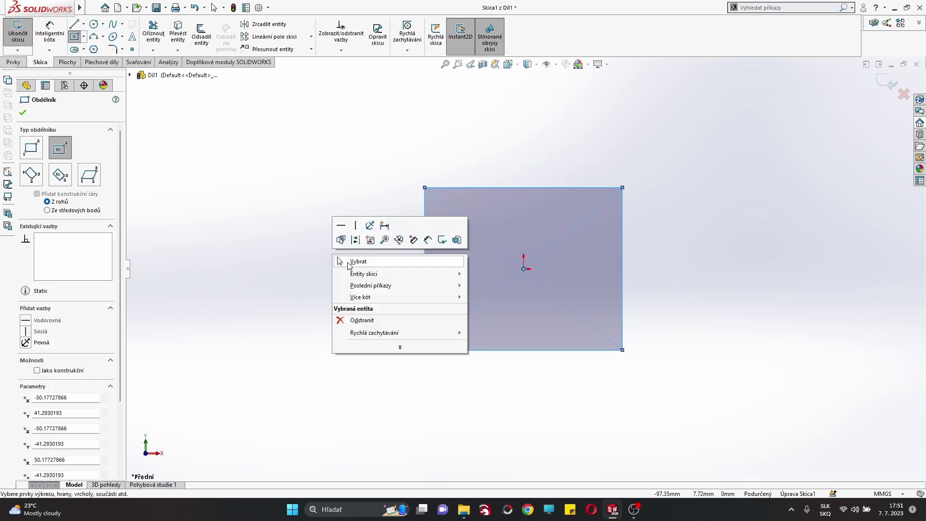
pyautogui.click(347, 262)
# Step: Convert the rectangle's four lines to construction geometry
pyautogui.moveTo(677, 400); pyautogui.dragTo(310, 94)
pyautogui.click(648, 388)
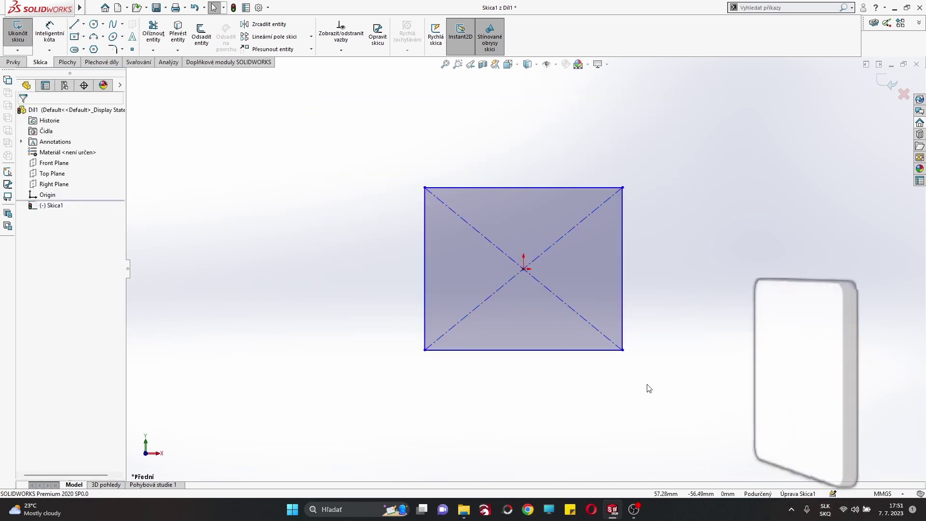
pyautogui.click(532, 349)
pyautogui.keyDown('ctrl'); pyautogui.click(424, 299); pyautogui.keyUp('ctrl')
pyautogui.keyDown('ctrl'); pyautogui.click(509, 188); pyautogui.keyUp('ctrl')
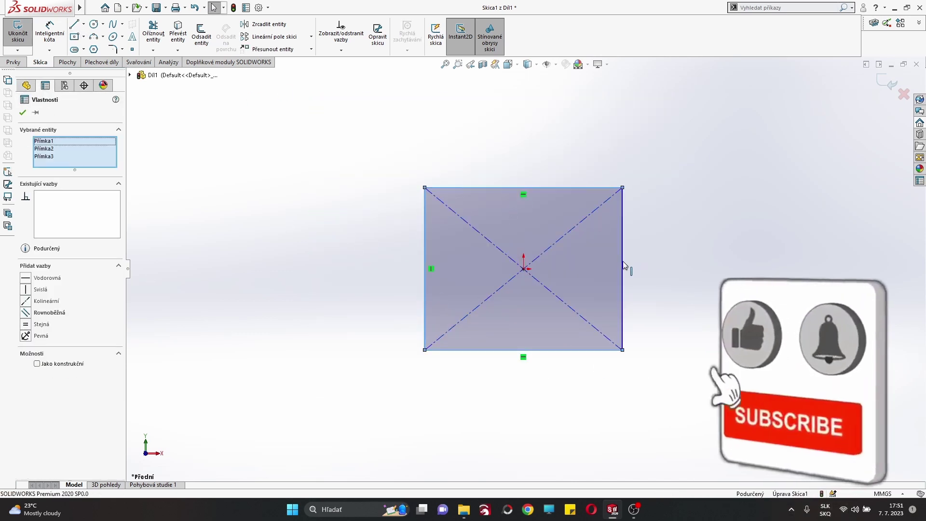
pyautogui.keyDown('ctrl'); pyautogui.click(622, 265); pyautogui.keyUp('ctrl')
pyautogui.click(37, 363)
pyautogui.click(278, 293)
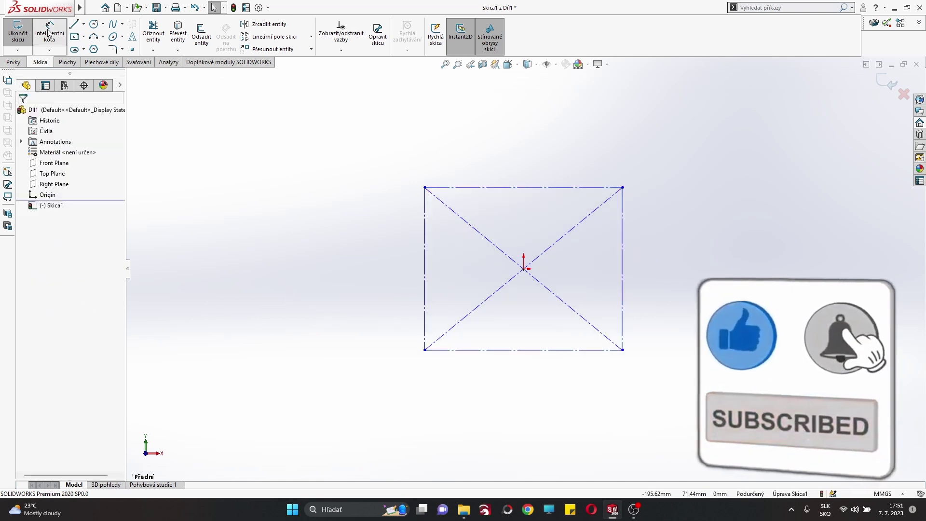
# Step: Dimension the rectangle 250 wide and 150 high
pyautogui.click(48, 32)
pyautogui.click(502, 188)
pyautogui.click(518, 157)
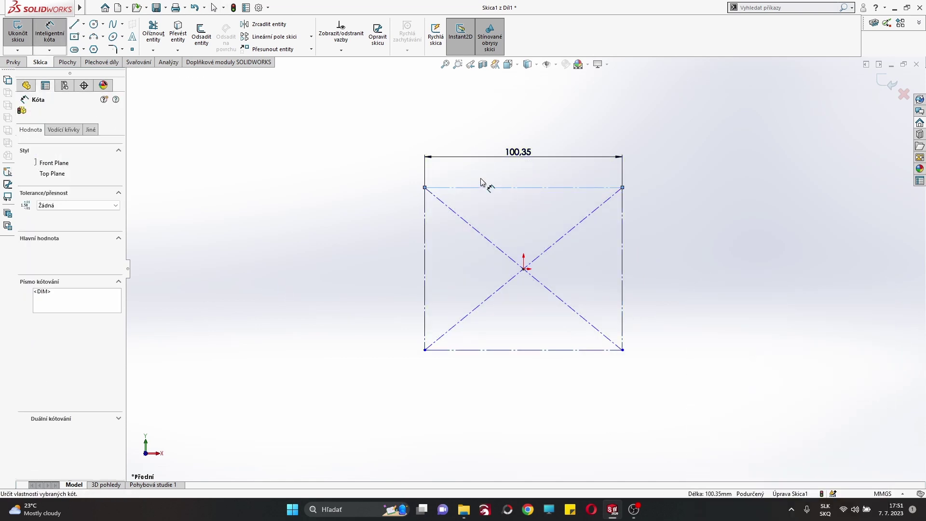
pyautogui.write('250')
pyautogui.press('Return')
pyautogui.click(425, 241)
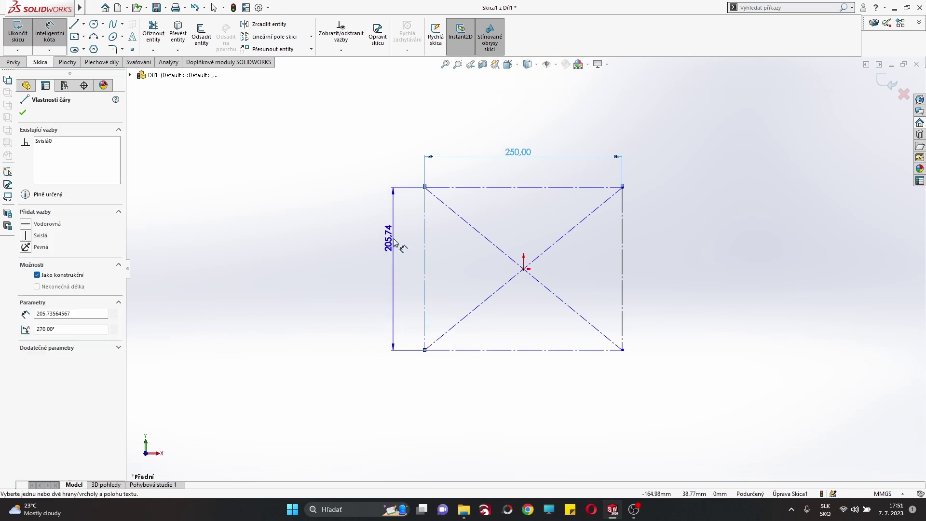
pyautogui.click(394, 242)
pyautogui.write('150')
pyautogui.press('Return')
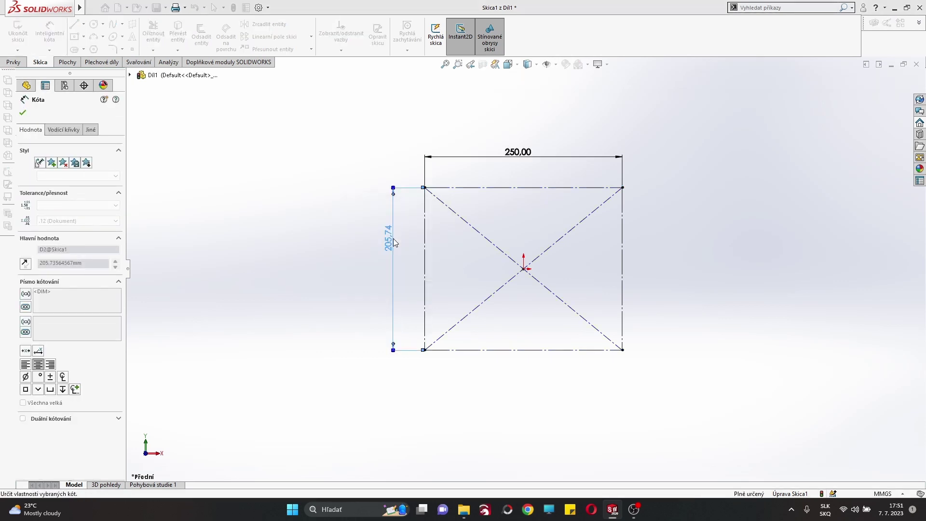
pyautogui.press('Escape')
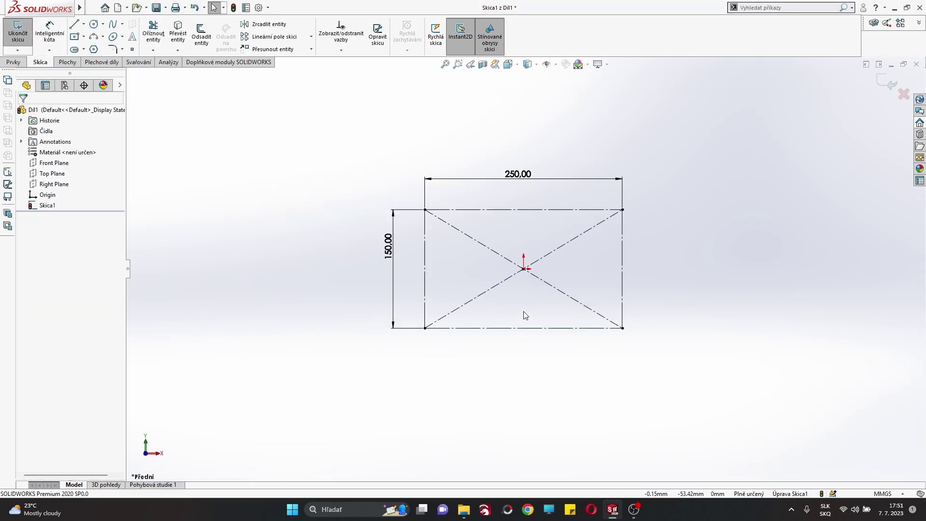
# Step: Draw a solid line along the rectangle's bottom edge, corner to corner
pyautogui.scroll(-1, 525, 316)
pyautogui.press('l')
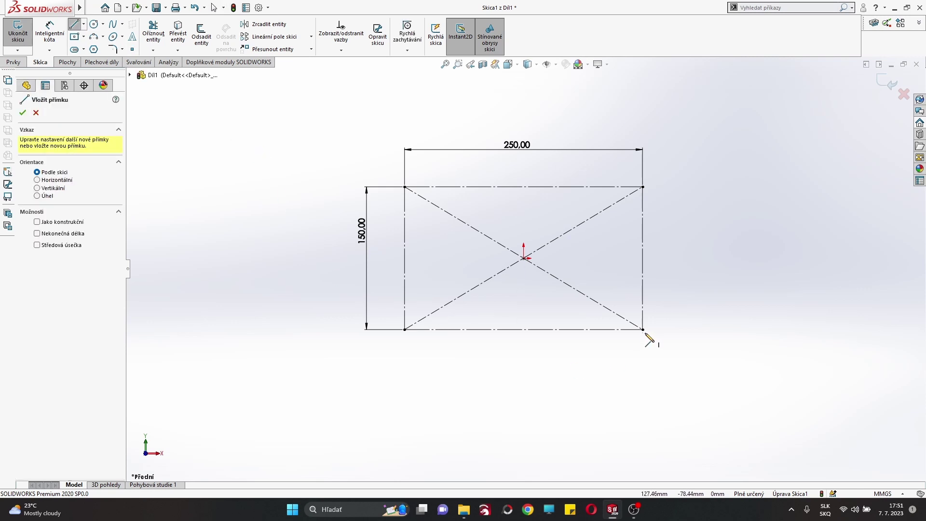
pyautogui.click(642, 329)
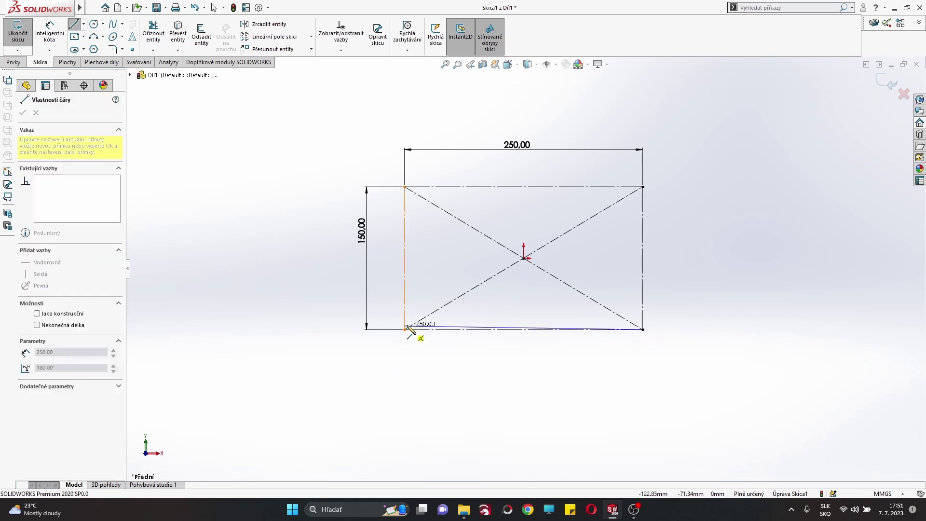
pyautogui.click(405, 329)
pyautogui.rightClick(388, 336)
pyautogui.click(407, 353)
pyautogui.scroll(-4, 538, 338)
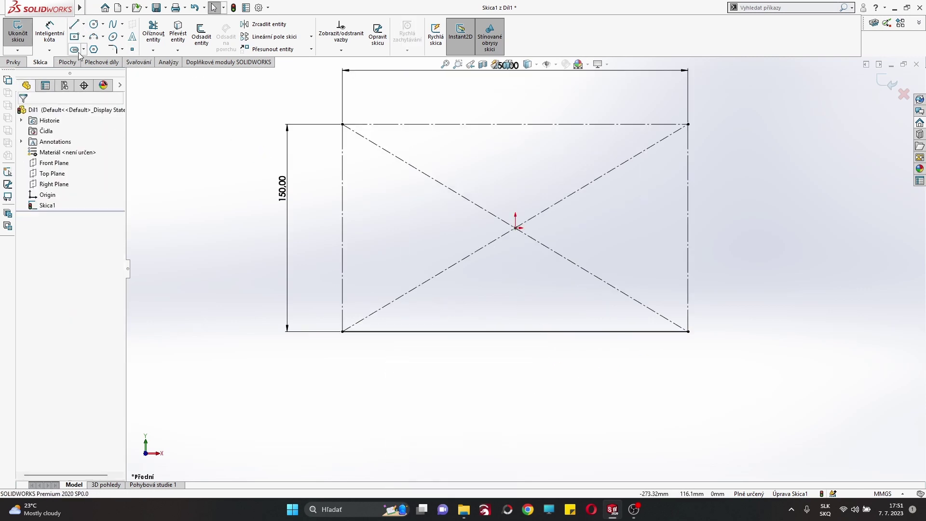
# Step: Try an arc and a first spline from the bottom-left corner, then discard both
pyautogui.press('a')
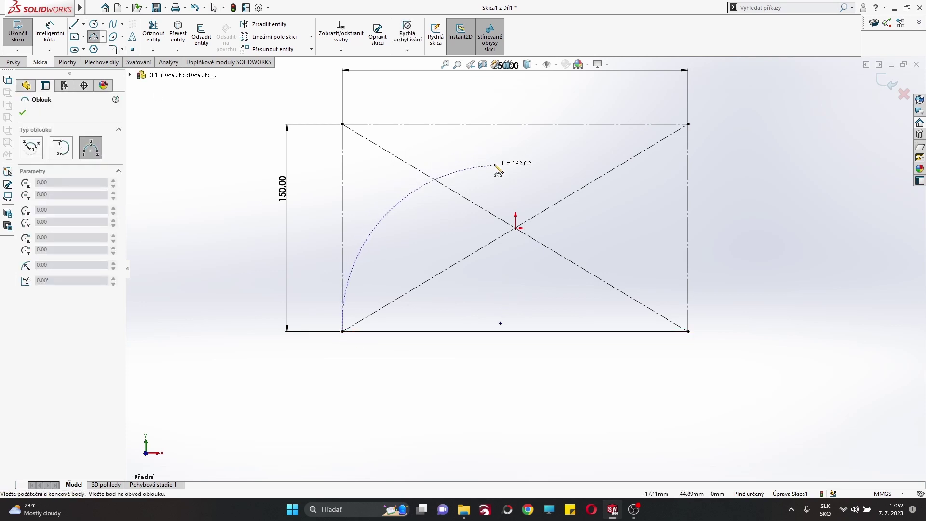
pyautogui.press('Escape')
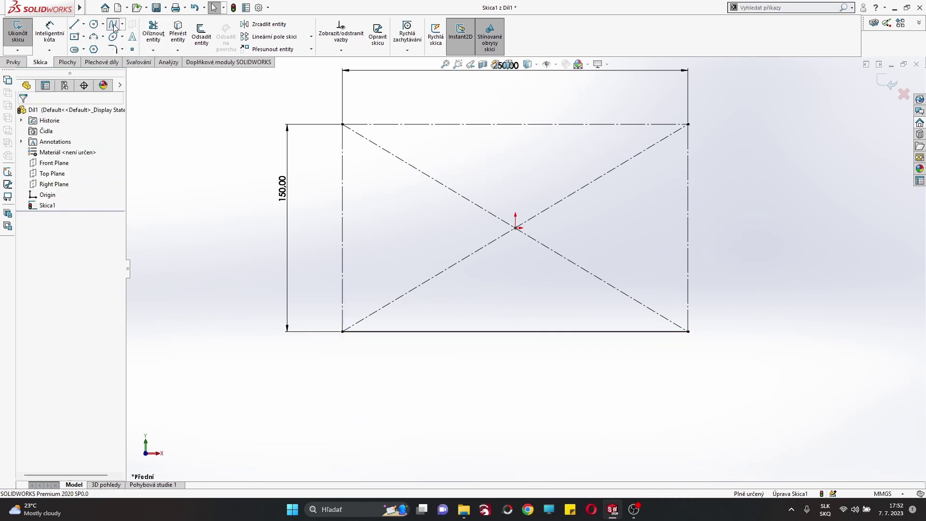
pyautogui.click(114, 25)
pyautogui.click(342, 331)
pyautogui.click(533, 161)
pyautogui.press('Escape')
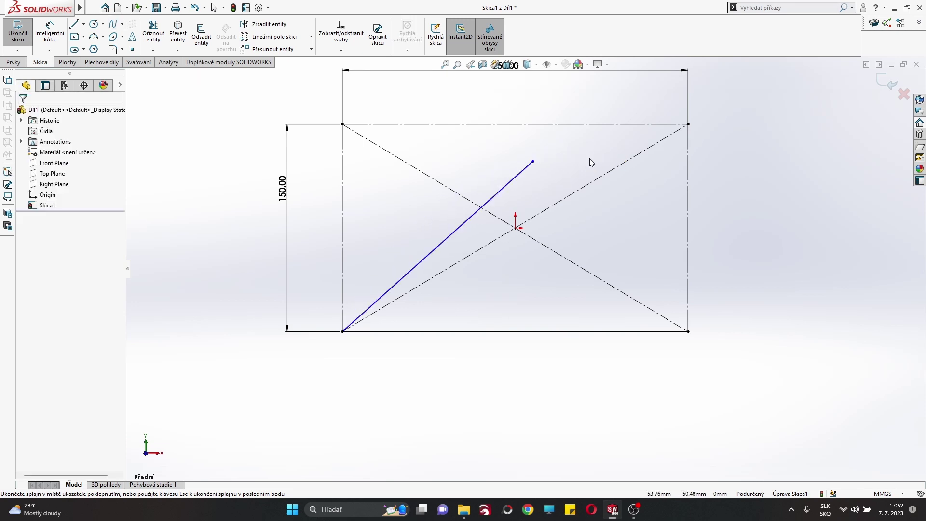
pyautogui.press('Escape')
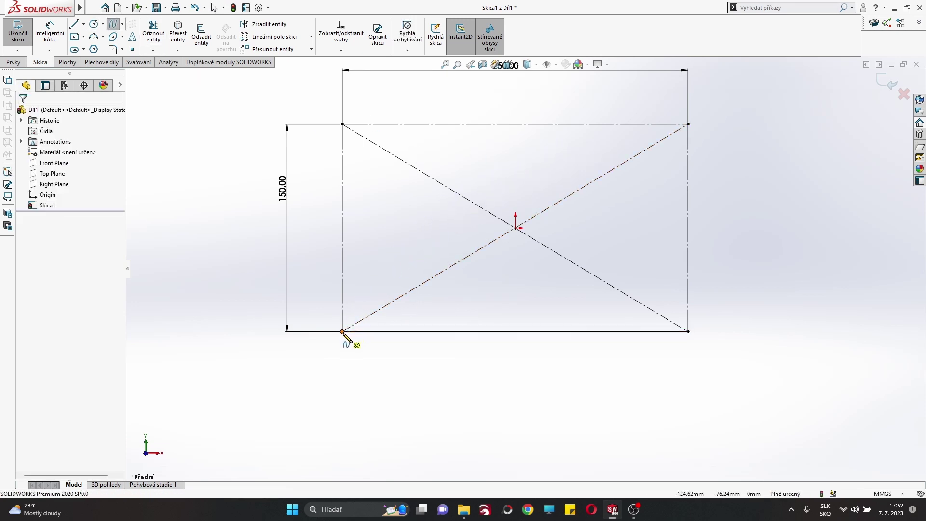
# Step: Draw a spline from the bottom-left corner over the top to the bottom-right corner
pyautogui.click(342, 331)
pyautogui.click(516, 124)
pyautogui.click(645, 137)
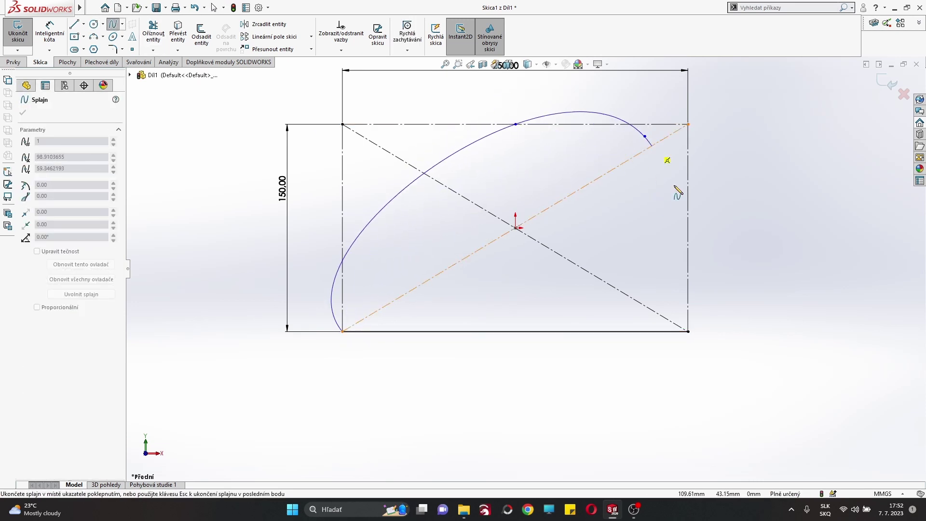
pyautogui.doubleClick(688, 331)
pyautogui.rightClick(622, 363)
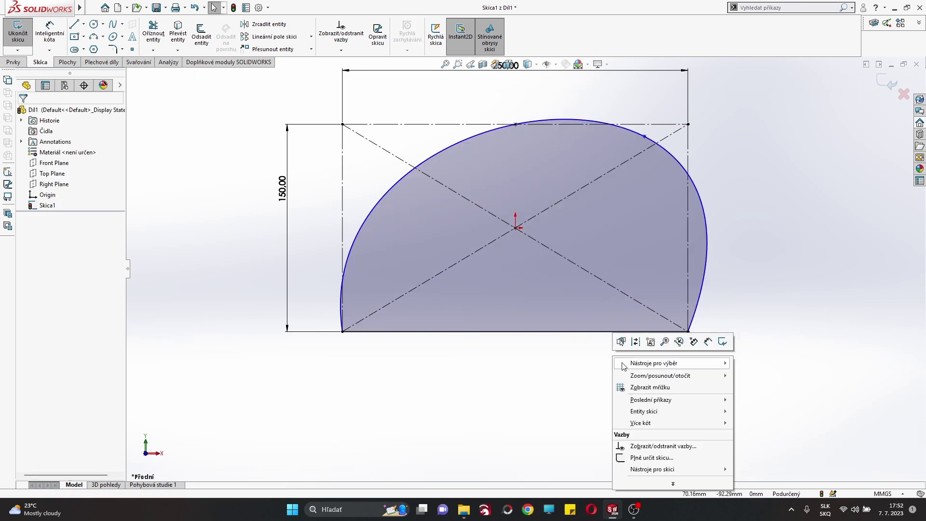
pyautogui.click(721, 270)
# Step: Drag both spline end tangent handles so the curve rises vertically at each corner
pyautogui.click(707, 249)
pyautogui.moveTo(720, 248); pyautogui.dragTo(696, 245)
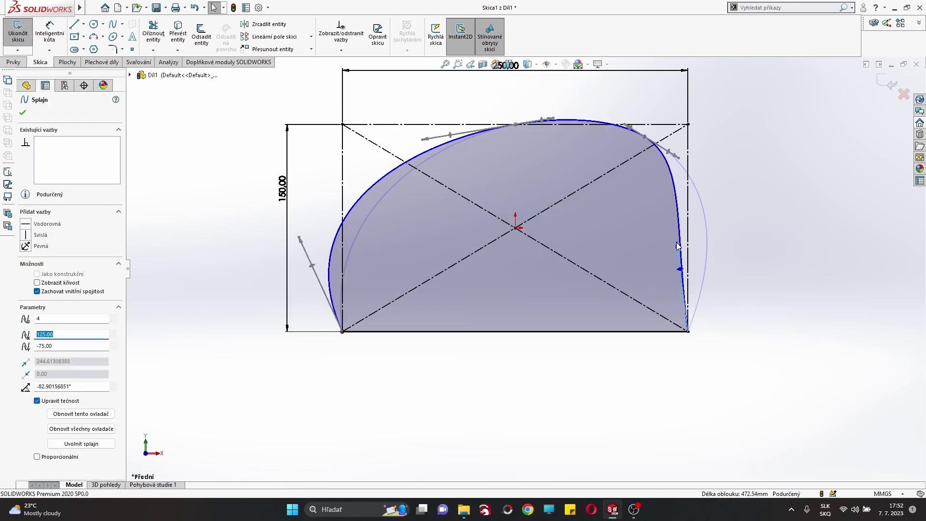
pyautogui.moveTo(320, 237)
pyautogui.mouseDown()
pyautogui.moveTo(343, 222)
pyautogui.moveTo(328, 214)
pyautogui.mouseUp()
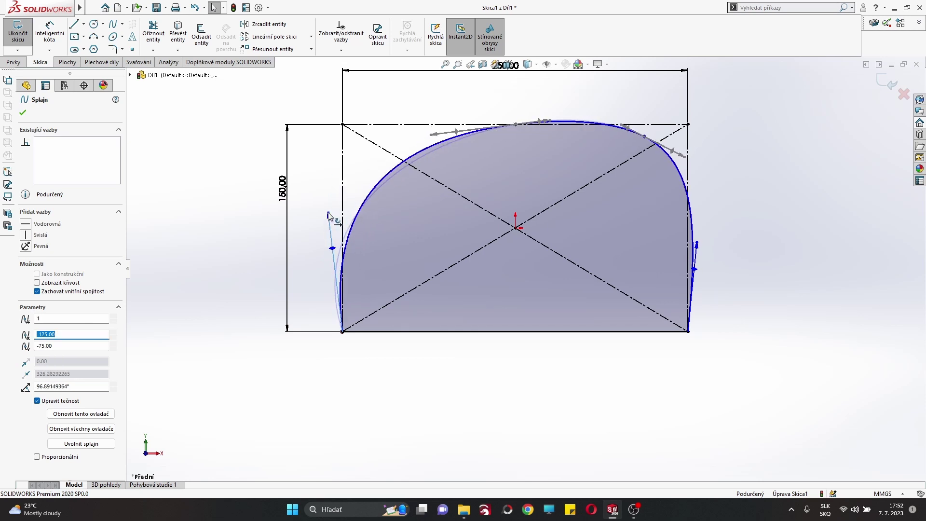
pyautogui.click(184, 209)
pyautogui.click(14, 61)
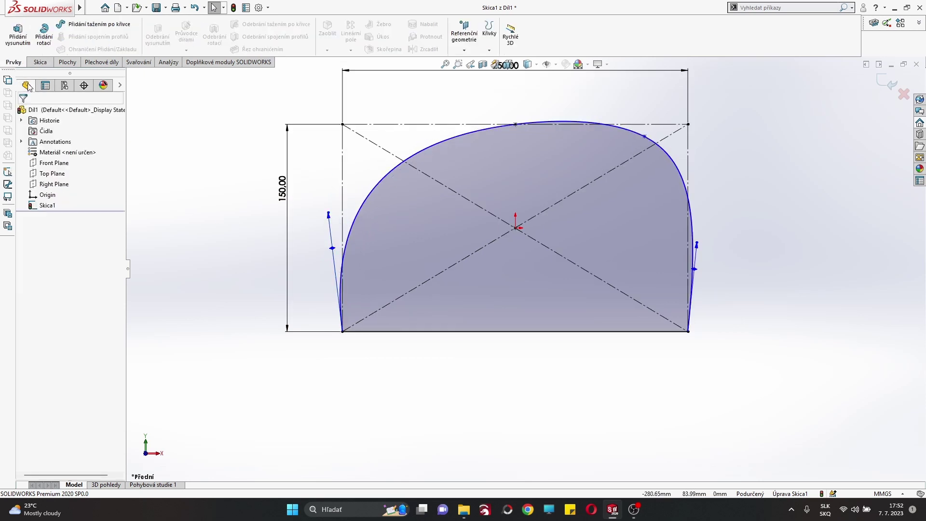
# Step: Extrude the profile, sketch on the panel face, and draw a wheel circle near the bottom-left
pyautogui.click(23, 37)
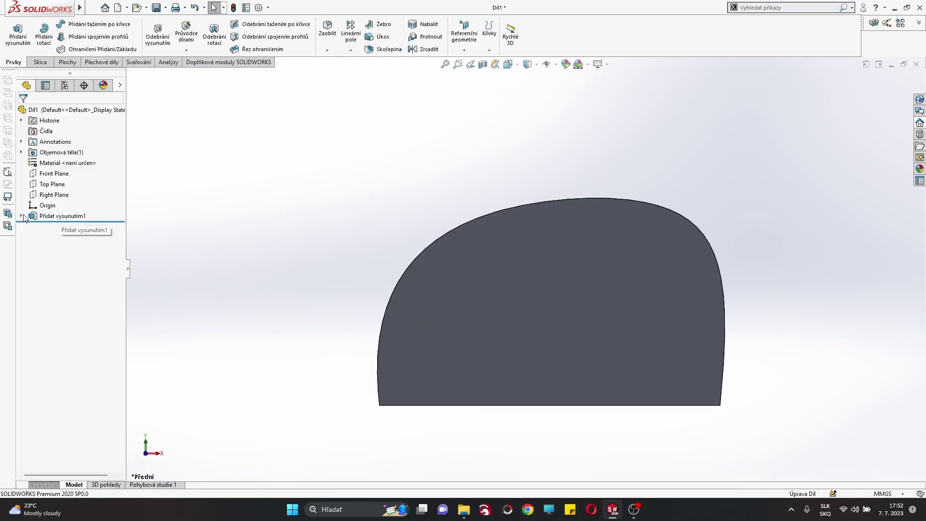
pyautogui.click(541, 295)
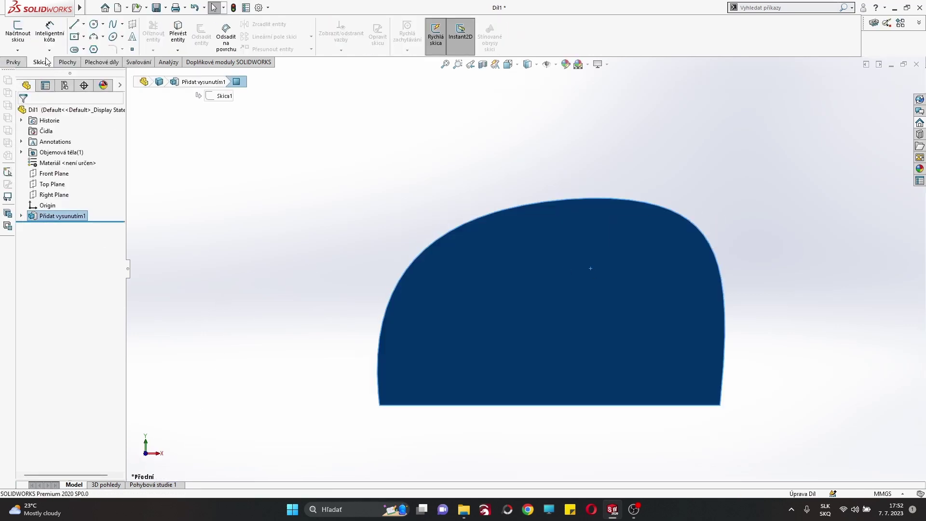
pyautogui.click(94, 25)
pyautogui.moveTo(458, 405); pyautogui.dragTo(504, 405)
pyautogui.press('Escape')
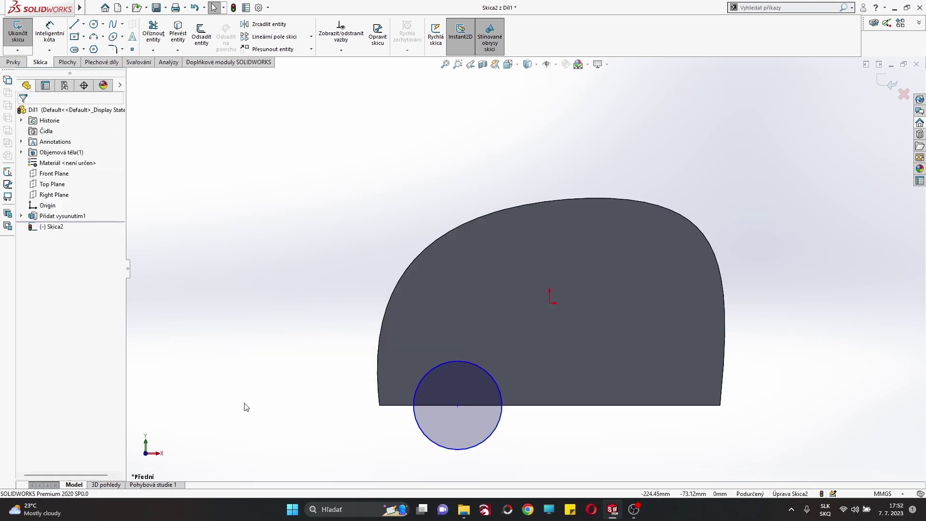
pyautogui.moveTo(519, 440); pyautogui.dragTo(410, 410)
pyautogui.press('Delete')
pyautogui.press('Return')
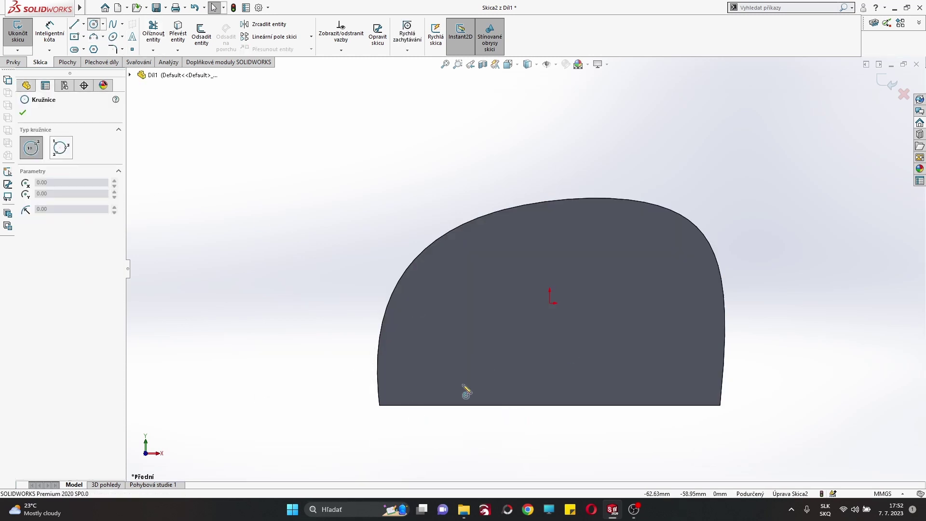
pyautogui.moveTo(450, 383); pyautogui.dragTo(481, 425)
pyautogui.rightClick(505, 421)
pyautogui.click(524, 427)
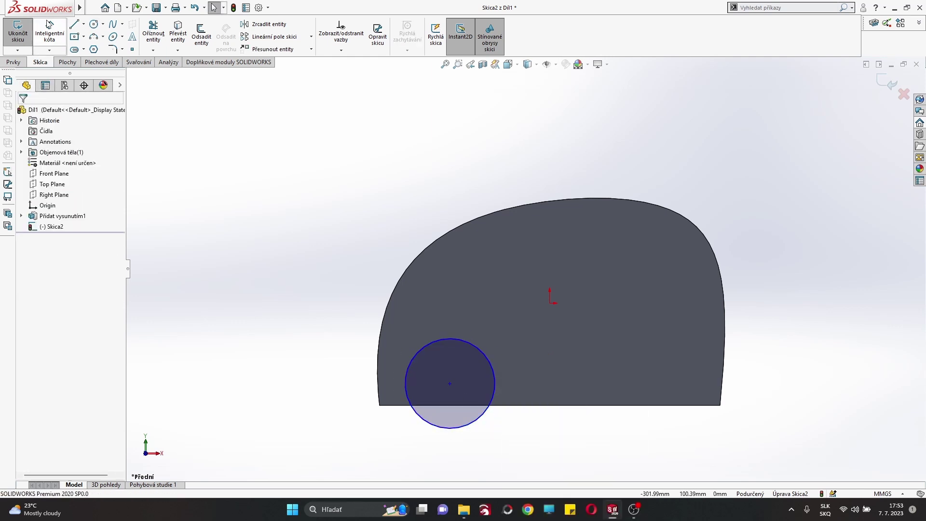
# Step: Set the wheel circle's diameter to 50 mm
pyautogui.click(492, 383)
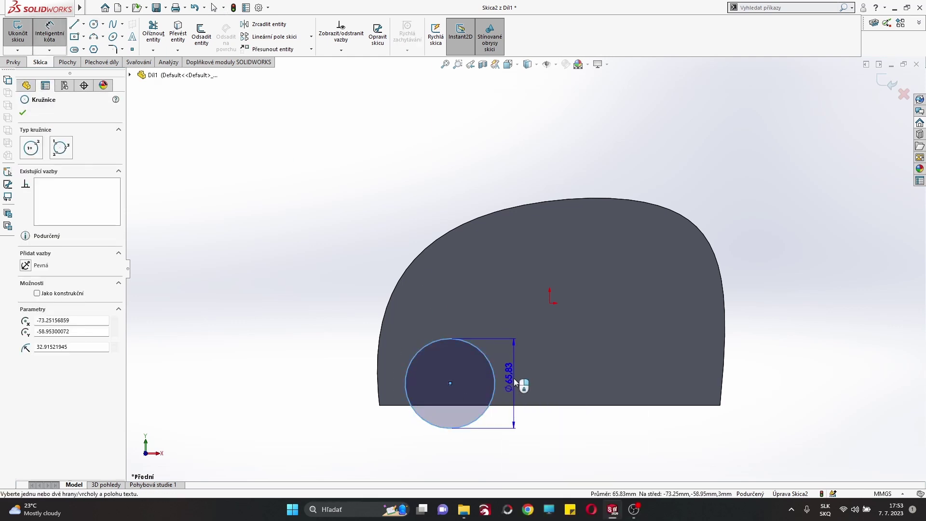
pyautogui.click(514, 380)
pyautogui.write('50')
pyautogui.press('Return')
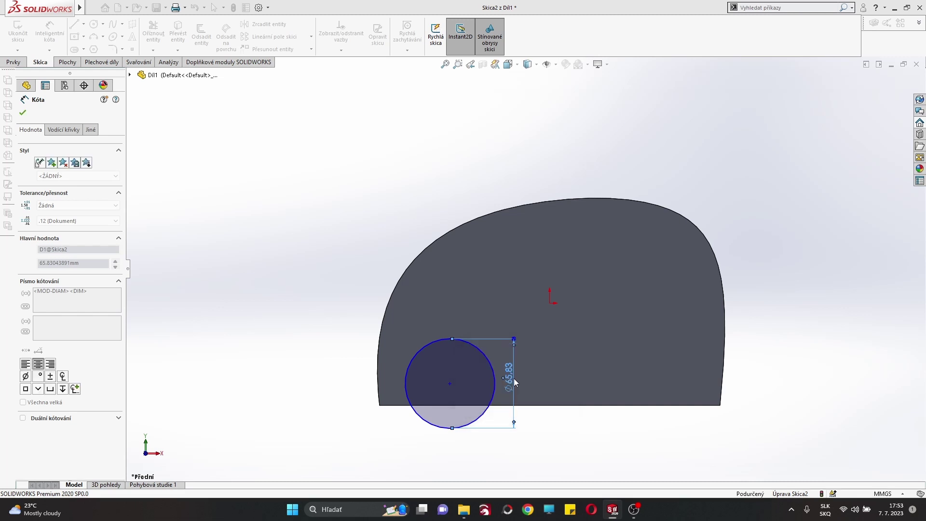
pyautogui.rightClick(249, 357)
pyautogui.click(273, 387)
pyautogui.click(450, 390)
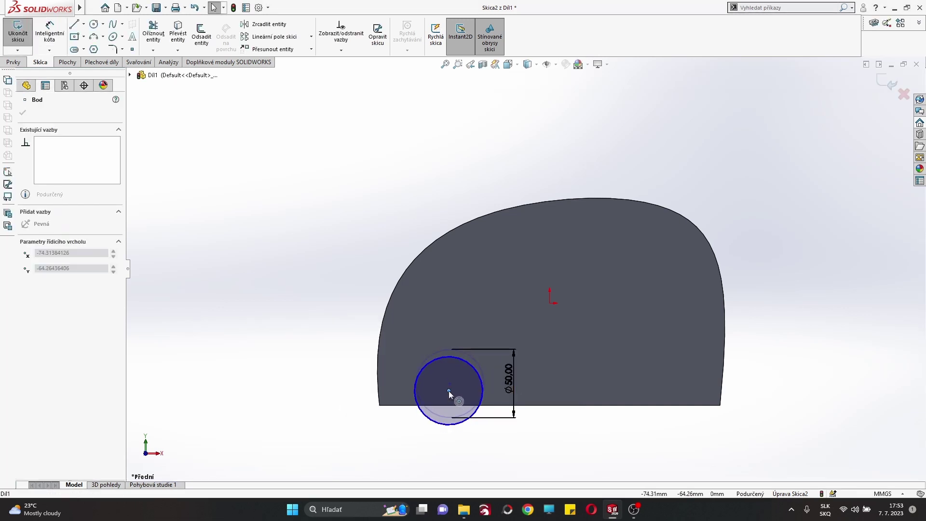
pyautogui.click(217, 225)
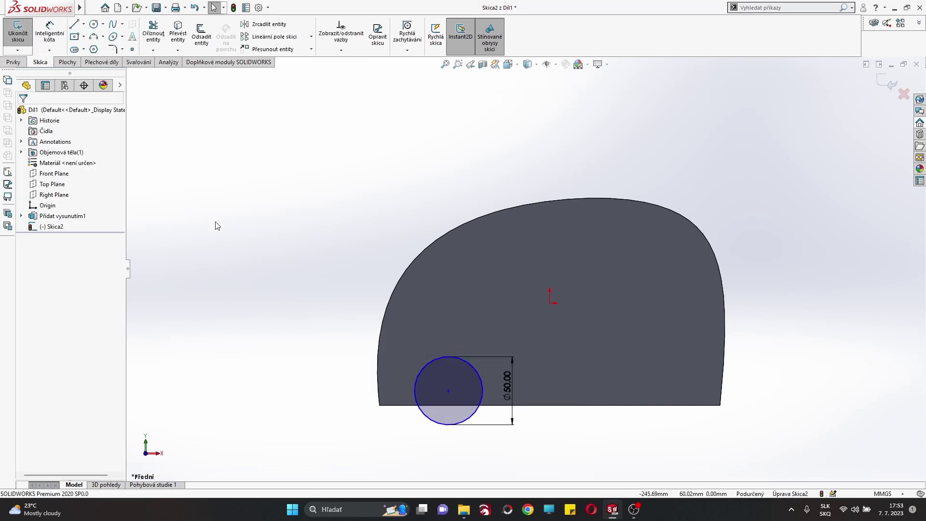
# Step: Draw a corner-rectangle tab below the base's right end and give it 15 mm height
pyautogui.click(84, 37)
pyautogui.click(89, 50)
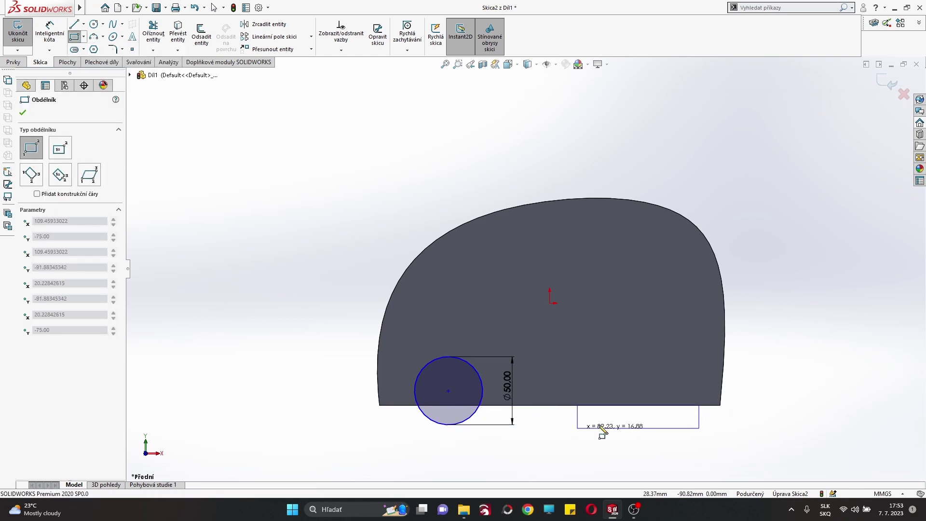
pyautogui.click(642, 425)
pyautogui.rightClick(641, 425)
pyautogui.click(660, 427)
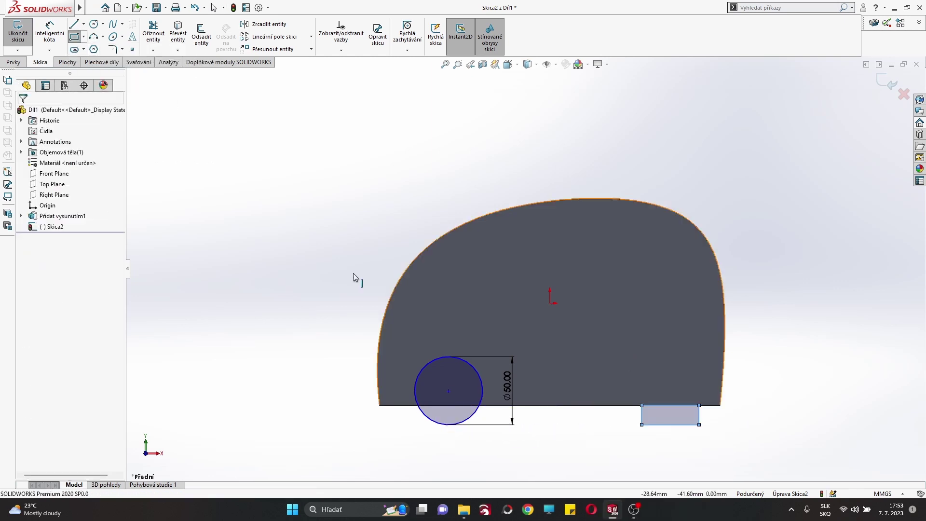
pyautogui.click(699, 416)
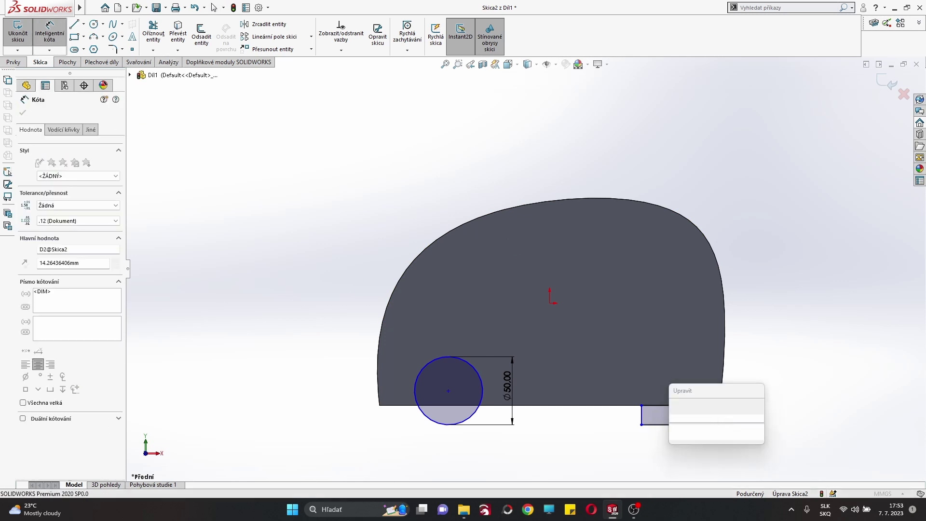
pyautogui.write('15')
pyautogui.press('Return')
pyautogui.press('Escape')
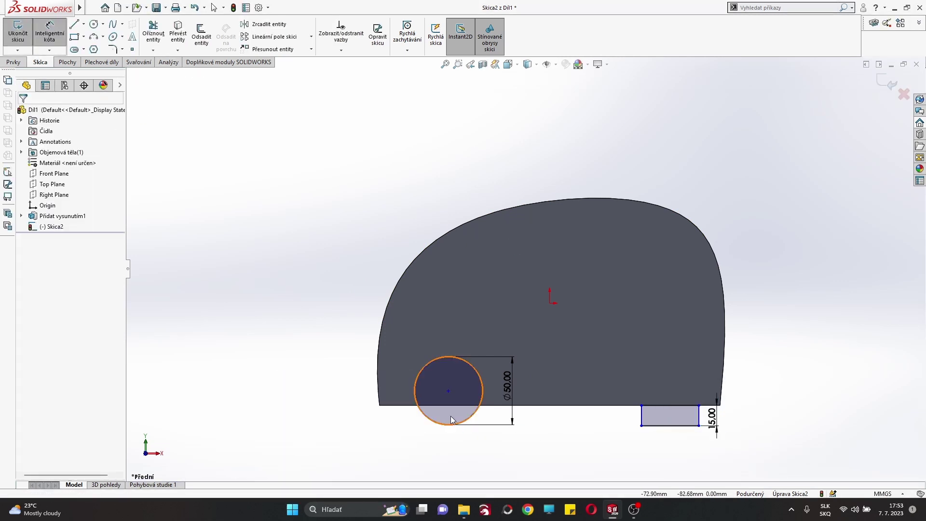
# Step: Dimension the wheel's bottom point 15 mm below the base line
pyautogui.click(448, 426)
pyautogui.press('Escape')
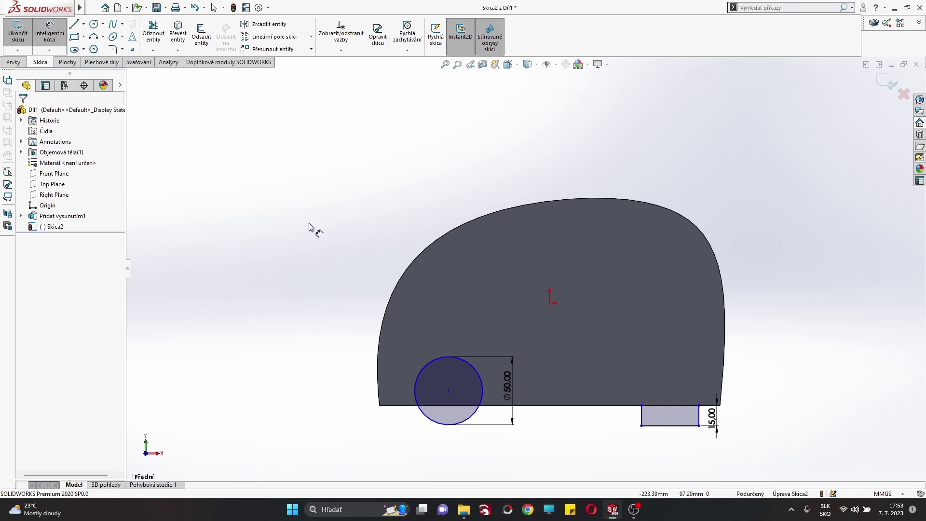
pyautogui.click(501, 408)
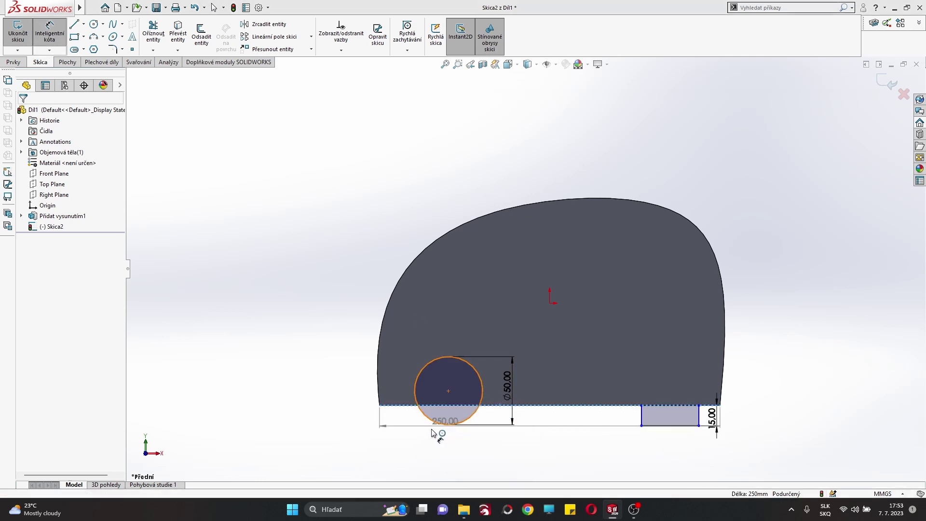
pyautogui.rightClick(284, 355)
pyautogui.click(302, 363)
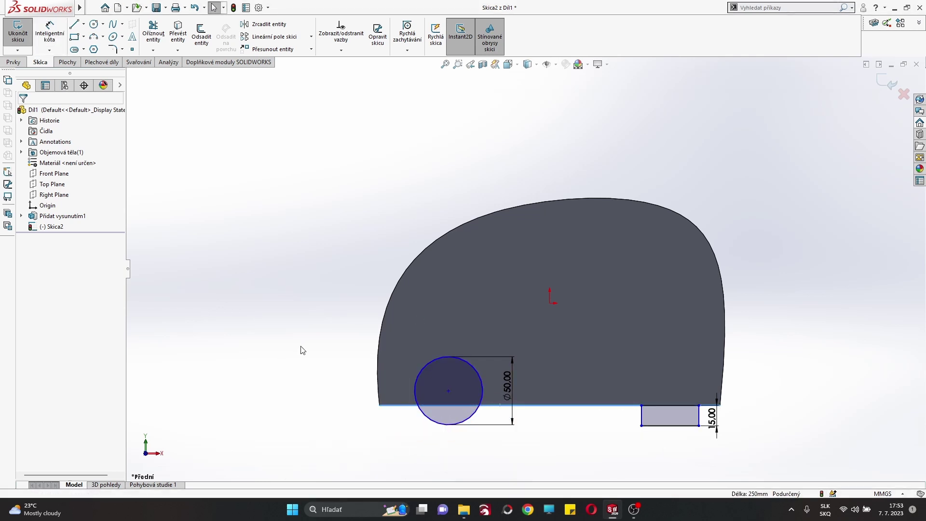
pyautogui.click(448, 425)
pyautogui.rightClick(243, 337)
pyautogui.click(270, 381)
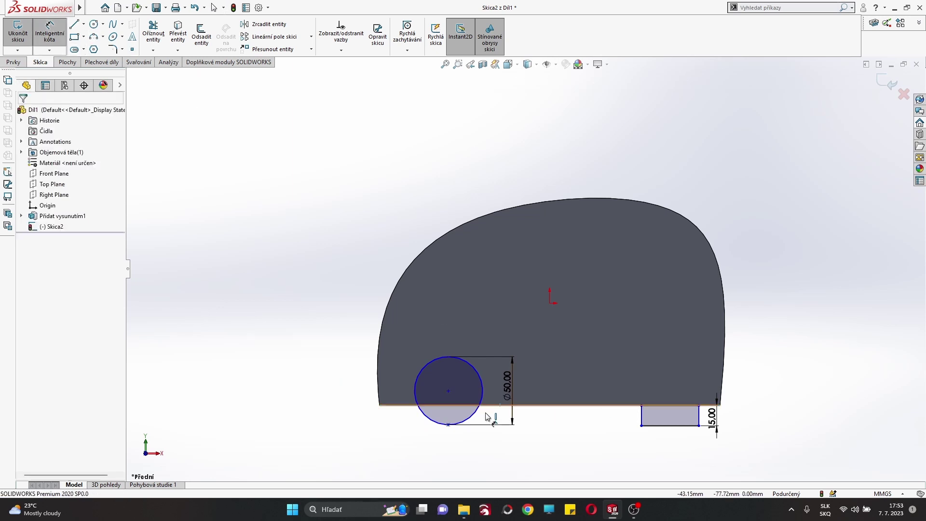
pyautogui.click(448, 425)
pyautogui.click(560, 405)
pyautogui.write('15')
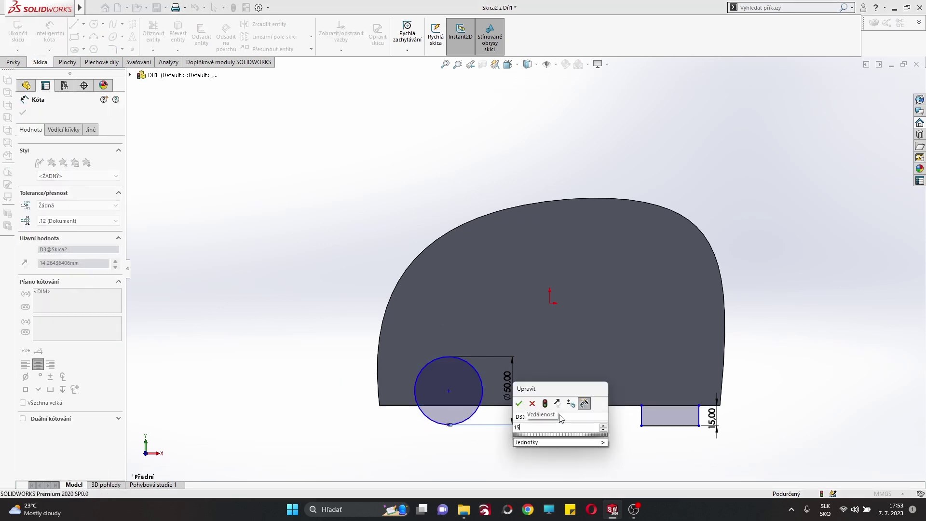
pyautogui.press('Return')
pyautogui.rightClick(171, 212)
pyautogui.click(193, 248)
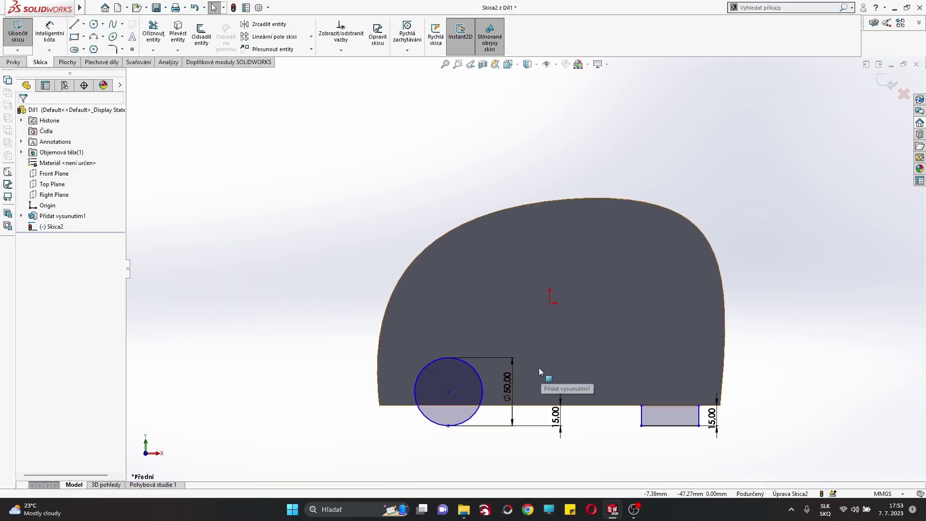
# Step: Draw a slot rectangle inside the tab and set the tab width to 55 mm
pyautogui.click(73, 39)
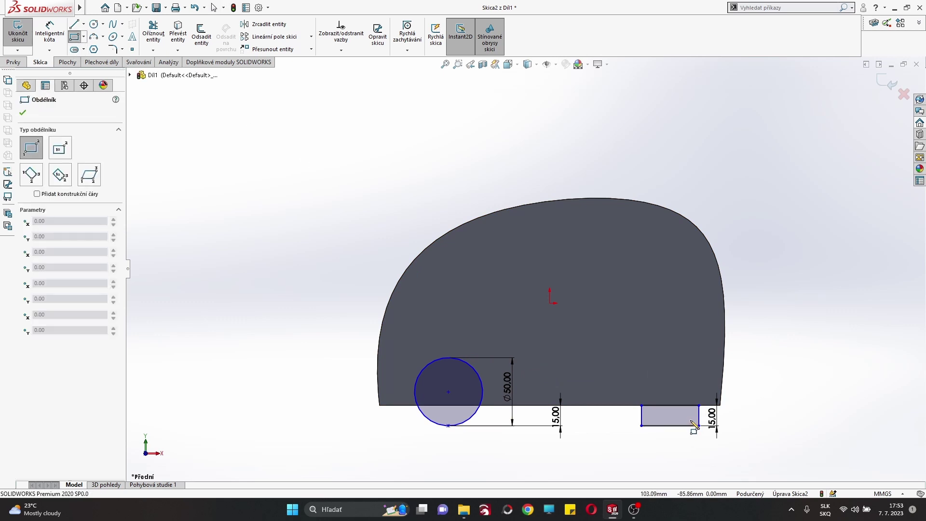
pyautogui.click(649, 420)
pyautogui.press('Escape')
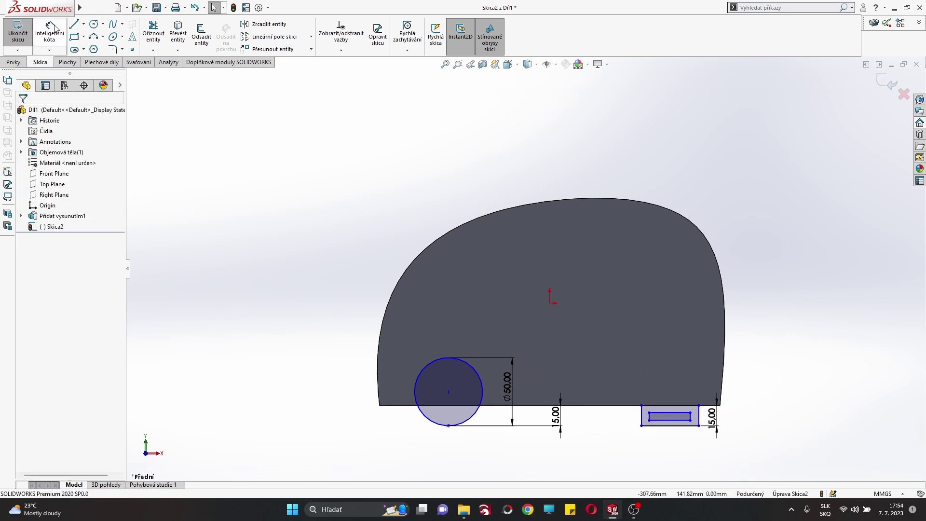
pyautogui.click(690, 425)
pyautogui.click(671, 438)
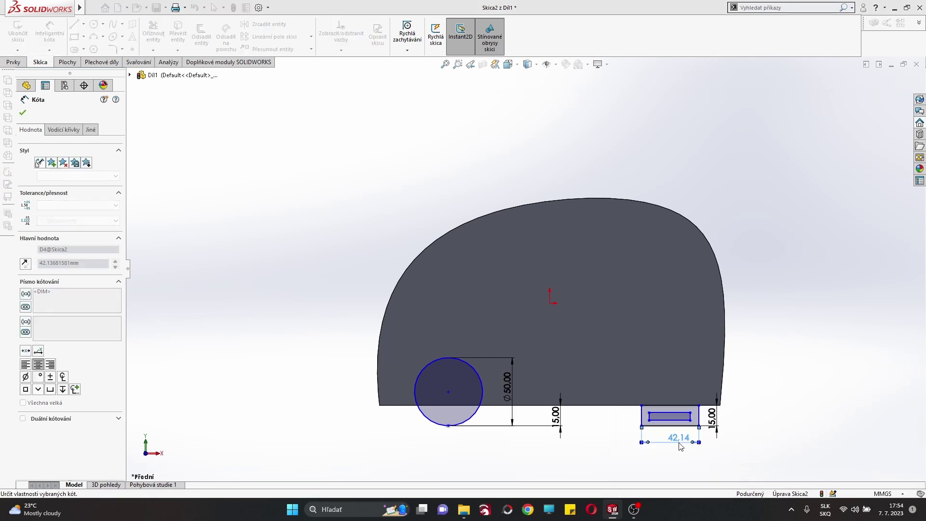
pyautogui.write('55')
pyautogui.press('Return')
# Step: Make the slot 35 mm long and 10 mm from the tab's left edge
pyautogui.click(664, 416)
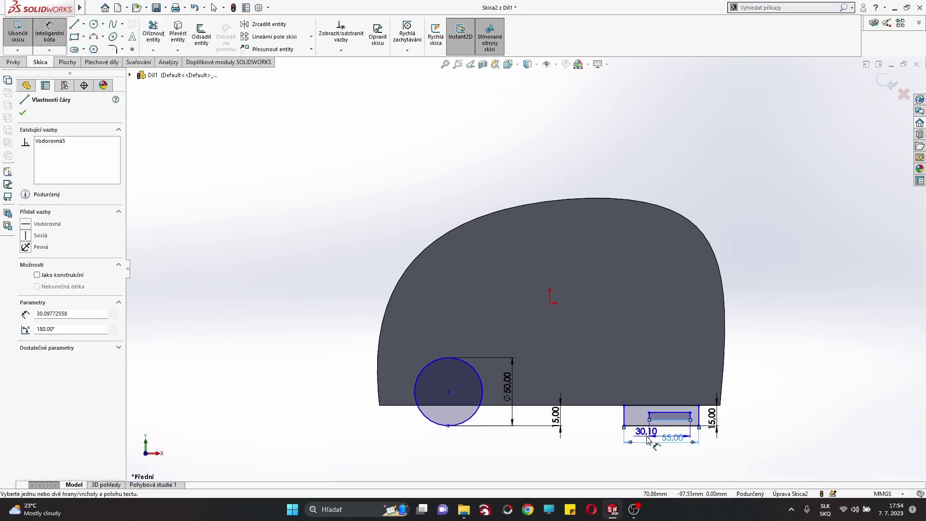
pyautogui.click(647, 438)
pyautogui.write('35')
pyautogui.press('Return')
pyautogui.rightClick(770, 332)
pyautogui.scroll(3, 819, 474)
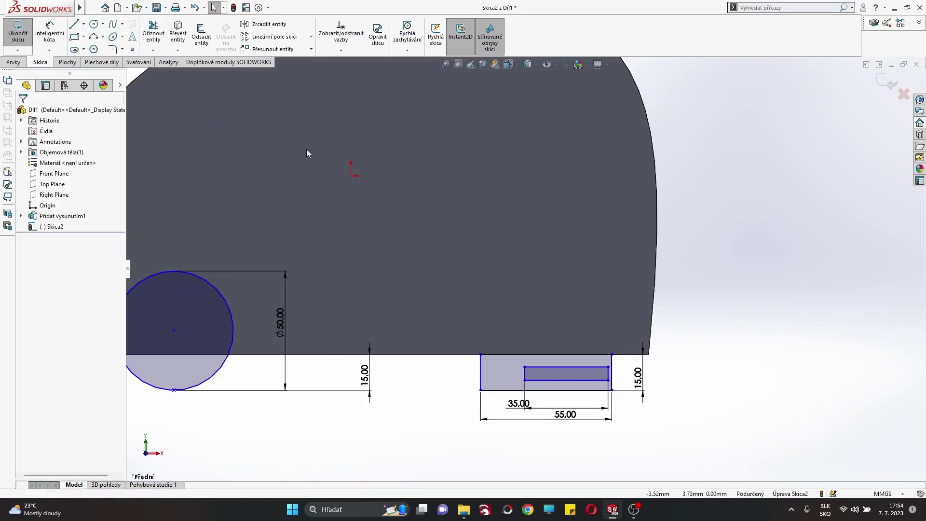
pyautogui.click(479, 375)
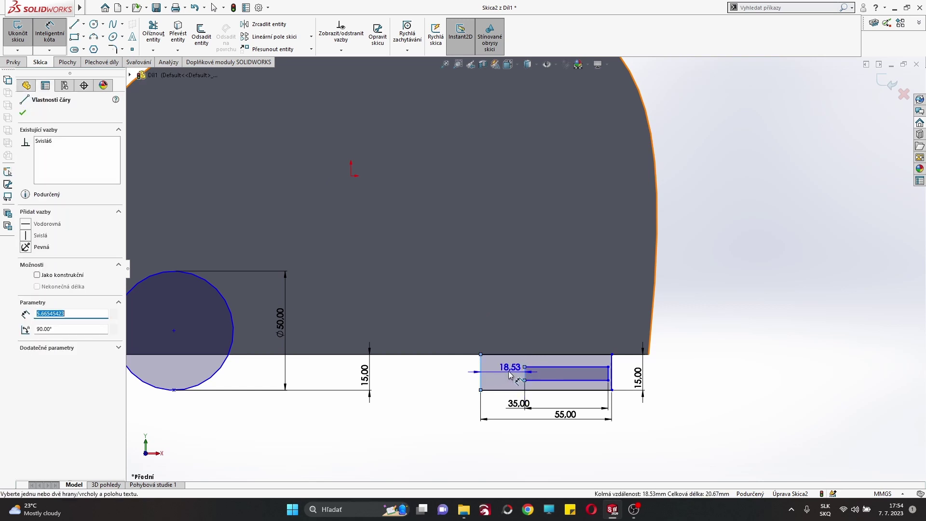
pyautogui.click(509, 375)
pyautogui.write('55')
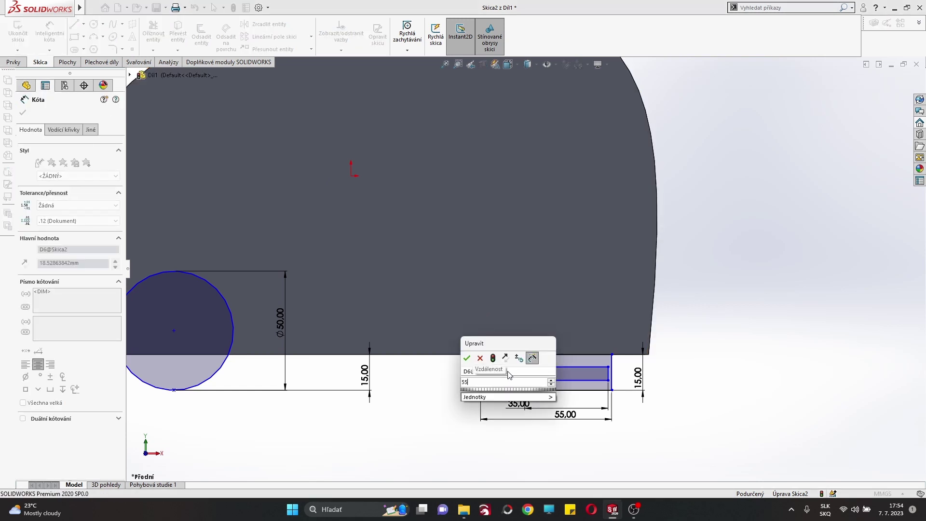
pyautogui.press('BackSpace')
pyautogui.press('BackSpace')
pyautogui.write('10')
pyautogui.press('Return')
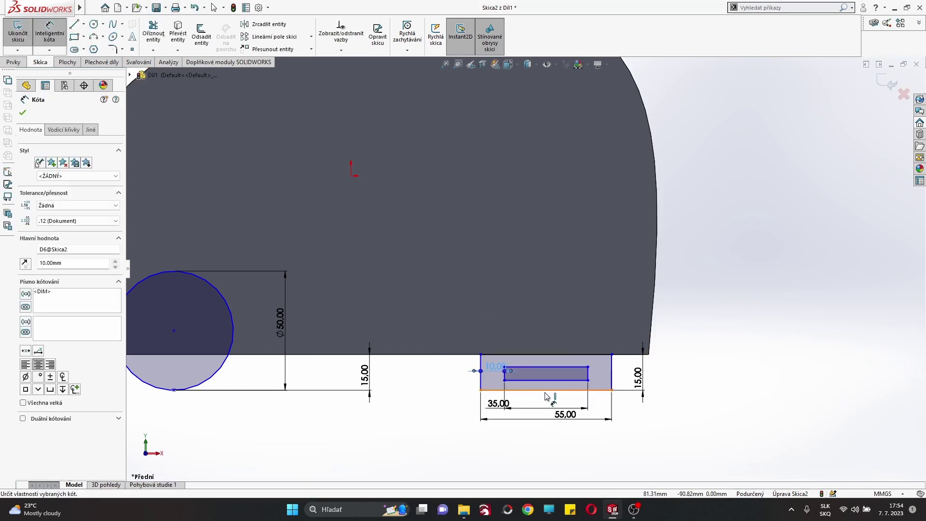
# Step: Set the slot height to 4 mm
pyautogui.click(588, 377)
pyautogui.write('4')
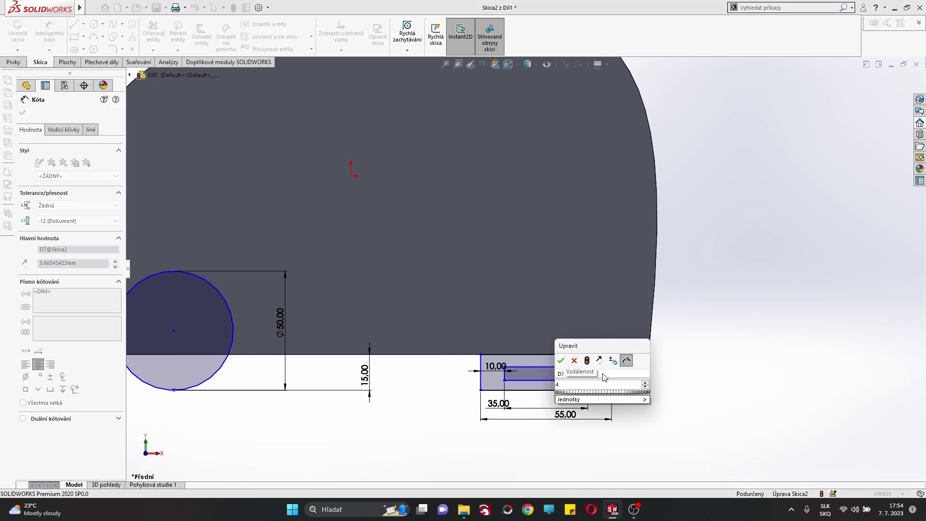
pyautogui.press('Return')
pyautogui.rightClick(706, 302)
pyautogui.click(724, 306)
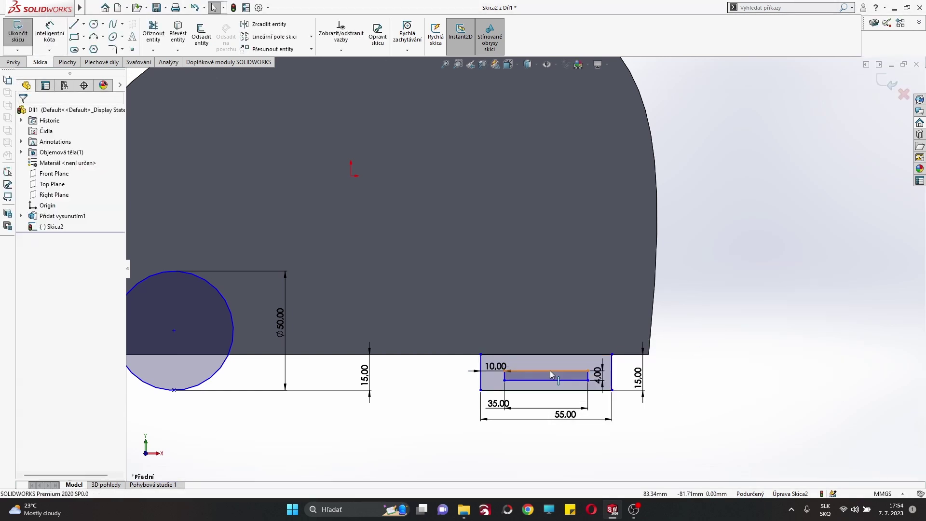
pyautogui.click(550, 367)
pyautogui.press('Escape')
# Step: Extrude the wheel and slotted tab 3 mm in the reversed direction into the panel
pyautogui.press('f')
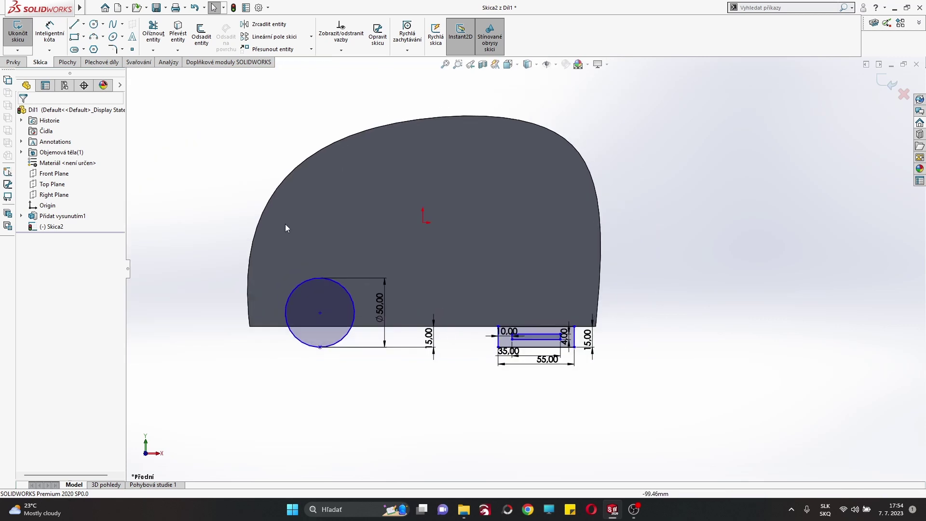
pyautogui.click(14, 62)
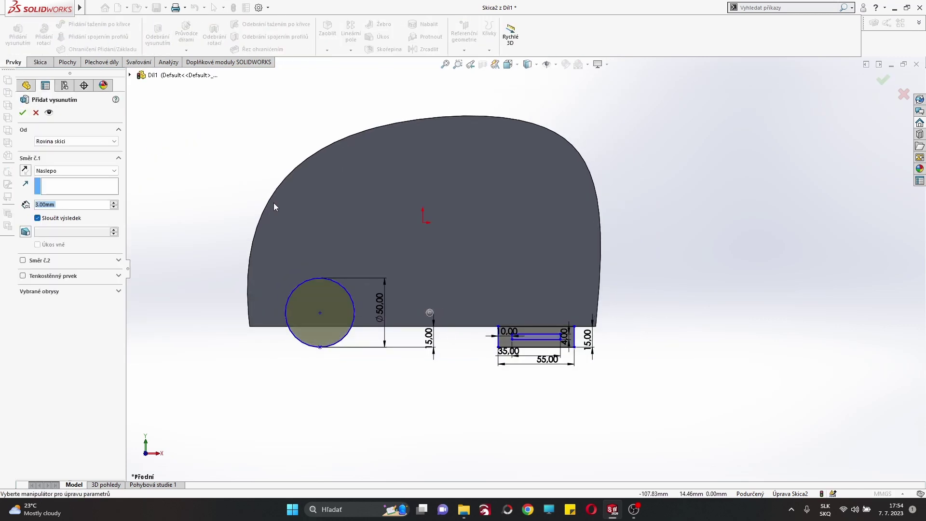
pyautogui.moveTo(217, 170); pyautogui.dragTo(328, 270, button='middle')
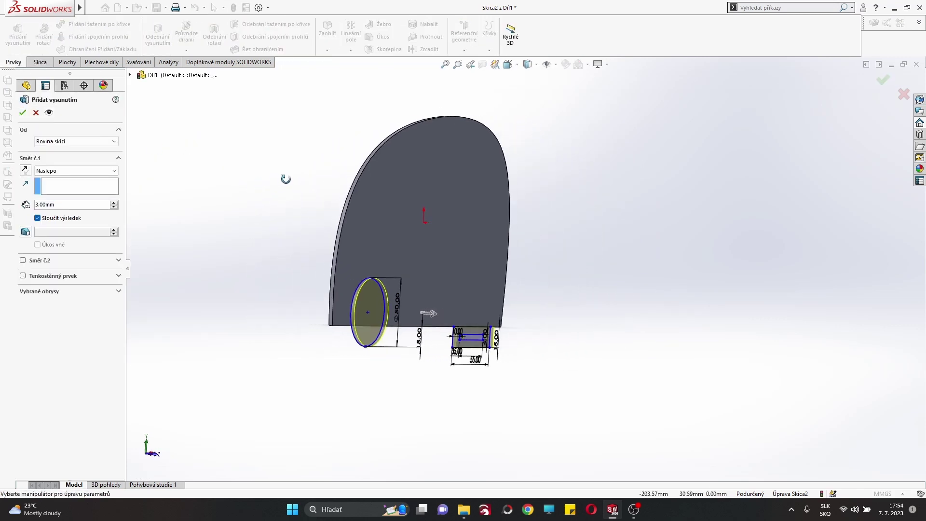
pyautogui.scroll(-4, 328, 270)
pyautogui.click(25, 170)
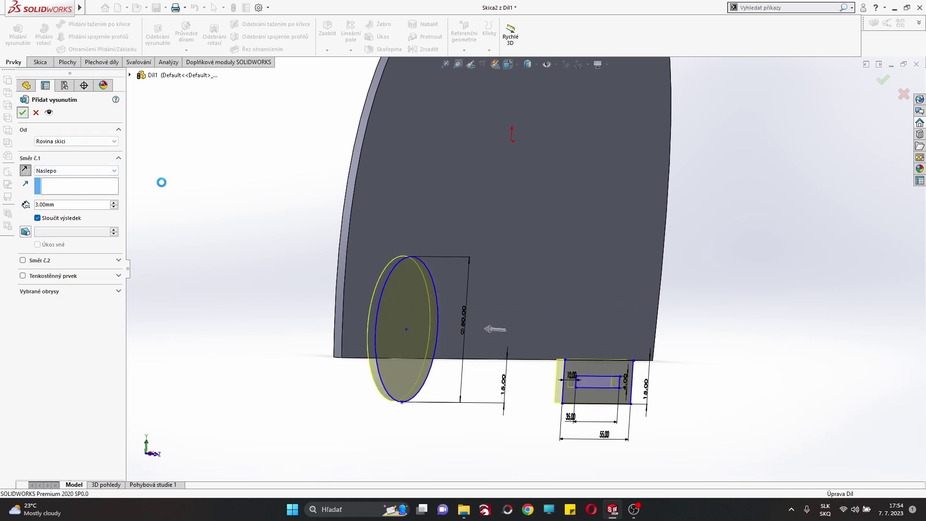
pyautogui.hotkey('ctrl', '1')
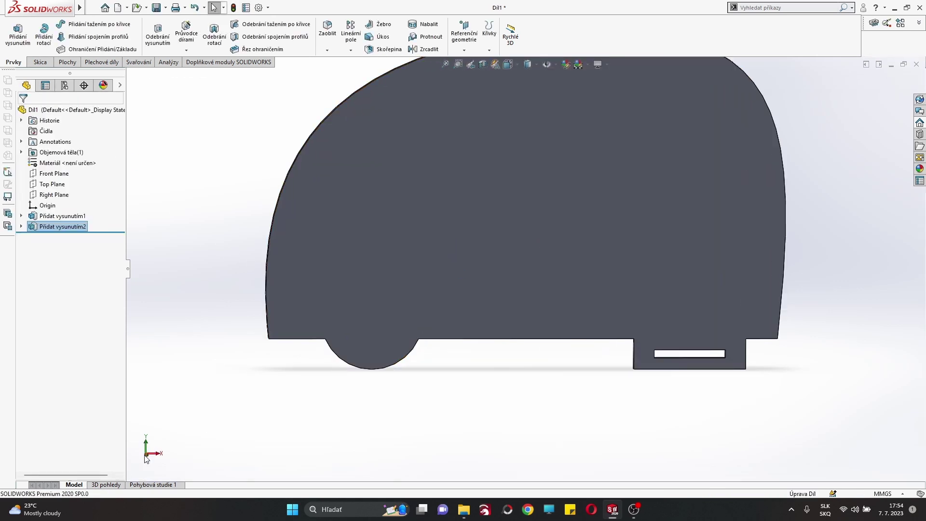
# Step: Start a new sketch on the panel's front face
pyautogui.click(40, 61)
pyautogui.click(18, 33)
pyautogui.click(482, 231)
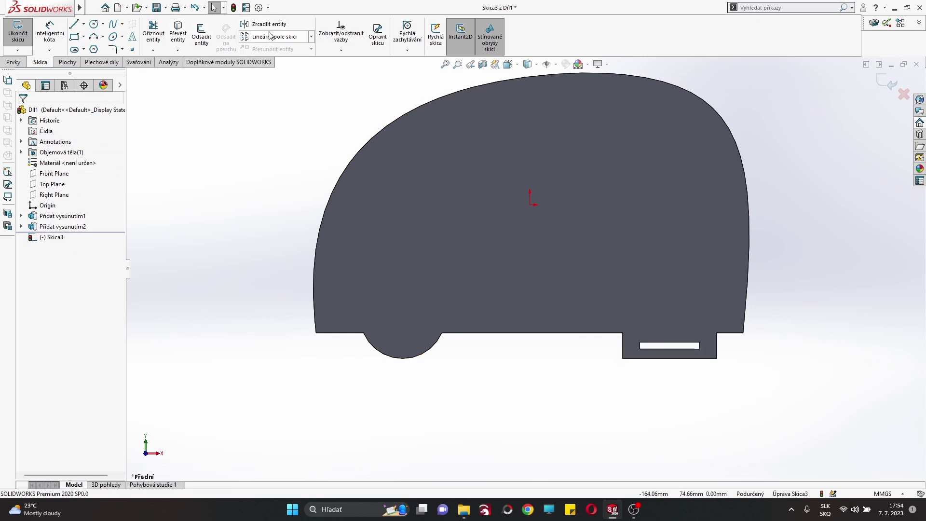
# Step: Convert the Skica1 body outline into the new sketch
pyautogui.click(178, 34)
pyautogui.click(141, 181)
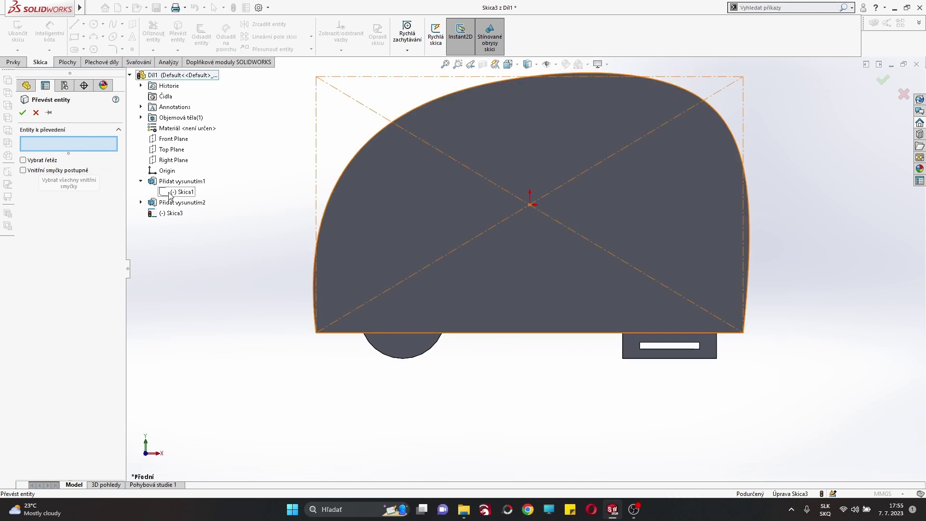
pyautogui.click(173, 192)
pyautogui.click(23, 113)
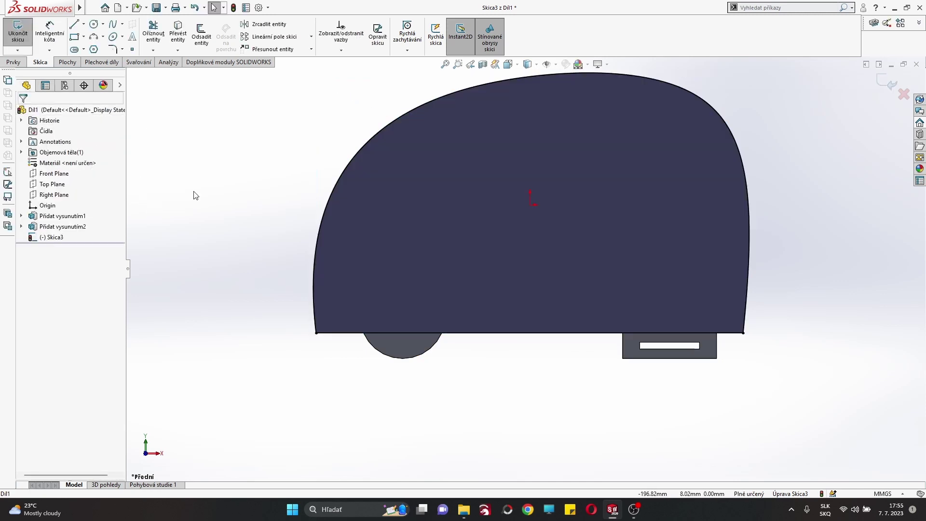
# Step: Hide the Přidat vysunutím2 solid body so the sketch is visible
pyautogui.rightClick(54, 226)
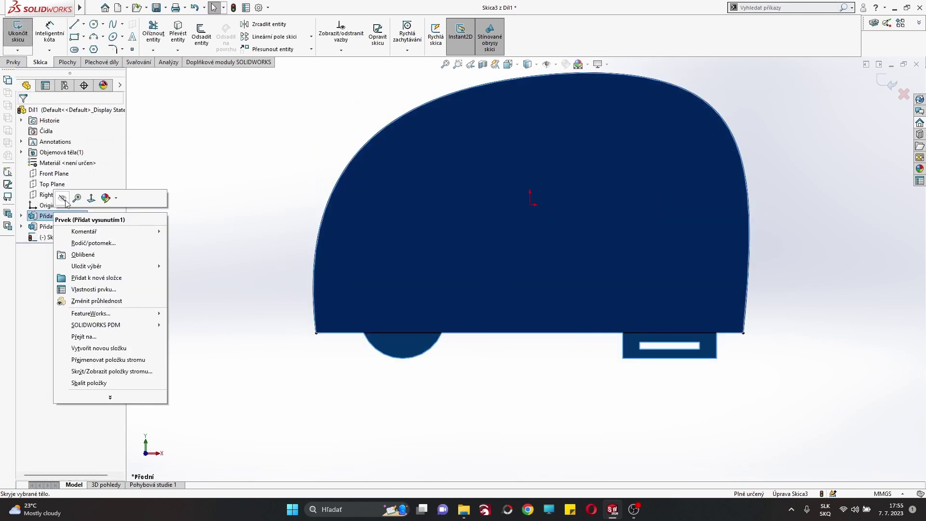
pyautogui.click(67, 210)
pyautogui.rightClick(54, 227)
pyautogui.click(246, 174)
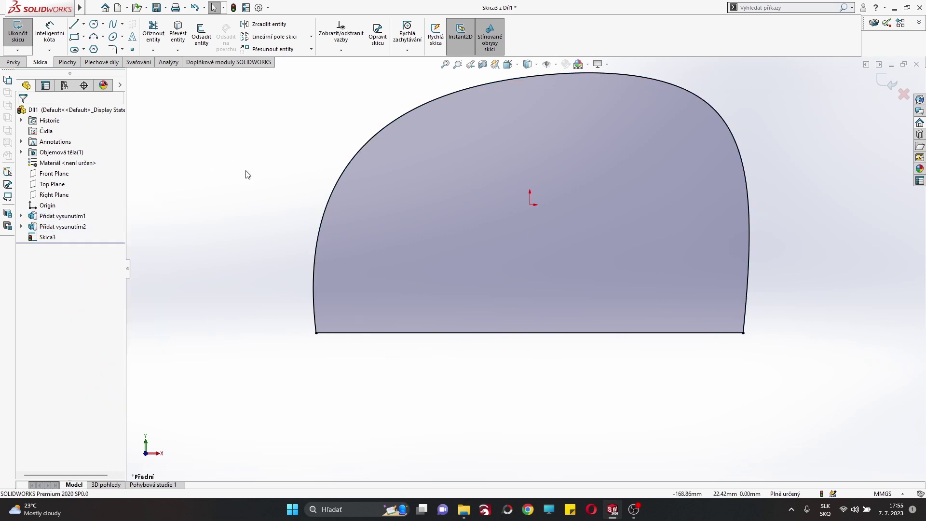
# Step: Box-select the whole copied outline, restoring the bottom edge after an accidental deletion
pyautogui.click(364, 332)
pyautogui.press('Delete')
pyautogui.click(324, 220)
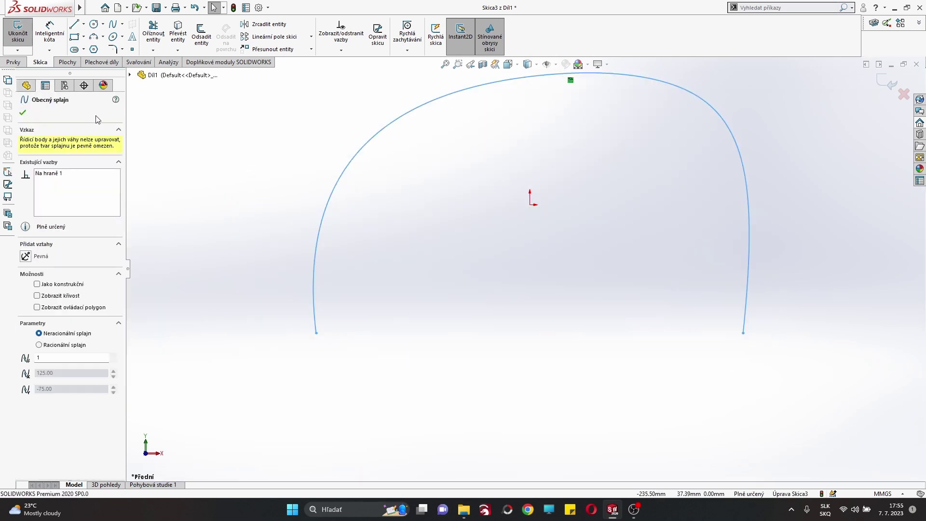
pyautogui.click(206, 120)
pyautogui.hotkey('ctrl', 'z')
pyautogui.moveTo(837, 367); pyautogui.dragTo(227, 190)
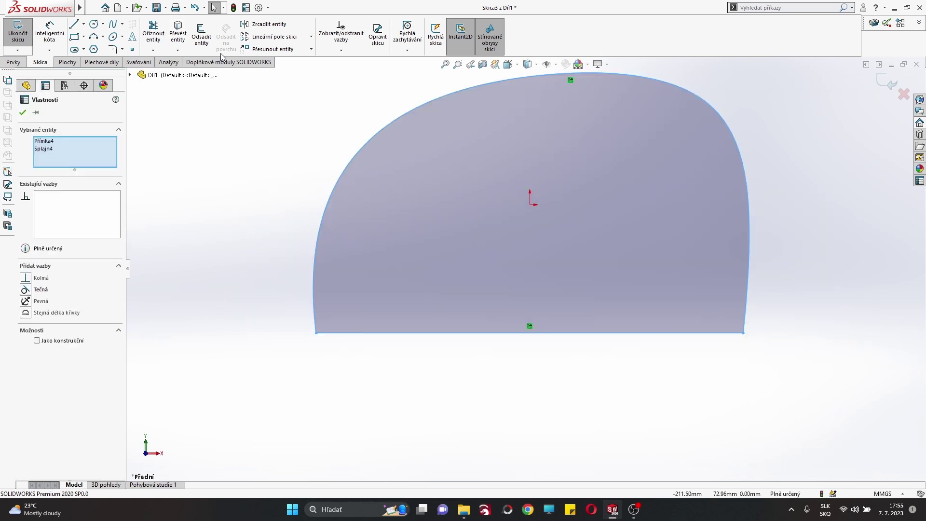
# Step: Offset the outline 10 mm inward and delete the inner offset's bottom line
pyautogui.click(205, 37)
pyautogui.click(39, 162)
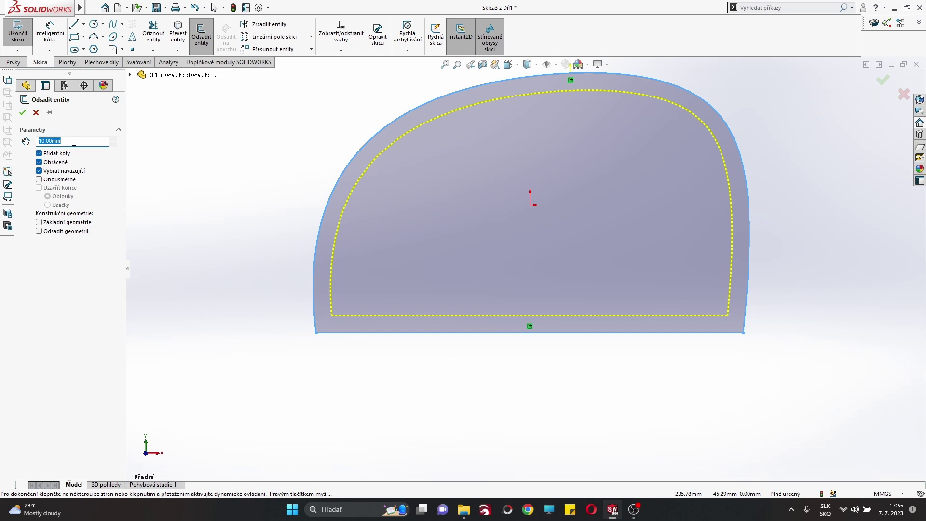
pyautogui.press('Return')
pyautogui.click(367, 314)
pyautogui.press('Delete')
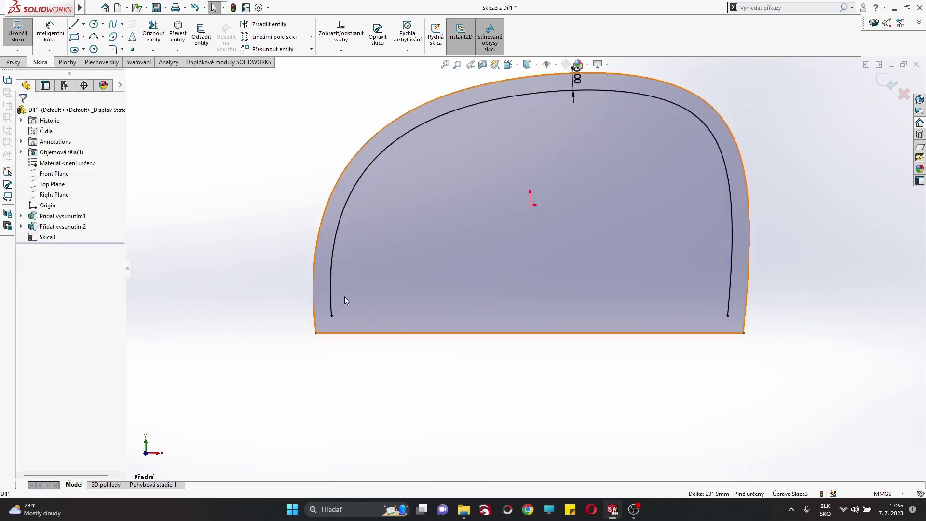
# Step: Convert the inner offset curve into construction geometry
pyautogui.scroll(-3, 303, 265)
pyautogui.click(314, 269)
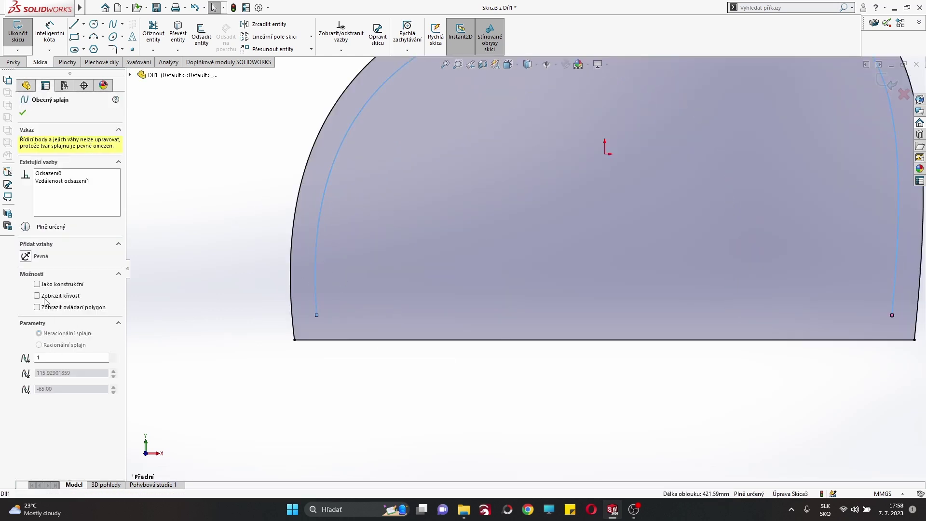
pyautogui.click(178, 281)
pyautogui.scroll(3, 588, 229)
pyautogui.scroll(-2, 588, 229)
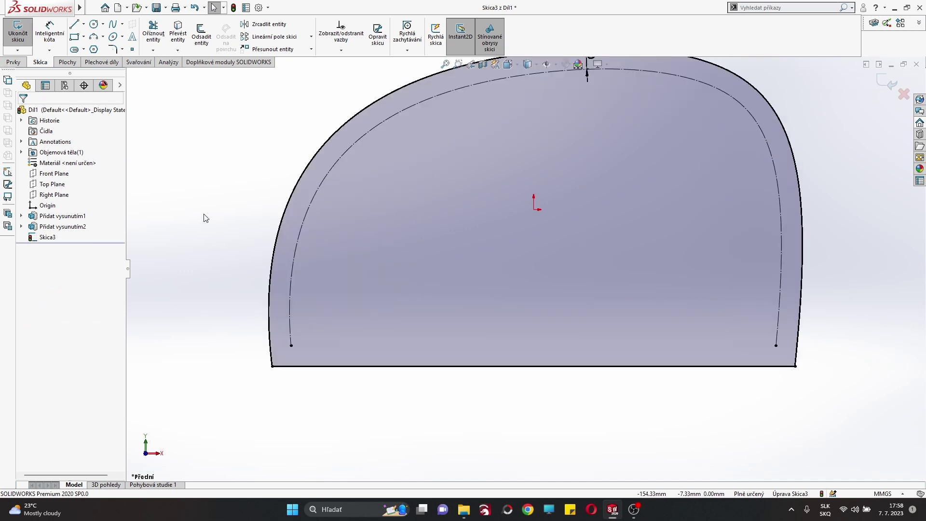
# Step: Draw a left vertical line up from the bottom edge and dimension it 80 mm
pyautogui.click(74, 24)
pyautogui.click(297, 365)
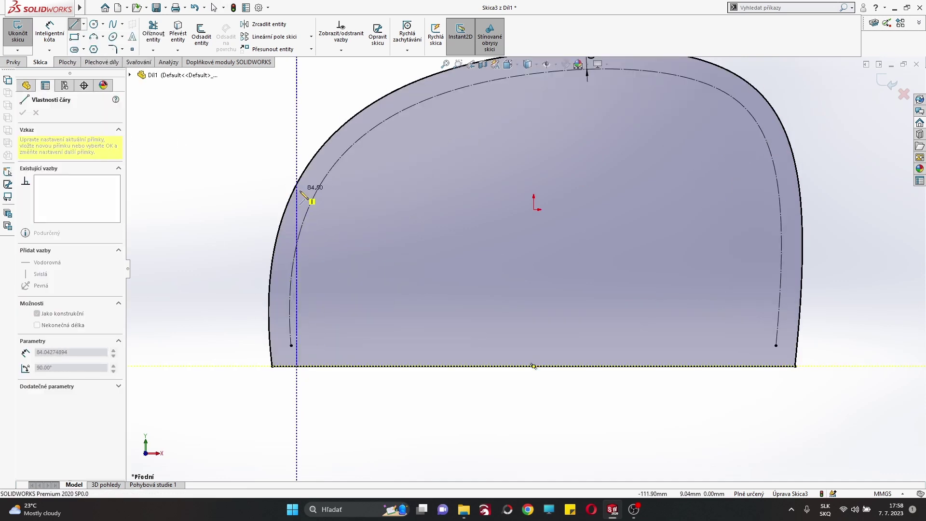
pyautogui.click(300, 193)
pyautogui.press('Escape')
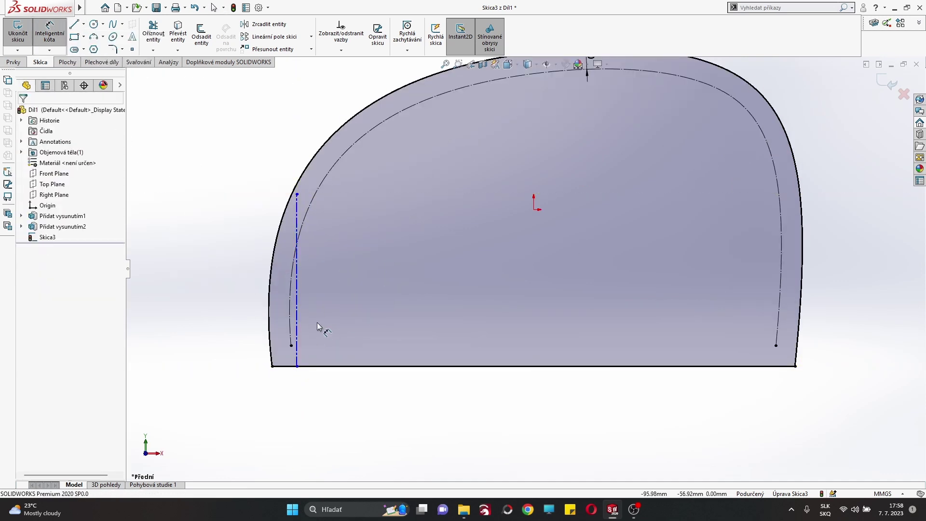
pyautogui.click(259, 311)
pyautogui.write('80')
pyautogui.press('Return')
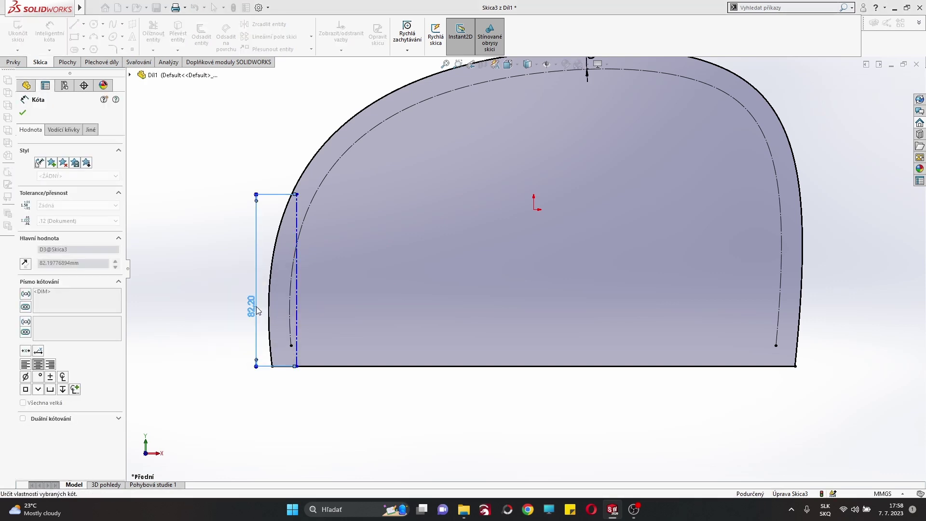
pyautogui.rightClick(183, 170)
pyautogui.click(208, 209)
# Step: Dimension the left upright 10 mm from the outline's bottom-left corner
pyautogui.click(49, 31)
pyautogui.scroll(-4, 249, 313)
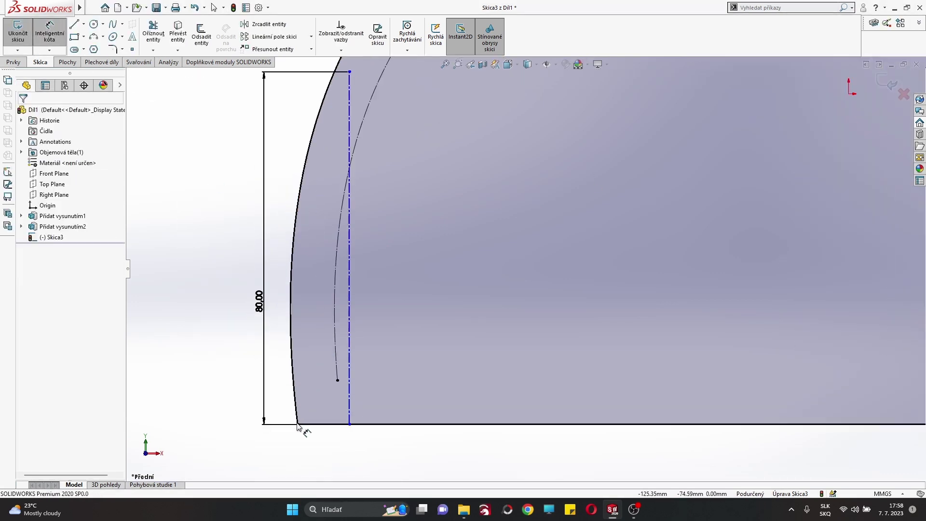
pyautogui.click(349, 424)
pyautogui.click(297, 424)
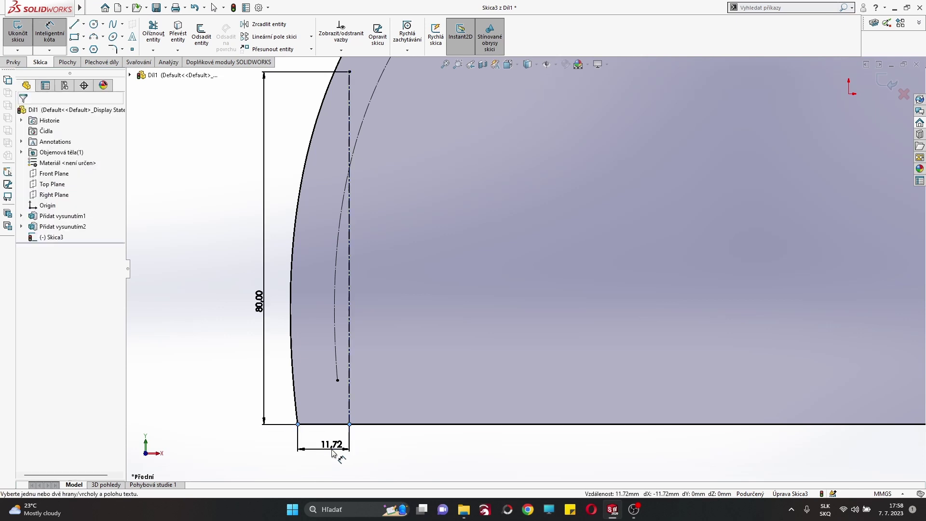
pyautogui.click(322, 448)
pyautogui.write('10')
pyautogui.press('Return')
pyautogui.scroll(-1, 332, 452)
pyautogui.rightClick(259, 211)
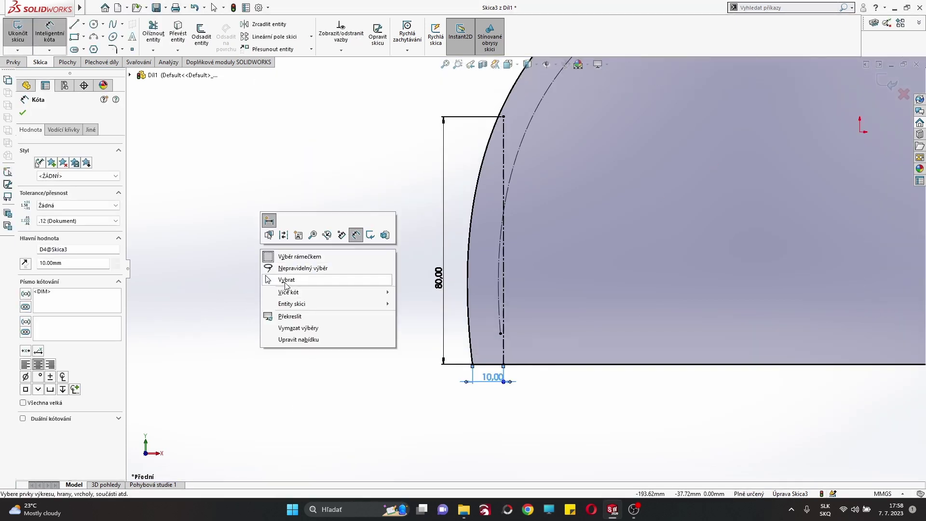
pyautogui.click(281, 283)
pyautogui.scroll(-4, 511, 326)
# Step: Draw a slanted centerline from the top of the left upright, discarding a wrong dimension
pyautogui.click(84, 24)
pyautogui.click(89, 47)
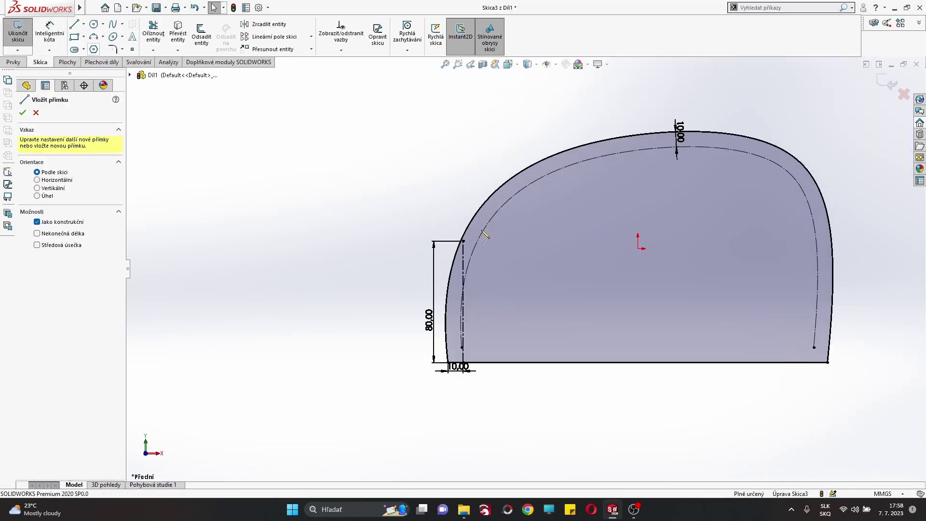
pyautogui.click(462, 240)
pyautogui.click(548, 184)
pyautogui.rightClick(385, 123)
pyautogui.click(410, 159)
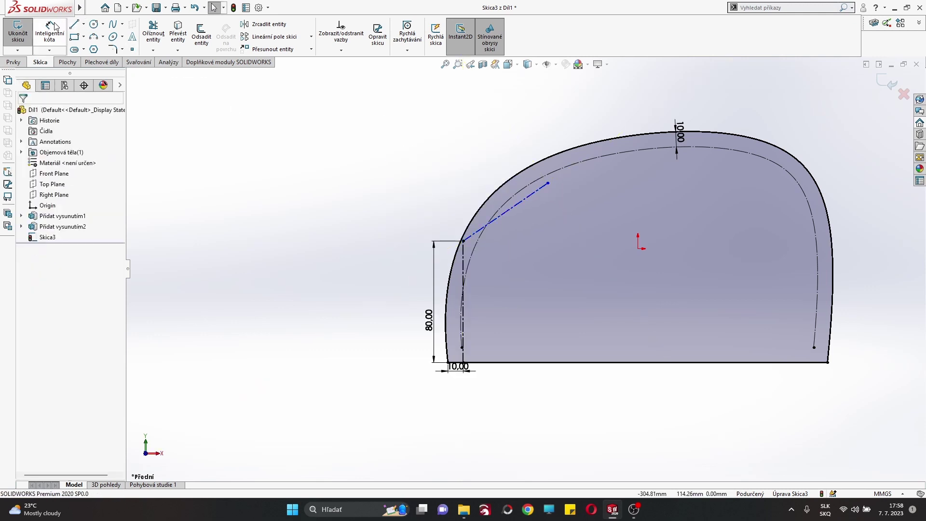
pyautogui.click(508, 218)
pyautogui.click(482, 191)
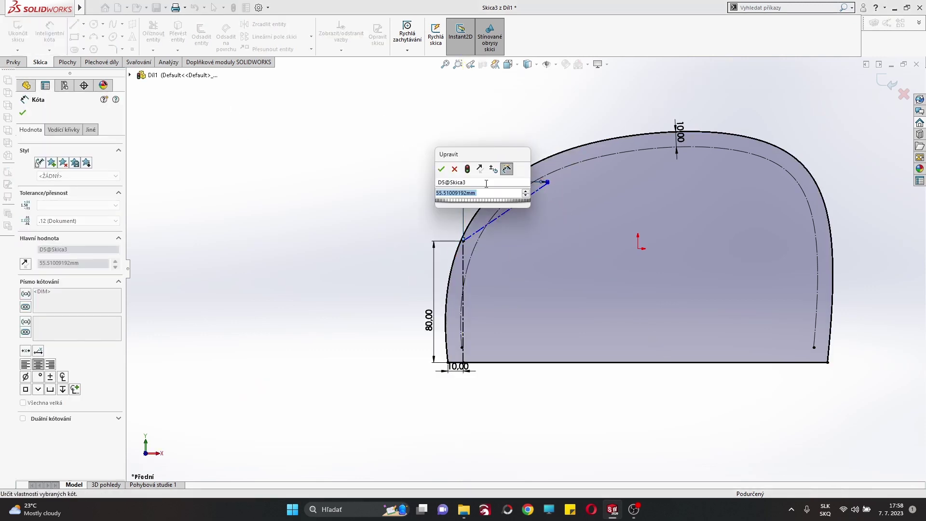
pyautogui.press('Return')
pyautogui.press('Escape')
pyautogui.hotkey('ctrl', 'z')
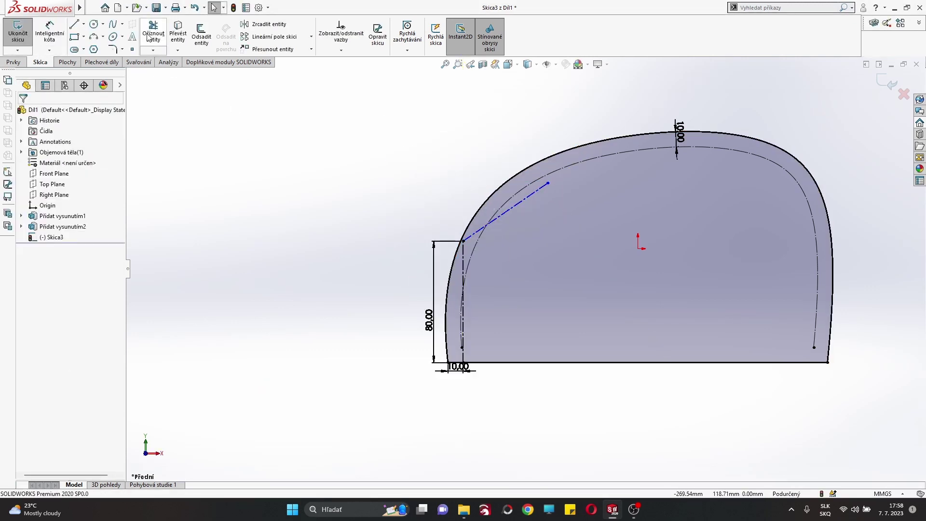
# Step: Dimension the slanted centerline 80 mm and swing its end onto the inner curve
pyautogui.click(49, 33)
pyautogui.click(512, 211)
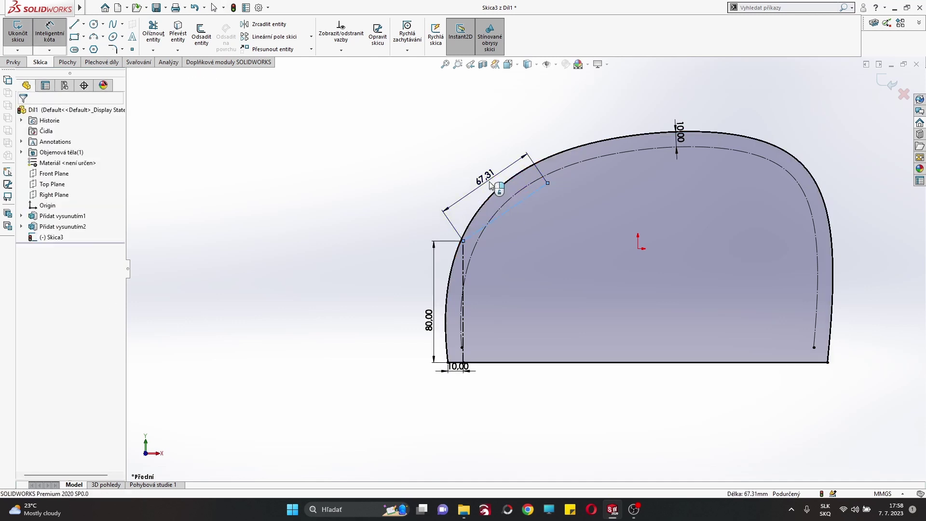
pyautogui.click(490, 184)
pyautogui.write('80')
pyautogui.press('Return')
pyautogui.rightClick(490, 185)
pyautogui.click(590, 205)
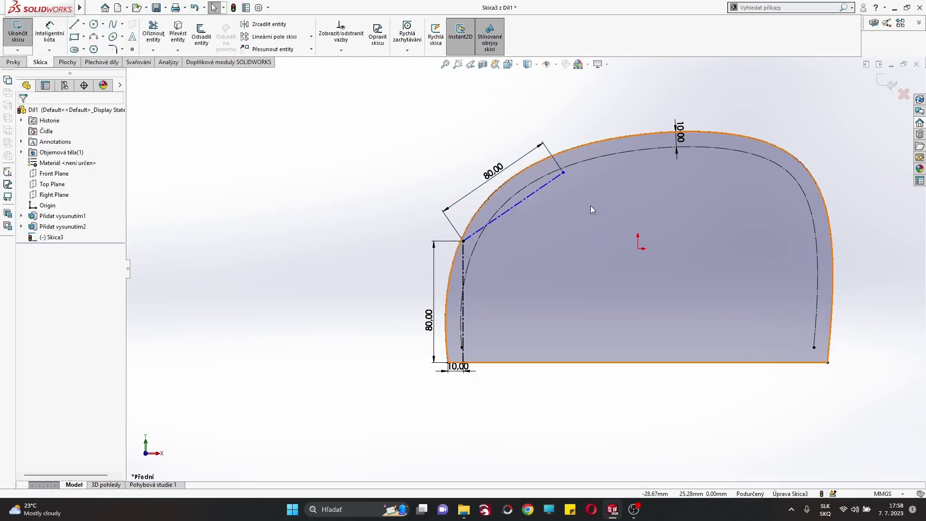
pyautogui.scroll(-3, 491, 334)
pyautogui.click(476, 319)
pyautogui.moveTo(475, 319); pyautogui.dragTo(455, 304)
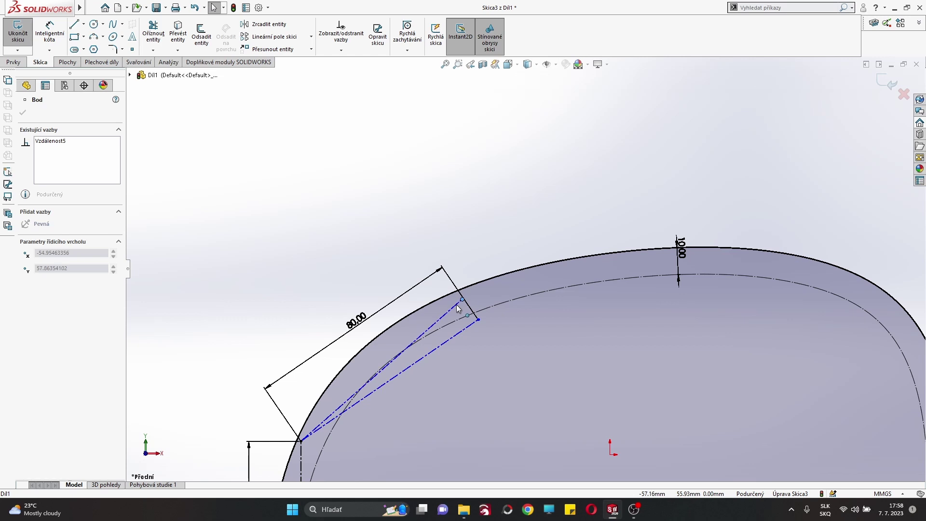
pyautogui.scroll(1, 222, 214)
# Step: Draw the horizontal top centerline from the slanted line's end and dimension its 130 mm span
pyautogui.click(83, 24)
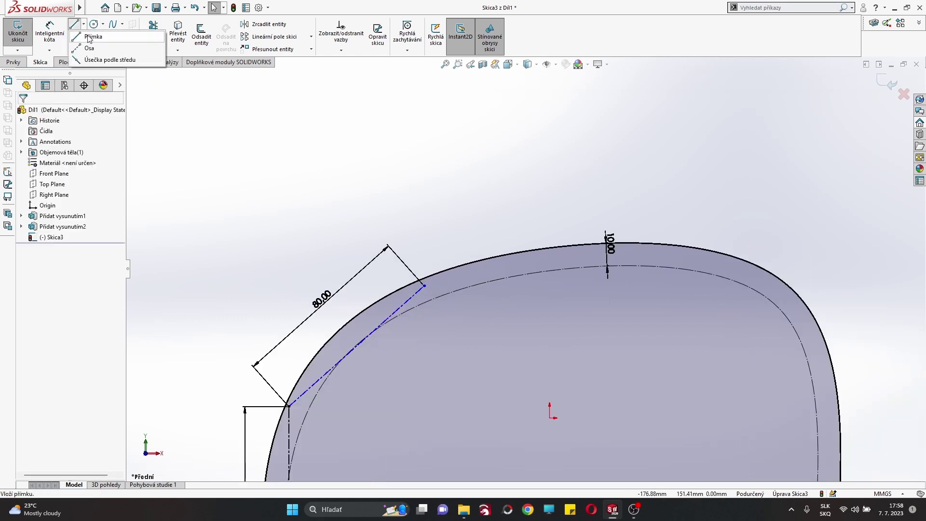
pyautogui.click(89, 43)
pyautogui.click(425, 286)
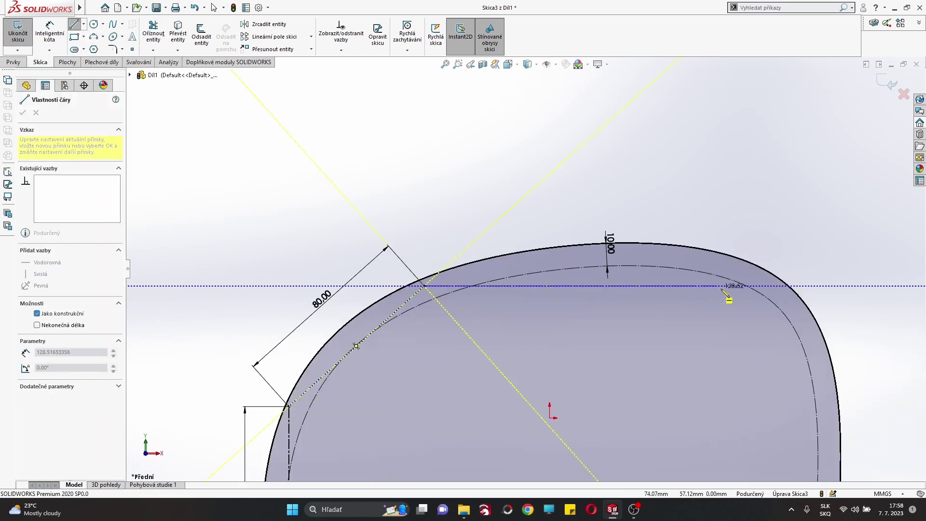
pyautogui.click(774, 288)
pyautogui.rightClick(774, 288)
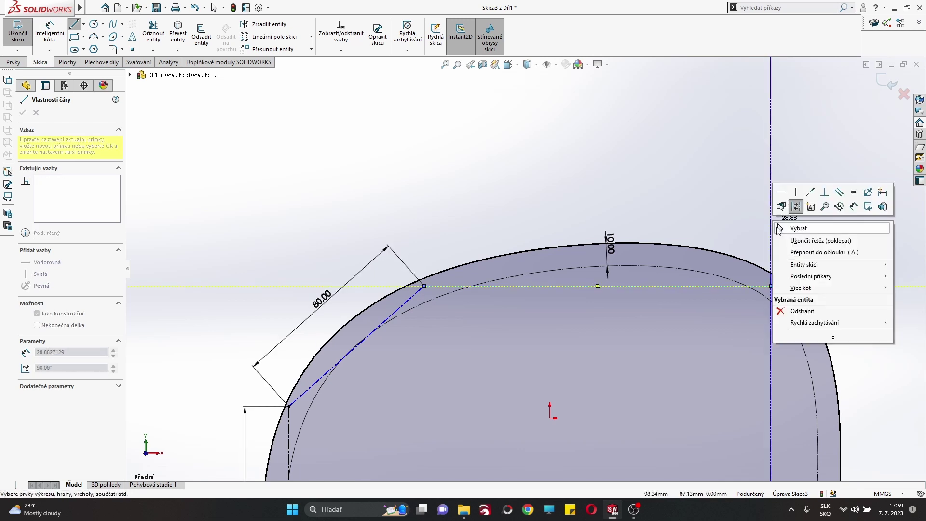
pyautogui.click(796, 227)
pyautogui.click(628, 288)
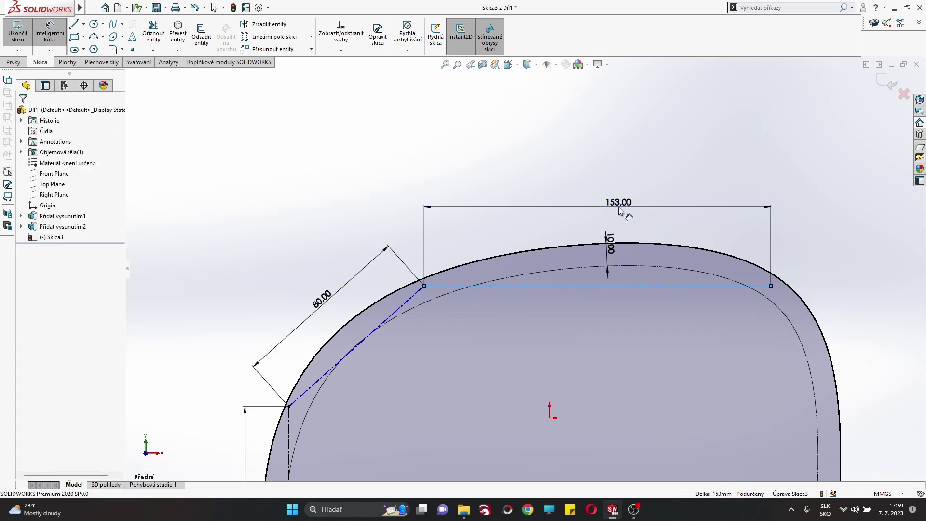
pyautogui.click(618, 207)
pyautogui.press('Return')
pyautogui.rightClick(618, 206)
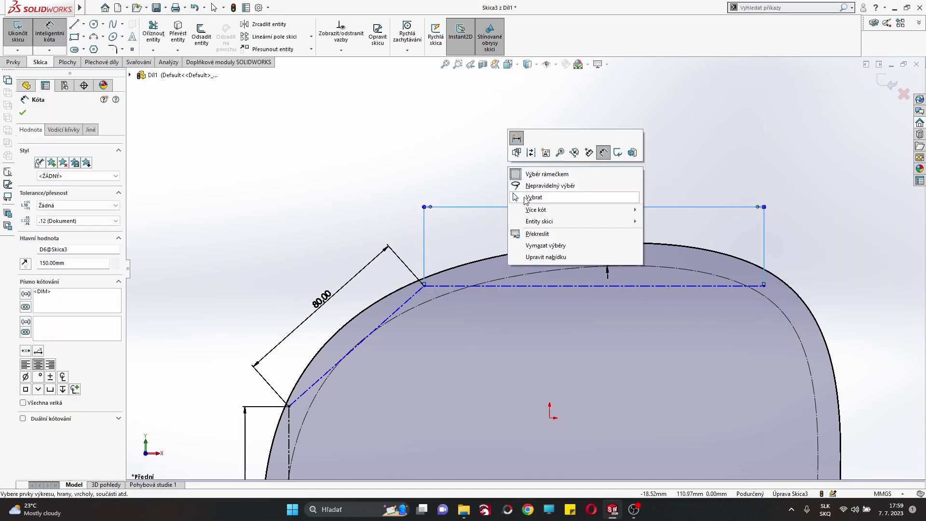
pyautogui.click(545, 173)
pyautogui.moveTo(424, 285)
pyautogui.mouseDown()
pyautogui.moveTo(407, 282)
pyautogui.moveTo(423, 289)
pyautogui.mouseUp()
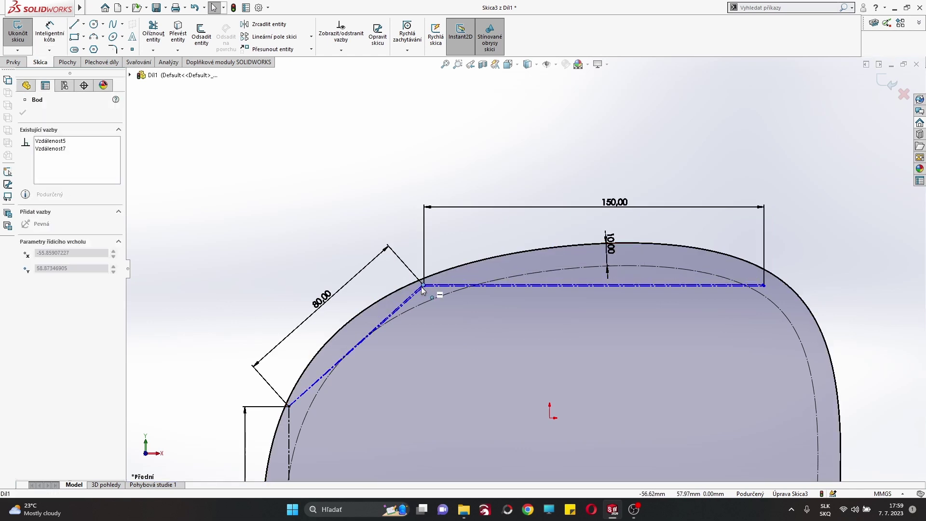
pyautogui.press('Escape')
# Step: Add a right vertical construction upright from the bottom edge, dimensioned 80 mm
pyautogui.scroll(1, 424, 285)
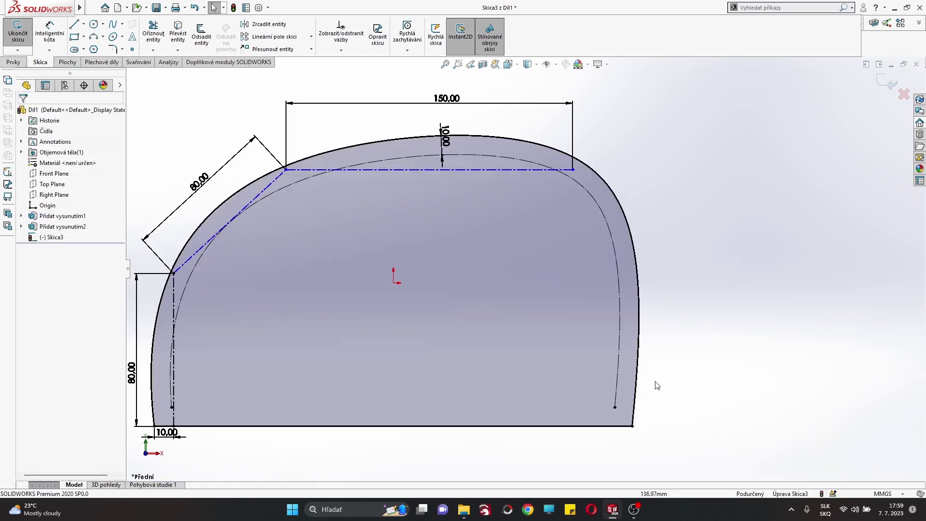
pyautogui.keyDown('ctrl'); pyautogui.moveTo(337, 216); pyautogui.dragTo(184, 89, button='middle'); pyautogui.keyUp('ctrl')
pyautogui.click(74, 28)
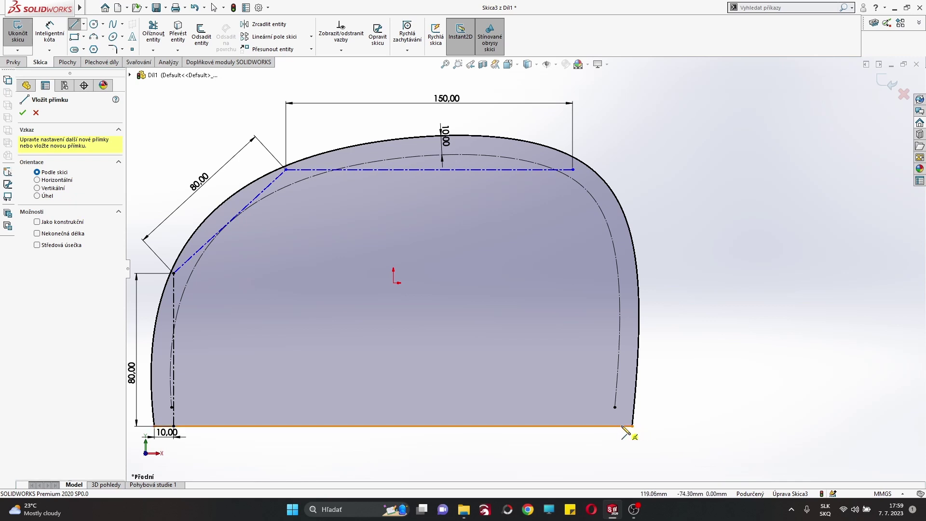
pyautogui.click(37, 222)
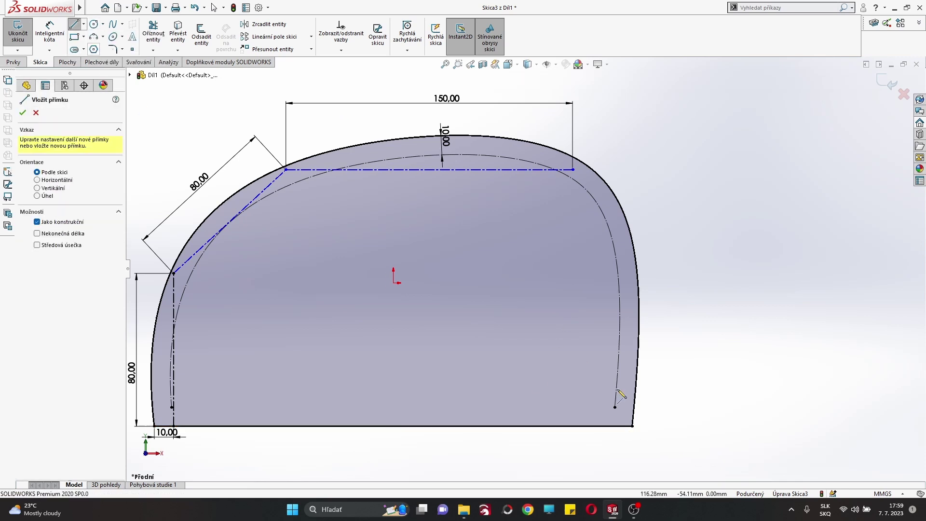
pyautogui.click(619, 426)
pyautogui.click(619, 260)
pyautogui.press('Escape')
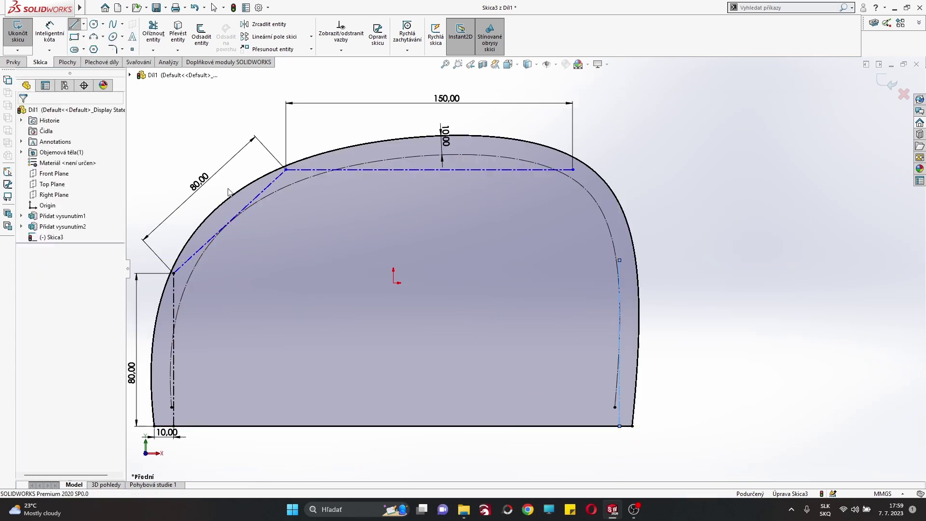
pyautogui.click(49, 33)
pyautogui.click(620, 367)
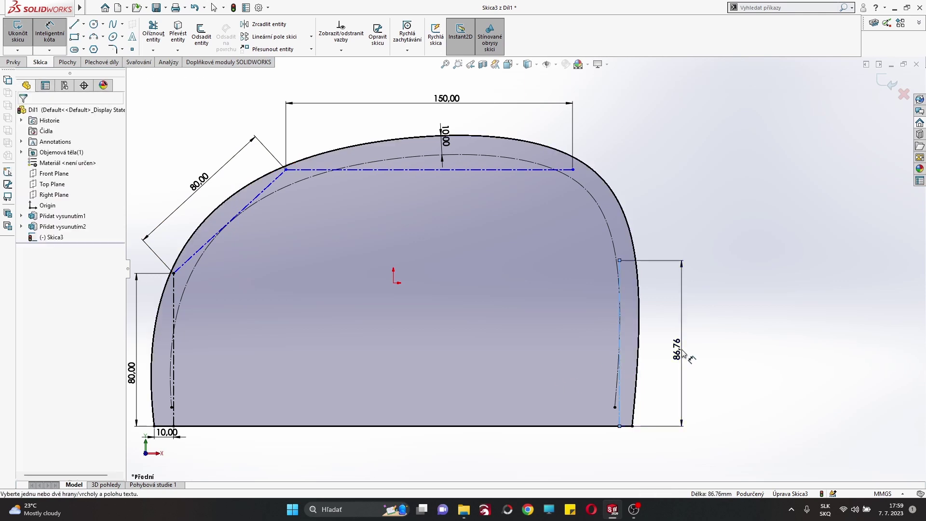
pyautogui.click(683, 355)
pyautogui.write('80')
pyautogui.press('Return')
pyautogui.rightClick(685, 150)
pyautogui.click(709, 174)
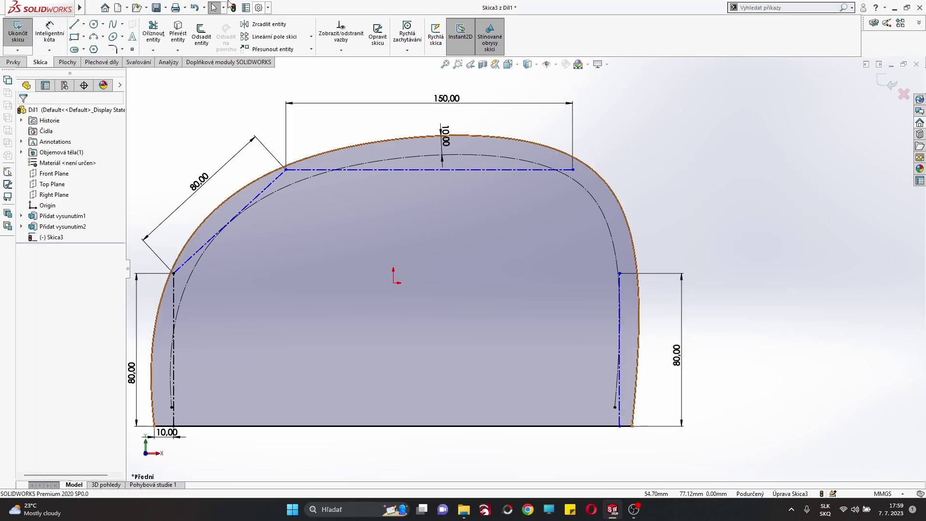
# Step: Draw the right slanted line from the top-right frame corner to the upright's top
pyautogui.click(73, 25)
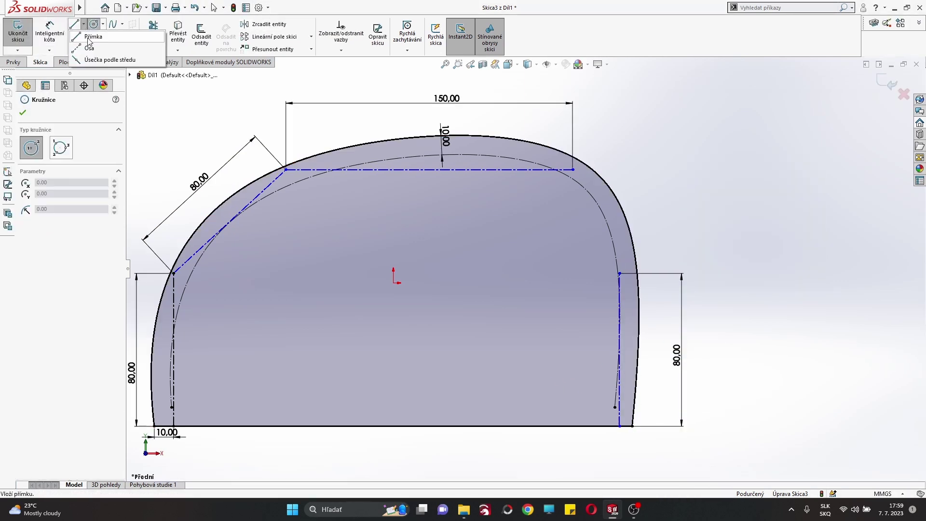
pyautogui.click(573, 169)
pyautogui.click(619, 273)
pyautogui.press('Escape')
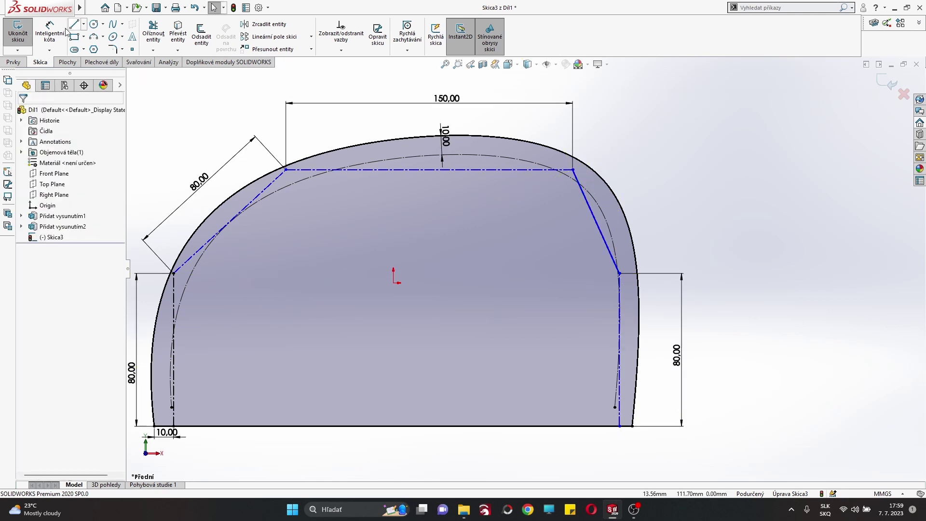
pyautogui.click(599, 232)
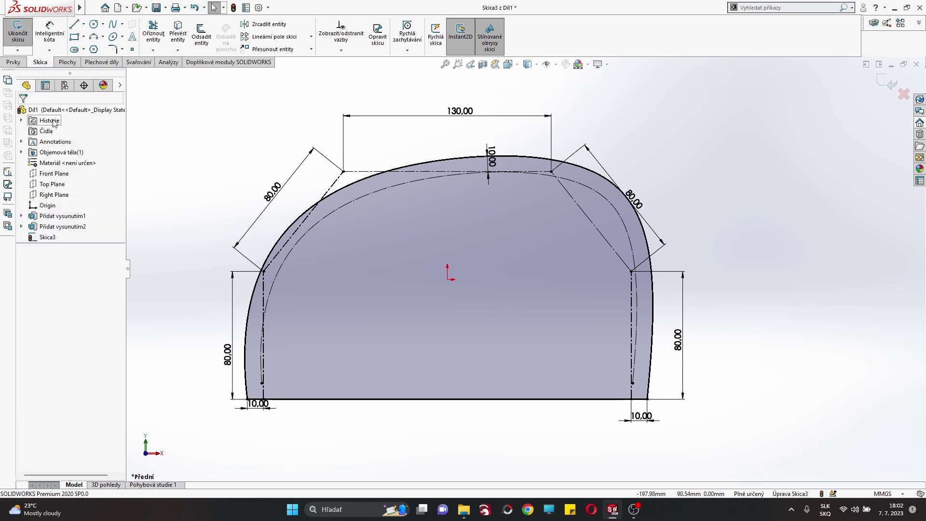
# Step: Reshape the left side of Skica1's outer curve by dragging its tangent handle
pyautogui.click(21, 226)
pyautogui.click(60, 226)
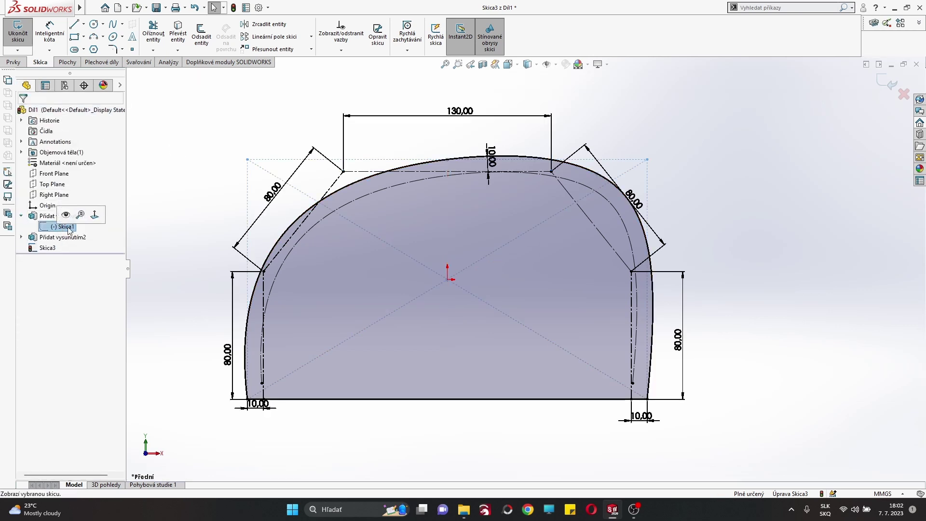
pyautogui.click(17, 32)
pyautogui.click(60, 226)
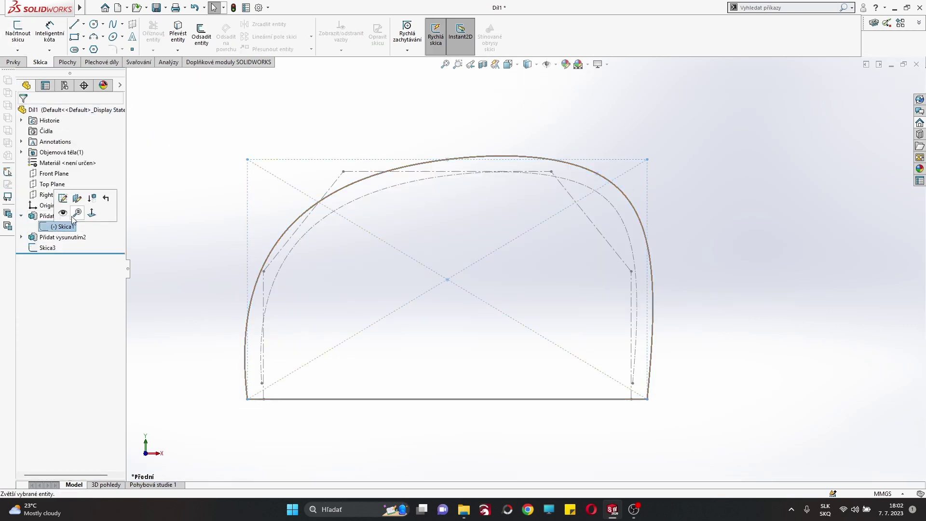
pyautogui.doubleClick(255, 262)
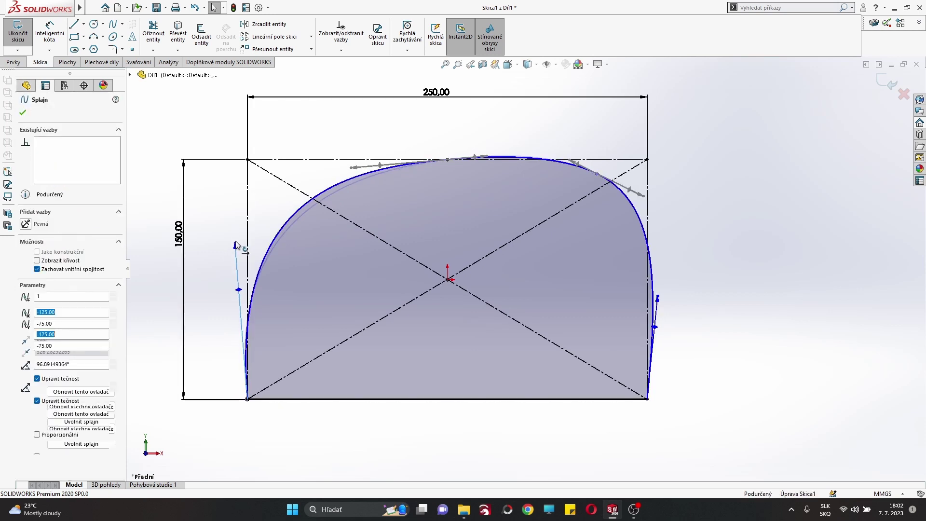
pyautogui.moveTo(231, 261); pyautogui.dragTo(238, 209)
pyautogui.click(17, 31)
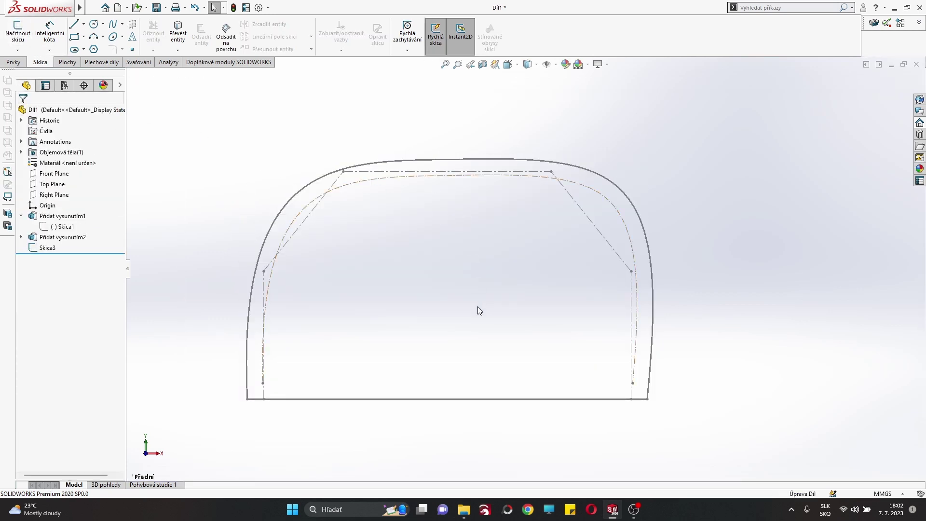
# Step: Change Skica3's top span dimension from 130 to 125 mm
pyautogui.click(47, 247)
pyautogui.click(45, 217)
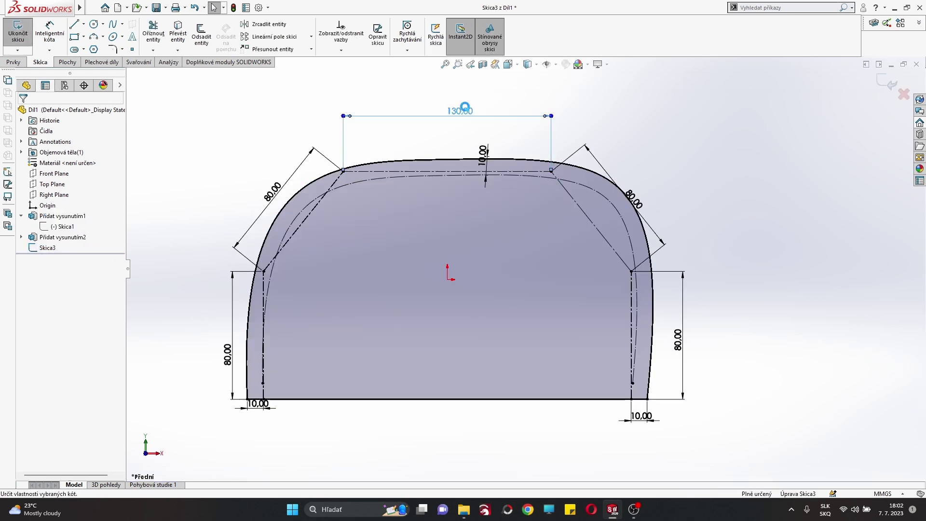
pyautogui.write('125')
pyautogui.press('Return')
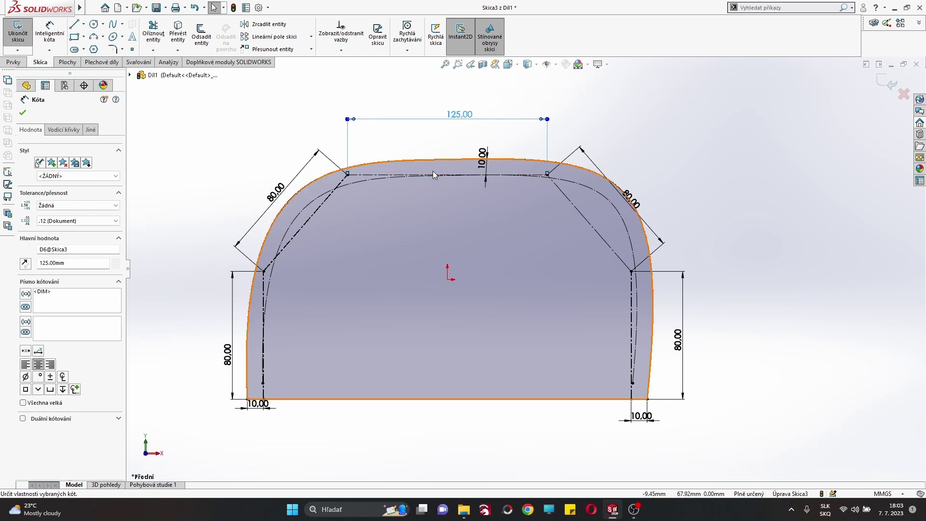
pyautogui.click(228, 162)
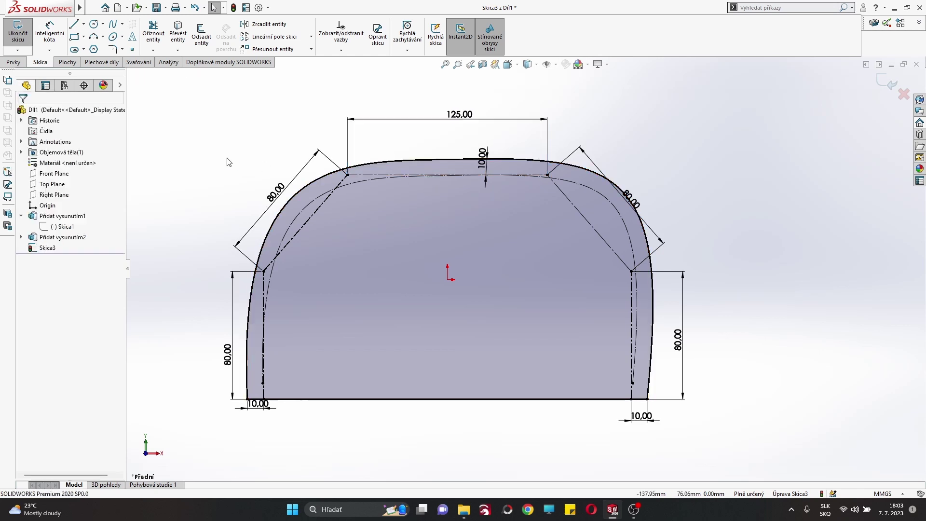
# Step: Try the center rectangle tool, cancel it, and fit the whole sketch in view
pyautogui.click(84, 38)
pyautogui.click(101, 60)
pyautogui.scroll(-5, 199, 384)
pyautogui.rightClick(188, 295)
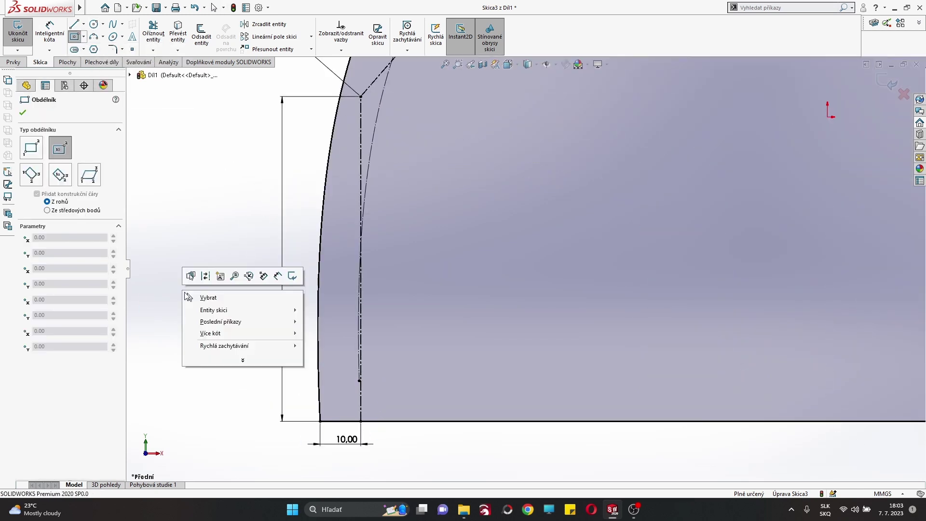
pyautogui.click(208, 297)
pyautogui.scroll(3, 456, 195)
pyautogui.click(456, 194)
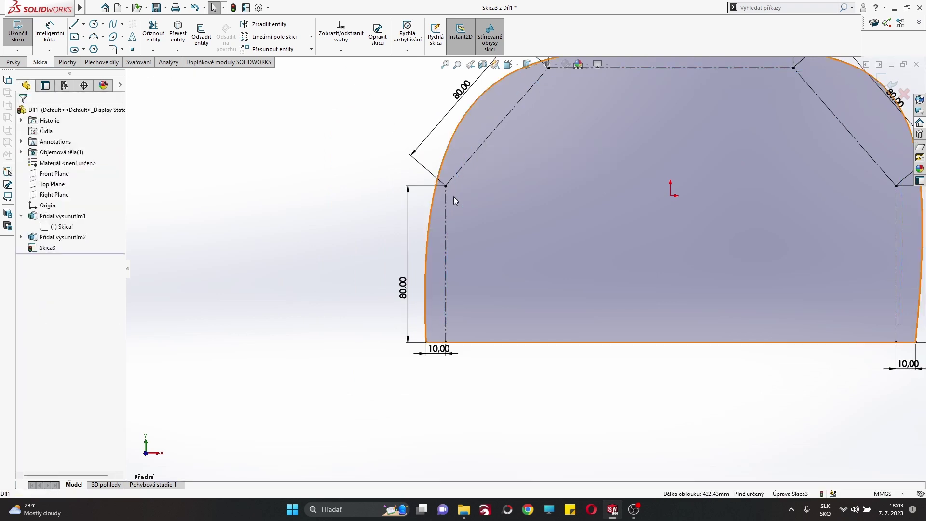
pyautogui.press('f')
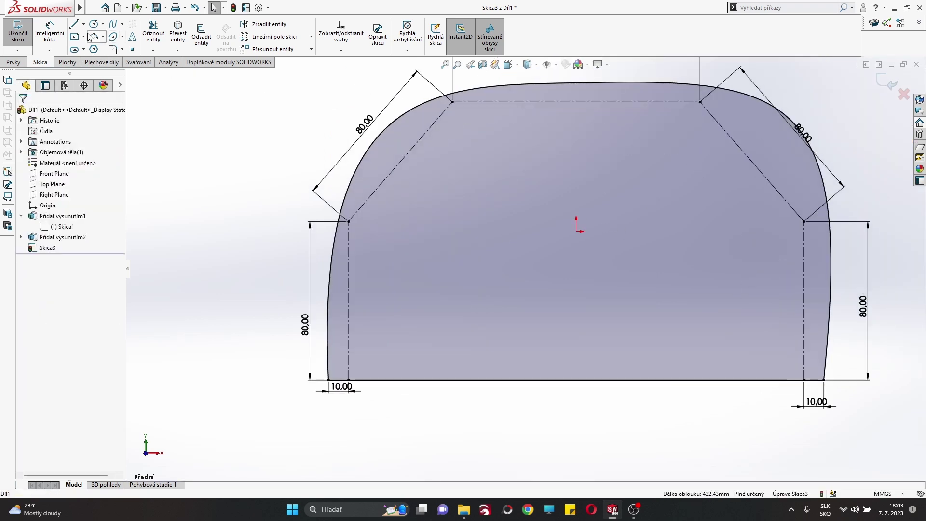
# Step: Draw a small center rectangle on the left vertical construction line
pyautogui.click(84, 38)
pyautogui.click(102, 59)
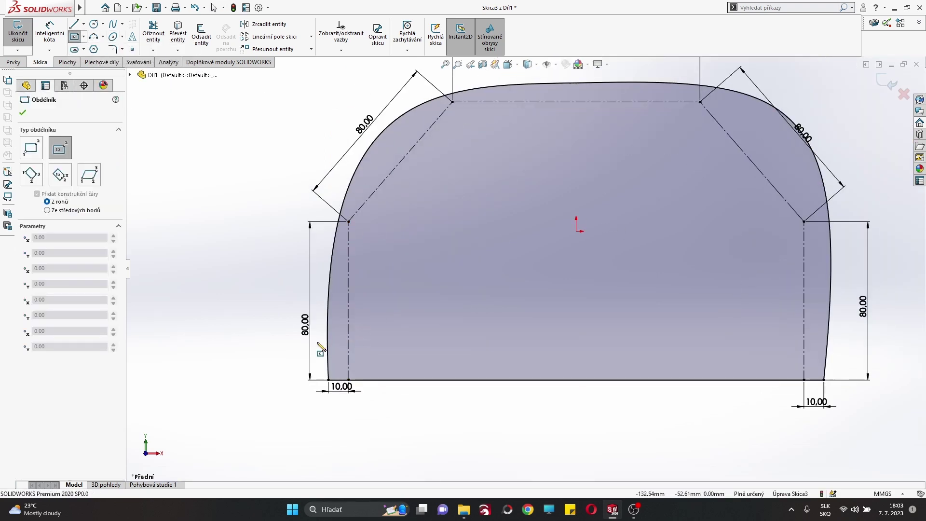
pyautogui.click(348, 301)
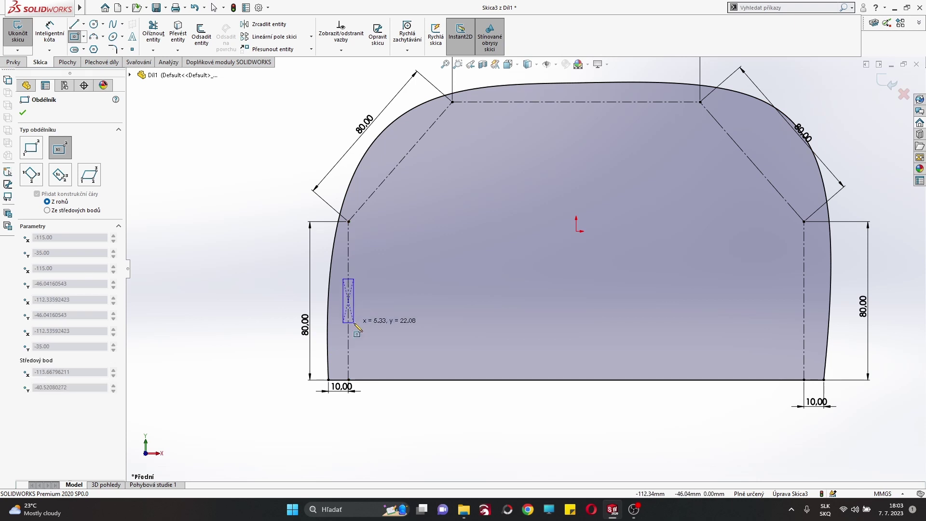
pyautogui.click(355, 324)
pyautogui.rightClick(241, 284)
# Step: Dimension the slot rectangle 3 mm wide and 35 mm tall
pyautogui.click(260, 316)
pyautogui.scroll(-2, 354, 273)
pyautogui.click(346, 281)
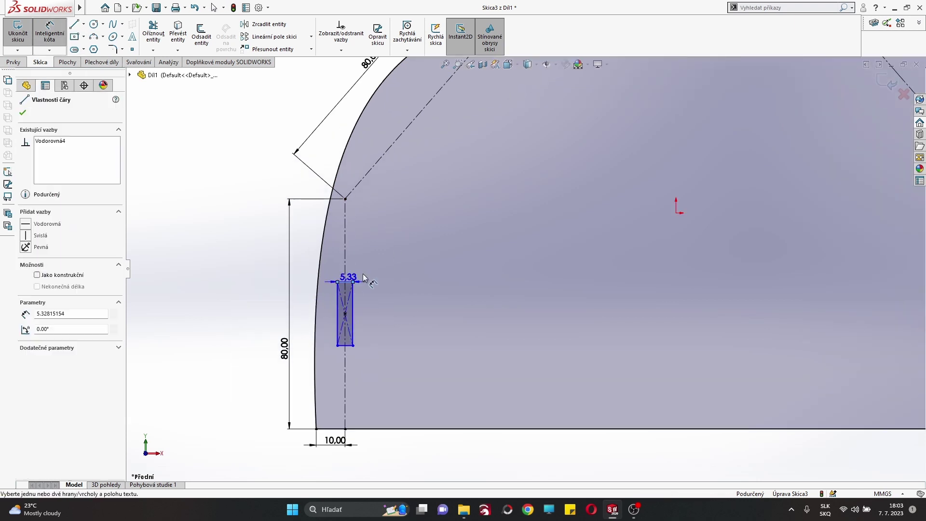
pyautogui.click(349, 314)
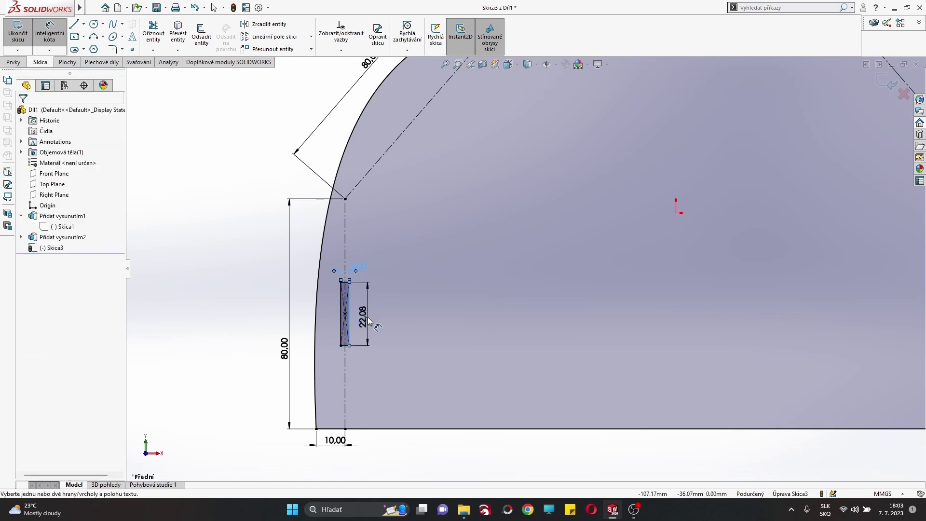
pyautogui.write('35')
pyautogui.press('Return')
pyautogui.rightClick(152, 236)
pyautogui.click(176, 265)
pyautogui.press('f')
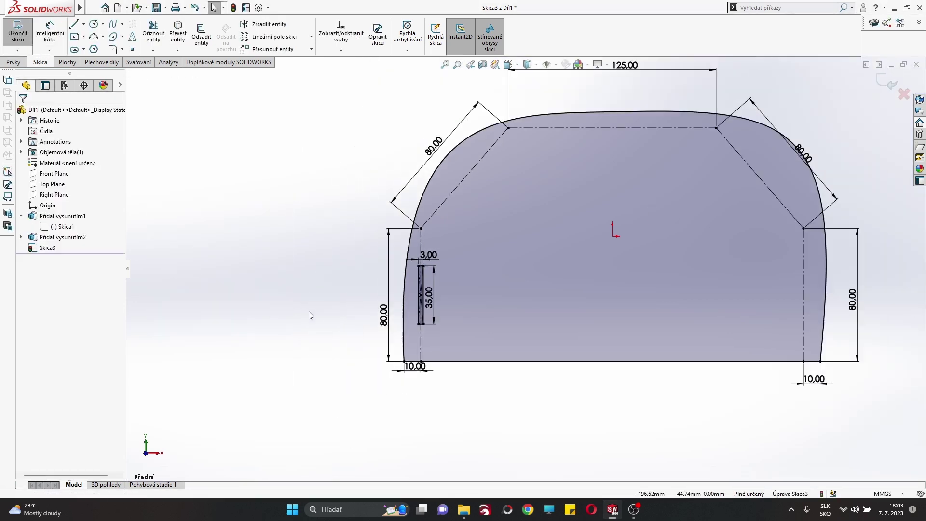
pyautogui.scroll(-3, 315, 116)
# Step: Draw a slot outline with lines along the upper-left slanted line
pyautogui.press('l')
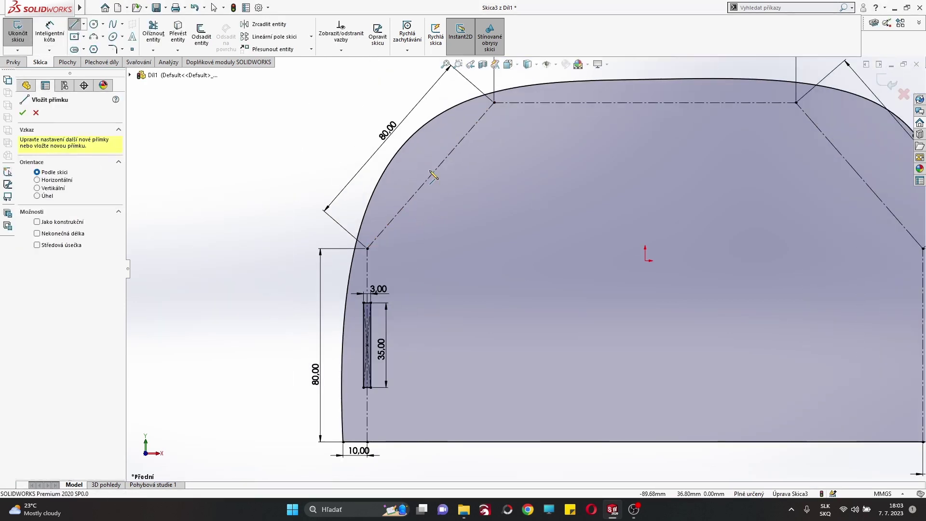
pyautogui.click(411, 201)
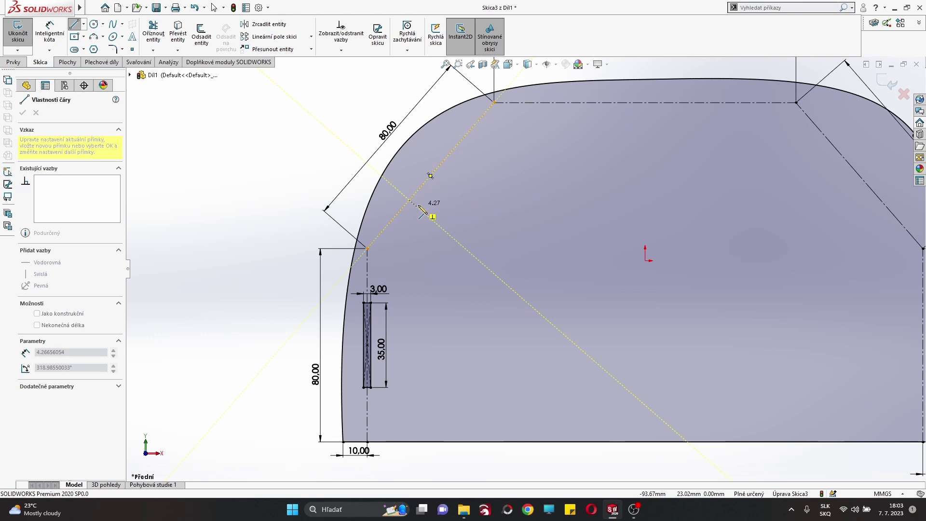
pyautogui.click(464, 150)
pyautogui.click(399, 191)
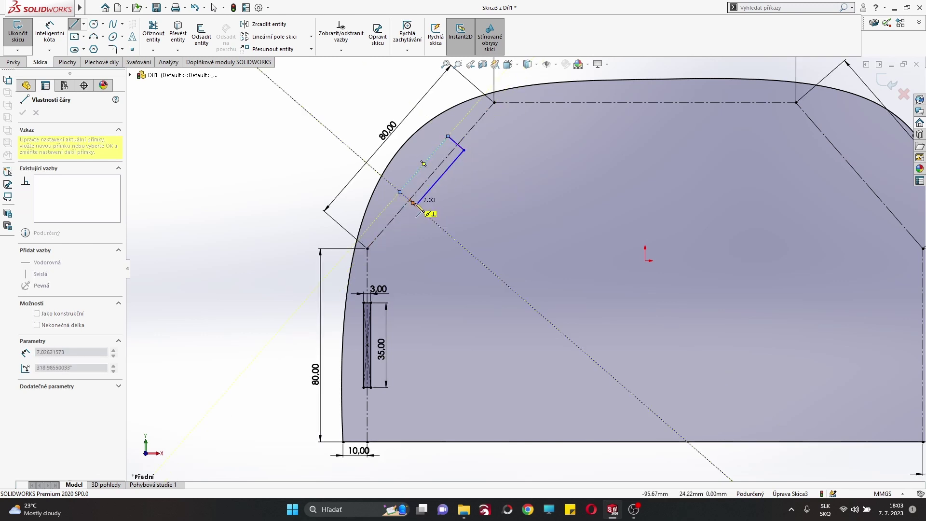
pyautogui.click(415, 205)
pyautogui.rightClick(252, 165)
pyautogui.click(280, 173)
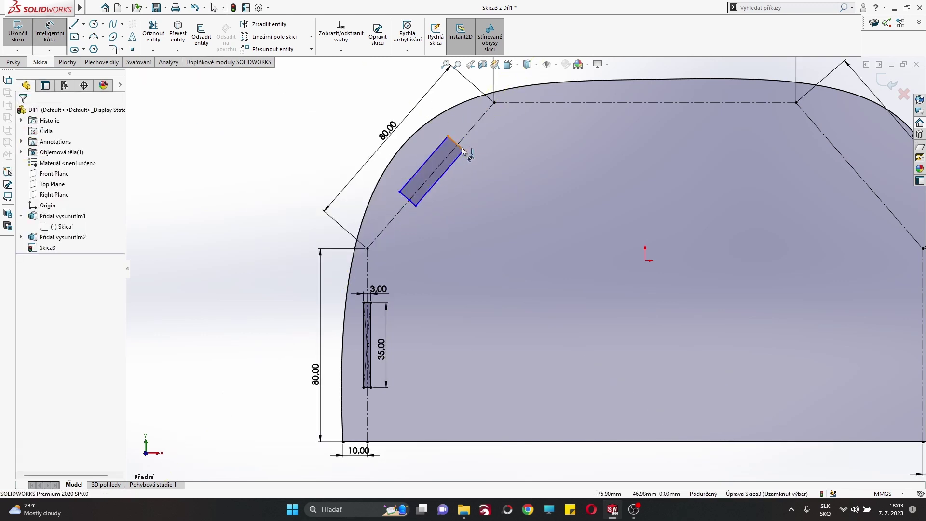
pyautogui.rightClick(268, 143)
# Step: Make the slanted slot's short and long edges equal to the vertical slot's edges
pyautogui.click(293, 172)
pyautogui.click(460, 146)
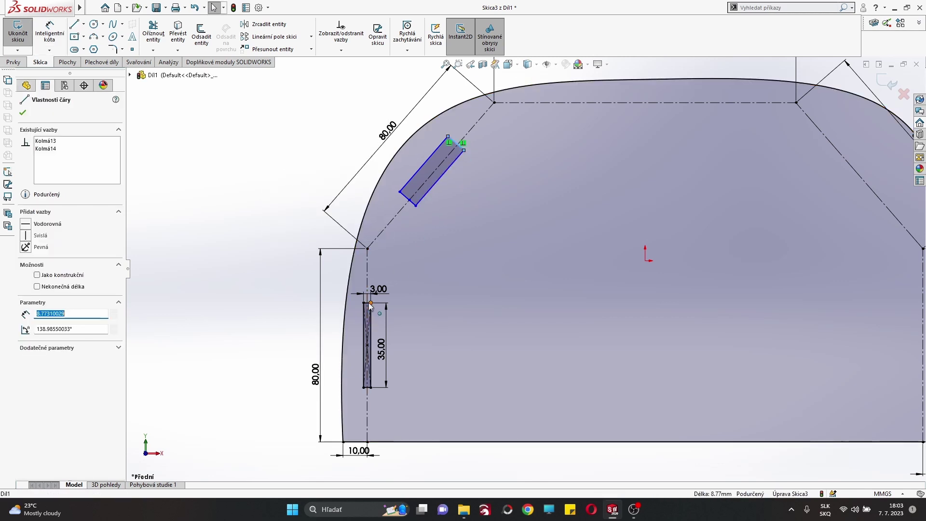
pyautogui.keyDown('ctrl'); pyautogui.click(368, 304); pyautogui.keyUp('ctrl')
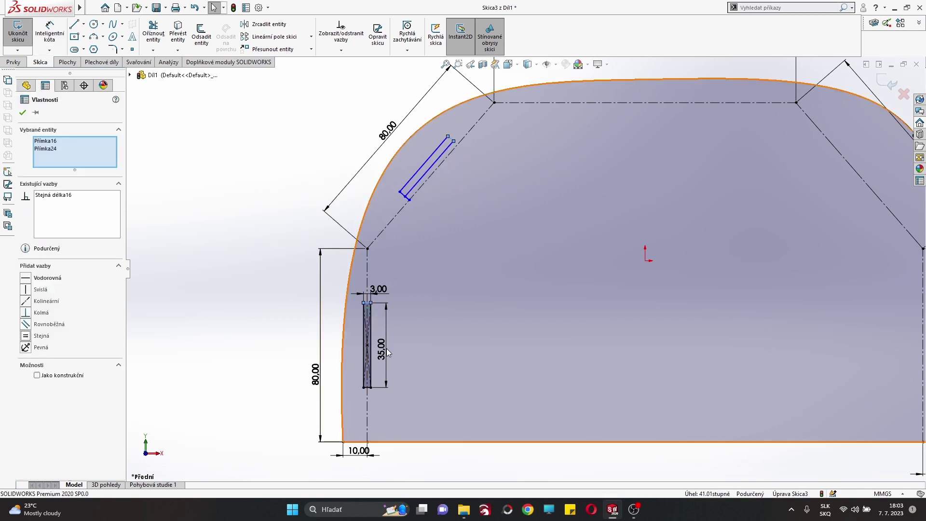
pyautogui.click(424, 169)
pyautogui.keyDown('ctrl'); pyautogui.click(370, 345); pyautogui.keyUp('ctrl')
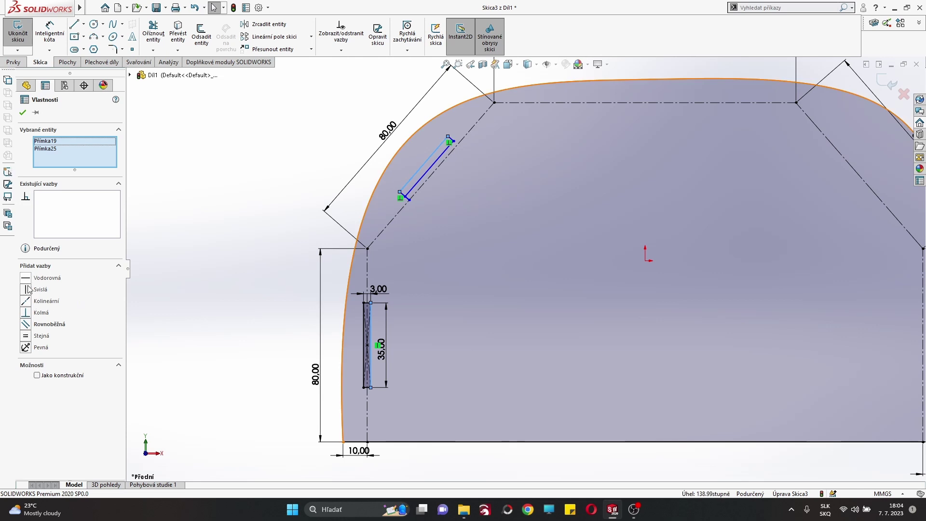
pyautogui.click(29, 336)
pyautogui.click(470, 190)
# Step: Dismiss the warning and close the slanted slot's end with a short line
pyautogui.scroll(-3, 410, 202)
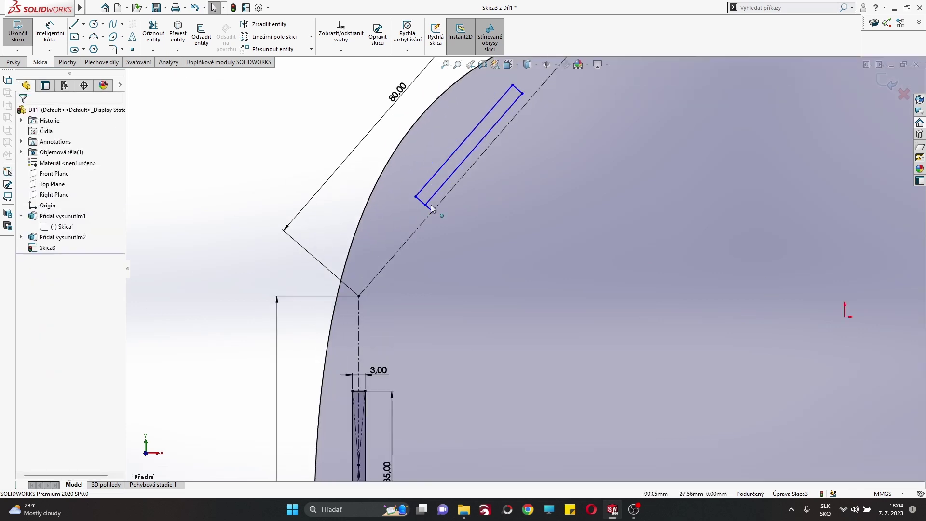
pyautogui.scroll(-2, 436, 217)
pyautogui.click(439, 219)
pyautogui.click(525, 256)
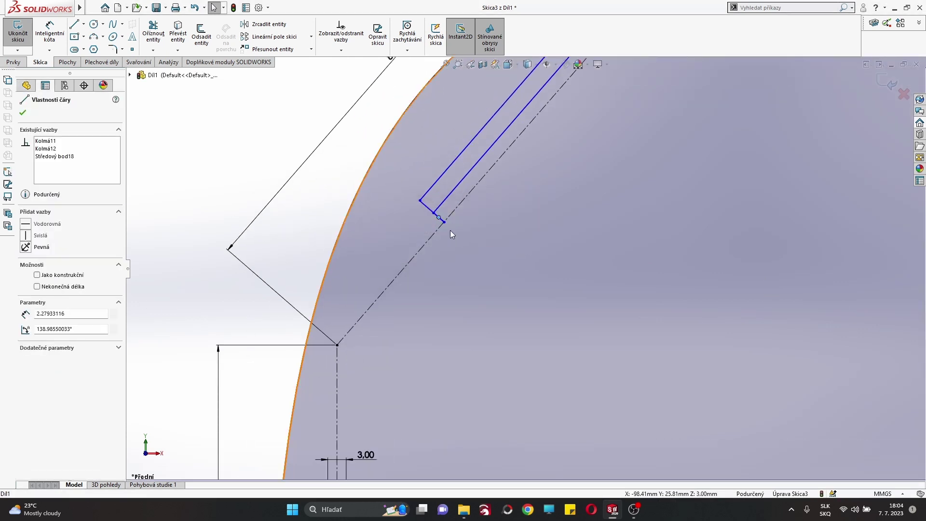
pyautogui.click(473, 236)
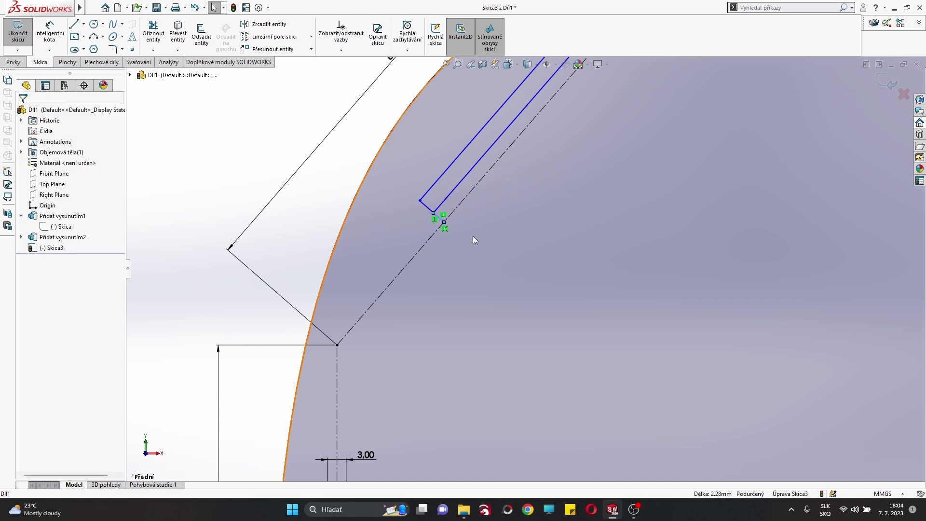
pyautogui.click(434, 212)
pyautogui.rightClick(239, 115)
pyautogui.click(255, 120)
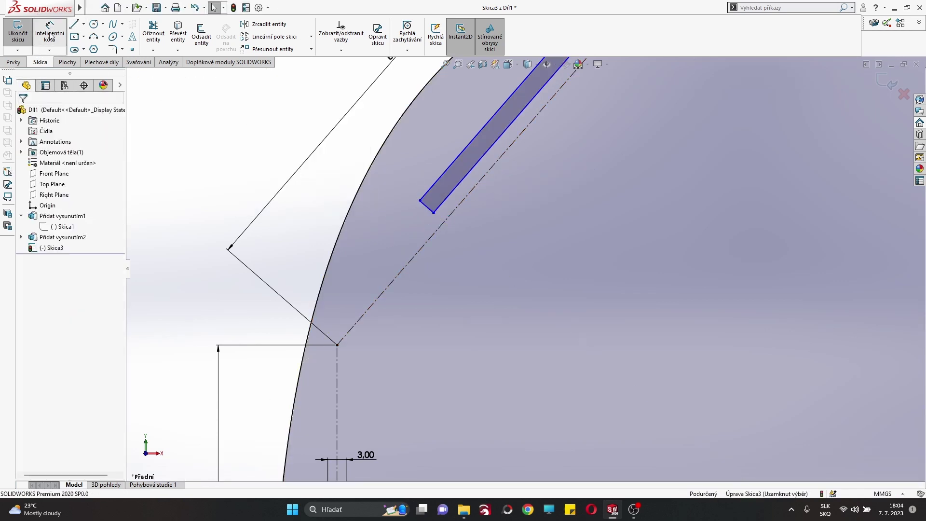
# Step: Dimension the slanted slot's offset from the diagonal to 1.50
pyautogui.click(436, 185)
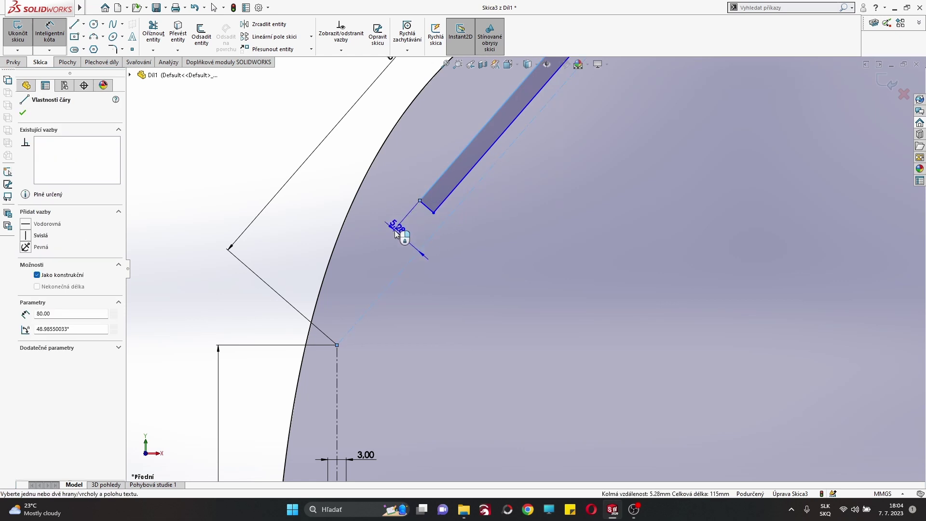
pyautogui.click(409, 236)
pyautogui.write('1,5')
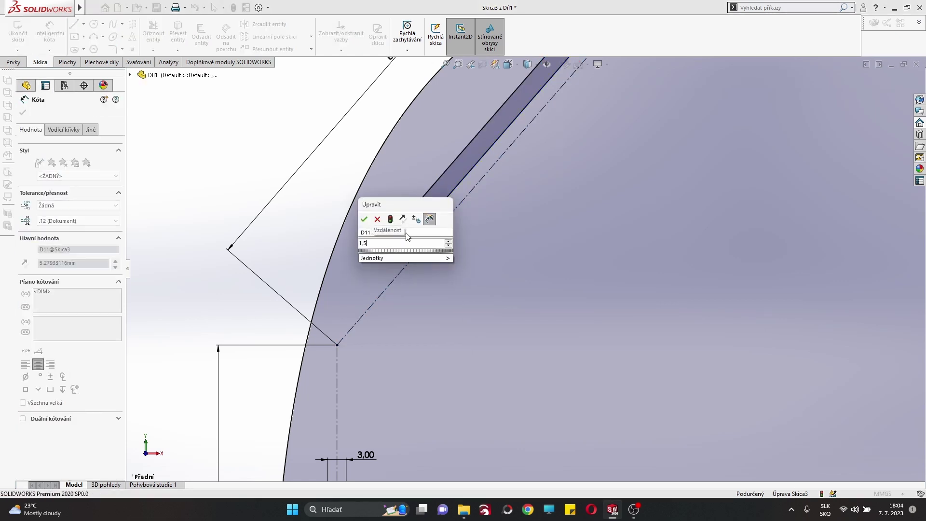
pyautogui.press('Return')
pyautogui.scroll(4, 545, 202)
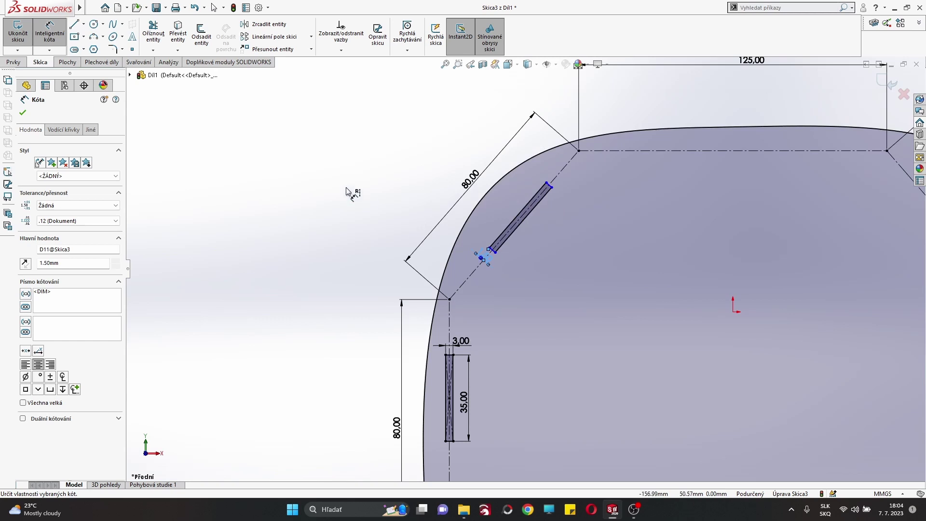
pyautogui.press('Escape')
pyautogui.scroll(-2, 595, 215)
pyautogui.scroll(-3, 447, 386)
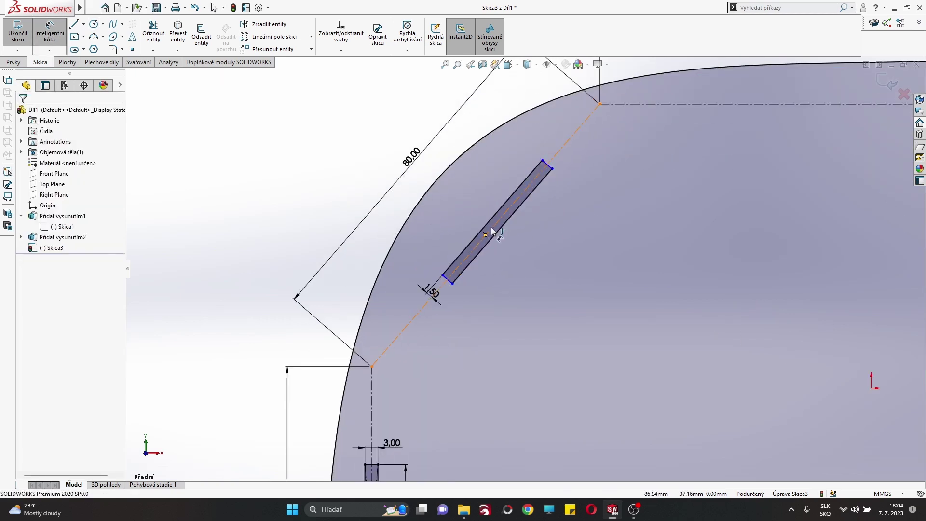
# Step: Position the slot's top end 17.50 from the diagonal's end
pyautogui.click(515, 202)
pyautogui.click(543, 166)
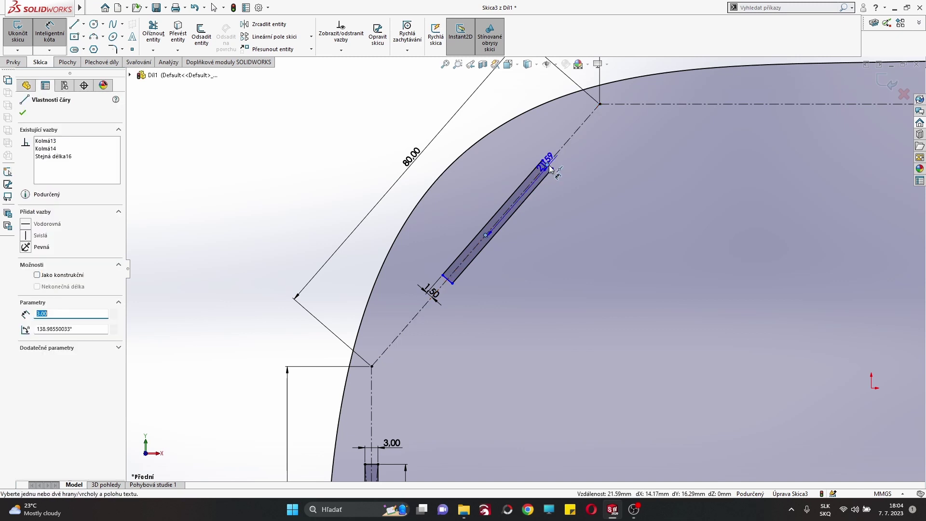
pyautogui.scroll(2, 546, 217)
pyautogui.click(530, 223)
pyautogui.write('35/2')
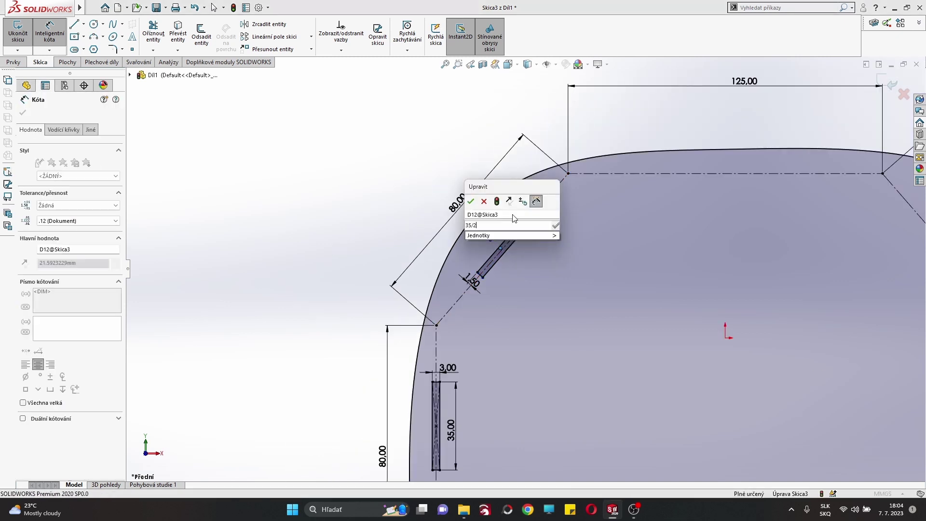
pyautogui.write('17.5')
pyautogui.press('Return')
pyautogui.rightClick(361, 178)
pyautogui.click(373, 206)
pyautogui.scroll(3, 555, 285)
pyautogui.scroll(-3, 555, 284)
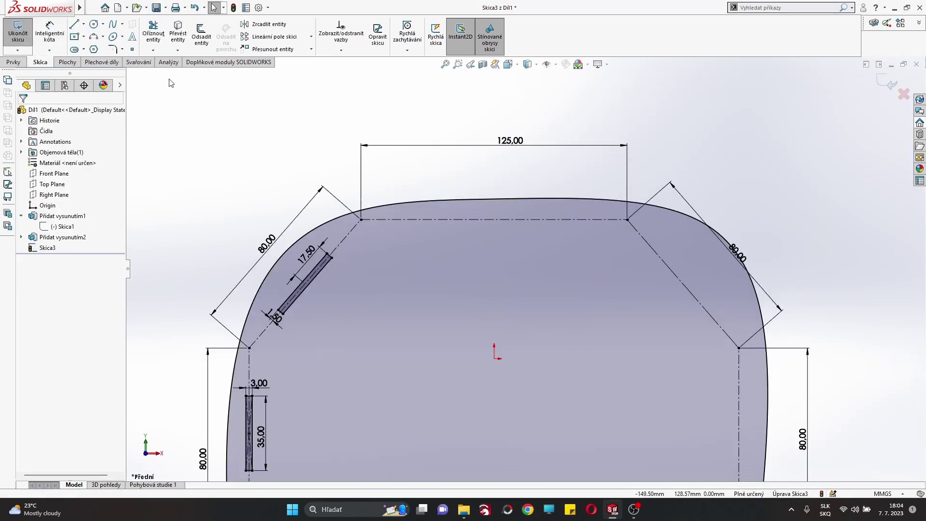
# Step: Start a center rectangle centred on the top centreline
pyautogui.click(83, 37)
pyautogui.click(83, 36)
pyautogui.click(116, 57)
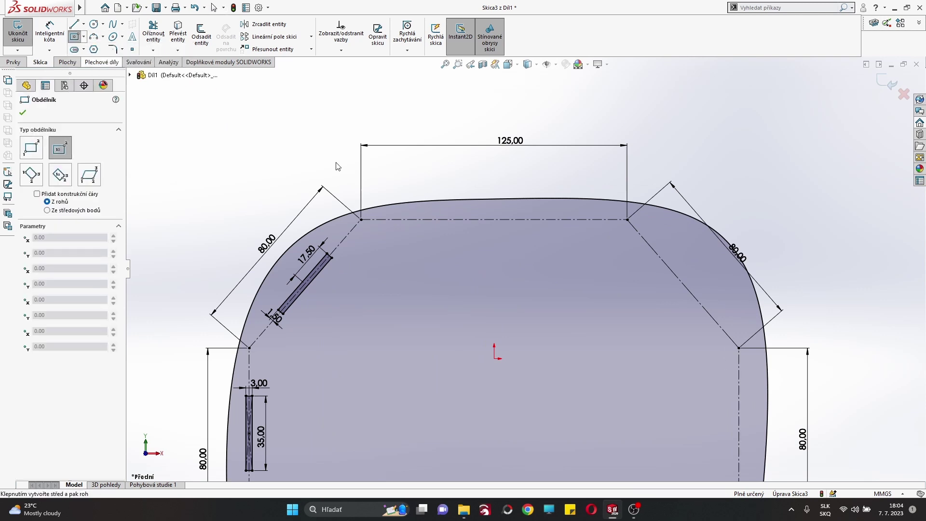
pyautogui.click(493, 220)
# Step: Finish the top rectangle and dimension it 3.00 high by 55.00 wide
pyautogui.click(530, 224)
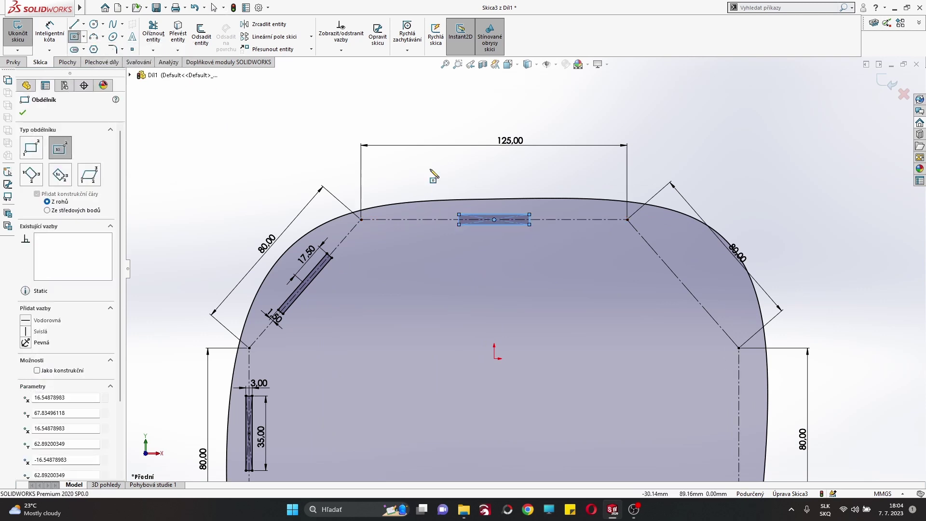
pyautogui.click(455, 227)
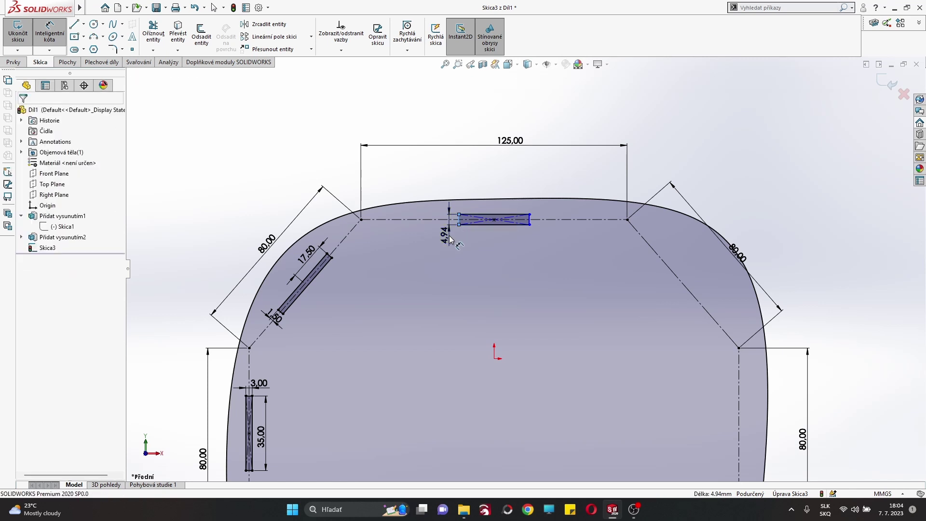
pyautogui.click(485, 216)
pyautogui.click(500, 186)
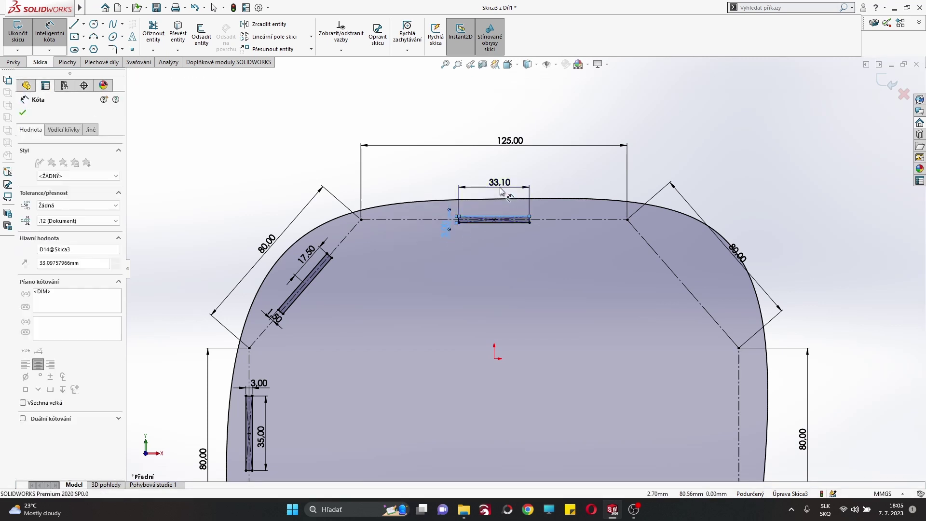
pyautogui.write('55')
pyautogui.press('Return')
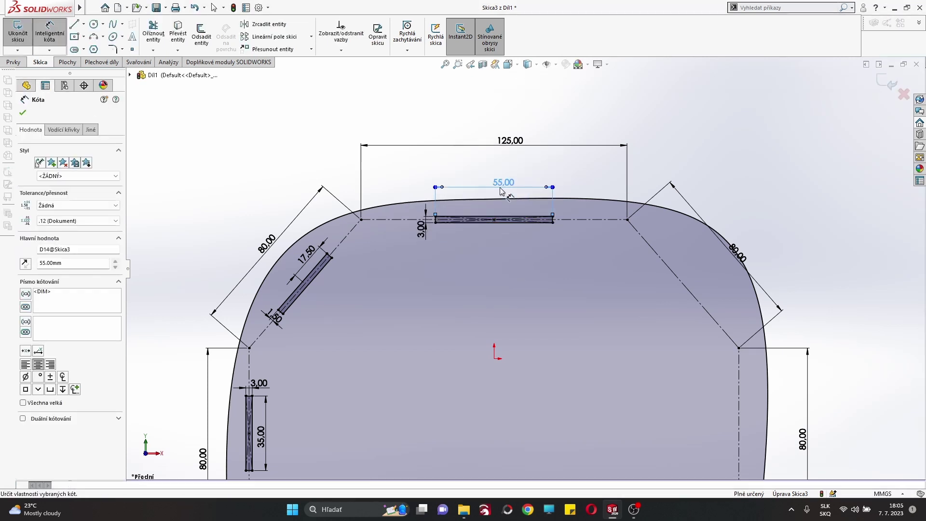
pyautogui.rightClick(492, 137)
pyautogui.click(507, 165)
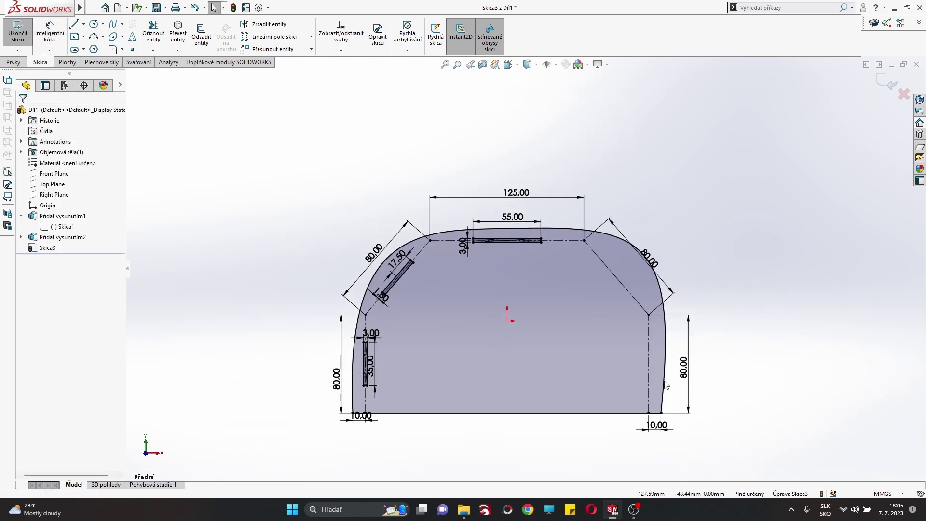
# Step: Draw a center rectangle slot on the right centreline
pyautogui.click(85, 41)
pyautogui.click(111, 57)
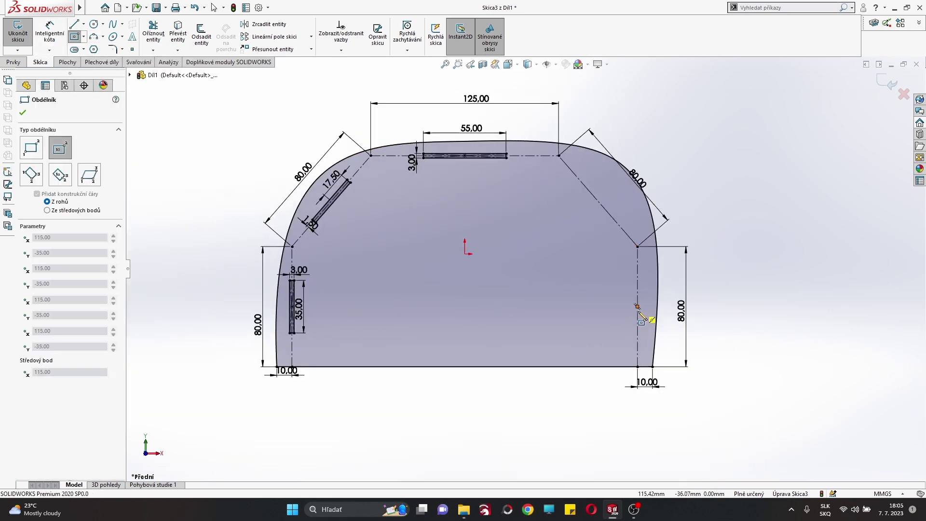
pyautogui.click(637, 306)
pyautogui.click(642, 329)
pyautogui.press('Escape')
pyautogui.scroll(-2, 602, 315)
# Step: Make the right slot's long and short edges equal to the left slot's
pyautogui.click(664, 272)
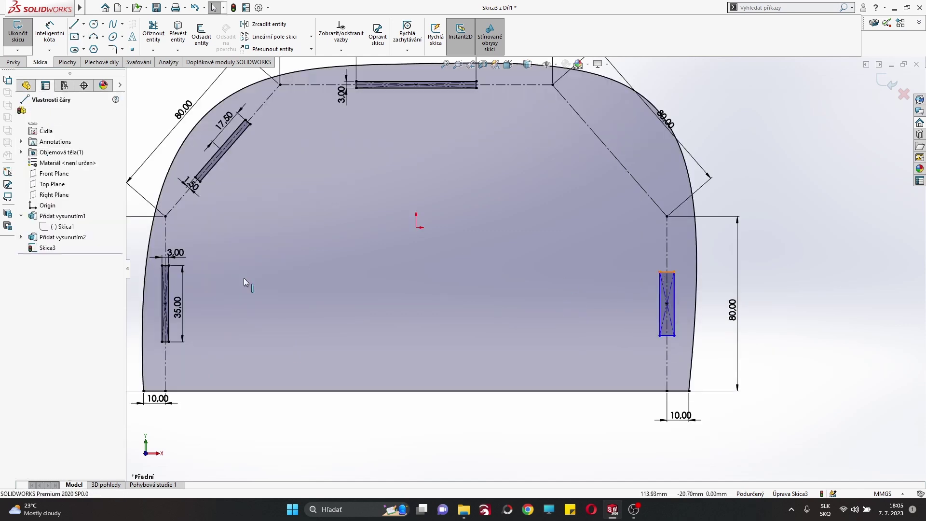
pyautogui.keyDown('ctrl'); pyautogui.click(166, 266); pyautogui.keyUp('ctrl')
pyautogui.click(35, 336)
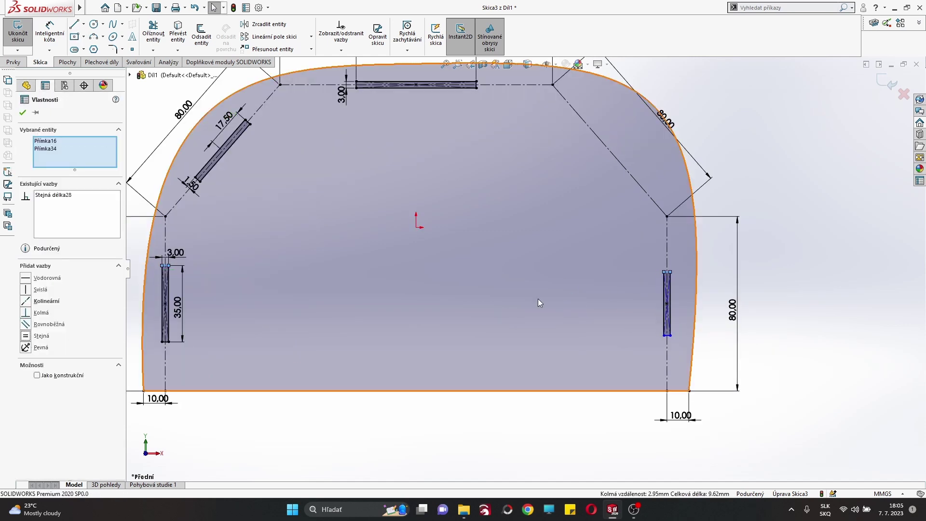
pyautogui.click(669, 304)
pyautogui.keyDown('ctrl'); pyautogui.click(169, 304); pyautogui.keyUp('ctrl')
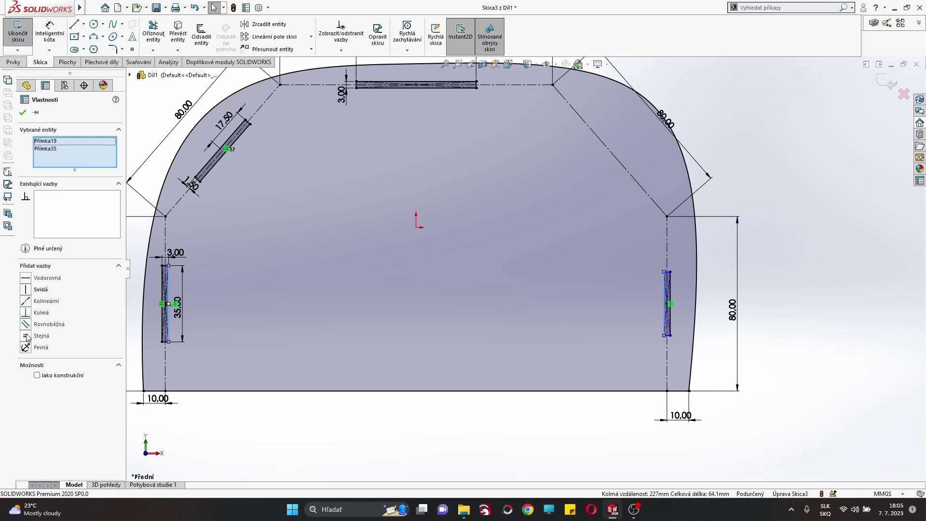
pyautogui.click(84, 37)
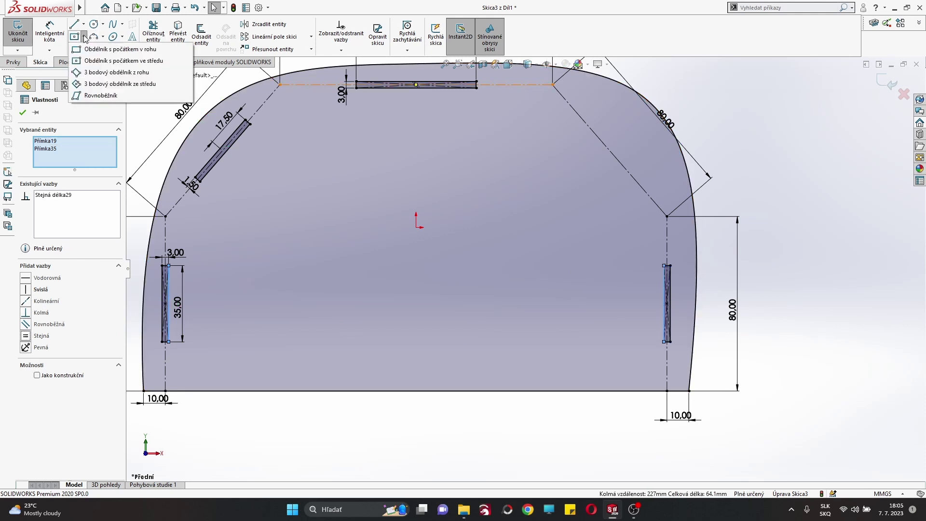
pyautogui.click(74, 25)
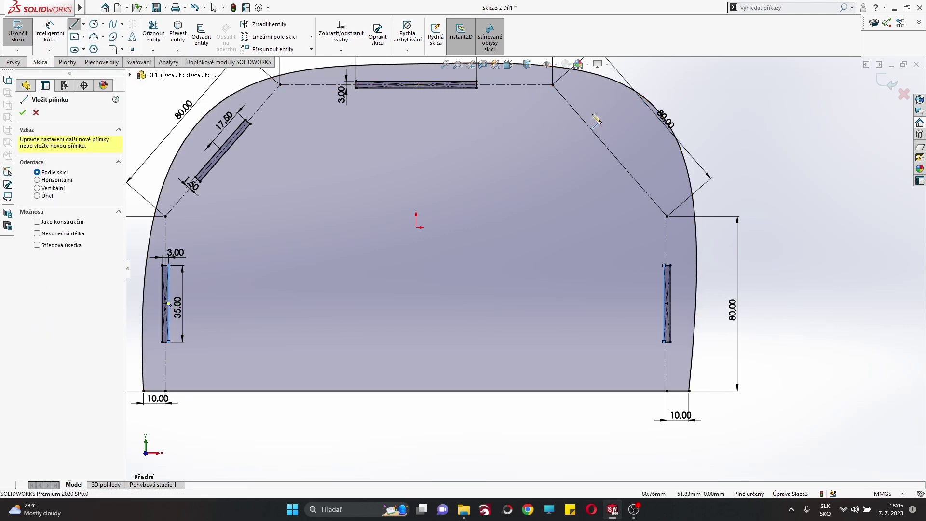
# Step: Draw a slot outline with lines along the right diagonal
pyautogui.click(592, 115)
pyautogui.click(578, 128)
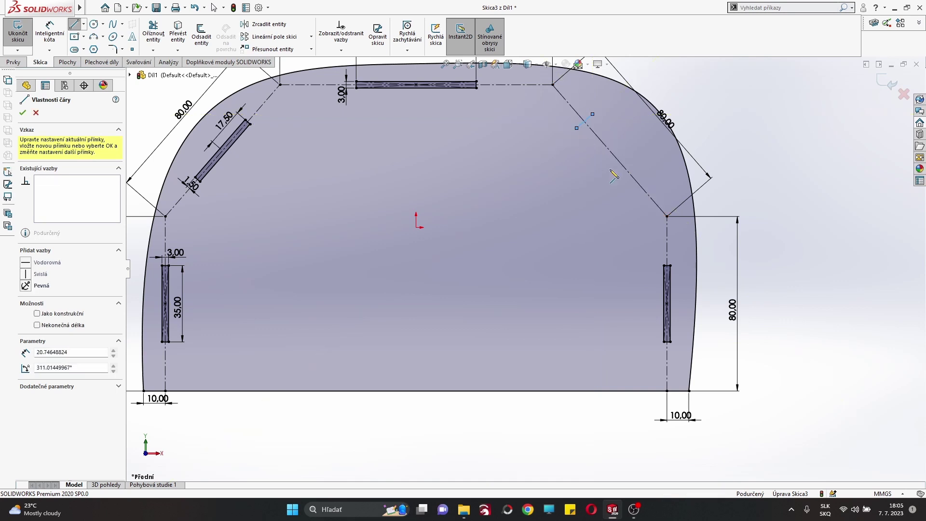
pyautogui.click(629, 157)
pyautogui.click(592, 115)
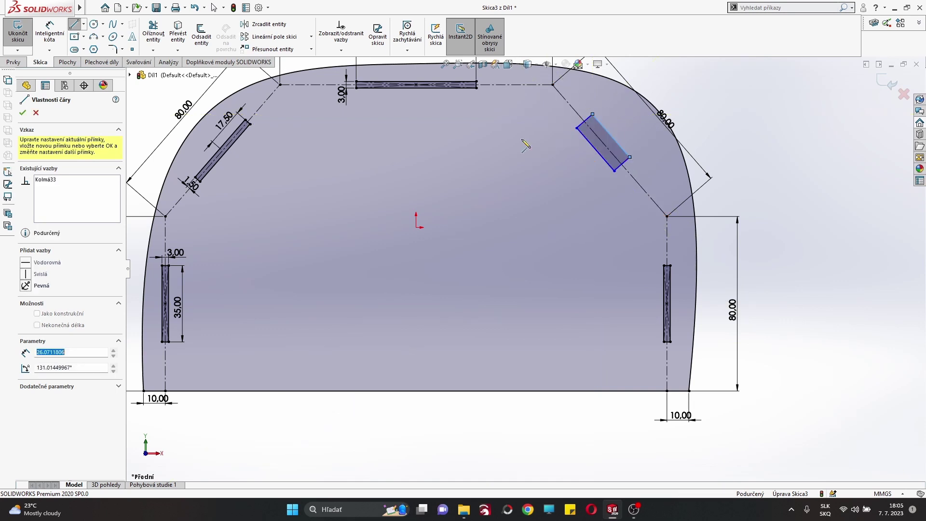
pyautogui.press('Escape')
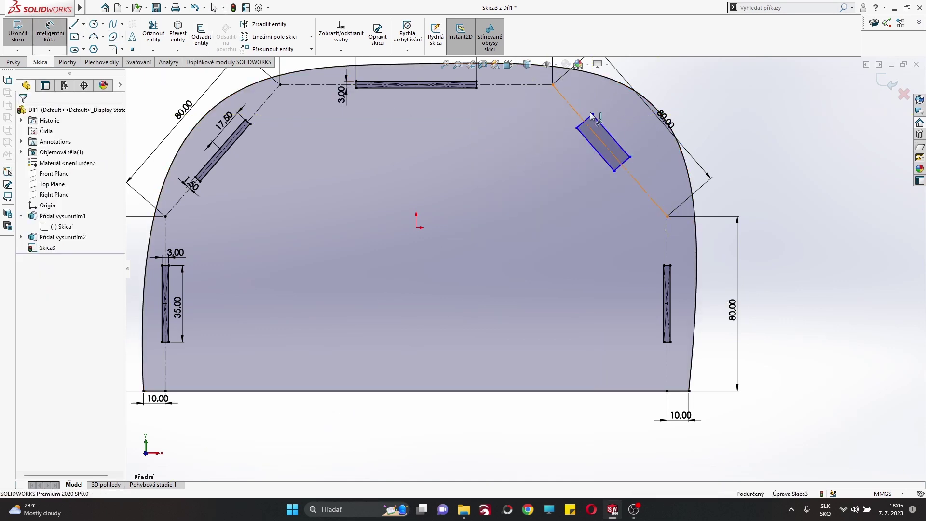
# Step: Dimension the right slanted slot with a 1.50 offset and 3.00 width
pyautogui.click(592, 115)
pyautogui.click(593, 105)
pyautogui.write('1.5')
pyautogui.press('Return')
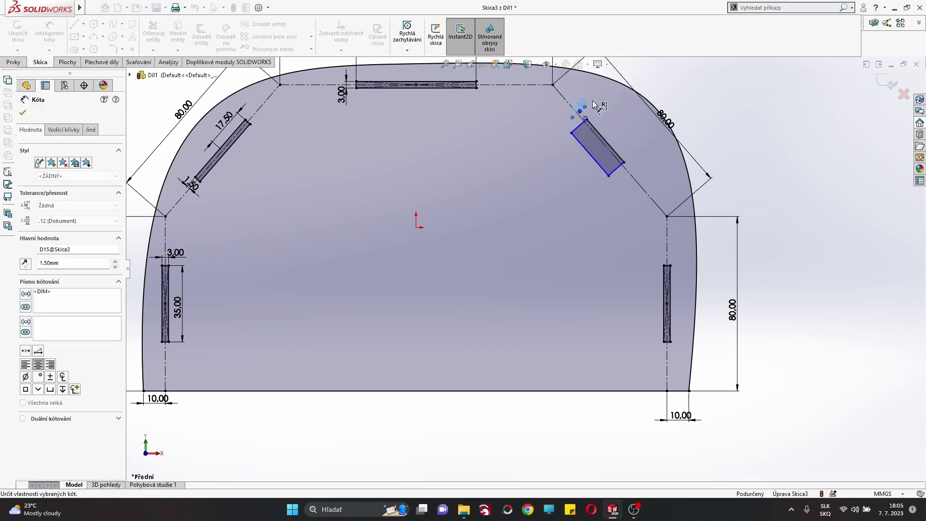
pyautogui.click(595, 161)
pyautogui.click(563, 186)
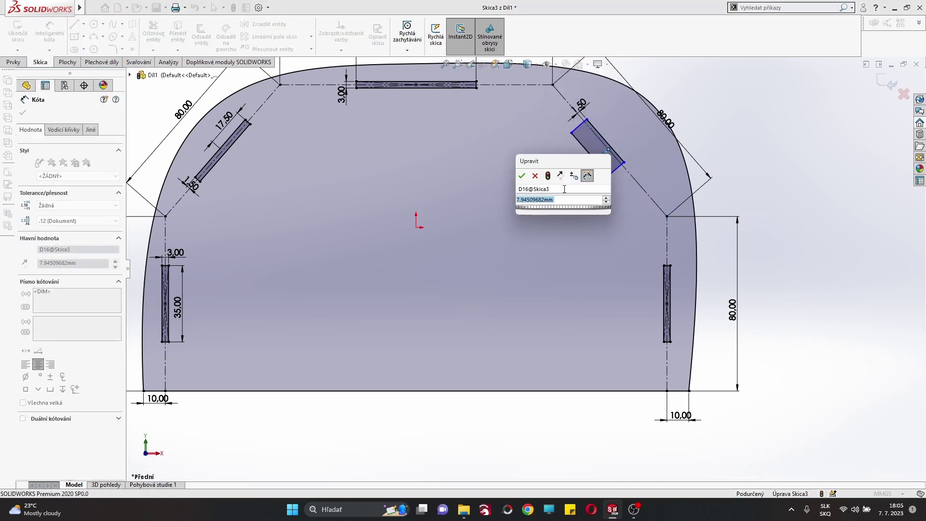
pyautogui.write('3')
pyautogui.press('Return')
# Step: Dimension the right slanted slot's length to 35
pyautogui.click(597, 144)
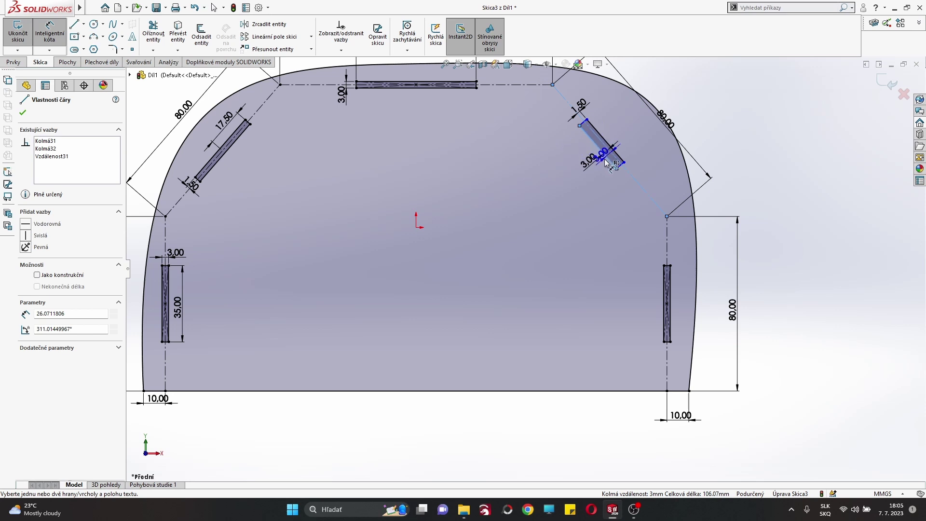
pyautogui.scroll(3, 534, 203)
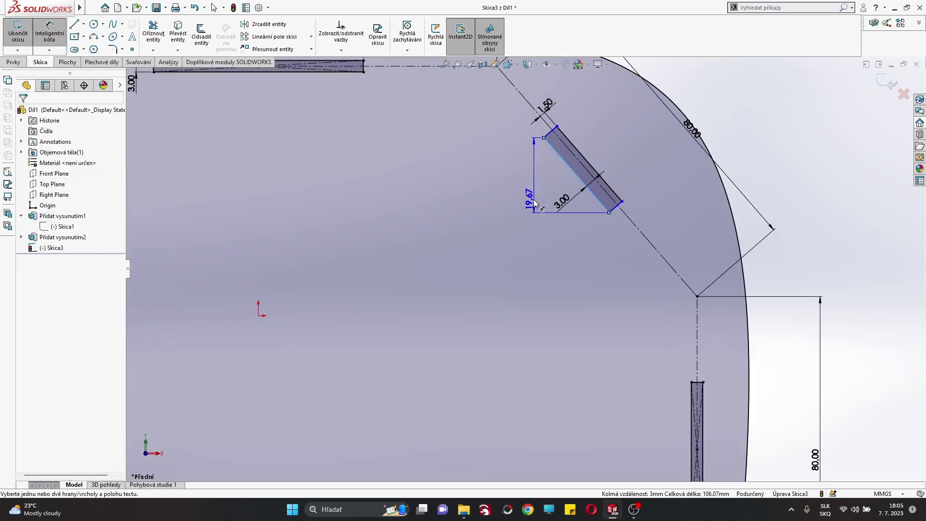
pyautogui.click(544, 230)
pyautogui.write('35')
pyautogui.press('Return')
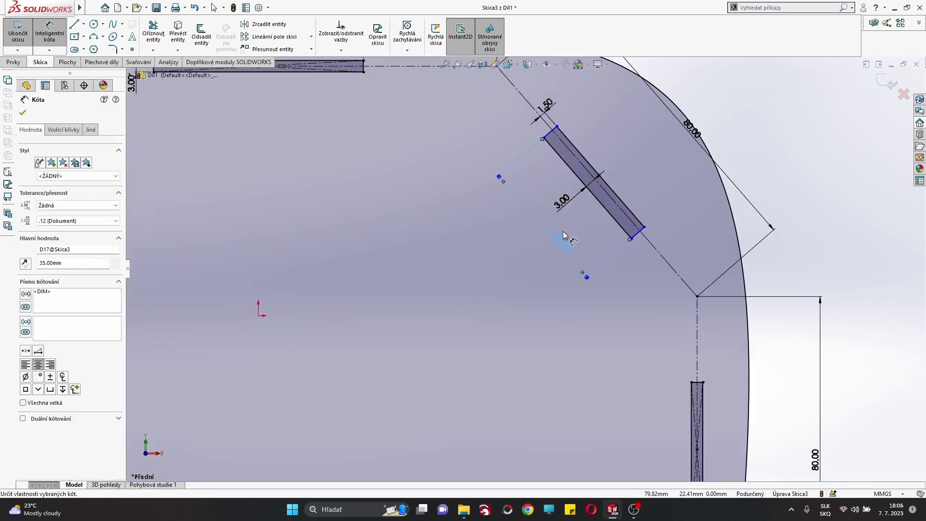
pyautogui.scroll(-3, 534, 255)
pyautogui.rightClick(428, 265)
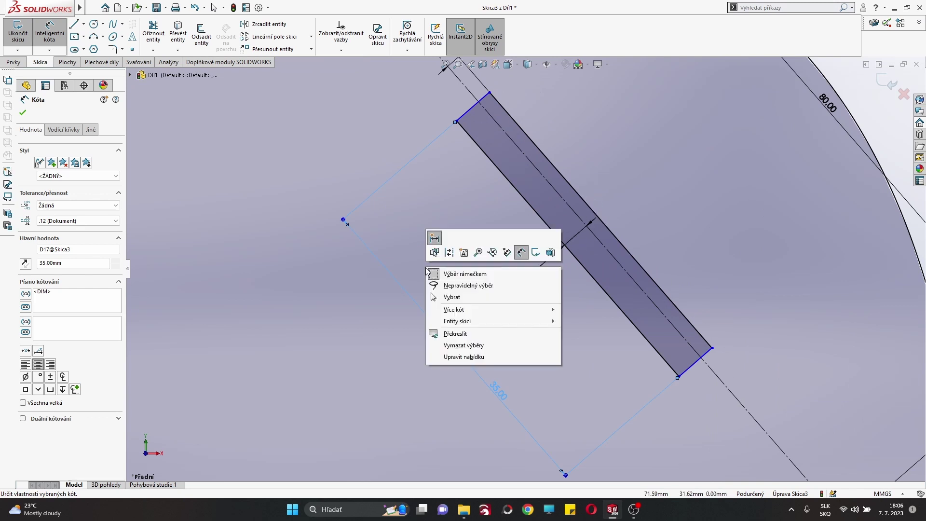
pyautogui.click(529, 272)
# Step: Attempt to edit the 3.00 width dimension and dismiss the invalid-number error
pyautogui.click(510, 288)
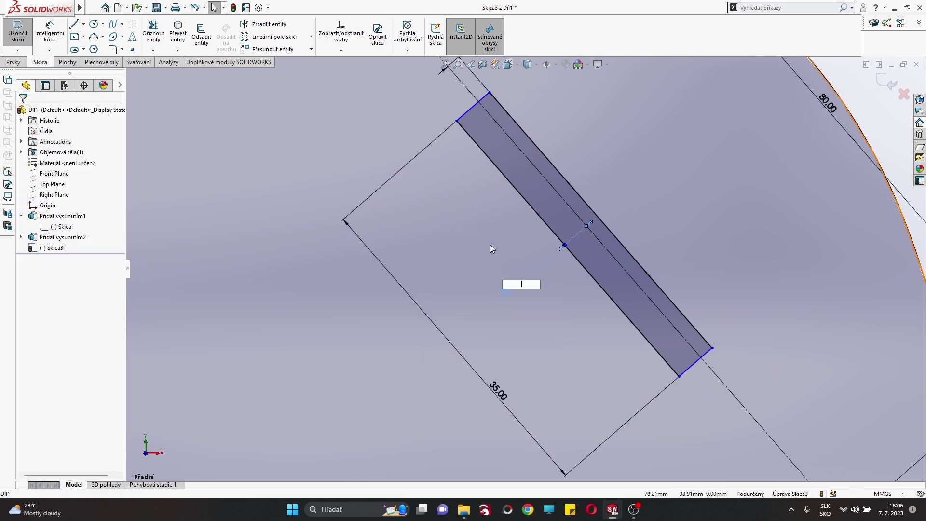
pyautogui.press('BackSpace')
pyautogui.press('Return')
pyautogui.click(520, 253)
pyautogui.press('Escape')
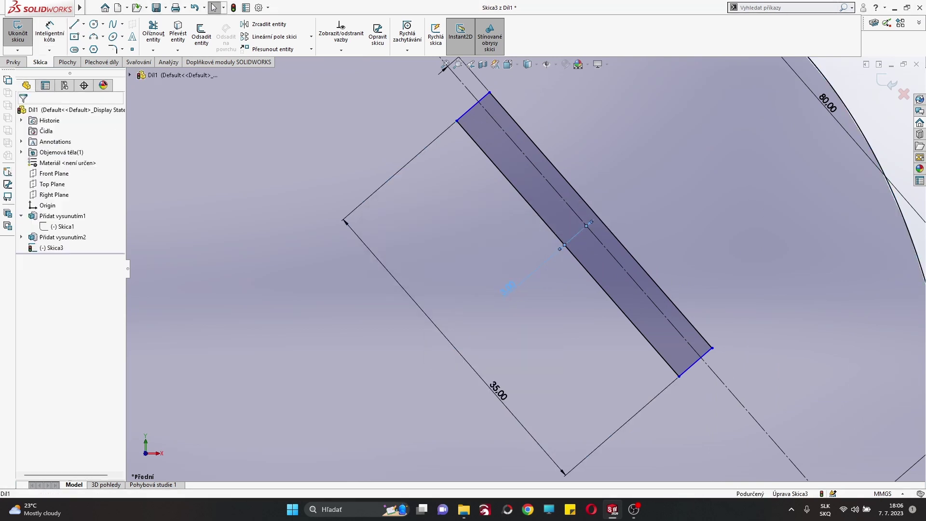
pyautogui.keyDown('ctrl'); pyautogui.moveTo(473, 282); pyautogui.dragTo(444, 313, button='middle'); pyautogui.keyUp('ctrl')
# Step: Add a 4.50 offset dimension between the slot edges
pyautogui.click(49, 34)
pyautogui.click(521, 261)
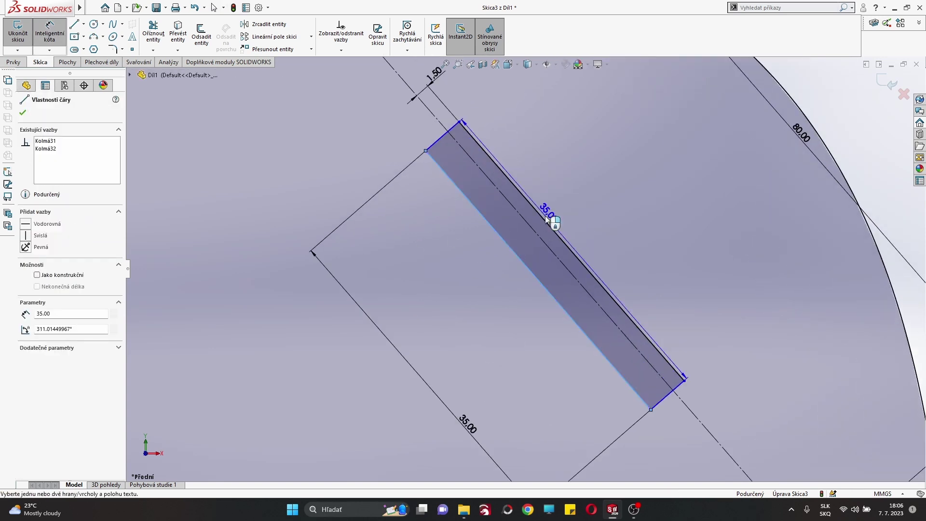
pyautogui.click(550, 227)
pyautogui.scroll(3, 543, 236)
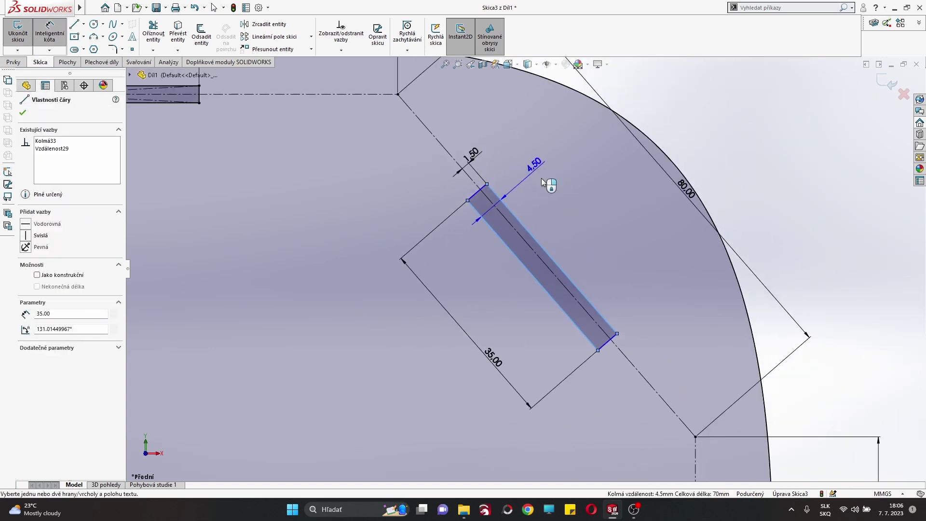
pyautogui.click(536, 169)
pyautogui.press('Return')
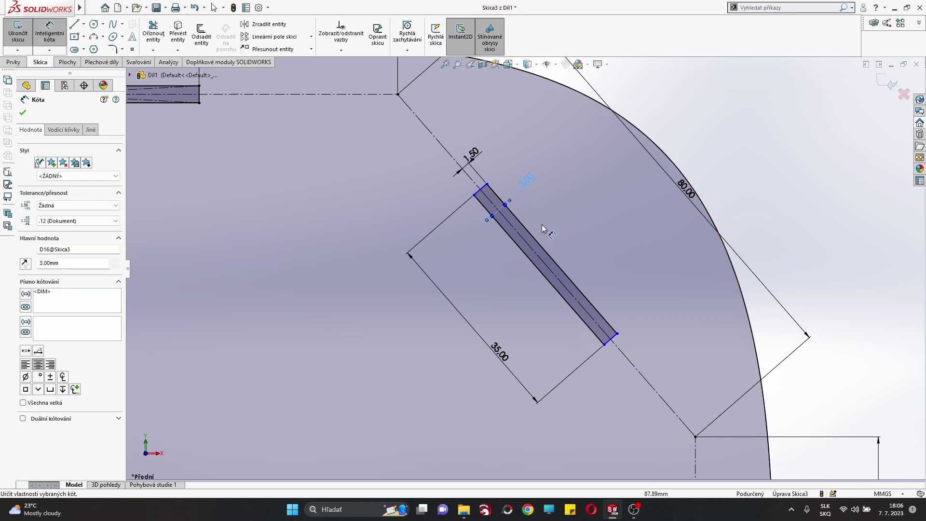
pyautogui.click(470, 293)
# Step: Dimension the slot's 17.50 position along the diagonal from its centerline
pyautogui.scroll(2, 470, 294)
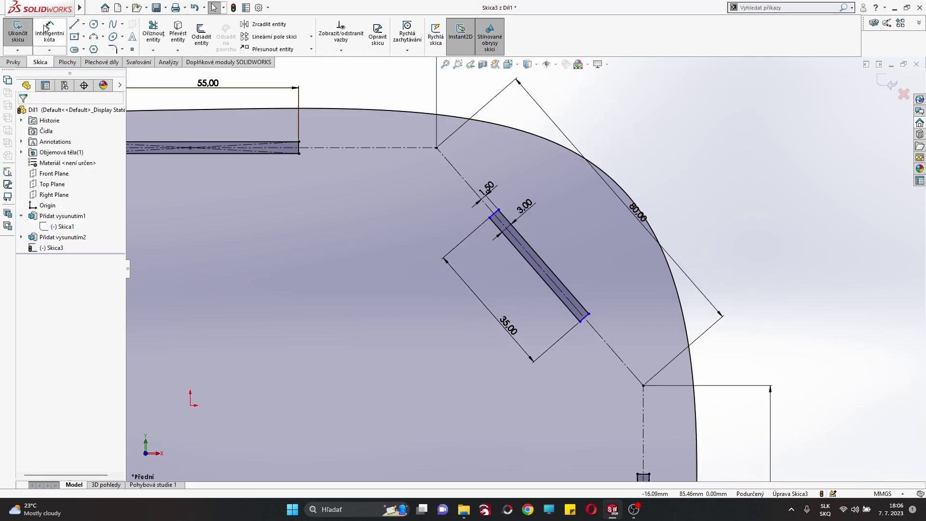
pyautogui.click(540, 267)
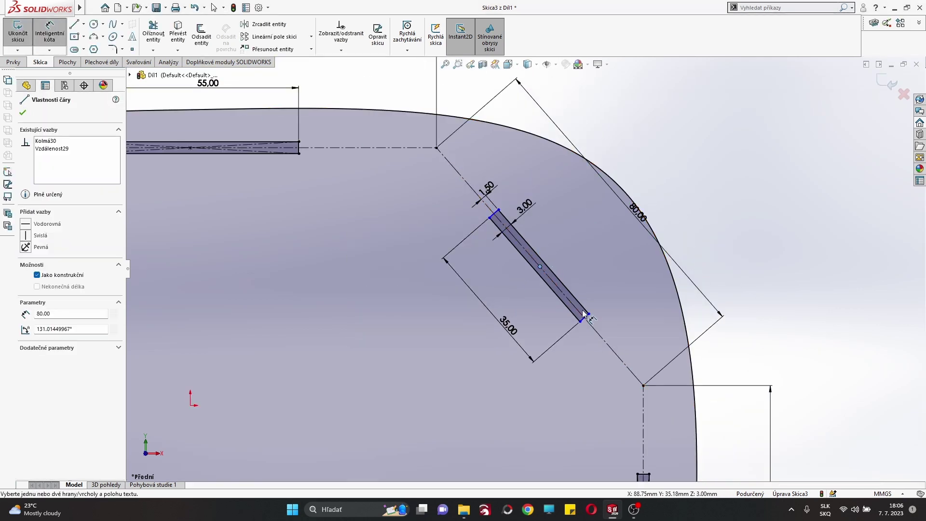
pyautogui.click(601, 291)
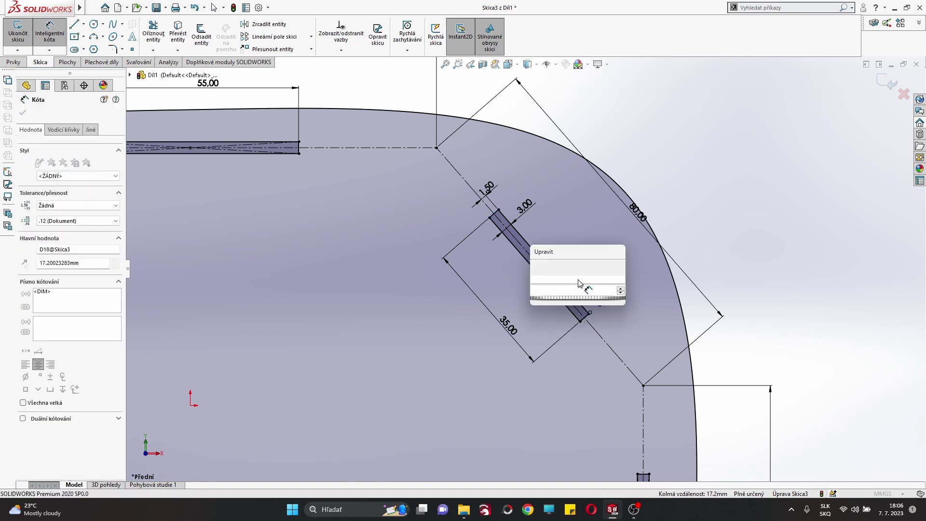
pyautogui.write('35/2')
pyautogui.press('Return')
pyautogui.scroll(3, 558, 315)
pyautogui.scroll(3, 578, 290)
pyautogui.rightClick(645, 173)
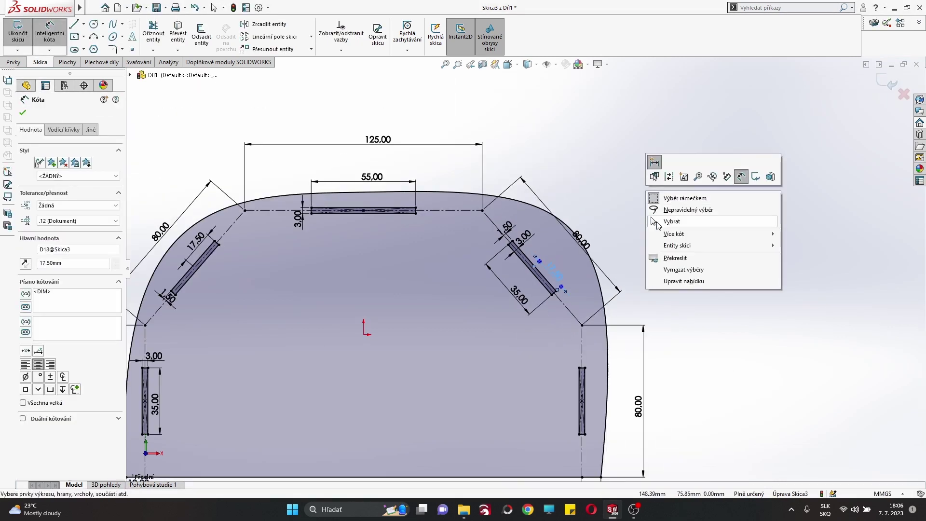
pyautogui.click(665, 193)
pyautogui.scroll(1, 431, 285)
pyautogui.scroll(-2, 431, 285)
# Step: Extrude the frame sketch 3 mm into a slotted plate
pyautogui.click(13, 63)
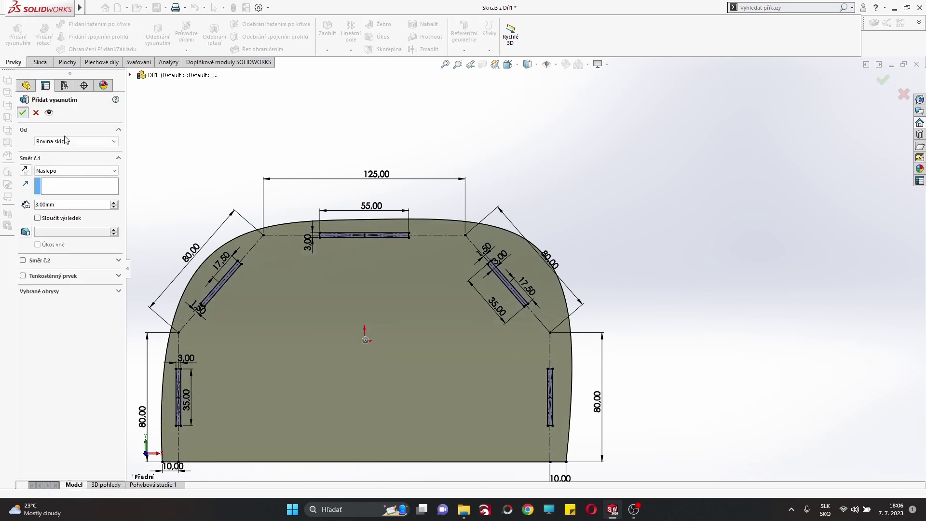
pyautogui.press('Return')
pyautogui.scroll(3, 510, 346)
pyautogui.scroll(-2, 510, 346)
# Step: Start a new sketch on the plate face
pyautogui.click(40, 62)
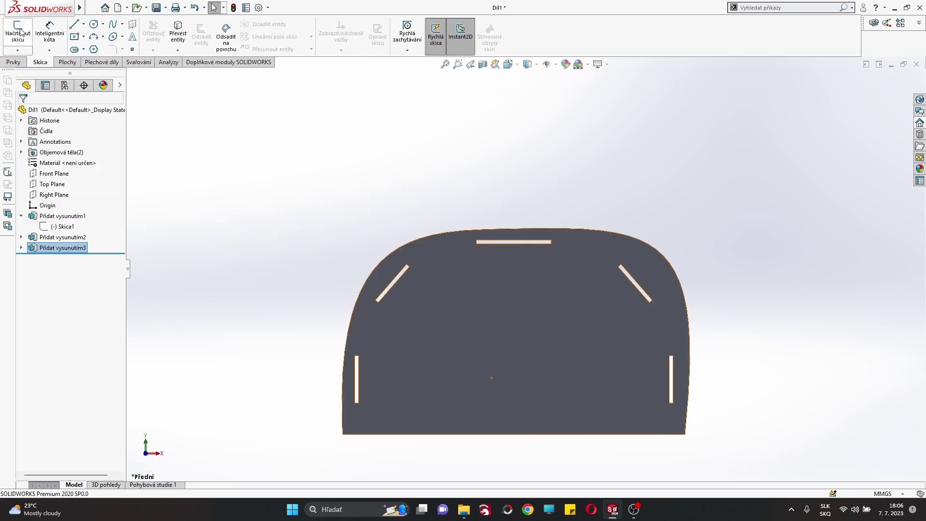
pyautogui.click(20, 32)
pyautogui.click(467, 311)
# Step: Draw a vertical centerline up from the plate's bottom edge
pyautogui.click(83, 23)
pyautogui.click(97, 45)
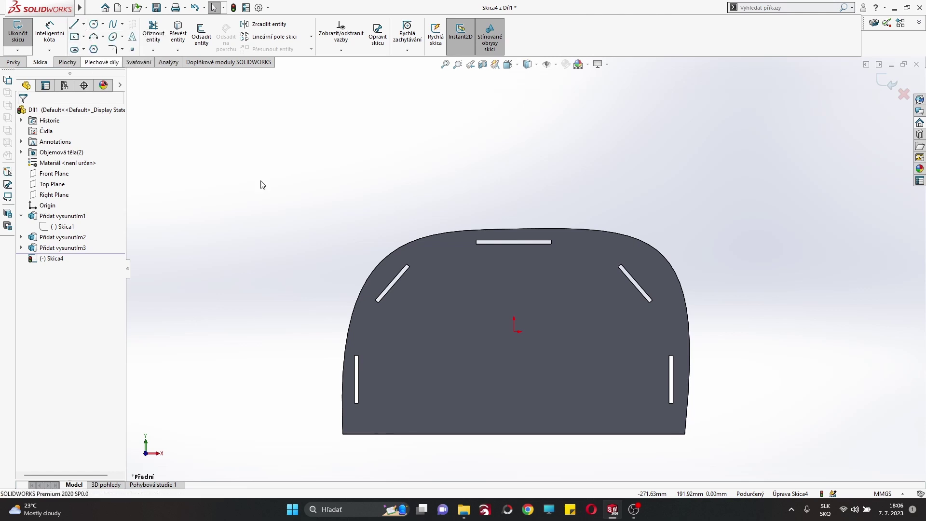
pyautogui.click(591, 434)
pyautogui.click(592, 353)
pyautogui.press('Escape')
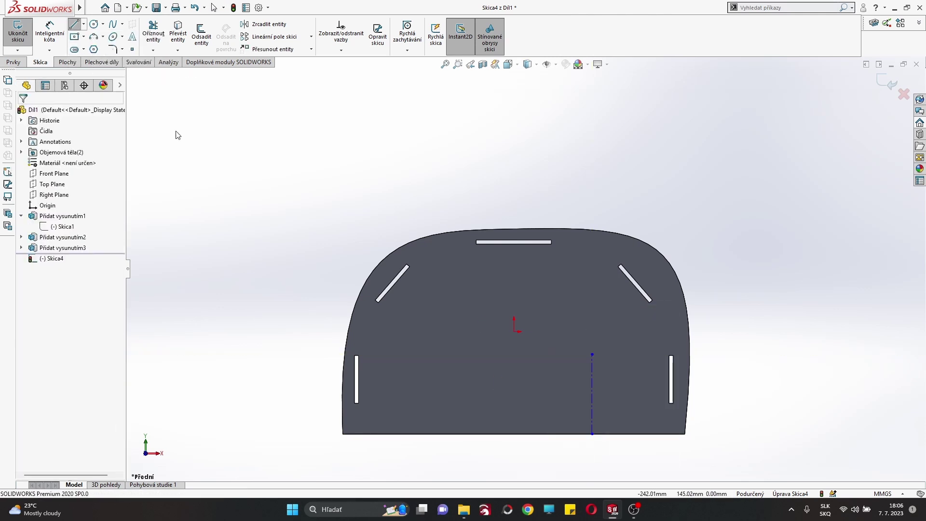
# Step: Draw a circle centred on the centerline's top end and dimension it to Ø60
pyautogui.click(92, 28)
pyautogui.click(591, 354)
pyautogui.click(558, 382)
pyautogui.rightClick(557, 383)
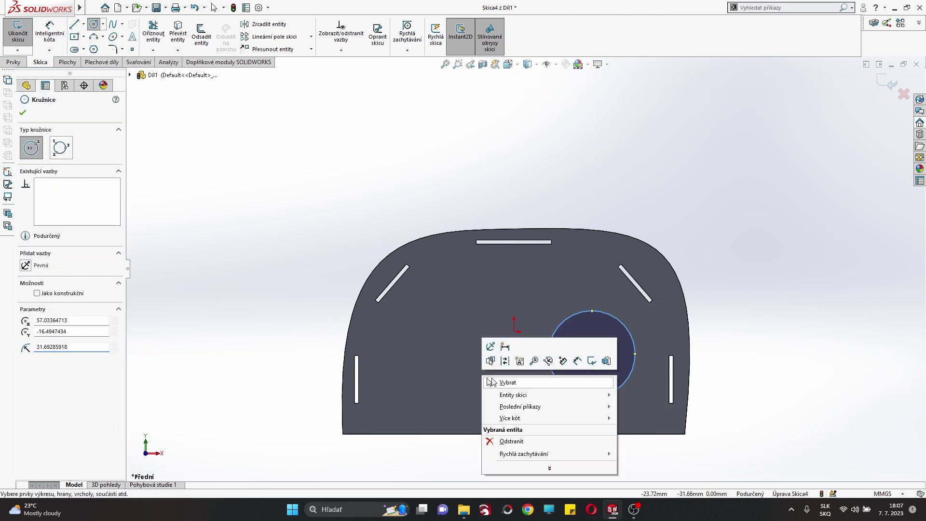
pyautogui.click(502, 354)
pyautogui.click(49, 33)
pyautogui.click(548, 353)
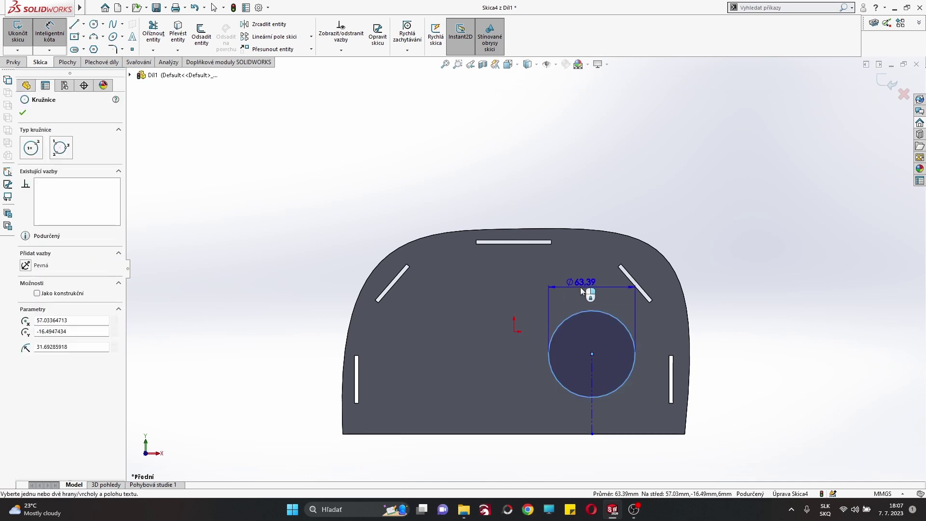
pyautogui.click(580, 287)
pyautogui.write('60')
pyautogui.press('Return')
pyautogui.scroll(2, 612, 368)
pyautogui.scroll(-3, 468, 317)
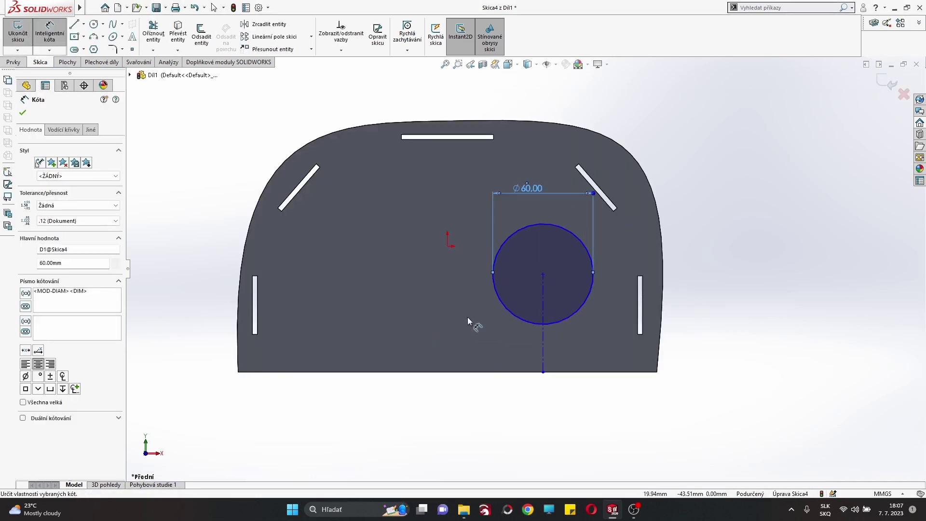
pyautogui.press('Escape')
# Step: Draw three lines forming a rectangle below the circle down to the base
pyautogui.press('l')
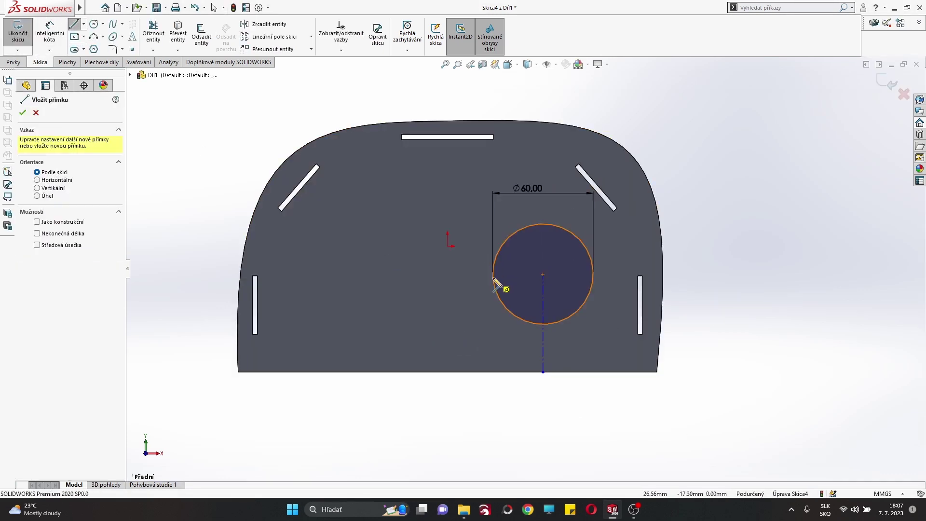
pyautogui.click(492, 276)
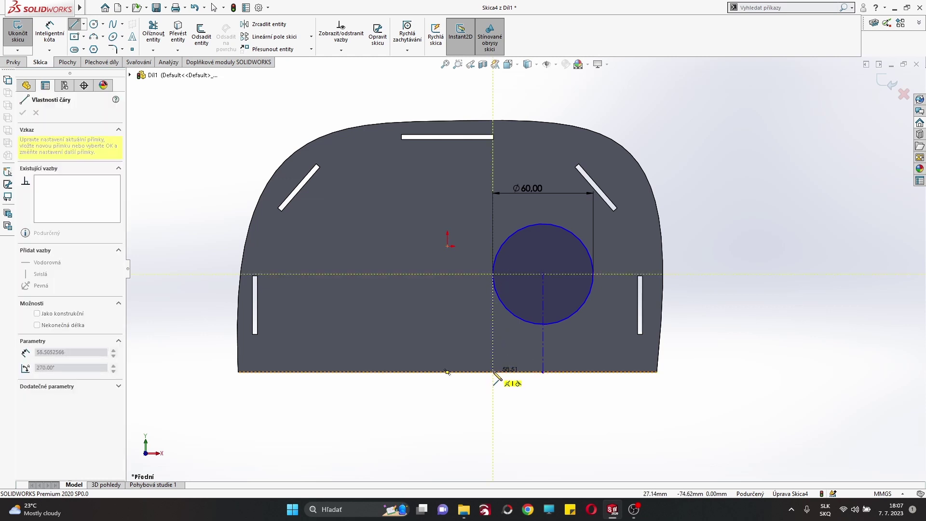
pyautogui.click(493, 355)
pyautogui.click(592, 355)
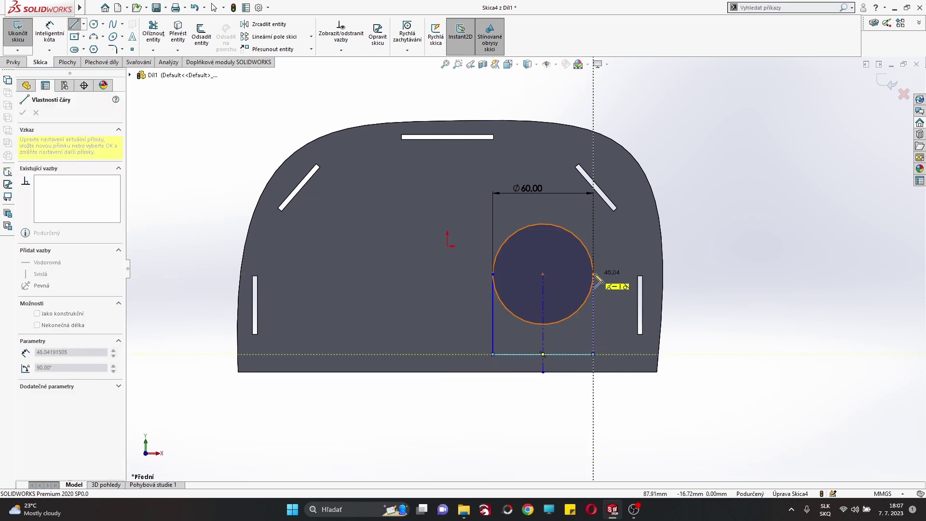
pyautogui.click(592, 274)
pyautogui.press('Escape')
# Step: Show Přidat vysunutím2, delete the Přidat vysunutím3 extrusion, and select Skica3
pyautogui.click(58, 238)
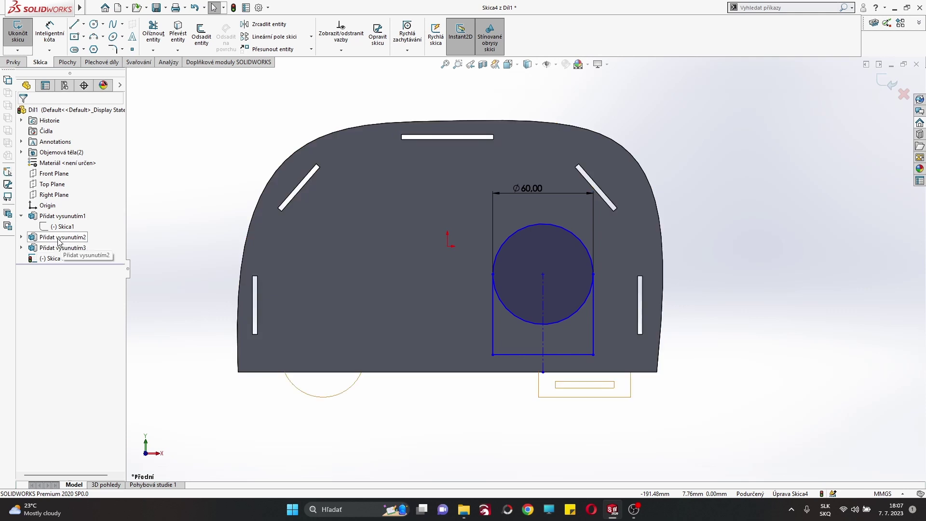
pyautogui.click(66, 224)
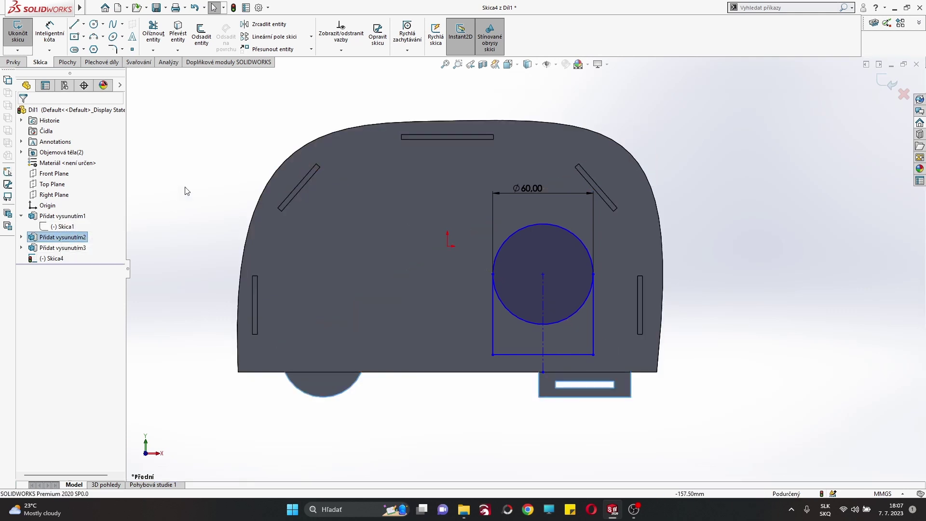
pyautogui.moveTo(190, 179); pyautogui.dragTo(271, 142, button='middle')
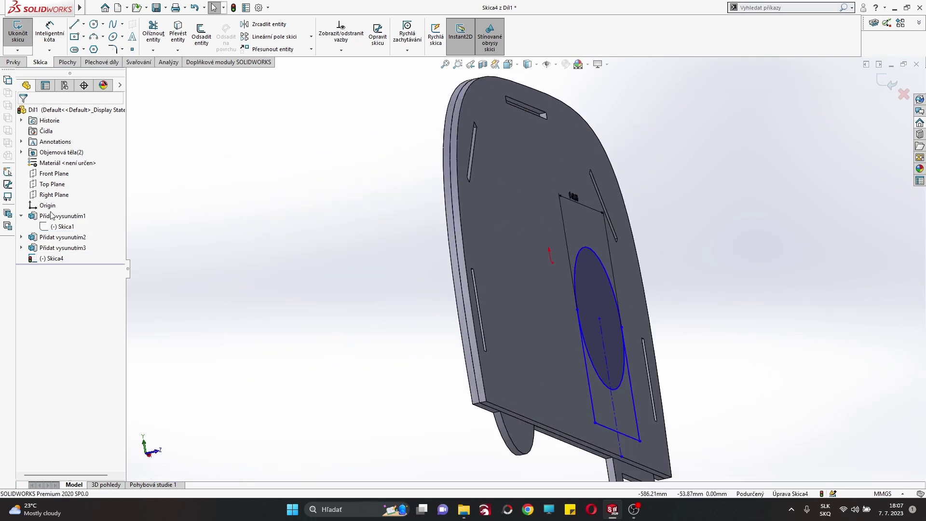
pyautogui.click(48, 248)
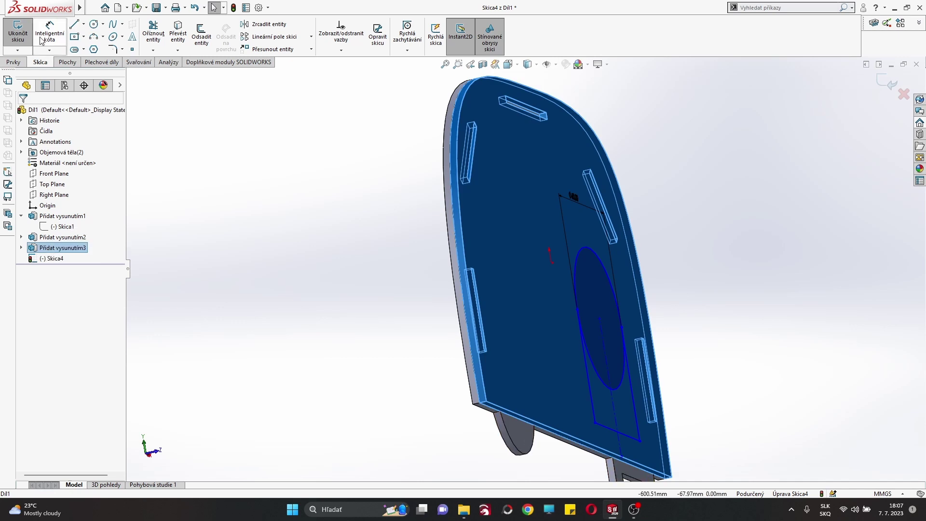
pyautogui.click(18, 33)
pyautogui.press('Delete')
pyautogui.press('Return')
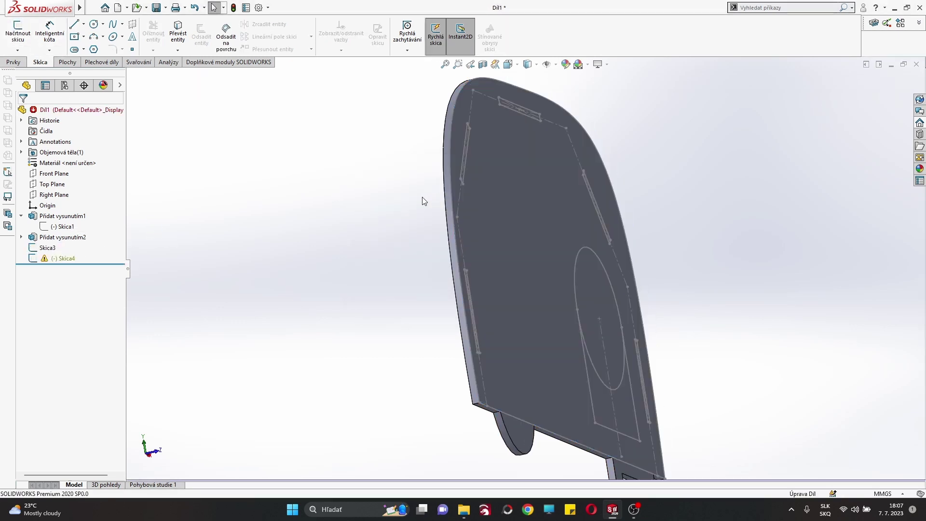
pyautogui.click(47, 247)
pyautogui.click(13, 61)
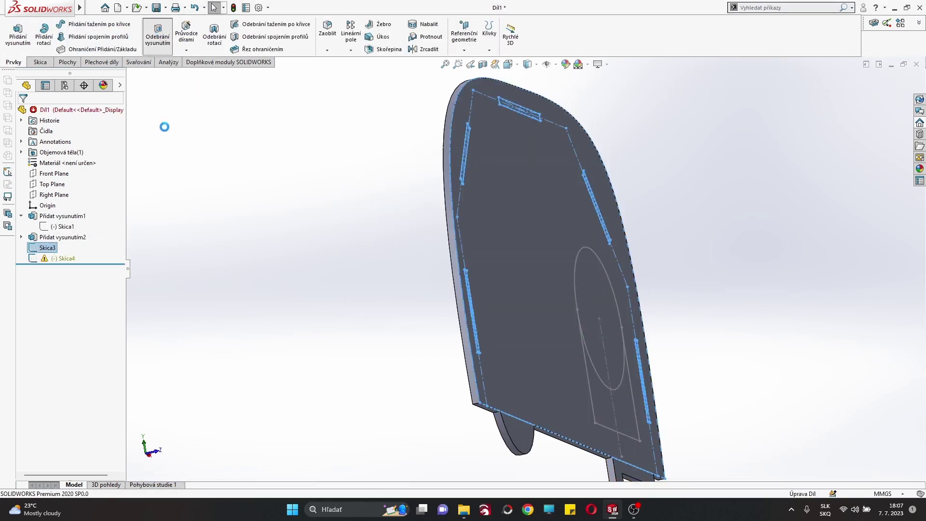
# Step: Start a cut from Skica3 keeping selected bodies, then deselect the sketch
pyautogui.click(21, 113)
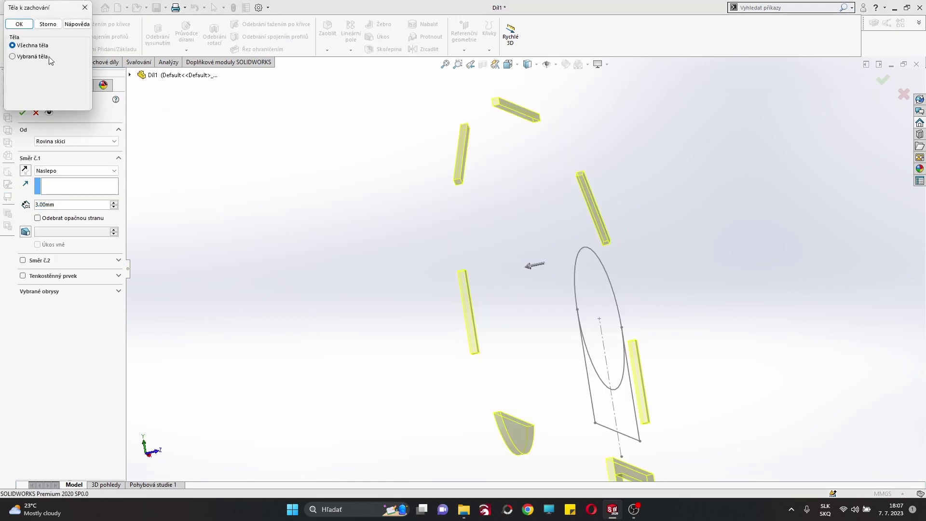
pyautogui.click(14, 57)
pyautogui.click(85, 7)
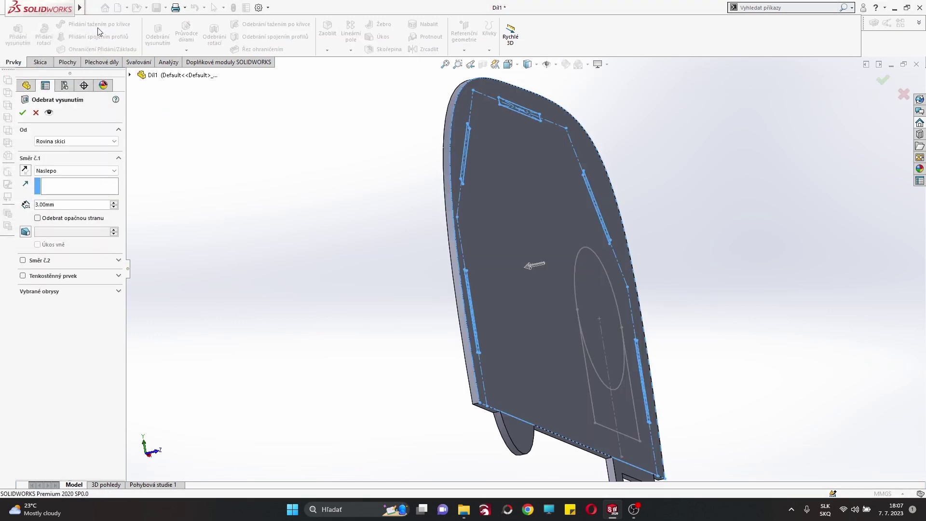
pyautogui.click(107, 303)
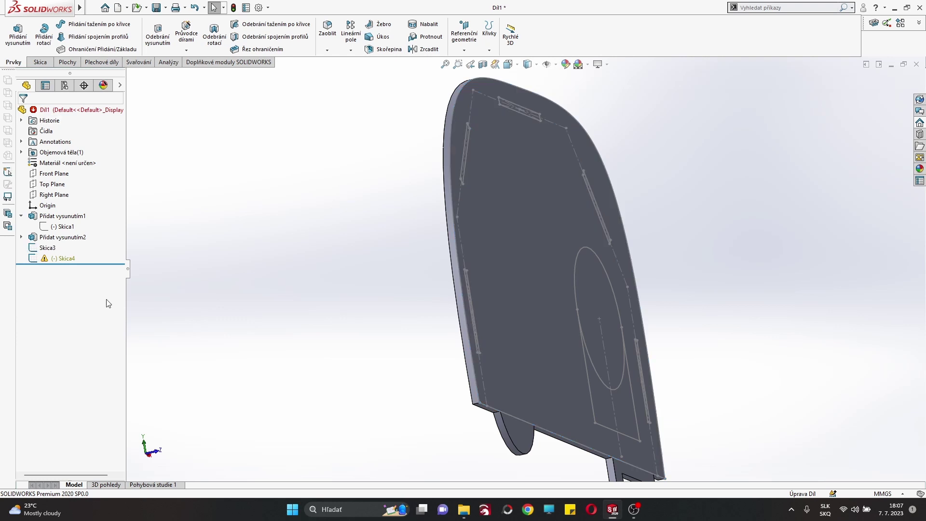
# Step: Edit Skica2 and Přidat vysunutím2, confirm to rebuild, then select Skica3
pyautogui.click(45, 247)
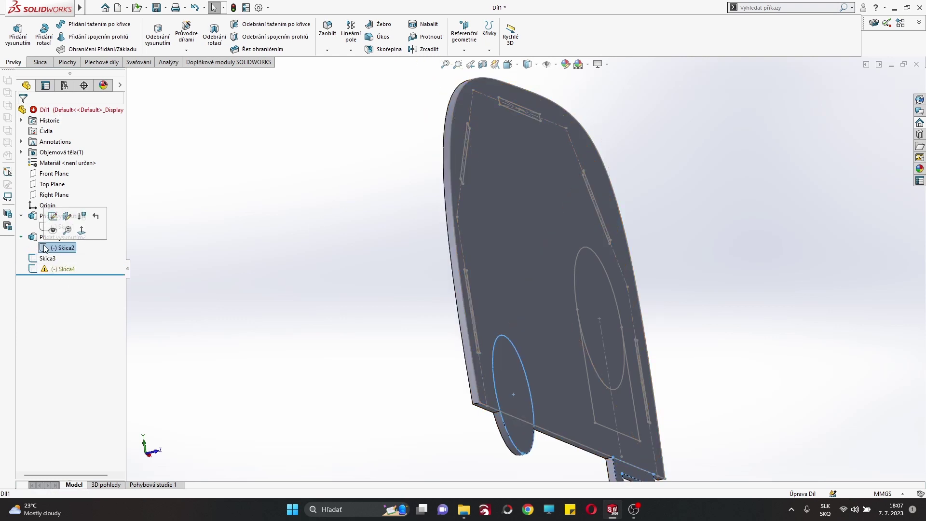
pyautogui.click(52, 217)
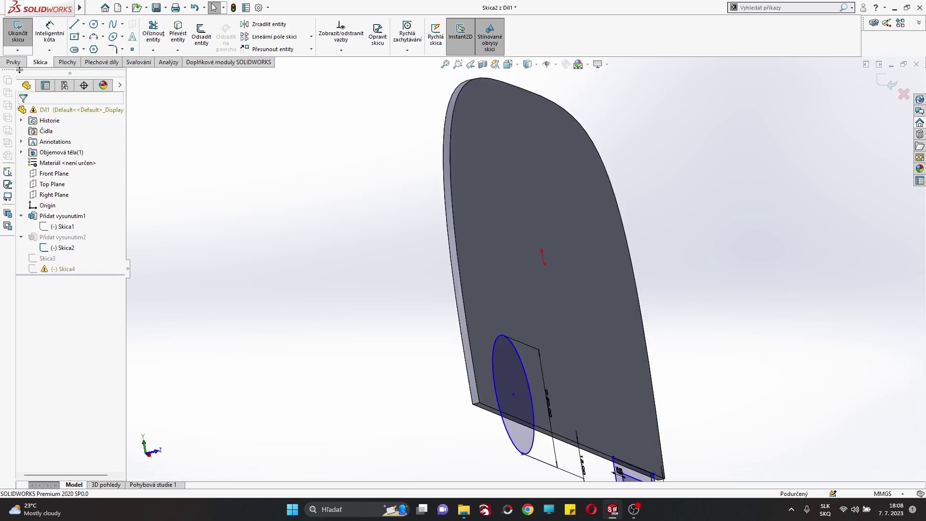
pyautogui.click(63, 237)
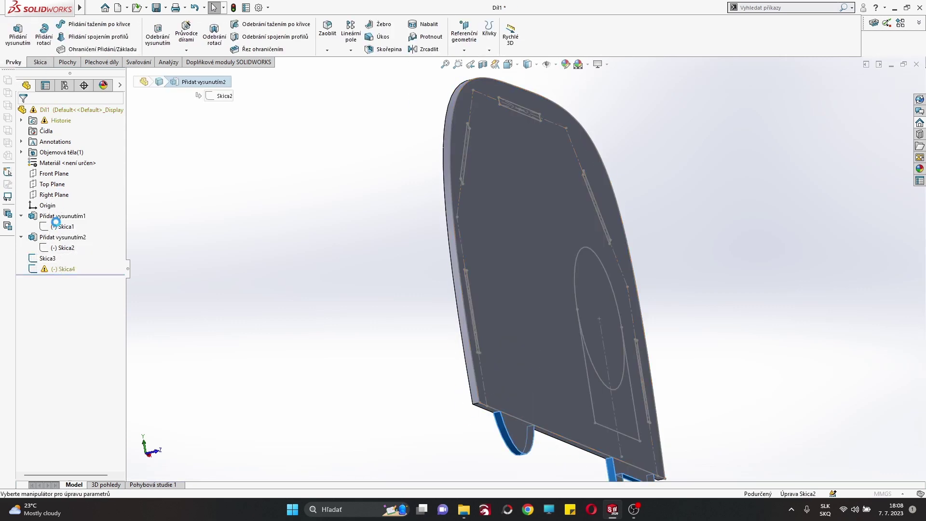
pyautogui.click(33, 200)
pyautogui.click(33, 112)
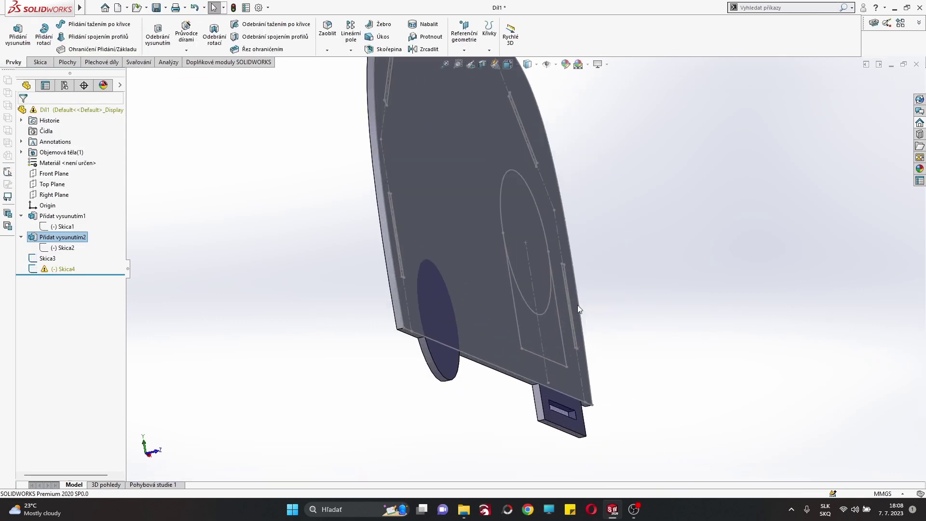
pyautogui.click(63, 237)
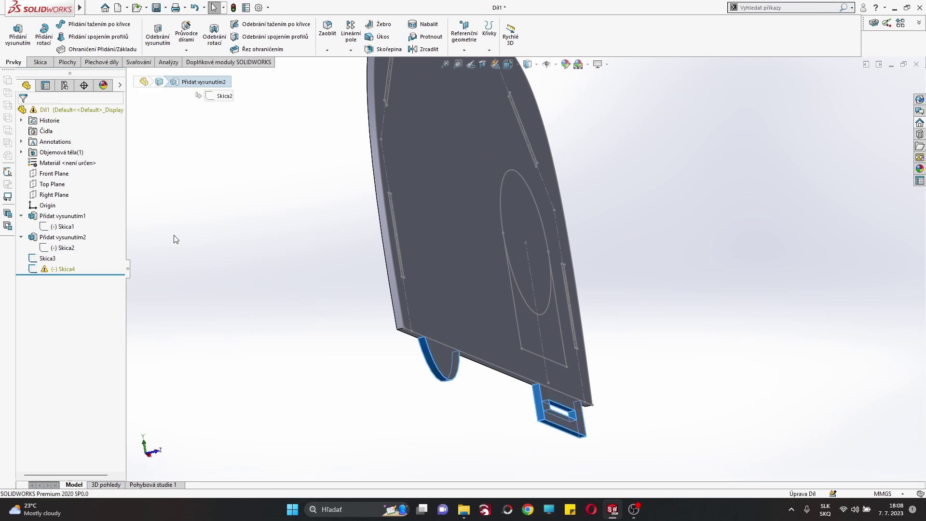
pyautogui.click(176, 238)
pyautogui.click(54, 258)
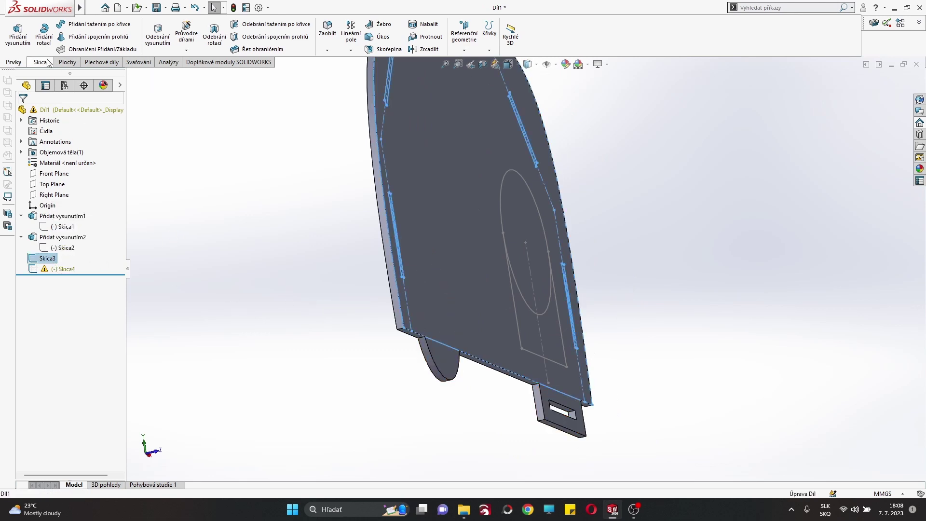
# Step: Preview an extruded cut from the slot sketch, inspect it, and cancel
pyautogui.click(158, 34)
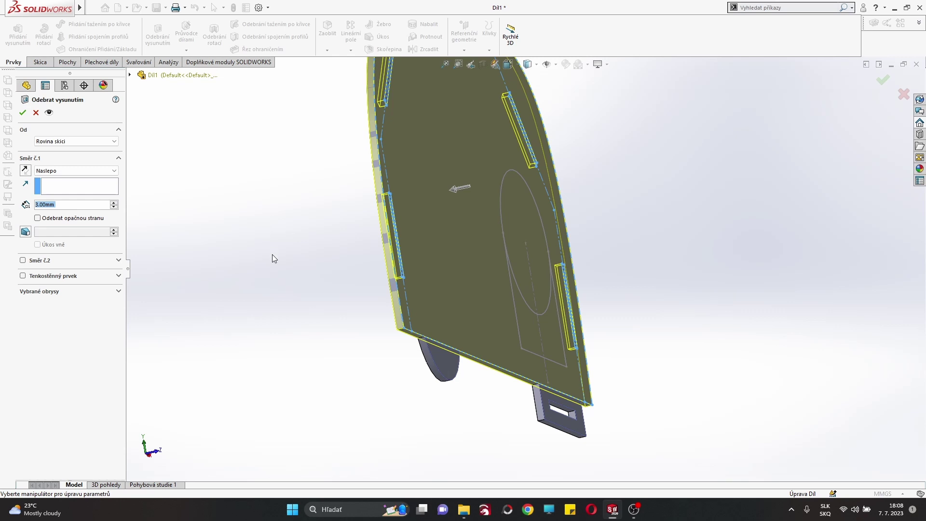
pyautogui.moveTo(273, 214); pyautogui.dragTo(188, 264, button='middle')
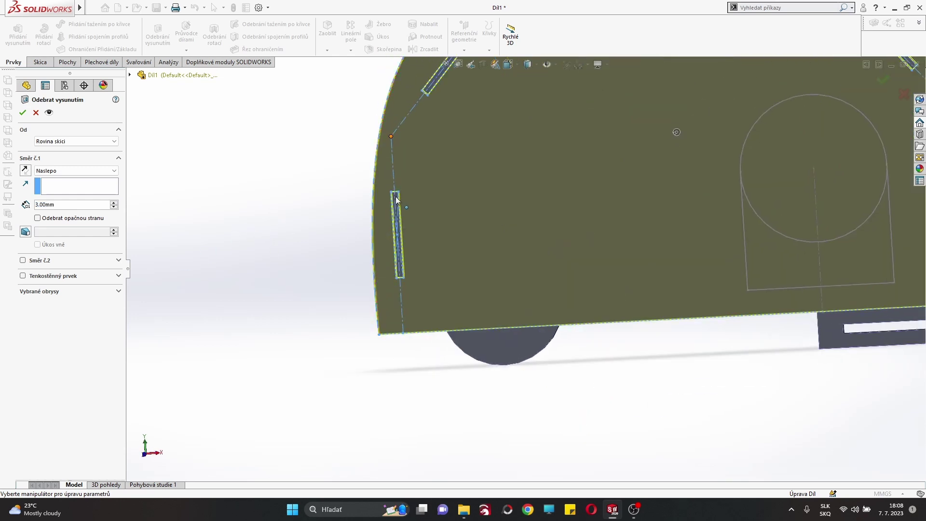
pyautogui.scroll(-5, 395, 198)
pyautogui.scroll(5, 484, 254)
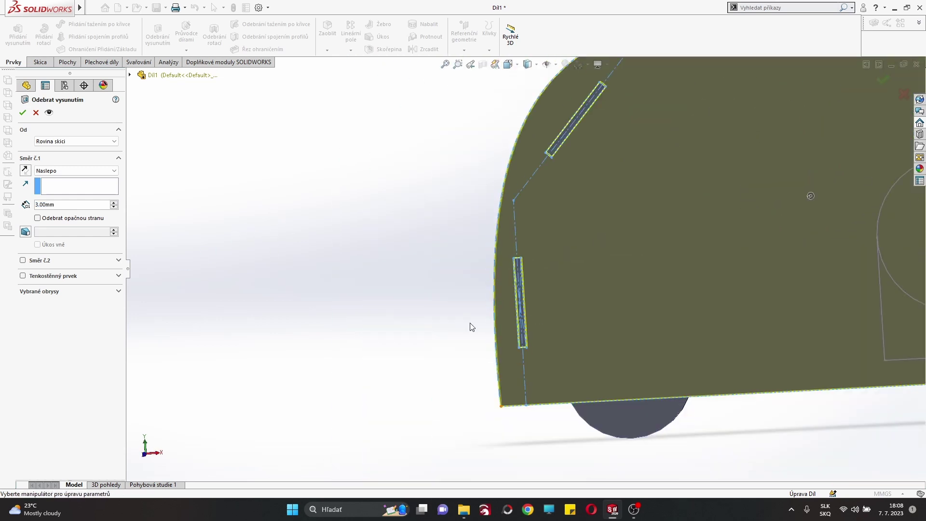
pyautogui.scroll(5, 471, 327)
pyautogui.click(35, 112)
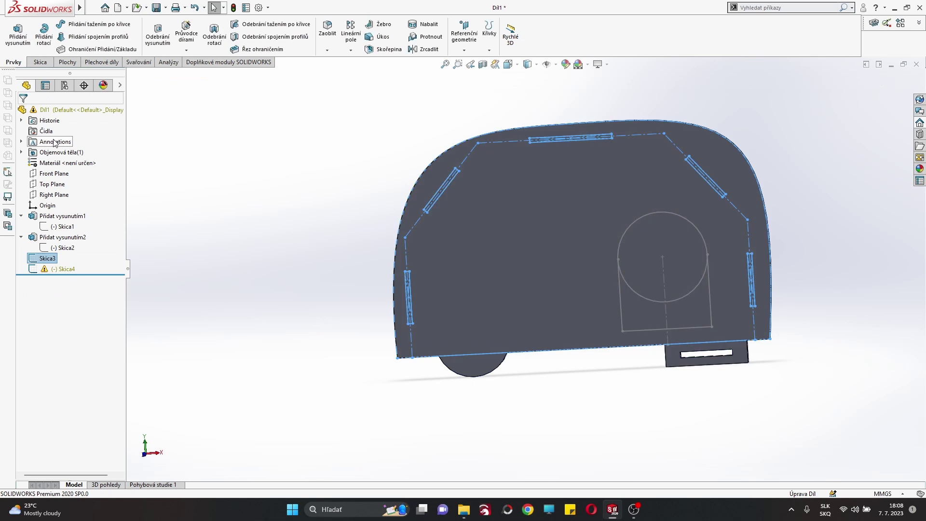
# Step: Check the Skica3 slot sketch, then cut its slots Through All
pyautogui.click(61, 249)
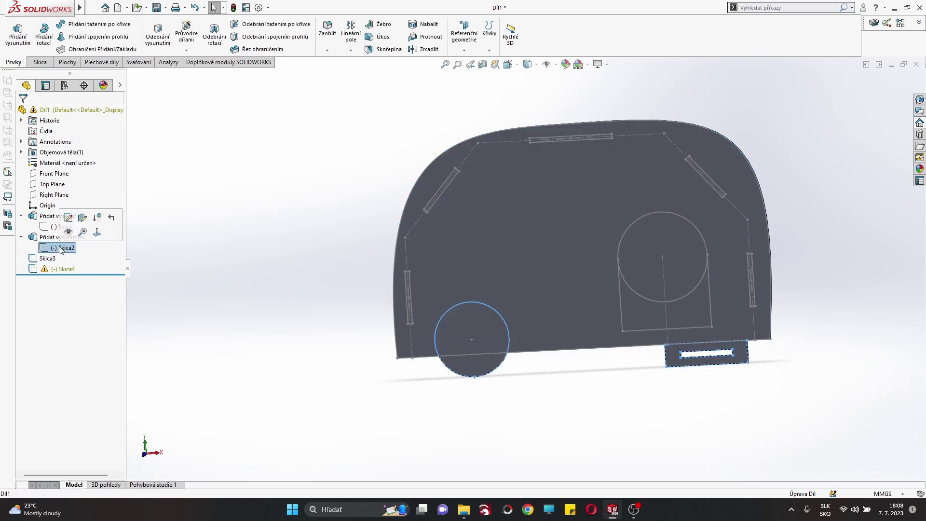
pyautogui.click(50, 259)
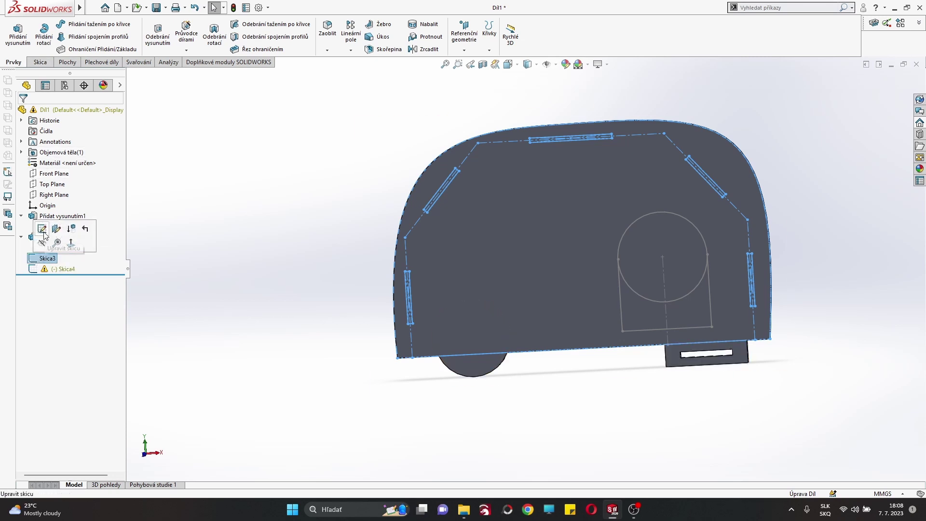
pyautogui.click(44, 233)
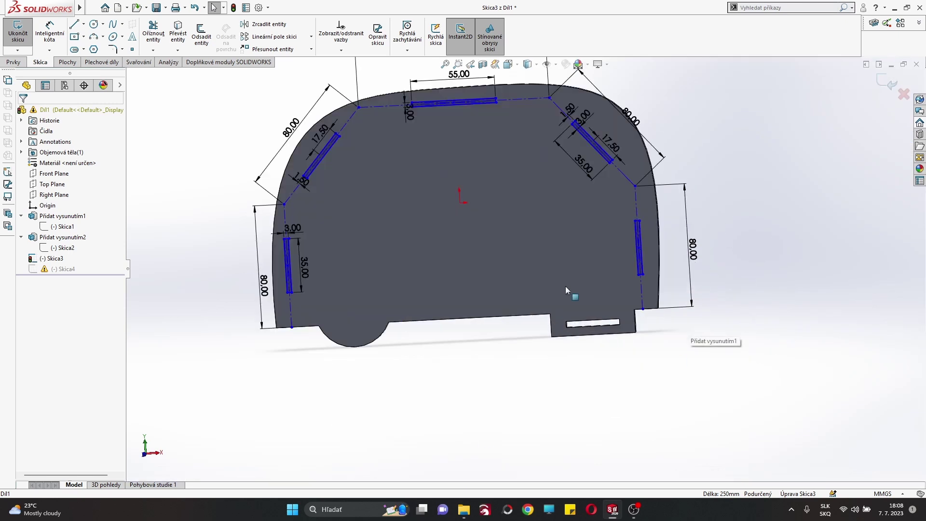
pyautogui.click(15, 28)
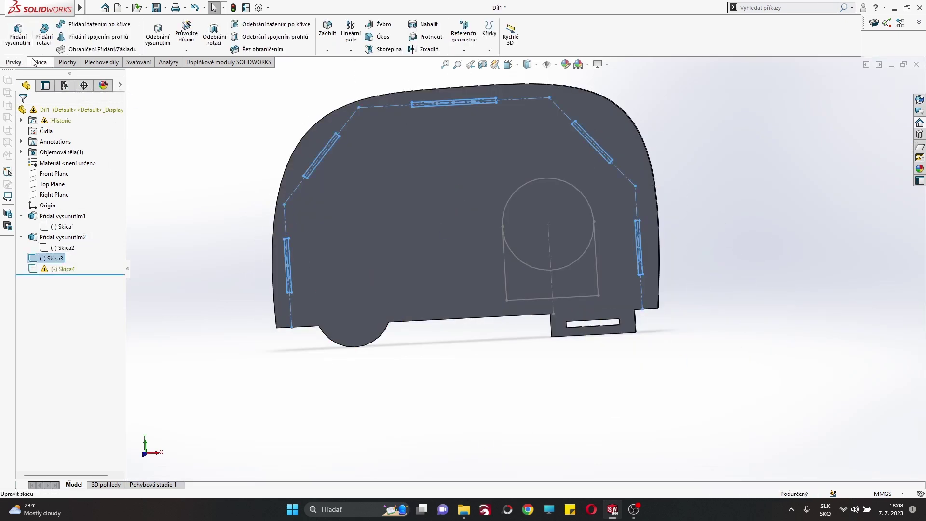
pyautogui.click(157, 34)
pyautogui.click(22, 112)
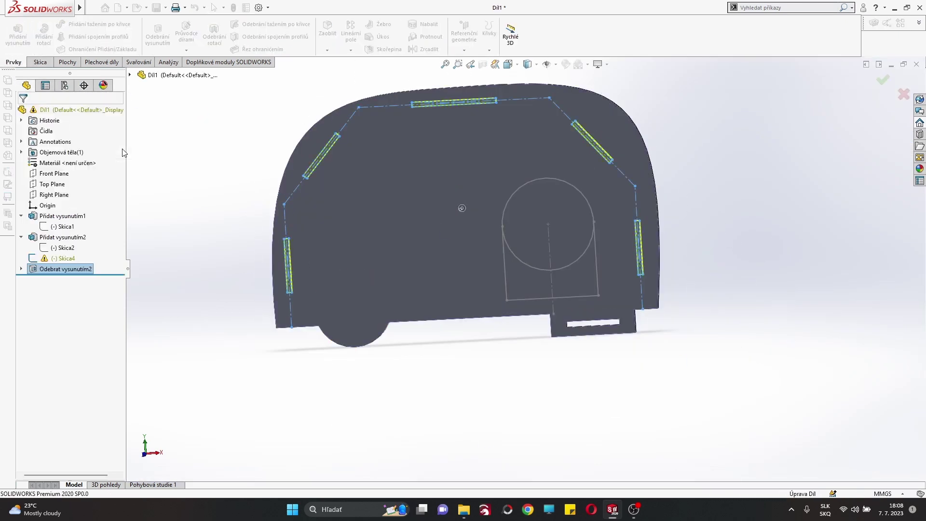
# Step: In Skica4, dimension the door's bottom line 10 mm above the panel edge
pyautogui.click(60, 258)
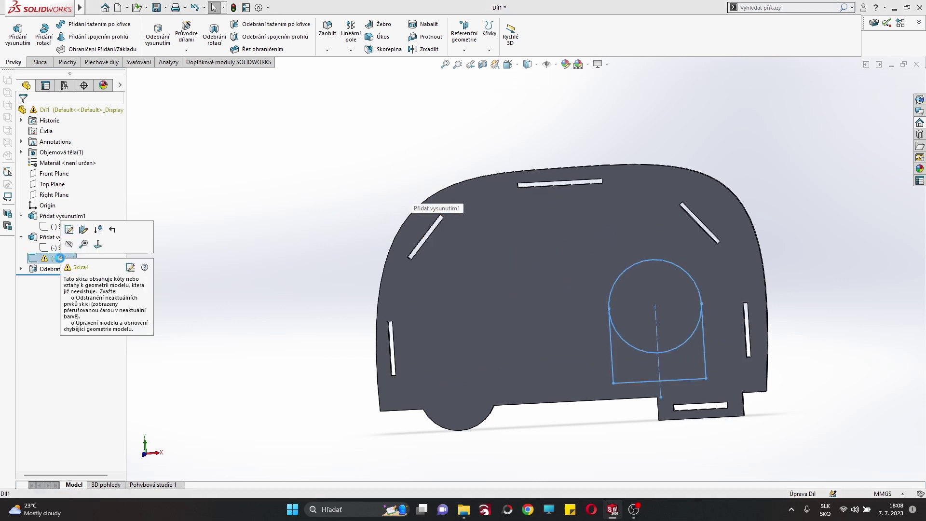
pyautogui.click(69, 230)
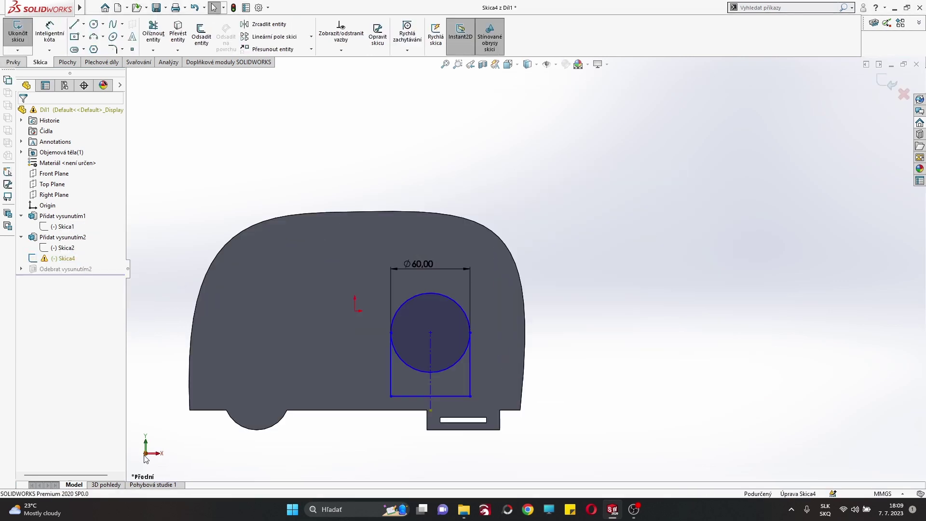
pyautogui.scroll(-3, 393, 407)
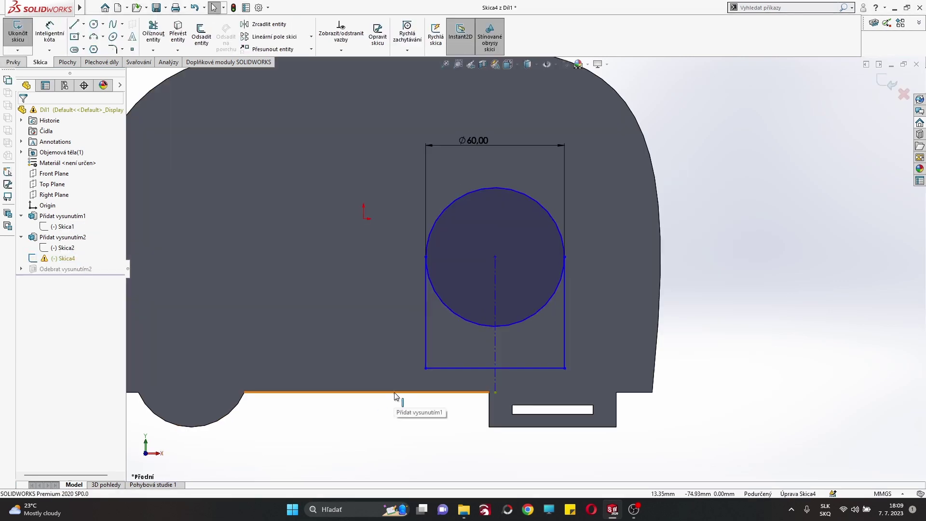
pyautogui.click(55, 30)
pyautogui.click(450, 392)
pyautogui.click(434, 367)
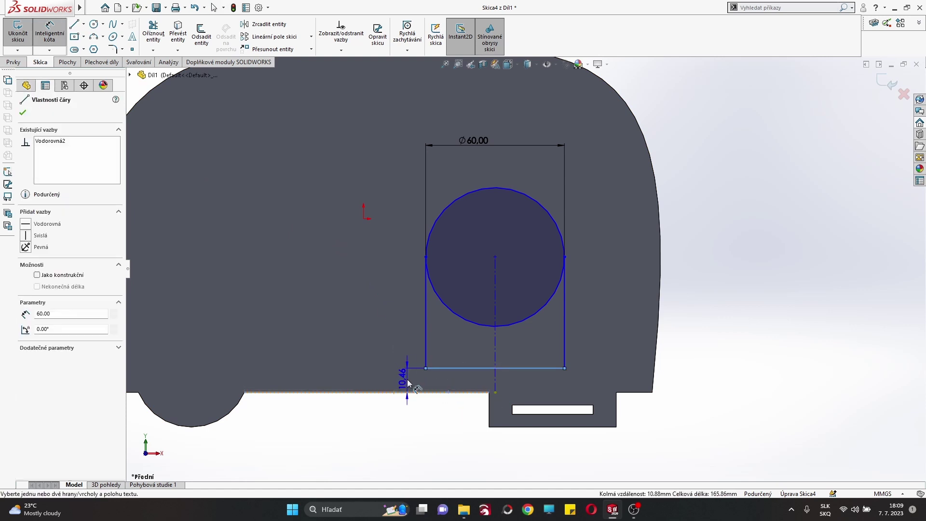
pyautogui.click(407, 383)
pyautogui.write('10.46334155mm')
pyautogui.press('Return')
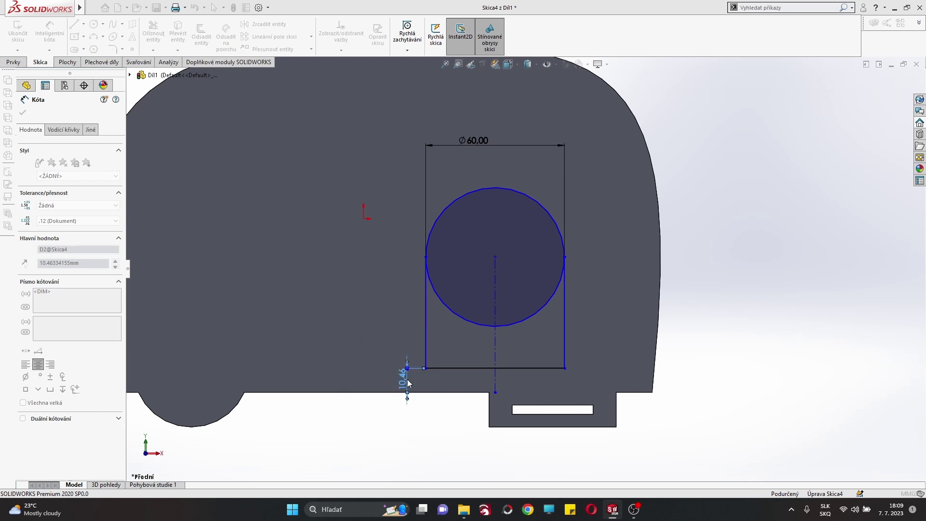
pyautogui.rightClick(748, 237)
pyautogui.click(771, 294)
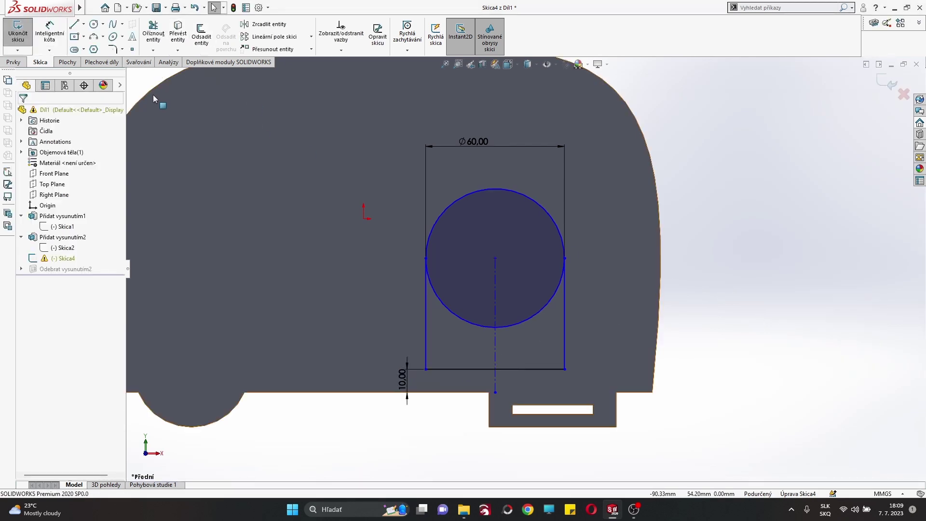
# Step: Fillet both lower door corners with R10
pyautogui.click(113, 49)
pyautogui.click(425, 369)
pyautogui.click(564, 369)
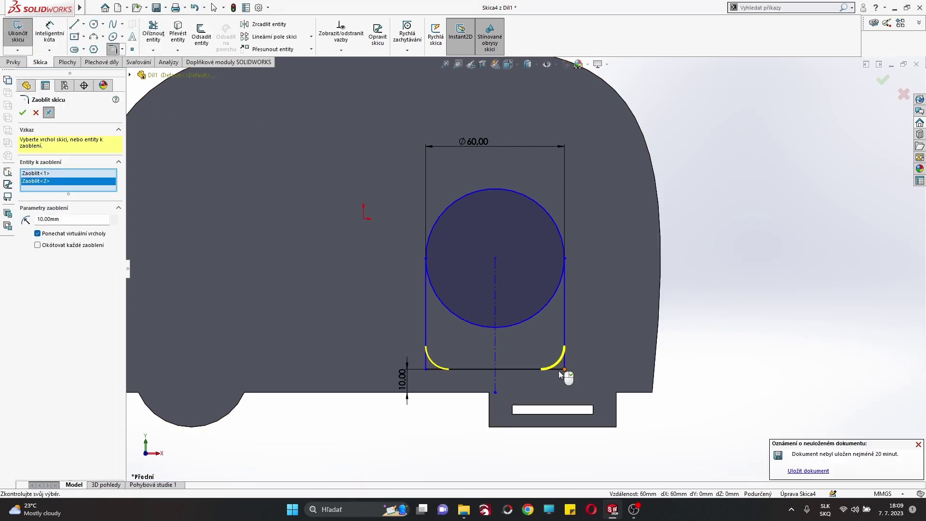
pyautogui.rightClick(373, 453)
# Step: Trim the circle's lower arcs to form the arch and exit the sketch
pyautogui.click(393, 407)
pyautogui.press('t')
pyautogui.moveTo(458, 289); pyautogui.dragTo(455, 328)
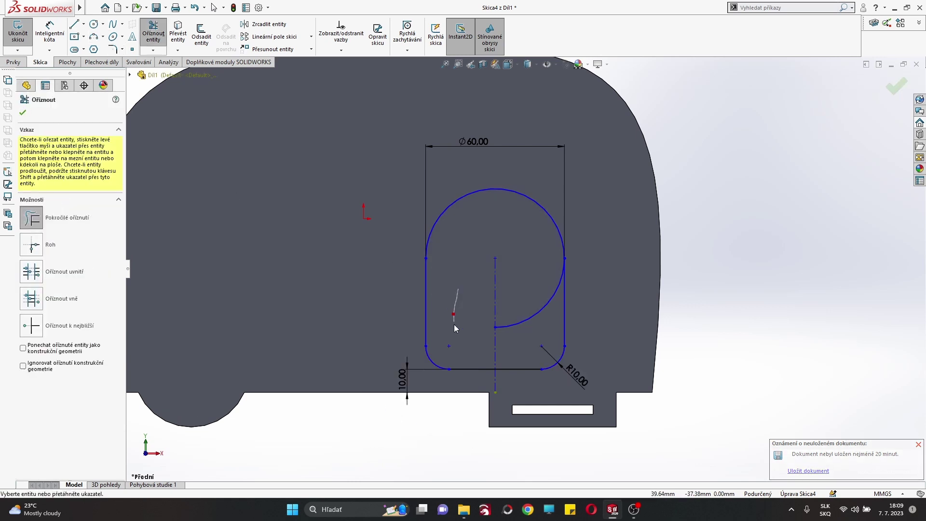
pyautogui.moveTo(538, 339); pyautogui.dragTo(102, 154)
pyautogui.click(23, 114)
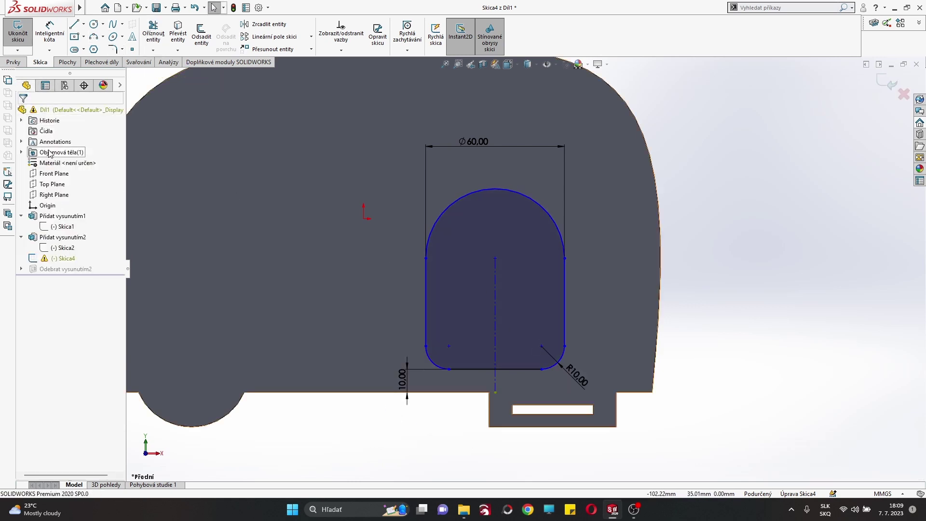
pyautogui.click(18, 31)
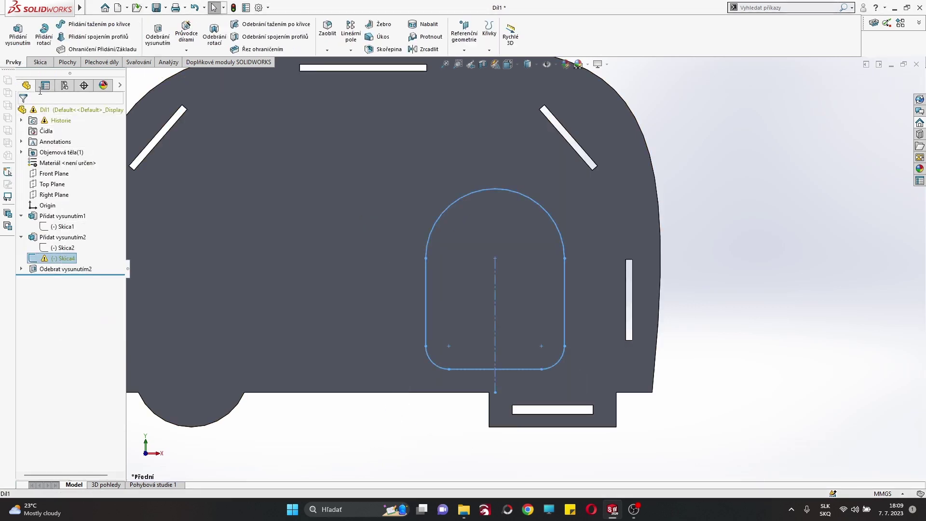
# Step: Move the Skica4 door sketch onto the panel face and rebuild
pyautogui.click(40, 61)
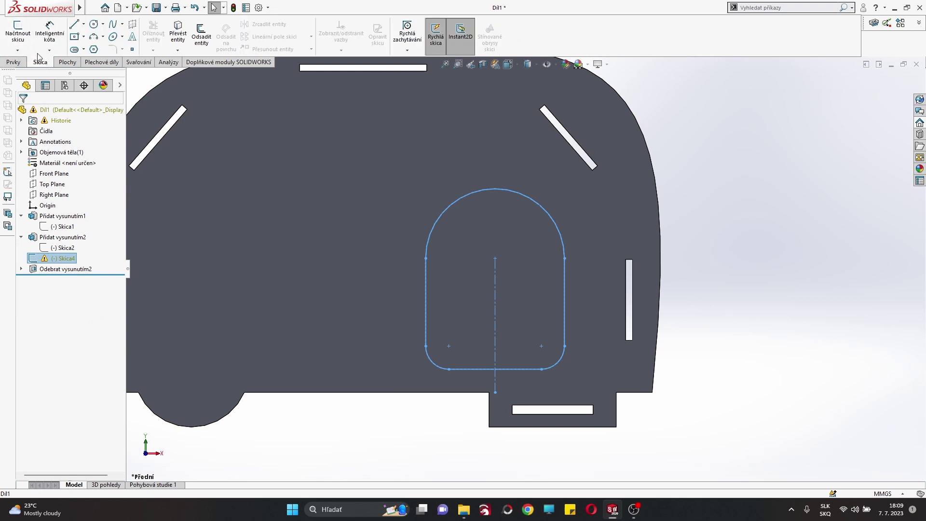
pyautogui.rightClick(58, 260)
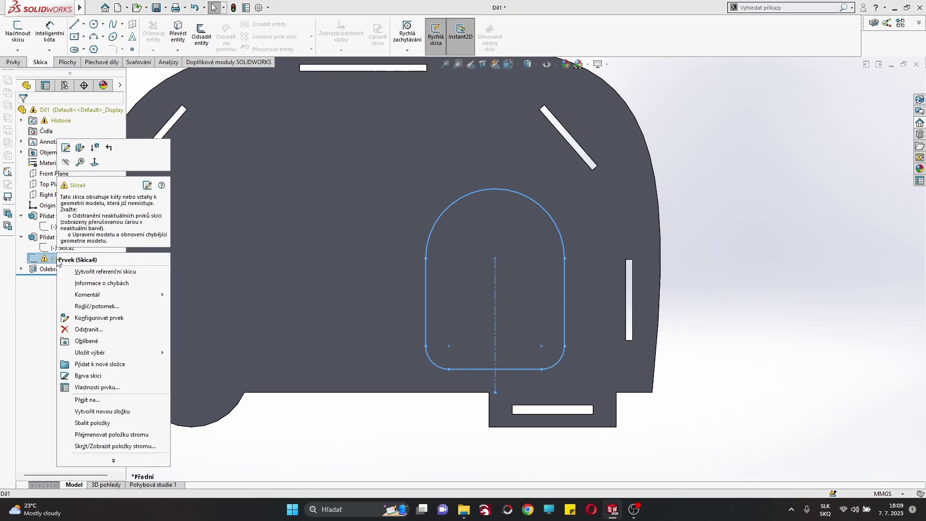
pyautogui.click(79, 151)
pyautogui.click(383, 226)
pyautogui.click(23, 112)
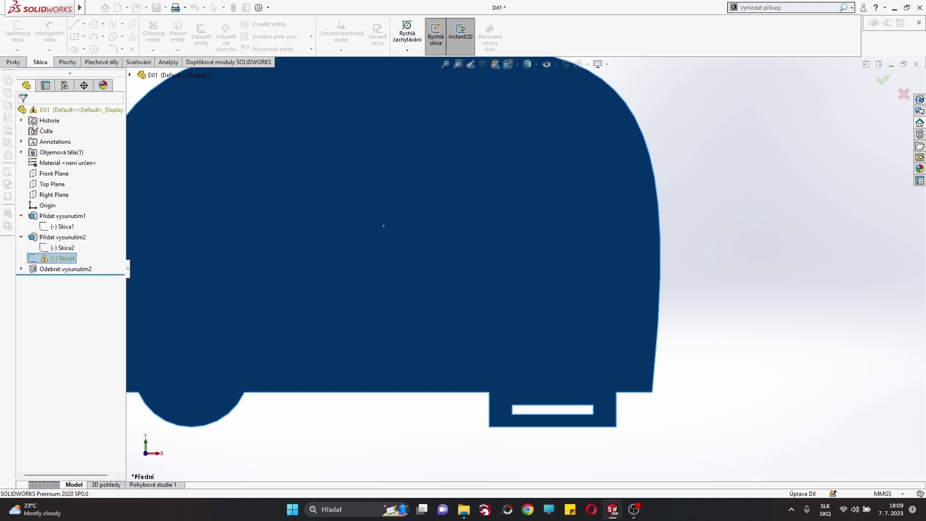
pyautogui.click(317, 462)
# Step: Cut the Skica4 arched door through the panel as an extruded cut
pyautogui.click(56, 261)
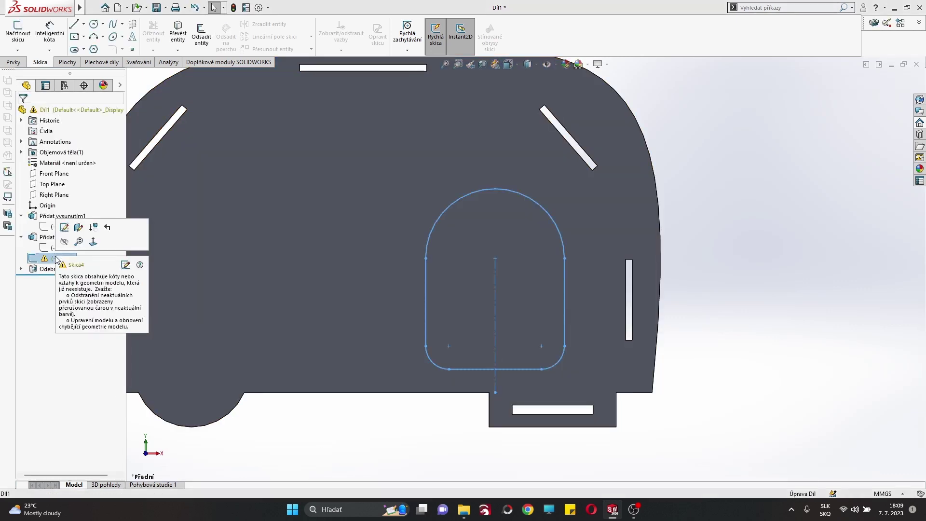
pyautogui.click(13, 62)
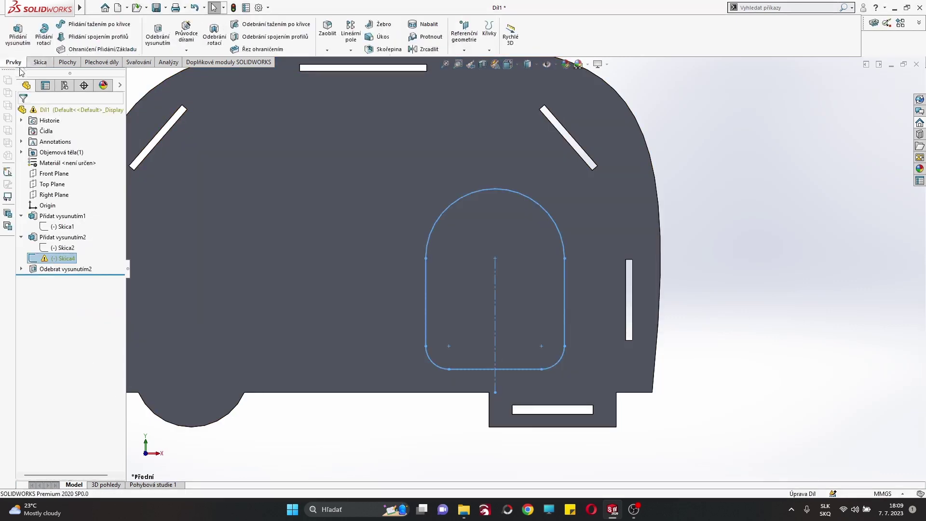
pyautogui.click(157, 37)
pyautogui.click(22, 114)
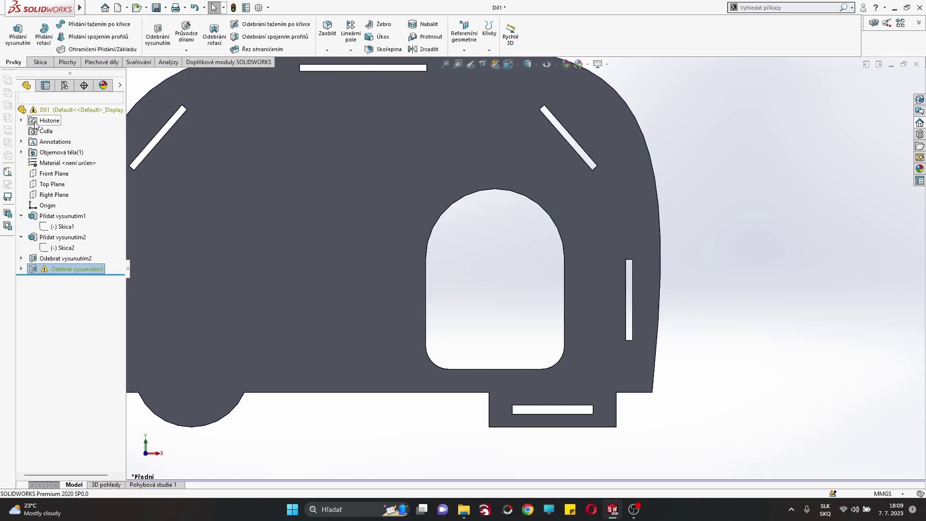
# Step: Open the door cut's sketch, exit to rebuild, then reopen it for editing
pyautogui.moveTo(519, 277); pyautogui.dragTo(409, 289, button='middle')
pyautogui.click(21, 269)
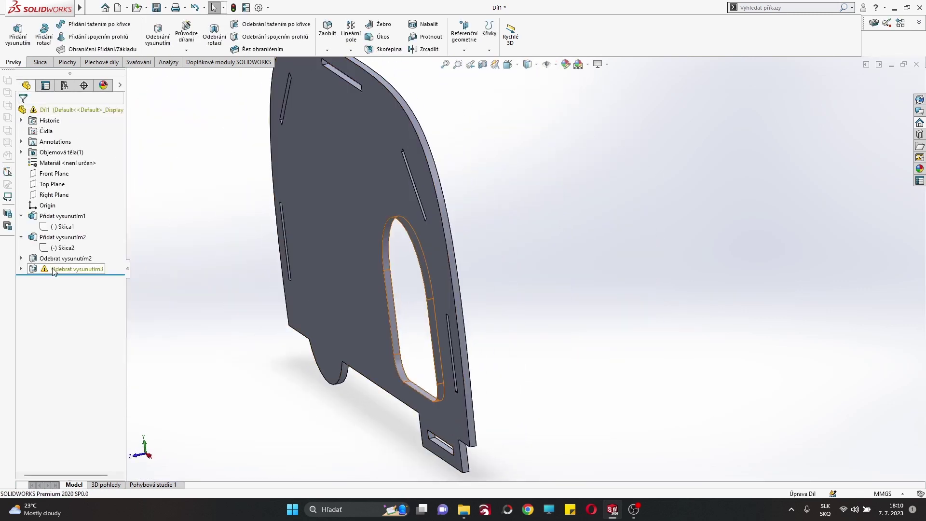
pyautogui.click(57, 280)
pyautogui.click(63, 266)
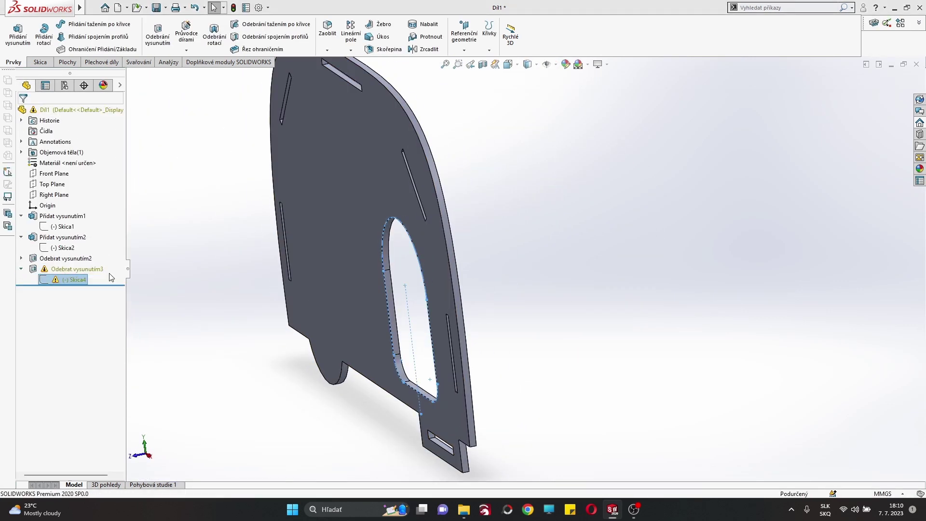
pyautogui.click(18, 34)
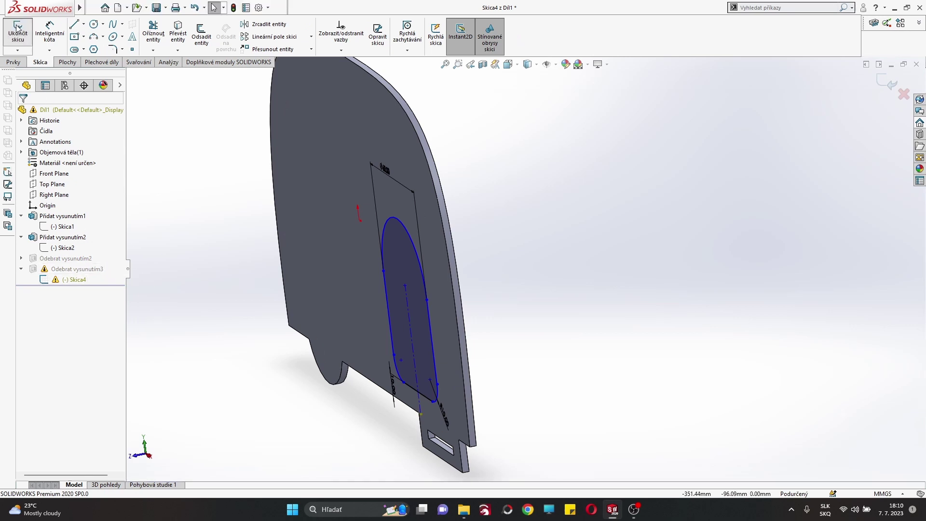
pyautogui.click(72, 279)
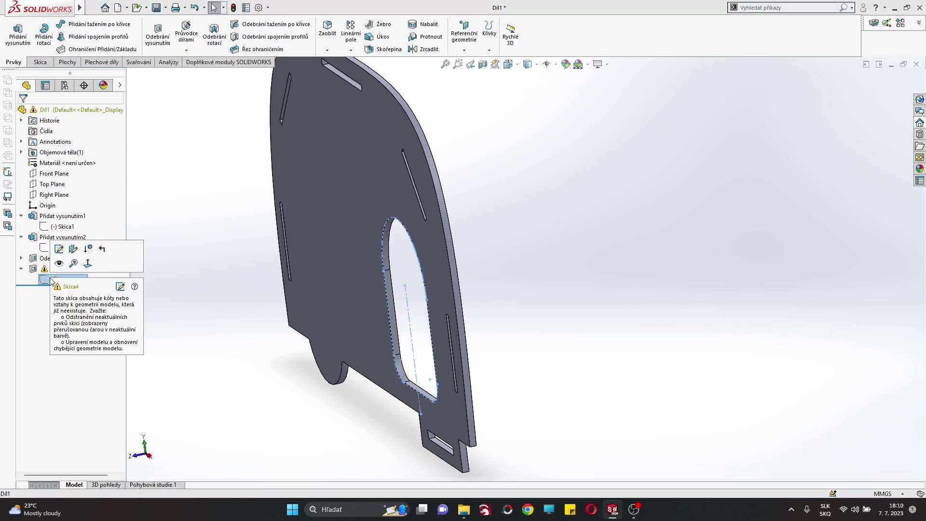
pyautogui.click(115, 290)
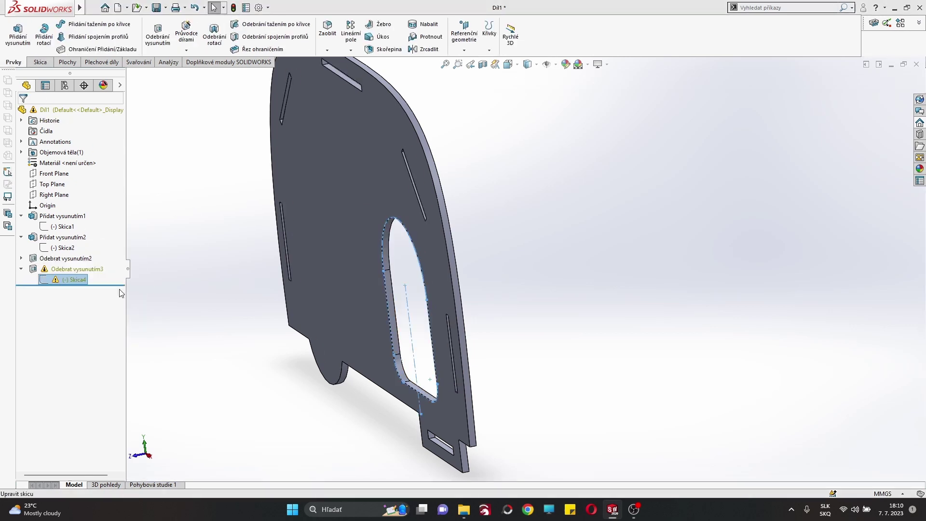
# Step: Delete the stray point and centerline from Skica4, rebuild, and reopen the sketch
pyautogui.click(420, 413)
pyautogui.press('Delete')
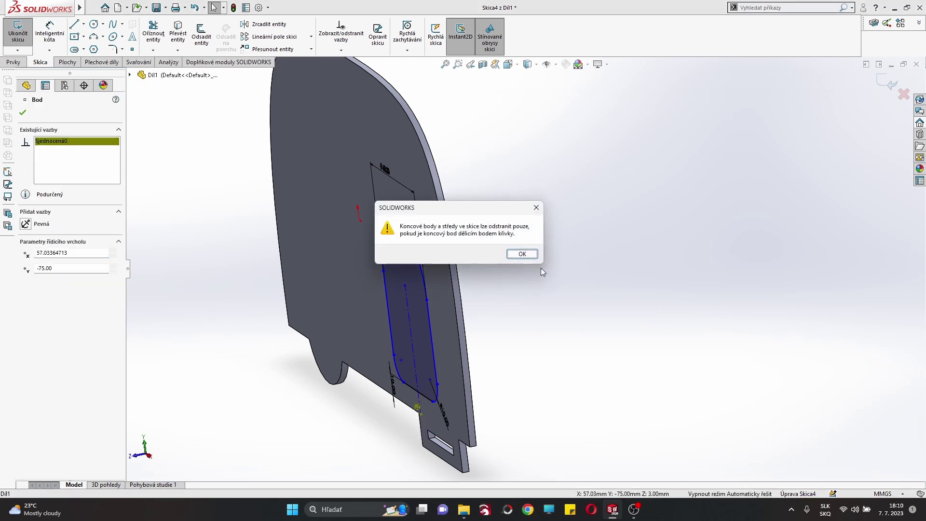
pyautogui.click(522, 253)
pyautogui.press('Delete')
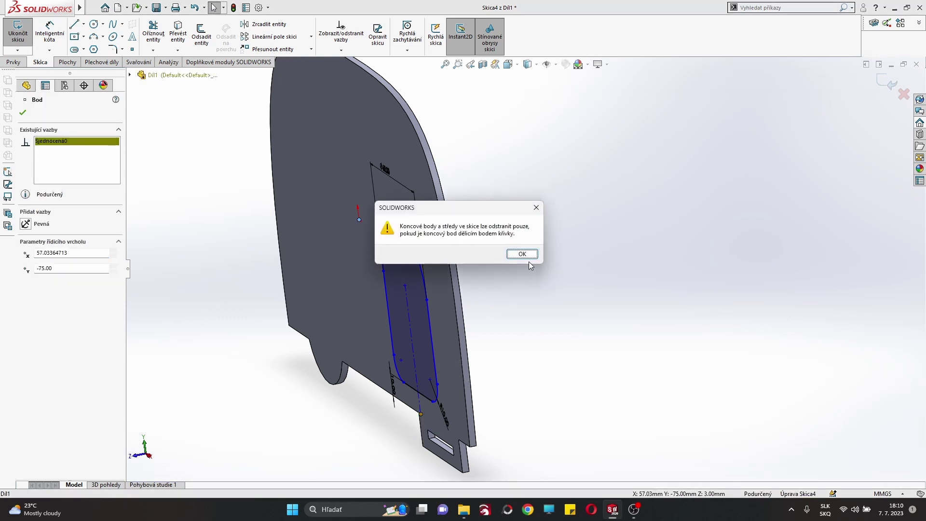
pyautogui.click(525, 254)
pyautogui.click(342, 471)
pyautogui.hotkey('ctrl', '8')
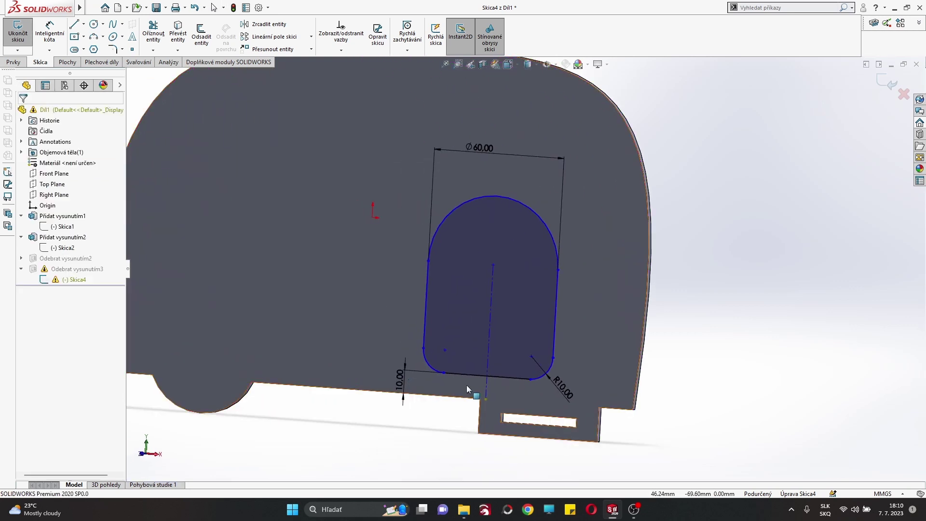
pyautogui.press('Delete')
pyautogui.click(14, 32)
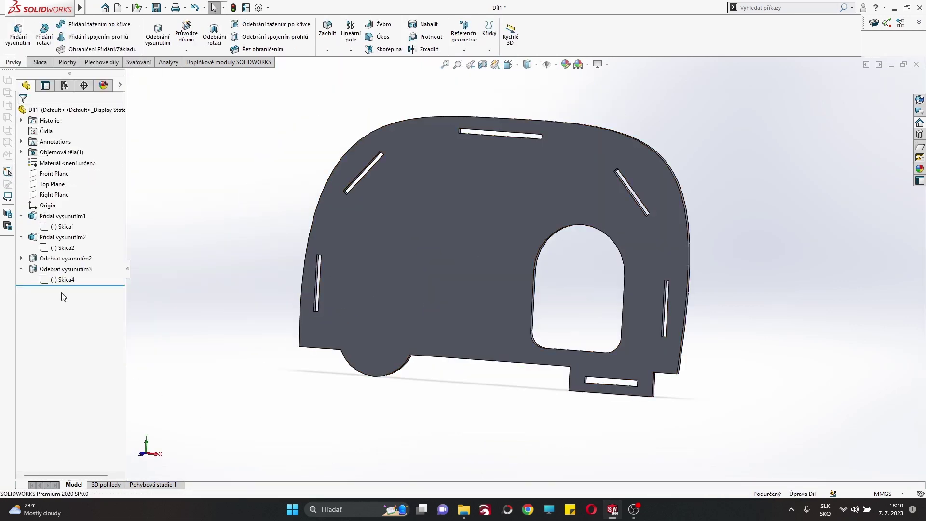
pyautogui.click(64, 280)
pyautogui.click(67, 251)
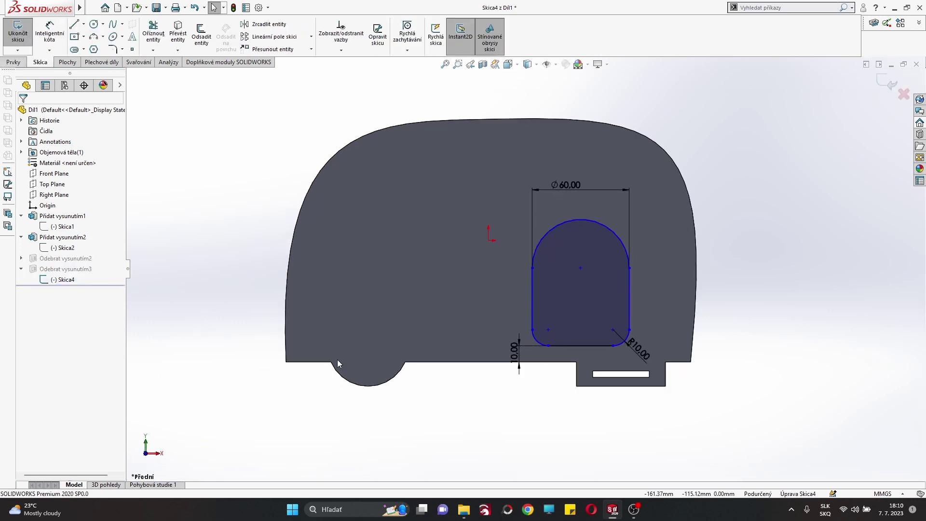
# Step: Draw a circle left of the door and give it a 50 mm diameter
pyautogui.scroll(-2, 441, 257)
pyautogui.click(94, 24)
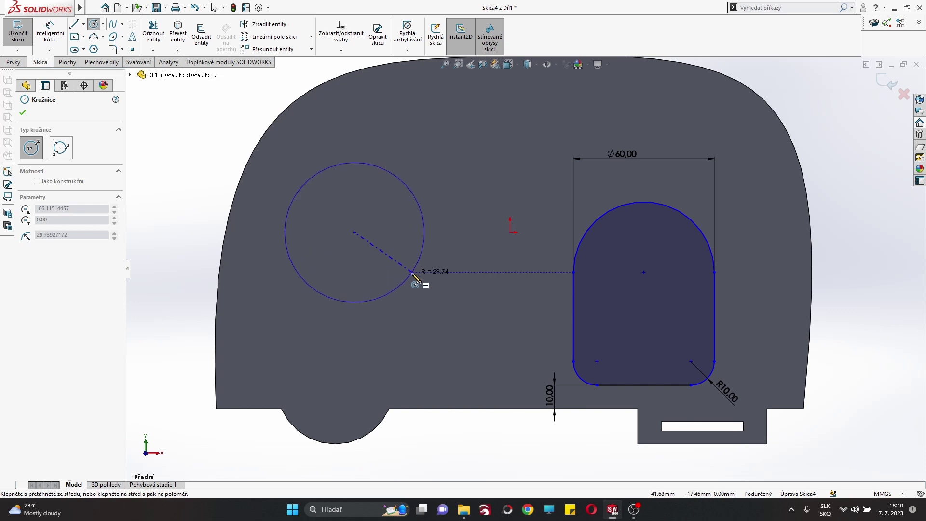
pyautogui.click(414, 274)
pyautogui.rightClick(306, 138)
pyautogui.click(318, 180)
pyautogui.moveTo(305, 186)
pyautogui.mouseDown()
pyautogui.moveTo(339, 202)
pyautogui.moveTo(324, 201)
pyautogui.mouseUp()
pyautogui.press('d')
pyautogui.click(328, 211)
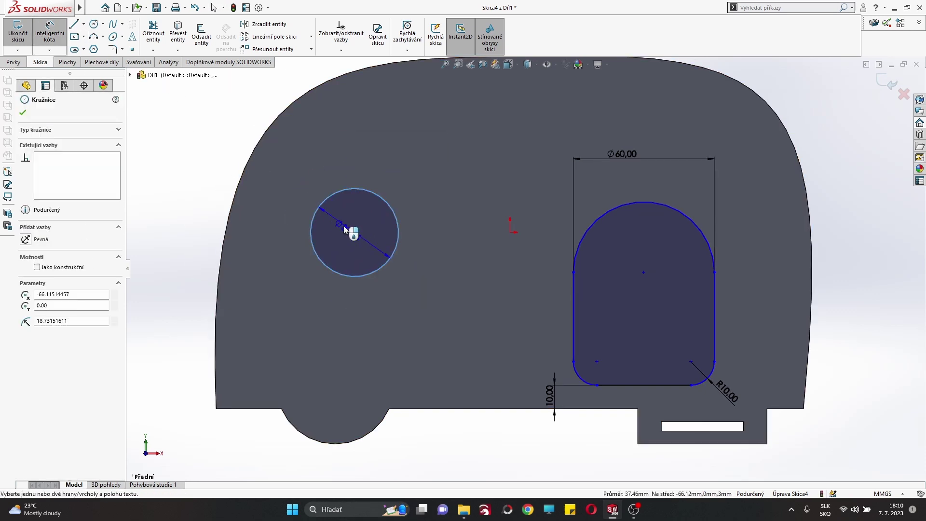
pyautogui.click(359, 284)
pyautogui.write('50')
pyautogui.press('Return')
pyautogui.rightClick(145, 117)
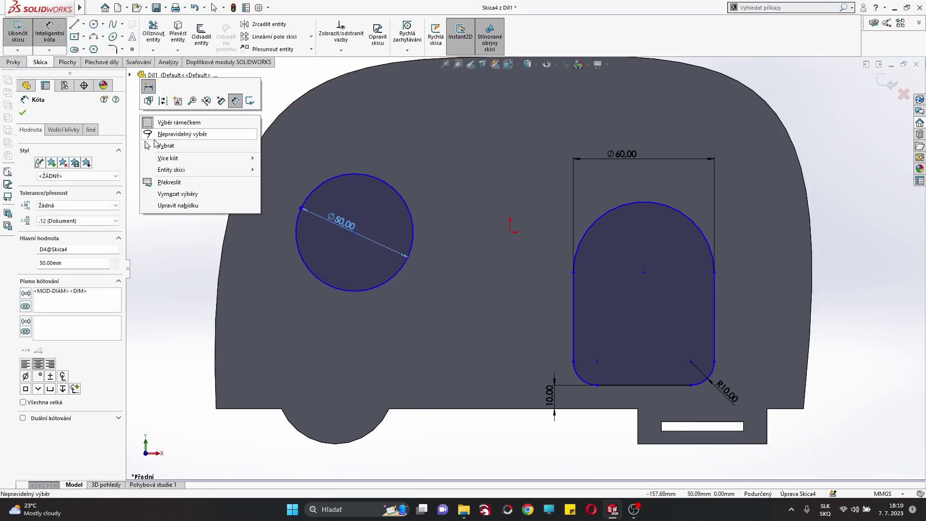
pyautogui.click(154, 145)
# Step: Check the window circle's parameters and drag it closer to the door
pyautogui.click(337, 222)
pyautogui.click(229, 146)
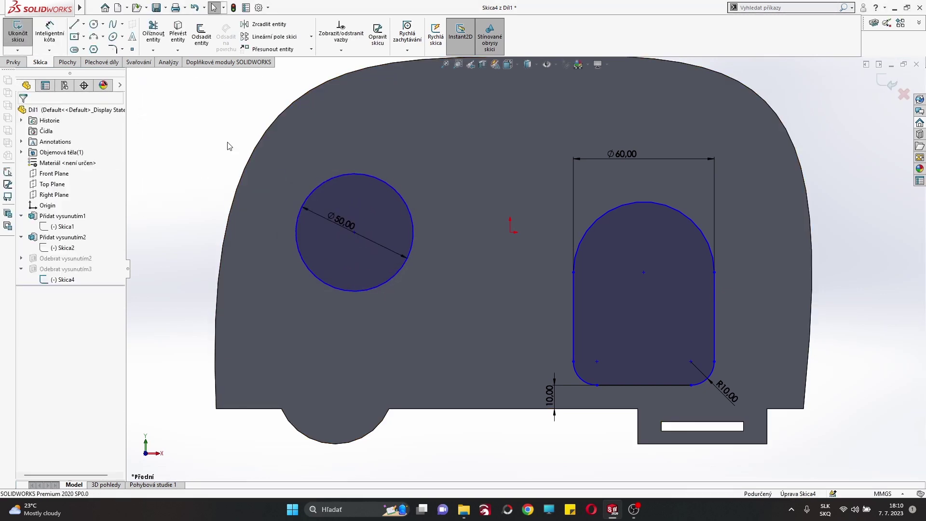
pyautogui.click(392, 280)
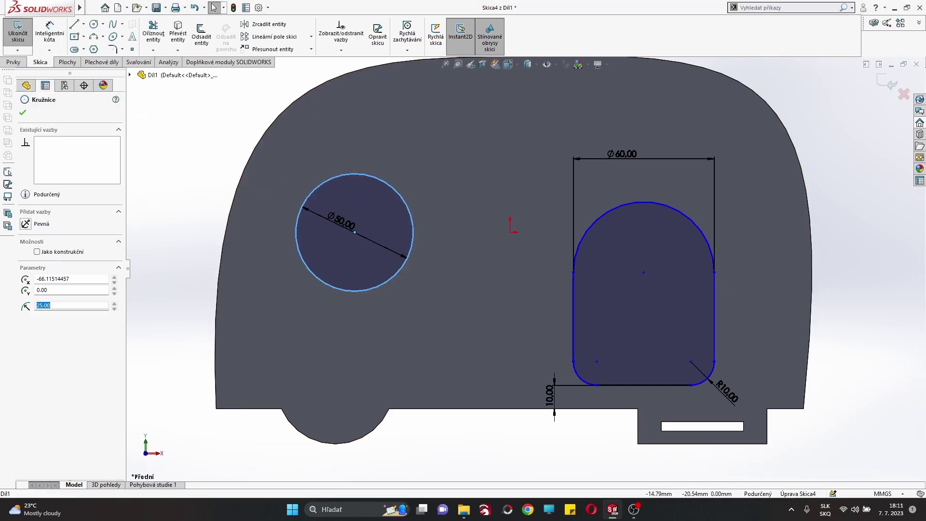
pyautogui.click(199, 116)
pyautogui.scroll(3, 357, 236)
pyautogui.scroll(3, 405, 268)
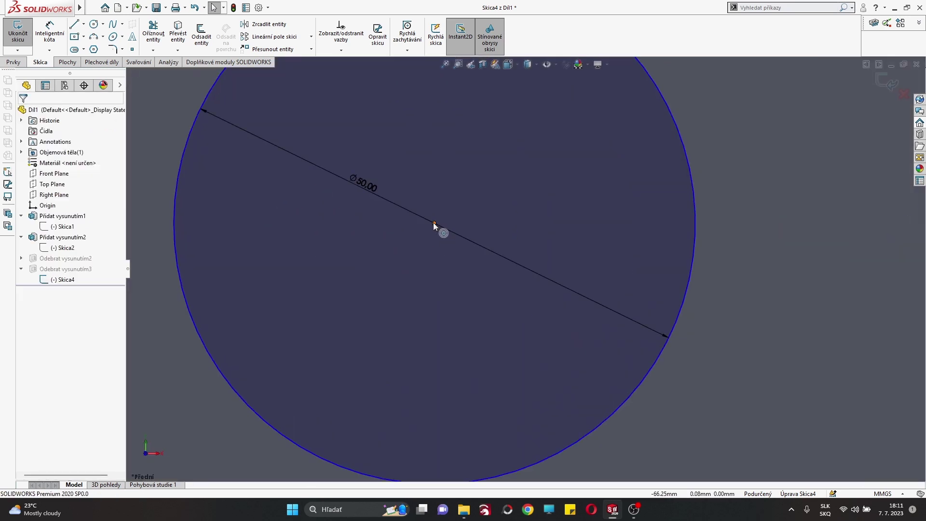
pyautogui.moveTo(436, 224)
pyautogui.mouseDown()
pyautogui.moveTo(539, 239)
pyautogui.moveTo(537, 265)
pyautogui.mouseUp()
pyautogui.scroll(-5, 540, 243)
pyautogui.scroll(-5, 539, 239)
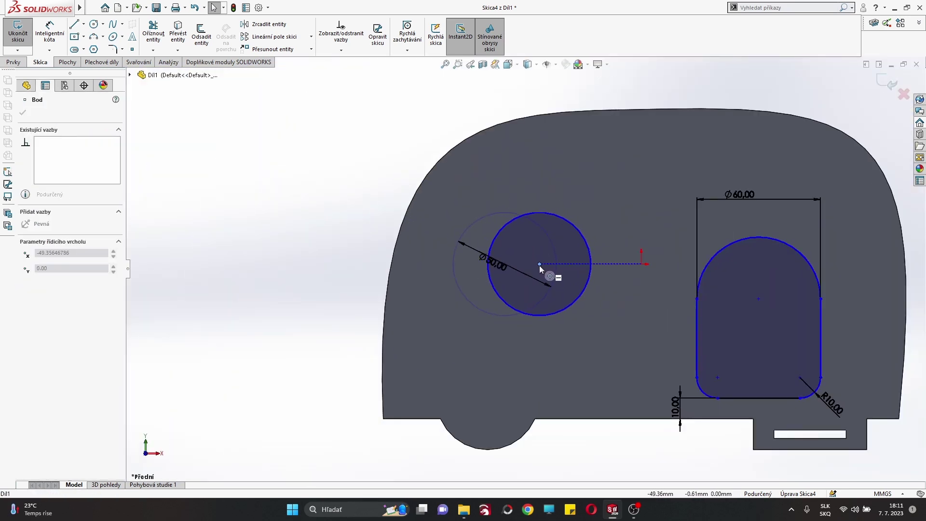
pyautogui.click(333, 204)
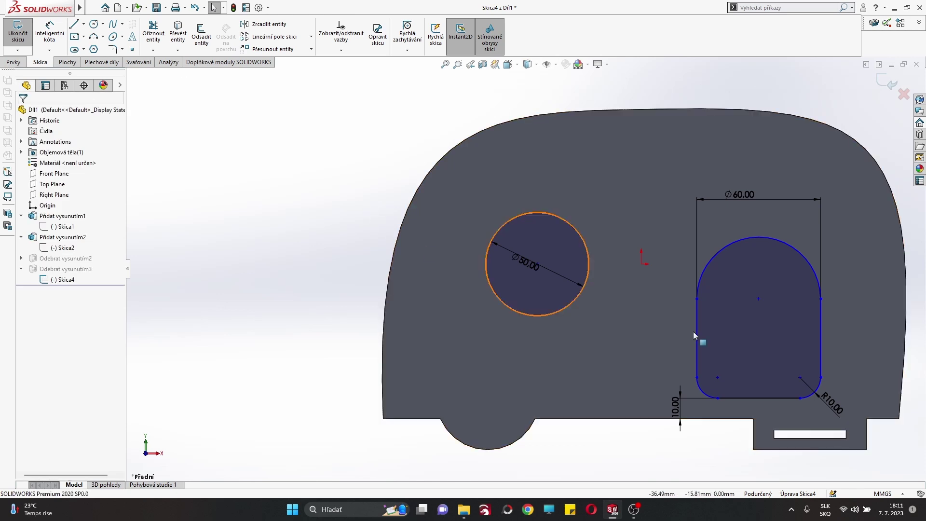
# Step: Shift the door further right and widen its arch from 60 to 65 mm
pyautogui.click(762, 299)
pyautogui.moveTo(769, 302); pyautogui.dragTo(791, 302)
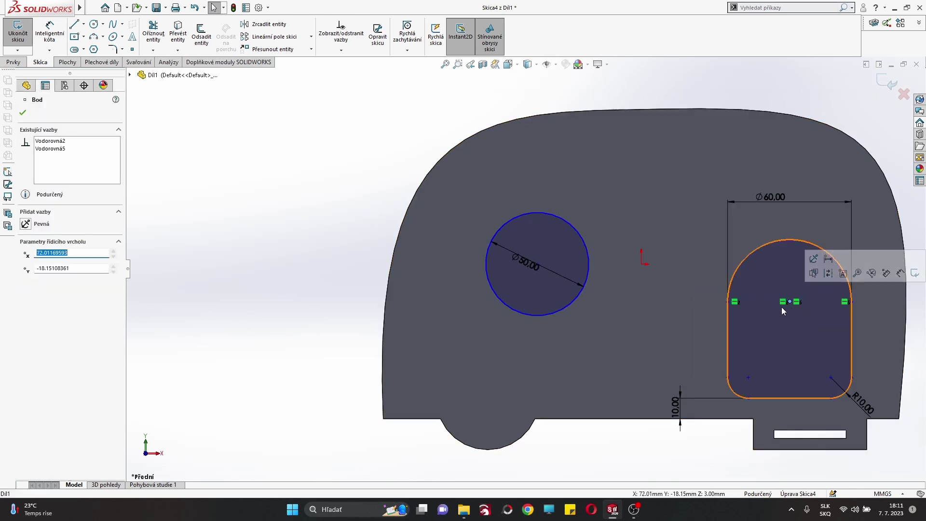
pyautogui.press('Escape')
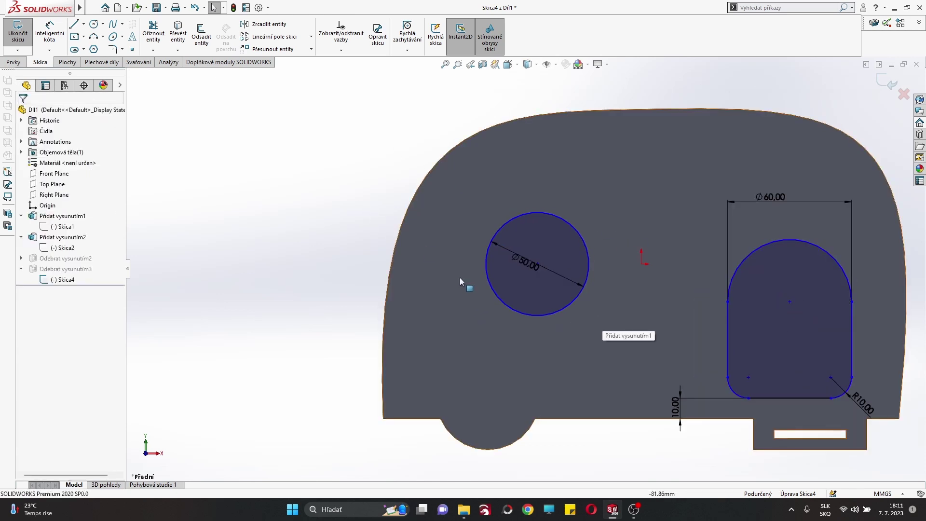
pyautogui.doubleClick(770, 195)
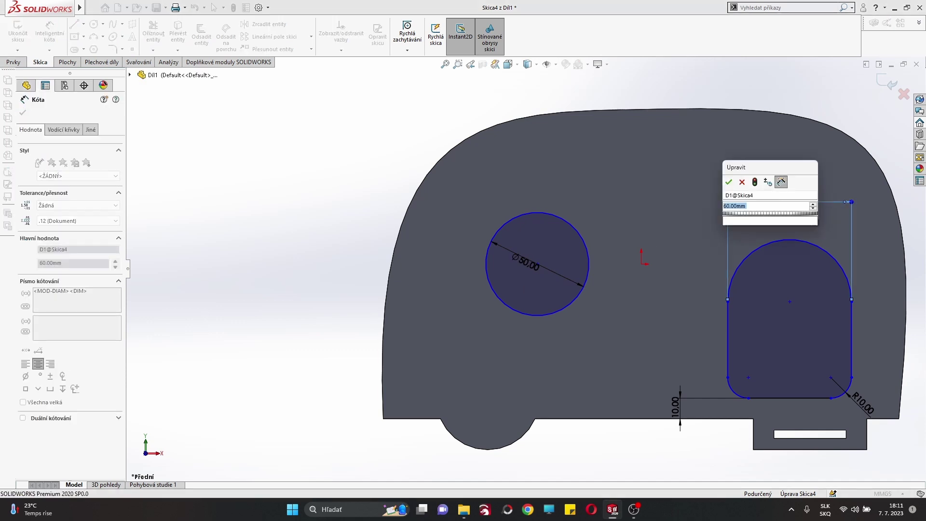
pyautogui.write('65')
pyautogui.press('Return')
pyautogui.press('Escape')
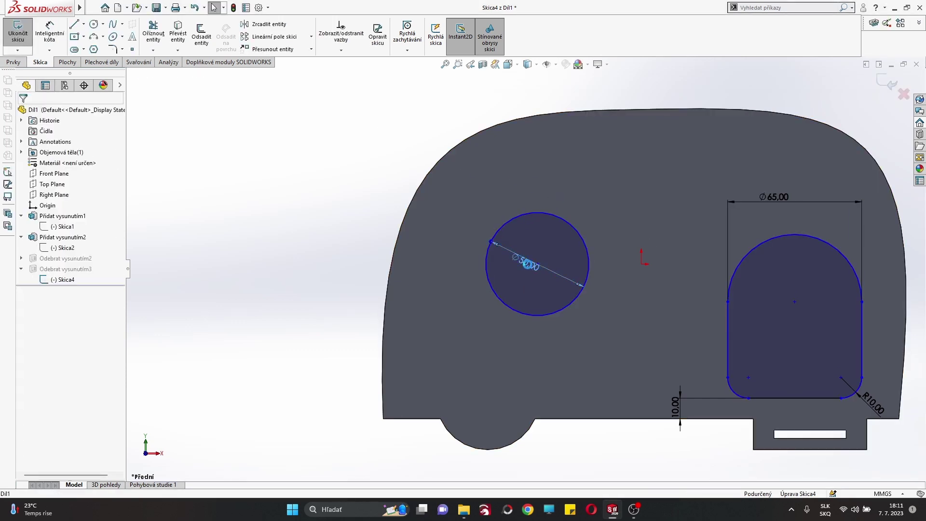
# Step: Change the window circle's diameter to 65 mm
pyautogui.doubleClick(527, 265)
pyautogui.write('65')
pyautogui.press('Return')
pyautogui.press('Escape')
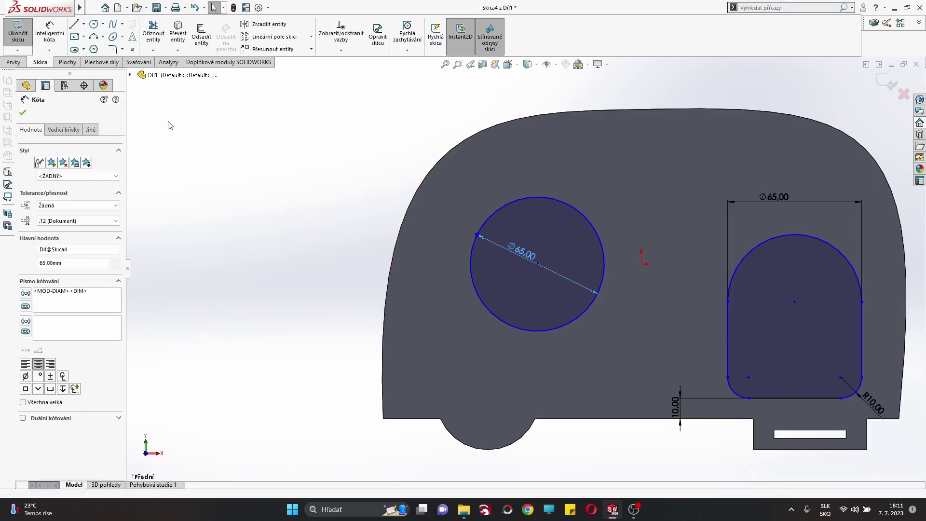
pyautogui.click(84, 24)
# Step: Draw vertical and horizontal centrelines crossing through the window circle
pyautogui.click(94, 46)
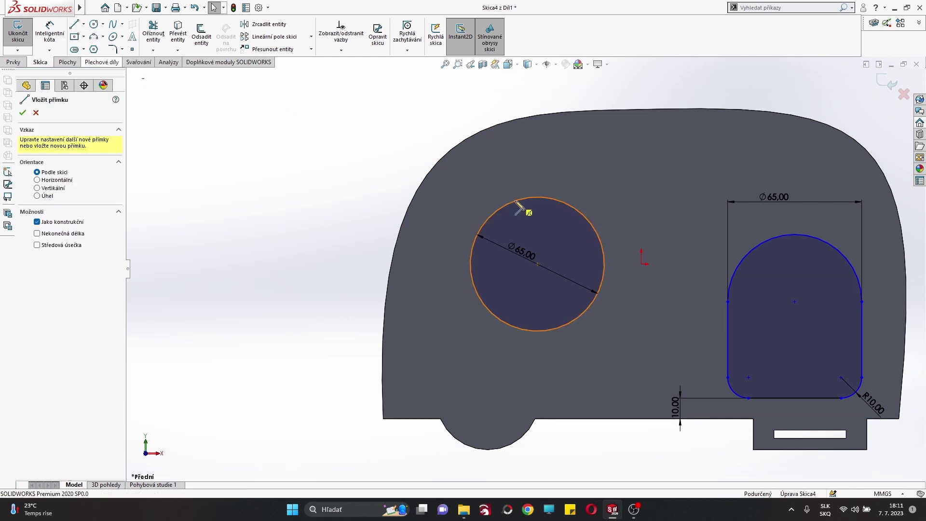
pyautogui.click(537, 187)
pyautogui.click(537, 357)
pyautogui.rightClick(537, 358)
pyautogui.click(516, 353)
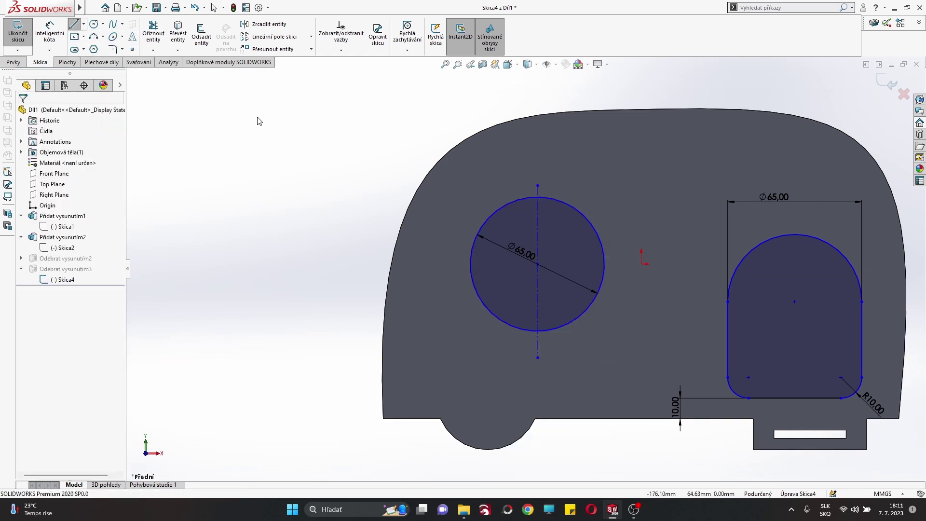
pyautogui.click(84, 24)
pyautogui.click(94, 46)
pyautogui.click(439, 265)
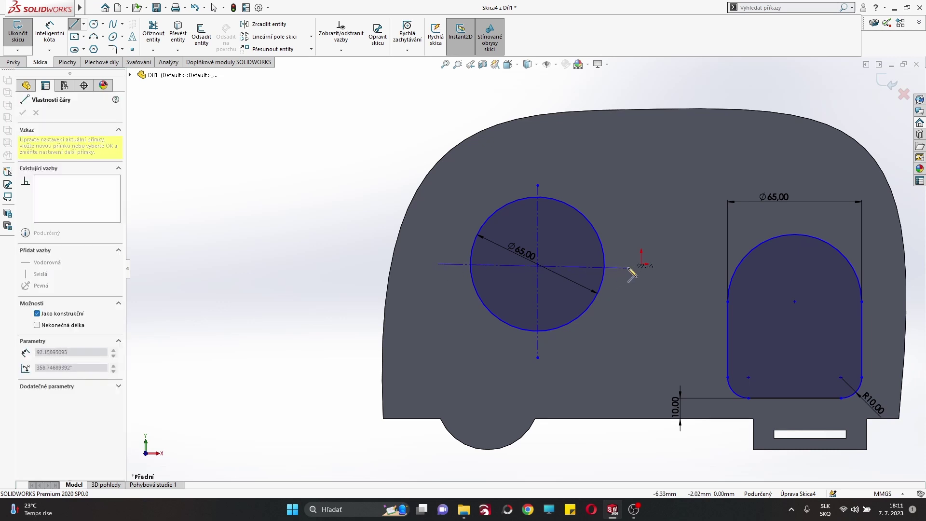
pyautogui.click(626, 264)
pyautogui.rightClick(625, 265)
pyautogui.click(565, 239)
# Step: Draw an L-shaped pane divider from the circle's top to its left edge
pyautogui.scroll(-3, 565, 239)
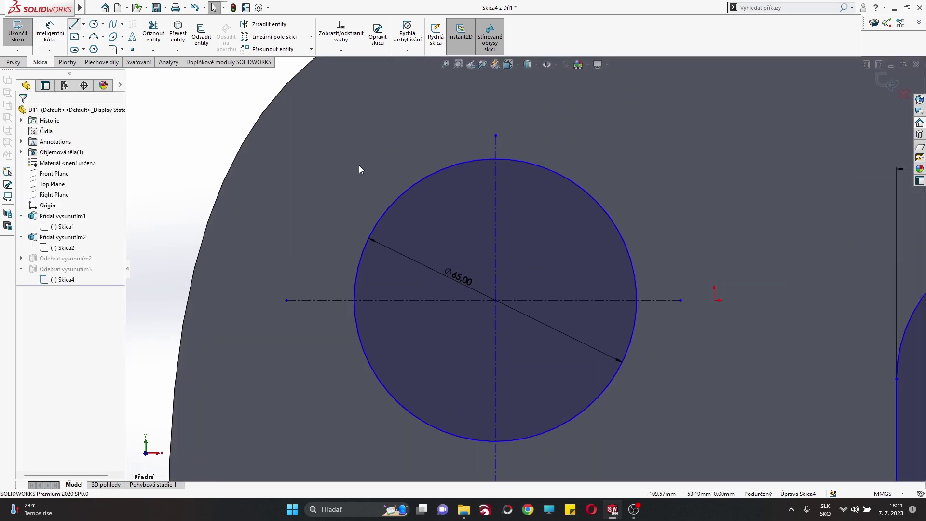
pyautogui.press('l')
pyautogui.click(482, 159)
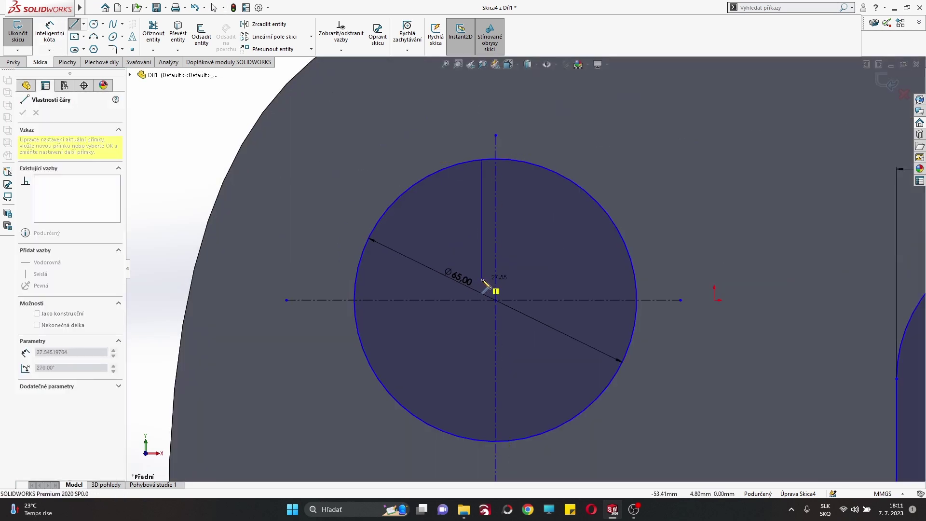
pyautogui.click(481, 279)
pyautogui.click(355, 279)
pyautogui.press('Escape')
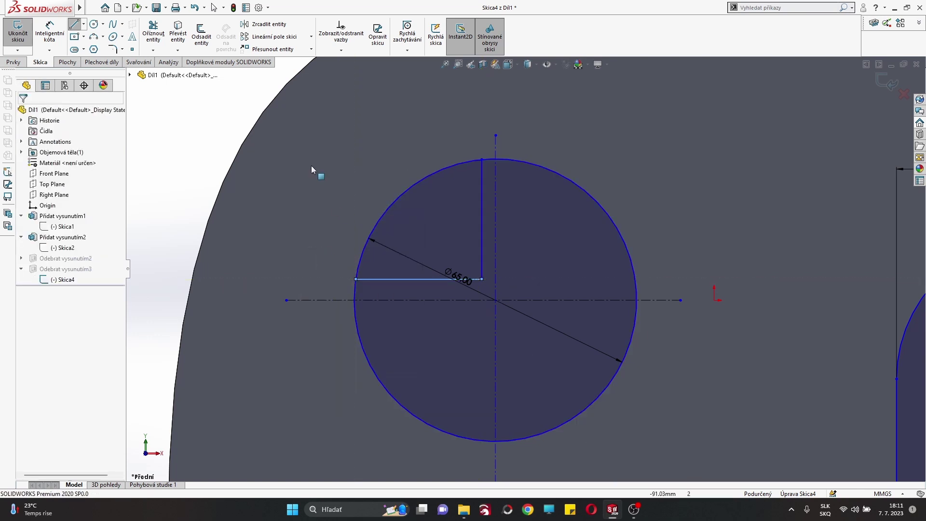
# Step: Dimension the vertical and horizontal dividers 3 mm from their centrelines
pyautogui.click(50, 31)
pyautogui.click(481, 232)
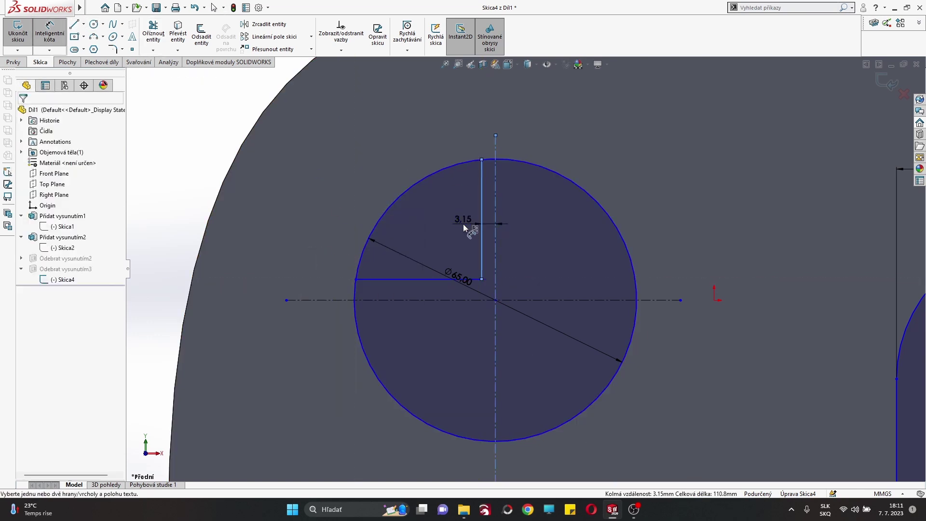
pyautogui.click(462, 224)
pyautogui.write('3')
pyautogui.press('Return')
pyautogui.click(409, 279)
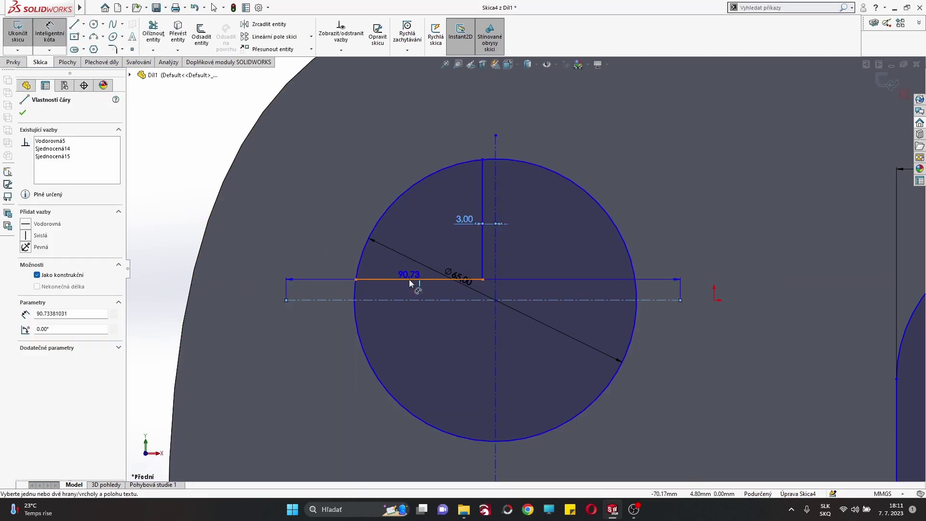
pyautogui.click(409, 300)
pyautogui.write('3')
pyautogui.press('Return')
pyautogui.rightClick(245, 101)
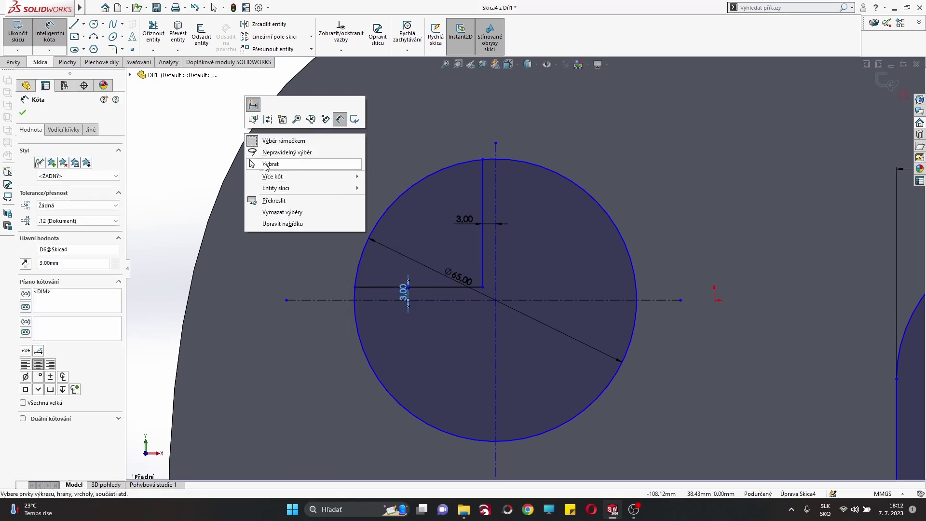
pyautogui.click(260, 133)
pyautogui.click(491, 288)
# Step: Try a 125 mm window-to-door dimension, then discard it after the over-defining warning
pyautogui.scroll(2, 404, 260)
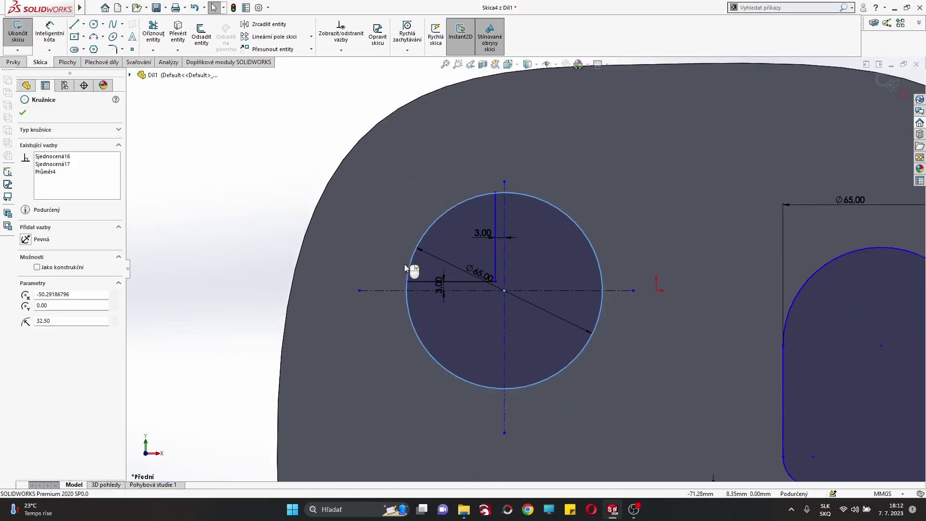
pyautogui.scroll(2, 404, 264)
pyautogui.press('Escape')
pyautogui.click(49, 30)
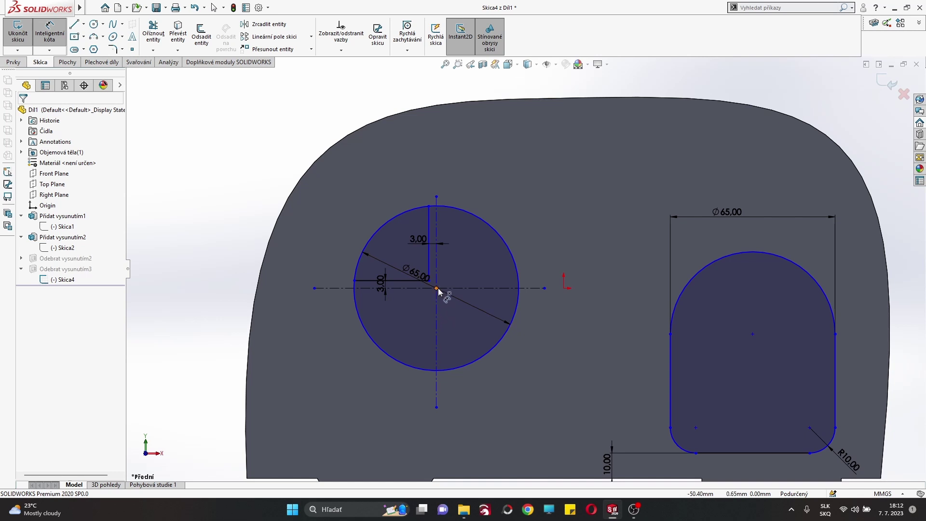
pyautogui.click(436, 288)
pyautogui.click(752, 334)
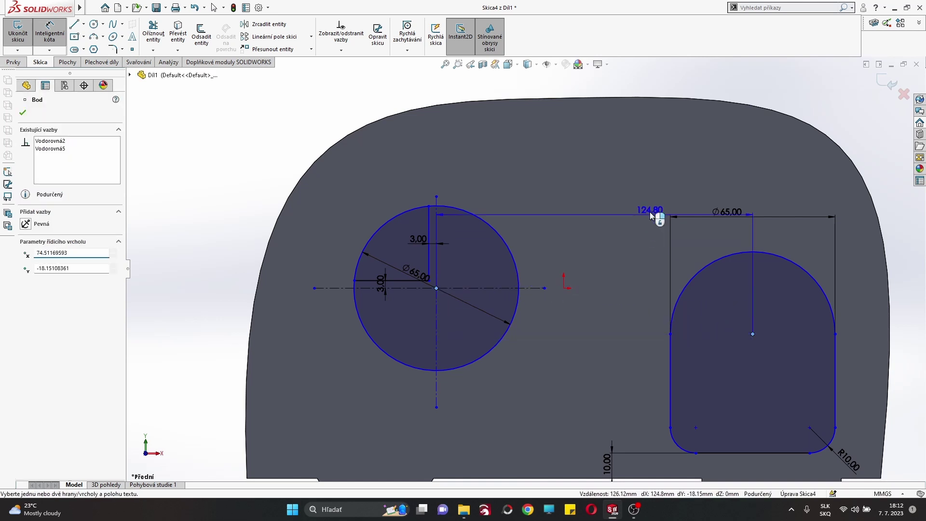
pyautogui.click(653, 188)
pyautogui.write('125')
pyautogui.press('Return')
pyautogui.scroll(3, 501, 290)
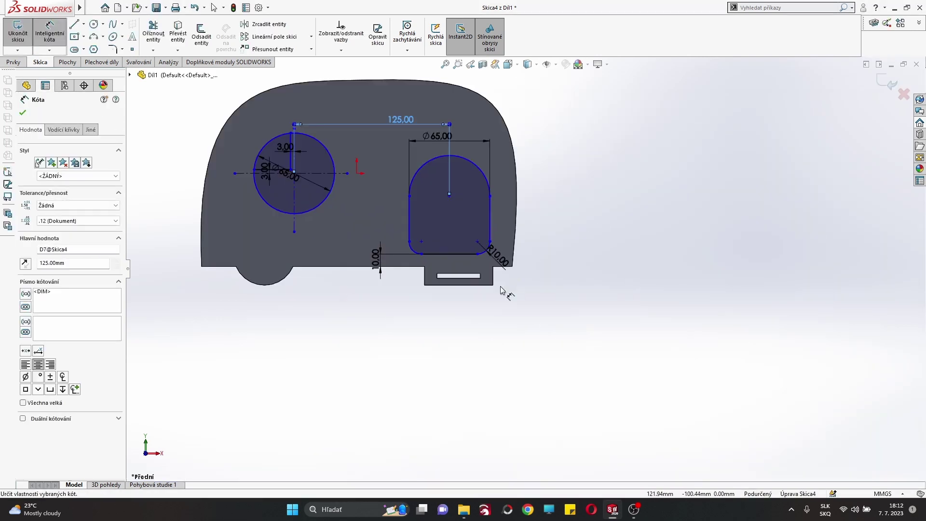
pyautogui.scroll(-3, 501, 291)
pyautogui.press('Escape')
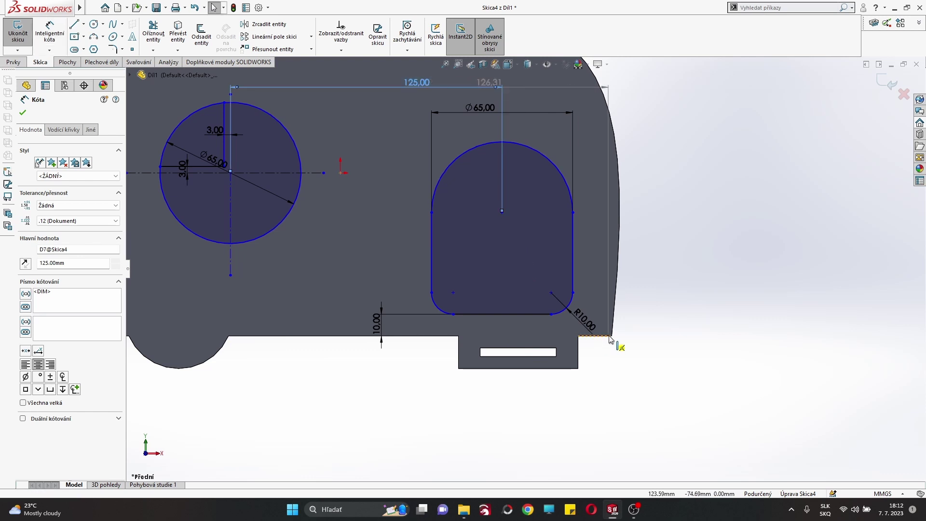
pyautogui.press('Escape')
# Step: Dimension the door centre 50 mm from the panel's right edge
pyautogui.press('Return')
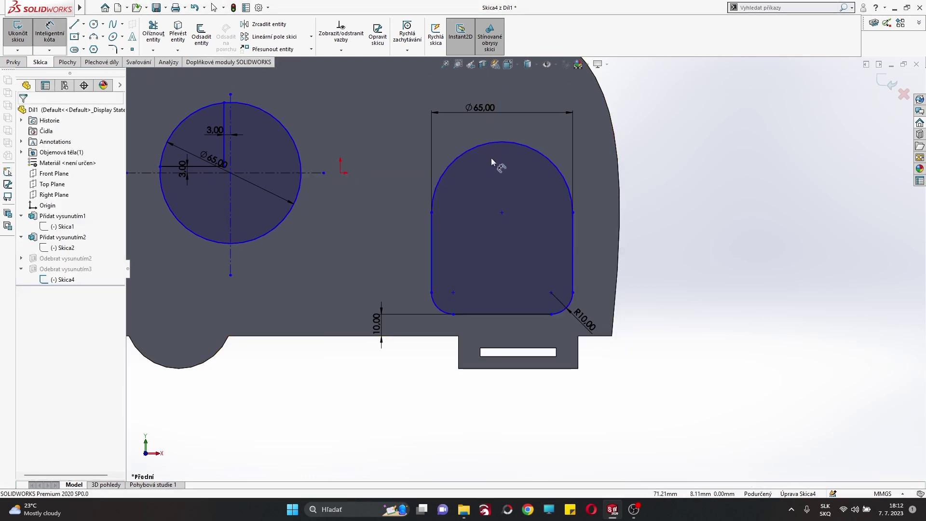
pyautogui.click(502, 212)
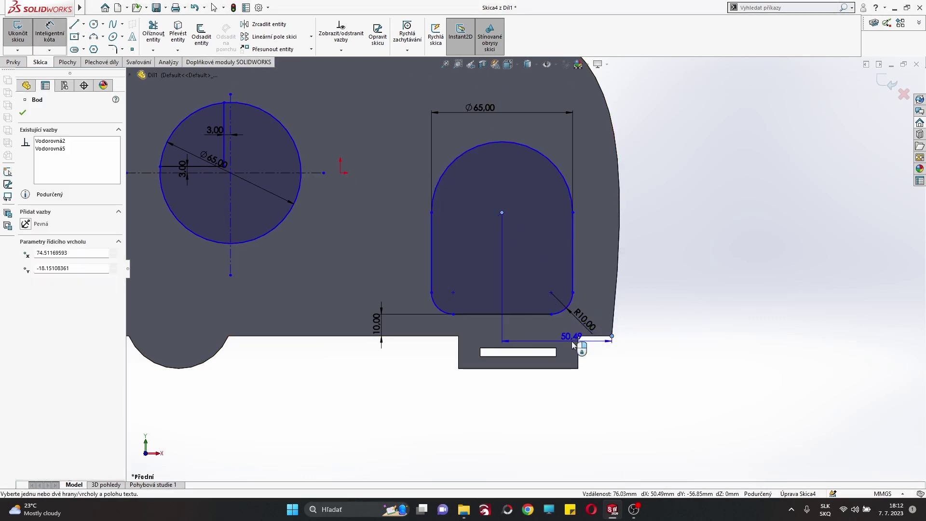
pyautogui.click(580, 156)
pyautogui.write('50')
pyautogui.press('Return')
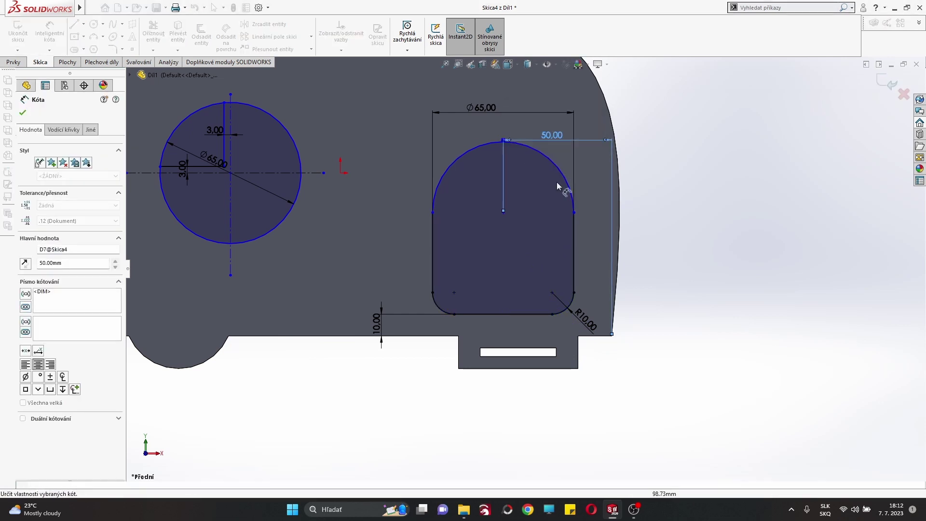
pyautogui.press('f')
# Step: Add a driven 75 mm reference dimension from the window centre to the bottom edge
pyautogui.scroll(-4, 342, 265)
pyautogui.click(447, 170)
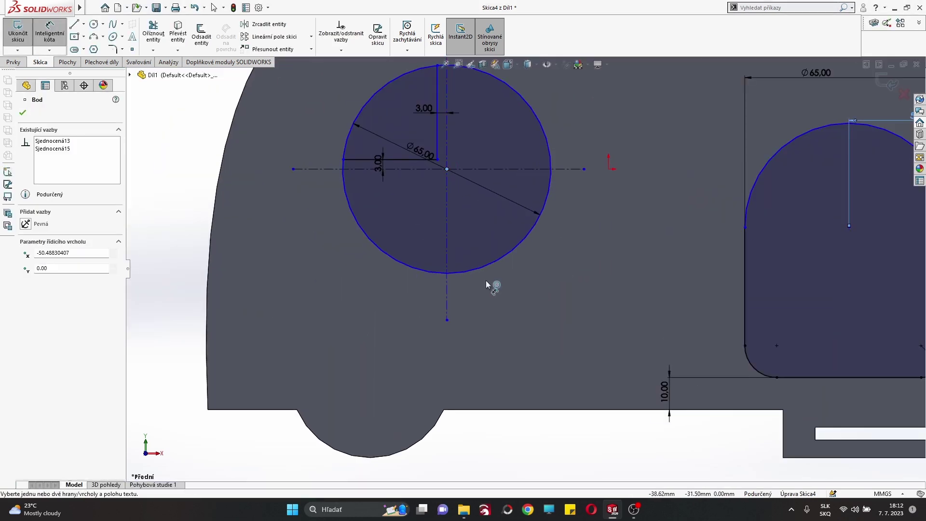
pyautogui.click(467, 413)
pyautogui.click(385, 340)
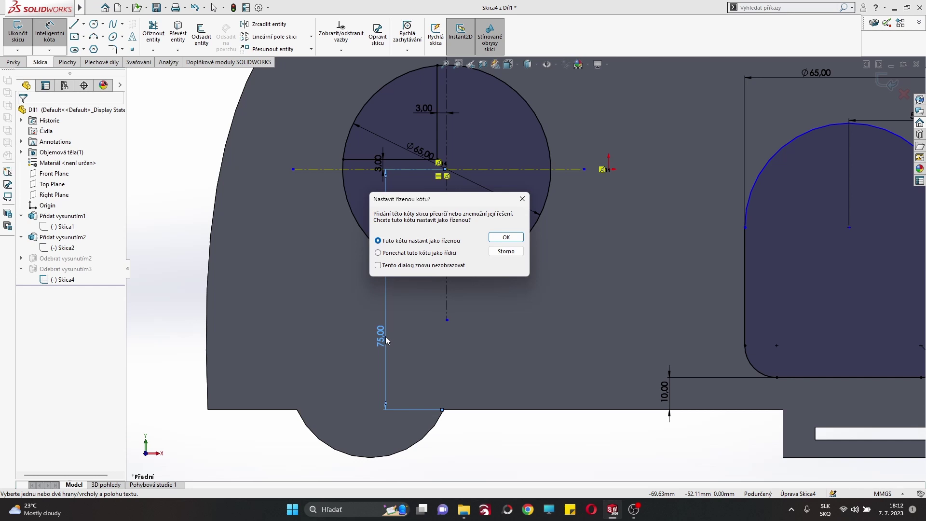
pyautogui.click(512, 240)
pyautogui.press('Escape')
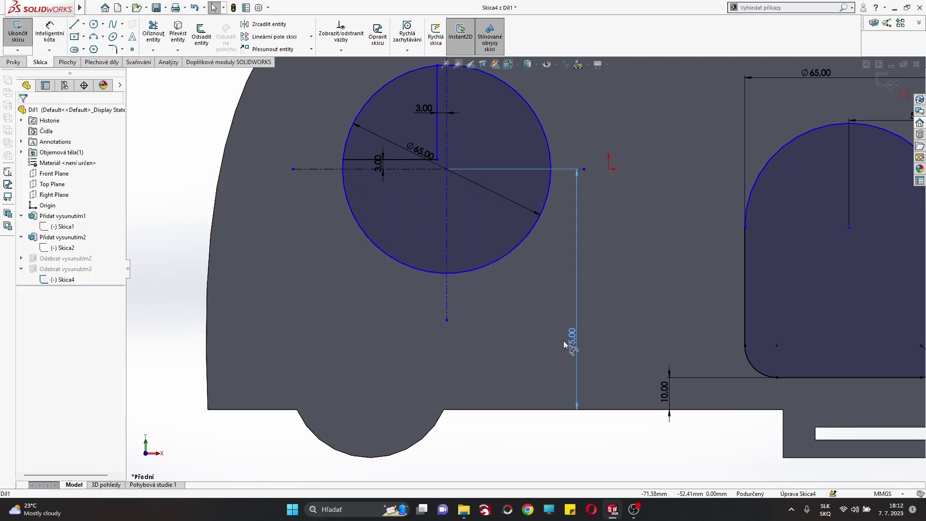
pyautogui.click(571, 340)
pyautogui.click(312, 254)
pyautogui.scroll(3, 559, 285)
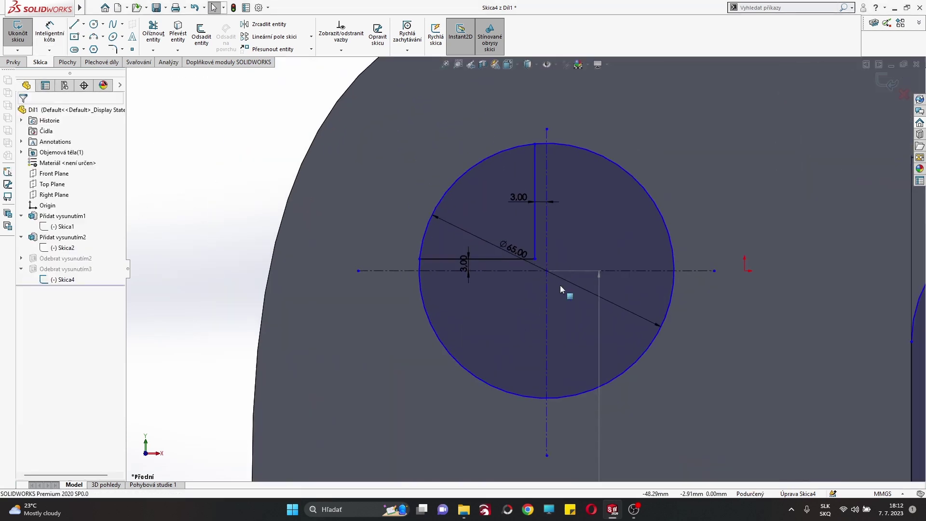
pyautogui.click(528, 264)
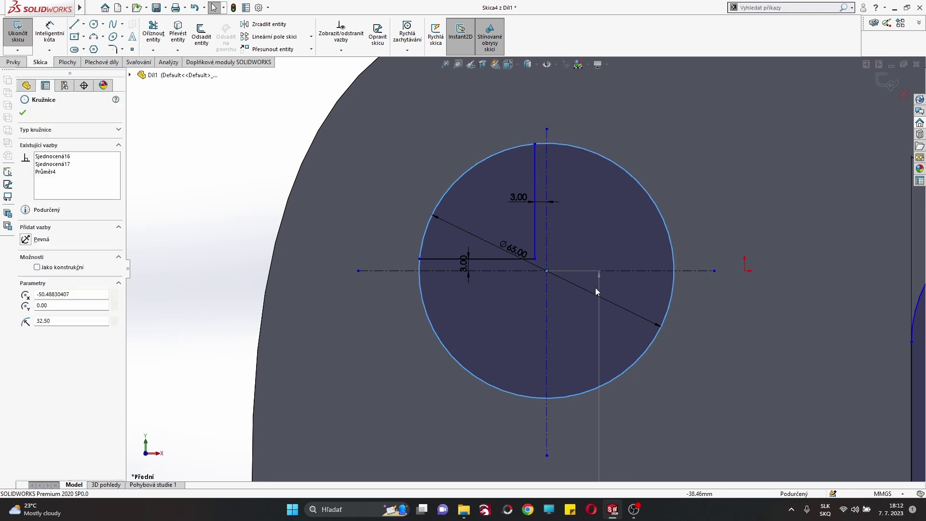
pyautogui.scroll(3, 598, 314)
# Step: Space the window centre 125 mm horizontally from the door arc's centre
pyautogui.click(50, 30)
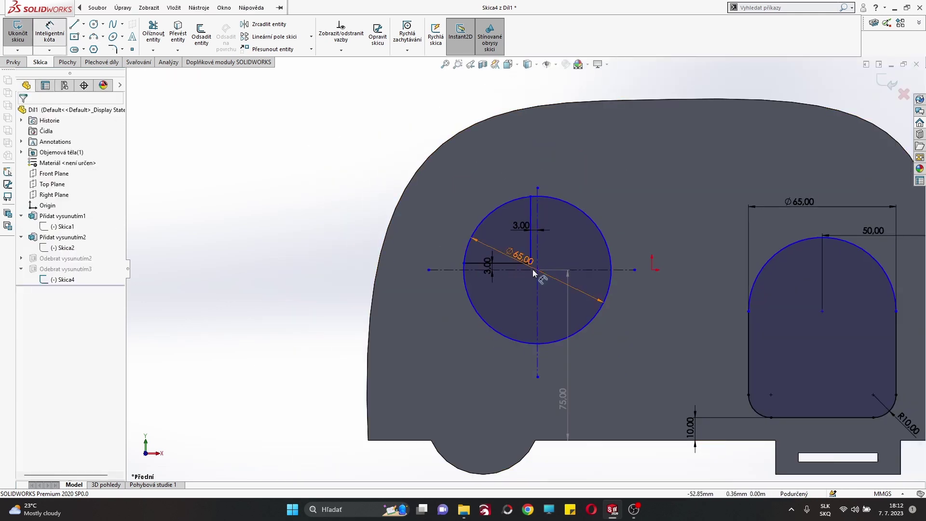
pyautogui.click(537, 270)
pyautogui.click(747, 309)
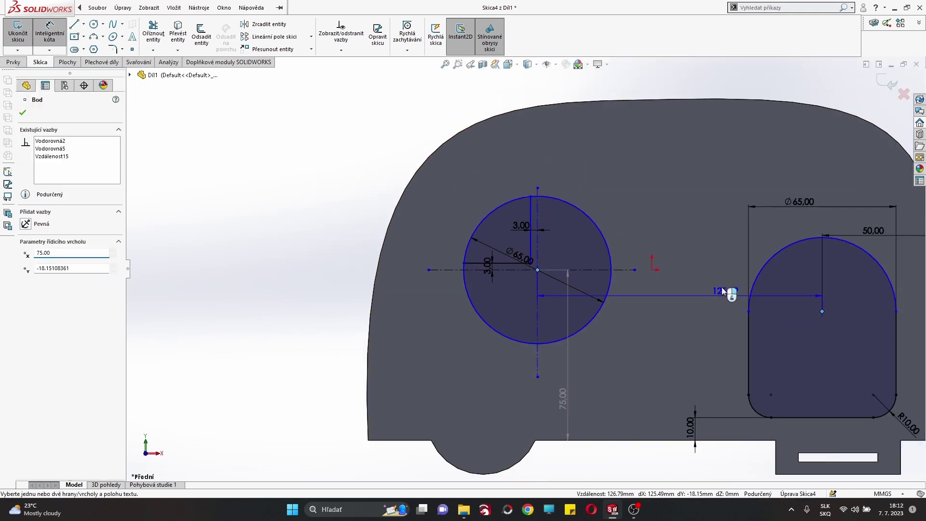
pyautogui.click(708, 192)
pyautogui.write('1255')
pyautogui.press('BackSpace')
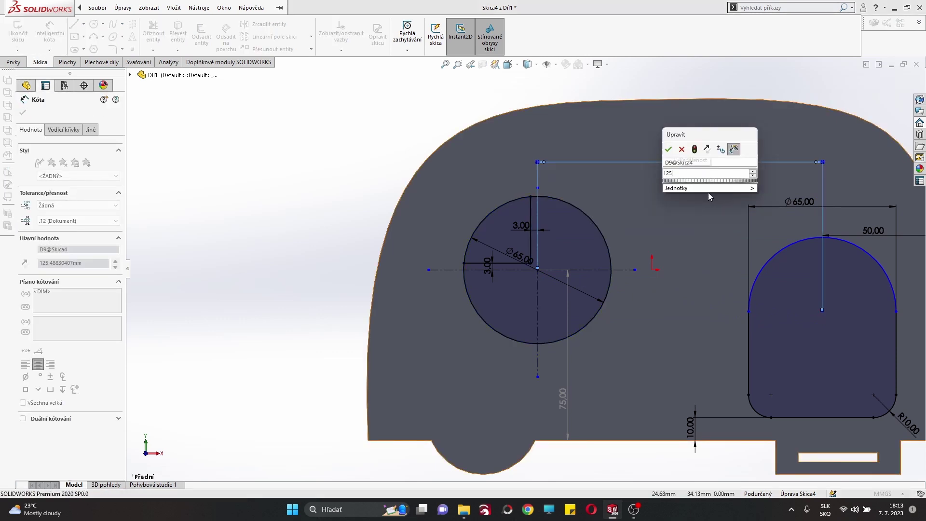
pyautogui.press('Return')
pyautogui.rightClick(316, 145)
pyautogui.click(348, 190)
# Step: Mirror the L-shaped divider lines across the window's vertical centreline
pyautogui.scroll(-3, 592, 278)
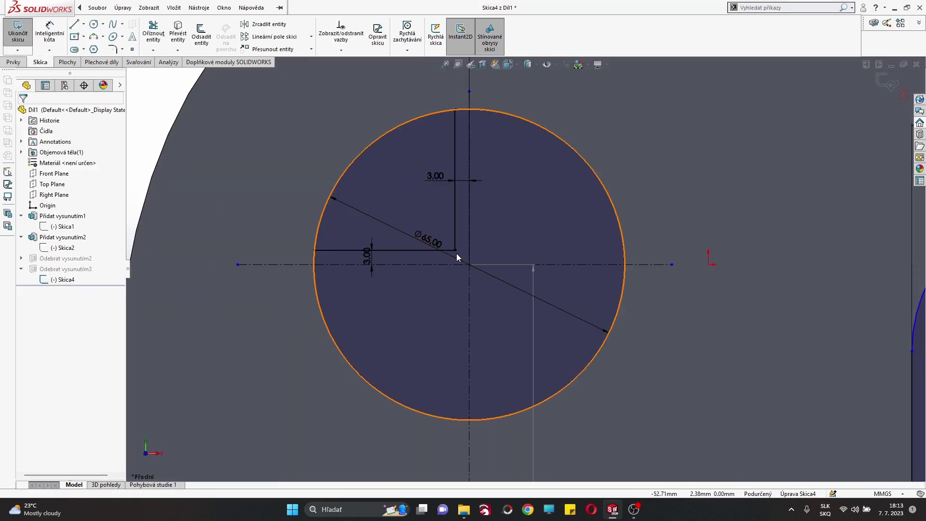
pyautogui.click(361, 185)
pyautogui.moveTo(289, 140); pyautogui.dragTo(461, 258)
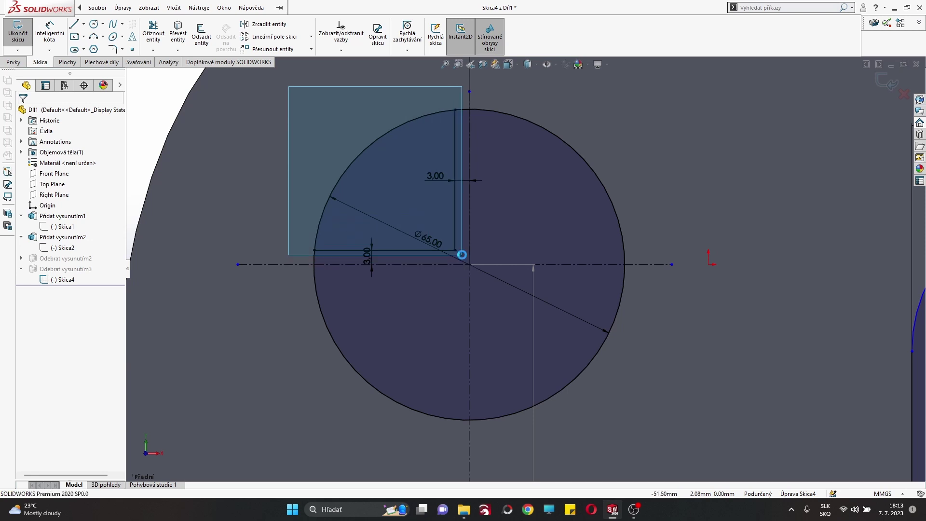
pyautogui.click(266, 24)
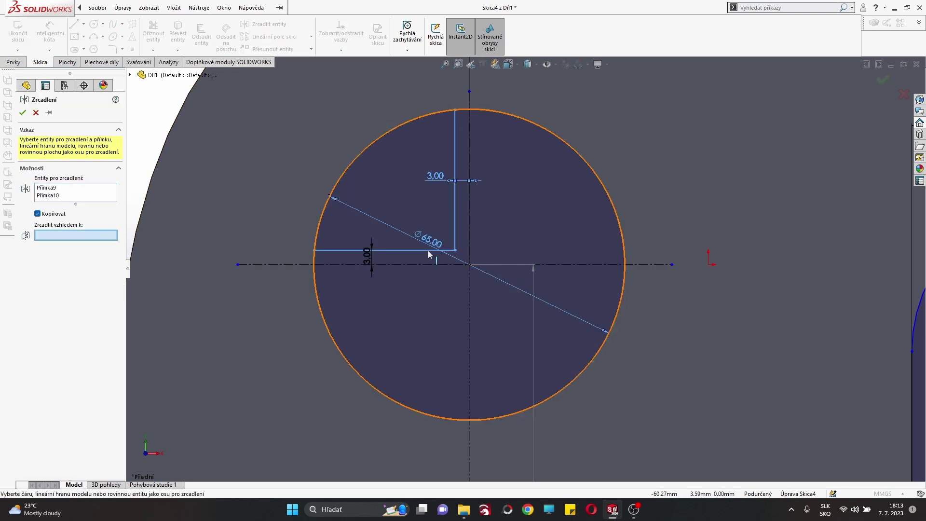
pyautogui.click(471, 303)
pyautogui.press('Return')
pyautogui.moveTo(657, 248); pyautogui.dragTo(374, 176)
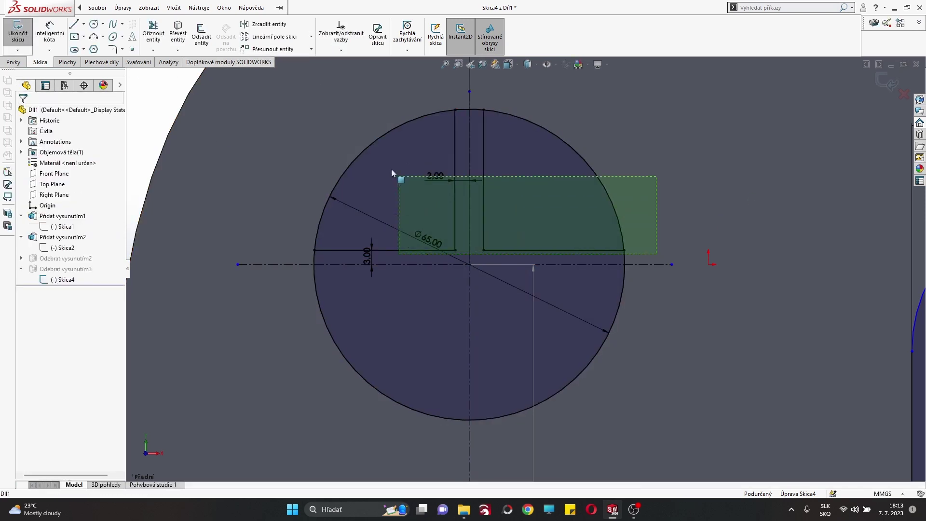
# Step: Mirror the selected slot lines about the horizontal centreline, leaving out the circle
pyautogui.keyDown('ctrl'); pyautogui.click(318, 299); pyautogui.keyUp('ctrl')
pyautogui.click(265, 24)
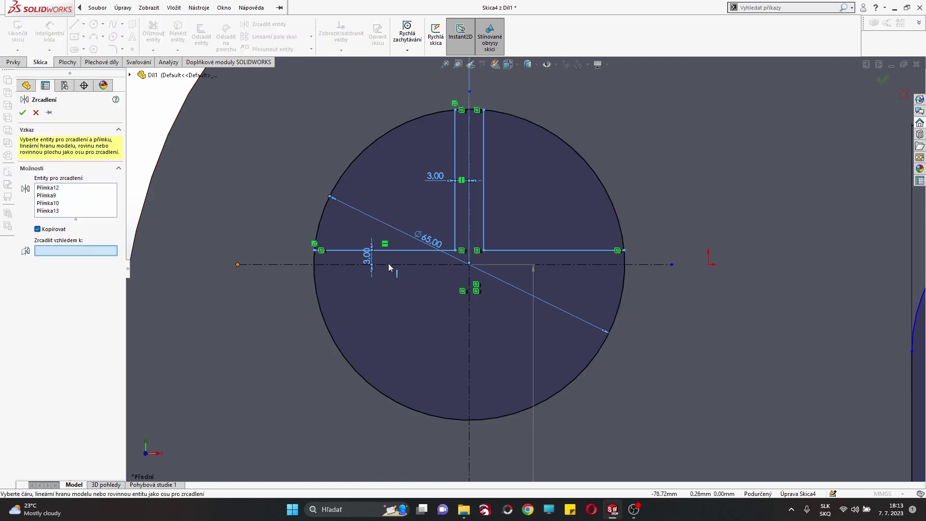
pyautogui.click(573, 265)
pyautogui.click(22, 113)
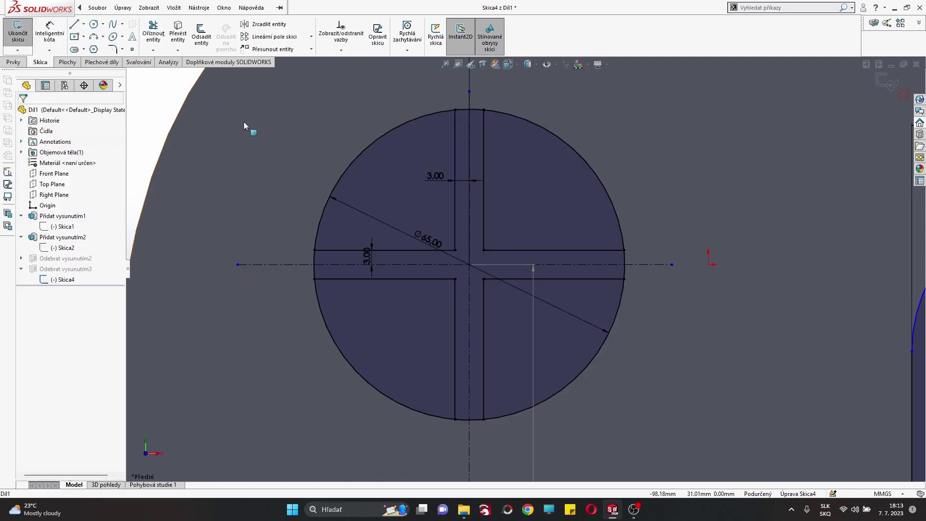
# Step: Trim away the arc pieces between the slots and exit the sketch to rebuild the cut
pyautogui.click(153, 32)
pyautogui.scroll(-5, 319, 269)
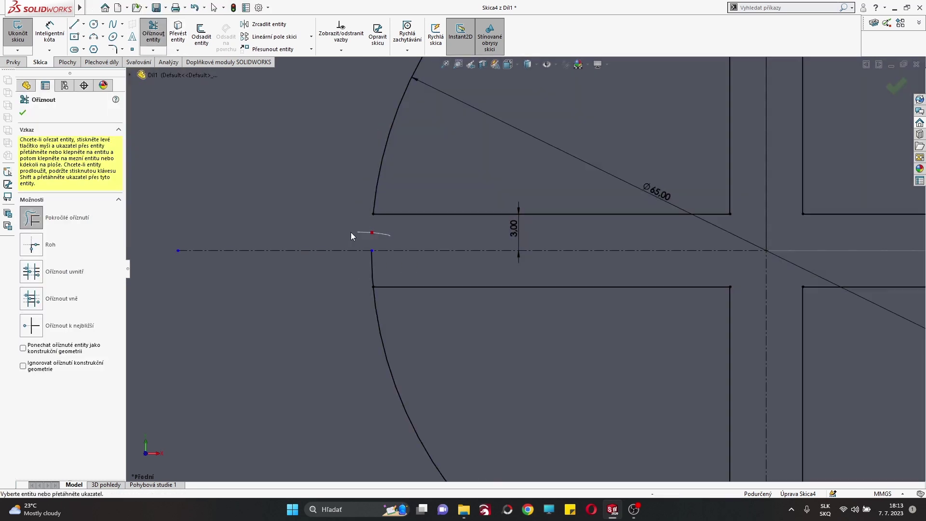
pyautogui.scroll(3, 535, 268)
pyautogui.scroll(3, 666, 386)
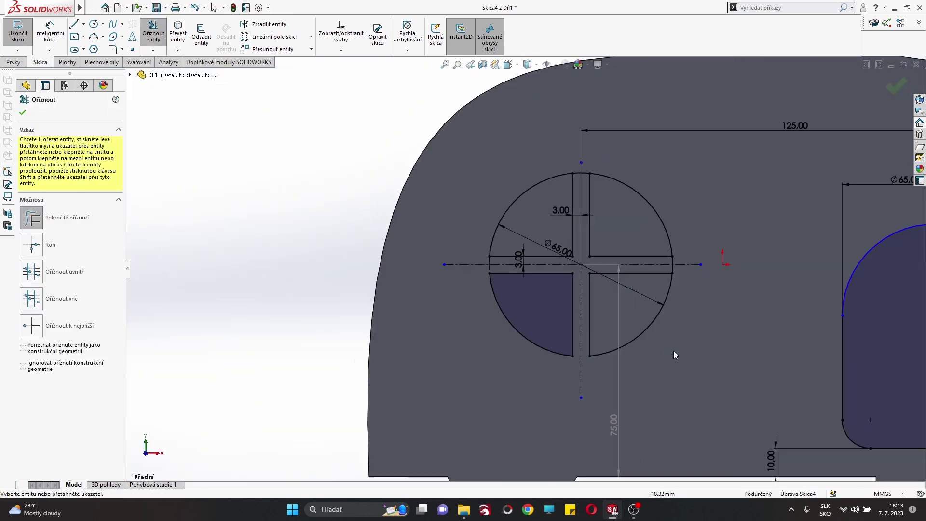
pyautogui.scroll(-5, 559, 154)
pyautogui.moveTo(556, 158); pyautogui.dragTo(538, 252)
pyautogui.scroll(2, 578, 290)
pyautogui.moveTo(635, 320); pyautogui.dragTo(637, 293)
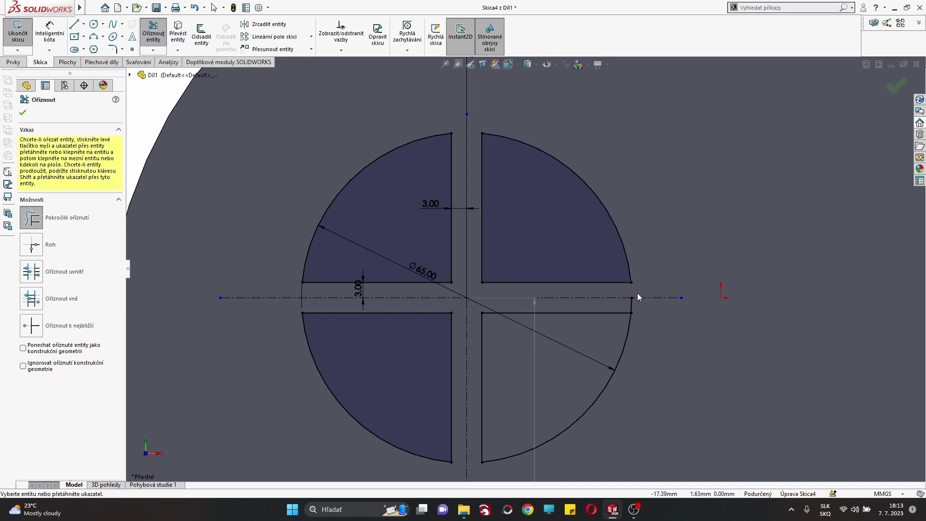
pyautogui.scroll(2, 641, 299)
pyautogui.scroll(-5, 539, 267)
pyautogui.scroll(4, 490, 278)
pyautogui.scroll(2, 491, 279)
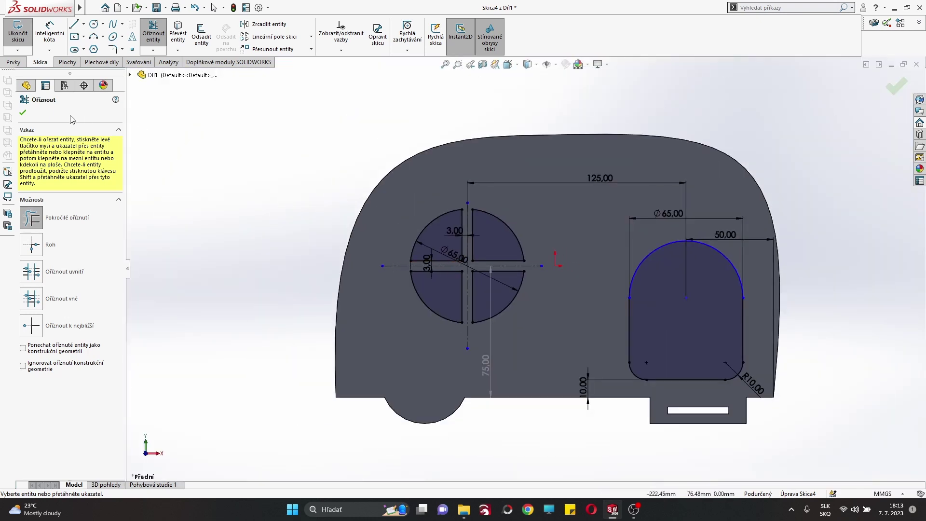
pyautogui.hotkey('ctrl', 'b')
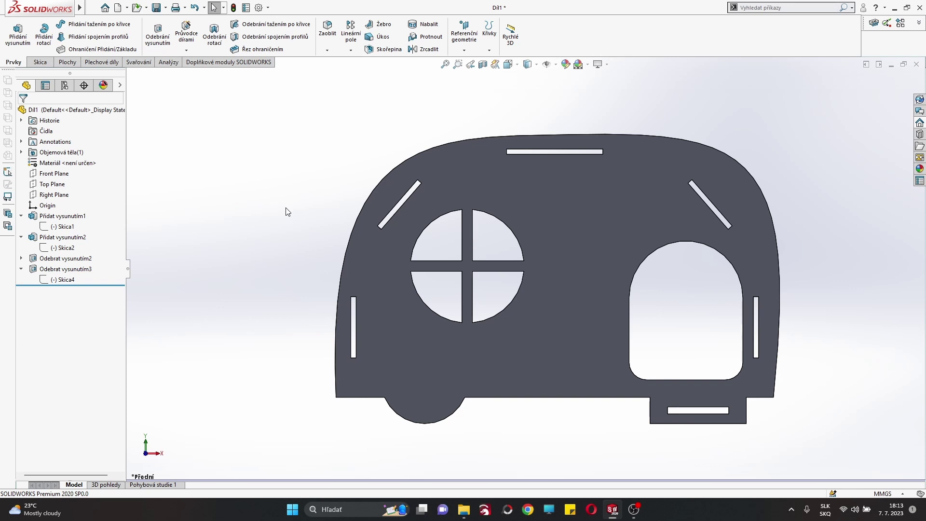
# Step: Save the part as 'part 1' in the project 1 solidworks folder
pyautogui.click(165, 7)
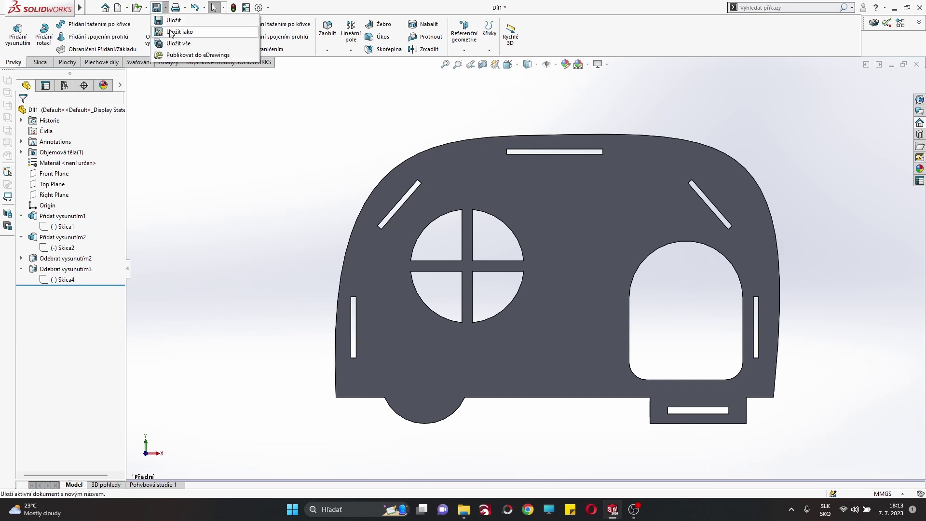
pyautogui.click(179, 34)
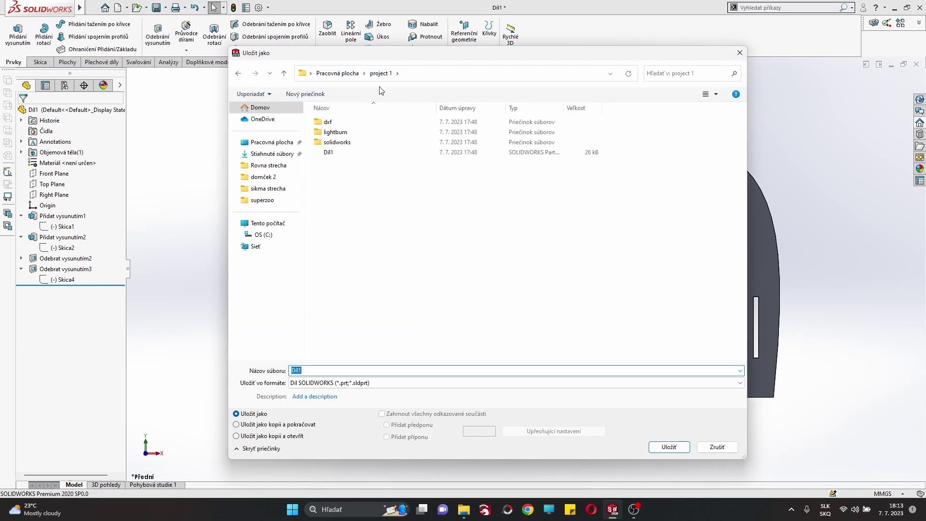
pyautogui.doubleClick(337, 142)
pyautogui.write('part 1')
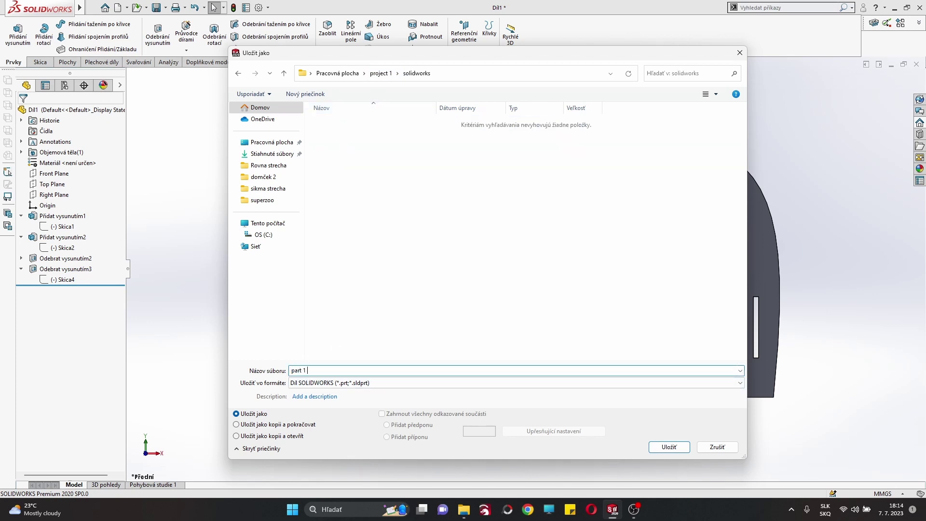
pyautogui.click(672, 446)
pyautogui.click(60, 270)
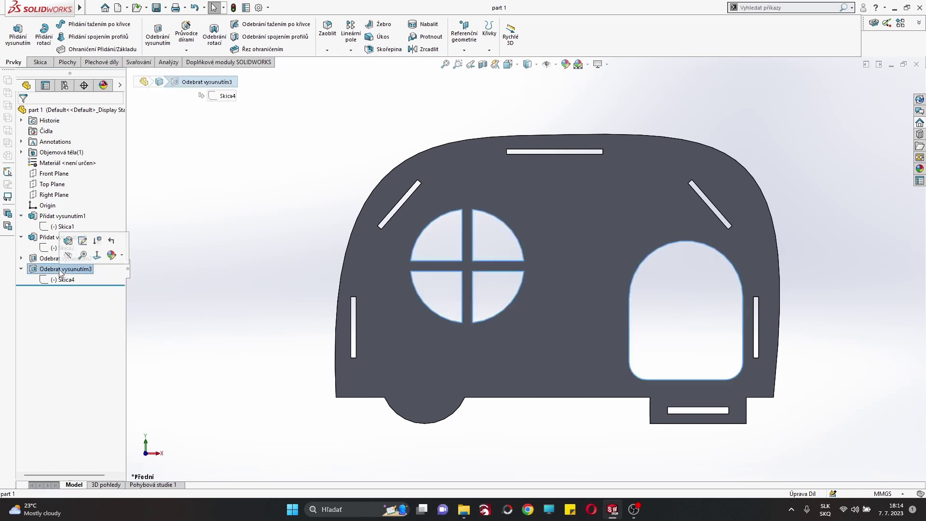
pyautogui.click(182, 146)
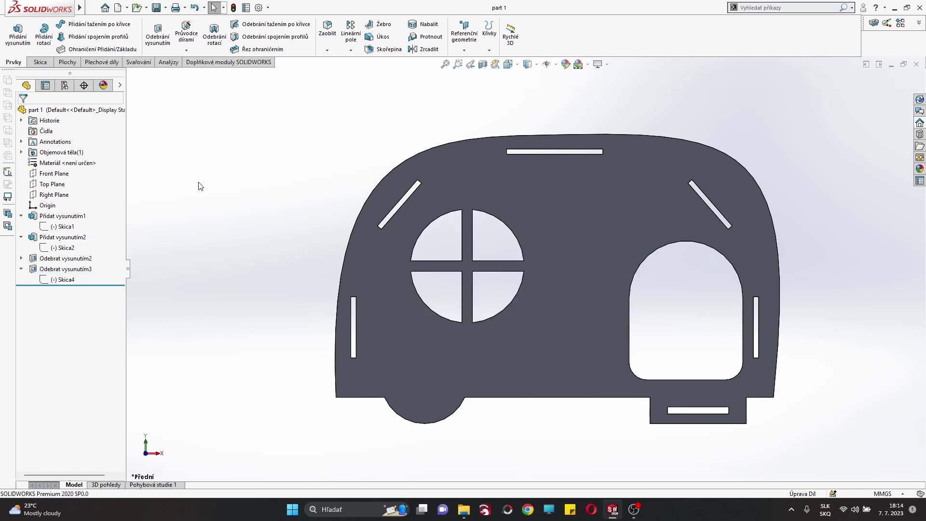
# Step: Create a new part and sketch a centre rectangle at the origin on the Front Plane
pyautogui.click(117, 8)
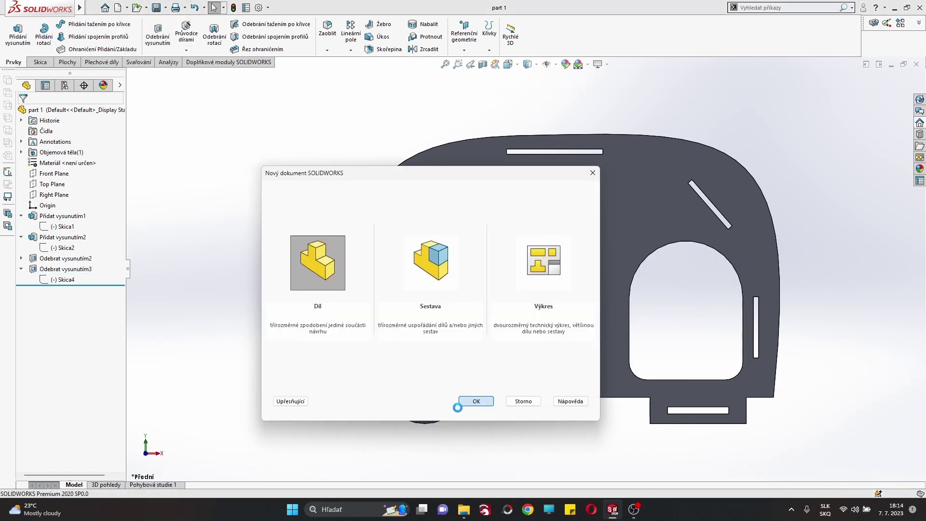
pyautogui.click(467, 405)
pyautogui.click(52, 164)
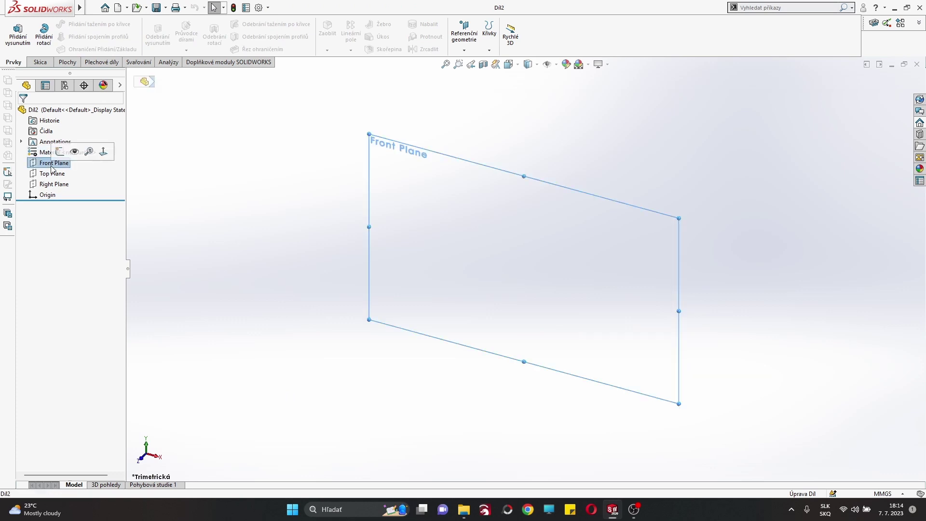
pyautogui.click(59, 152)
pyautogui.click(82, 36)
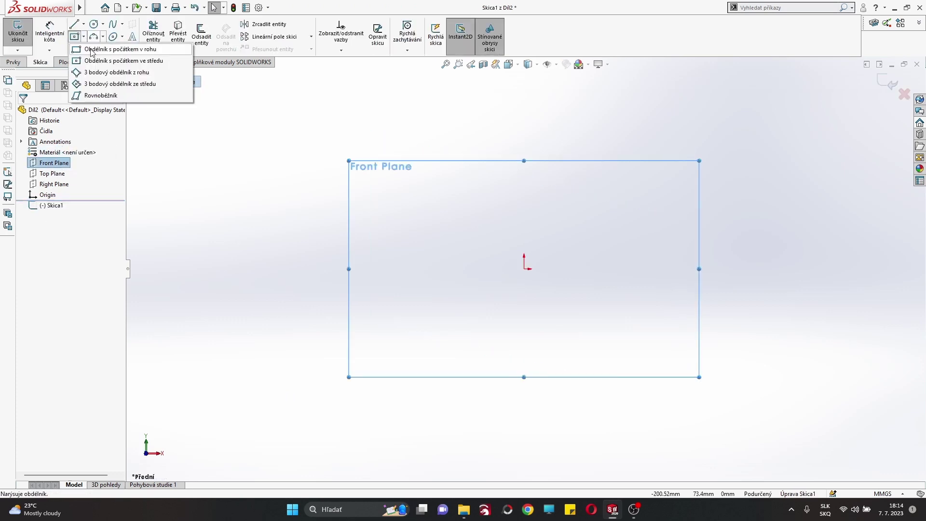
pyautogui.click(91, 59)
pyautogui.click(524, 268)
pyautogui.click(352, 323)
pyautogui.rightClick(253, 271)
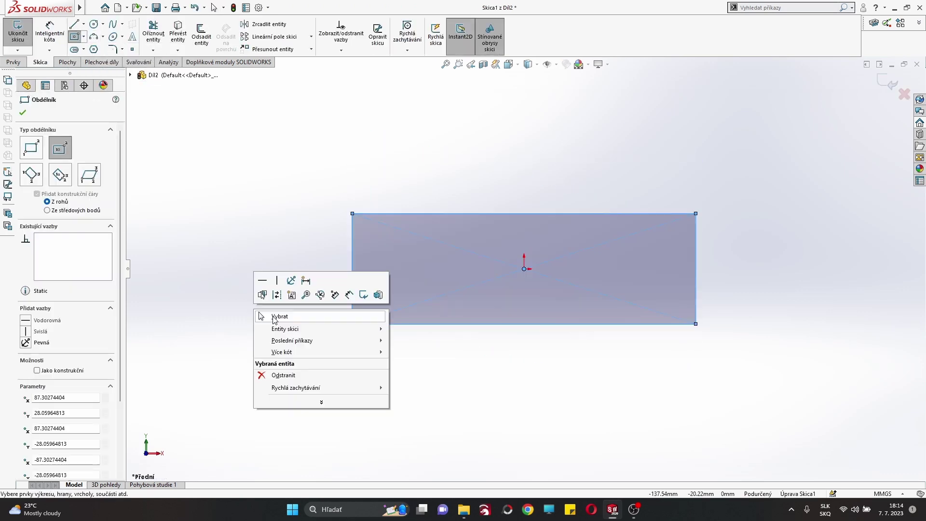
pyautogui.click(270, 315)
# Step: Dimension the rectangle 80 mm high and 150 mm wide
pyautogui.click(64, 33)
pyautogui.click(696, 265)
pyautogui.write('80')
pyautogui.press('Return')
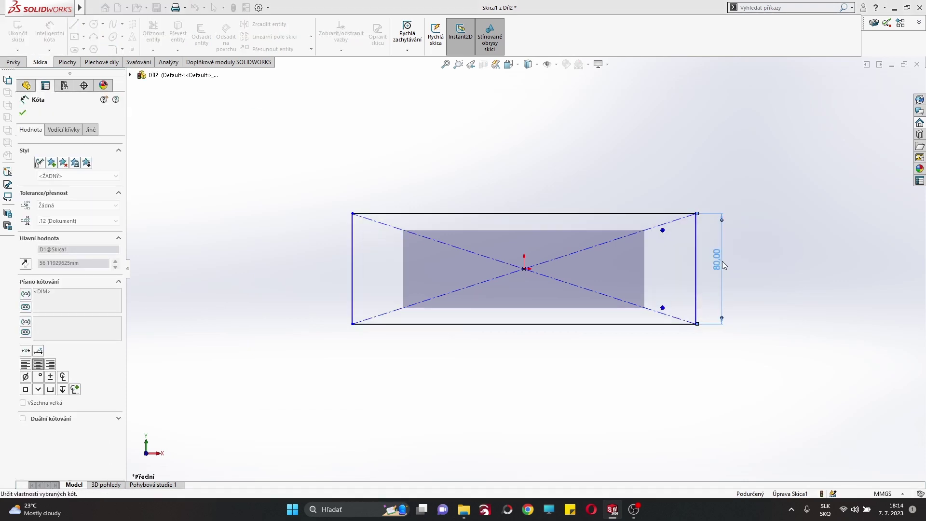
pyautogui.click(543, 212)
pyautogui.click(545, 181)
pyautogui.write('150')
pyautogui.press('Return')
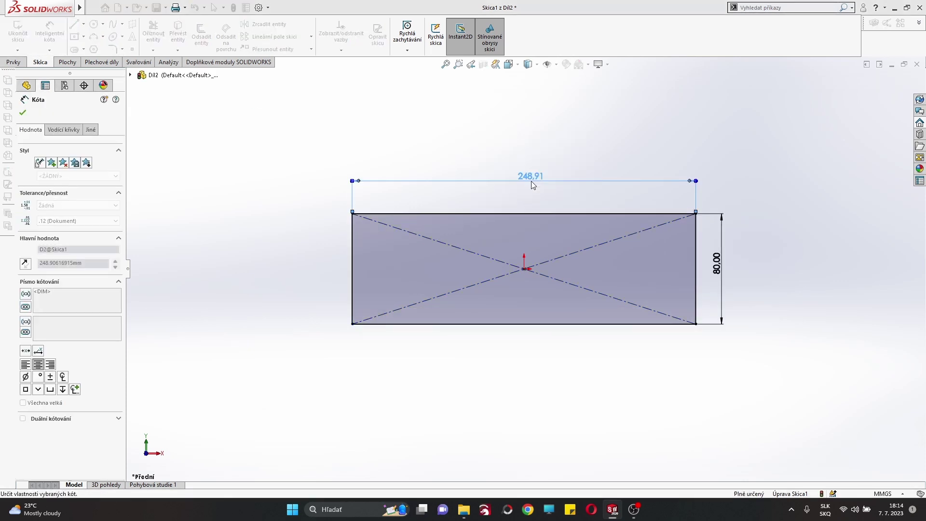
pyautogui.rightClick(462, 135)
pyautogui.click(486, 163)
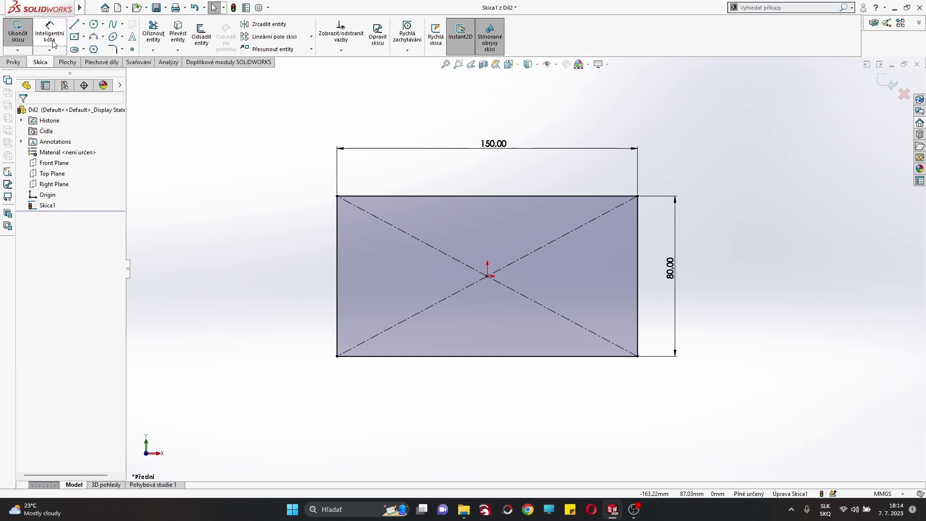
# Step: Change the width dimension to 150-6, making it 144 mm
pyautogui.doubleClick(493, 143)
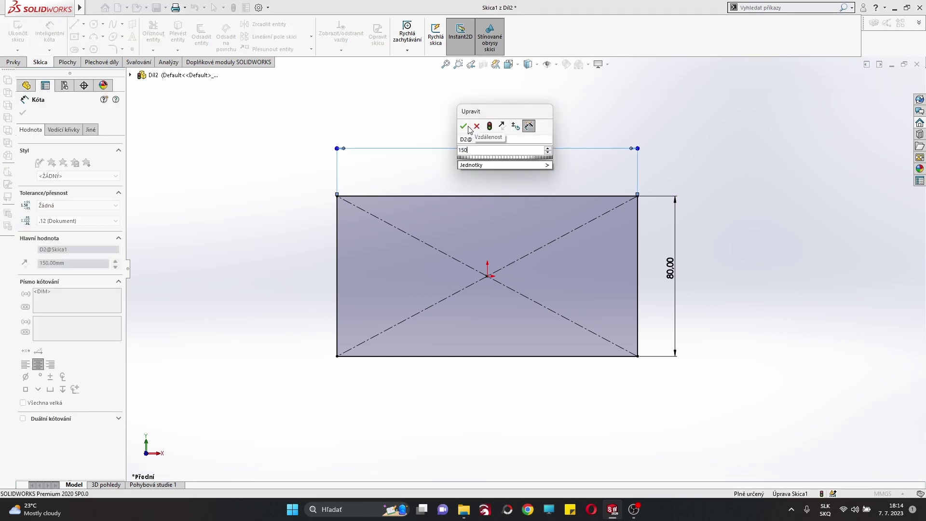
pyautogui.write('150-6')
pyautogui.click(463, 126)
pyautogui.rightClick(266, 166)
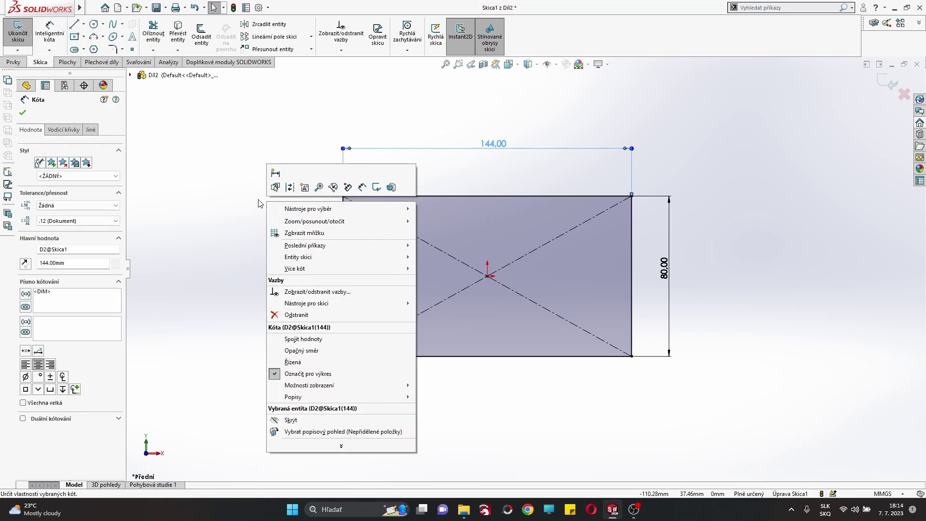
pyautogui.click(299, 192)
pyautogui.click(13, 62)
# Step: Extrude the rectangle into a 10 mm plate and sketch a small rectangle at its right edge
pyautogui.click(18, 34)
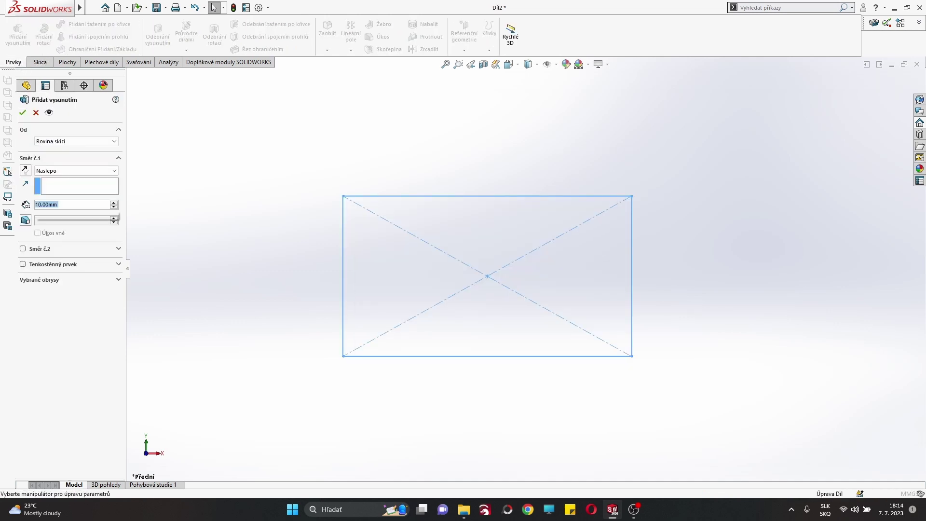
pyautogui.press('Return')
pyautogui.hotkey('ctrl', '1')
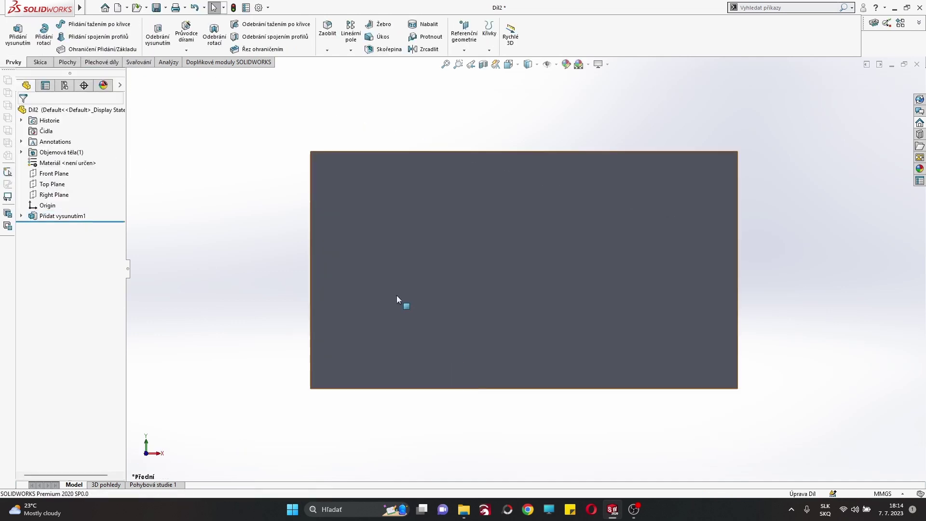
pyautogui.click(39, 62)
pyautogui.click(18, 29)
pyautogui.click(524, 270)
pyautogui.click(83, 36)
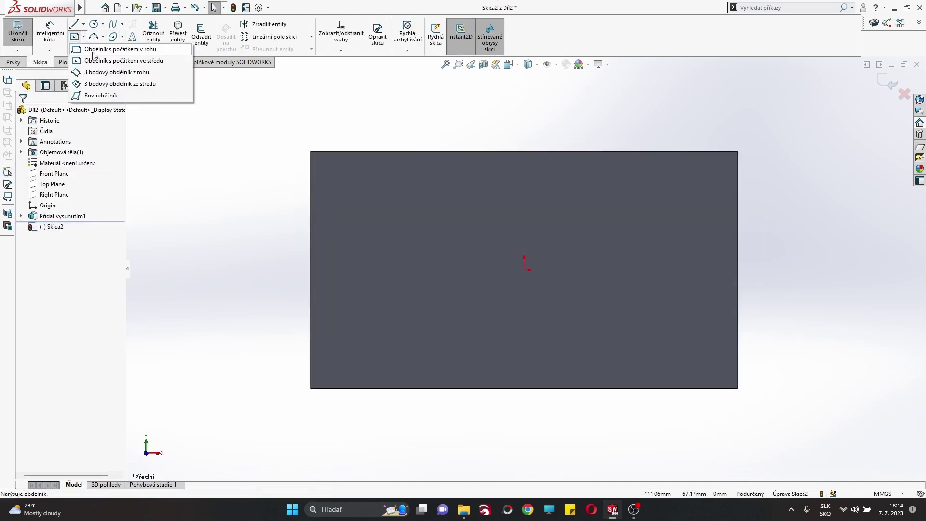
pyautogui.click(755, 309)
pyautogui.press('Escape')
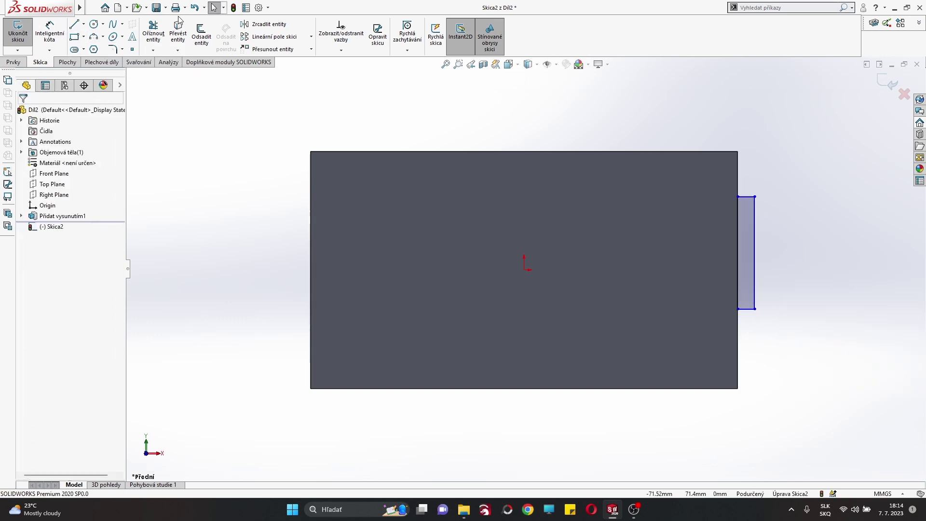
# Step: Dimension the tab rectangle 3 mm wide, 35 mm high, 22.5 mm above the plate bottom
pyautogui.click(746, 196)
pyautogui.click(778, 182)
pyautogui.write('8')
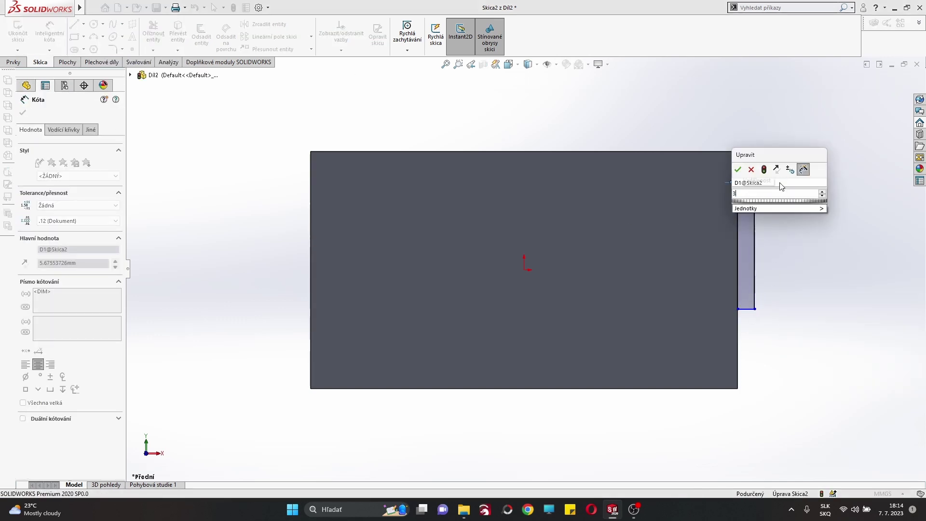
pyautogui.press('Return')
pyautogui.click(746, 231)
pyautogui.write('35')
pyautogui.press('Return')
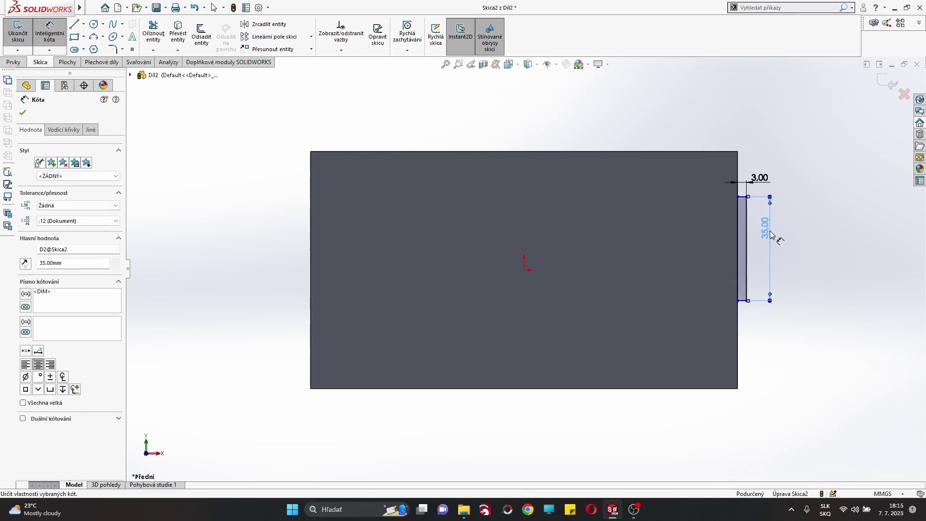
pyautogui.click(742, 302)
pyautogui.click(713, 389)
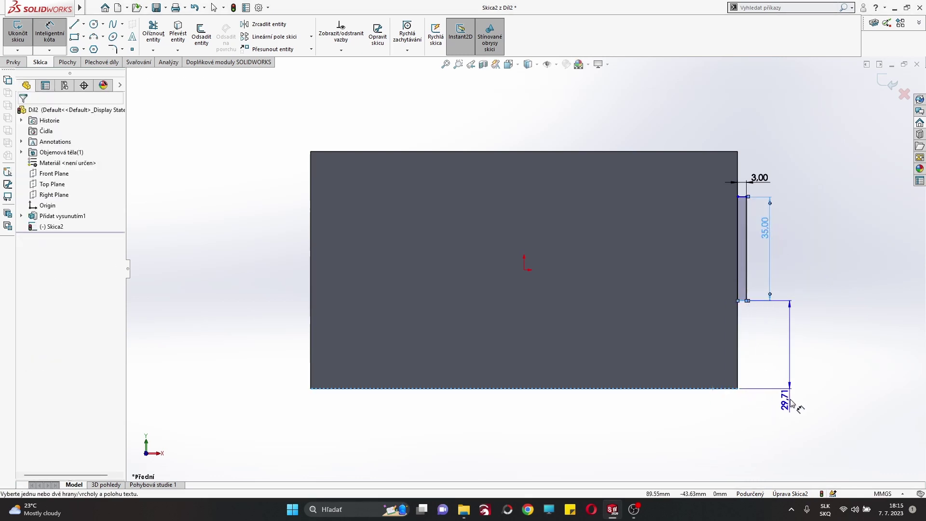
pyautogui.click(794, 406)
pyautogui.write('(80-35)/')
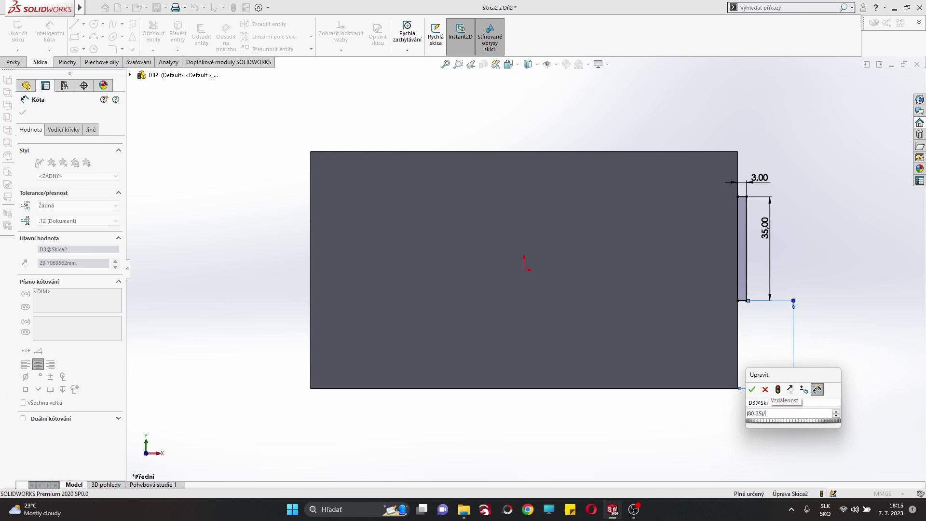
pyautogui.write('2')
pyautogui.press('Return')
pyautogui.rightClick(792, 159)
pyautogui.click(810, 187)
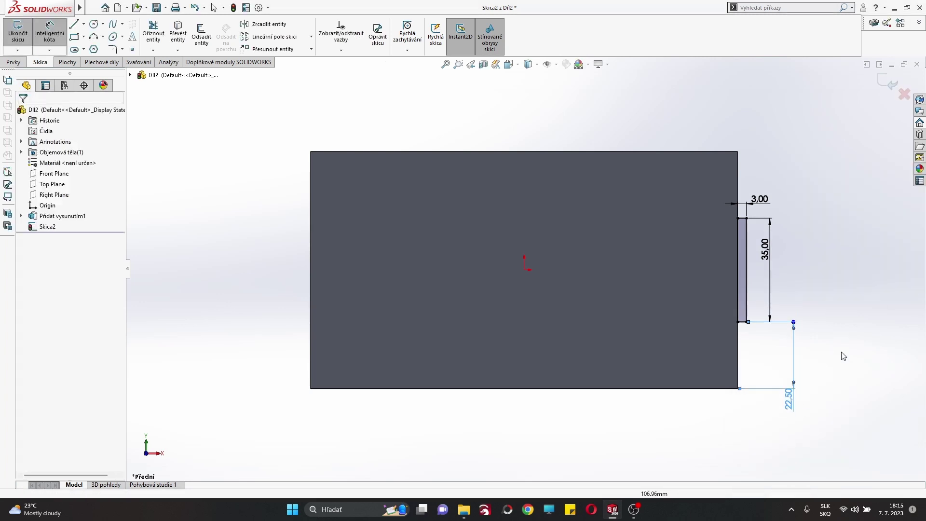
# Step: Mirror the tab rectangle onto the left edge about the Right Plane
pyautogui.moveTo(840, 354); pyautogui.dragTo(695, 212)
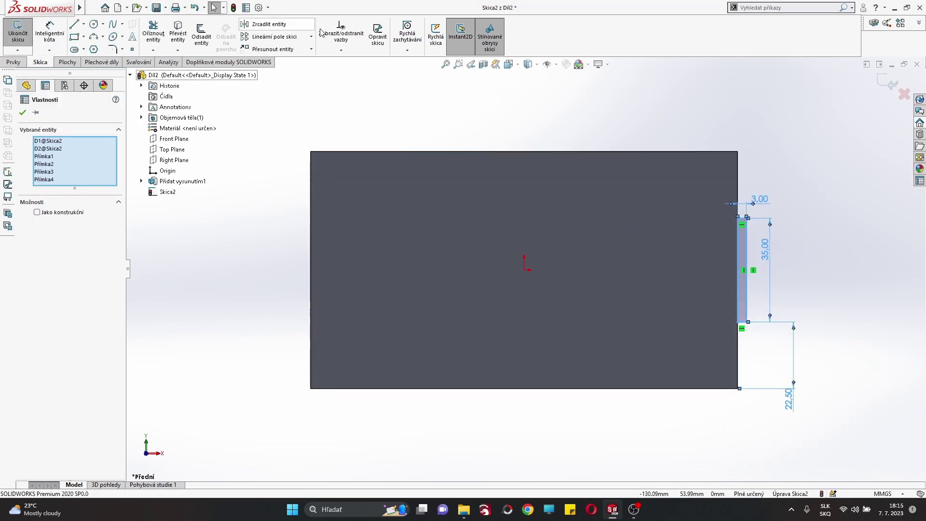
pyautogui.click(265, 24)
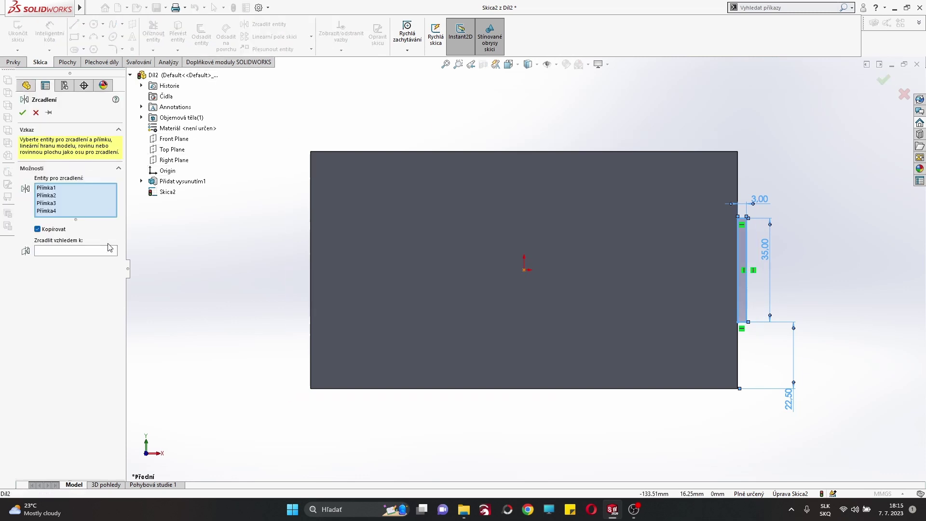
pyautogui.click(174, 159)
pyautogui.click(22, 112)
# Step: Extrude both tab rectangles 3 mm in the reversed direction, merged into the plate body
pyautogui.click(13, 62)
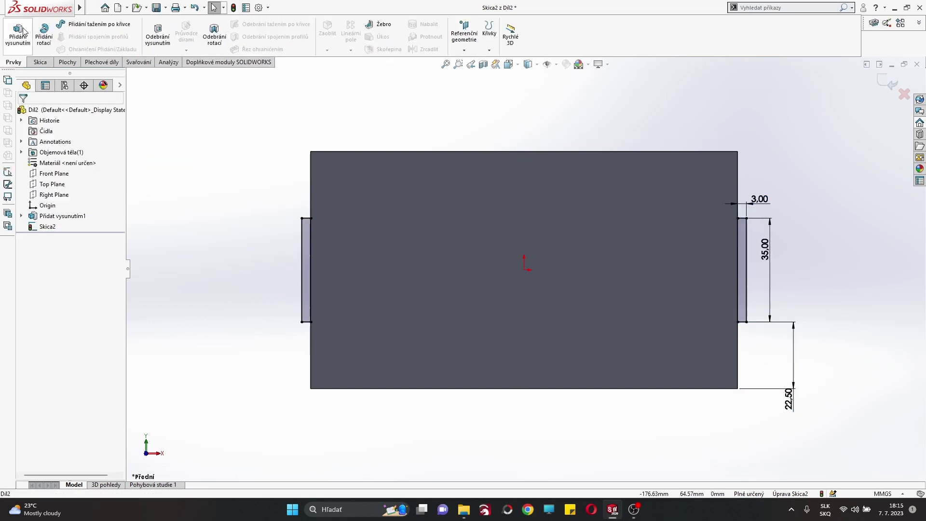
pyautogui.click(18, 33)
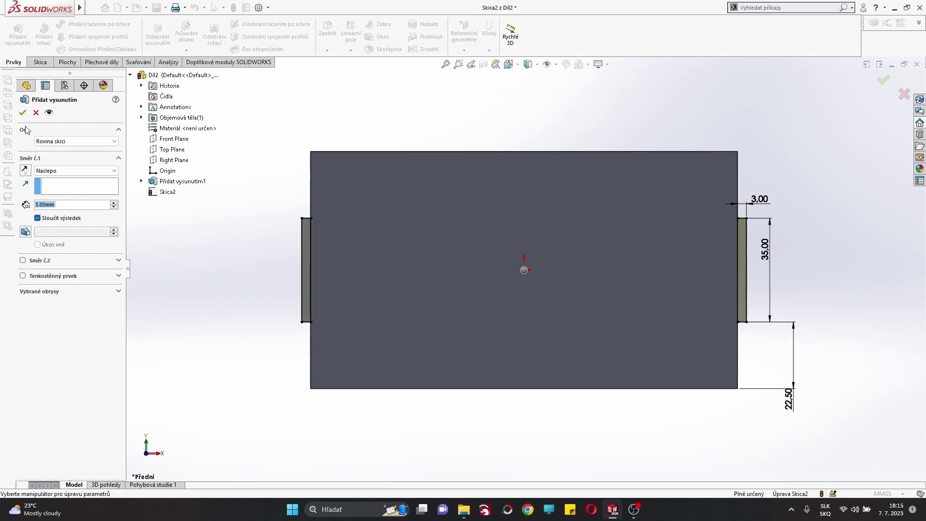
pyautogui.click(23, 113)
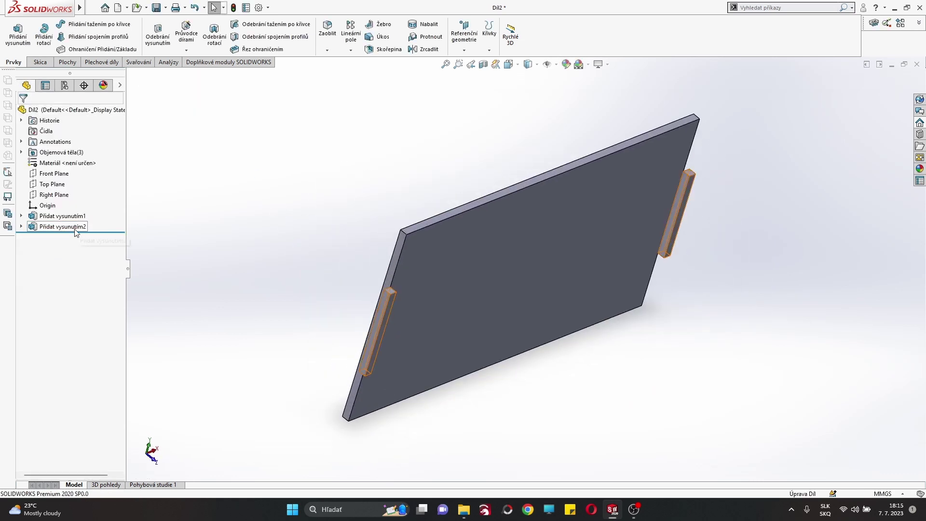
pyautogui.rightClick(75, 229)
pyautogui.click(82, 200)
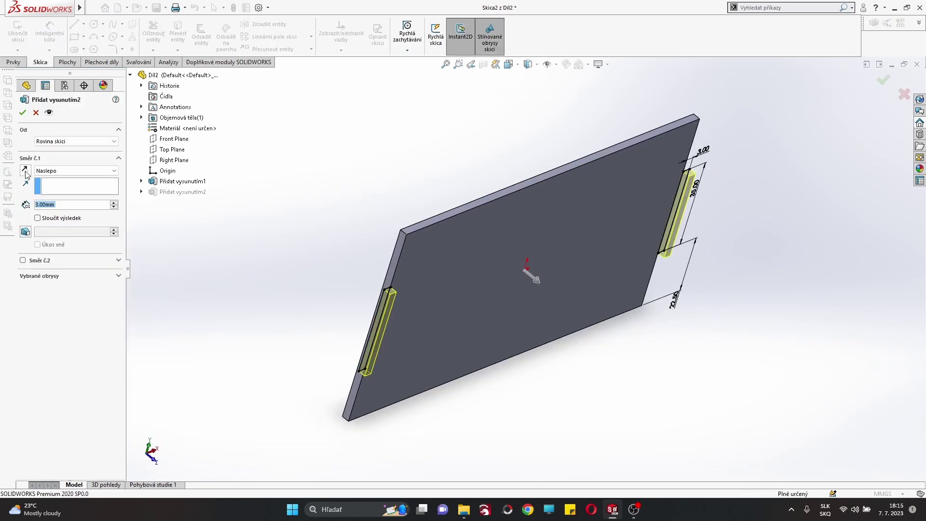
pyautogui.click(25, 172)
pyautogui.click(23, 112)
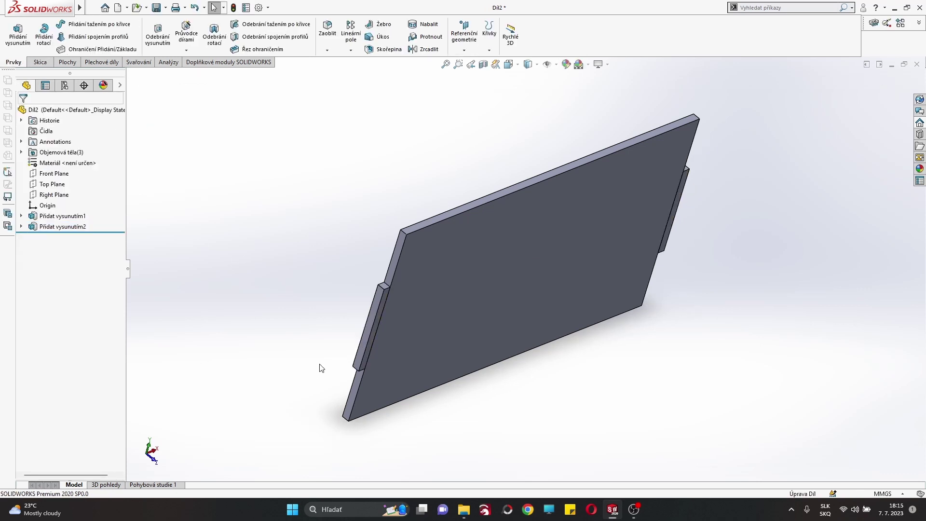
pyautogui.click(63, 226)
pyautogui.click(46, 200)
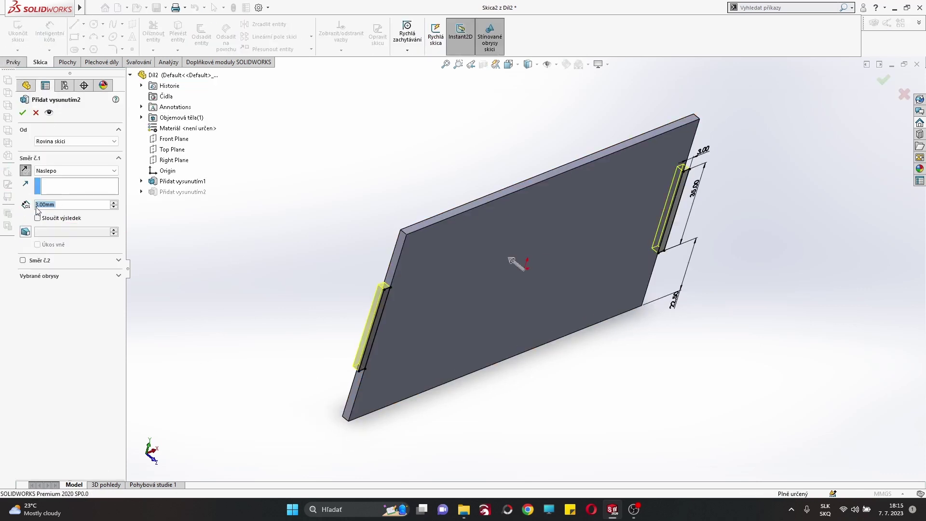
pyautogui.click(23, 112)
pyautogui.hotkey('ctrl', '1')
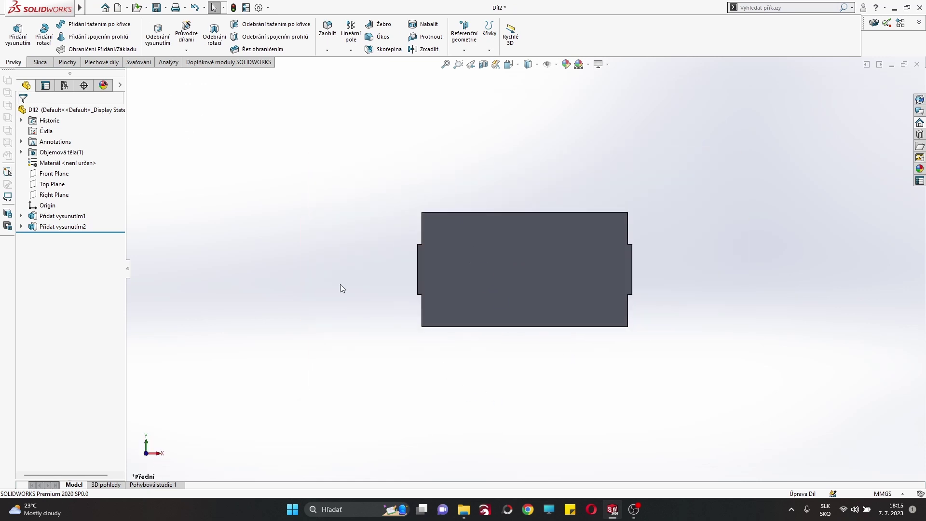
# Step: Save the plate as 'part 2' and create a new empty part
pyautogui.click(166, 8)
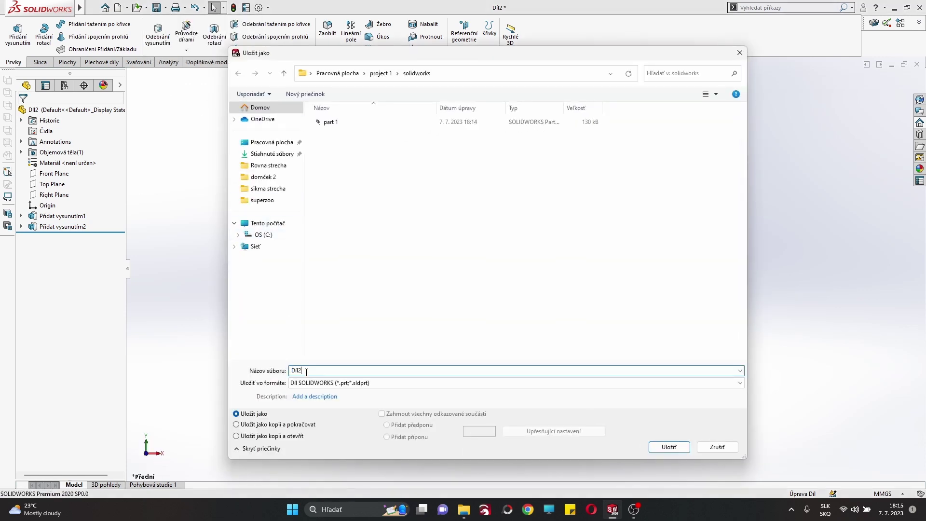
pyautogui.write('part 2')
pyautogui.click(659, 444)
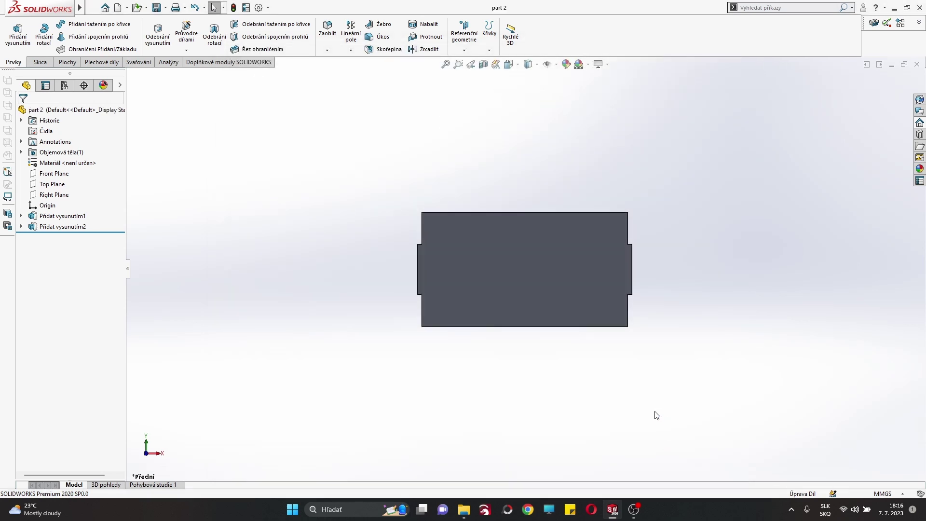
pyautogui.click(127, 8)
pyautogui.click(471, 400)
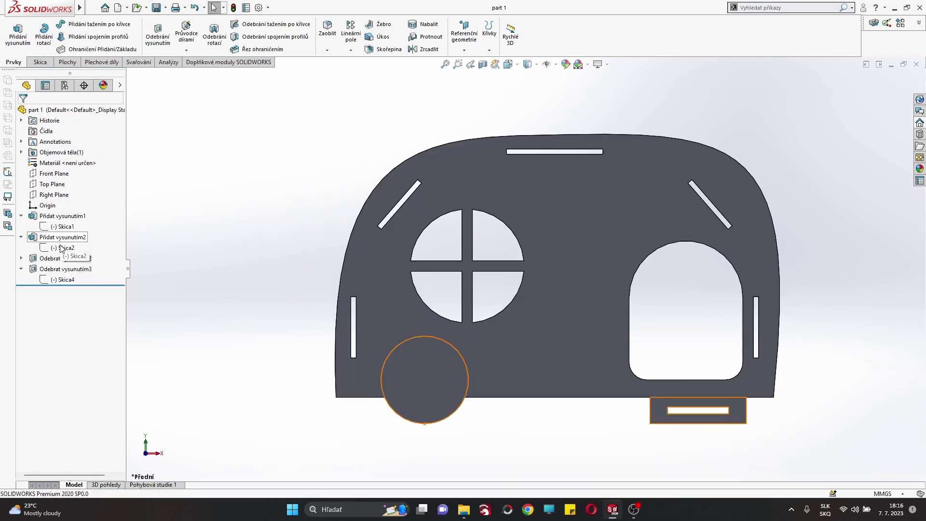
# Step: Open part 1's slot sketch Skica3 under Odebrat vysunutím2 to check its dimensions
pyautogui.click(62, 226)
pyautogui.click(66, 248)
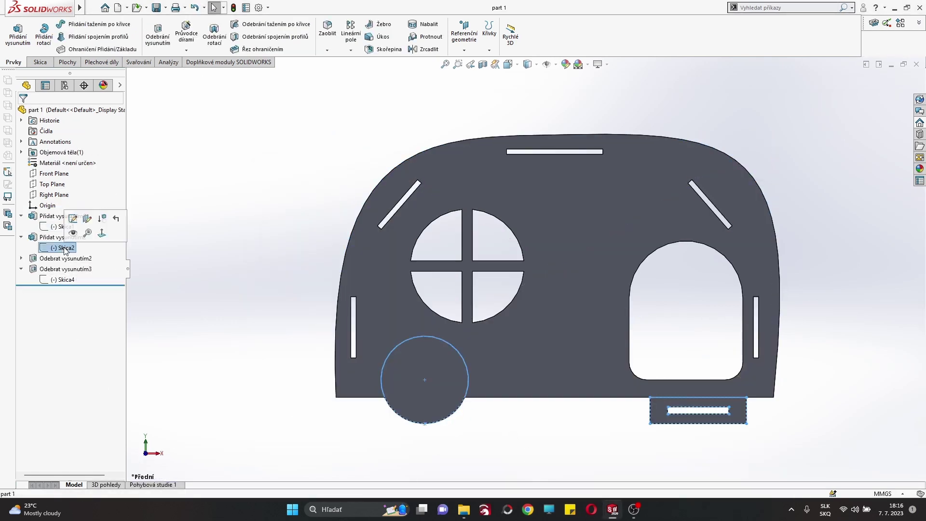
pyautogui.click(21, 258)
pyautogui.click(62, 269)
pyautogui.click(64, 238)
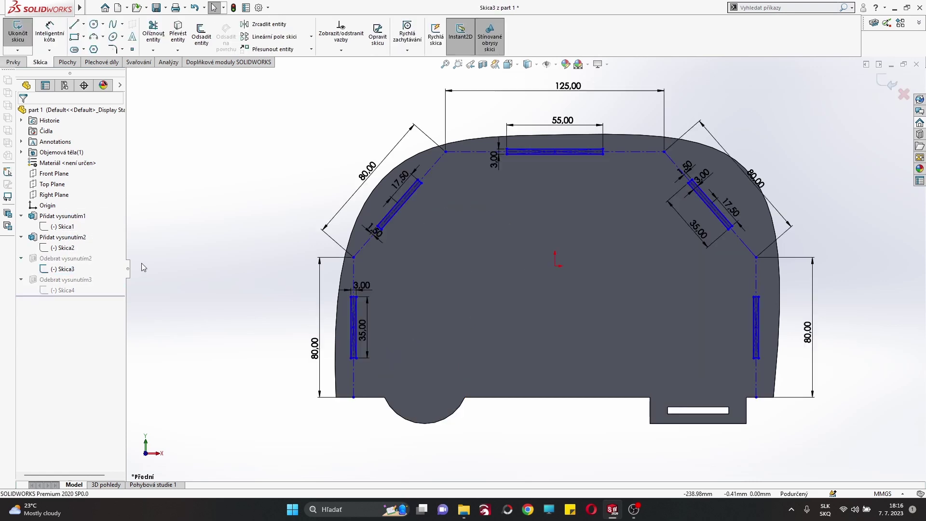
pyautogui.keyDown('ctrl'); pyautogui.moveTo(536, 64); pyautogui.dragTo(476, 160, button='middle'); pyautogui.keyUp('ctrl')
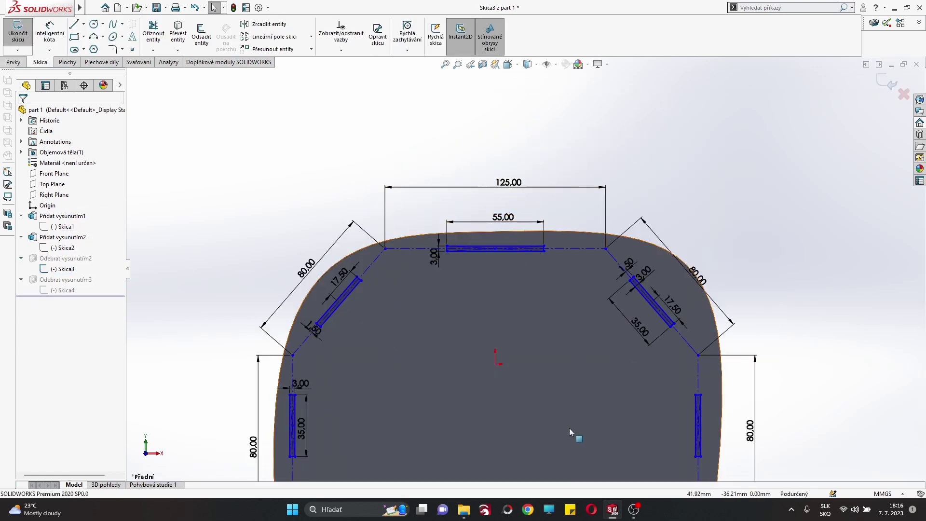
pyautogui.moveTo(611, 509)
pyautogui.click(703, 451)
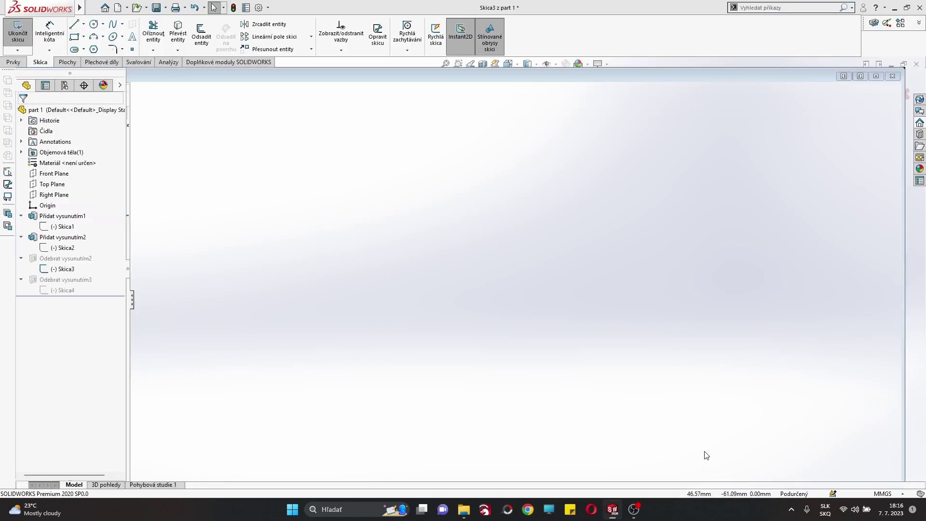
# Step: Sketch a centre rectangle from the origin on Díl3's Front Plane
pyautogui.click(53, 162)
pyautogui.click(67, 149)
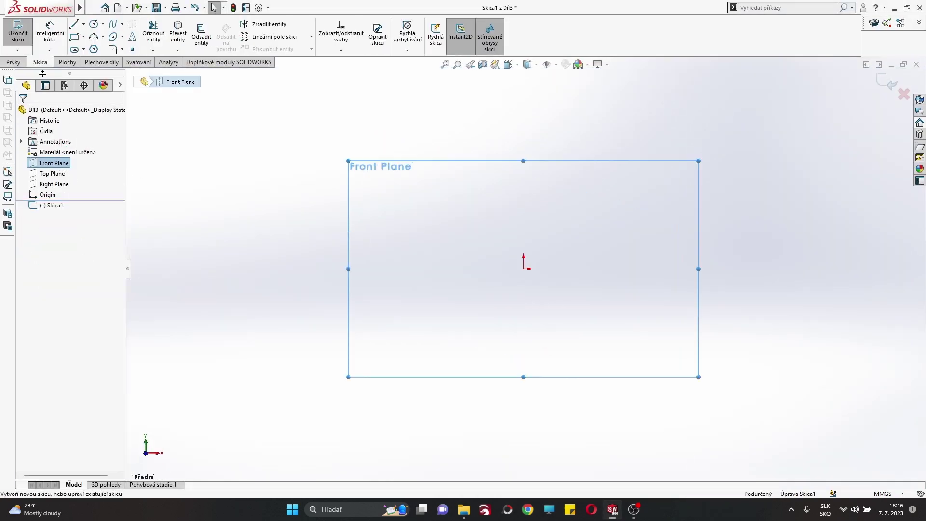
pyautogui.click(83, 37)
pyautogui.click(101, 59)
pyautogui.click(523, 268)
pyautogui.click(398, 335)
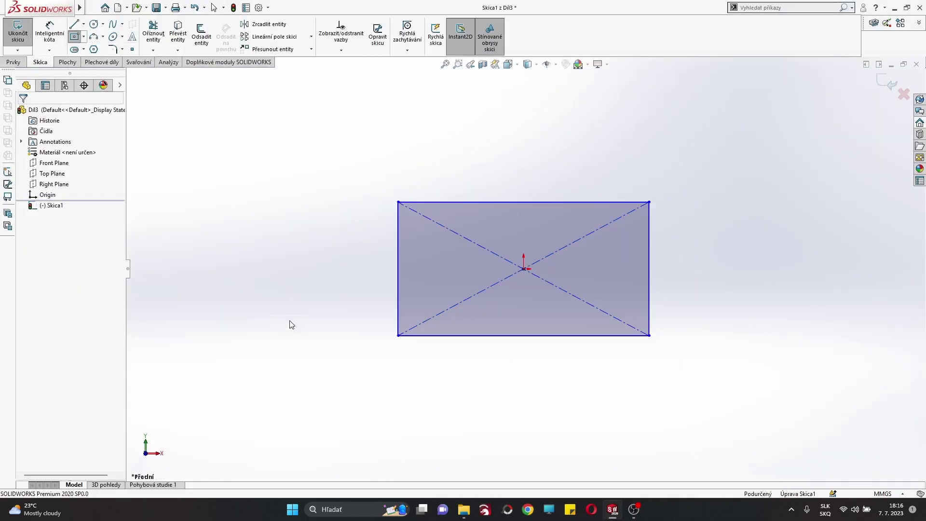
# Step: Dimension the rectangle 144 mm high and 122 mm wide
pyautogui.click(398, 278)
pyautogui.click(361, 280)
pyautogui.write('122')
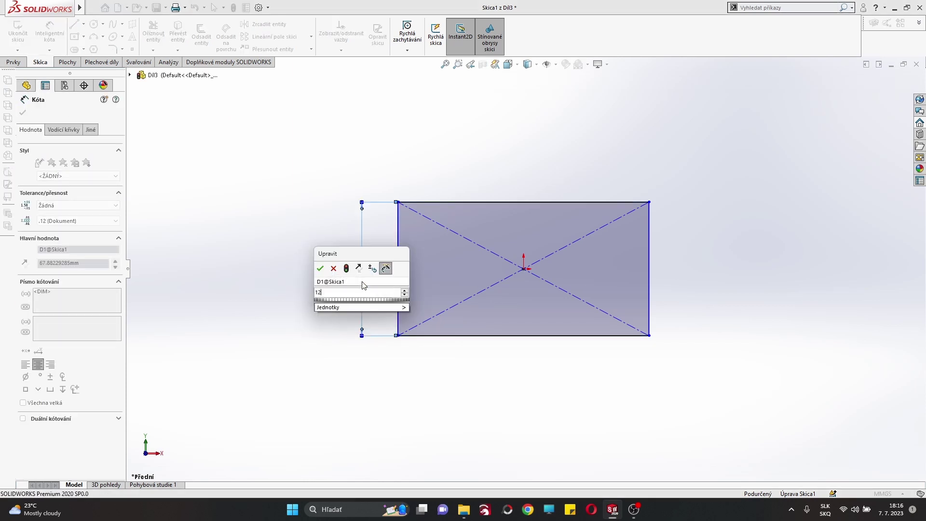
pyautogui.press('BackSpace')
pyautogui.press('BackSpace')
pyautogui.write('5')
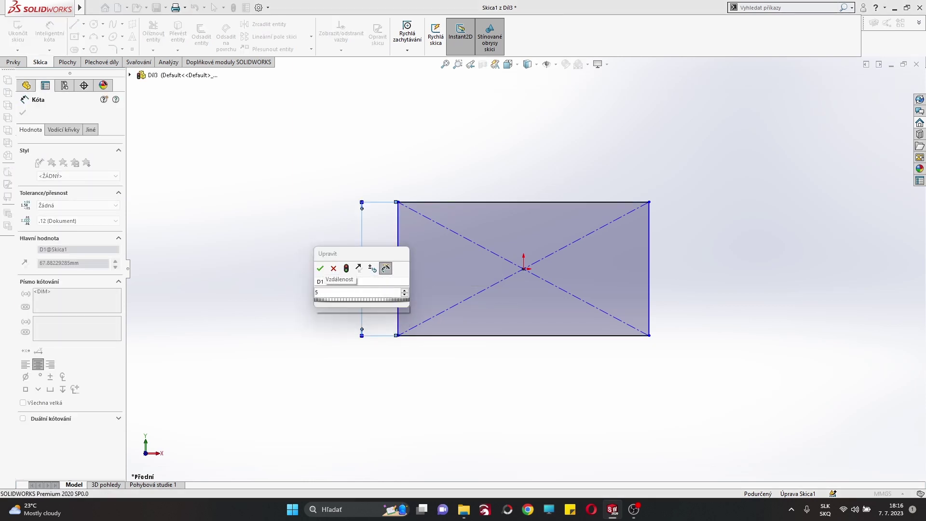
pyautogui.write('150')
pyautogui.press('Return')
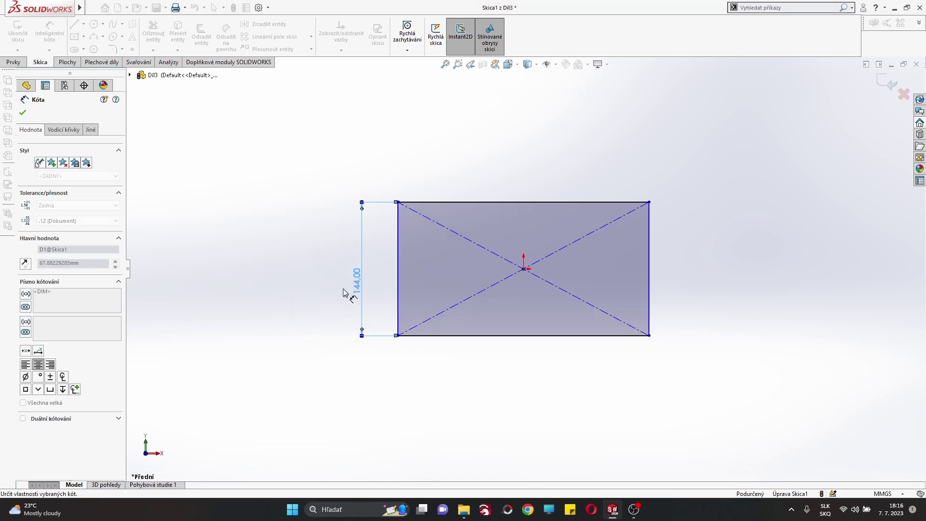
pyautogui.click(570, 202)
pyautogui.click(532, 175)
pyautogui.write('122')
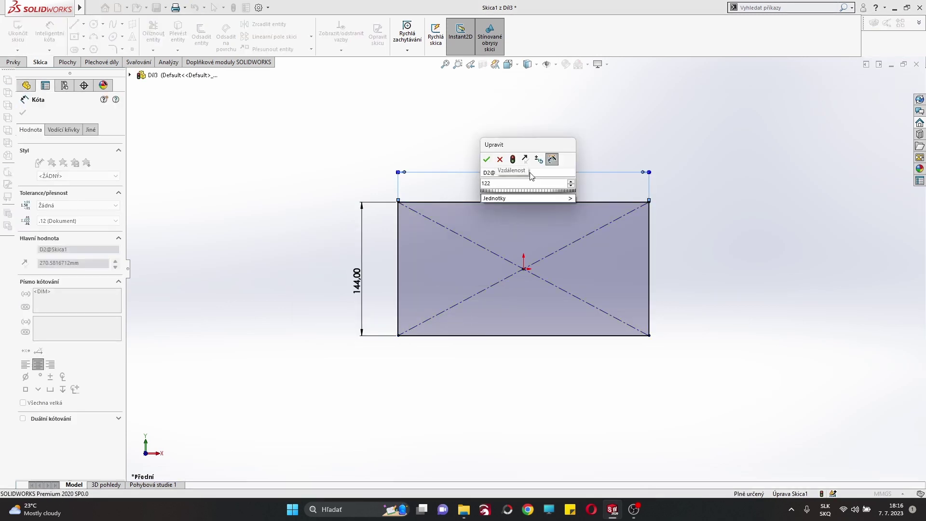
pyautogui.press('Return')
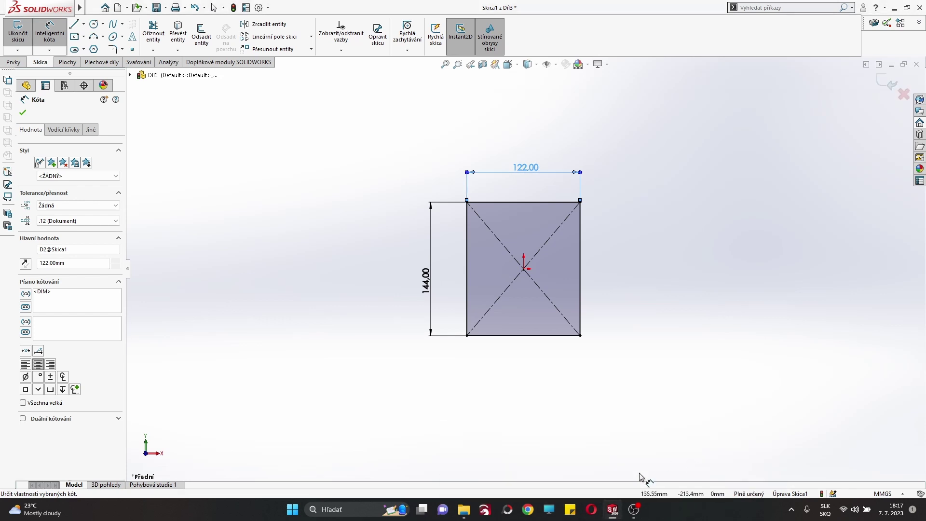
# Step: Check part 1's width, then correct the rectangle width to 125 mm
pyautogui.moveTo(612, 510)
pyautogui.click(514, 458)
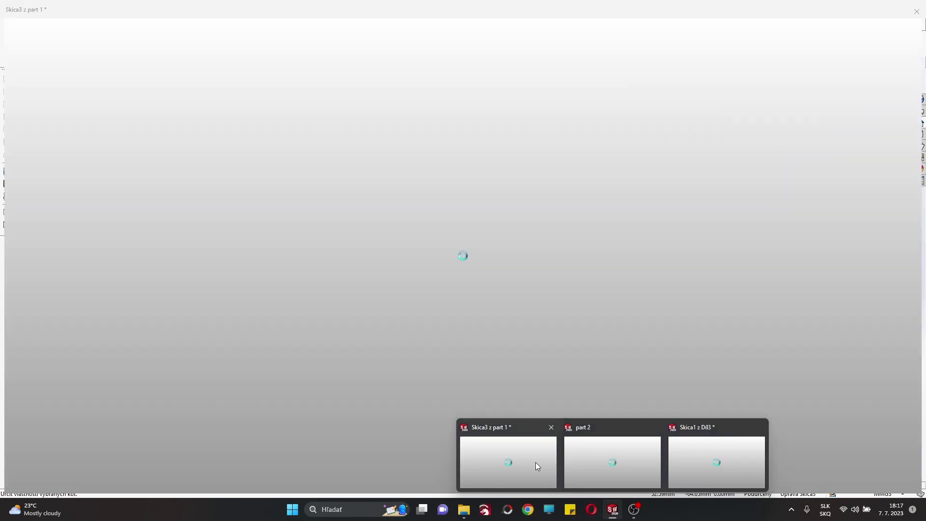
pyautogui.click(706, 444)
pyautogui.doubleClick(532, 167)
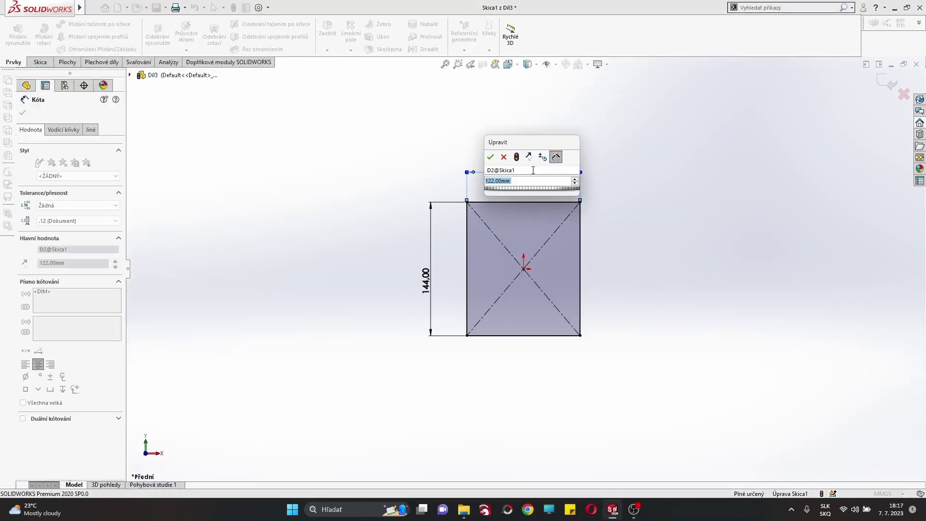
pyautogui.write('125')
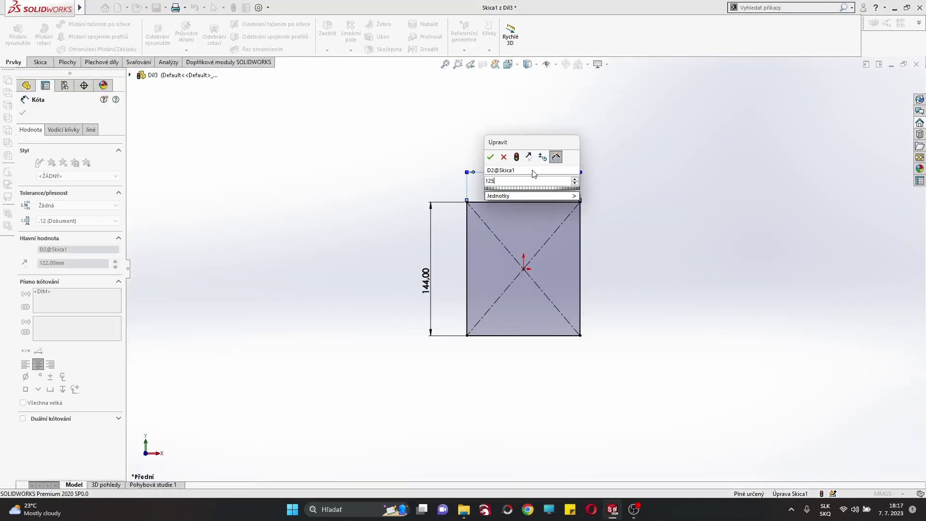
pyautogui.press('Return')
pyautogui.scroll(-3, 497, 302)
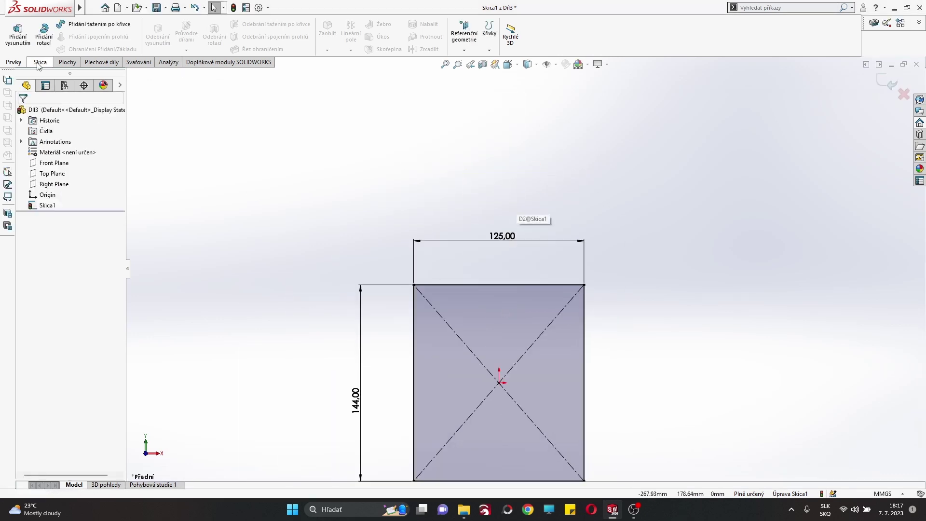
# Step: Extrude the rectangle into a 3 mm plate and start a sketch on its front face
pyautogui.click(19, 34)
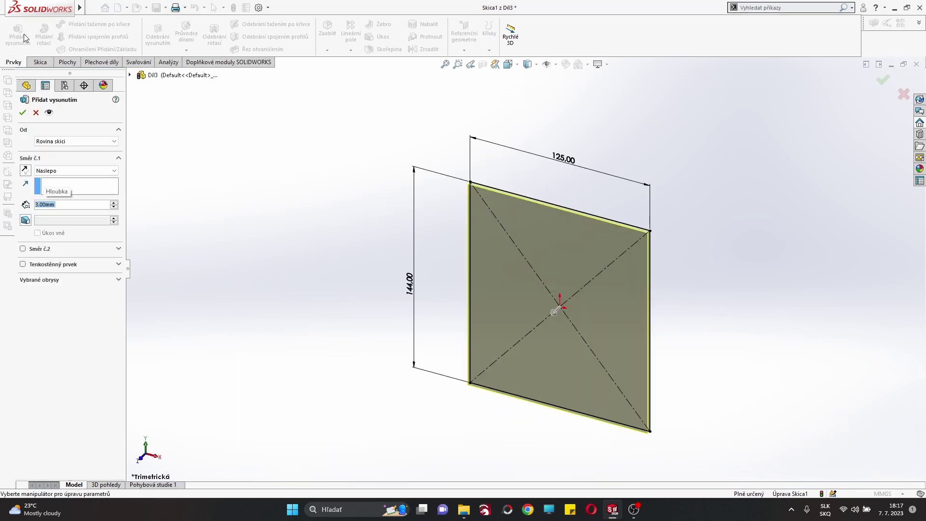
pyautogui.press('Return')
pyautogui.hotkey('ctrl', '1')
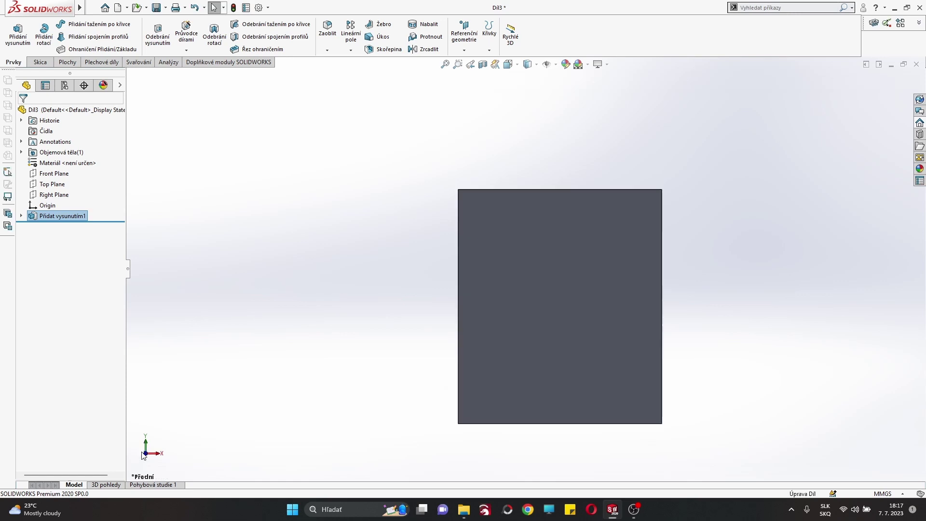
pyautogui.click(46, 63)
pyautogui.click(18, 32)
# Step: Draw a corner rectangle for the tab on the plate's top edge
pyautogui.click(537, 255)
pyautogui.click(84, 37)
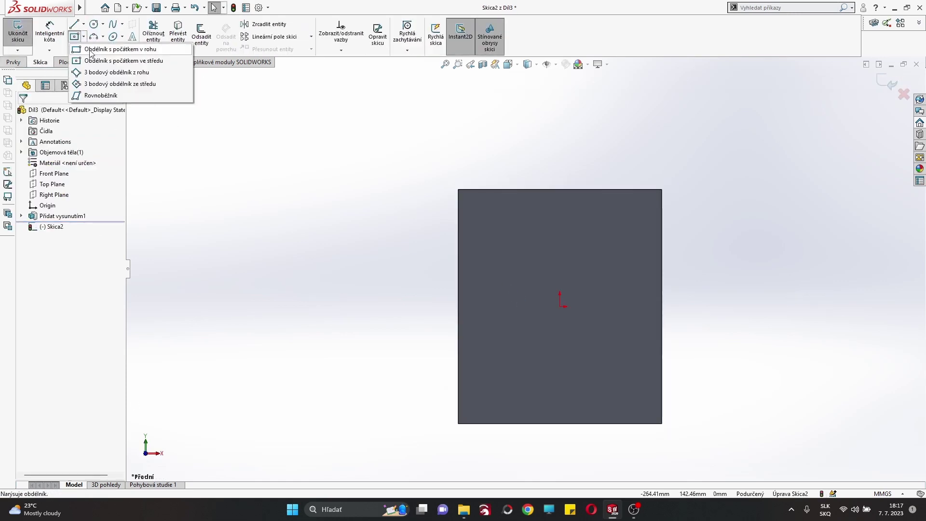
pyautogui.click(110, 48)
pyautogui.click(600, 189)
pyautogui.click(508, 169)
pyautogui.rightClick(507, 179)
pyautogui.click(433, 182)
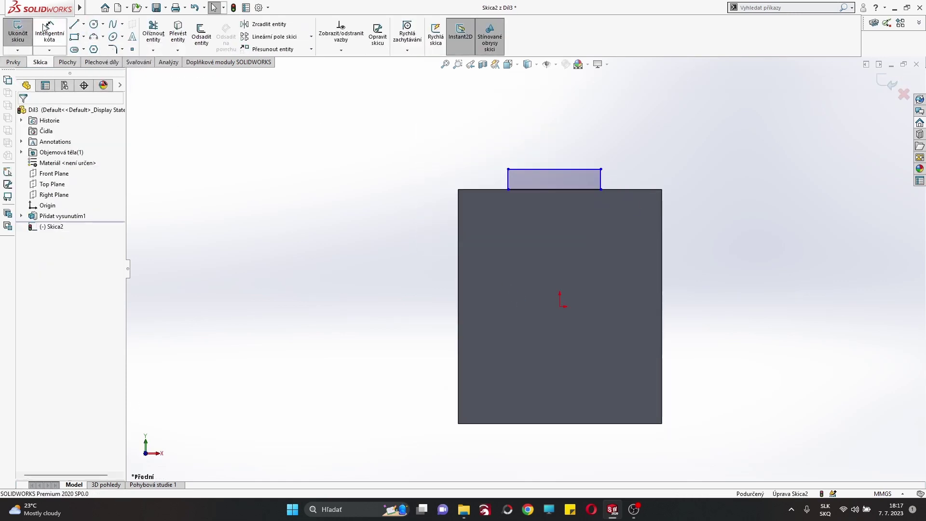
# Step: Dimension the tab rectangle 3 mm high and 55 mm wide
pyautogui.click(507, 180)
pyautogui.click(484, 145)
pyautogui.write('3.00mm')
pyautogui.press('Return')
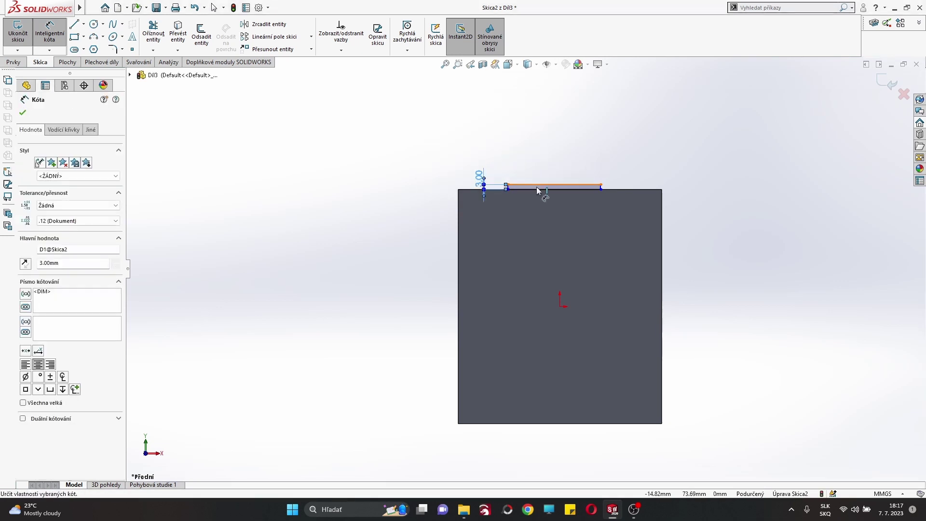
pyautogui.click(538, 185)
pyautogui.click(547, 163)
pyautogui.press('Return')
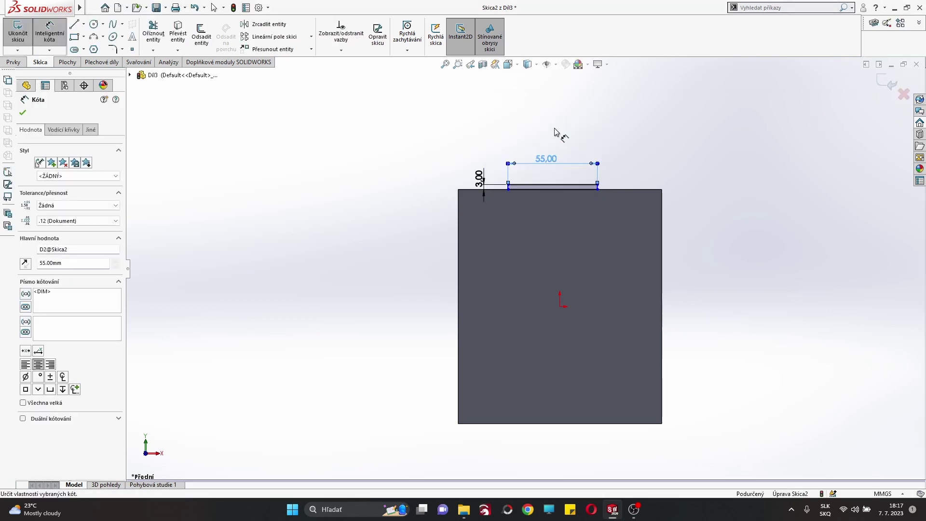
pyautogui.rightClick(553, 110)
pyautogui.click(578, 139)
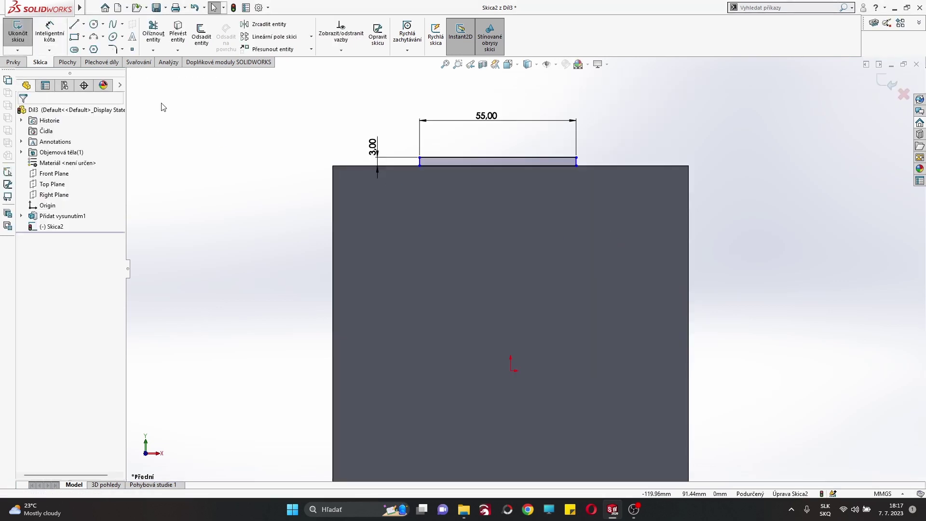
# Step: Centre the tab by dimensioning its right edge 55/2 (27.50) from the origin
pyautogui.click(511, 370)
pyautogui.click(575, 163)
pyautogui.click(568, 220)
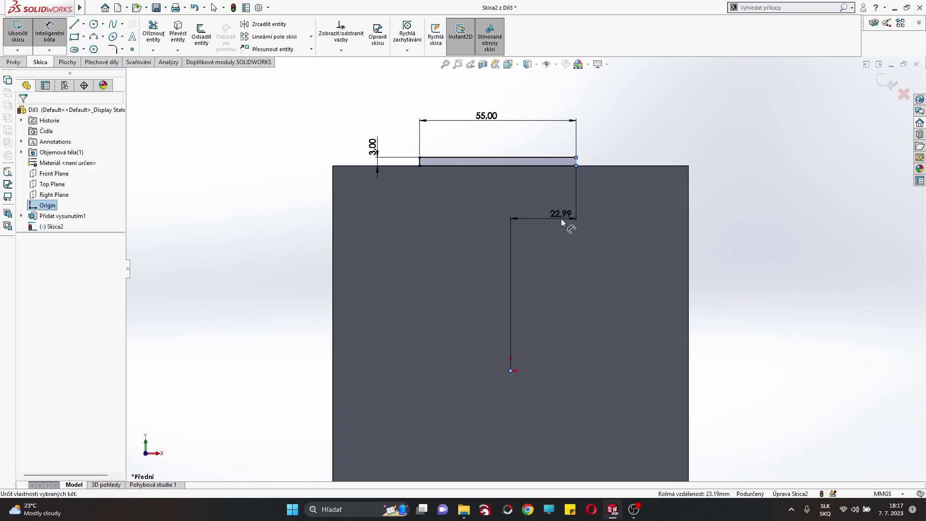
pyautogui.write('55/2')
pyautogui.press('Return')
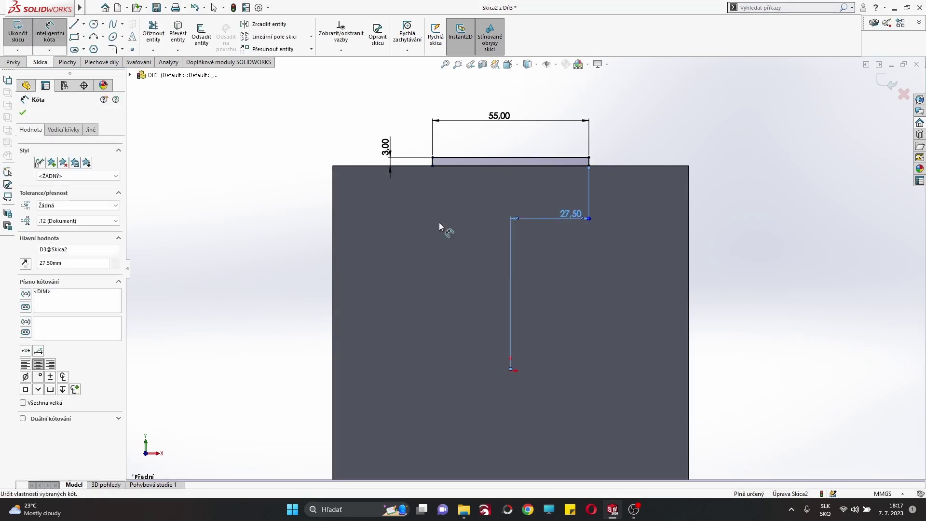
# Step: Mirror the four tab lines about the Top Plane onto the bottom edge
pyautogui.rightClick(250, 110)
pyautogui.click(275, 151)
pyautogui.moveTo(655, 183); pyautogui.dragTo(298, 112)
pyautogui.click(269, 23)
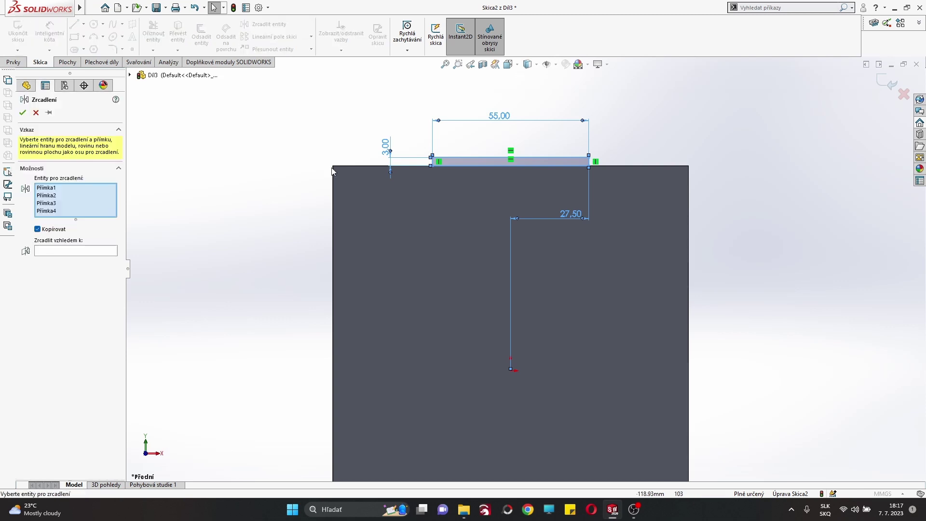
pyautogui.press('z')
pyautogui.press('z')
pyautogui.press('z')
pyautogui.click(57, 251)
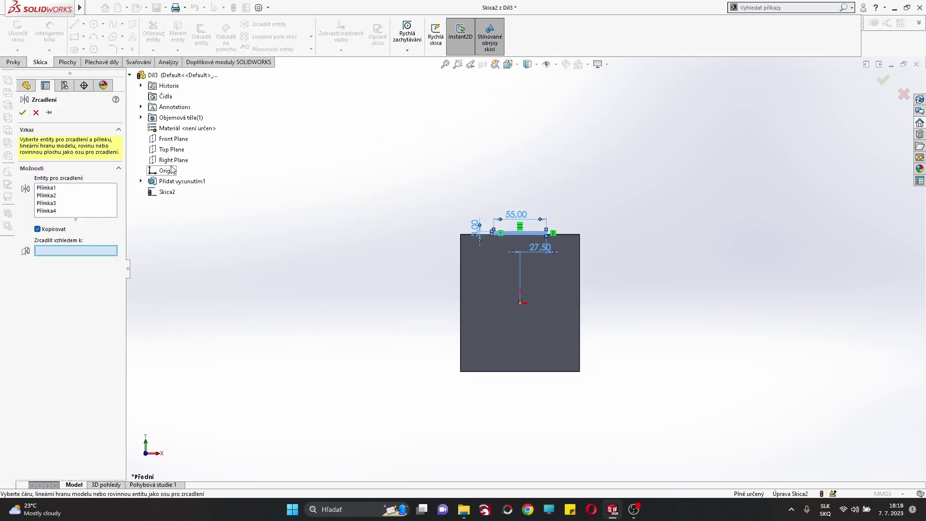
pyautogui.click(171, 149)
pyautogui.click(22, 113)
# Step: Extrude both tabs 3 mm in the reversed direction
pyautogui.click(13, 62)
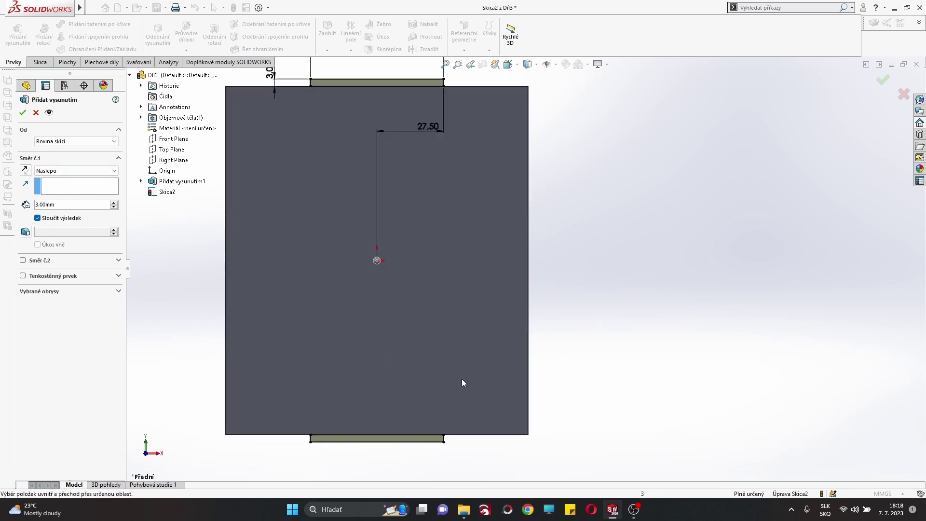
pyautogui.click(25, 171)
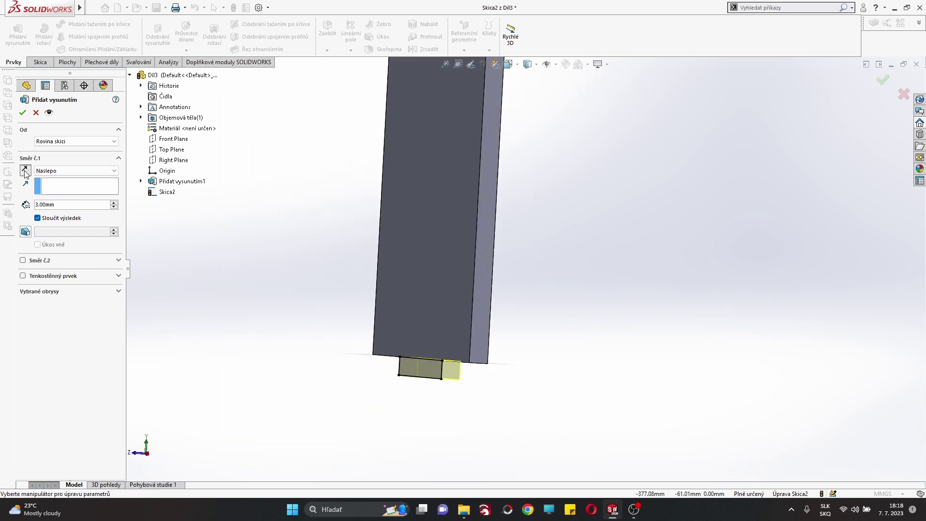
pyautogui.click(22, 112)
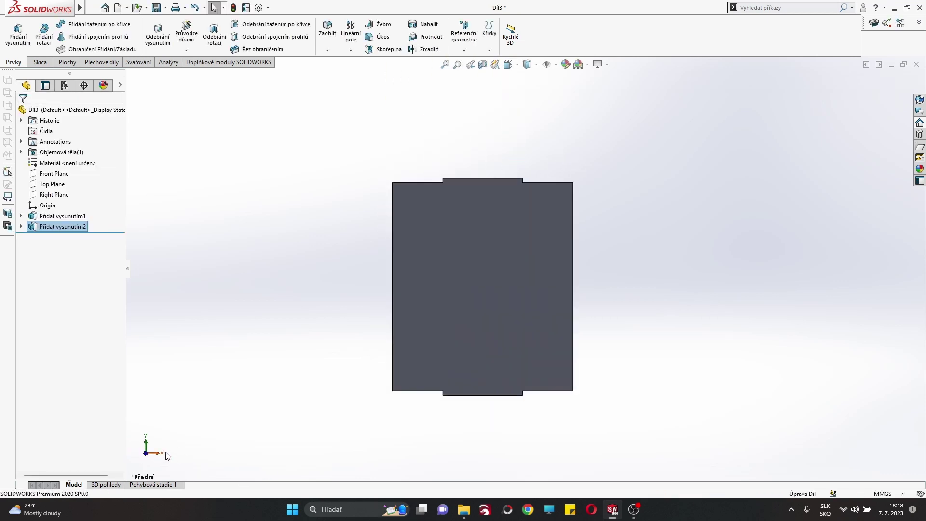
# Step: Save the tabbed plate under the new file name 'par3' with Save As
pyautogui.click(126, 9)
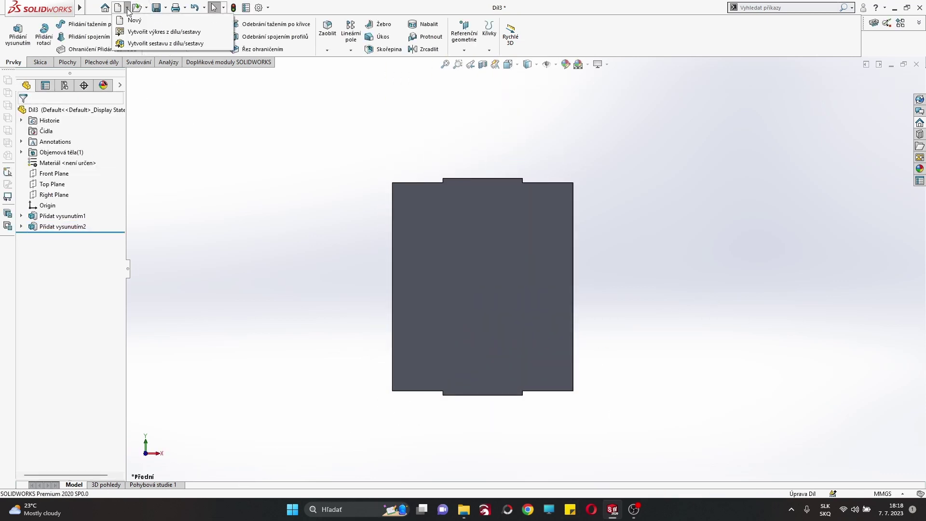
pyautogui.click(148, 43)
pyautogui.click(521, 315)
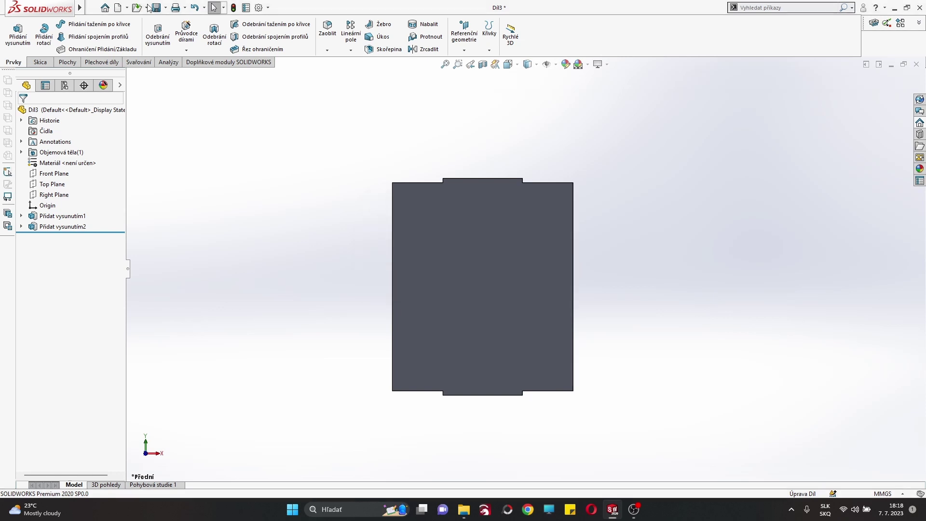
pyautogui.click(166, 8)
pyautogui.click(178, 29)
pyautogui.write('par')
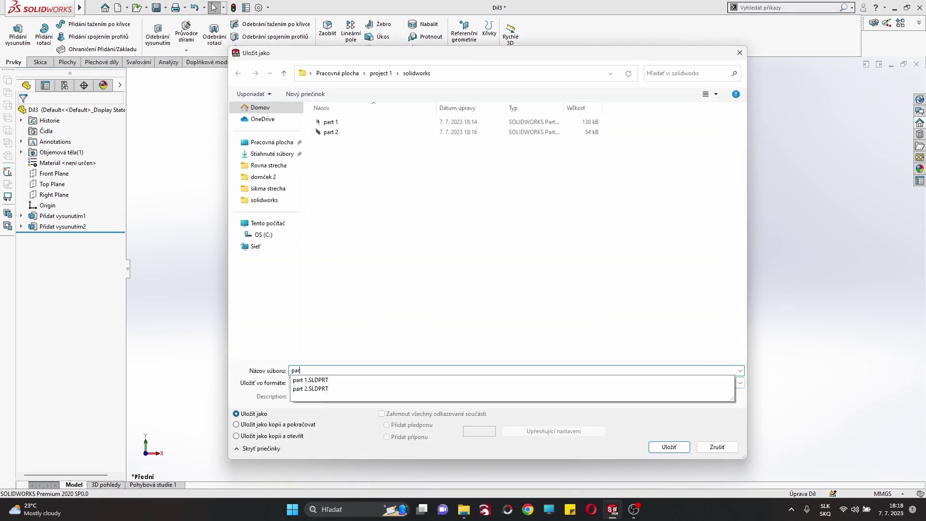
pyautogui.write('3')
pyautogui.click(669, 446)
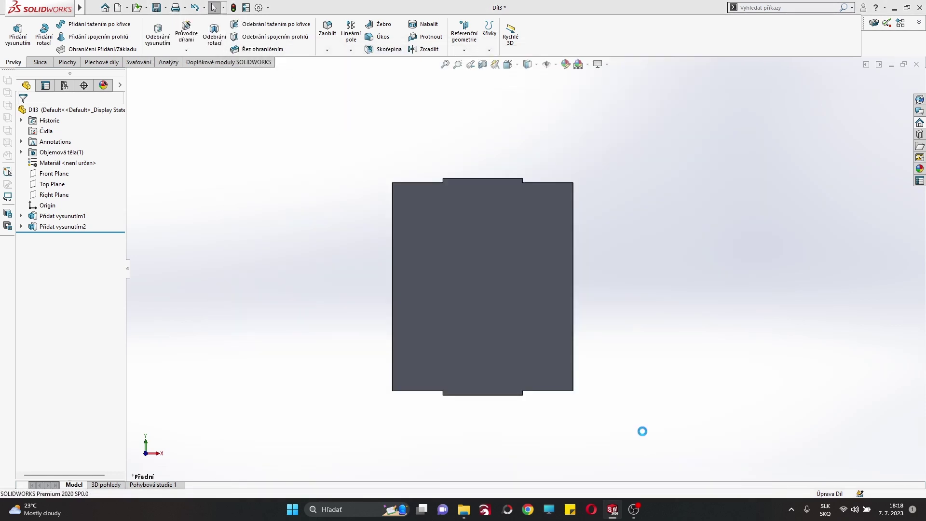
pyautogui.click(166, 8)
pyautogui.moveTo(117, 8)
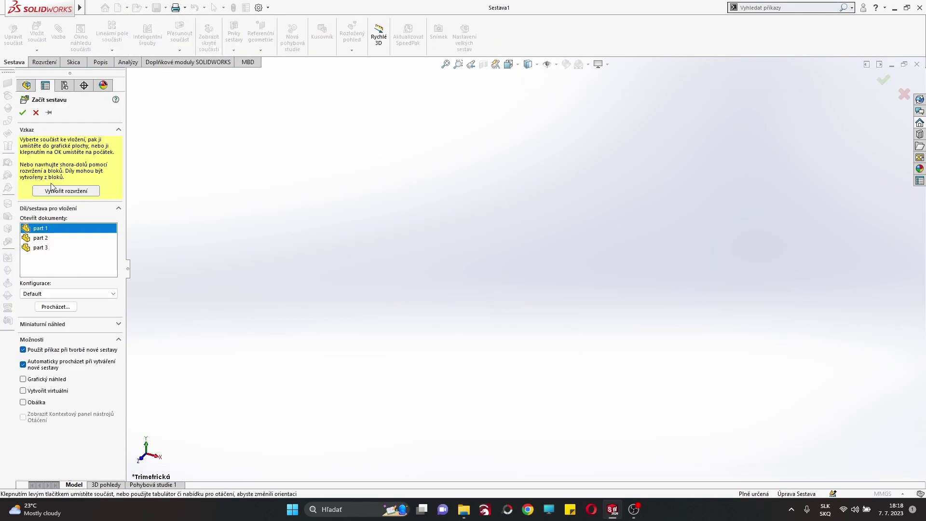
# Step: Place part 1 in the new assembly, rebuild it, and view it from the front
pyautogui.click(468, 319)
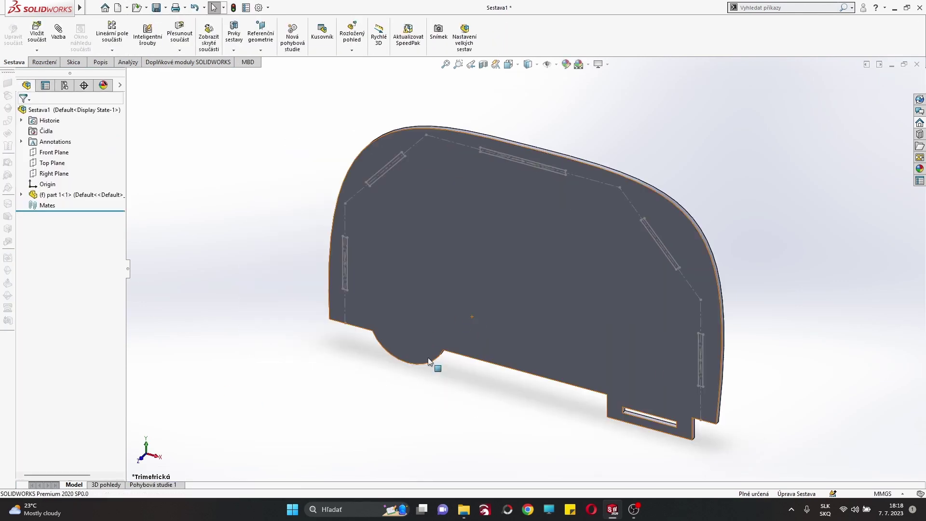
pyautogui.click(473, 456)
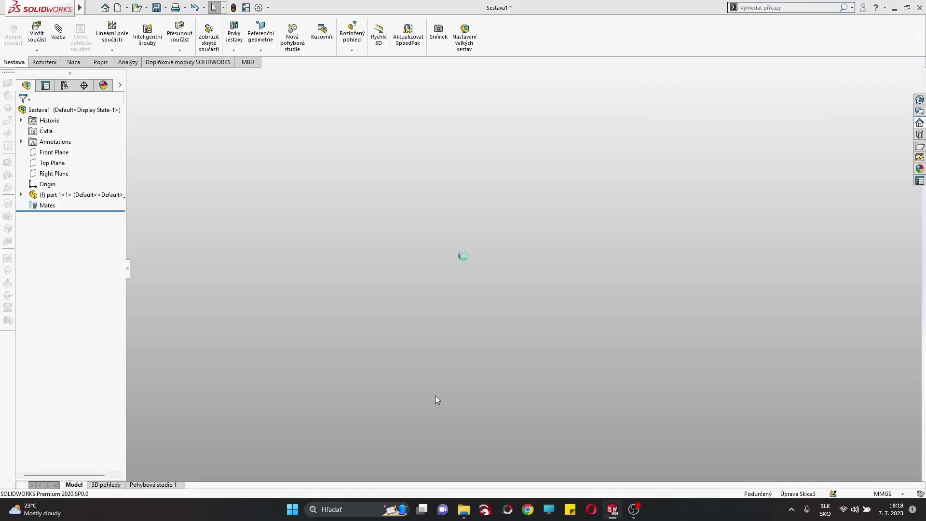
pyautogui.click(40, 63)
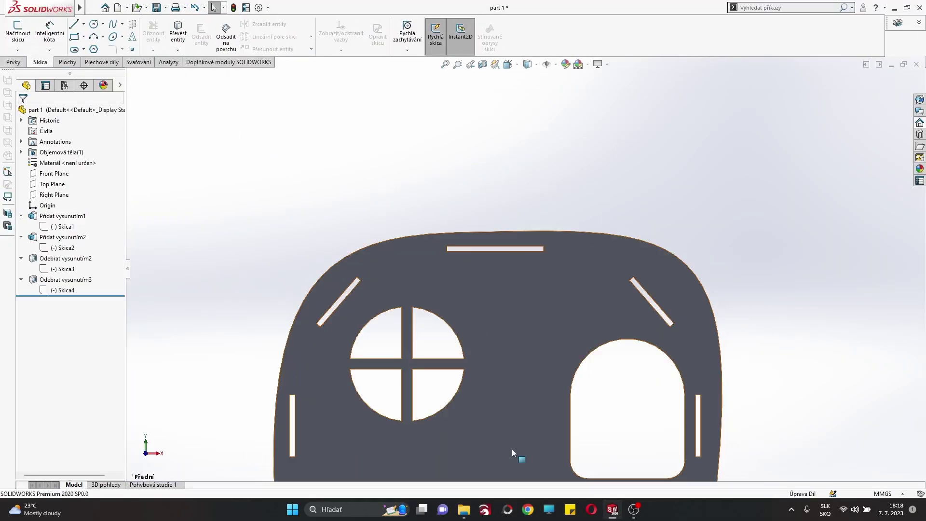
pyautogui.click(646, 425)
pyautogui.press('Return')
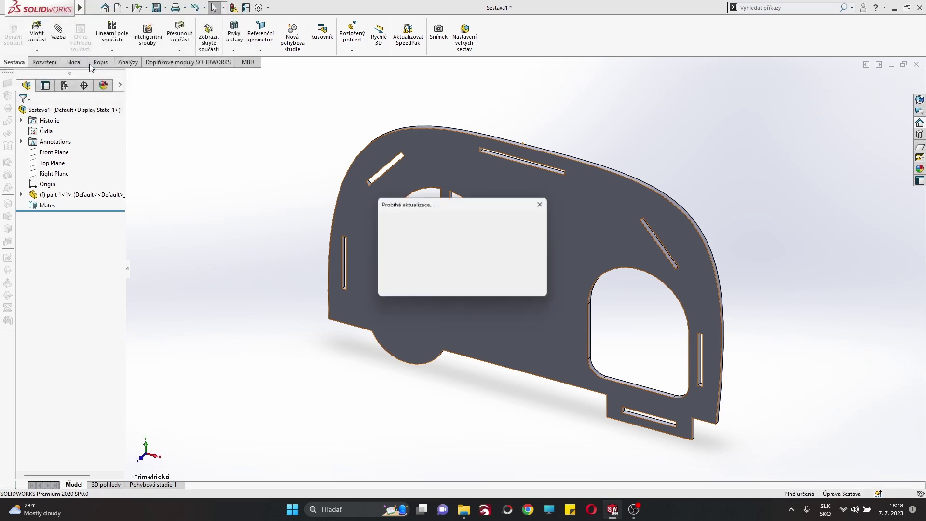
pyautogui.hotkey('ctrl', '1')
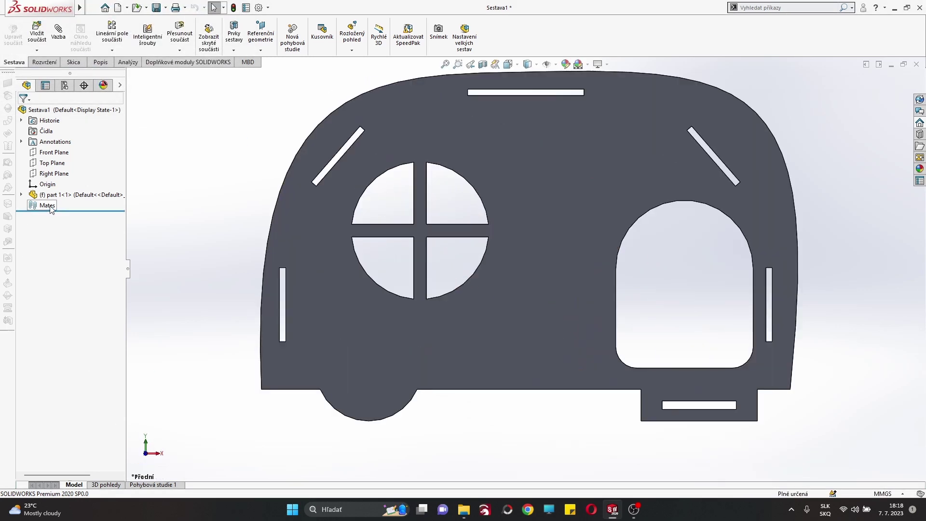
# Step: Float part 1 so it can be mated
pyautogui.click(72, 194)
pyautogui.rightClick(72, 194)
pyautogui.click(74, 302)
pyautogui.scroll(3, 526, 268)
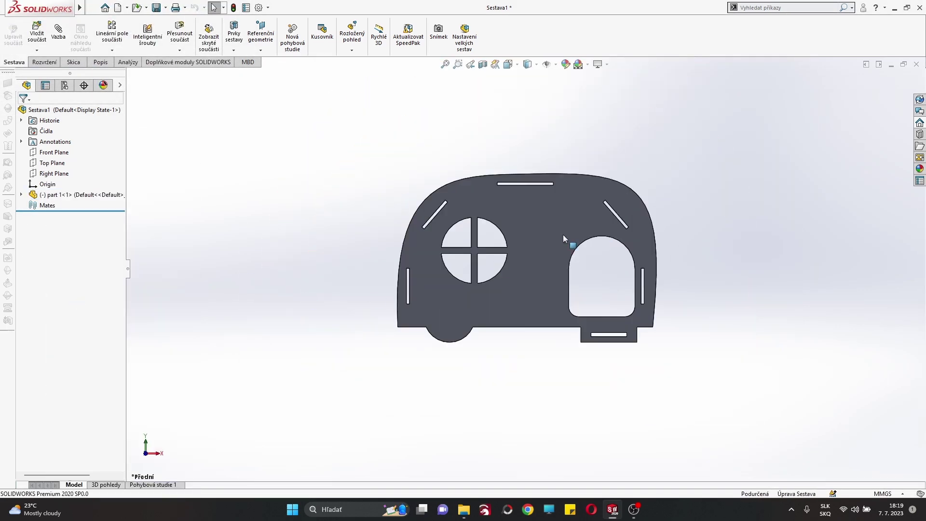
pyautogui.scroll(-2, 563, 237)
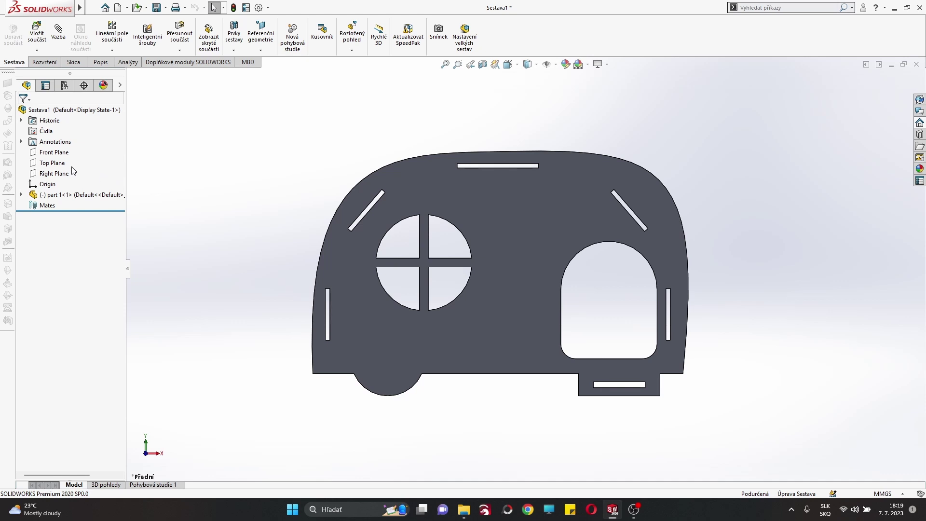
# Step: Mate part 1's Front Plane coincident with the assembly's Front Plane
pyautogui.click(53, 153)
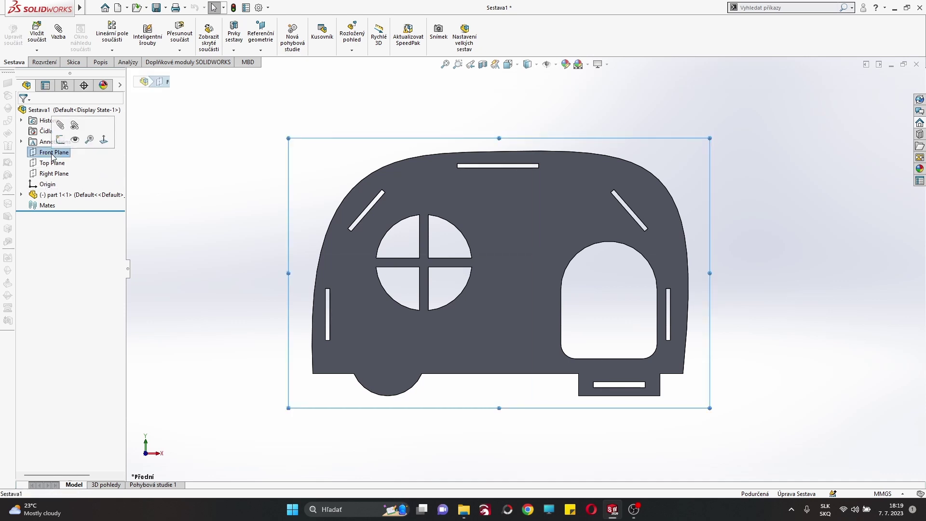
pyautogui.click(58, 34)
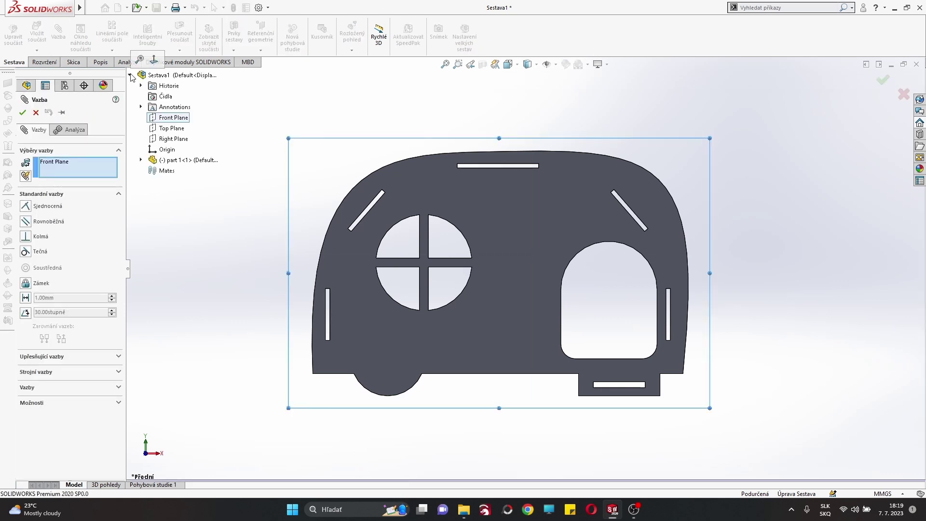
pyautogui.click(141, 160)
pyautogui.click(185, 224)
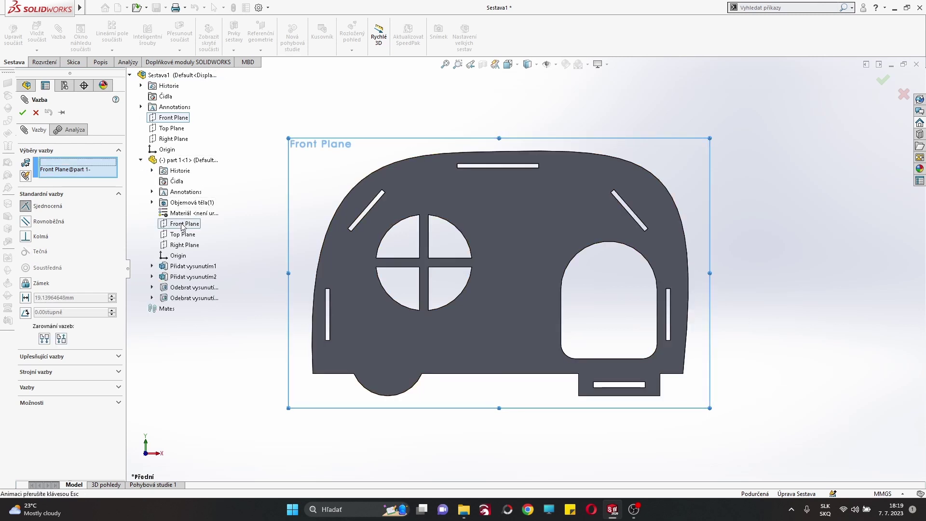
pyautogui.click(23, 113)
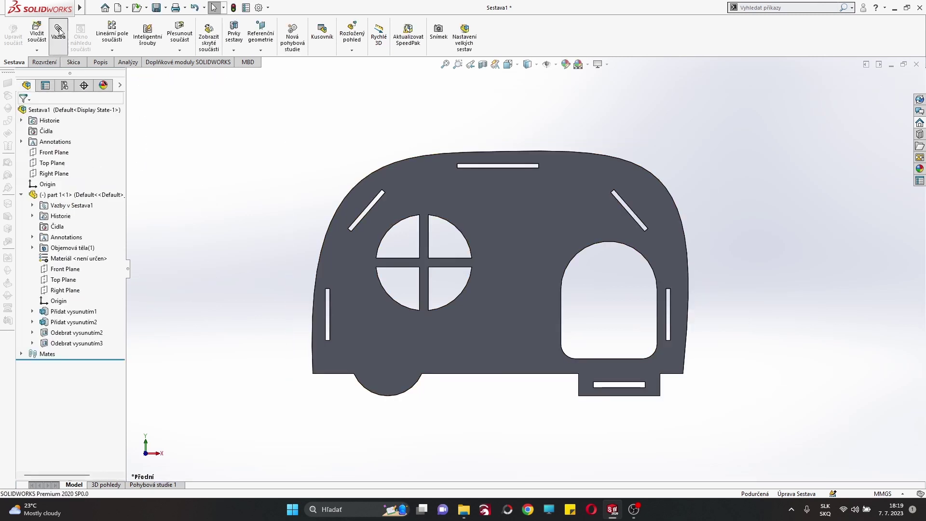
# Step: Mate part 1's origin coincident with the assembly origin
pyautogui.click(164, 149)
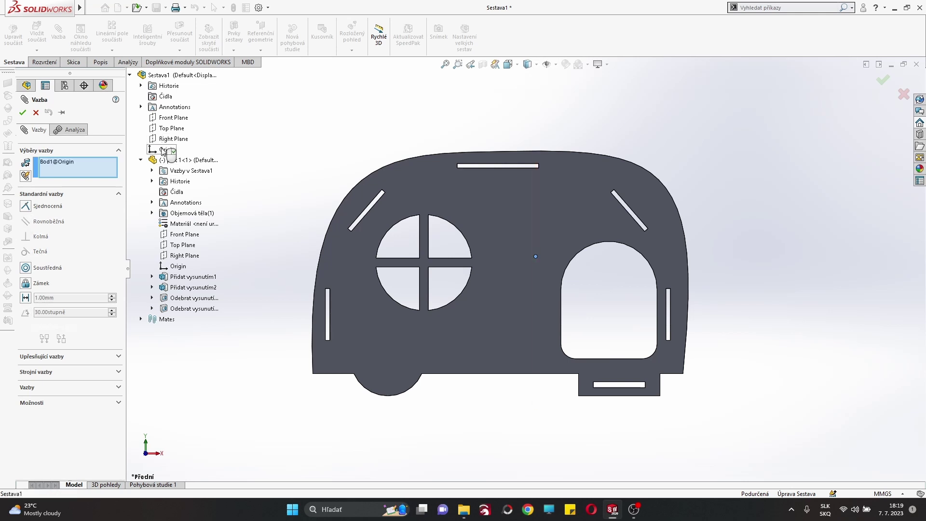
pyautogui.click(178, 268)
pyautogui.press('Return')
pyautogui.press('Escape')
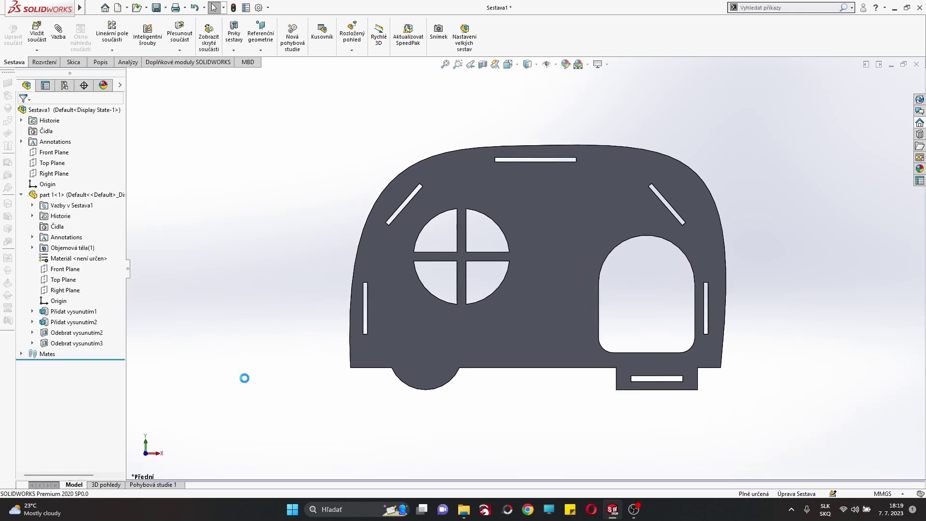
pyautogui.moveTo(350, 305)
pyautogui.mouseDown(button='middle')
pyautogui.moveTo(439, 295)
pyautogui.moveTo(588, 324)
pyautogui.mouseUp(button='middle')
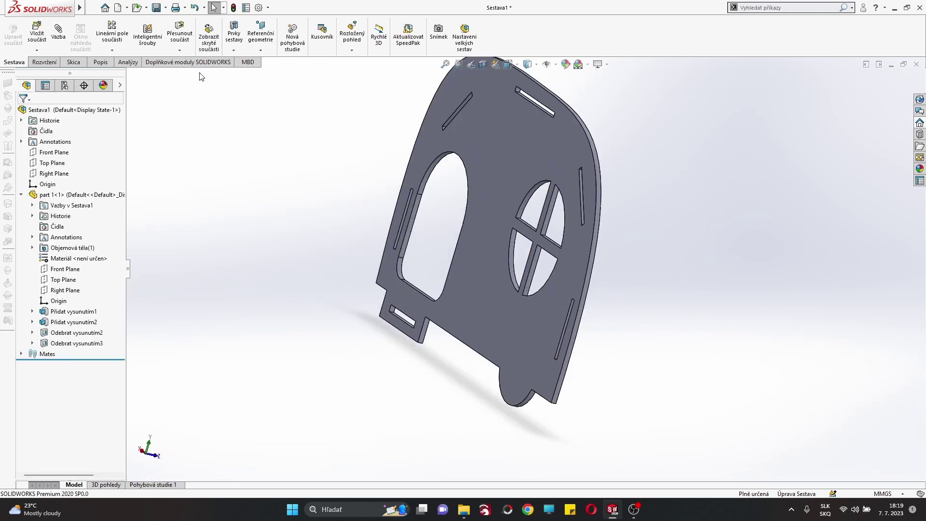
pyautogui.click(38, 50)
# Step: Insert part 2 into the assembly
pyautogui.click(40, 229)
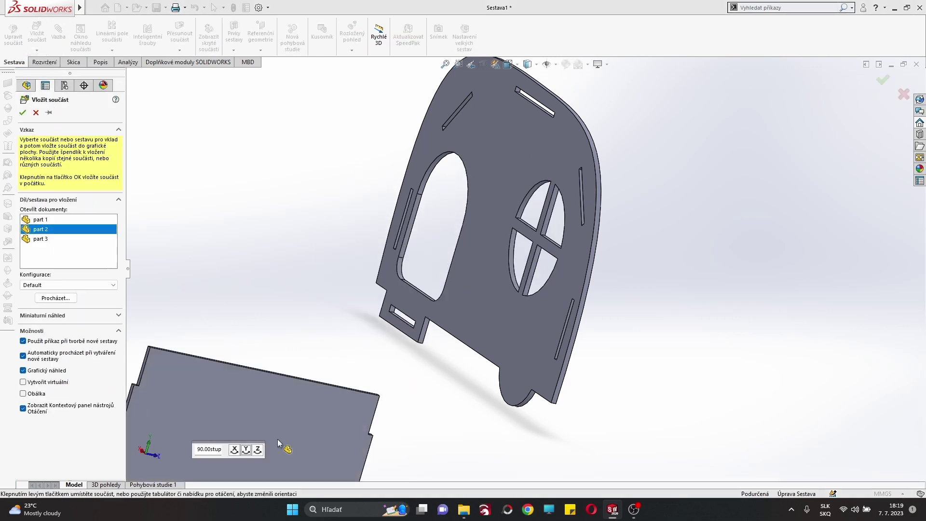
pyautogui.click(442, 305)
pyautogui.scroll(-2, 519, 330)
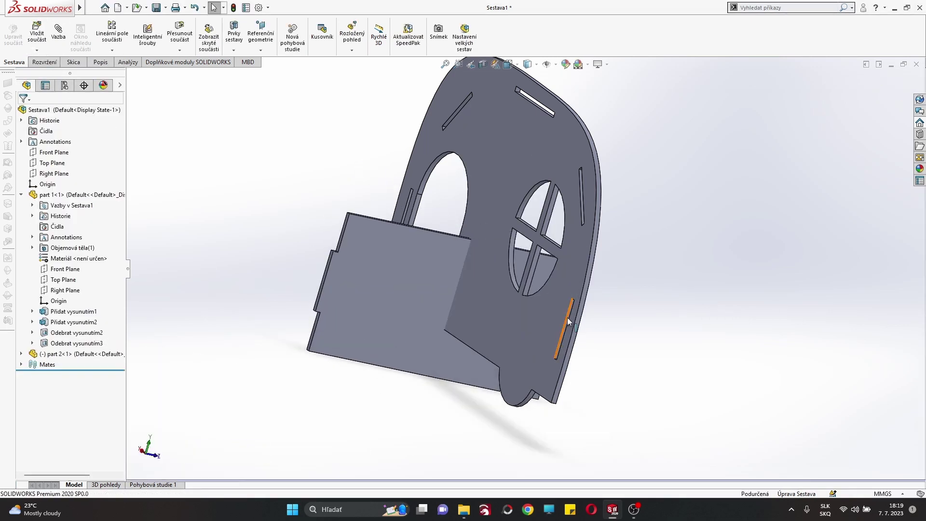
# Step: Mate part 2's face coincident with the slot face on part 1
pyautogui.click(374, 276)
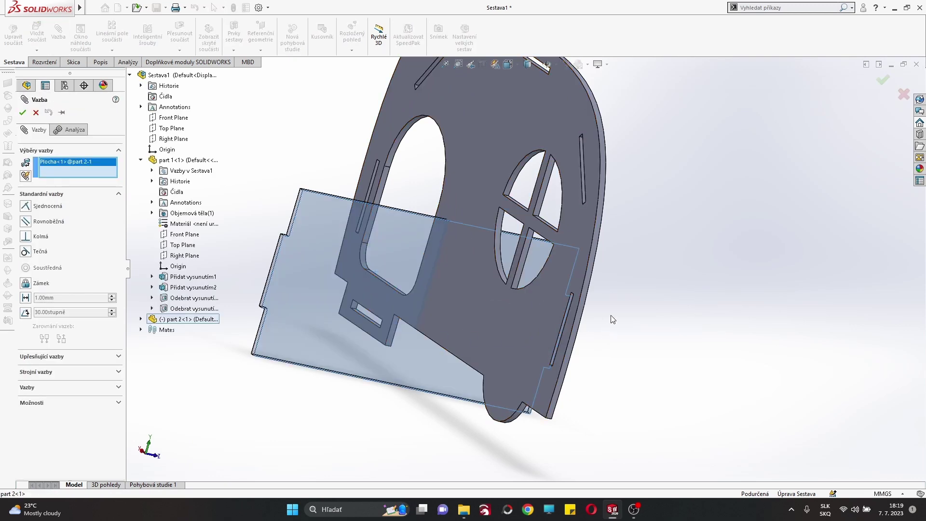
pyautogui.moveTo(615, 289); pyautogui.dragTo(527, 306, button='middle')
pyautogui.scroll(-3, 619, 340)
pyautogui.scroll(-2, 619, 339)
pyautogui.click(615, 297)
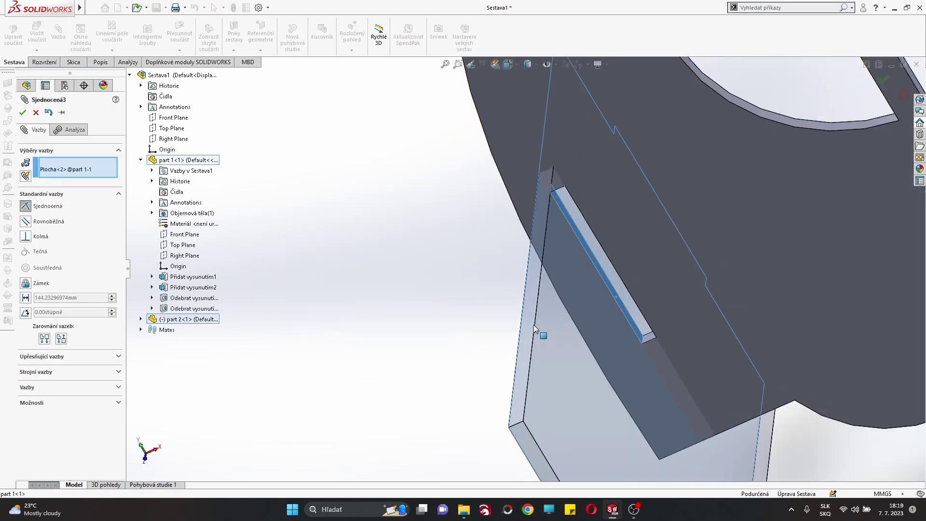
pyautogui.press('Return')
pyautogui.scroll(-3, 517, 442)
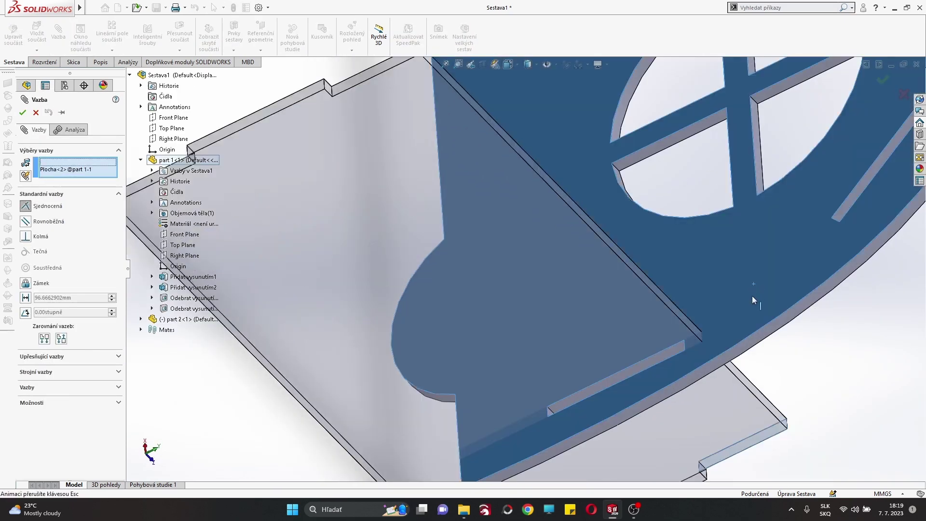
pyautogui.click(747, 299)
pyautogui.press('Escape')
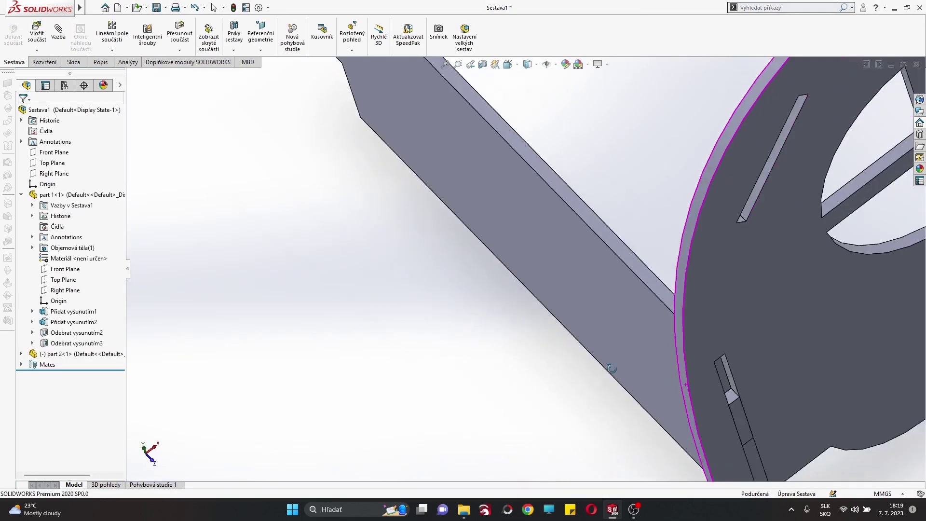
# Step: Mate part 2's tab face to the slot's end face on the side plate
pyautogui.moveTo(748, 308); pyautogui.dragTo(765, 405, button='middle')
pyautogui.scroll(-4, 765, 406)
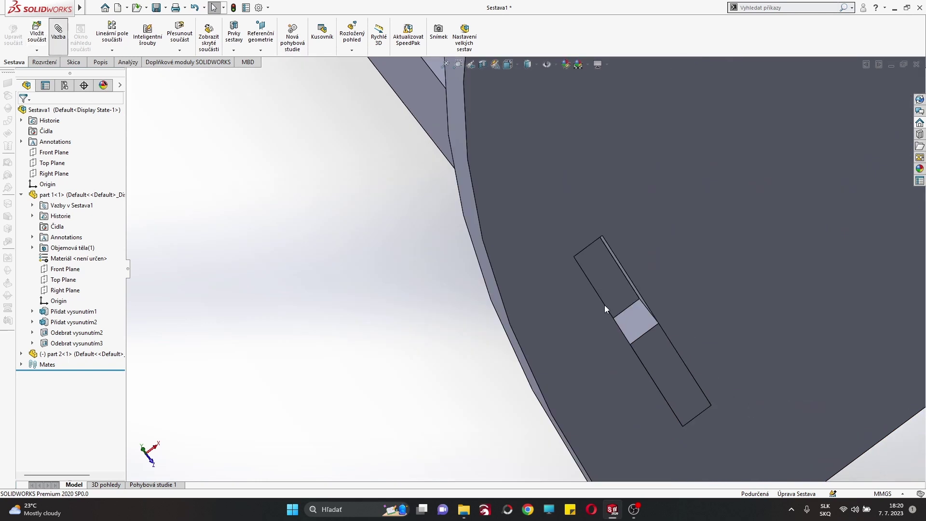
pyautogui.click(634, 323)
pyautogui.moveTo(635, 324); pyautogui.dragTo(531, 279, button='middle')
pyautogui.scroll(-3, 456, 240)
pyautogui.click(456, 240)
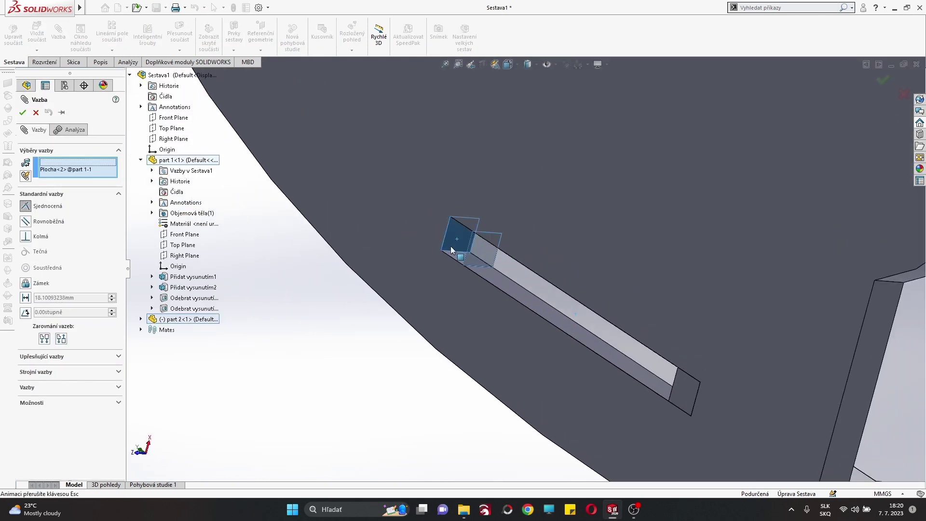
pyautogui.press('Return')
pyautogui.press('Return')
pyautogui.scroll(3, 444, 260)
pyautogui.scroll(2, 504, 236)
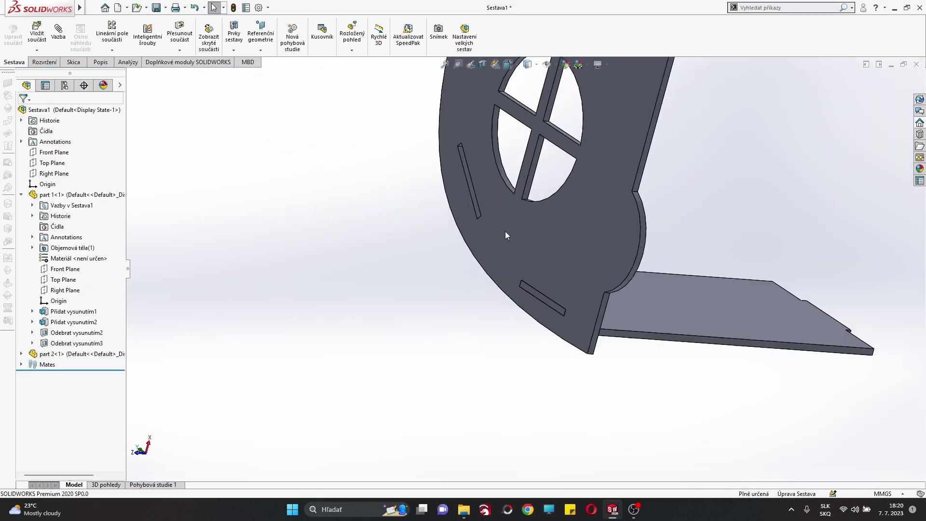
pyautogui.moveTo(505, 232)
pyautogui.mouseDown(button='middle')
pyautogui.moveTo(553, 273)
pyautogui.moveTo(531, 197)
pyautogui.mouseUp(button='middle')
pyautogui.scroll(-5, 458, 250)
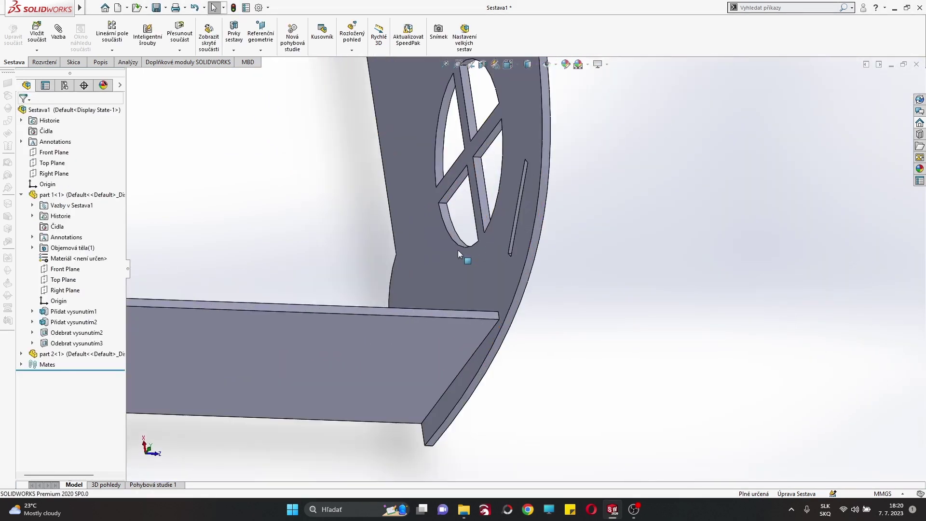
pyautogui.click(406, 339)
# Step: Insert a second copy of part 2 into the assembly
pyautogui.click(235, 227)
pyautogui.click(37, 36)
pyautogui.click(41, 229)
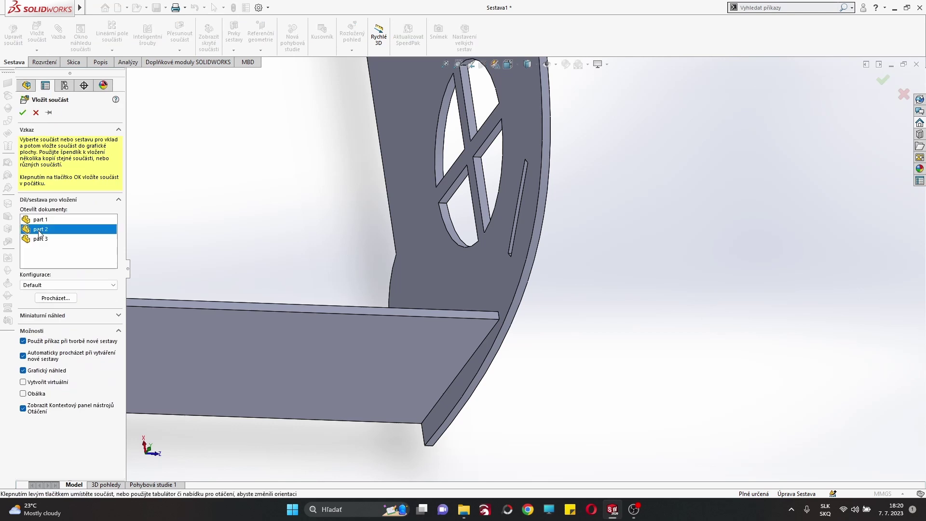
pyautogui.click(259, 272)
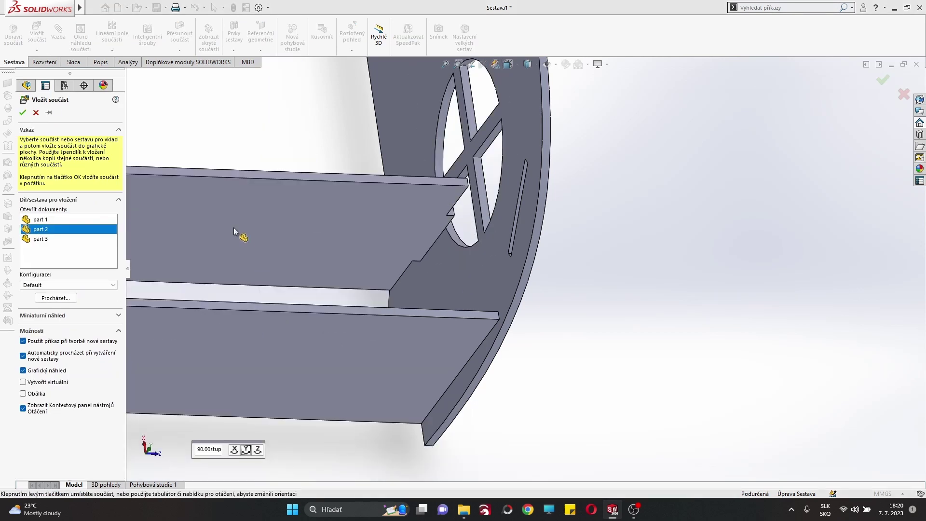
# Step: Mate the second copy's face coincident with the matching slot face on the side plate
pyautogui.click(409, 226)
pyautogui.scroll(-3, 479, 248)
pyautogui.scroll(-3, 607, 222)
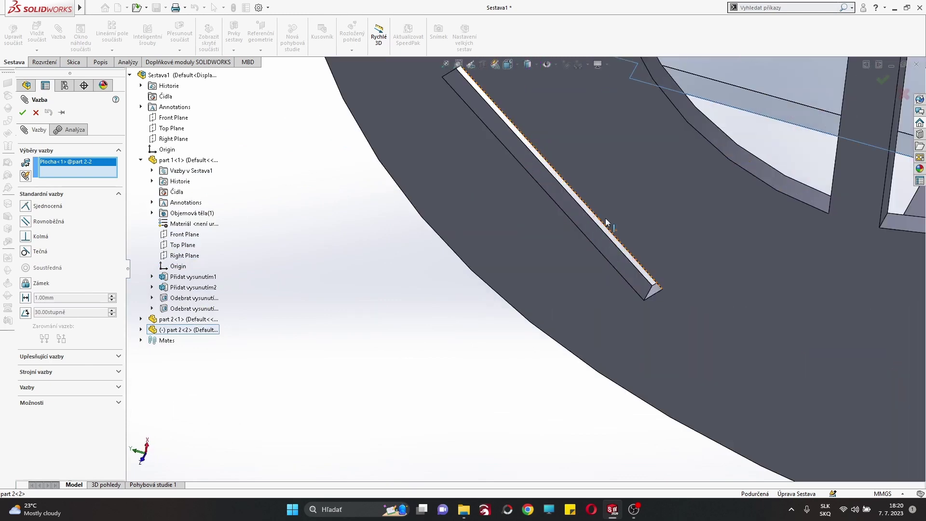
pyautogui.click(575, 214)
pyautogui.press('Return')
pyautogui.press('Return')
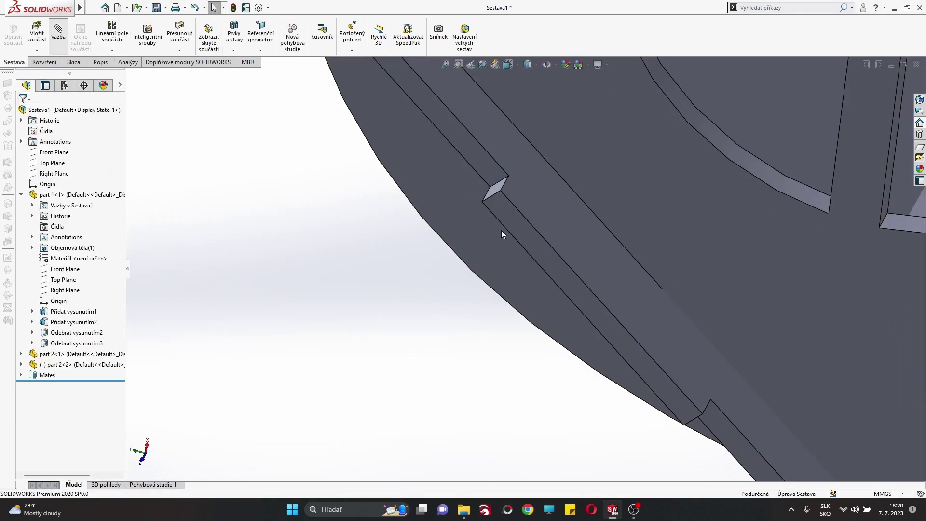
pyautogui.click(502, 234)
pyautogui.click(617, 209)
pyautogui.press('Return')
pyautogui.press('Return')
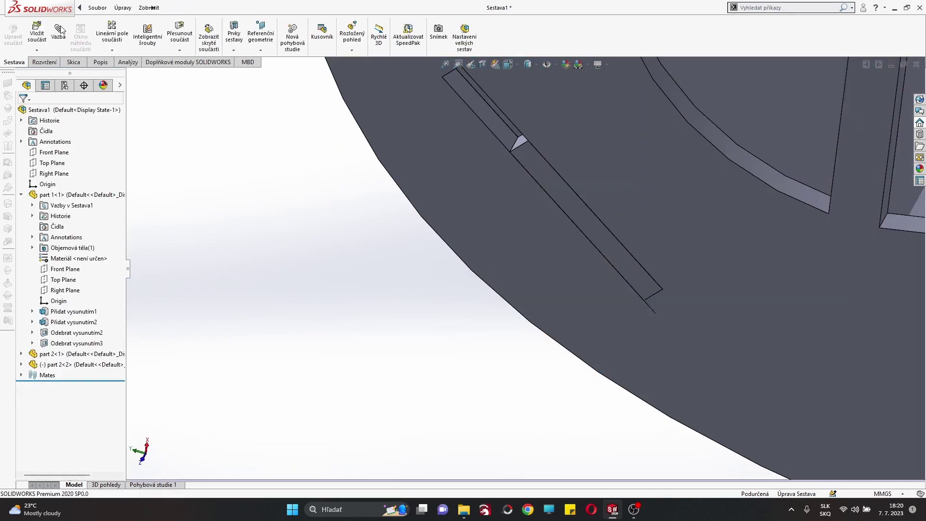
# Step: Mate the second copy's tab side face to the slot end face
pyautogui.click(60, 30)
pyautogui.scroll(-5, 520, 144)
pyautogui.click(520, 205)
pyautogui.scroll(1, 448, 165)
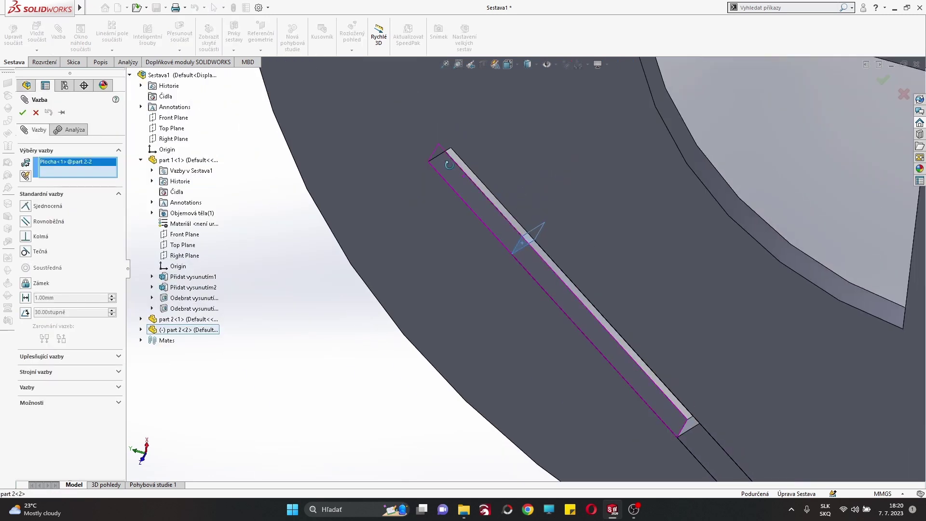
pyautogui.scroll(2, 449, 165)
pyautogui.click(441, 151)
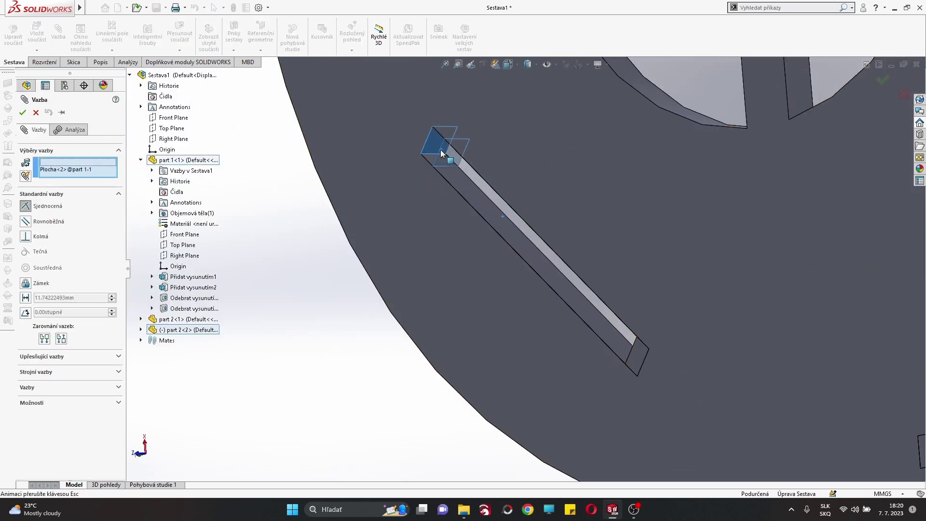
pyautogui.press('Return')
pyautogui.press('Return')
pyautogui.scroll(5, 518, 221)
pyautogui.scroll(2, 546, 281)
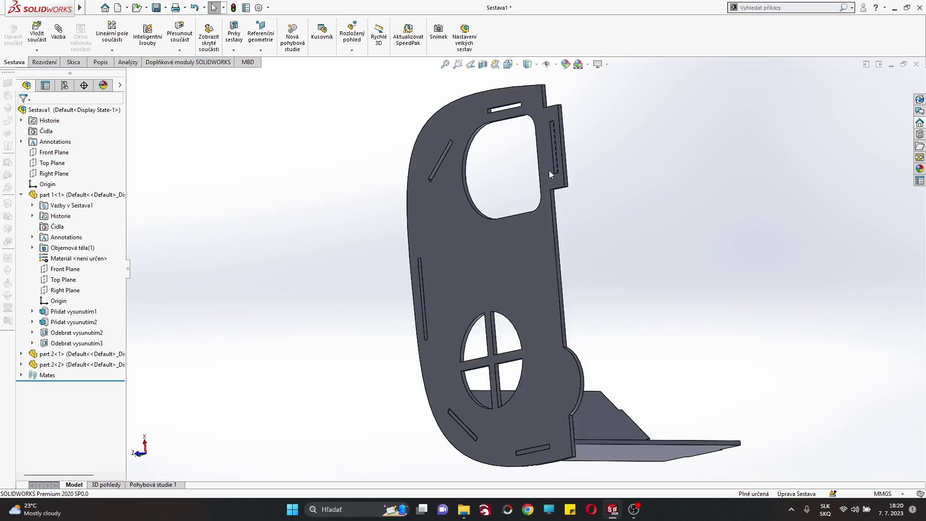
pyautogui.moveTo(550, 174); pyautogui.dragTo(455, 368, button='middle')
# Step: Insert a third copy of part 2 into the assembly
pyautogui.scroll(-3, 454, 368)
pyautogui.click(36, 34)
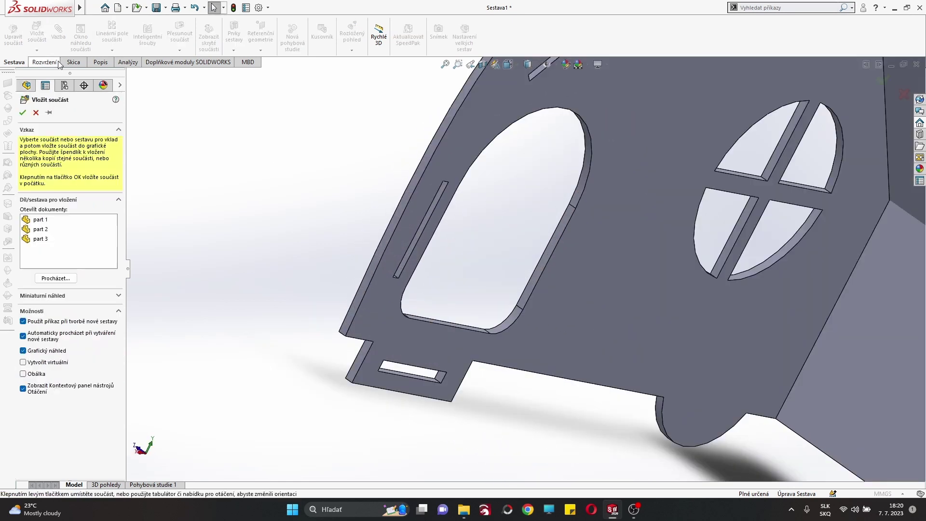
pyautogui.click(51, 229)
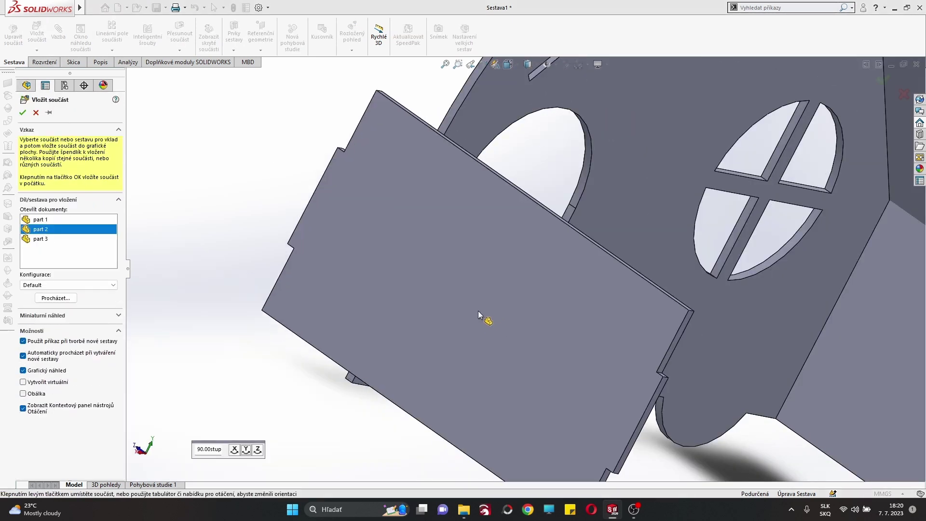
pyautogui.click(445, 260)
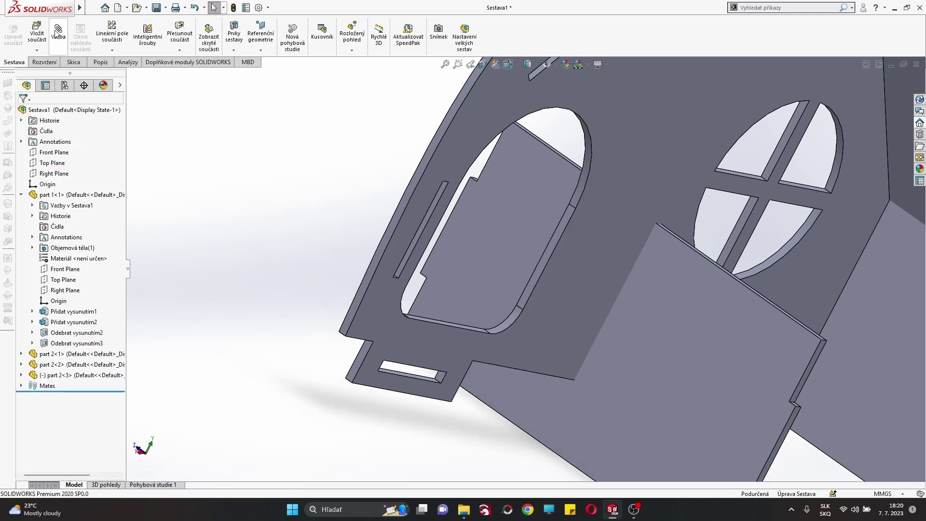
# Step: Mate the third copy's face coincident with the matching slot face on the side plate
pyautogui.click(667, 340)
pyautogui.moveTo(472, 258)
pyautogui.mouseDown(button='middle')
pyautogui.moveTo(352, 259)
pyautogui.moveTo(315, 269)
pyautogui.mouseUp(button='middle')
pyautogui.scroll(2, 315, 269)
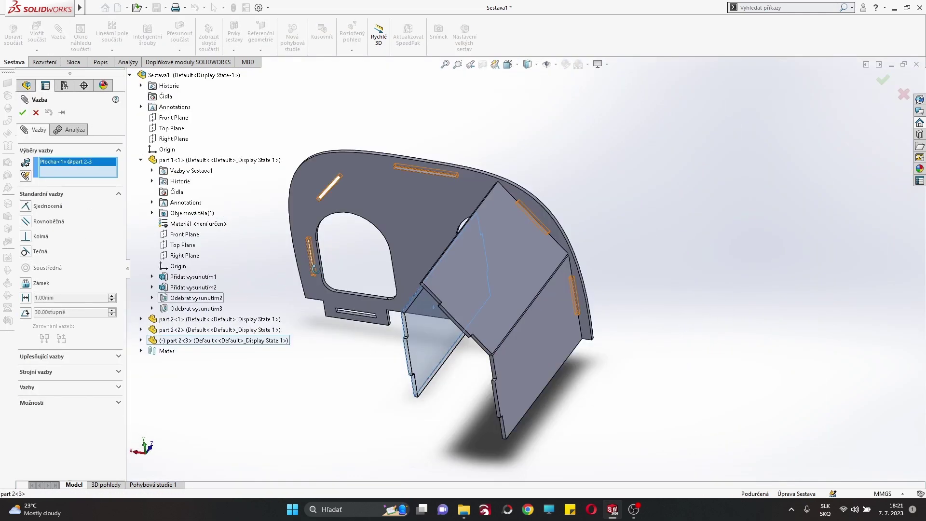
pyautogui.scroll(-5, 315, 268)
pyautogui.click(458, 246)
pyautogui.press('Return')
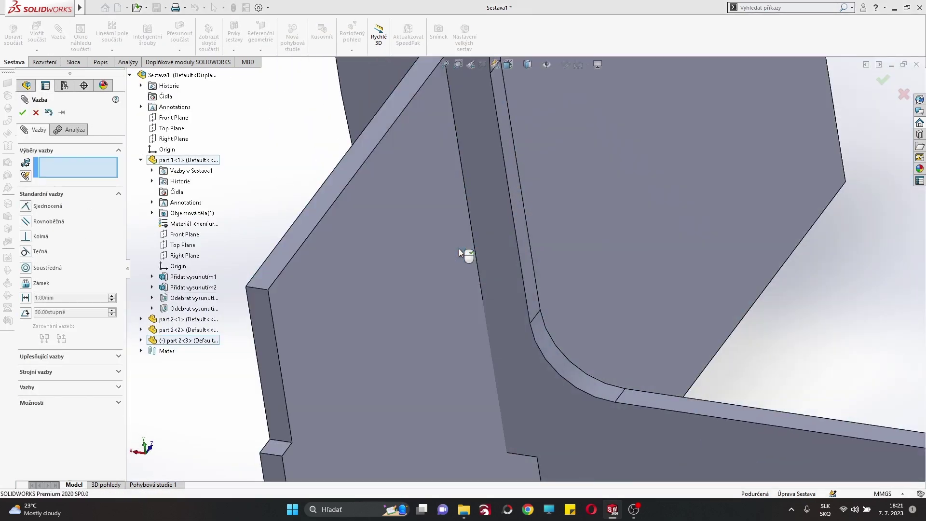
pyautogui.press('Escape')
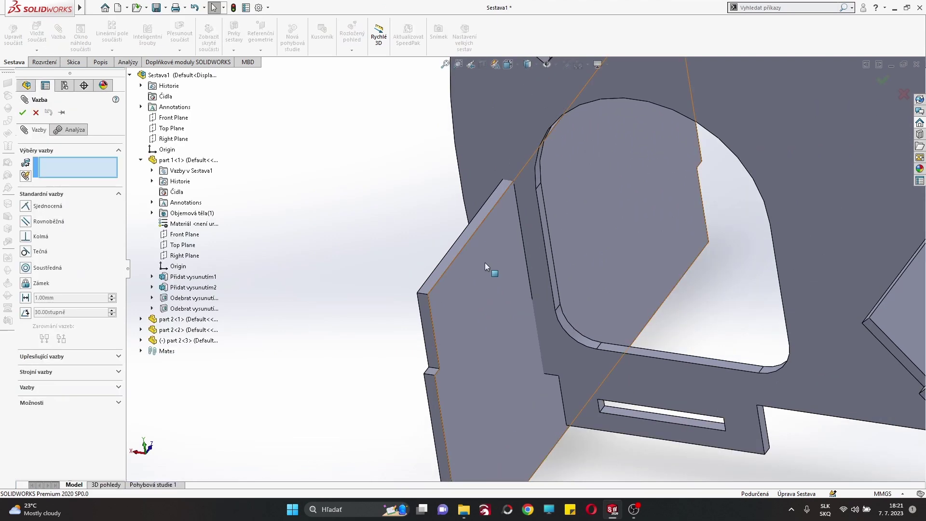
# Step: Mate the third copy against the slot end face and inspect the finished side plate
pyautogui.scroll(5, 543, 201)
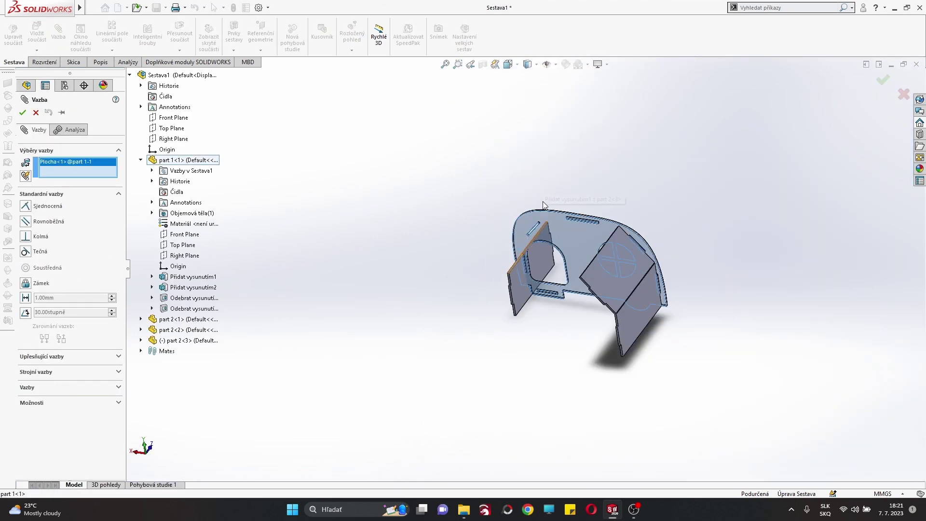
pyautogui.scroll(-5, 543, 201)
pyautogui.moveTo(519, 314)
pyautogui.mouseDown(button='middle')
pyautogui.moveTo(623, 270)
pyautogui.moveTo(506, 181)
pyautogui.mouseUp(button='middle')
pyautogui.scroll(-3, 623, 270)
pyautogui.press('Escape')
pyautogui.press('Escape')
pyautogui.scroll(-5, 404, 356)
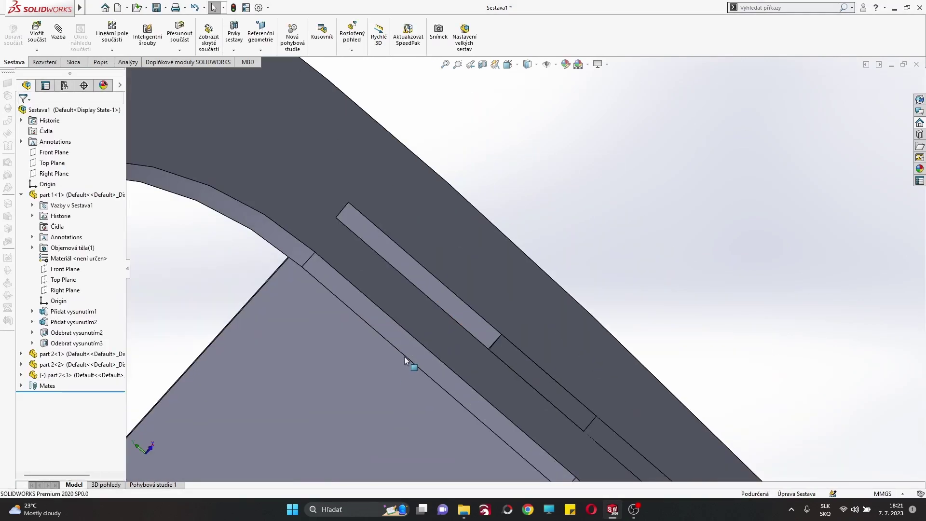
pyautogui.click(473, 329)
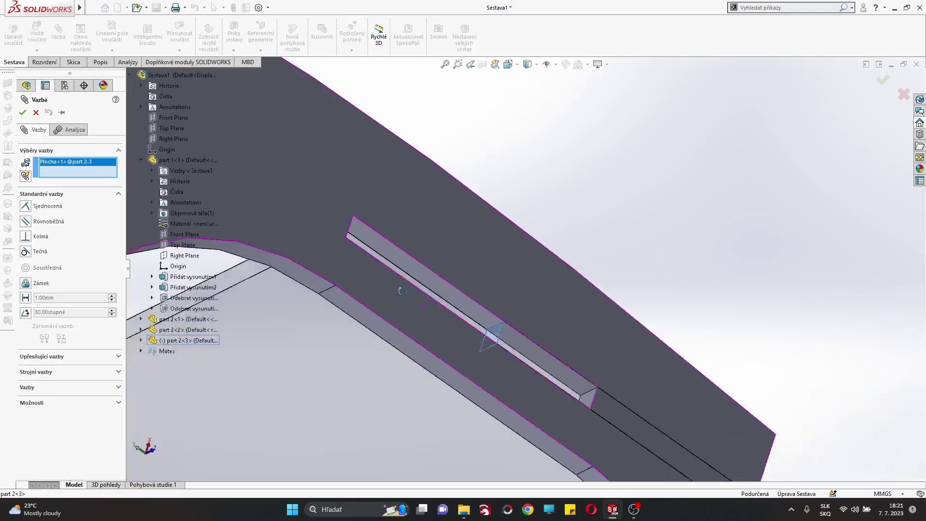
pyautogui.press('Escape')
pyautogui.press('Escape')
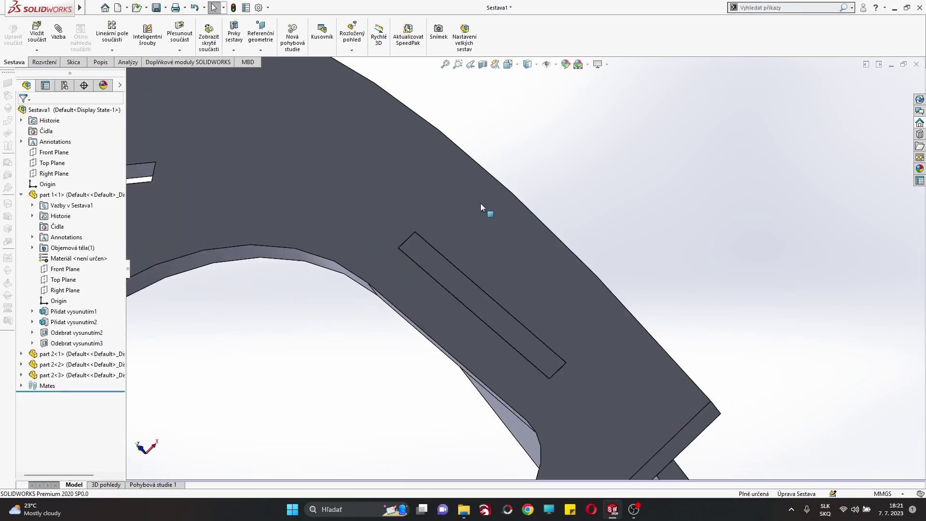
pyautogui.scroll(5, 480, 203)
pyautogui.moveTo(369, 228); pyautogui.dragTo(434, 269, button='middle')
pyautogui.scroll(5, 435, 269)
pyautogui.moveTo(584, 308); pyautogui.dragTo(413, 244, button='middle')
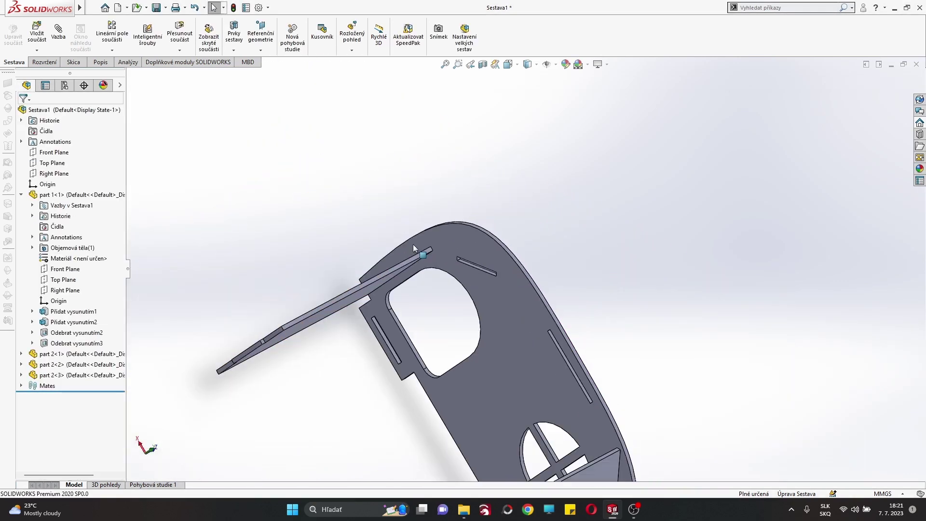
# Step: Insert a fourth copy of part 2 into the assembly
pyautogui.click(44, 43)
pyautogui.click(41, 229)
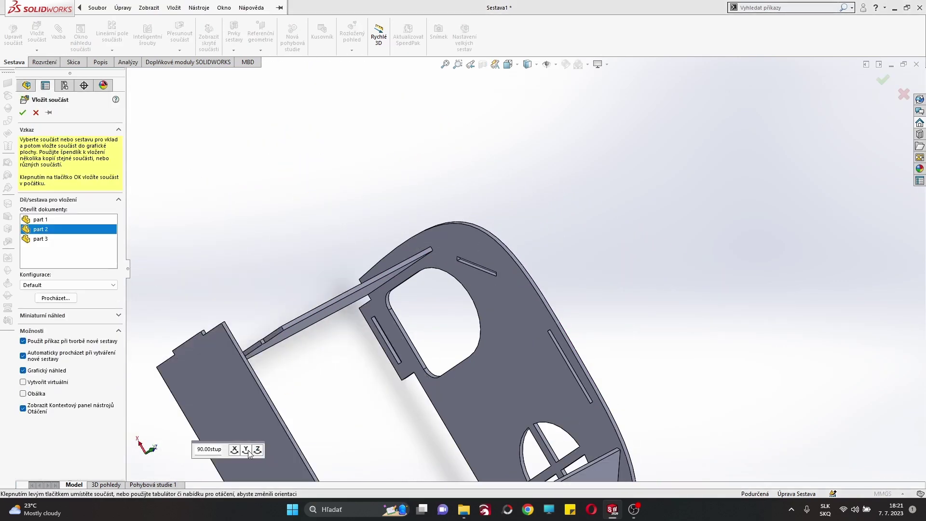
pyautogui.click(434, 326)
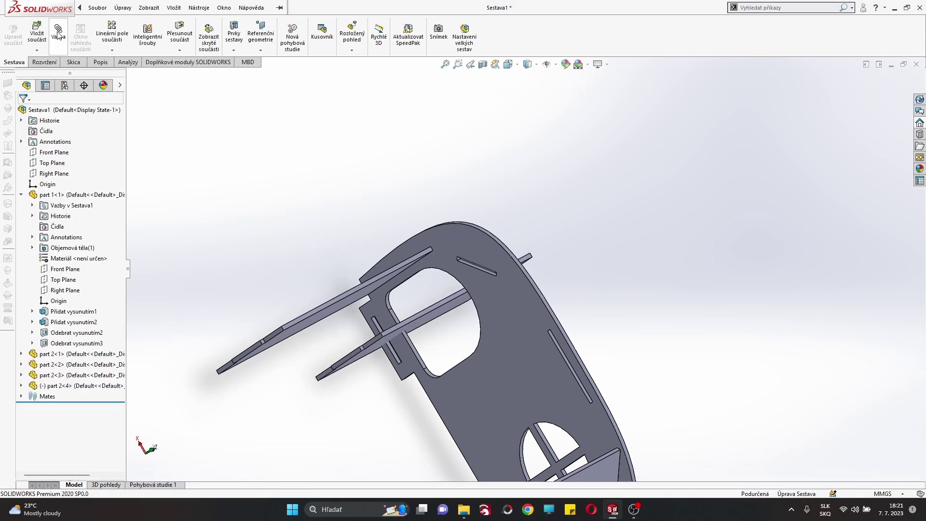
# Step: Mate the new plate's tab face and side face coincident with the side plate's slot faces
pyautogui.scroll(5, 464, 260)
pyautogui.click(499, 269)
pyautogui.scroll(-5, 499, 269)
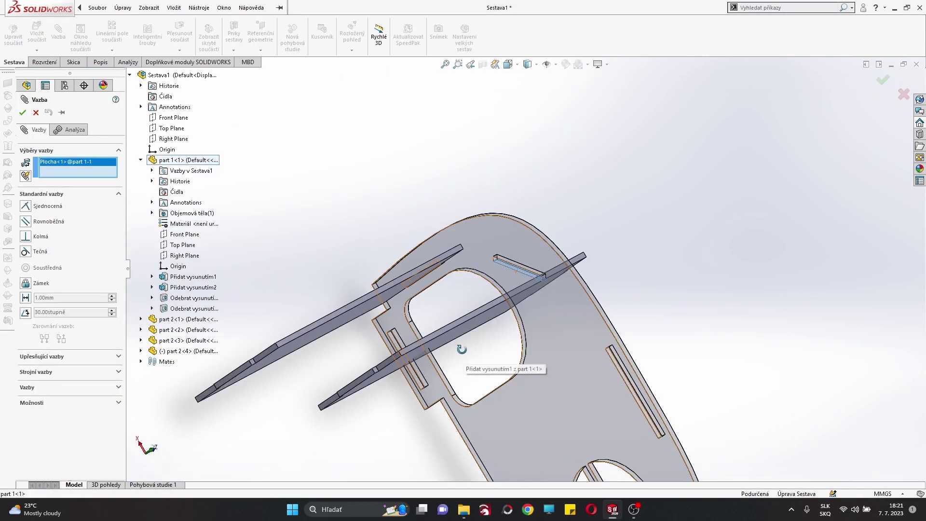
pyautogui.moveTo(462, 346); pyautogui.dragTo(459, 190, button='middle')
pyautogui.click(461, 291)
pyautogui.press('Return')
pyautogui.click(454, 149)
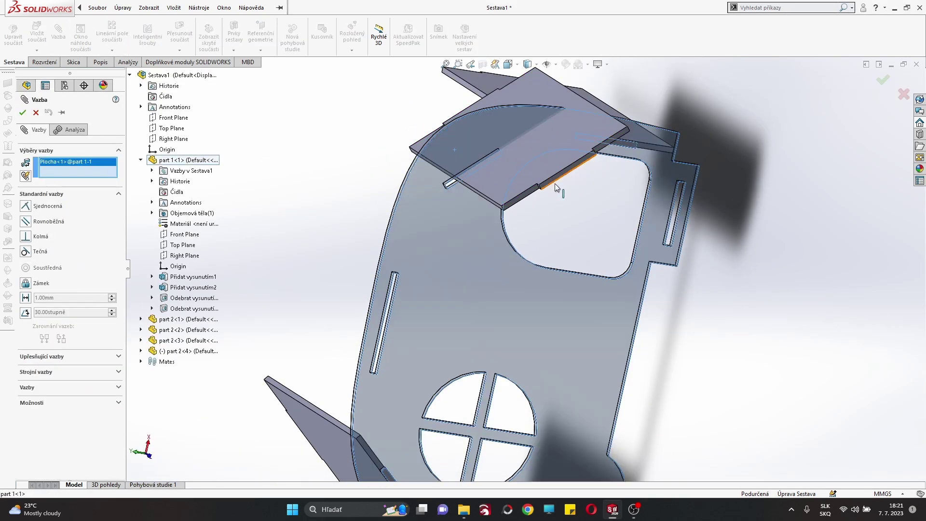
pyautogui.click(556, 177)
pyautogui.press('Return')
pyautogui.press('Return')
# Step: Mate the tab's end face to the slot end face so the plate is fully defined
pyautogui.scroll(3, 484, 158)
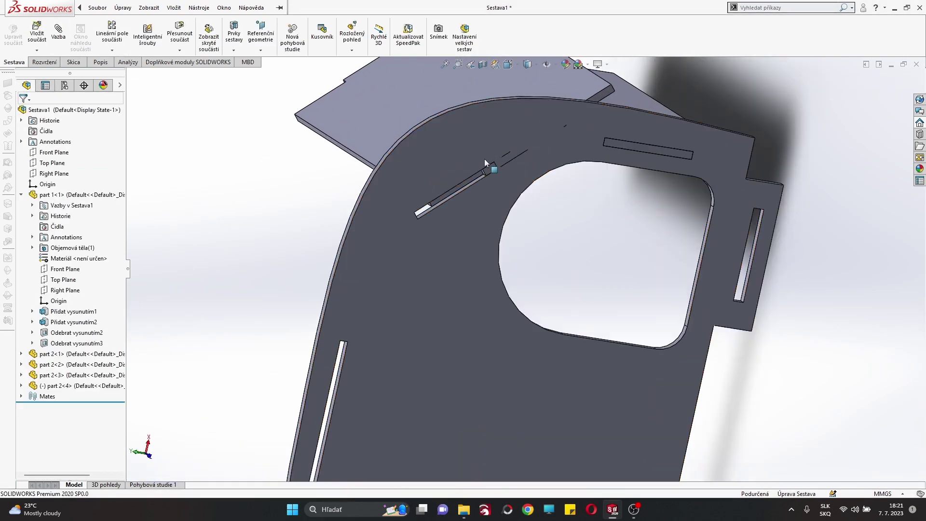
pyautogui.scroll(5, 484, 158)
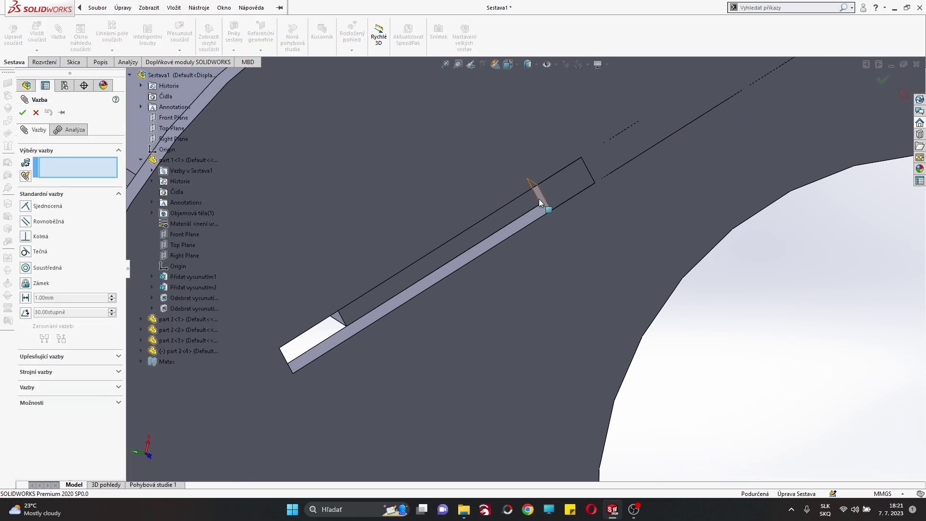
pyautogui.click(540, 202)
pyautogui.moveTo(539, 203); pyautogui.dragTo(336, 320, button='middle')
pyautogui.click(336, 319)
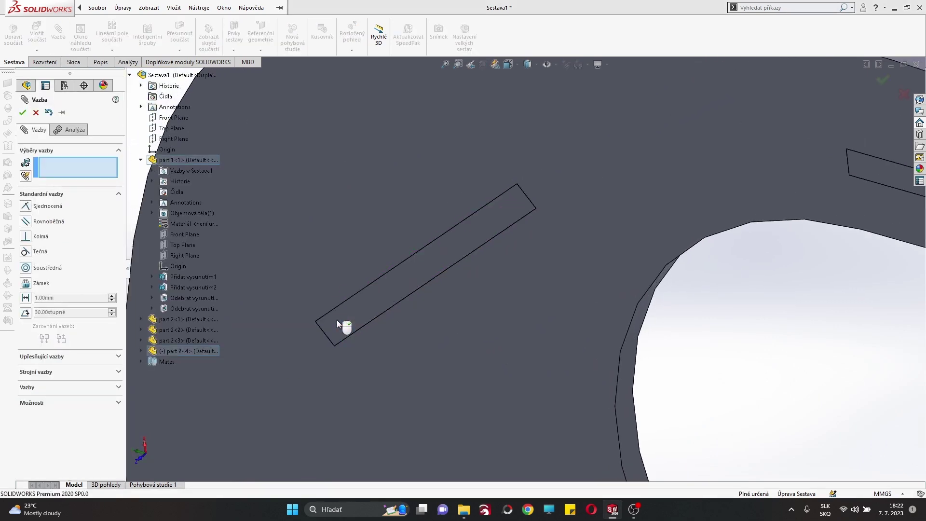
pyautogui.press('Return')
pyautogui.scroll(-5, 472, 391)
pyautogui.moveTo(472, 390); pyautogui.dragTo(570, 301, button='middle')
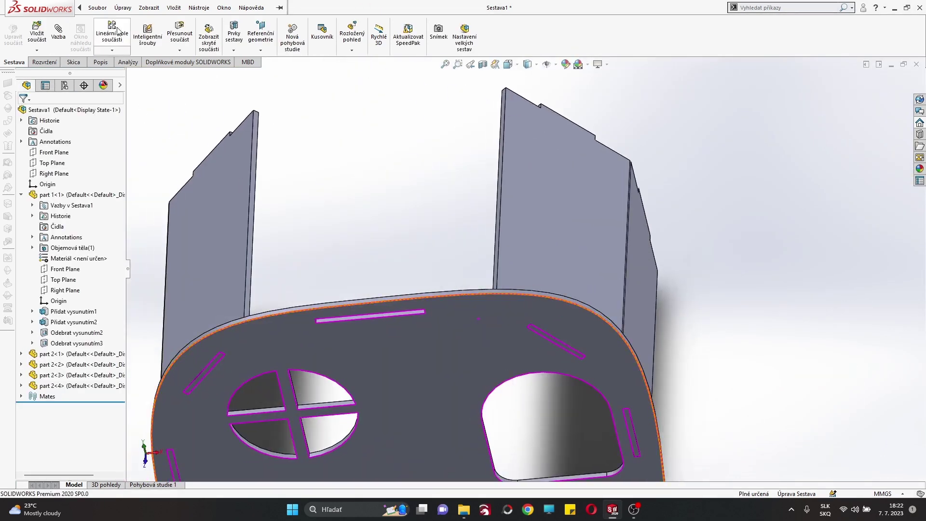
# Step: Insert part 3 into the assembly, rotated a quarter turn
pyautogui.click(40, 239)
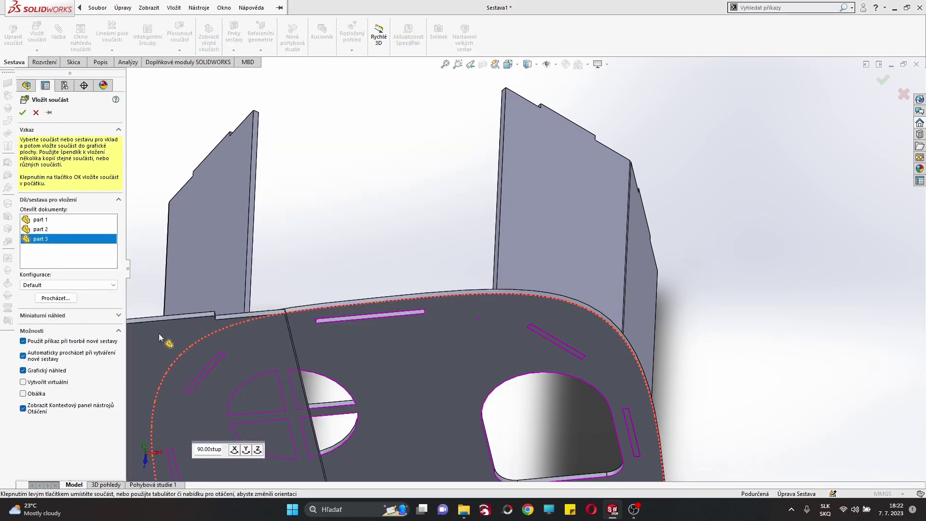
pyautogui.click(245, 449)
pyautogui.click(361, 181)
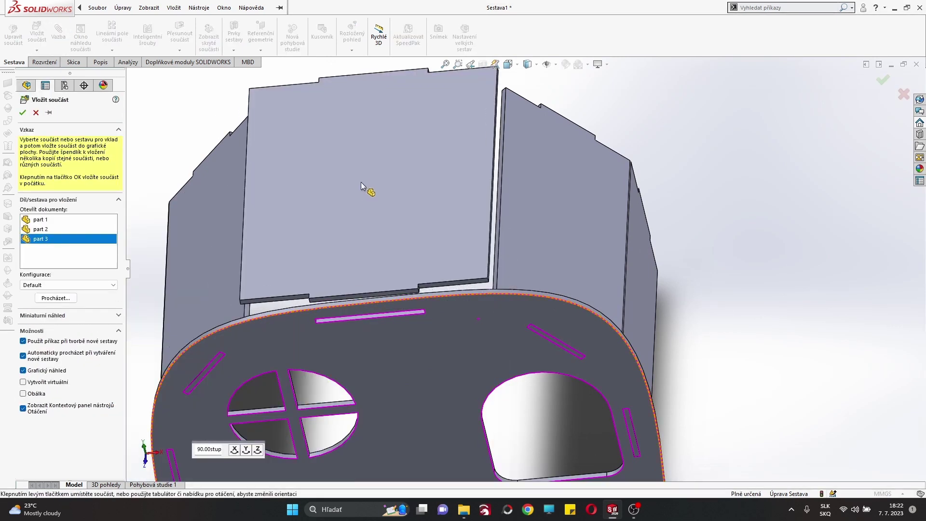
# Step: Add two coincident mates between part 3's faces and part 1's slot faces
pyautogui.scroll(-5, 424, 314)
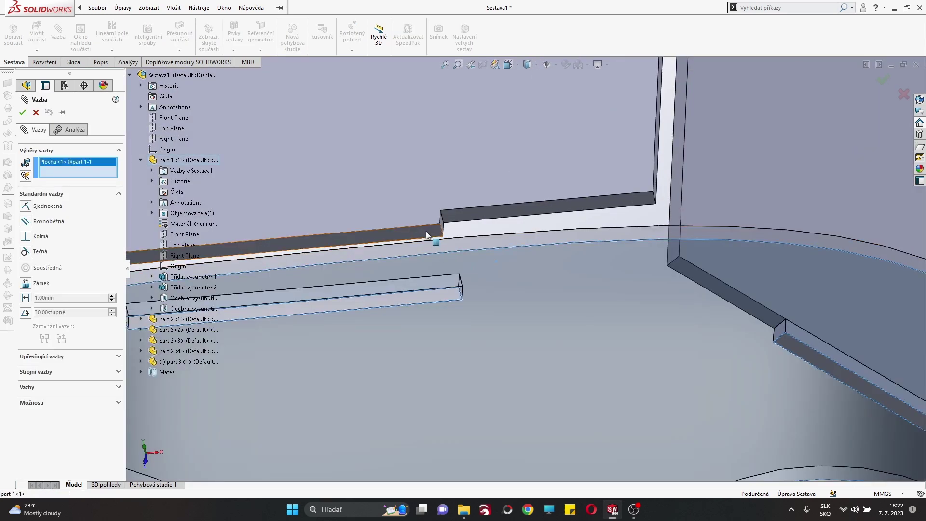
pyautogui.click(428, 233)
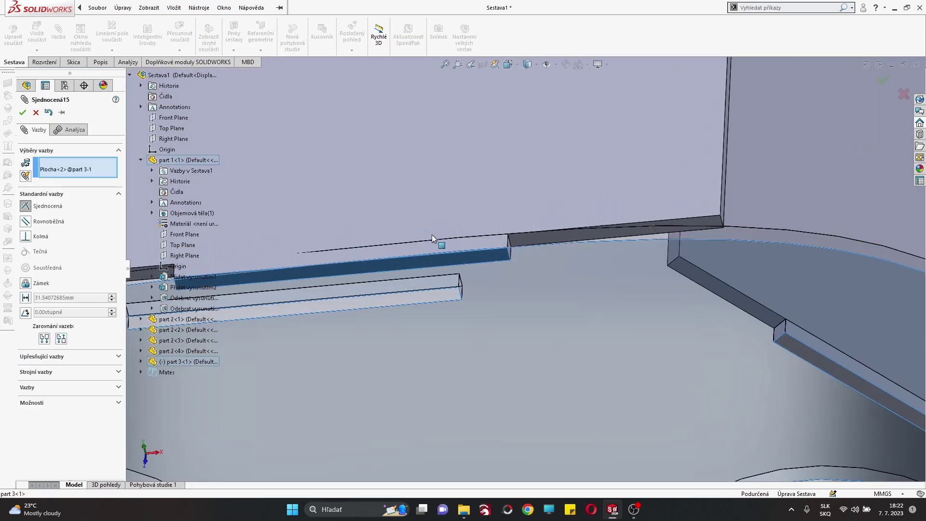
pyautogui.rightClick(433, 236)
pyautogui.moveTo(432, 234); pyautogui.dragTo(398, 235, button='middle')
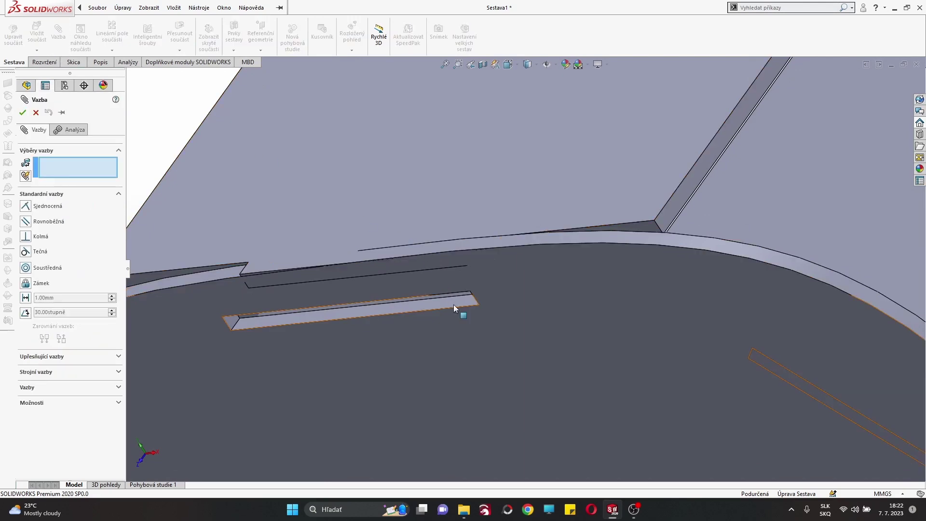
pyautogui.click(453, 304)
pyautogui.moveTo(454, 304); pyautogui.dragTo(688, 224, button='middle')
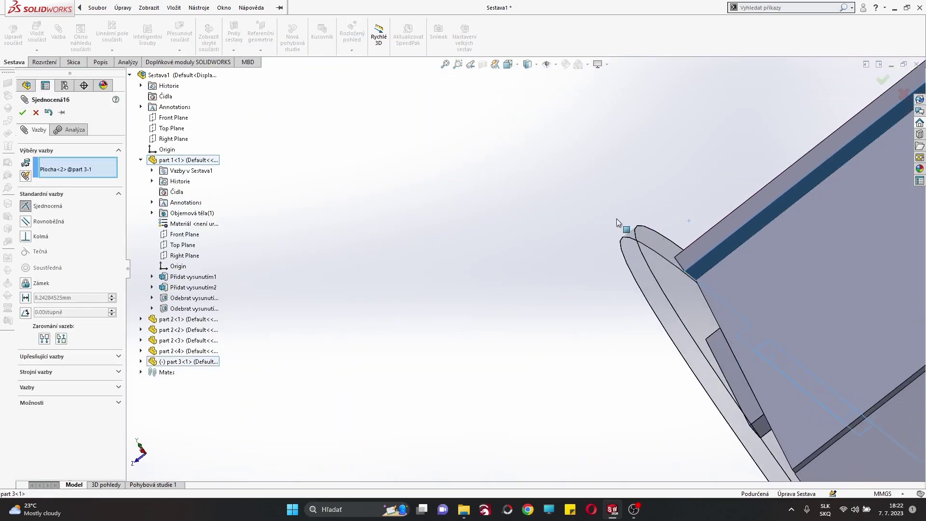
pyautogui.click(616, 219)
pyautogui.rightClick(616, 219)
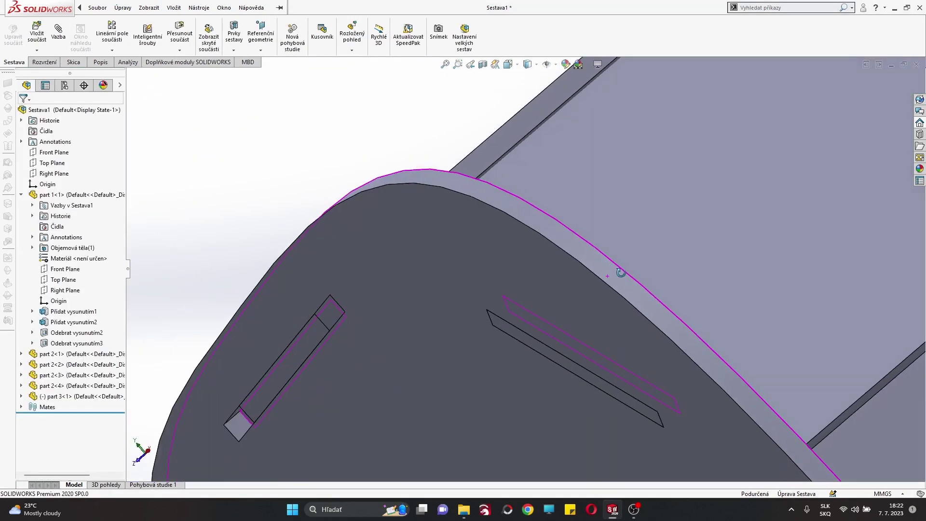
# Step: Pick the slot end face, cancel mating, and inspect part 3's fit
pyautogui.moveTo(574, 293)
pyautogui.mouseDown(button='middle')
pyautogui.moveTo(419, 341)
pyautogui.moveTo(534, 273)
pyautogui.moveTo(164, 85)
pyautogui.mouseUp(button='middle')
pyautogui.scroll(3, 419, 340)
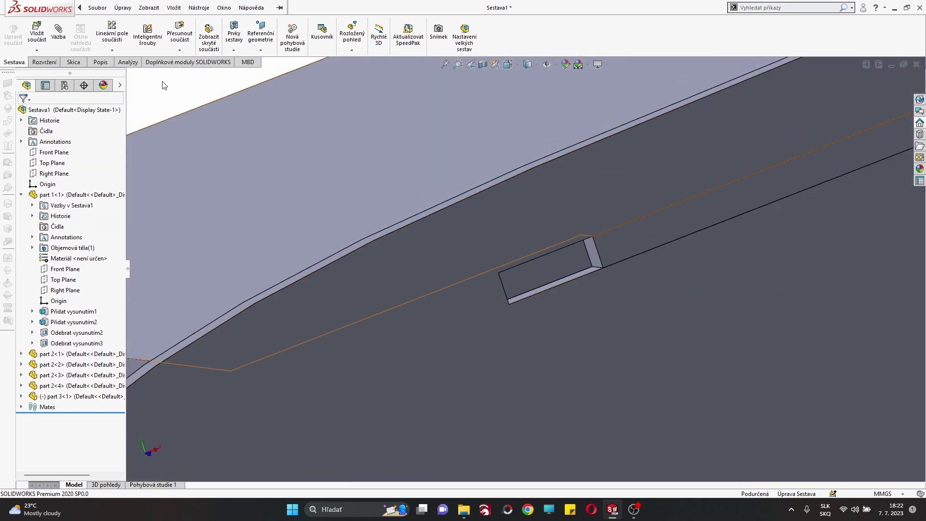
pyautogui.click(593, 254)
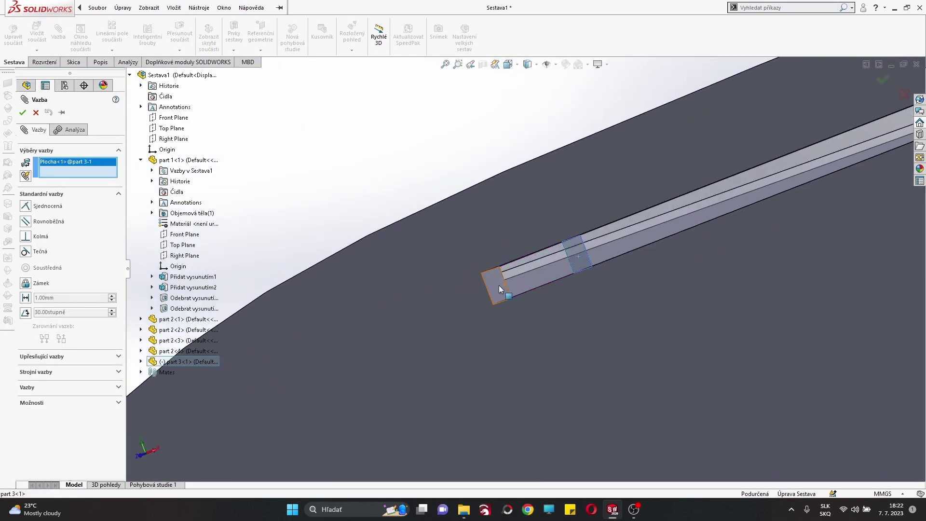
pyautogui.press('Escape')
pyautogui.scroll(5, 736, 169)
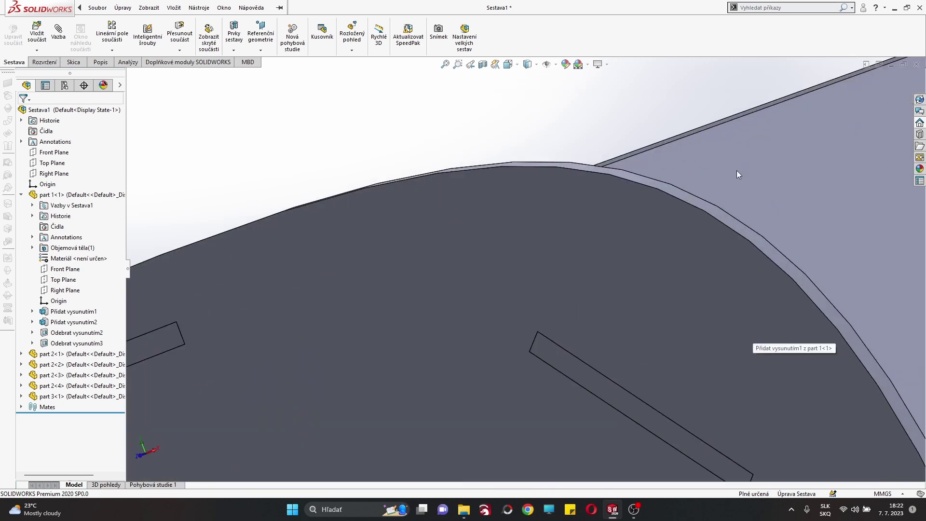
pyautogui.moveTo(736, 170)
pyautogui.mouseDown(button='middle')
pyautogui.moveTo(702, 175)
pyautogui.moveTo(362, 323)
pyautogui.moveTo(429, 188)
pyautogui.mouseUp(button='middle')
pyautogui.scroll(-5, 463, 271)
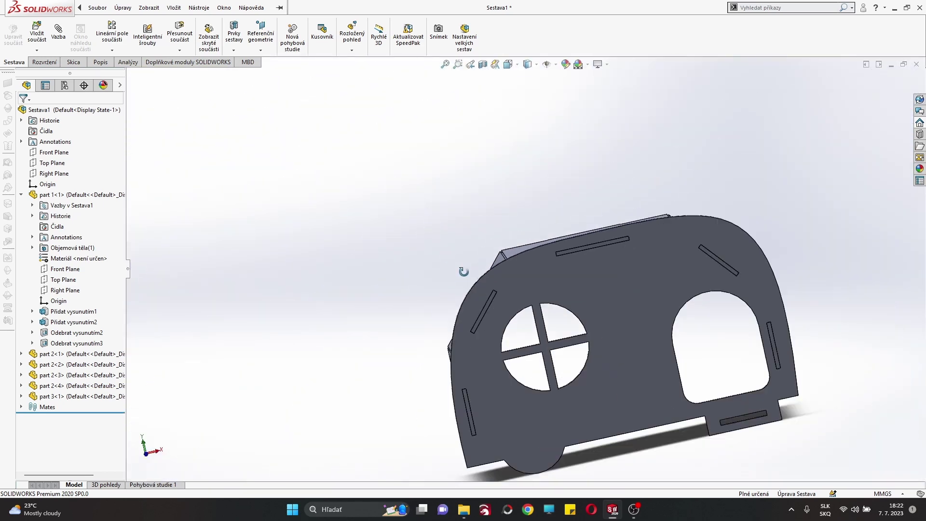
pyautogui.click(482, 65)
pyautogui.moveTo(615, 343); pyautogui.dragTo(614, 344)
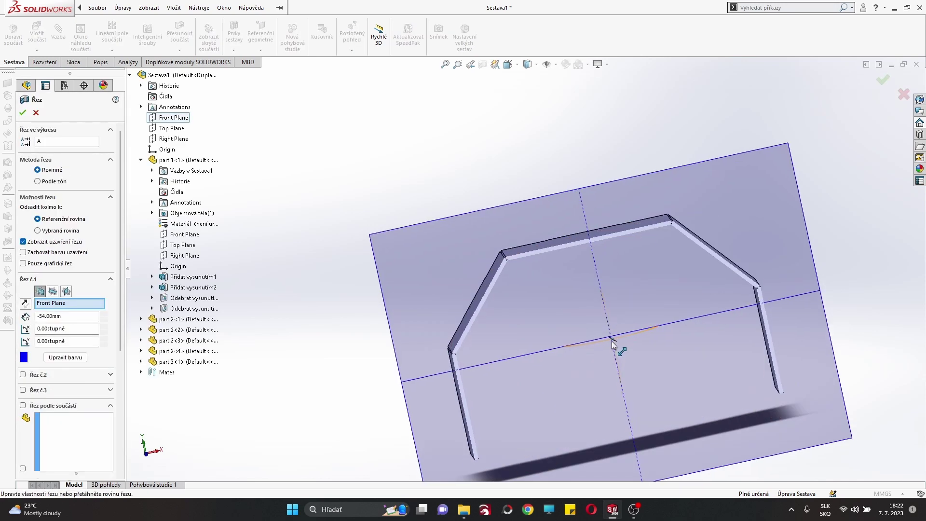
pyautogui.scroll(5, 641, 212)
pyautogui.scroll(3, 594, 314)
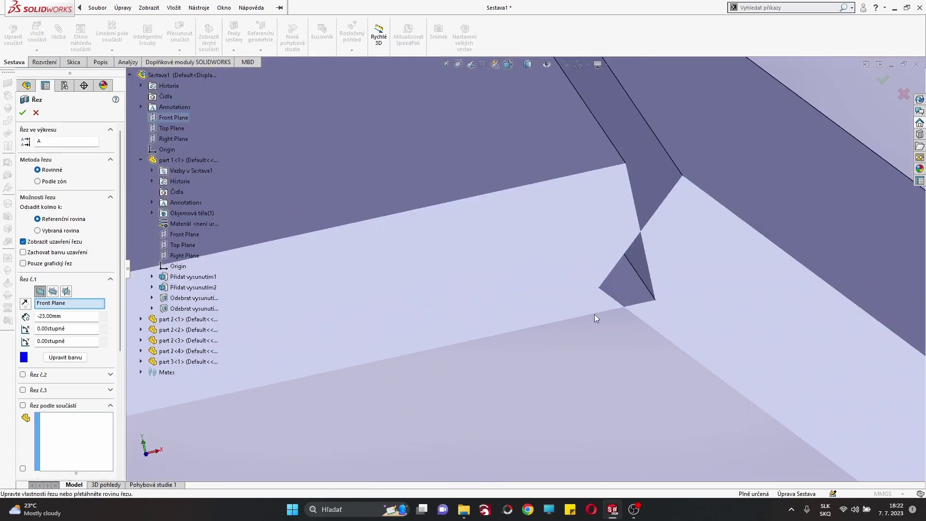
pyautogui.scroll(-4, 568, 311)
pyautogui.moveTo(555, 333); pyautogui.dragTo(685, 377, button='middle')
pyautogui.scroll(3, 647, 192)
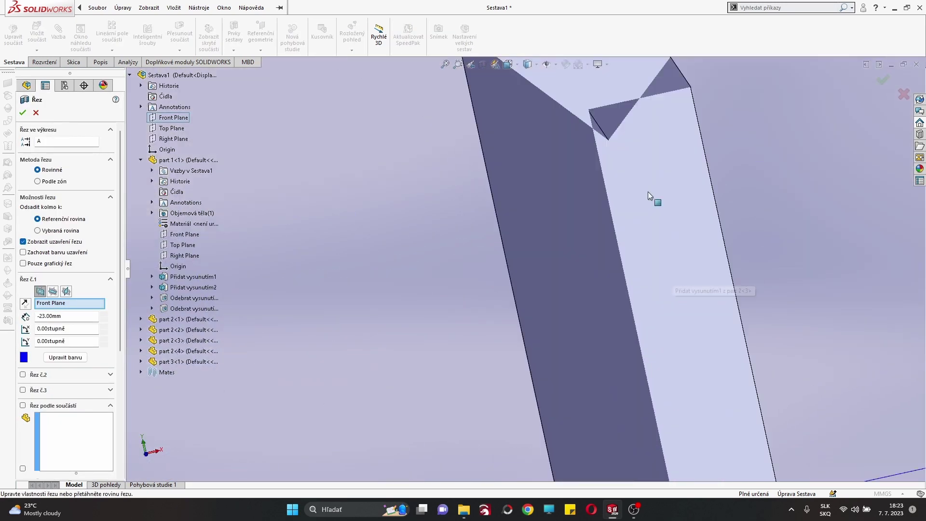
pyautogui.scroll(-5, 575, 171)
pyautogui.scroll(-3, 600, 235)
pyautogui.scroll(3, 627, 258)
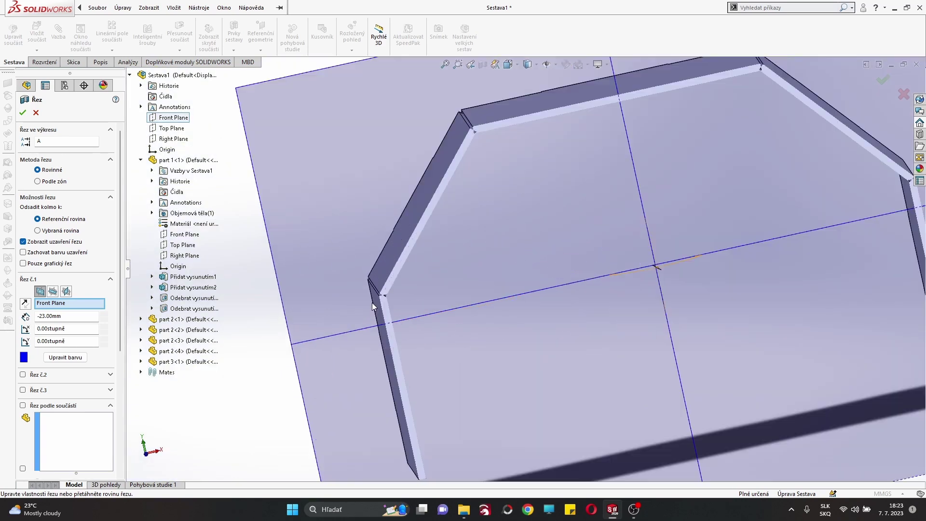
pyautogui.scroll(3, 608, 217)
pyautogui.scroll(-3, 591, 146)
pyautogui.scroll(5, 557, 242)
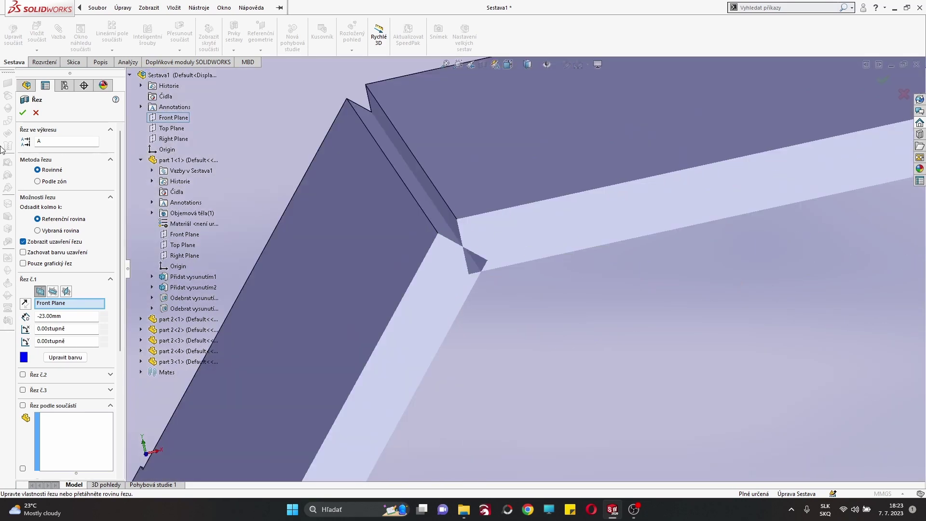
pyautogui.click(23, 113)
pyautogui.scroll(-5, 359, 308)
pyautogui.scroll(-3, 410, 261)
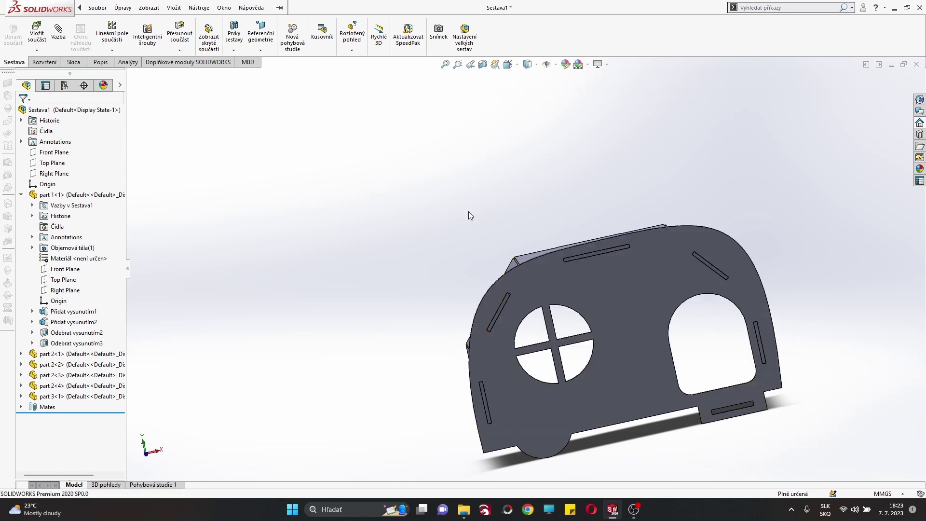
# Step: In part 1, delete the Odebrat vysunutím3 cut and the Skica4 sketch
pyautogui.moveTo(451, 208)
pyautogui.mouseDown(button='middle')
pyautogui.moveTo(330, 275)
pyautogui.moveTo(343, 289)
pyautogui.moveTo(438, 260)
pyautogui.moveTo(410, 250)
pyautogui.moveTo(392, 219)
pyautogui.moveTo(470, 262)
pyautogui.mouseUp(button='middle')
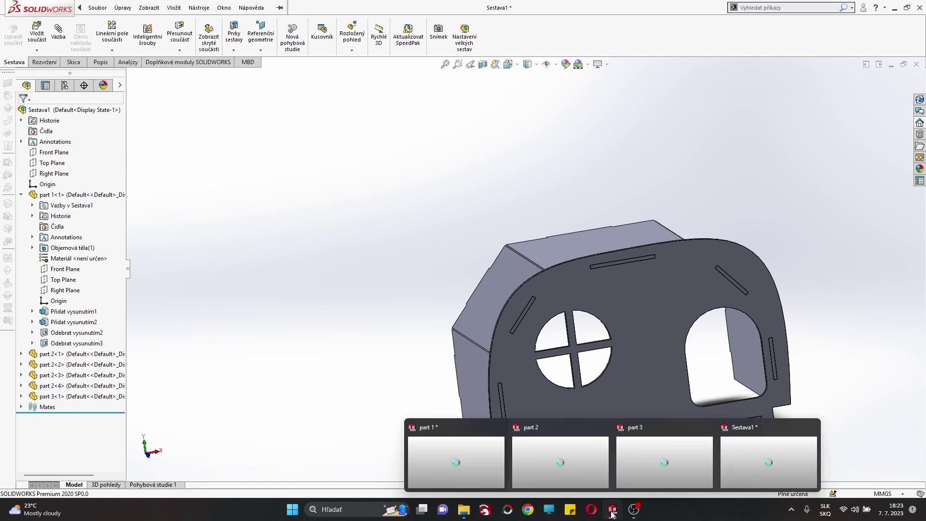
pyautogui.click(451, 452)
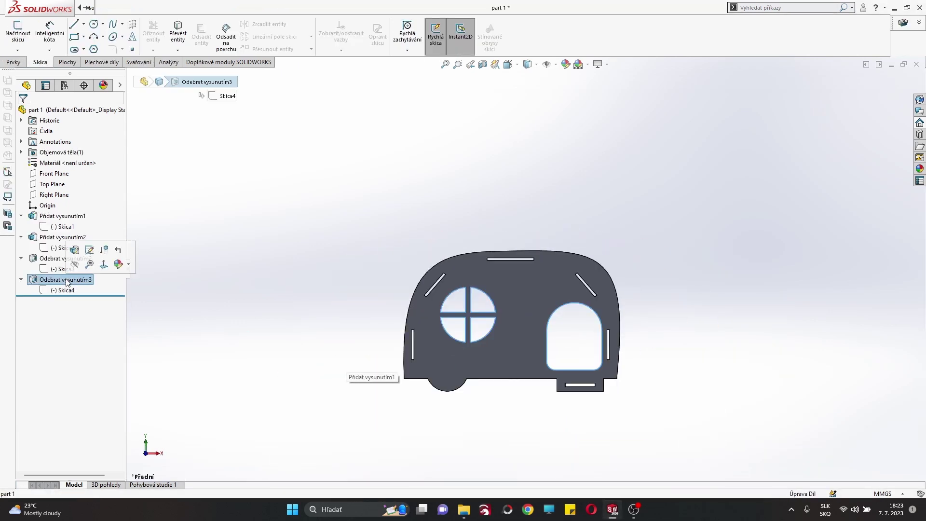
pyautogui.press('Delete')
pyautogui.click(472, 172)
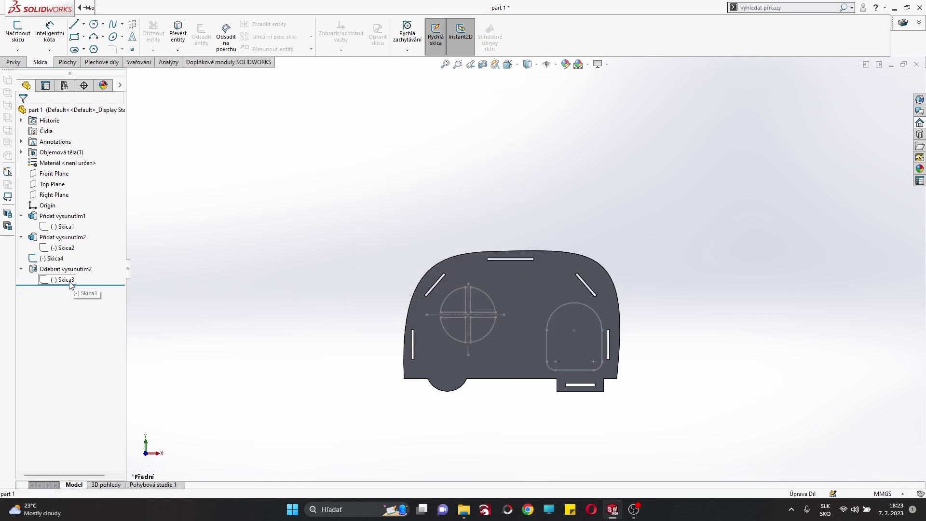
pyautogui.click(285, 312)
pyautogui.press('f')
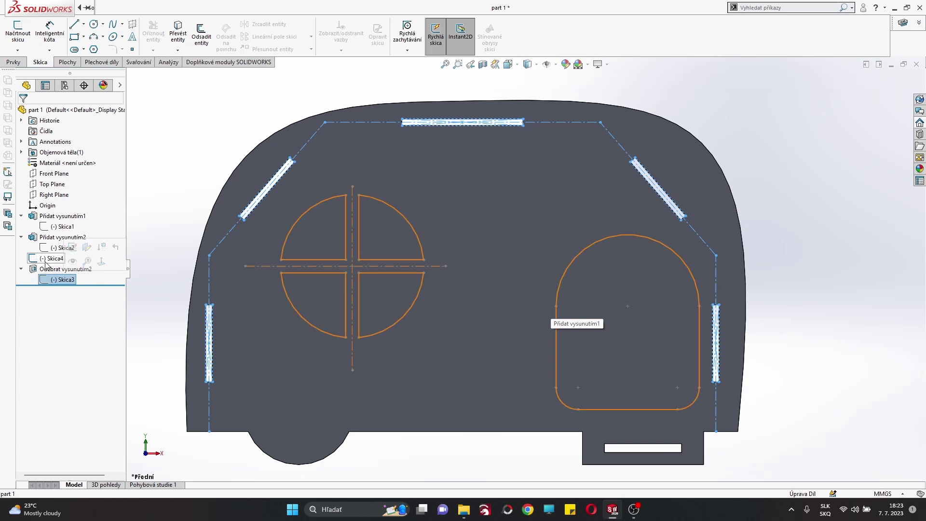
pyautogui.press('Delete')
pyautogui.click(505, 189)
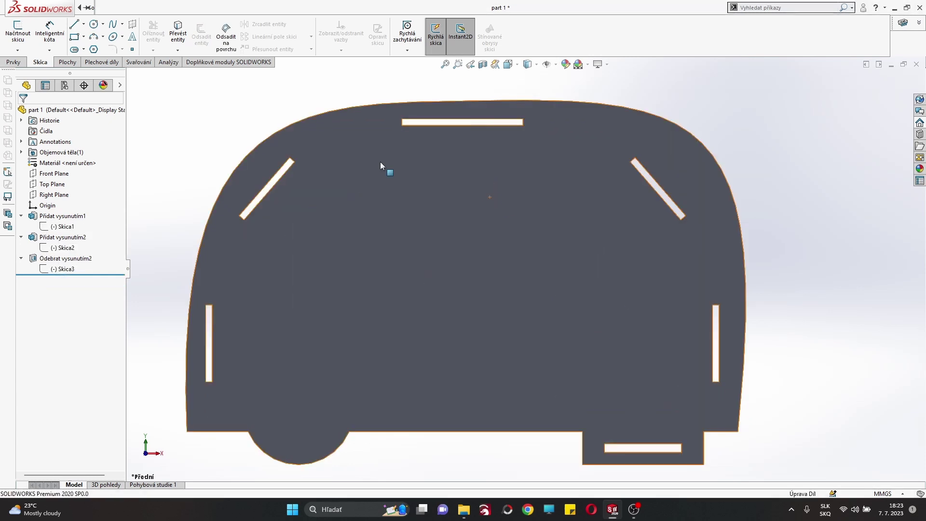
# Step: Save the plain slotted plate as a new part named part 4
pyautogui.click(89, 7)
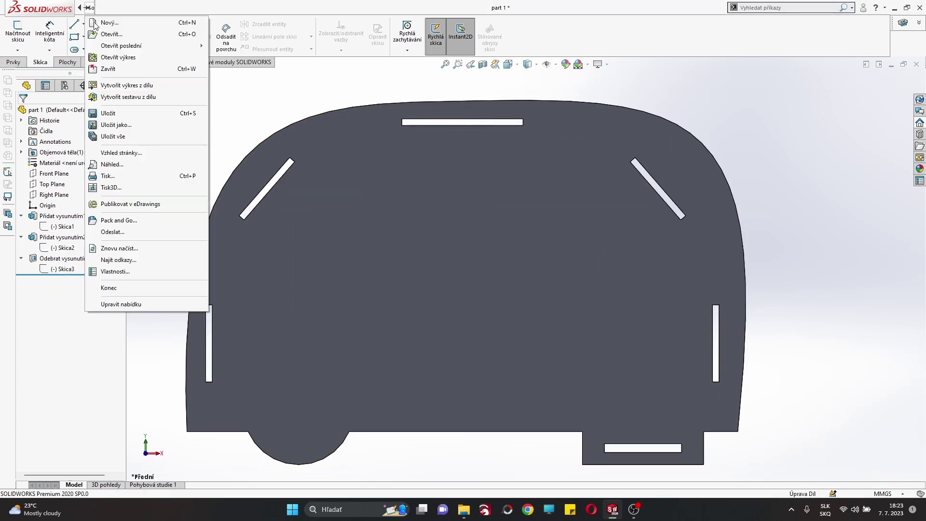
pyautogui.click(130, 126)
pyautogui.click(419, 224)
pyautogui.write('part 4')
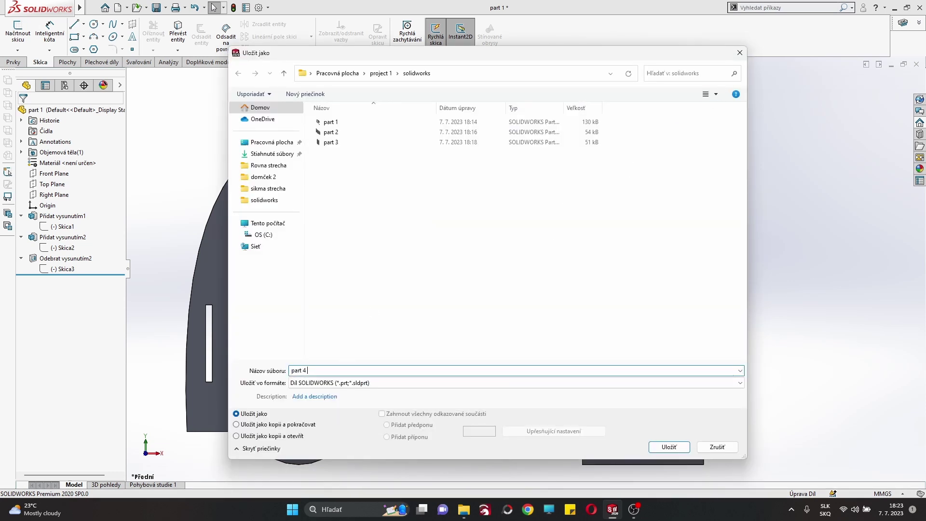
pyautogui.click(668, 447)
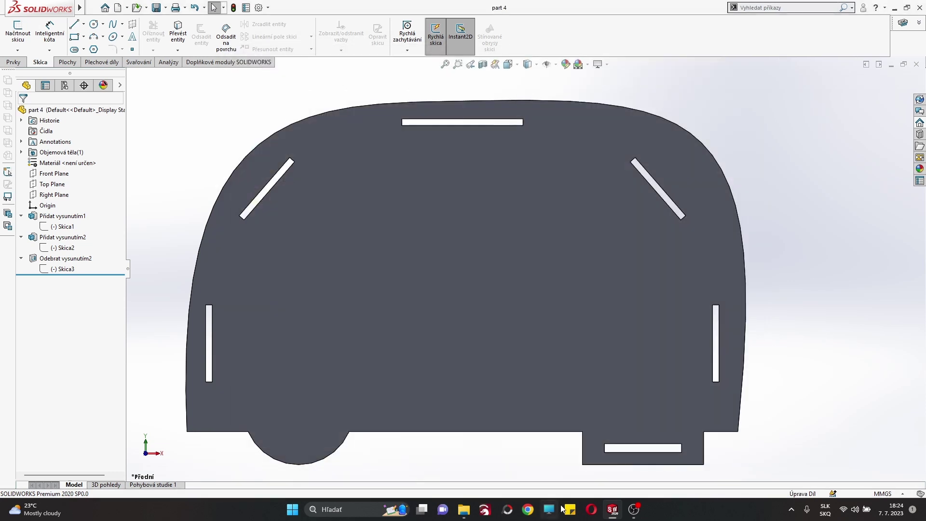
# Step: Return to Sestava1, accept the rebuild, and view the updated assembly from the rear
pyautogui.moveTo(612, 510)
pyautogui.click(740, 453)
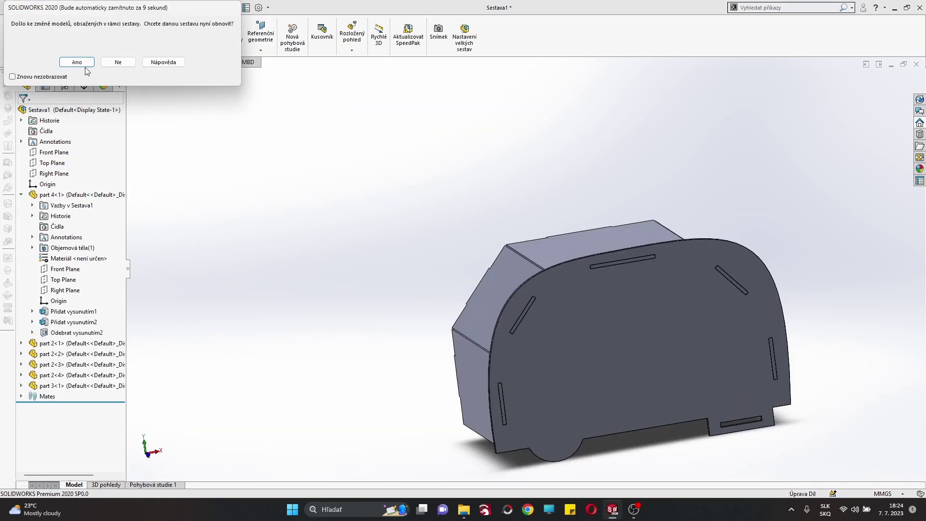
pyautogui.click(110, 63)
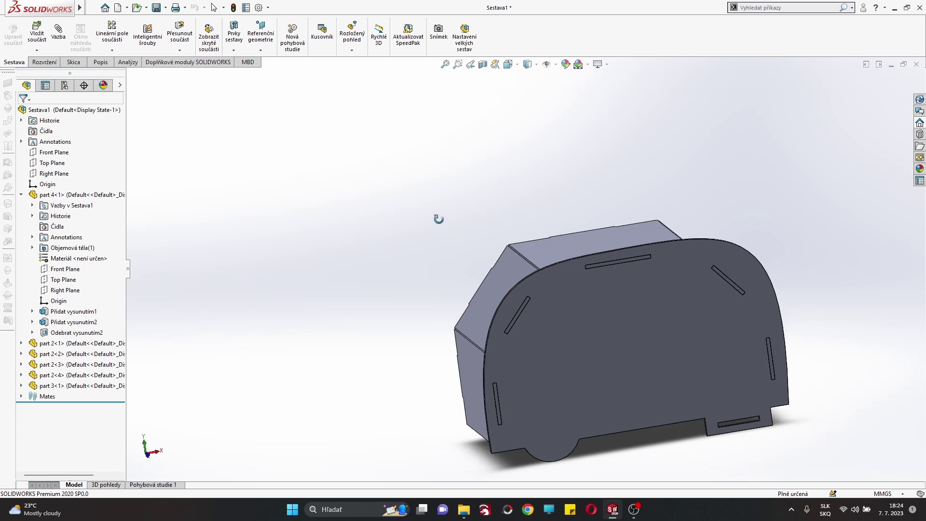
pyautogui.moveTo(438, 219)
pyautogui.mouseDown(button='middle')
pyautogui.moveTo(458, 262)
pyautogui.moveTo(427, 207)
pyautogui.moveTo(420, 215)
pyautogui.moveTo(575, 245)
pyautogui.mouseUp(button='middle')
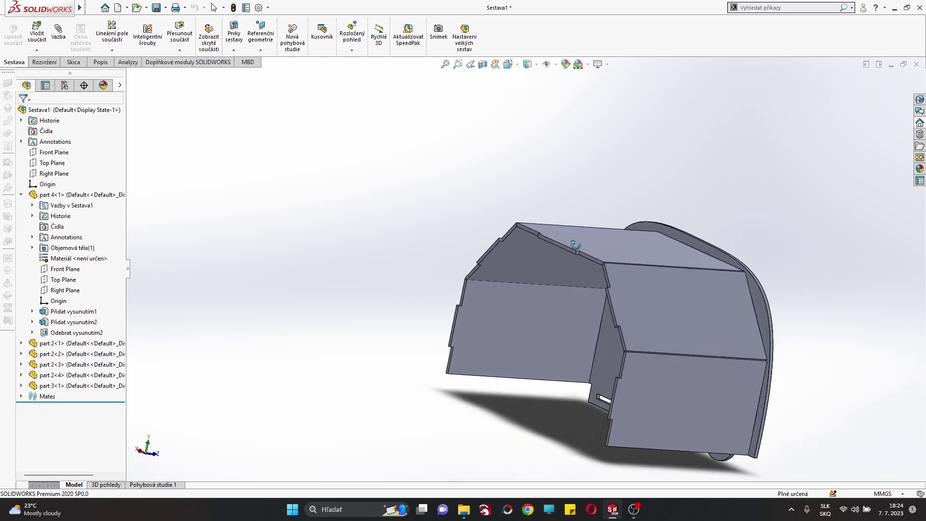
pyautogui.scroll(-3, 493, 325)
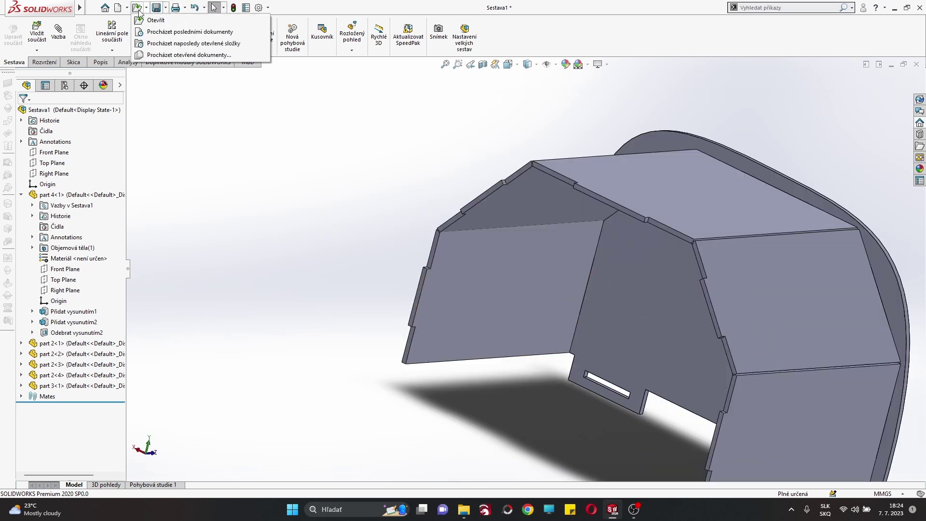
# Step: Insert a second copy of part 1 into the assembly
pyautogui.click(37, 33)
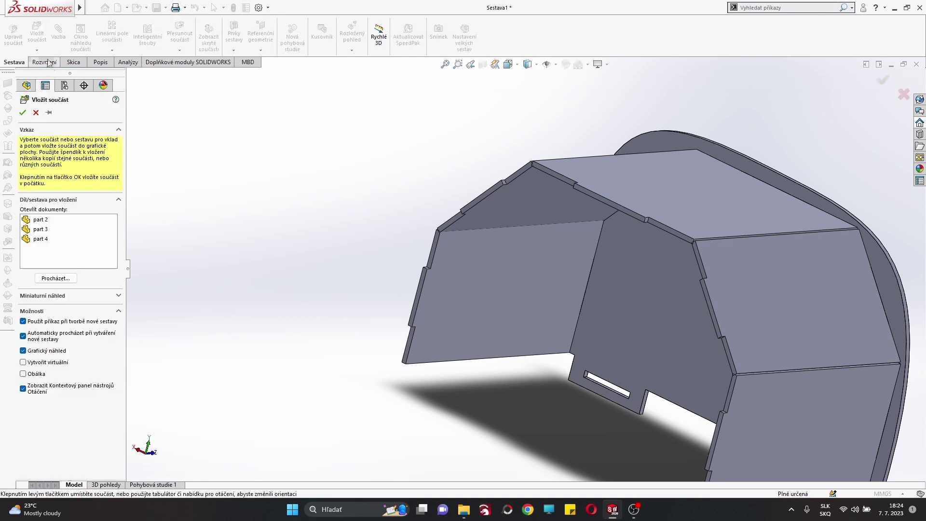
pyautogui.click(55, 278)
pyautogui.click(130, 68)
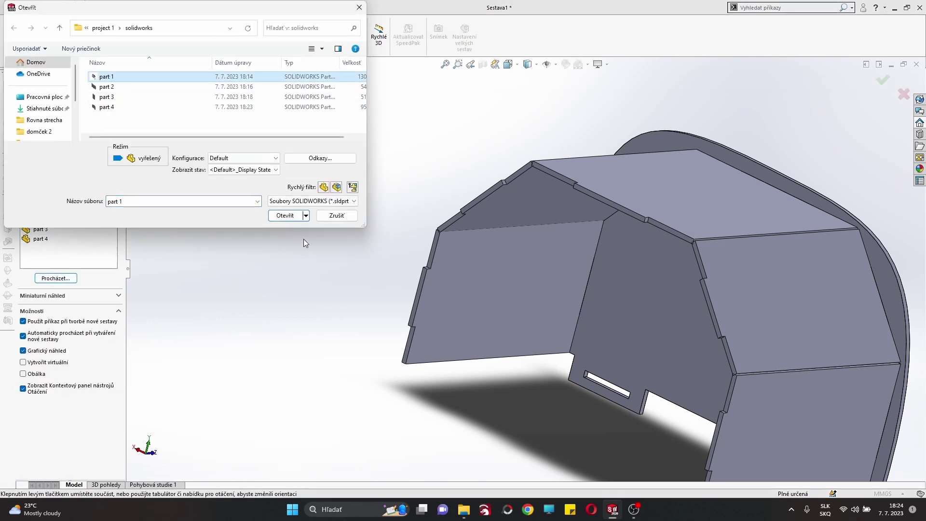
pyautogui.click(293, 211)
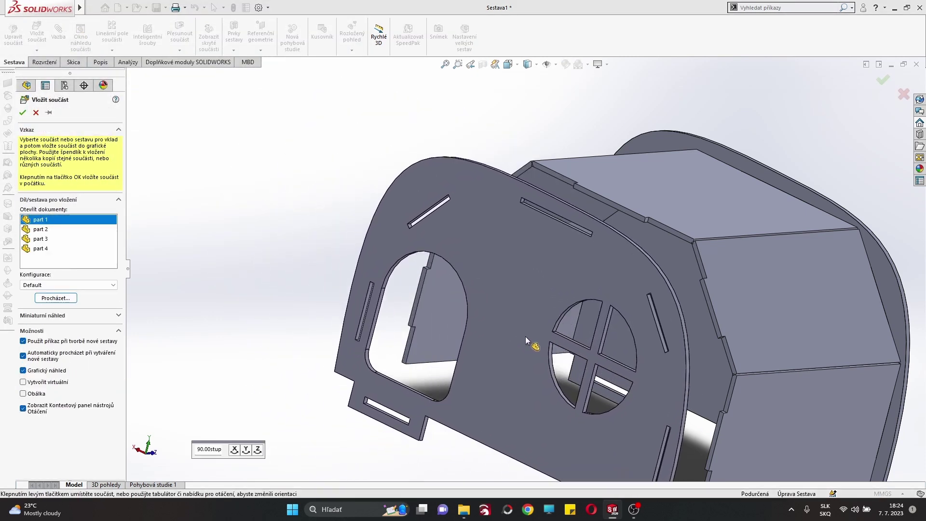
pyautogui.click(478, 336)
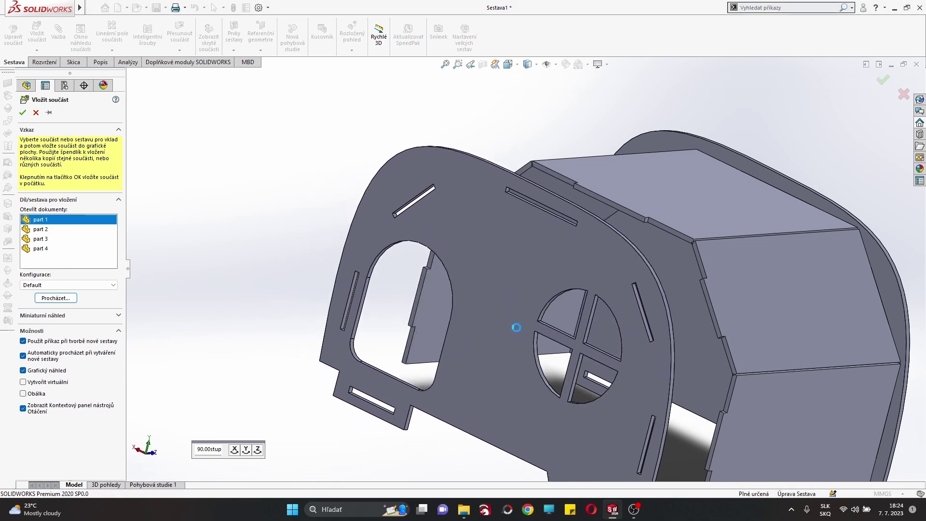
# Step: Mate a face of the part 1 copy coincident with the side panel
pyautogui.scroll(-5, 355, 294)
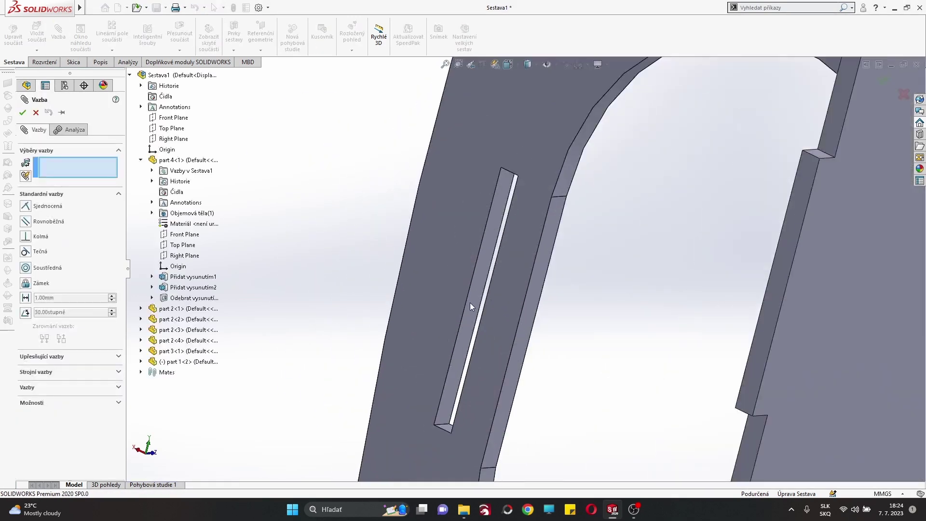
pyautogui.click(474, 301)
pyautogui.moveTo(568, 284); pyautogui.dragTo(738, 305, button='middle')
pyautogui.scroll(5, 699, 292)
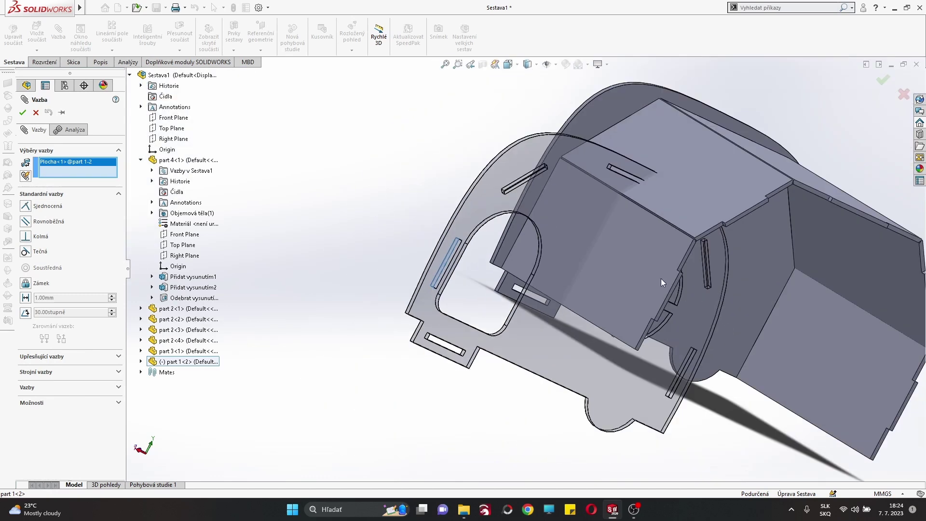
pyautogui.scroll(-4, 600, 275)
pyautogui.click(596, 282)
pyautogui.rightClick(596, 282)
# Step: Add a coincident mate between the part 1 copy and the matching slot face
pyautogui.moveTo(585, 279); pyautogui.dragTo(579, 254, button='middle')
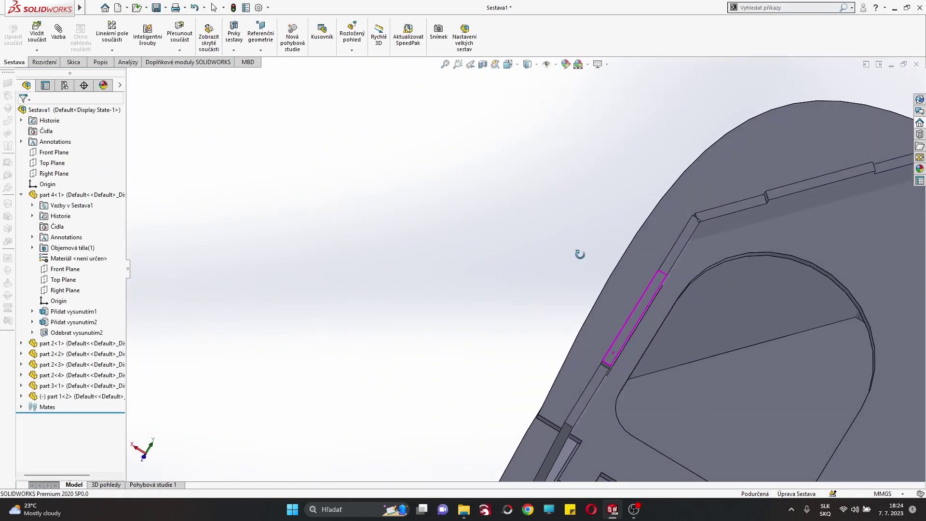
pyautogui.click(603, 421)
pyautogui.press('Escape')
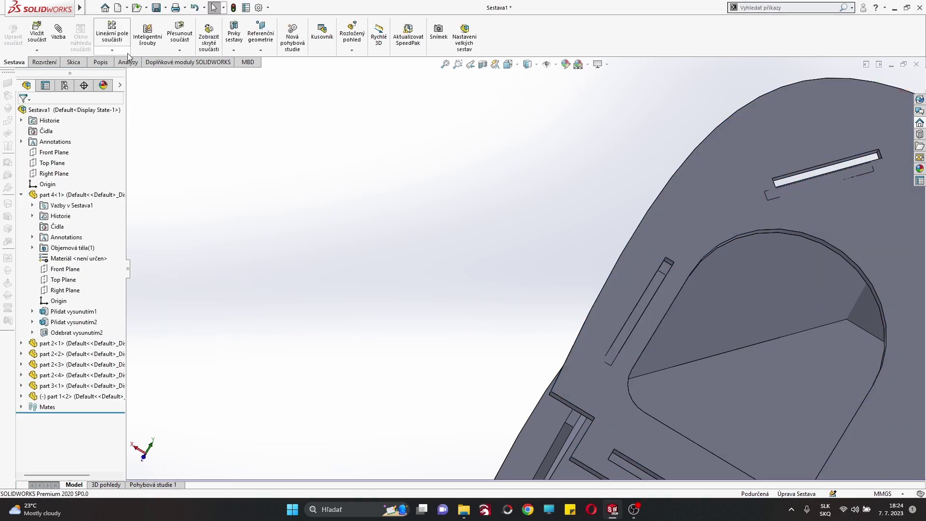
pyautogui.scroll(-3, 666, 264)
pyautogui.scroll(-3, 502, 260)
pyautogui.click(482, 270)
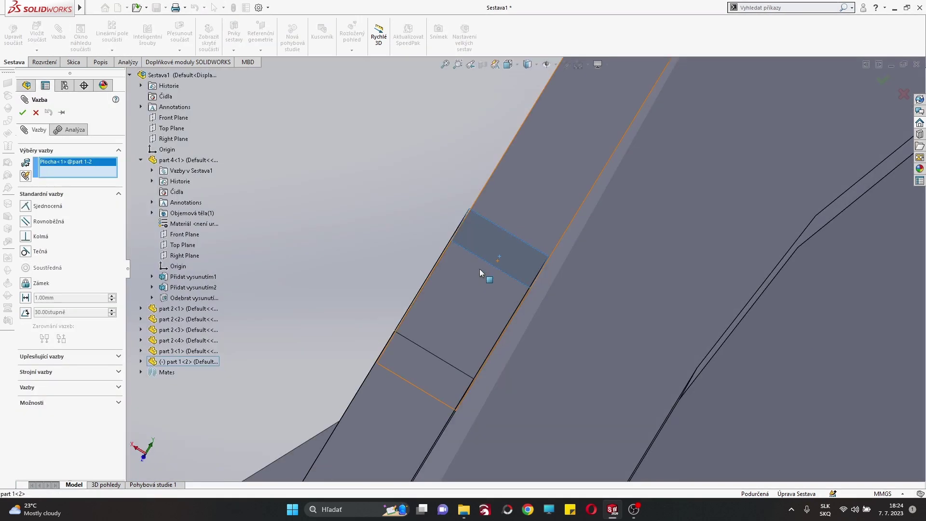
pyautogui.moveTo(483, 270); pyautogui.dragTo(385, 386, button='middle')
pyautogui.click(386, 386)
pyautogui.click(23, 112)
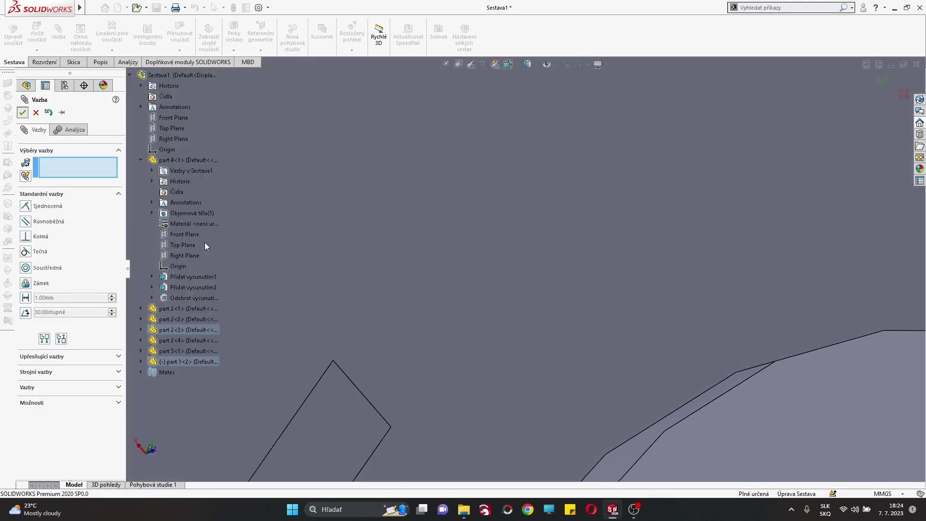
pyautogui.scroll(5, 465, 370)
pyautogui.scroll(3, 465, 370)
pyautogui.moveTo(578, 222)
pyautogui.mouseDown(button='middle')
pyautogui.moveTo(666, 232)
pyautogui.moveTo(763, 279)
pyautogui.moveTo(622, 320)
pyautogui.mouseUp(button='middle')
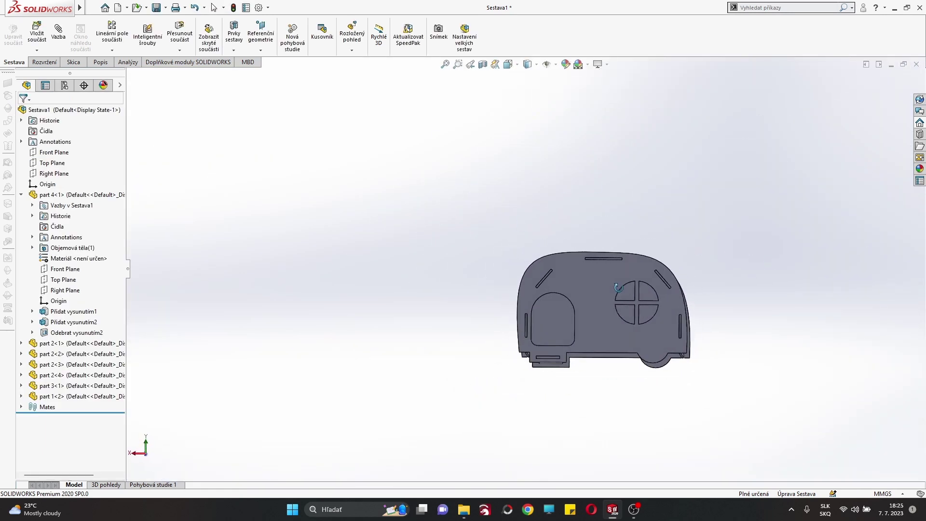
# Step: Orbit and zoom to inspect the assembly's long side panel
pyautogui.moveTo(618, 287)
pyautogui.mouseDown(button='middle')
pyautogui.moveTo(791, 310)
pyautogui.moveTo(654, 325)
pyautogui.mouseUp(button='middle')
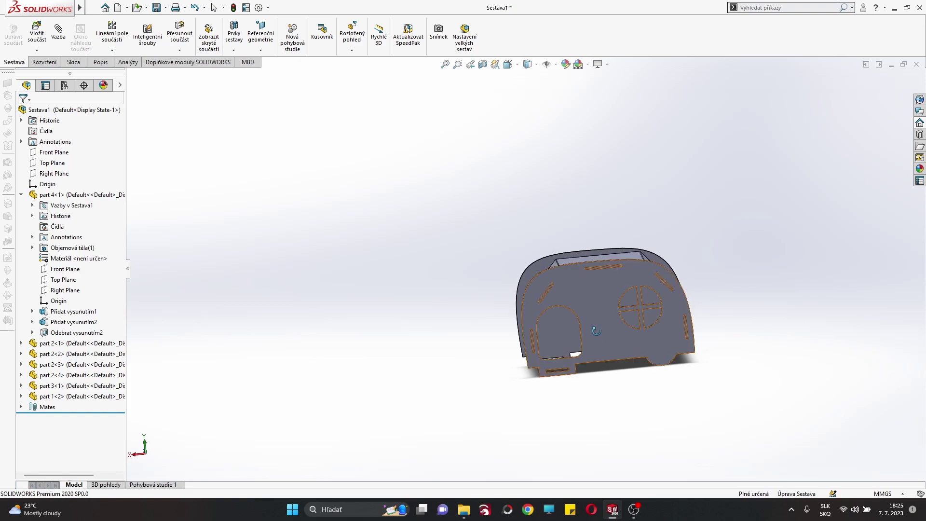
pyautogui.scroll(-5, 578, 313)
pyautogui.moveTo(543, 277)
pyautogui.mouseDown(button='middle')
pyautogui.moveTo(445, 307)
pyautogui.moveTo(547, 343)
pyautogui.moveTo(419, 297)
pyautogui.moveTo(566, 323)
pyautogui.moveTo(572, 299)
pyautogui.mouseUp(button='middle')
pyautogui.scroll(-3, 547, 343)
pyautogui.scroll(4, 507, 313)
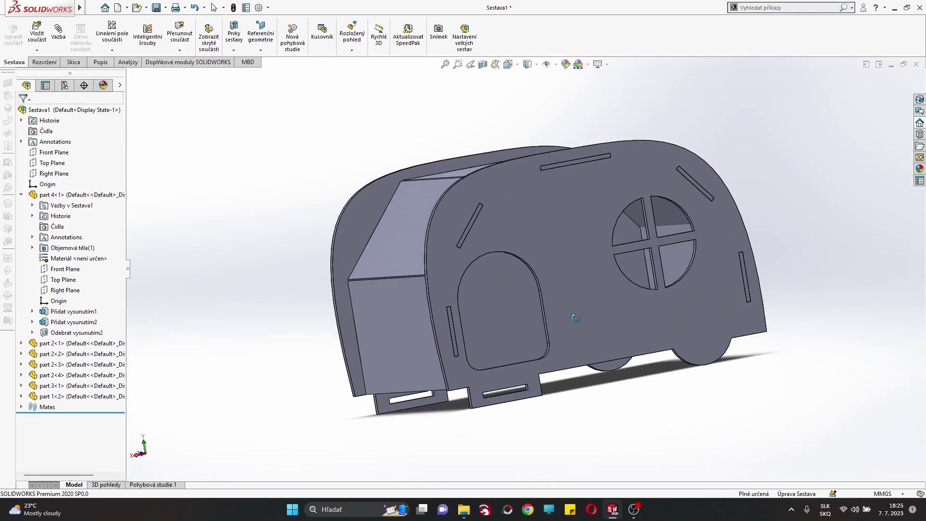
pyautogui.scroll(-4, 571, 300)
pyautogui.moveTo(612, 509)
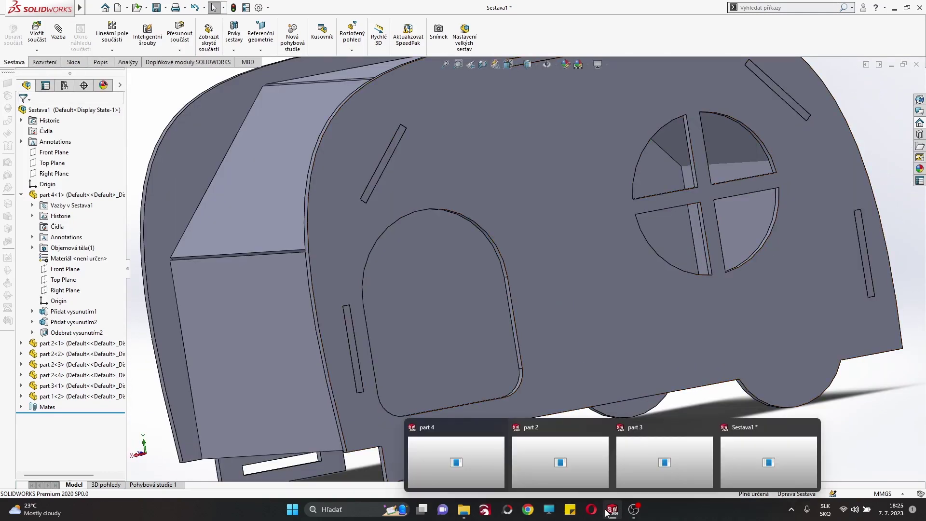
# Step: In part 4's slot sketch Skica3, delete the stray rectangle and its dimension
pyautogui.click(481, 444)
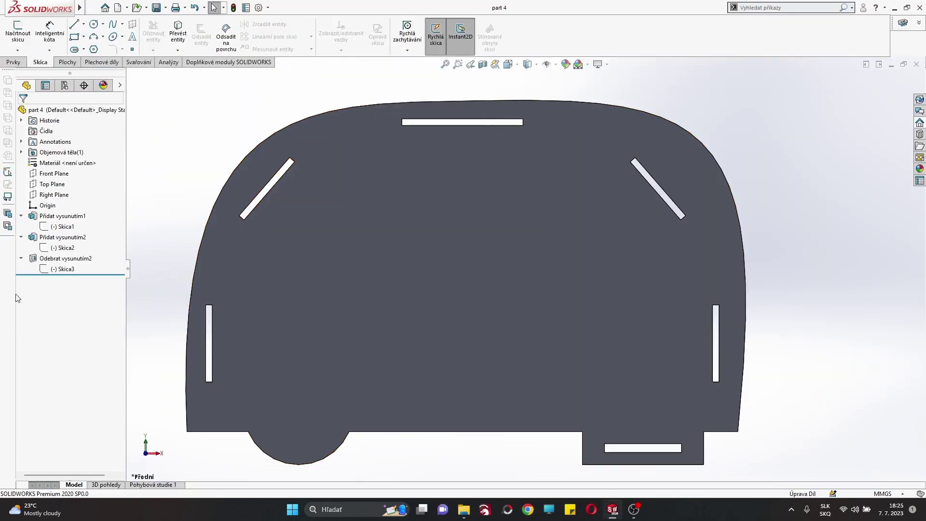
pyautogui.click(69, 239)
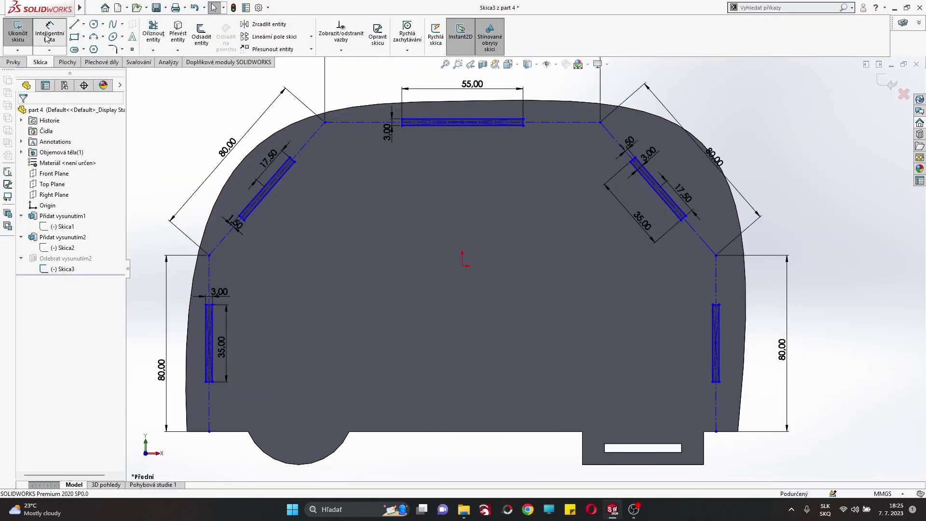
pyautogui.press('Delete')
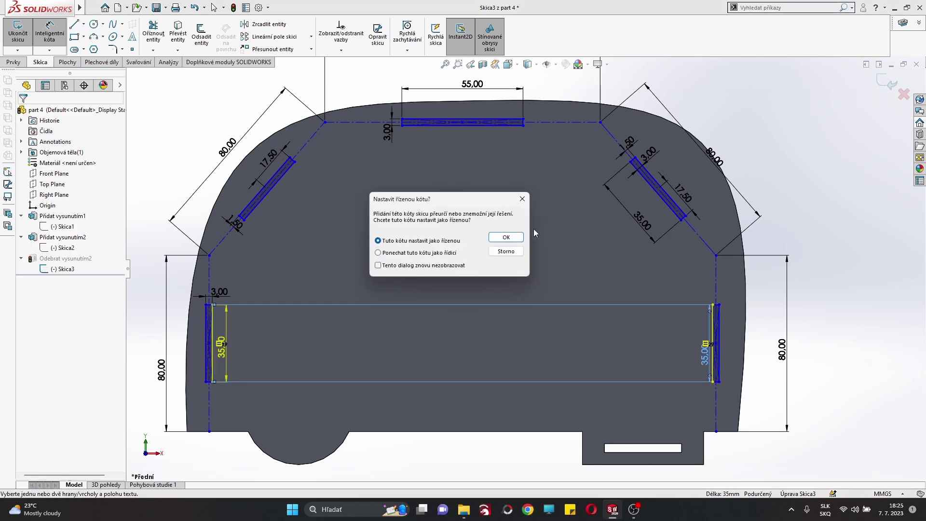
pyautogui.press('Return')
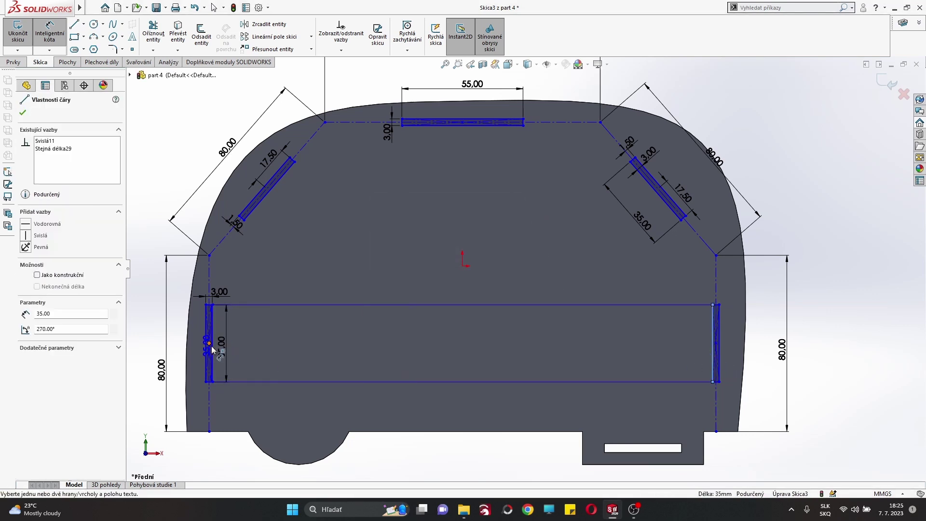
# Step: Dimension the bottom span between the side slots as 227 mm
pyautogui.scroll(2, 451, 397)
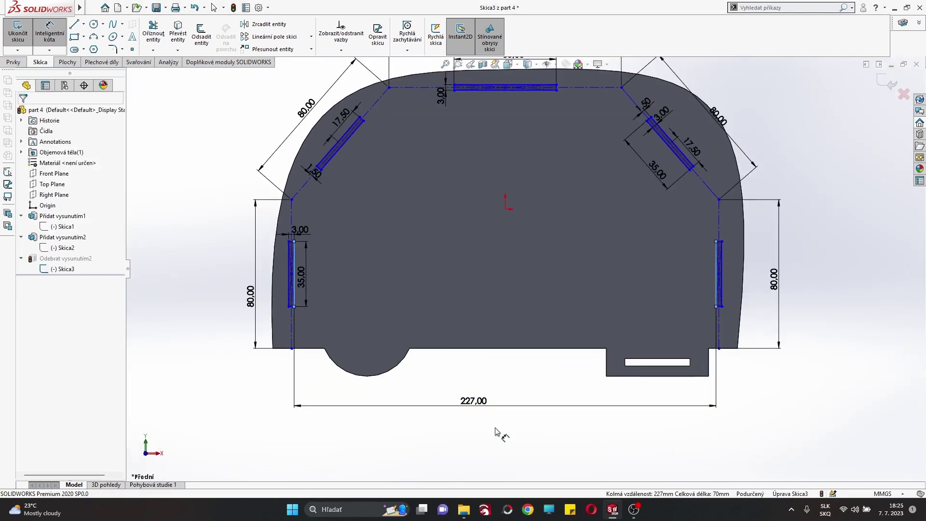
pyautogui.click(427, 405)
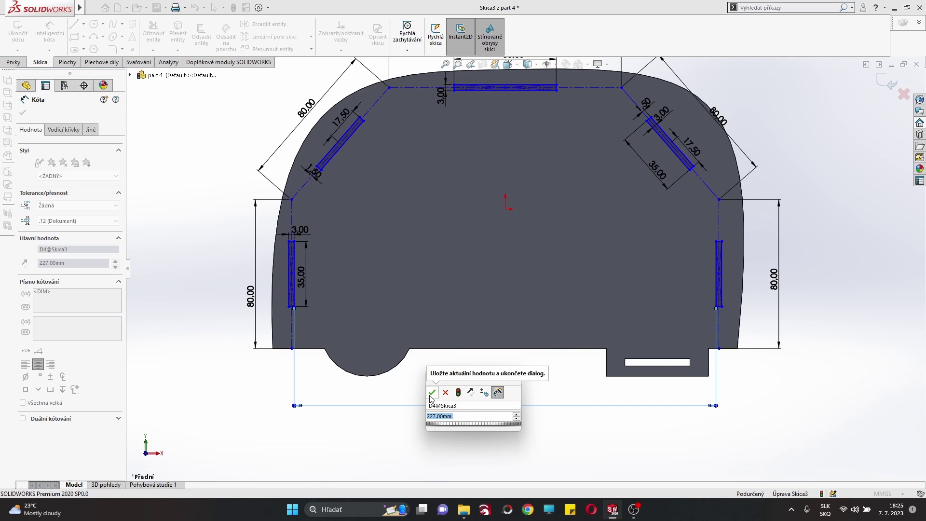
pyautogui.click(432, 393)
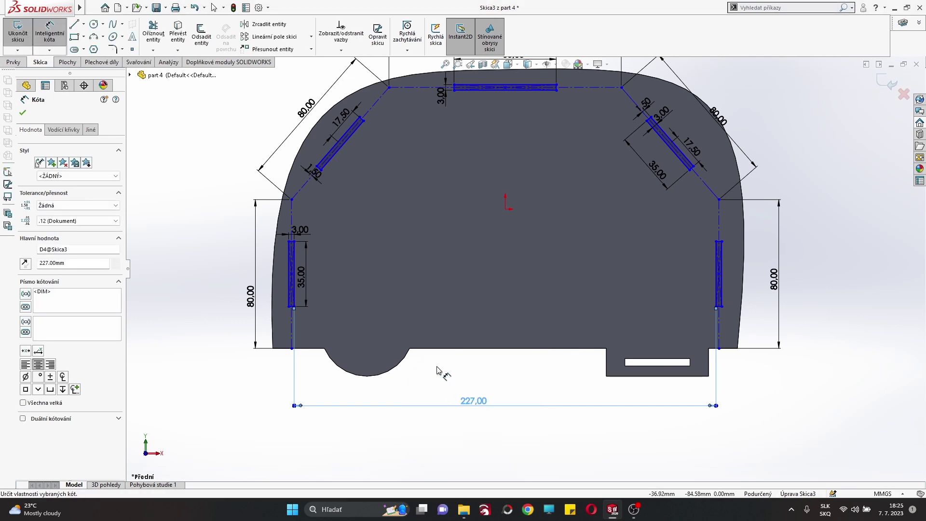
pyautogui.rightClick(265, 370)
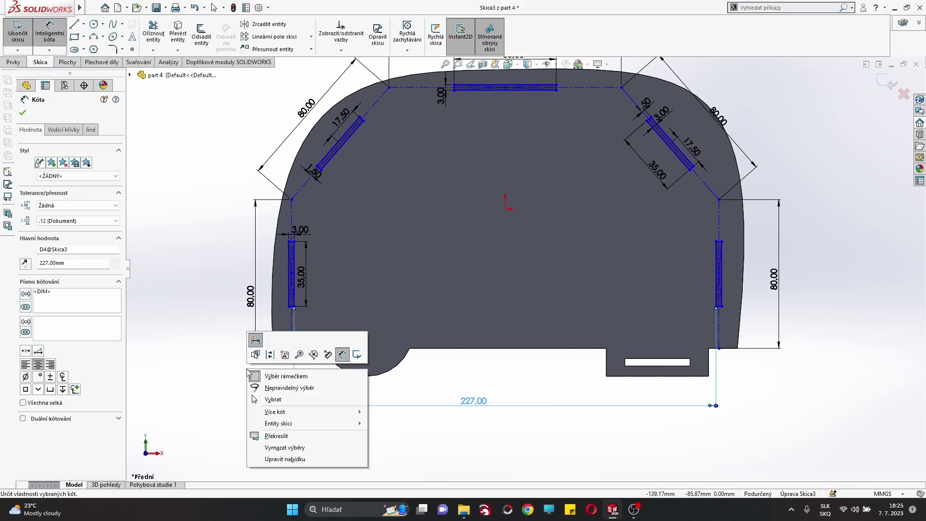
pyautogui.click(270, 390)
pyautogui.click(165, 10)
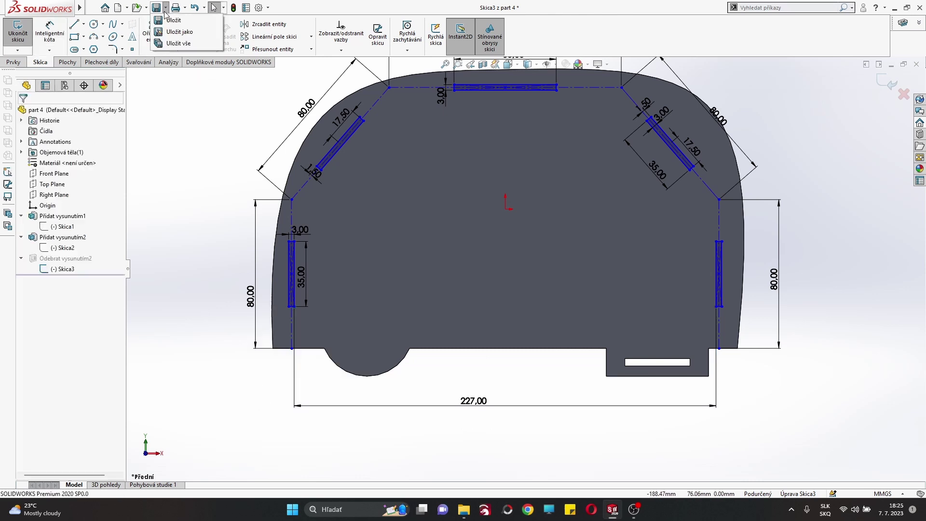
pyautogui.click(117, 7)
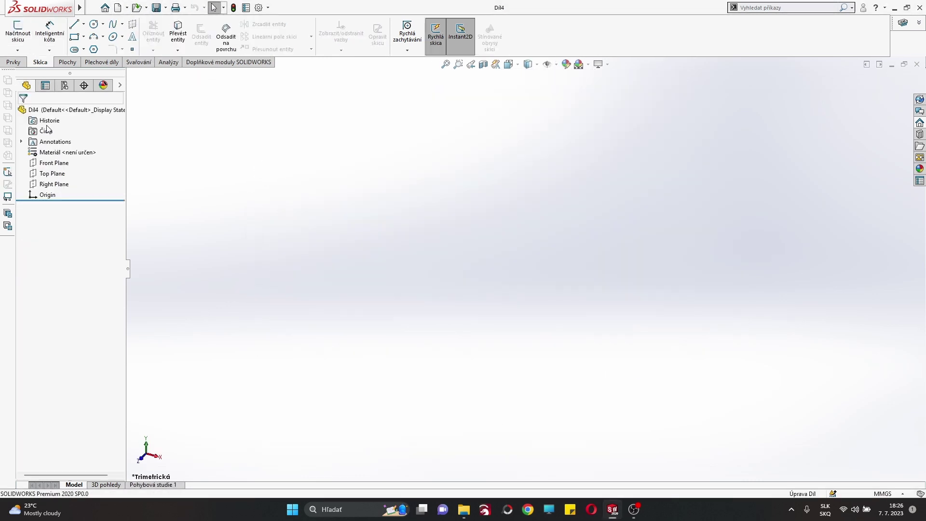
# Step: Start a new part and sketch a center rectangle on the origin
pyautogui.click(54, 162)
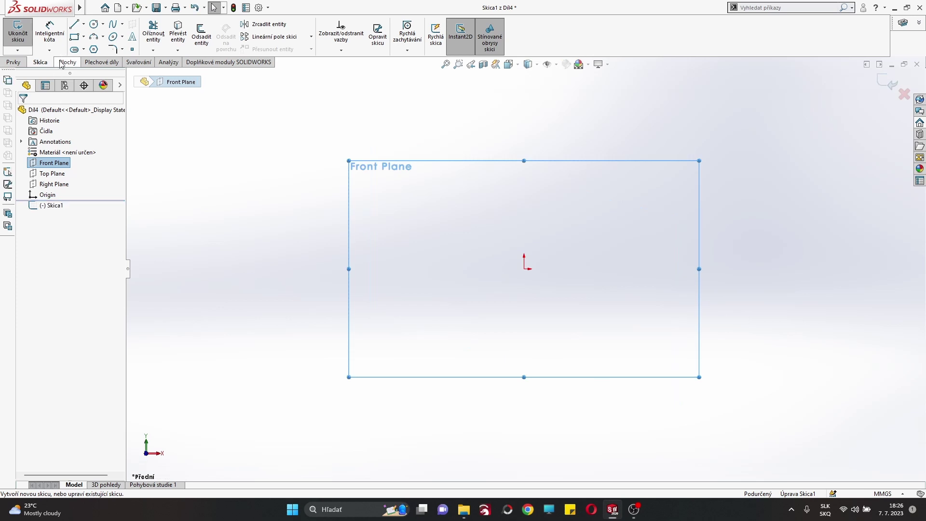
pyautogui.click(84, 37)
pyautogui.click(103, 58)
pyautogui.click(524, 269)
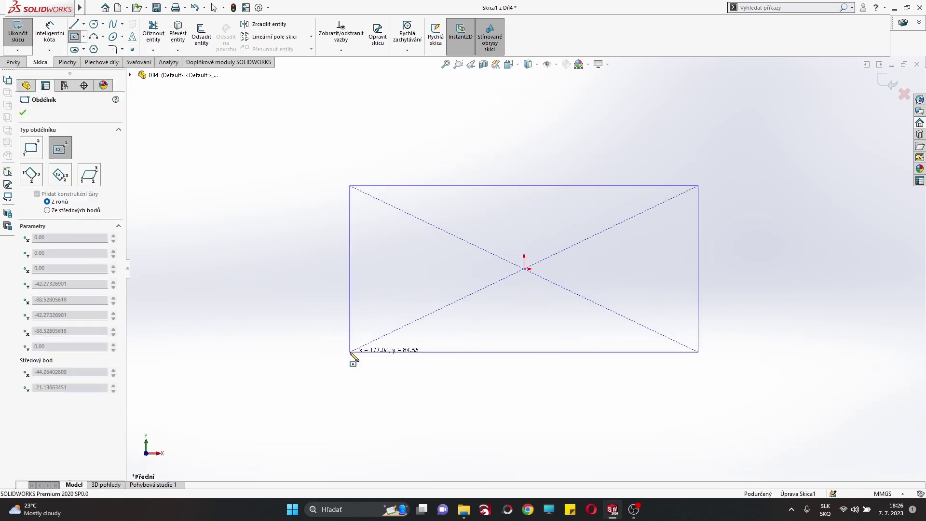
pyautogui.click(349, 351)
# Step: Dimension the rectangle 227 mm wide and 144 mm high
pyautogui.click(49, 33)
pyautogui.click(542, 186)
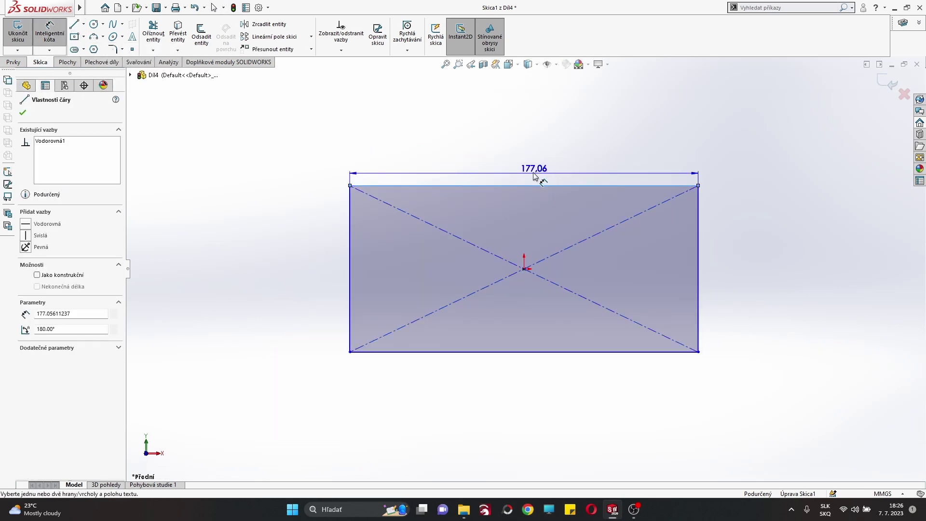
pyautogui.click(528, 170)
pyautogui.write('227')
pyautogui.press('Return')
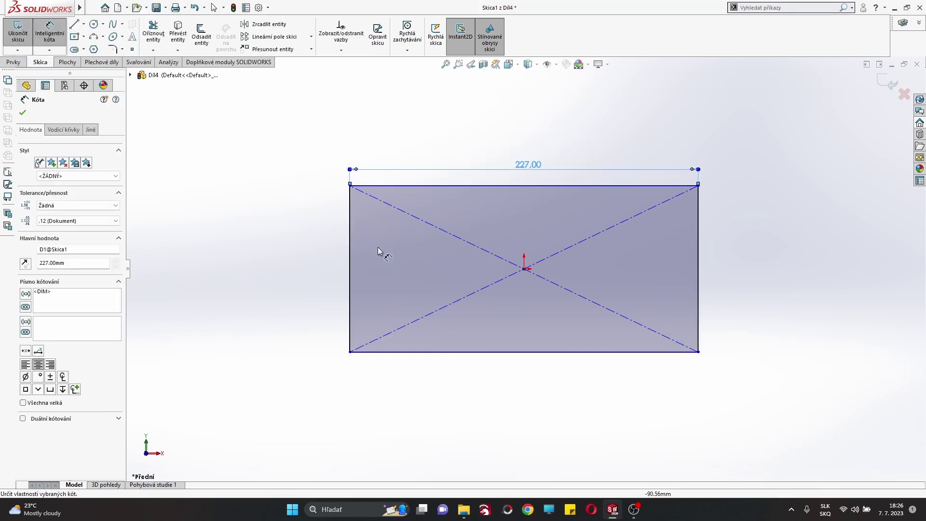
pyautogui.click(329, 264)
pyautogui.write('144')
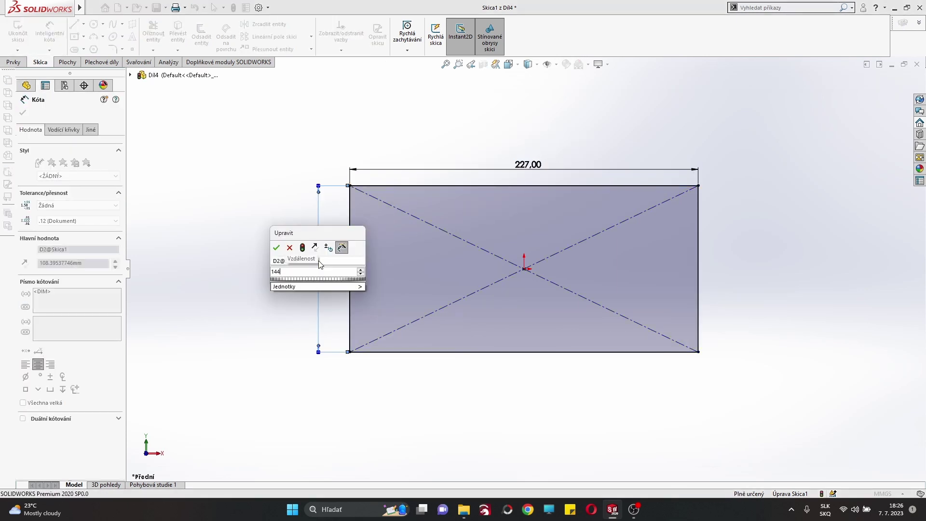
pyautogui.press('Return')
pyautogui.click(13, 62)
# Step: Extrude the rectangle 3 mm into a plate
pyautogui.rightClick(277, 159)
pyautogui.click(289, 183)
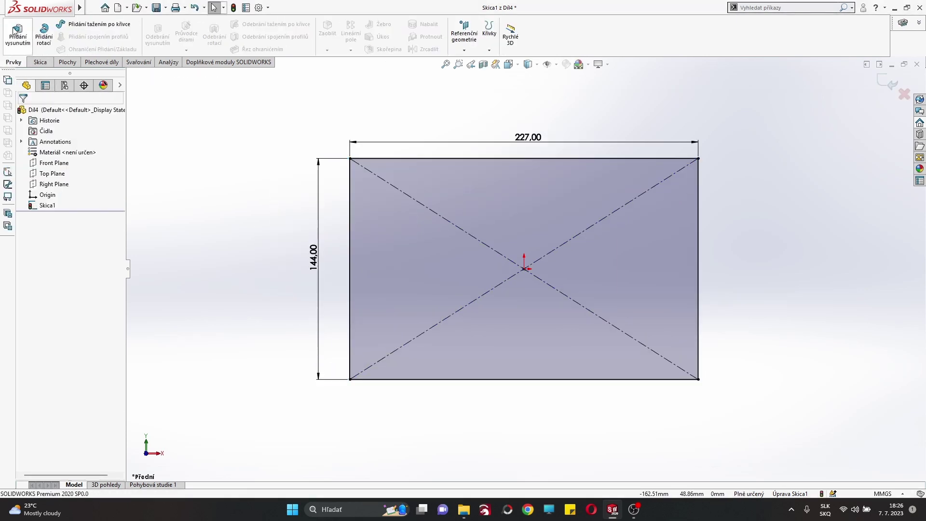
pyautogui.write('3.00mm')
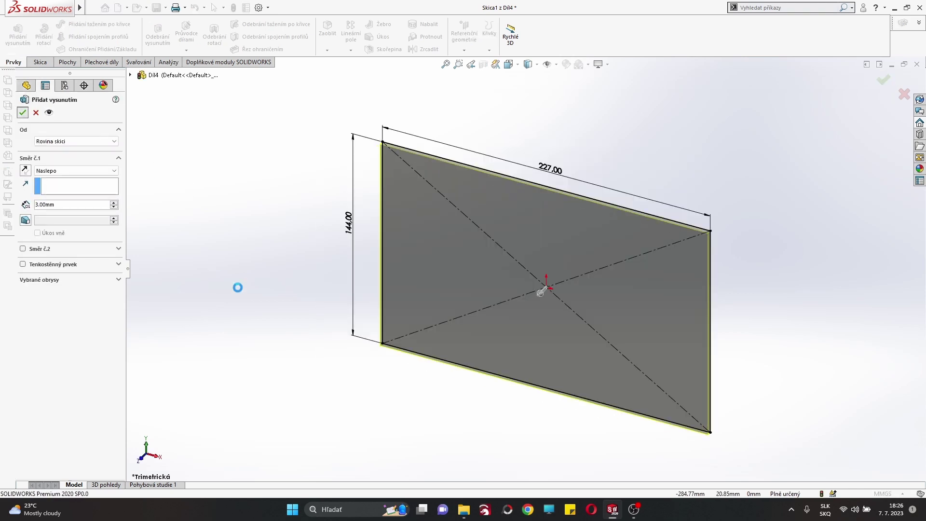
pyautogui.press('Return')
# Step: Start a sketch on the plate's front face and draw a tab rectangle above its top edge
pyautogui.click(142, 460)
pyautogui.click(40, 61)
pyautogui.click(17, 34)
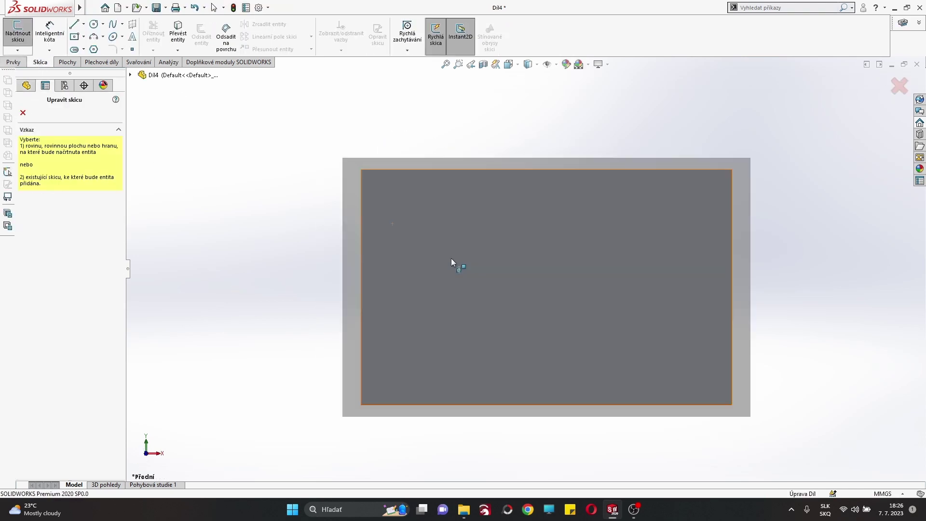
pyautogui.click(451, 258)
pyautogui.click(74, 37)
pyautogui.click(385, 170)
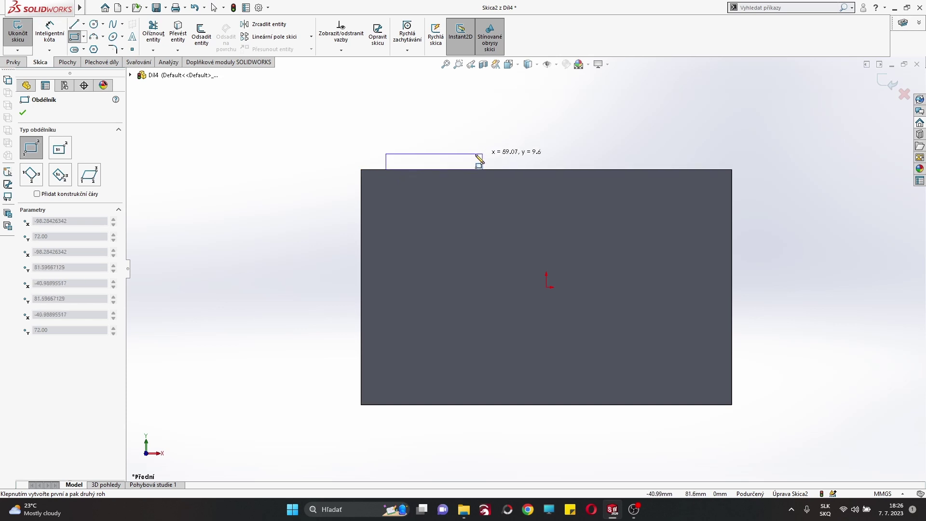
pyautogui.click(446, 151)
pyautogui.press('Escape')
# Step: Dimension the tab 35 mm wide and 3 mm high
pyautogui.scroll(-4, 410, 87)
pyautogui.click(401, 224)
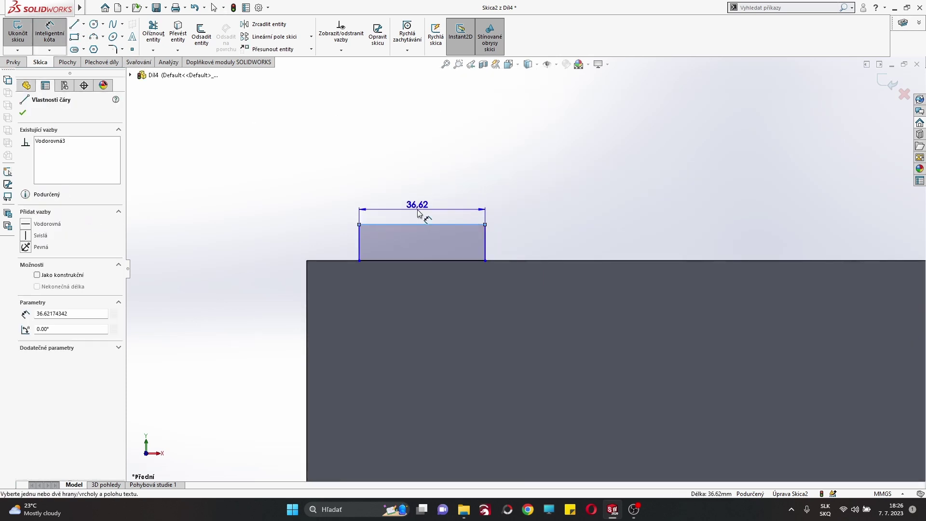
pyautogui.click(418, 209)
pyautogui.write('35')
pyautogui.press('Return')
pyautogui.click(350, 229)
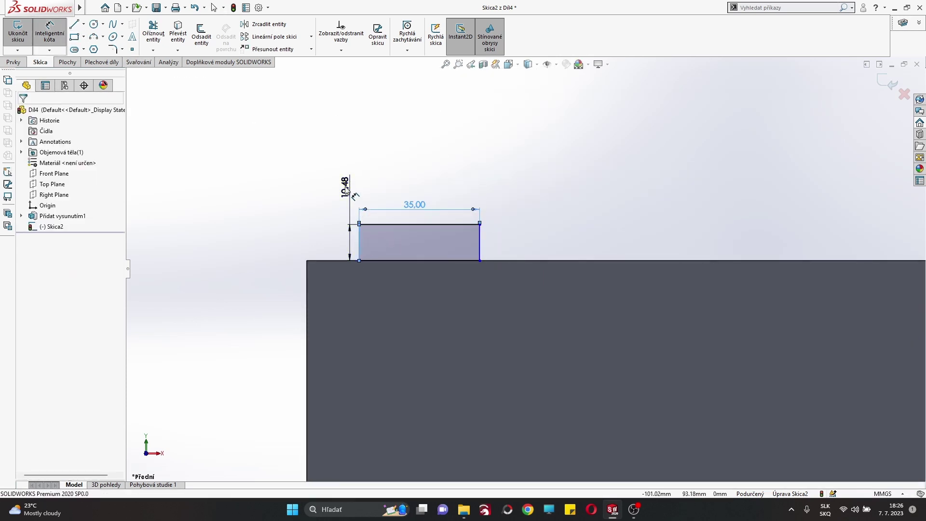
pyautogui.click(345, 187)
pyautogui.write('3')
pyautogui.press('Return')
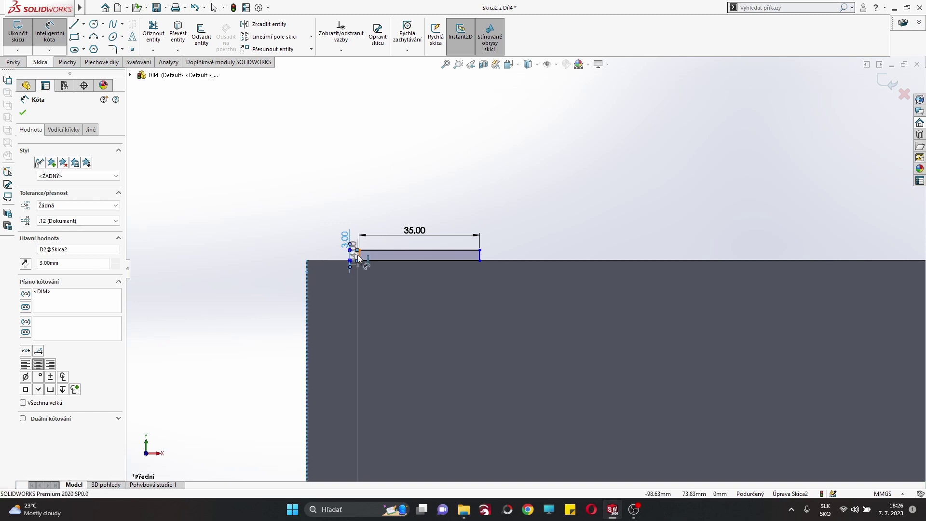
# Step: Position the tab 15 mm from the plate's left edge and leave dimensioning
pyautogui.click(357, 257)
pyautogui.click(334, 219)
pyautogui.write('15')
pyautogui.press('Return')
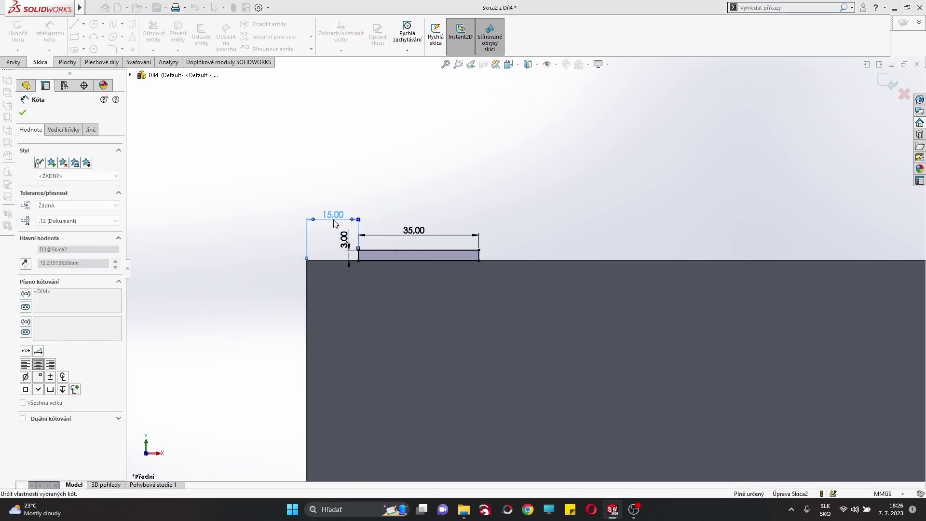
pyautogui.rightClick(333, 219)
pyautogui.click(291, 198)
pyautogui.press('f')
pyautogui.scroll(-3, 604, 320)
# Step: Mirror the tab about the Right Plane to the opposite end of the top edge
pyautogui.hotkey('ctrl', 'a')
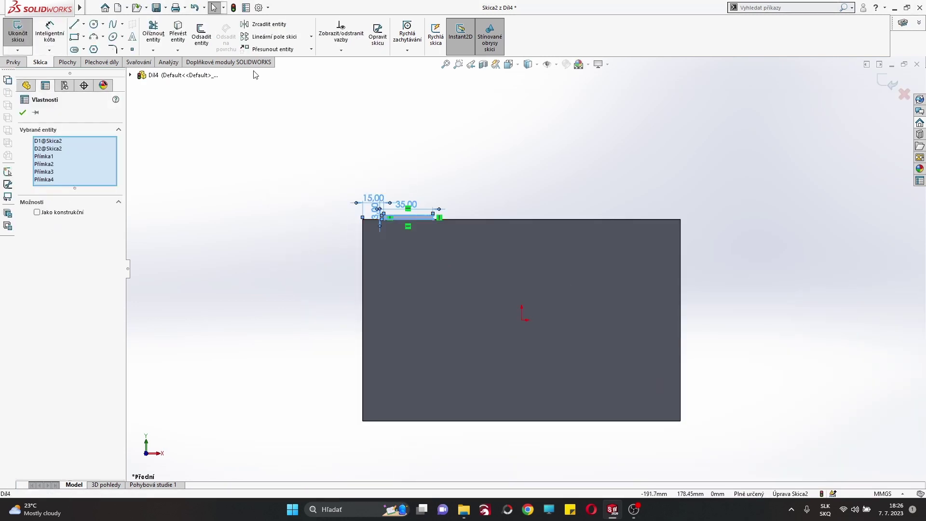
pyautogui.click(296, 29)
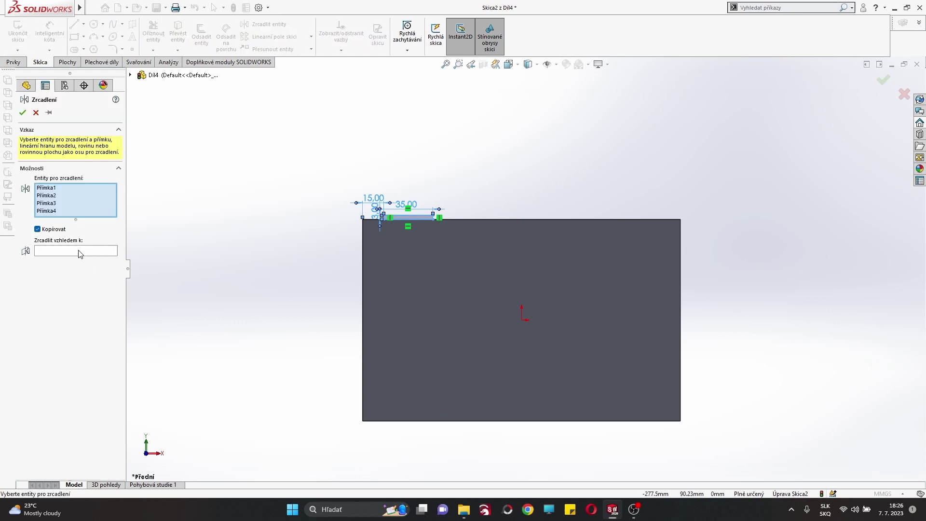
pyautogui.click(130, 74)
pyautogui.click(163, 160)
pyautogui.click(23, 113)
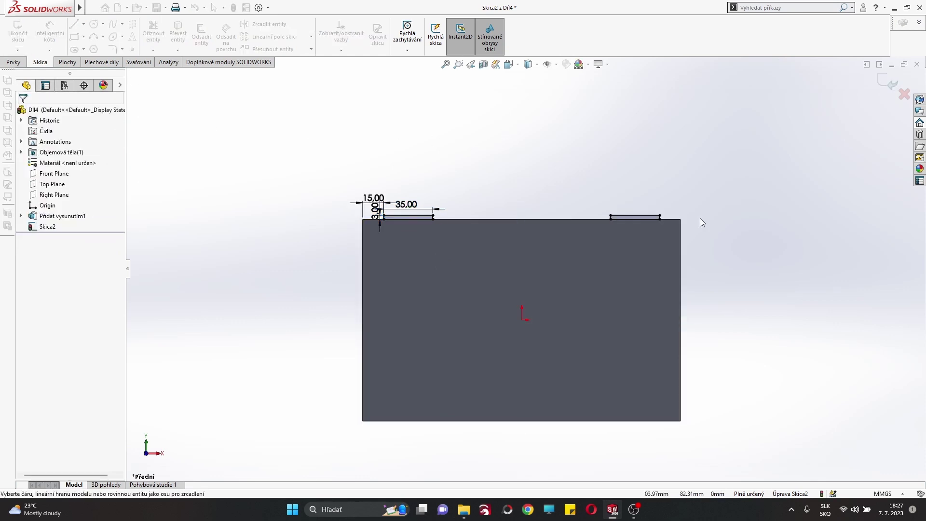
# Step: Mirror both top tabs about the Top Plane onto the bottom edge
pyautogui.moveTo(732, 250); pyautogui.dragTo(226, 134)
pyautogui.click(266, 24)
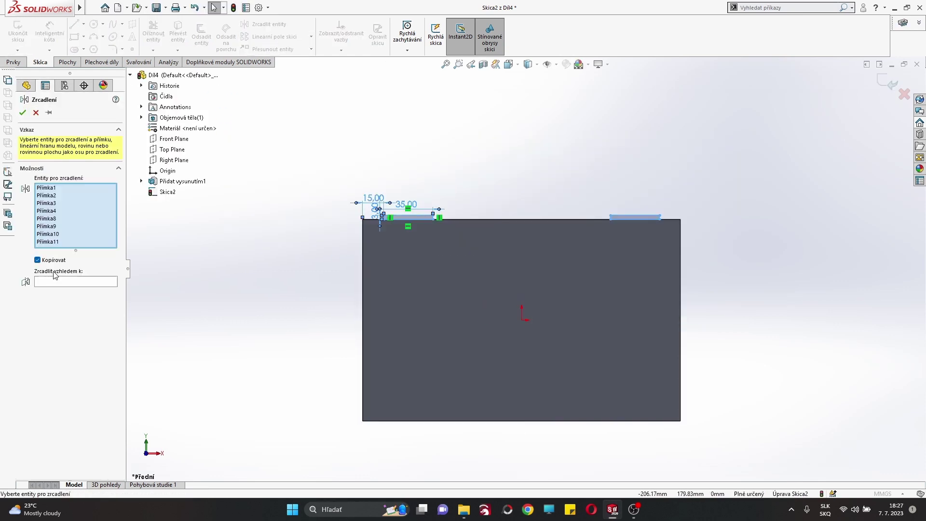
pyautogui.click(169, 149)
pyautogui.click(22, 112)
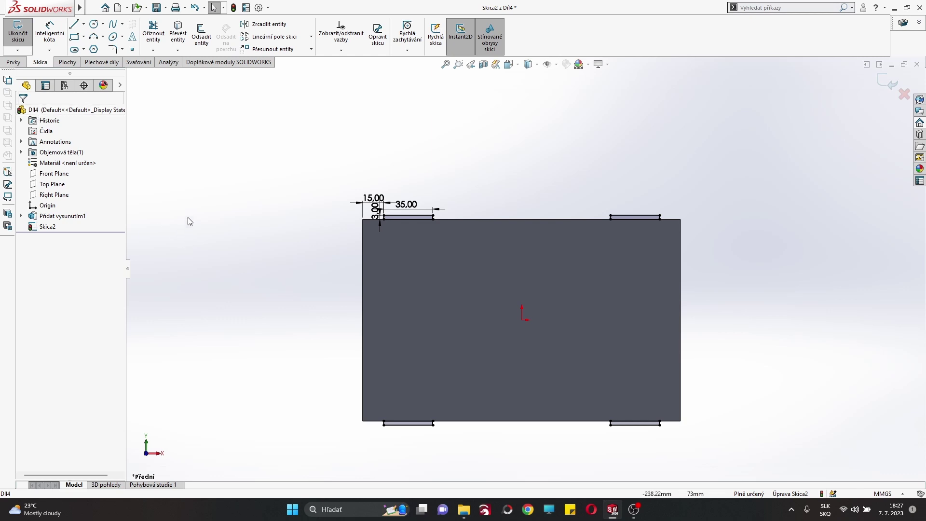
# Step: Draw a corner rectangle for the slot beside the plate's left edge
pyautogui.click(84, 37)
pyautogui.click(94, 50)
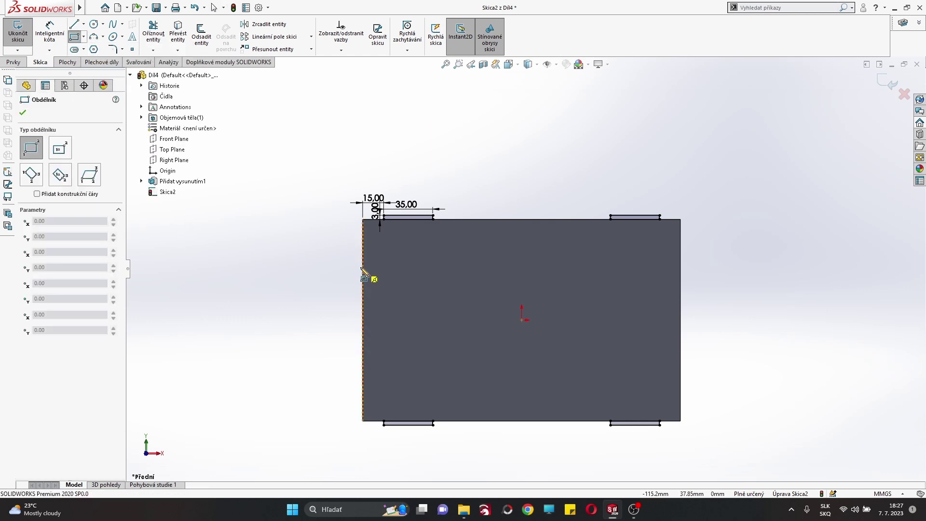
pyautogui.click(363, 266)
pyautogui.click(344, 361)
pyautogui.rightClick(266, 351)
pyautogui.click(284, 360)
# Step: Dimension the slot rectangle 3 mm wide and 60 mm long
pyautogui.click(56, 43)
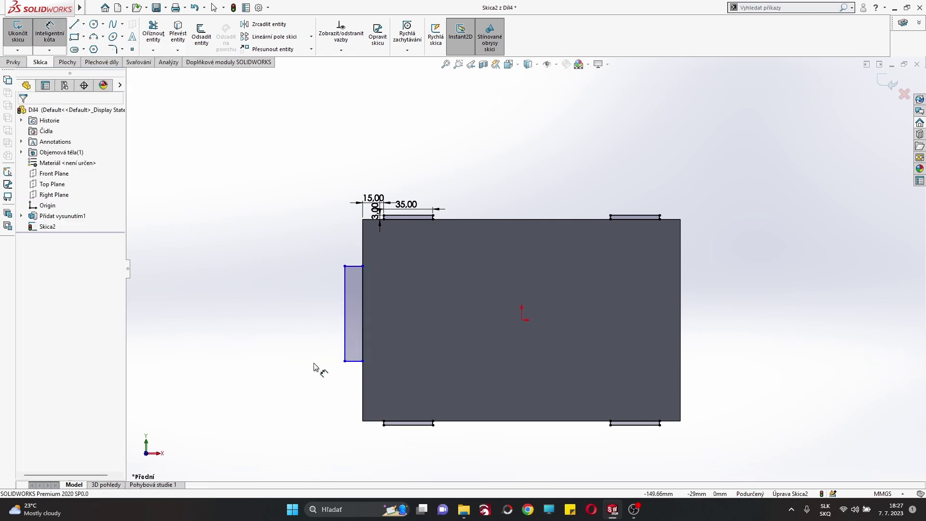
pyautogui.click(353, 361)
pyautogui.write('3')
pyautogui.press('Return')
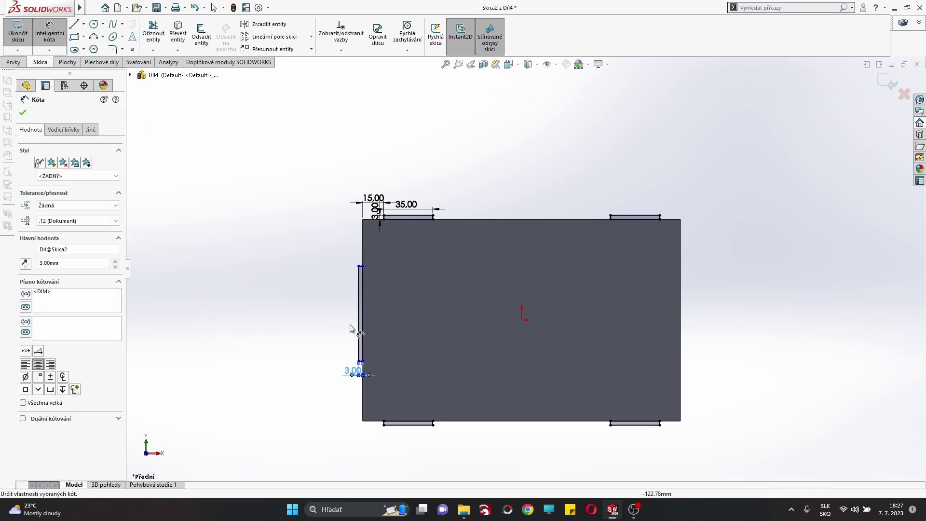
pyautogui.click(351, 328)
pyautogui.write('5')
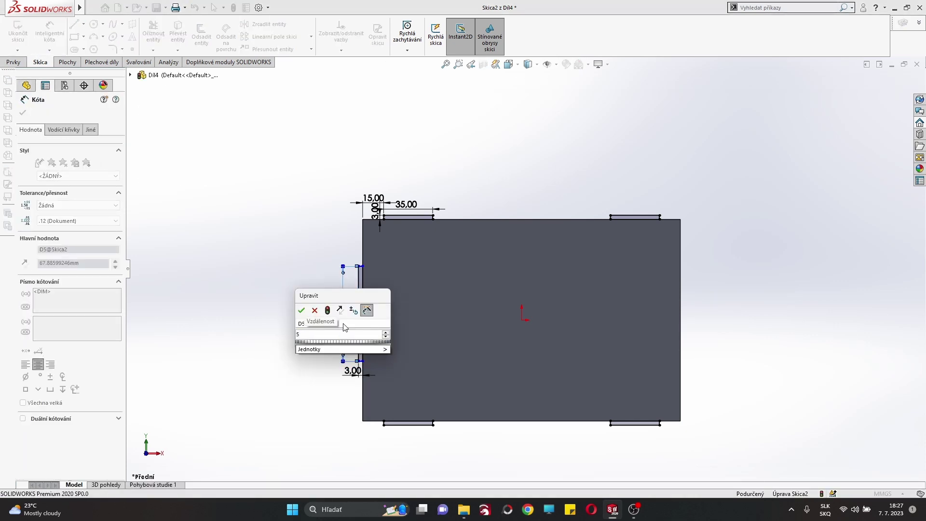
pyautogui.write('60')
pyautogui.press('Return')
# Step: Dimension the slot's distance from the origin using a -60 expression, giving 42 mm
pyautogui.scroll(-4, 355, 289)
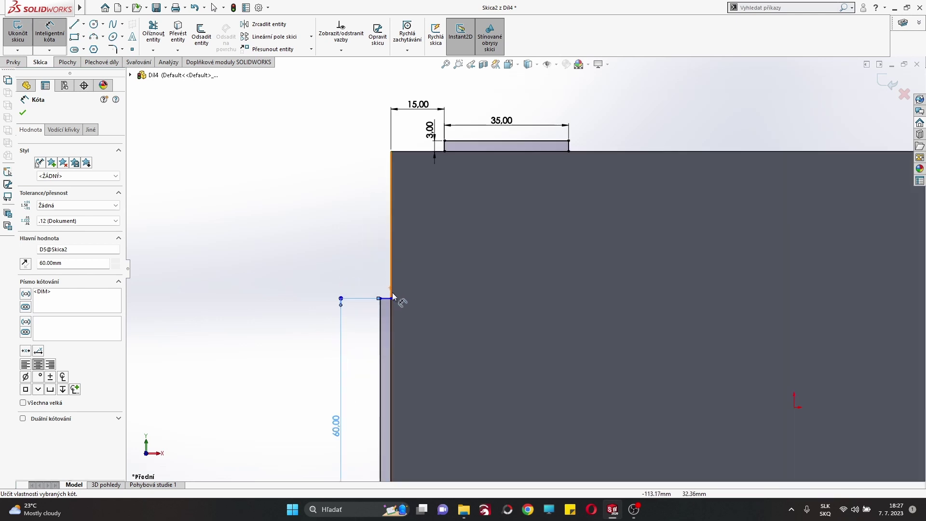
pyautogui.scroll(2, 393, 425)
pyautogui.click(695, 330)
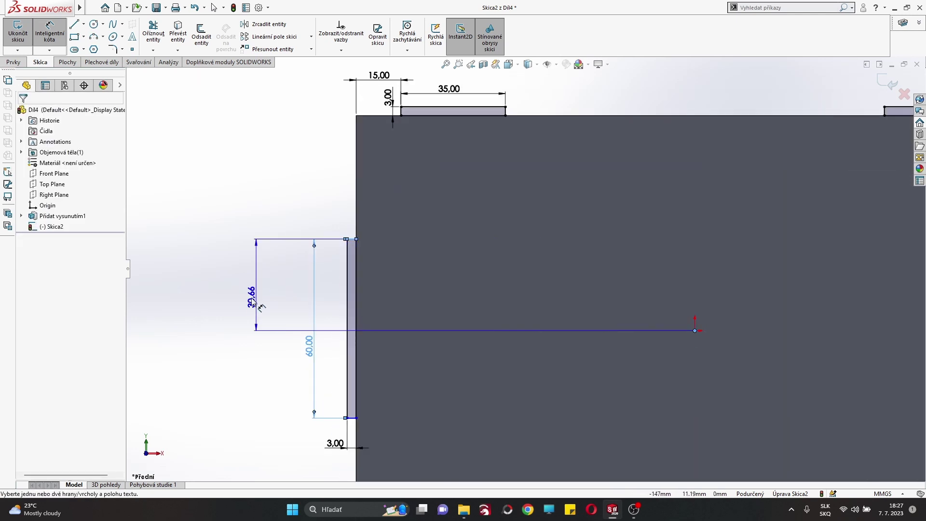
pyautogui.click(383, 307)
pyautogui.write('=')
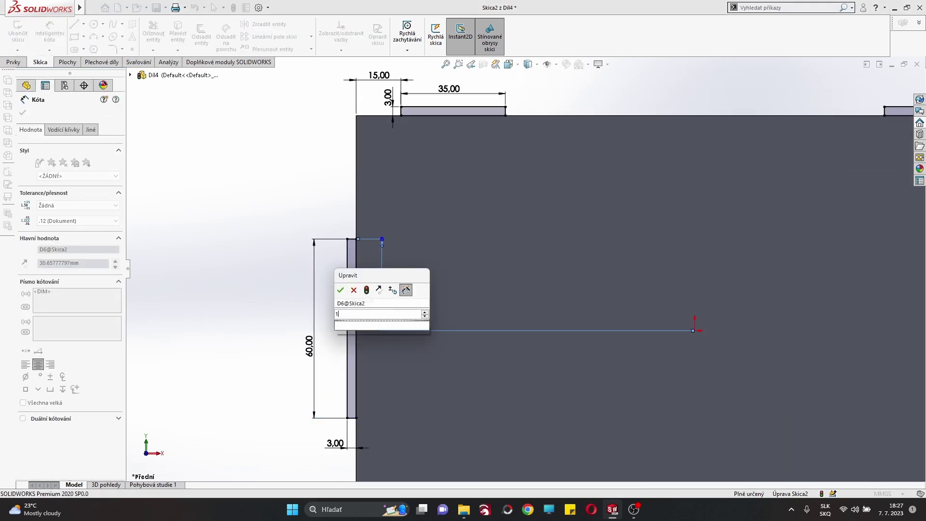
pyautogui.press('BackSpace')
pyautogui.write('(144')
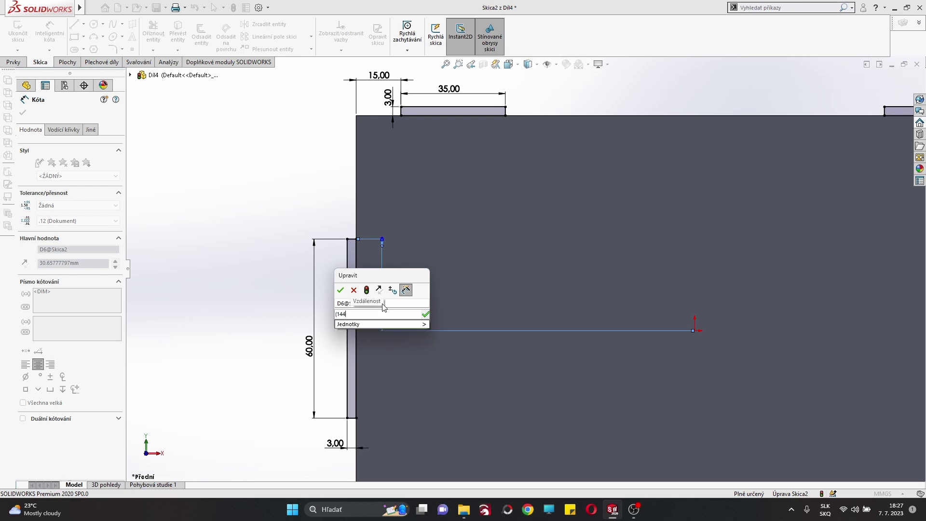
pyautogui.write('-60')
pyautogui.press('Return')
# Step: Reopen the 42.00 distance to check it, leaving the value unchanged
pyautogui.press('f')
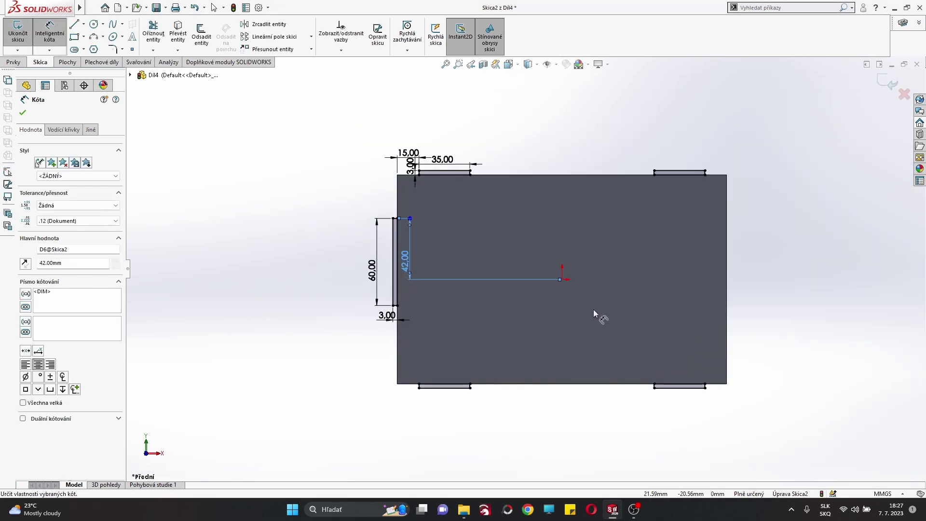
pyautogui.scroll(-1, 598, 305)
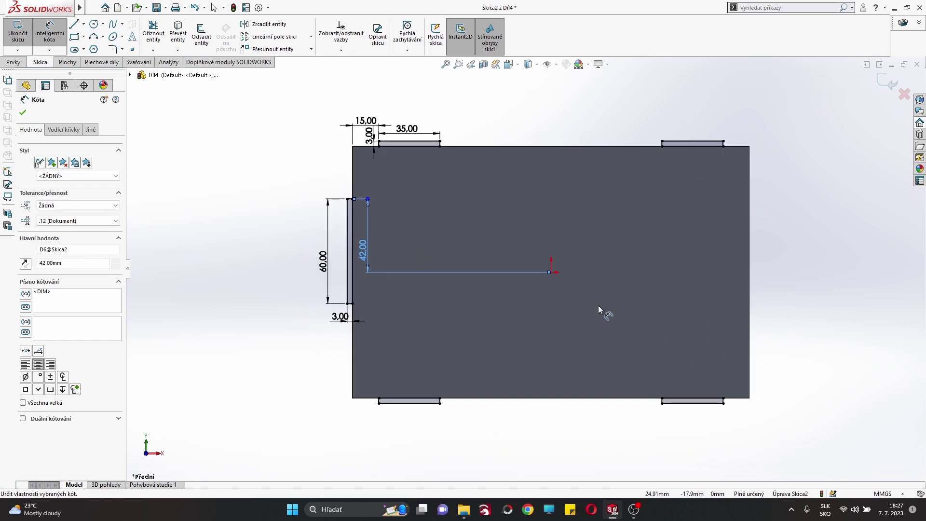
pyautogui.doubleClick(361, 253)
pyautogui.write('144')
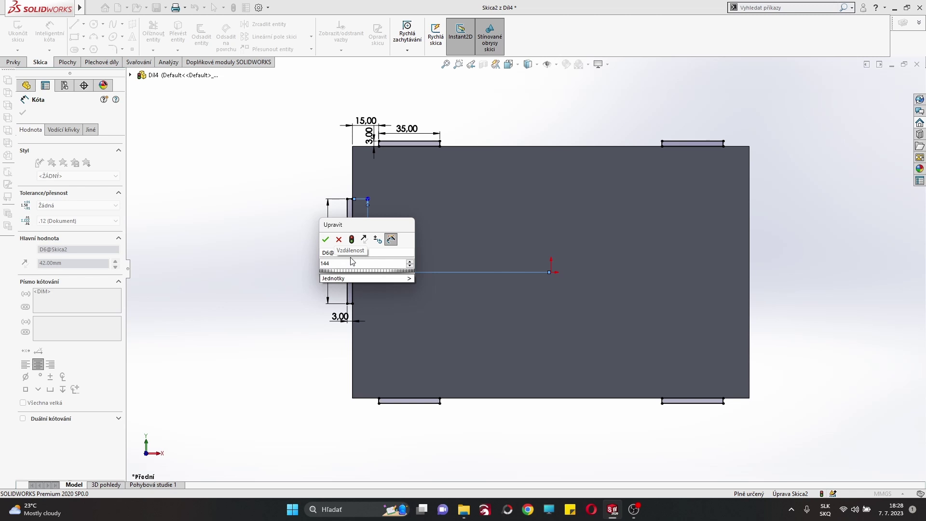
pyautogui.press('Escape')
pyautogui.scroll(-2, 375, 328)
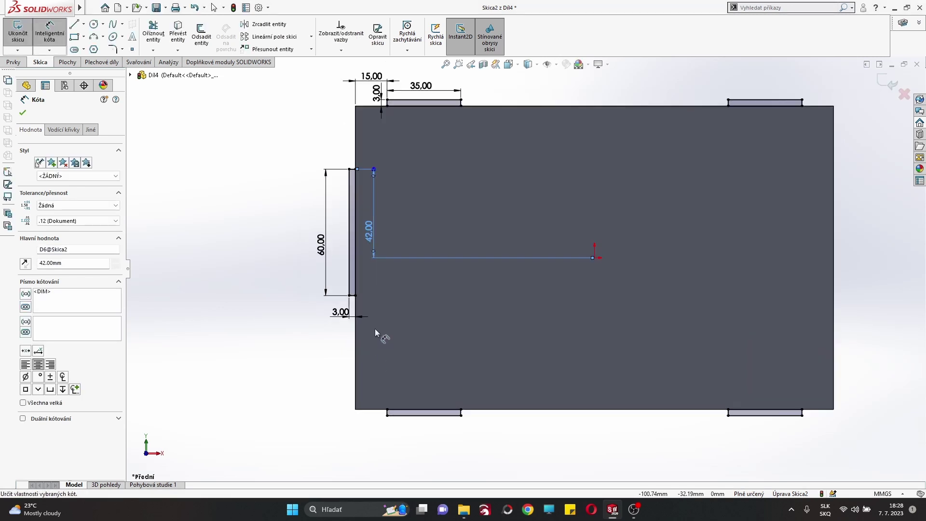
pyautogui.scroll(-2, 375, 323)
pyautogui.scroll(4, 572, 302)
# Step: Edit the 42.00 slot distance with a -60/2 centring expression
pyautogui.click(763, 261)
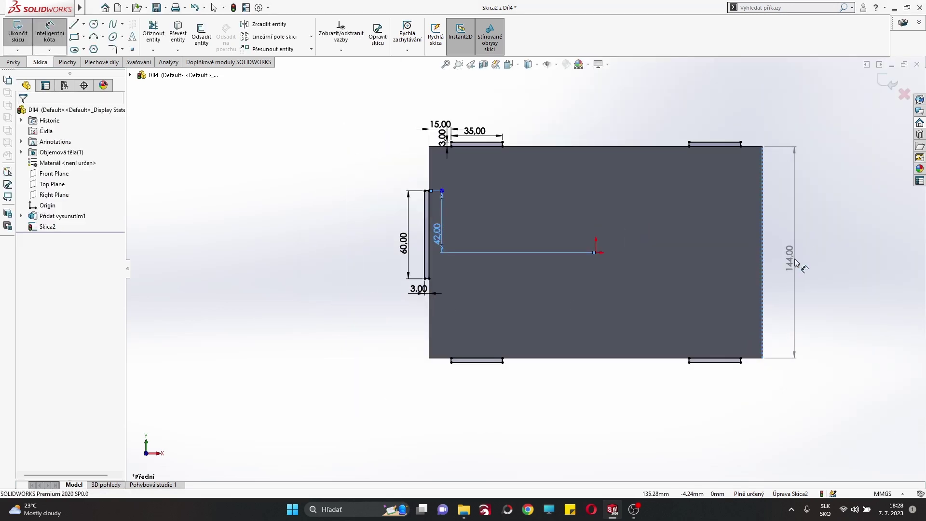
pyautogui.rightClick(347, 238)
pyautogui.scroll(-2, 410, 261)
pyautogui.rightClick(286, 179)
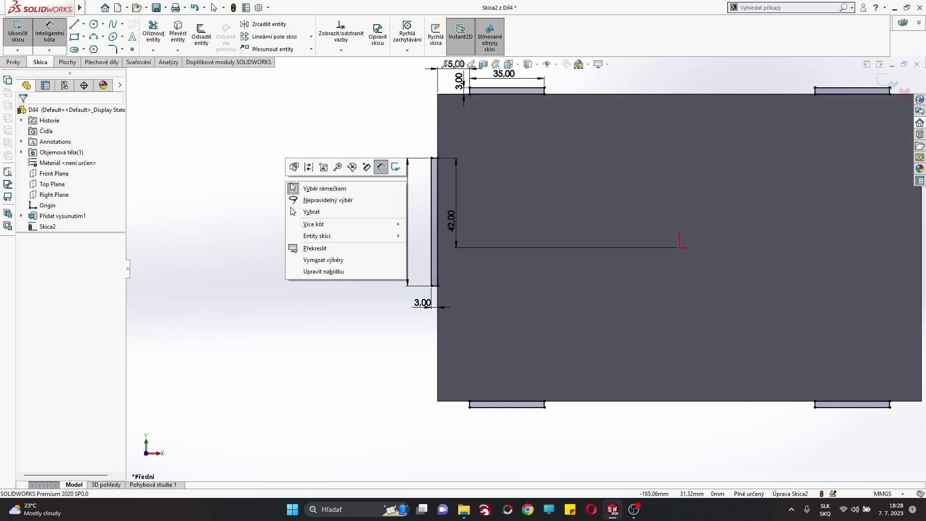
pyautogui.press('Escape')
pyautogui.doubleClick(451, 221)
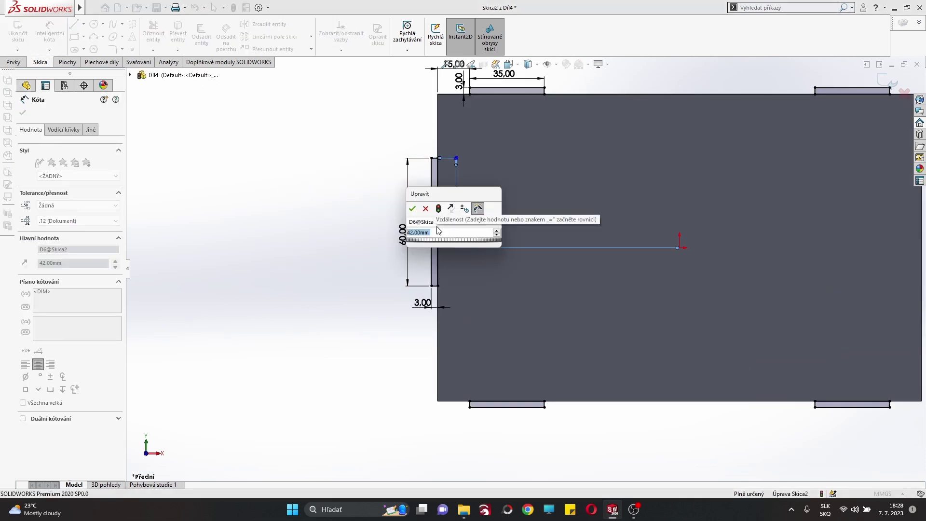
pyautogui.write('(144-60')
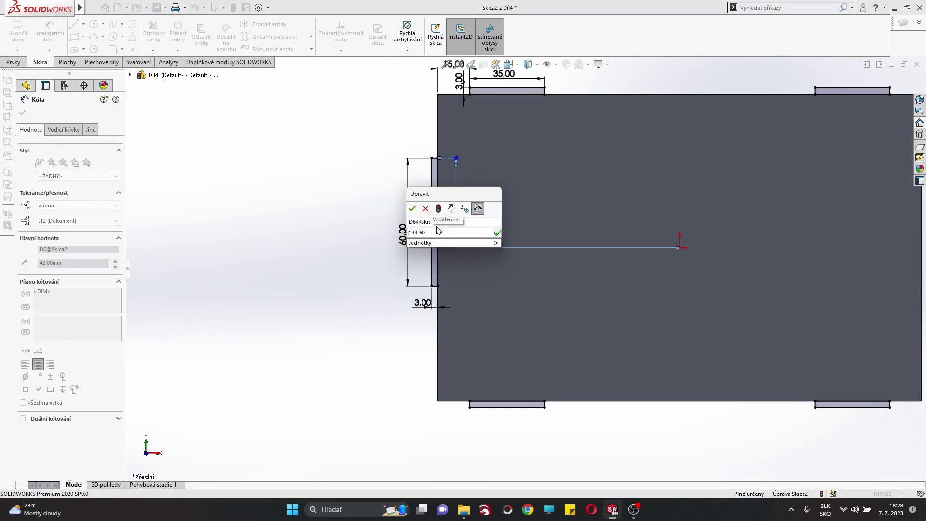
pyautogui.write('/2')
pyautogui.press('Return')
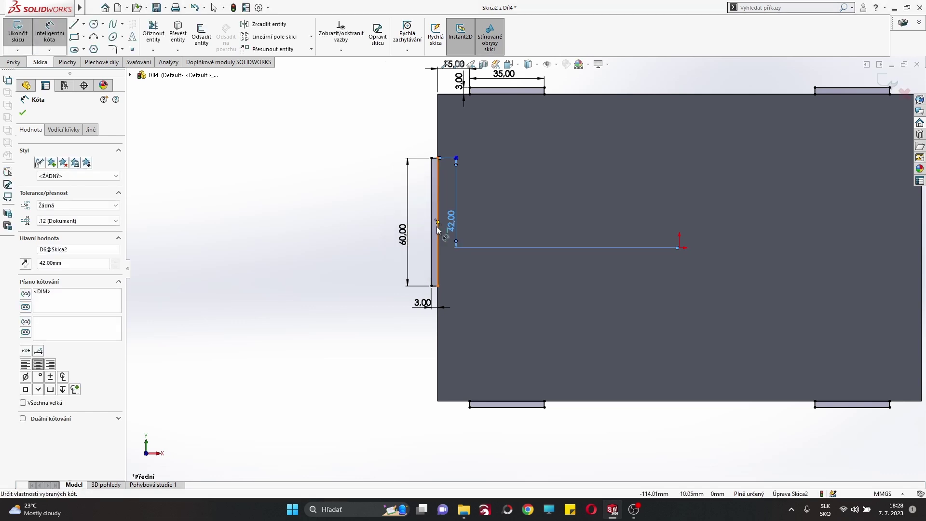
# Step: Abandon trial dimensions and delete the helper line with its 42 mm dimension
pyautogui.click(435, 287)
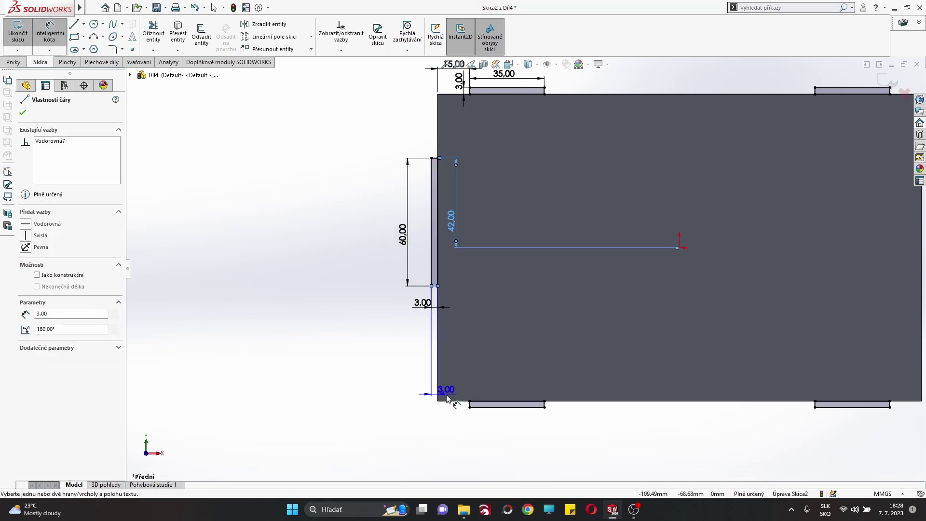
pyautogui.click(440, 400)
pyautogui.press('Escape')
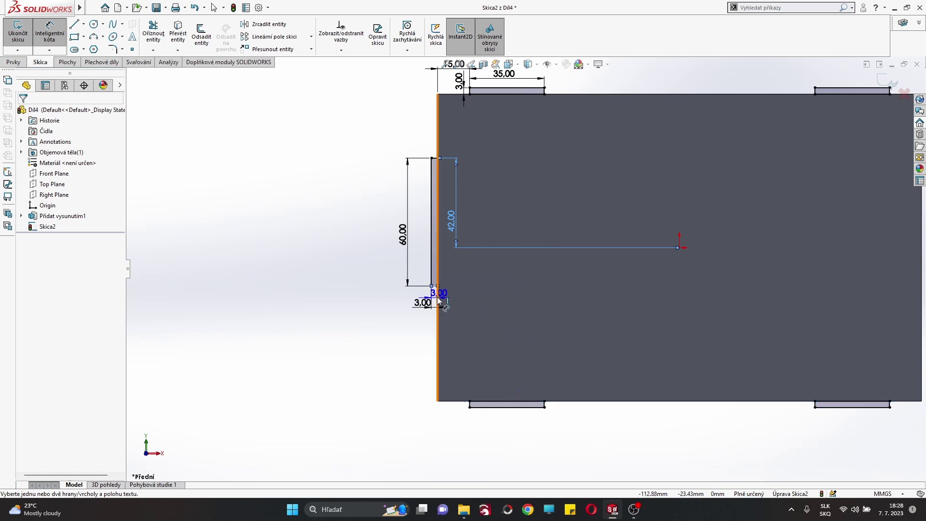
pyautogui.click(679, 248)
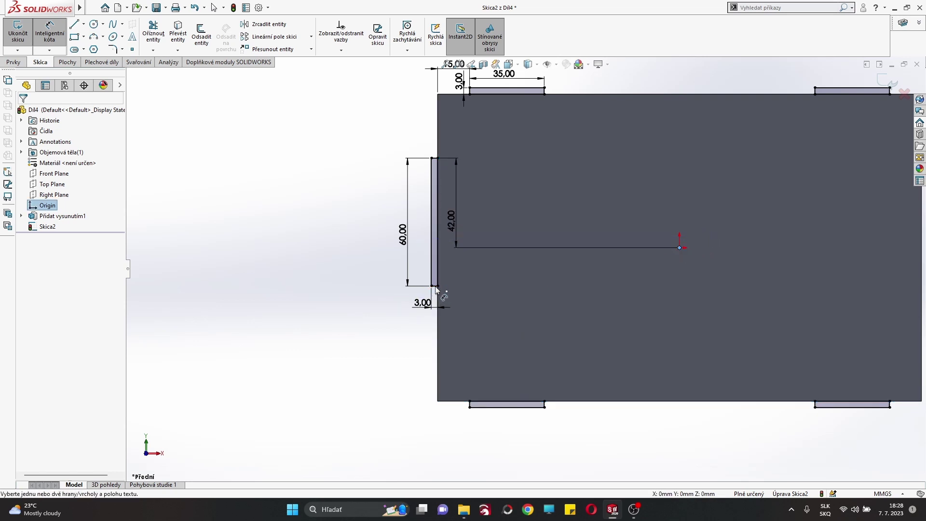
pyautogui.click(435, 287)
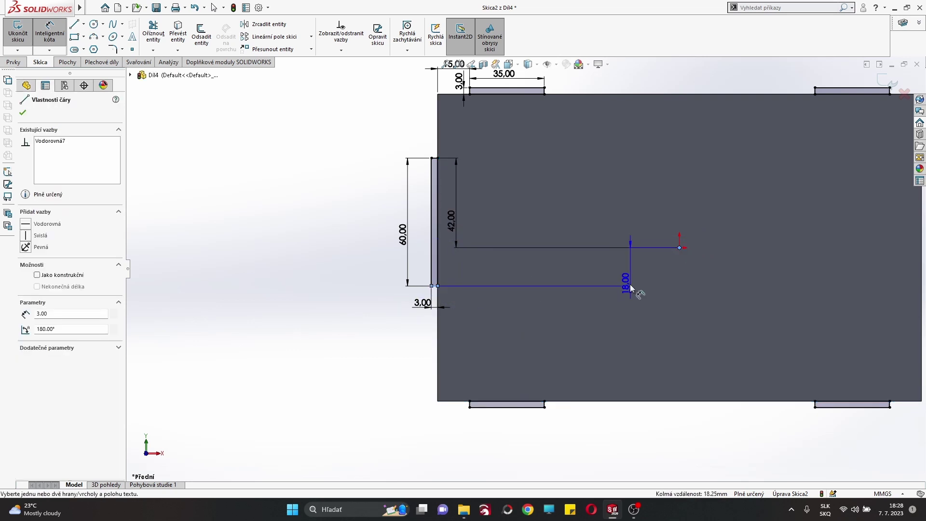
pyautogui.press('Escape')
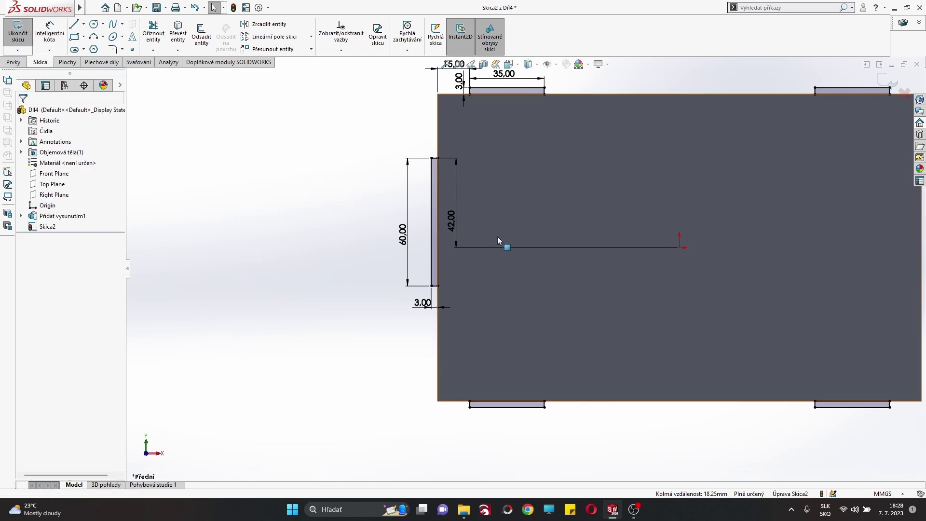
pyautogui.click(497, 247)
pyautogui.press('Delete')
# Step: Dimension the slot's top corner 42 mm below the plate's top edge via a /2 expression
pyautogui.click(50, 30)
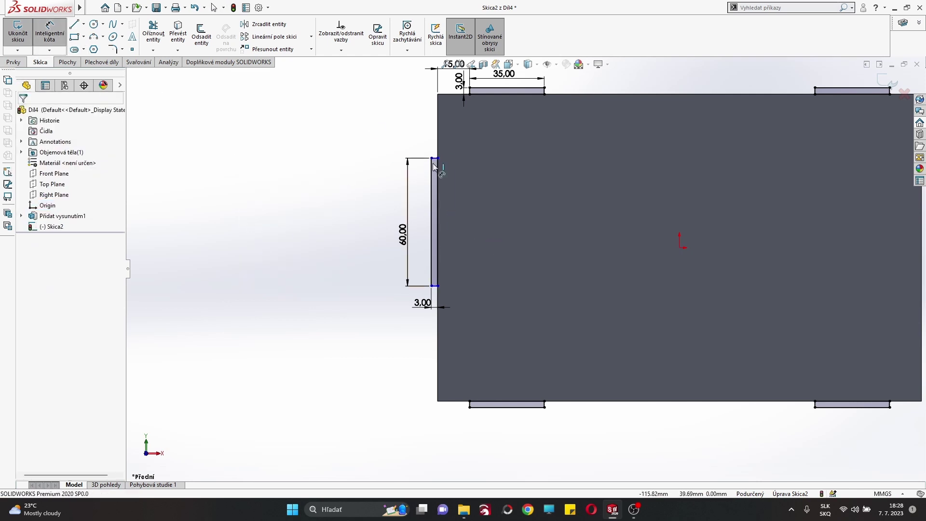
pyautogui.scroll(-3, 435, 161)
pyautogui.click(464, 202)
pyautogui.click(497, 90)
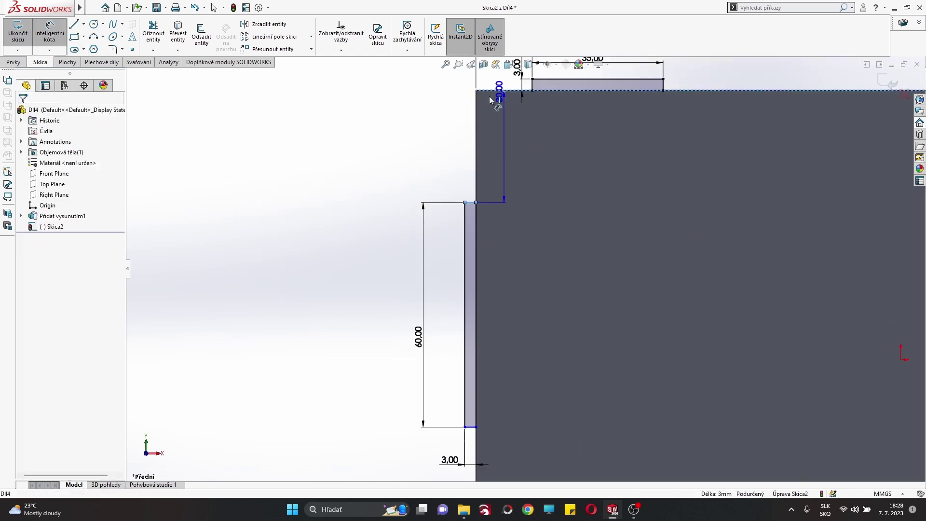
pyautogui.click(435, 129)
pyautogui.write('14')
pyautogui.press('BackSpace')
pyautogui.press('BackSpace')
pyautogui.press('BackSpace')
pyautogui.write('=')
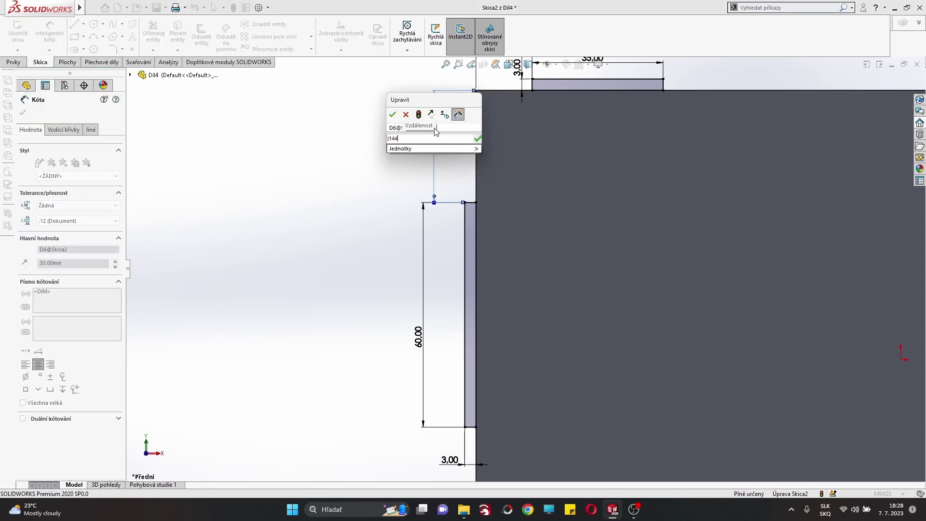
pyautogui.write('/2')
pyautogui.press('Return')
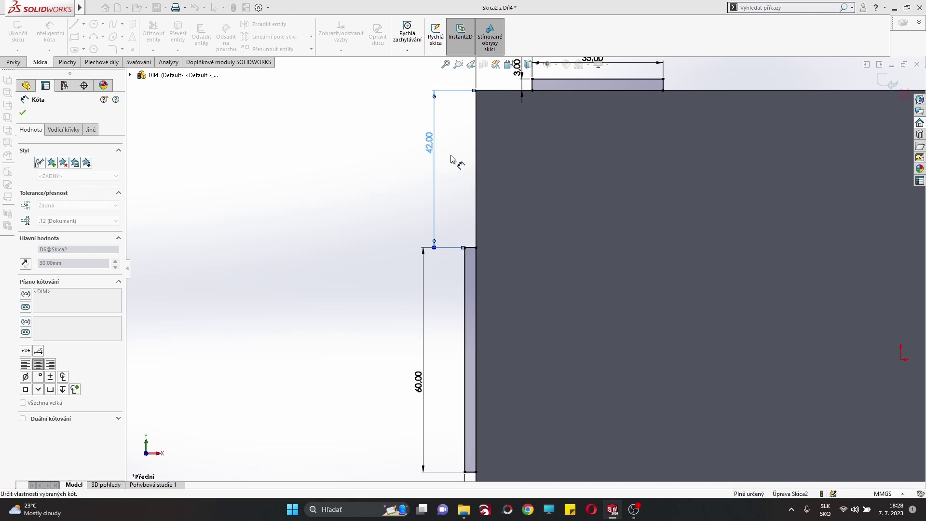
# Step: Mirror the left 3 × 60 mm slot lines about the Right Plane onto the right edge
pyautogui.press('f')
pyautogui.click(32, 38)
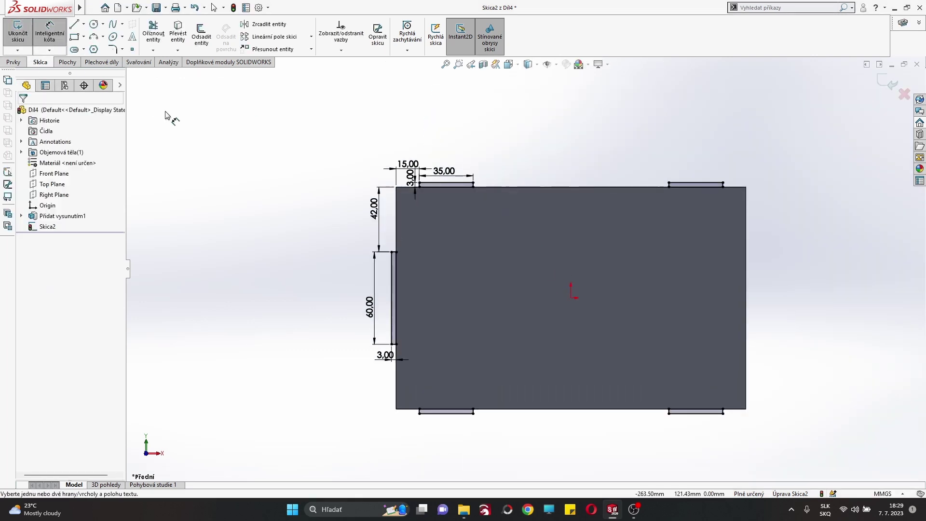
pyautogui.rightClick(178, 126)
pyautogui.click(207, 138)
pyautogui.moveTo(419, 378)
pyautogui.mouseDown()
pyautogui.moveTo(297, 308)
pyautogui.moveTo(275, 217)
pyautogui.mouseUp()
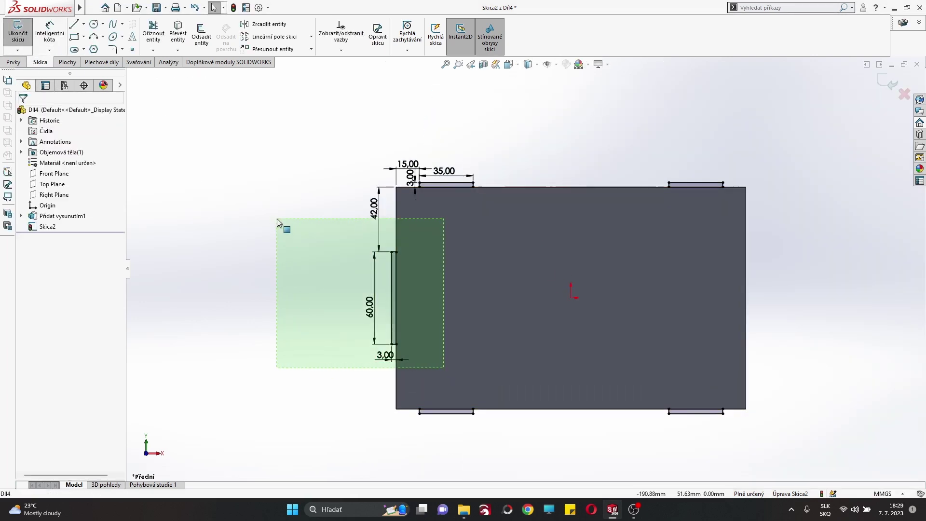
pyautogui.click(263, 24)
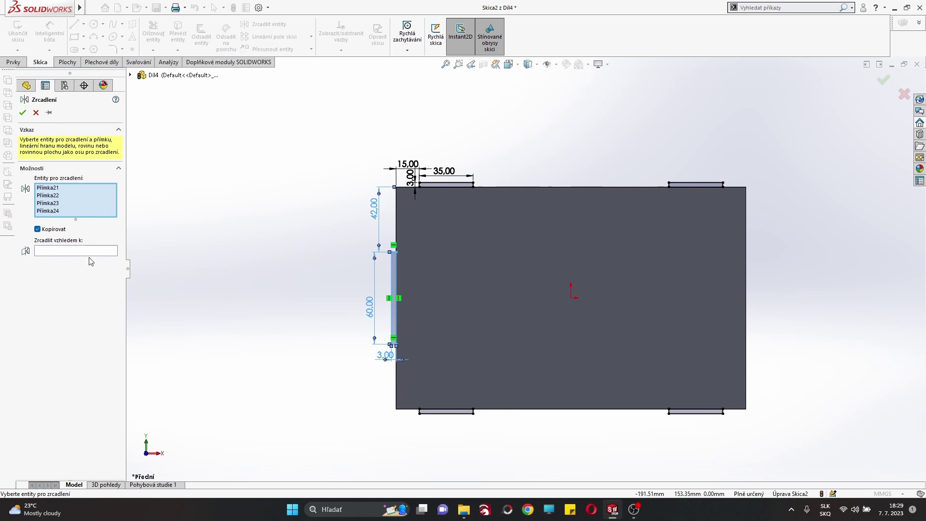
pyautogui.click(44, 251)
pyautogui.click(130, 75)
pyautogui.click(169, 161)
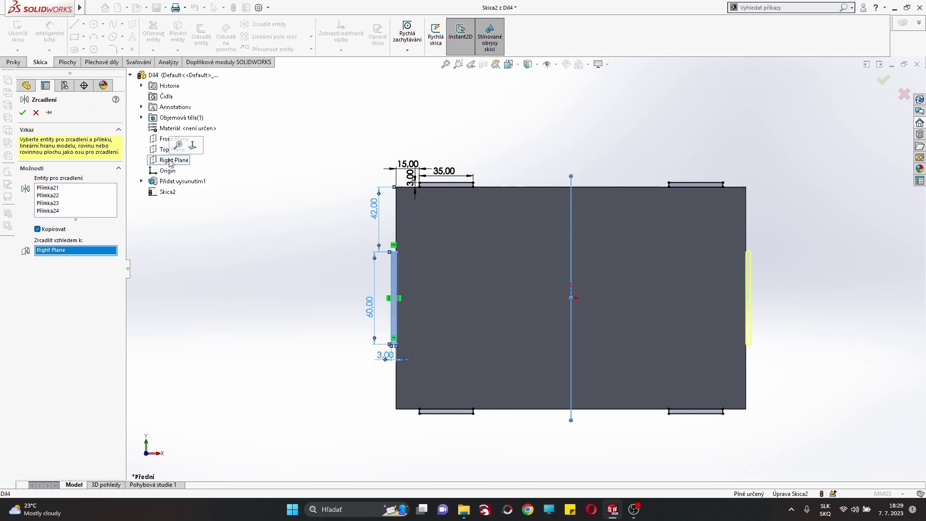
pyautogui.click(22, 112)
# Step: Extrude the tab sketch 3 mm as Přidat vysunutím2 and view it from the front
pyautogui.click(28, 42)
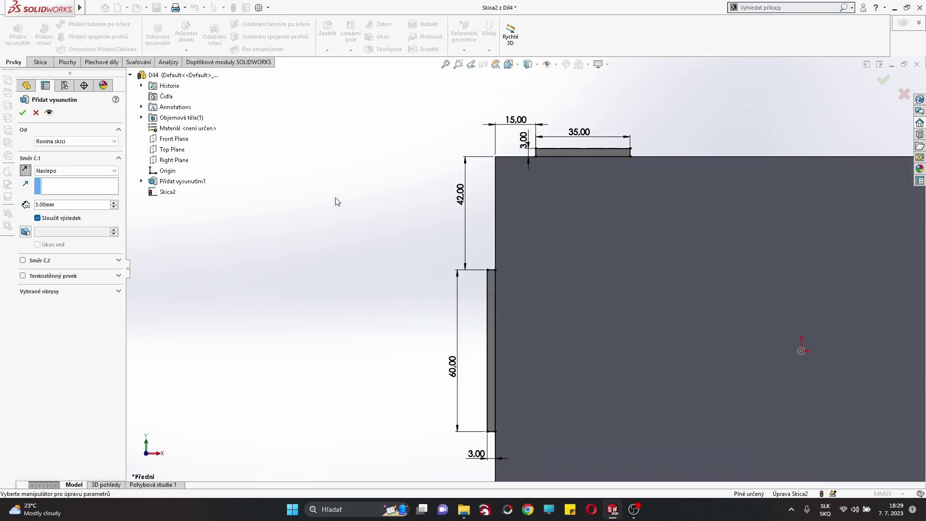
pyautogui.click(22, 113)
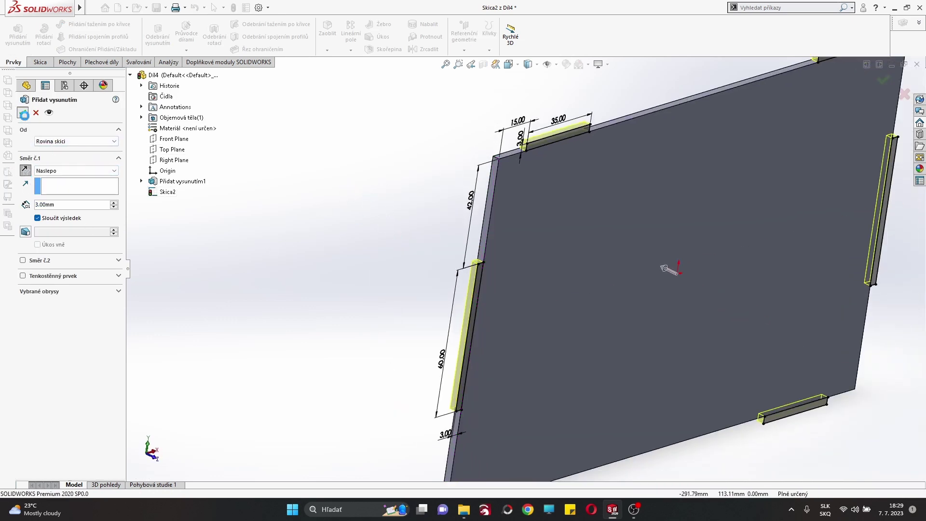
pyautogui.click(156, 462)
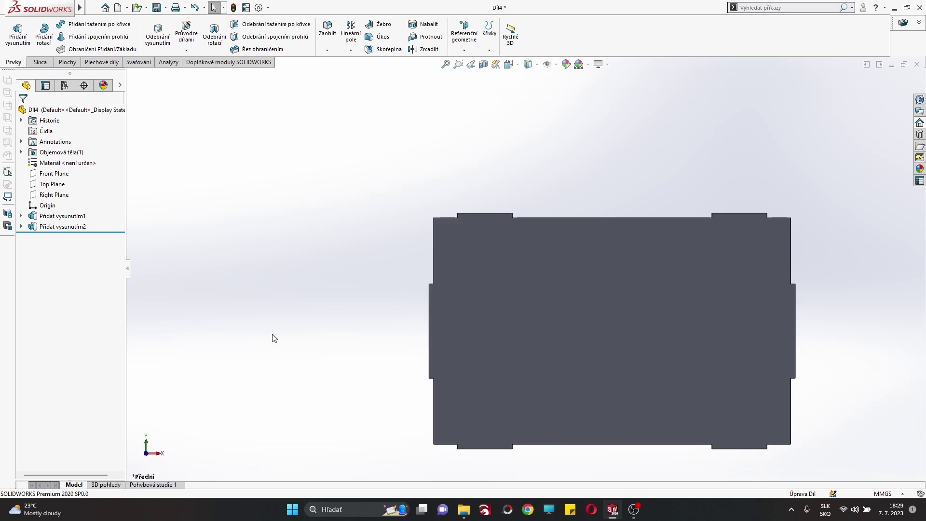
# Step: Open Skica2 from Díl4's tree, then move to part 4's Skica3 sketch tools
pyautogui.click(21, 216)
pyautogui.click(21, 237)
pyautogui.click(64, 248)
pyautogui.moveTo(612, 509)
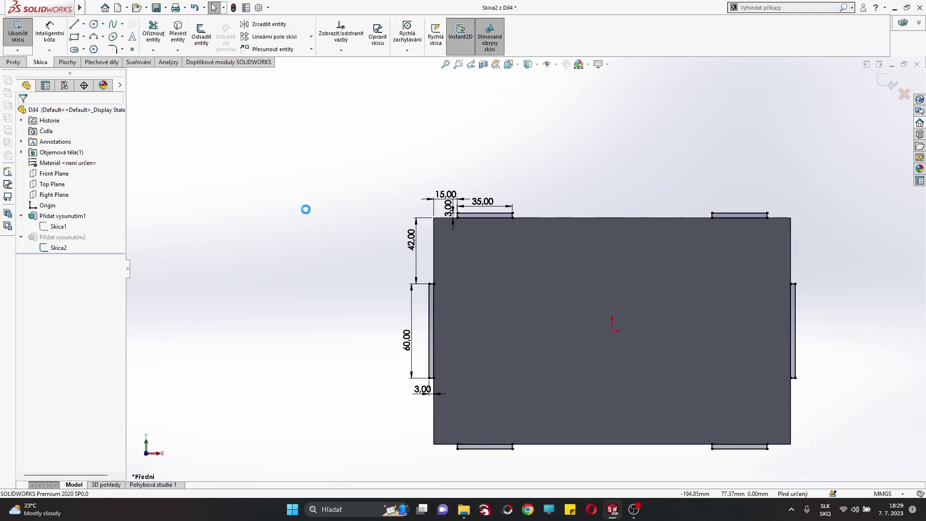
pyautogui.click(426, 461)
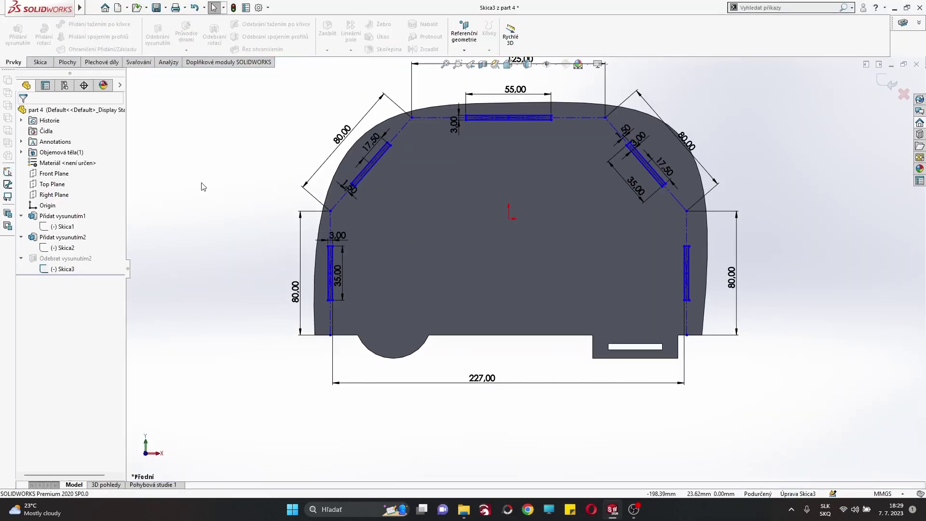
pyautogui.click(39, 63)
pyautogui.click(83, 37)
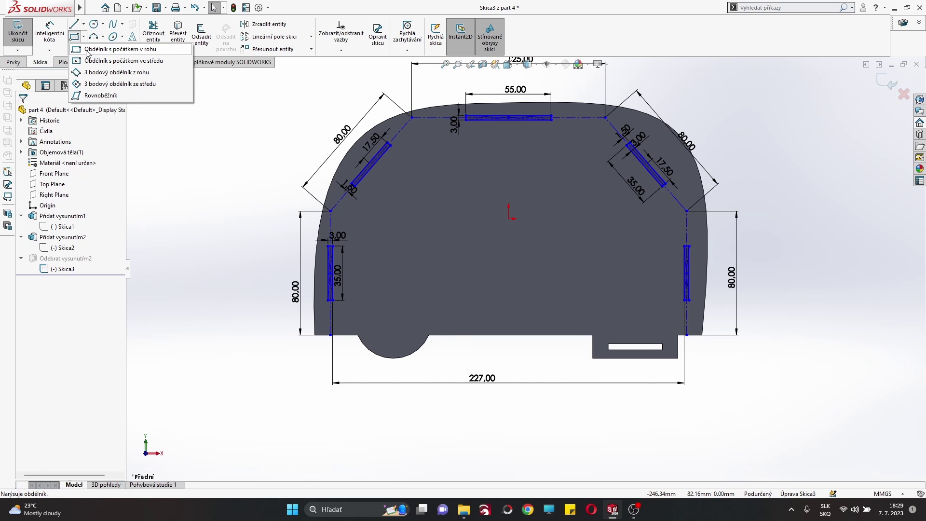
# Step: Draw a corner rectangle on part 4's bottom edge and dimension it 35 mm wide
pyautogui.click(87, 50)
pyautogui.scroll(-3, 352, 363)
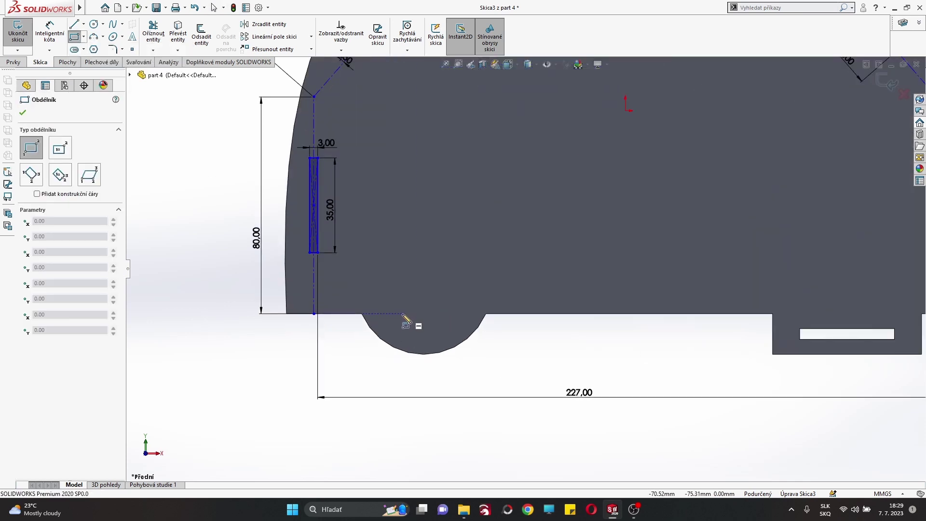
pyautogui.click(455, 299)
pyautogui.press('Escape')
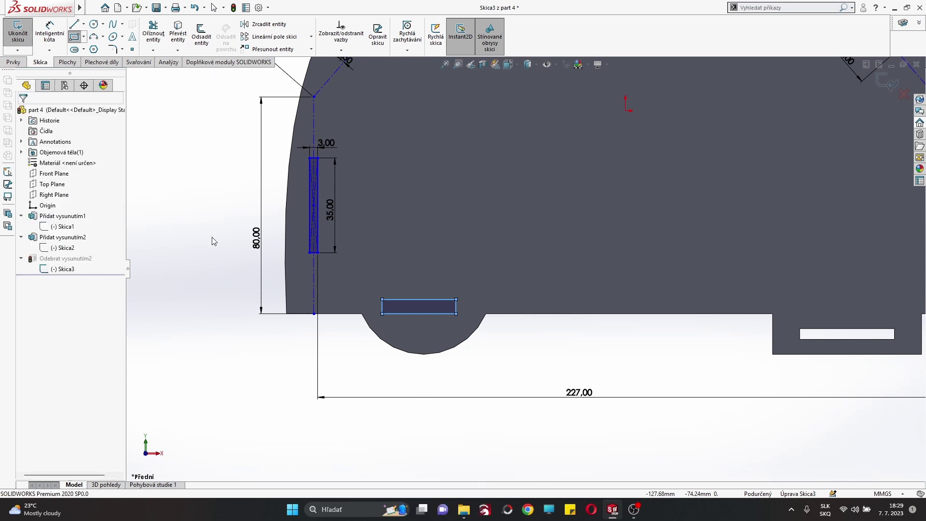
pyautogui.click(415, 299)
pyautogui.click(421, 276)
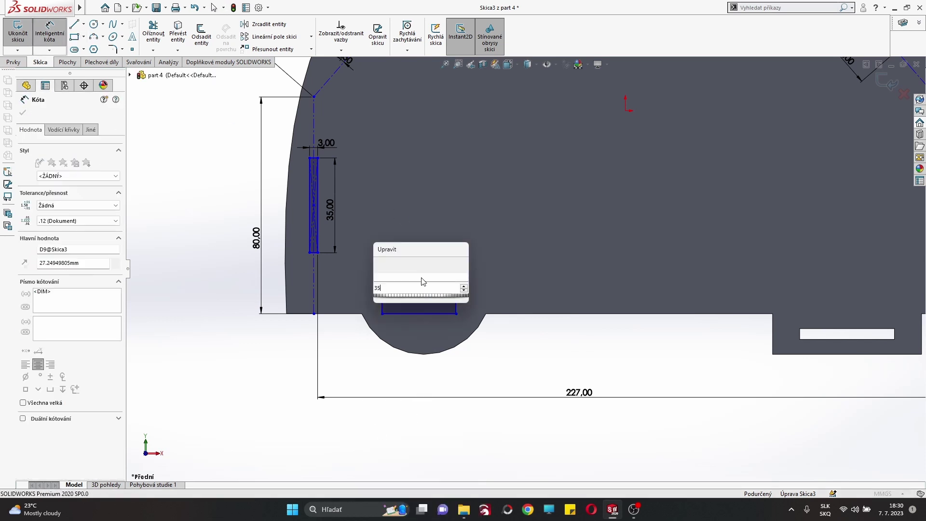
pyautogui.write('35')
pyautogui.press('Return')
# Step: Set the rectangle 15 mm from the left slot line and pan to the bottom edge
pyautogui.click(319, 236)
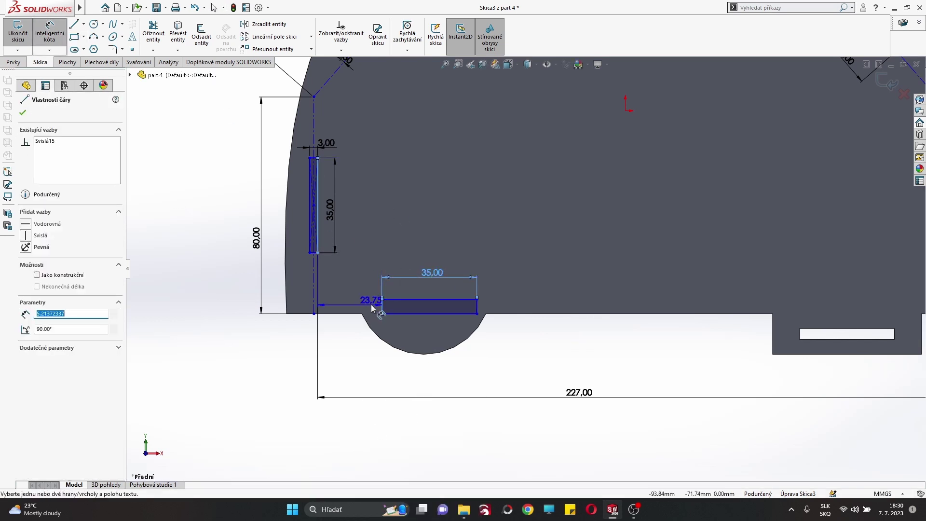
pyautogui.click(382, 304)
pyautogui.click(356, 290)
pyautogui.write('15')
pyautogui.press('Return')
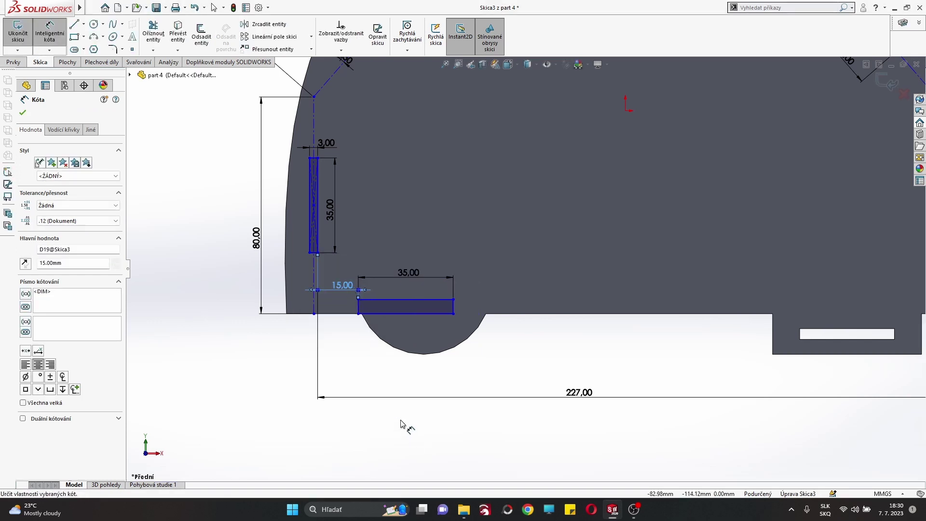
pyautogui.rightClick(258, 403)
pyautogui.click(268, 418)
pyautogui.keyDown('ctrl'); pyautogui.moveTo(275, 413); pyautogui.dragTo(162, 377, button='middle'); pyautogui.keyUp('ctrl')
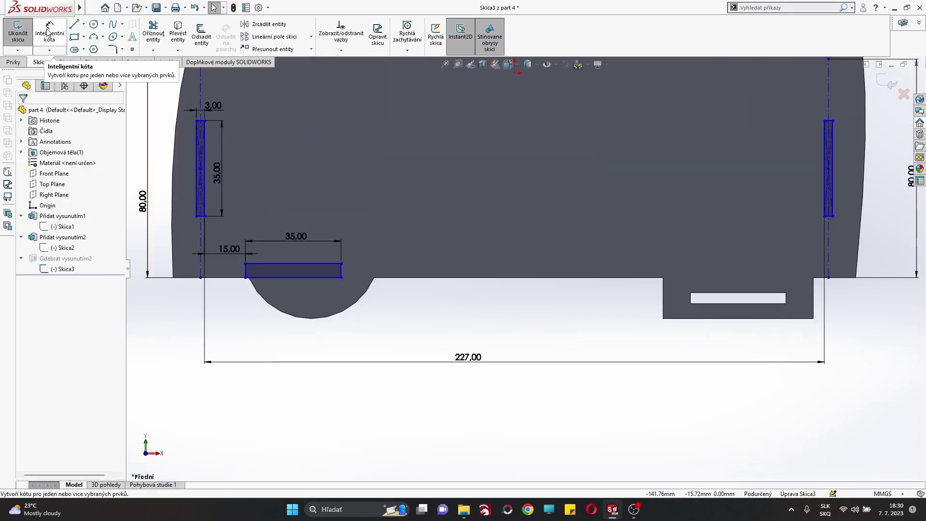
# Step: Try dimensioning the rectangle's bottom edge to the part's bottom edge, cancelling the redundant dimension
pyautogui.click(52, 25)
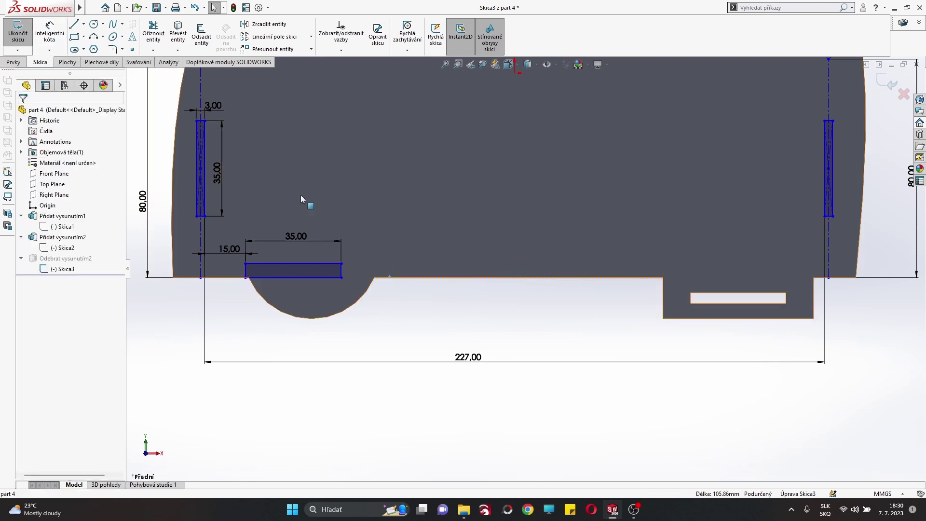
pyautogui.click(331, 278)
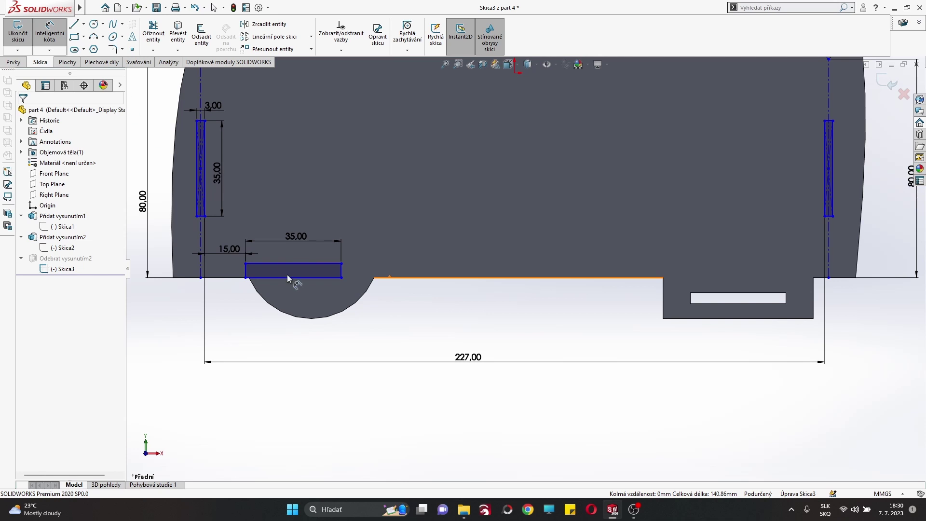
pyautogui.click(288, 278)
pyautogui.click(373, 270)
pyautogui.press('Escape')
pyautogui.press('Escape')
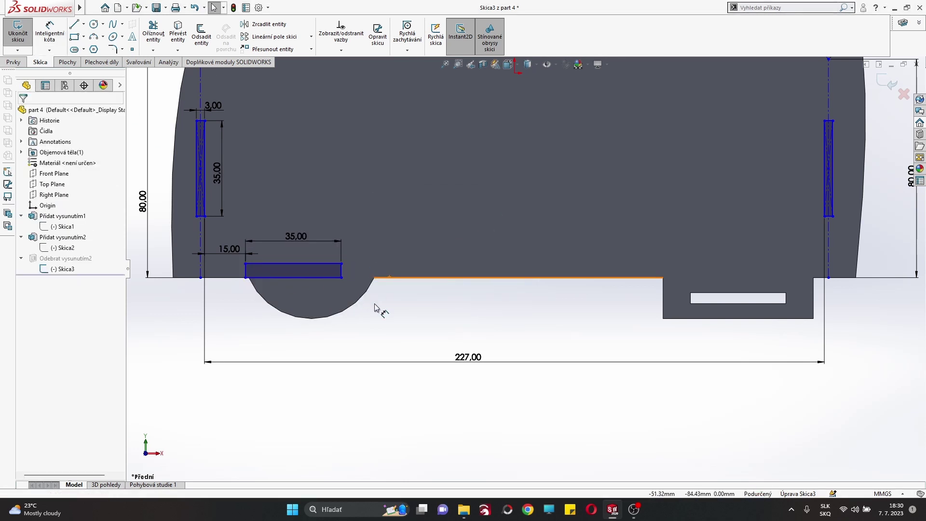
pyautogui.rightClick(375, 305)
pyautogui.press('Escape')
pyautogui.click(304, 279)
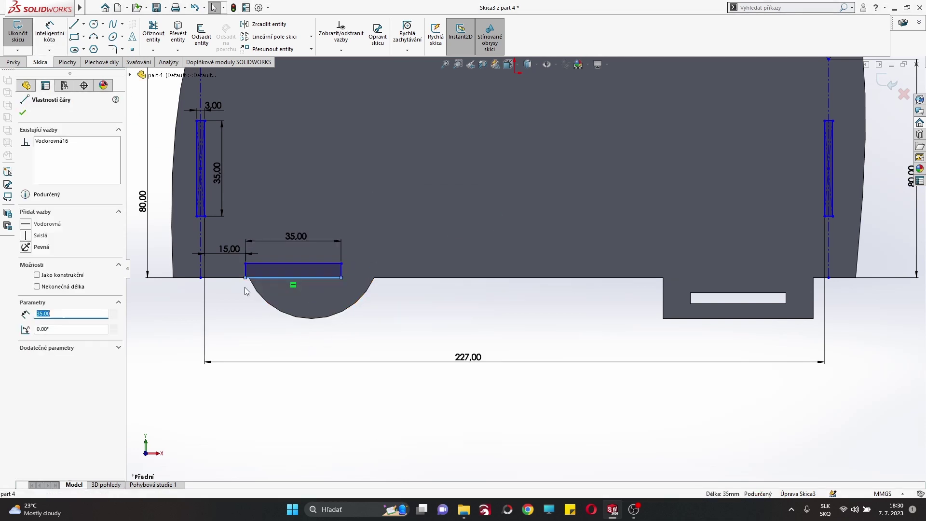
pyautogui.press('Escape')
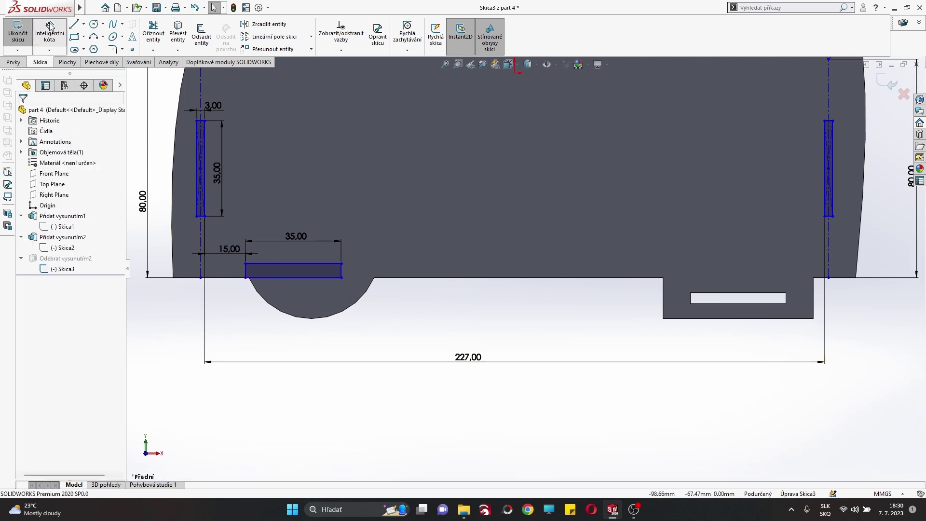
pyautogui.click(309, 278)
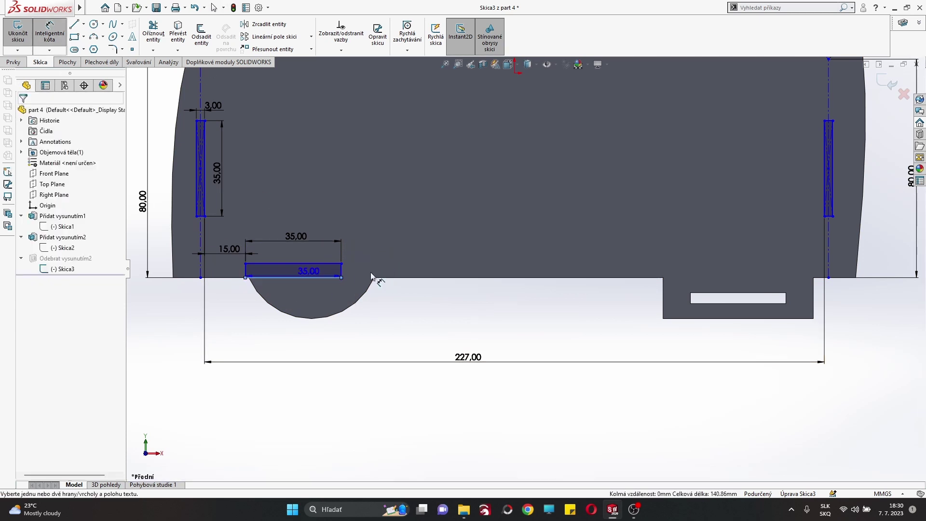
# Step: Delete the old slot rectangle together with its dimensions
pyautogui.rightClick(372, 279)
pyautogui.press('Escape')
pyautogui.moveTo(363, 273); pyautogui.dragTo(235, 250)
pyautogui.press('Delete')
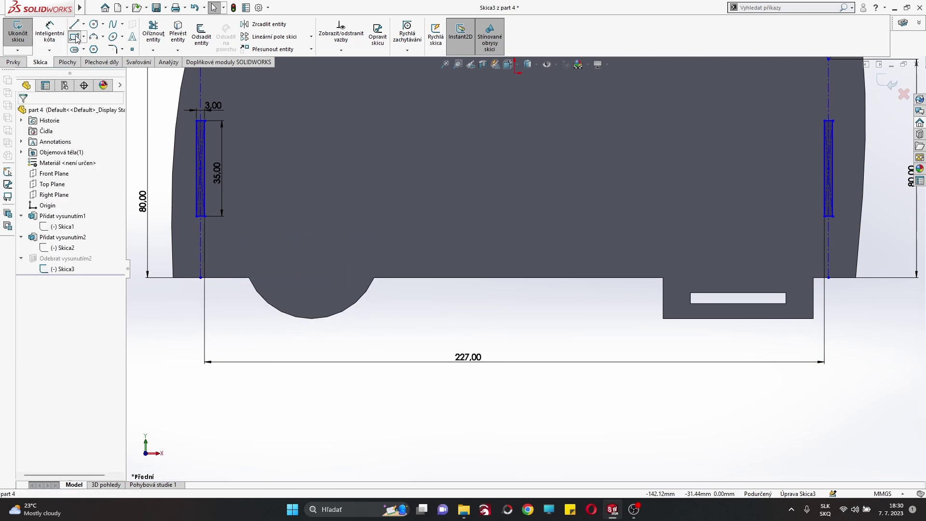
# Step: Draw a new corner rectangle just above part 4's bottom edge
pyautogui.click(74, 37)
pyautogui.click(258, 252)
pyautogui.click(315, 268)
# Step: Dimension the new rectangle to 3 mm high and 35 mm wide
pyautogui.rightClick(319, 274)
pyautogui.click(333, 246)
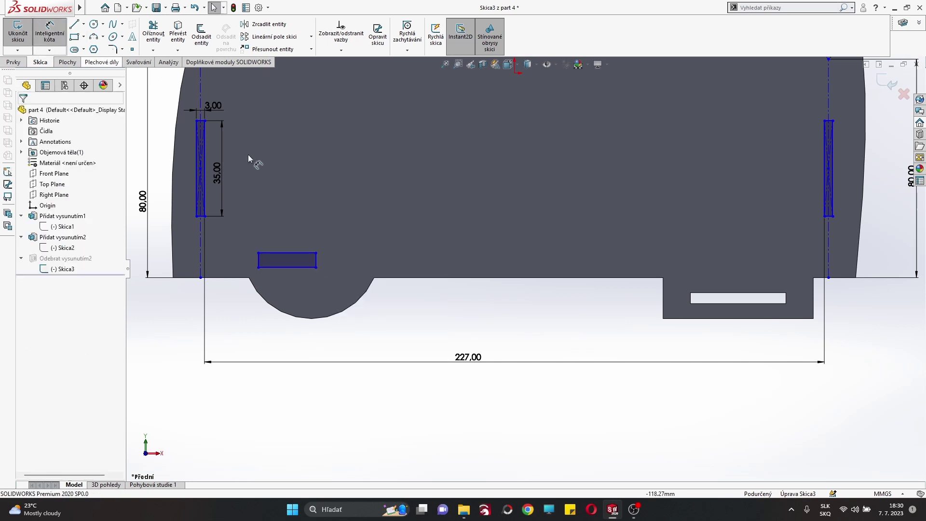
pyautogui.click(316, 260)
pyautogui.write('3')
pyautogui.press('Return')
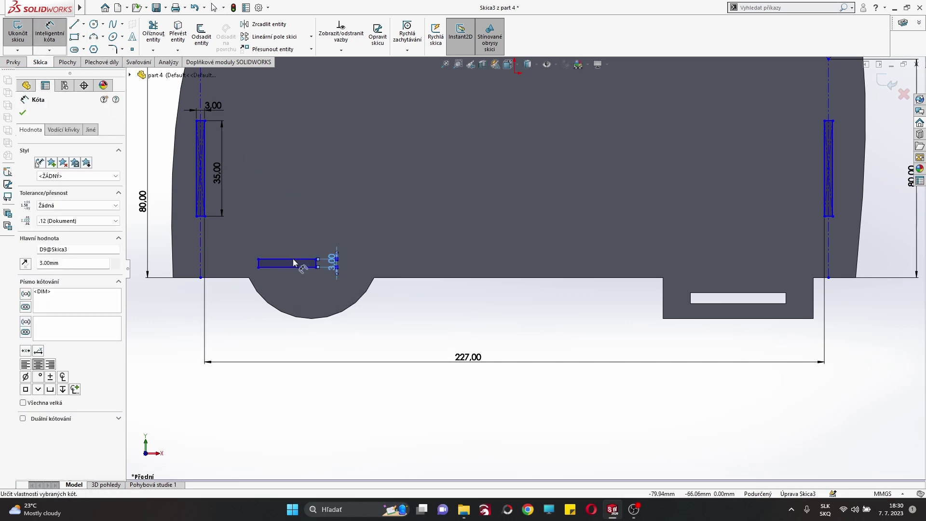
pyautogui.click(298, 259)
pyautogui.write('35')
pyautogui.press('Return')
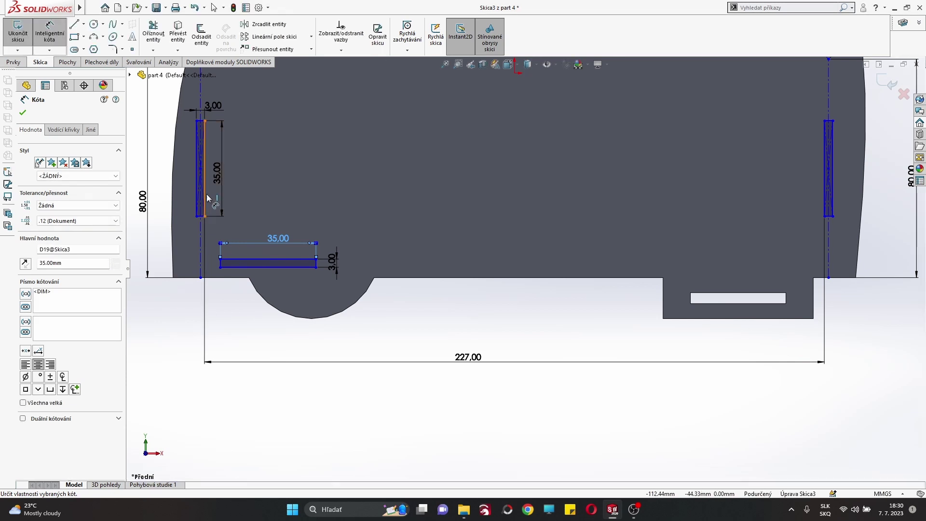
# Step: Place the rectangle 15 mm from the left slot line
pyautogui.click(224, 267)
pyautogui.click(221, 235)
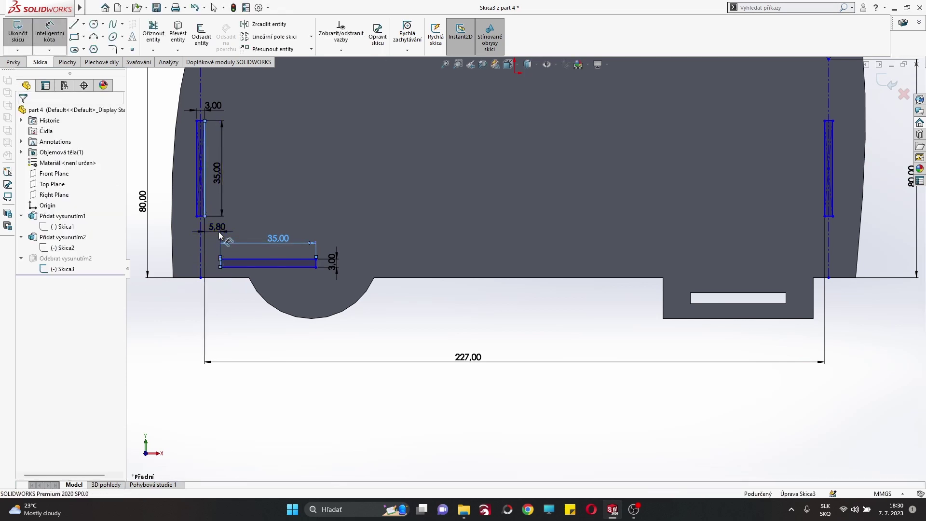
pyautogui.write('15')
pyautogui.press('Return')
pyautogui.rightClick(345, 436)
pyautogui.click(363, 453)
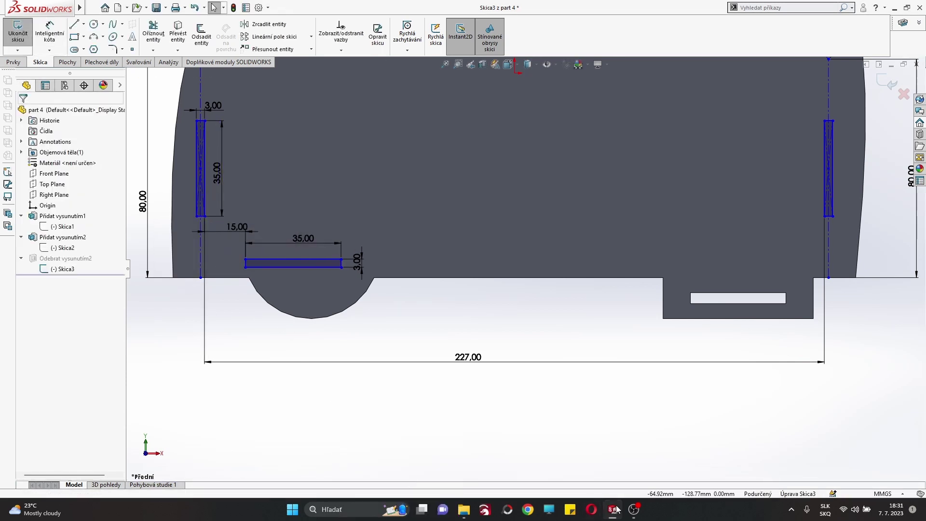
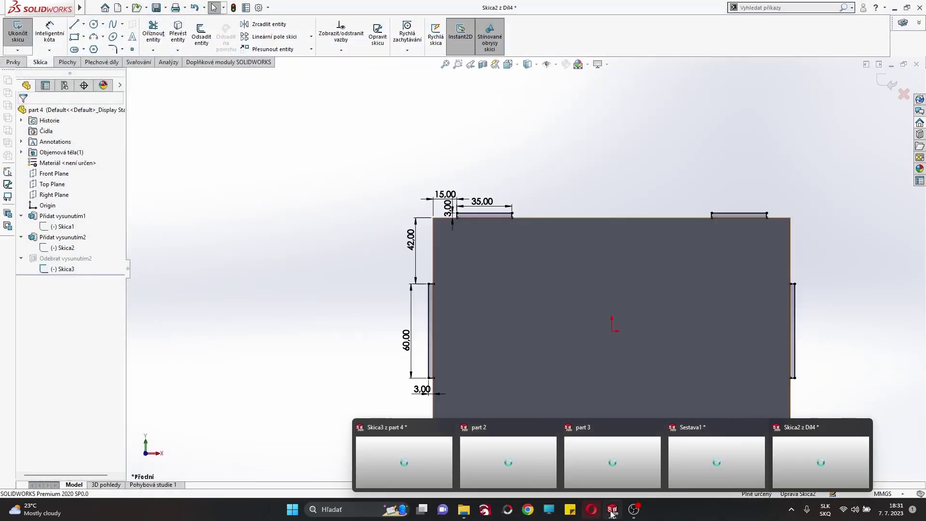
# Step: In part 4's slot sketch, set the left bottom slot 4 mm above the bottom edge
pyautogui.click(830, 458)
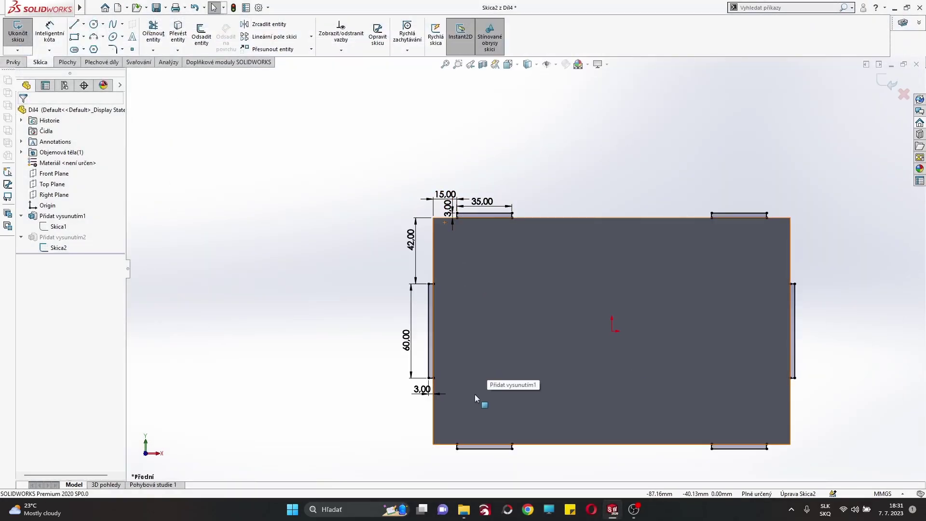
pyautogui.moveTo(612, 509)
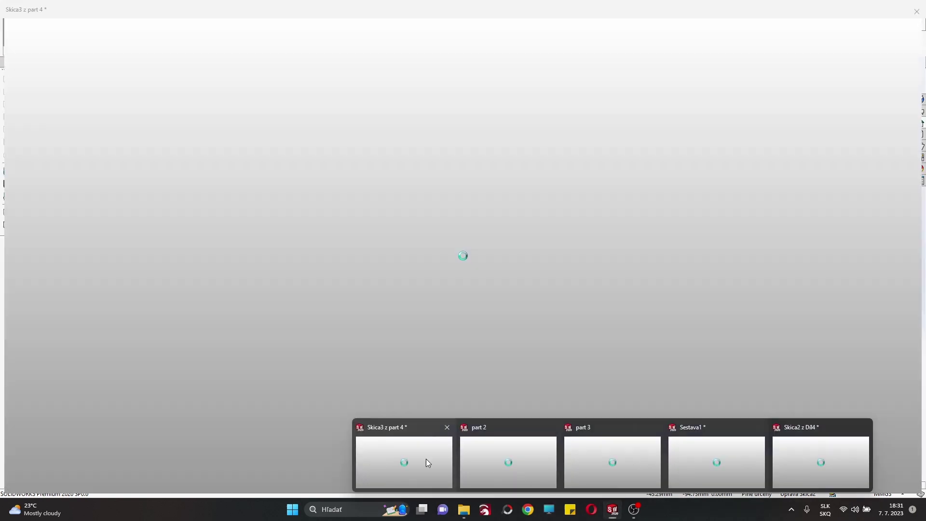
pyautogui.click(426, 458)
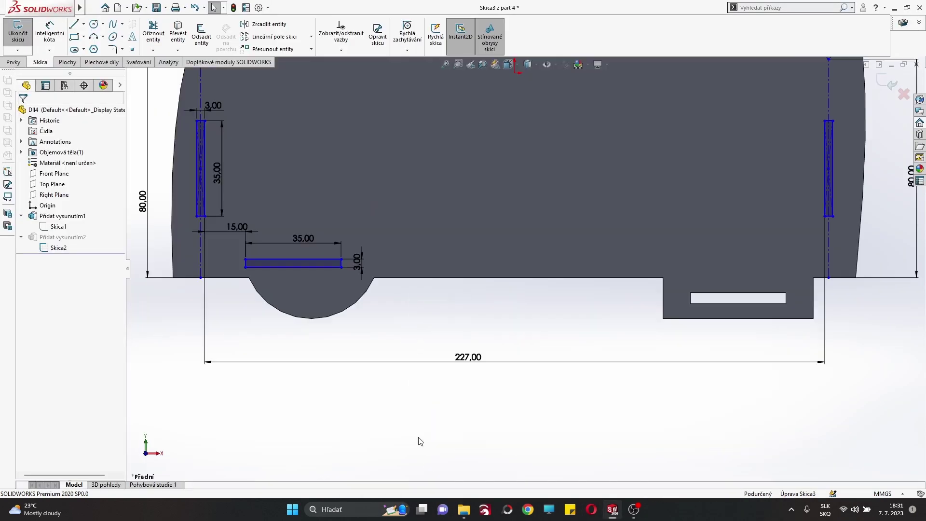
pyautogui.scroll(-5, 229, 227)
pyautogui.click(245, 221)
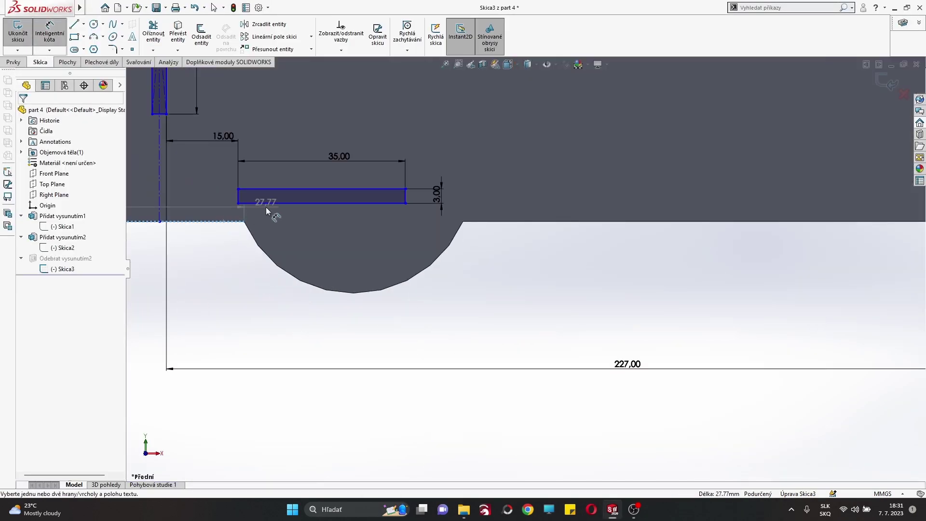
pyautogui.click(277, 203)
pyautogui.click(285, 222)
pyautogui.write('4.00mm')
pyautogui.press('Return')
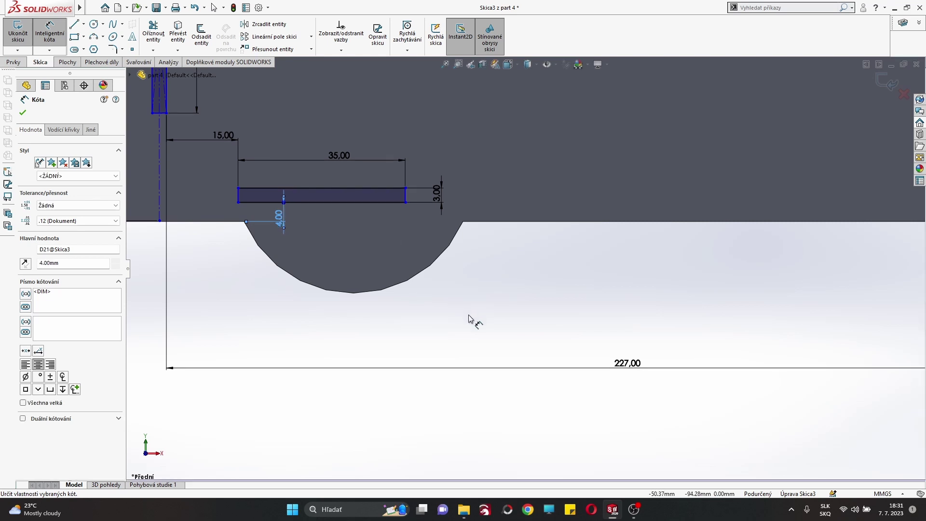
pyautogui.rightClick(471, 276)
pyautogui.click(553, 311)
pyautogui.scroll(3, 588, 260)
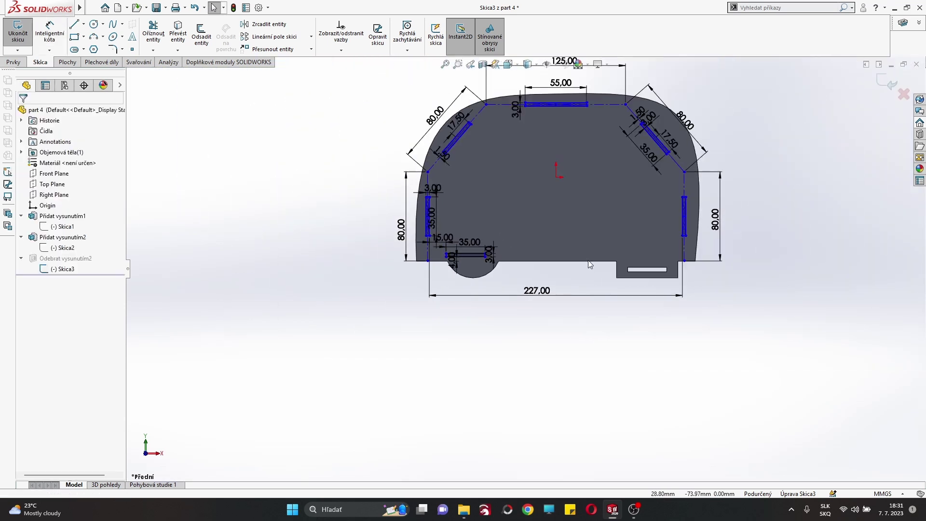
pyautogui.scroll(-3, 556, 271)
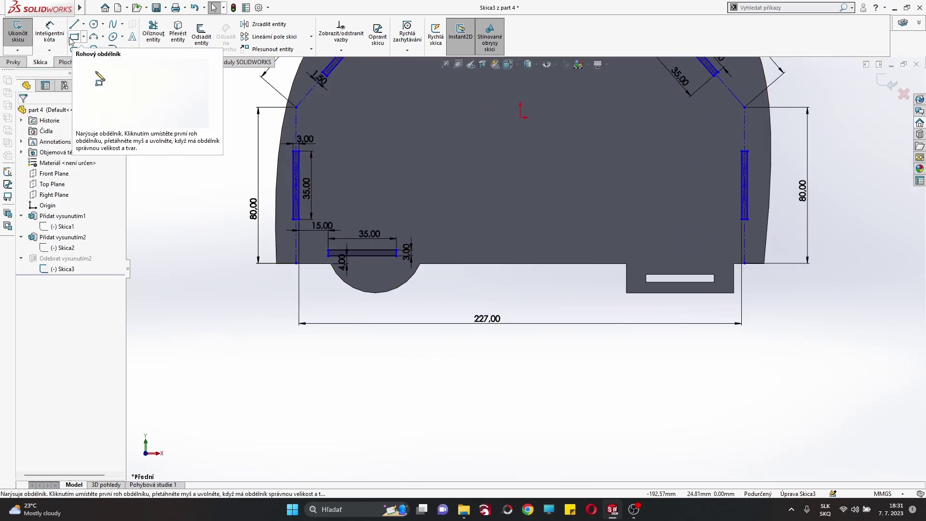
# Step: Draw a corner rectangle for a second slot above the right tab
pyautogui.click(94, 49)
pyautogui.click(75, 37)
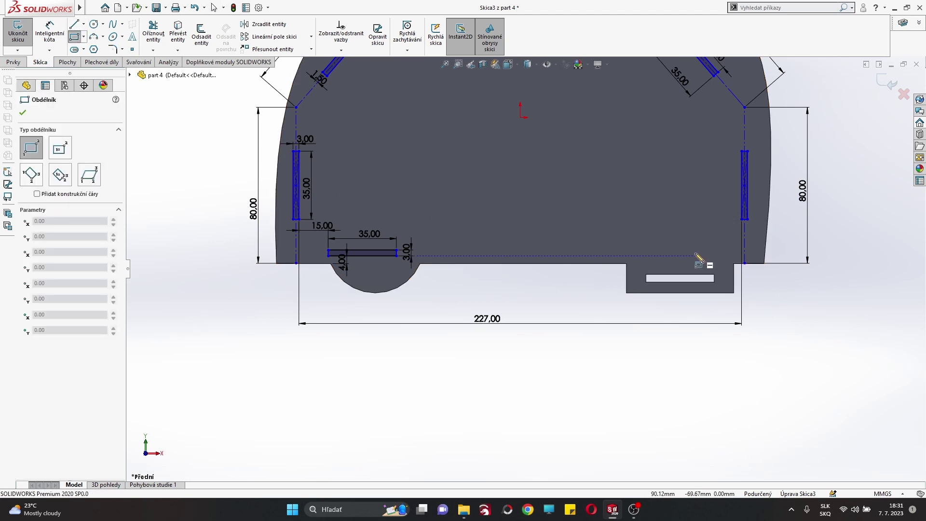
pyautogui.click(648, 251)
pyautogui.press('Escape')
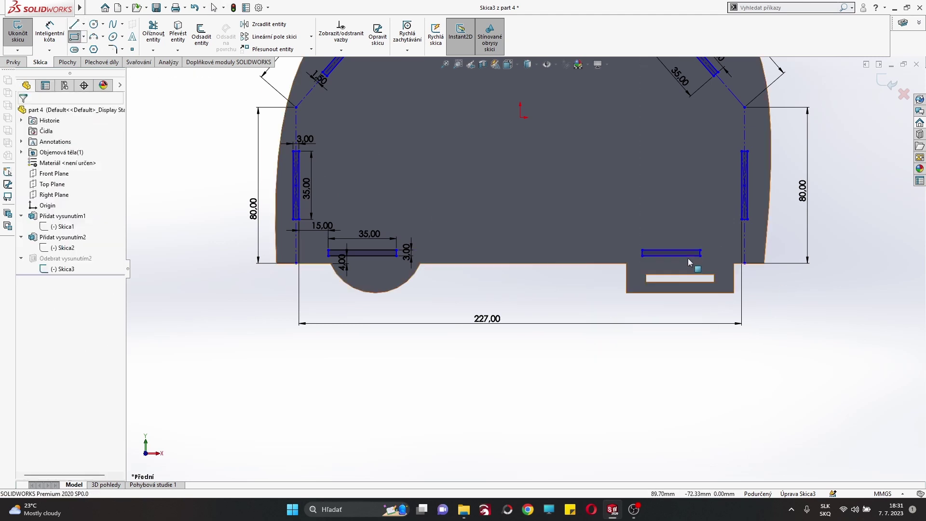
pyautogui.scroll(-3, 730, 256)
# Step: Dimension the new slot 3 mm high, 35 mm wide, 15 mm from the right edge
pyautogui.click(576, 251)
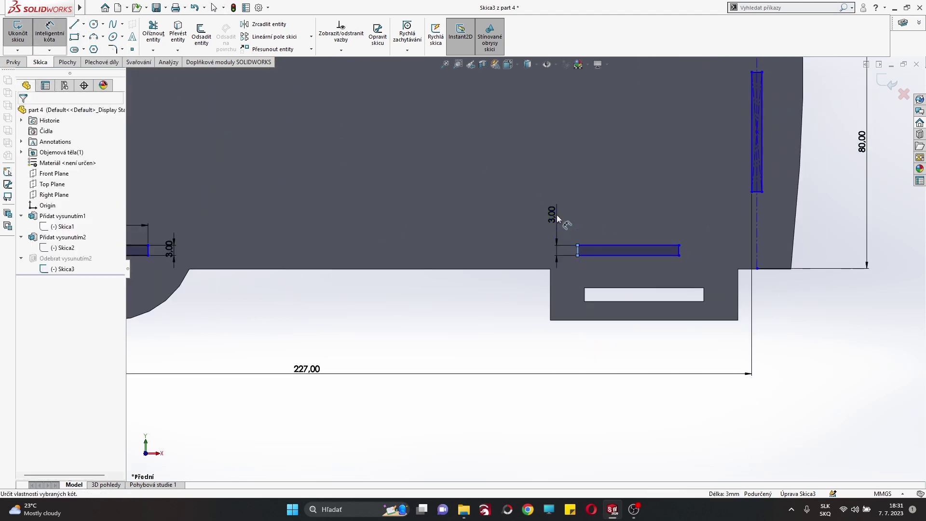
pyautogui.click(556, 215)
pyautogui.press('Return')
pyautogui.click(603, 248)
pyautogui.click(609, 221)
pyautogui.write('35')
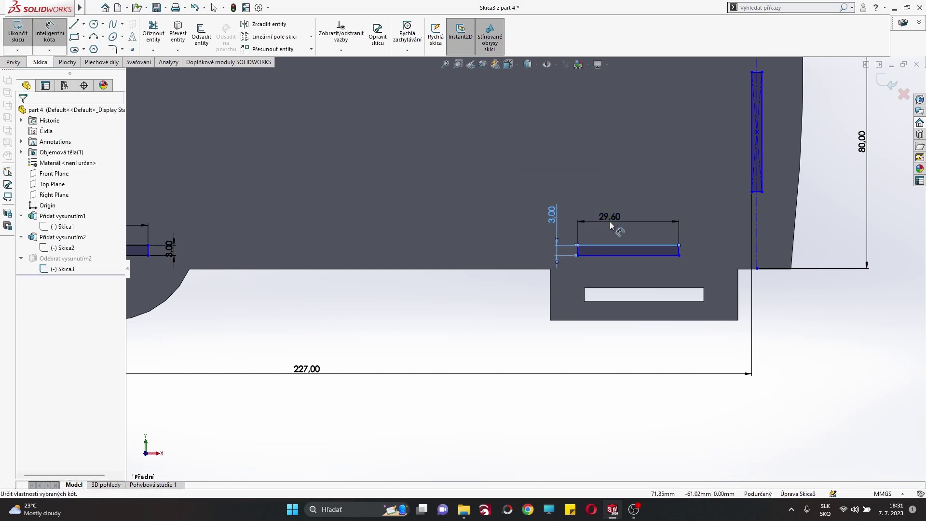
pyautogui.press('Return')
pyautogui.click(750, 165)
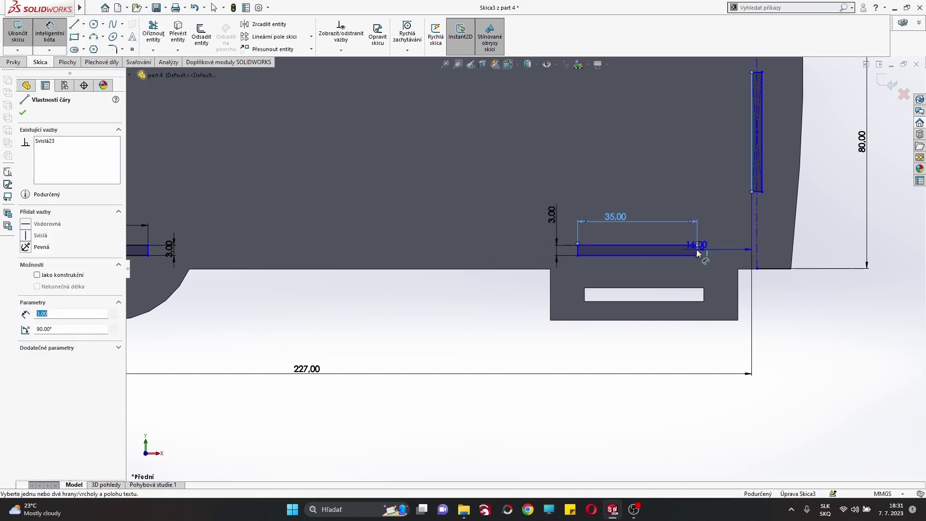
pyautogui.click(697, 249)
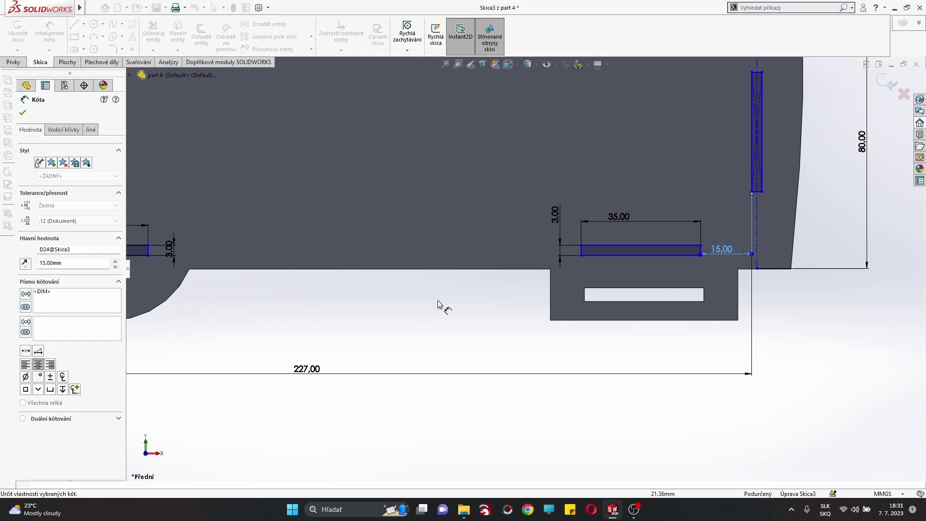
pyautogui.press('Escape')
pyautogui.press('f')
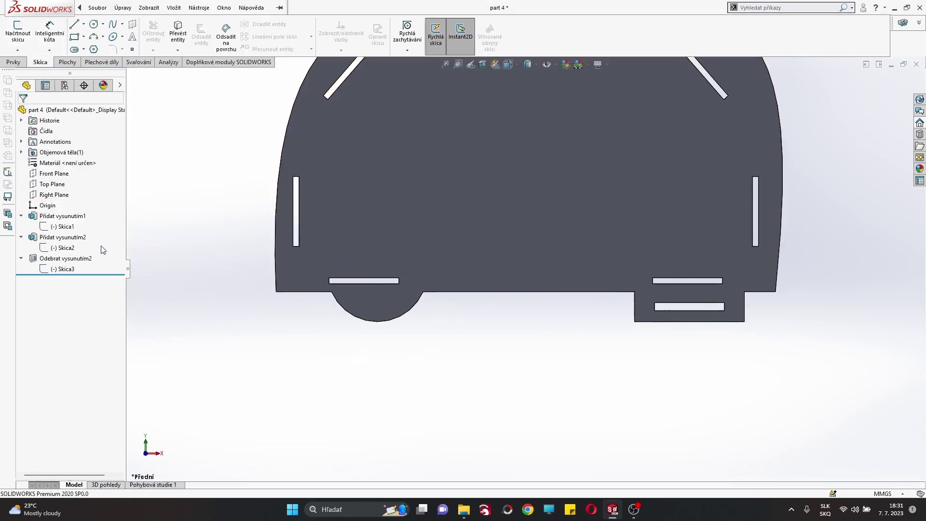
# Step: Set the new slot 4 mm above the bottom edge and rebuild the cut
pyautogui.click(60, 268)
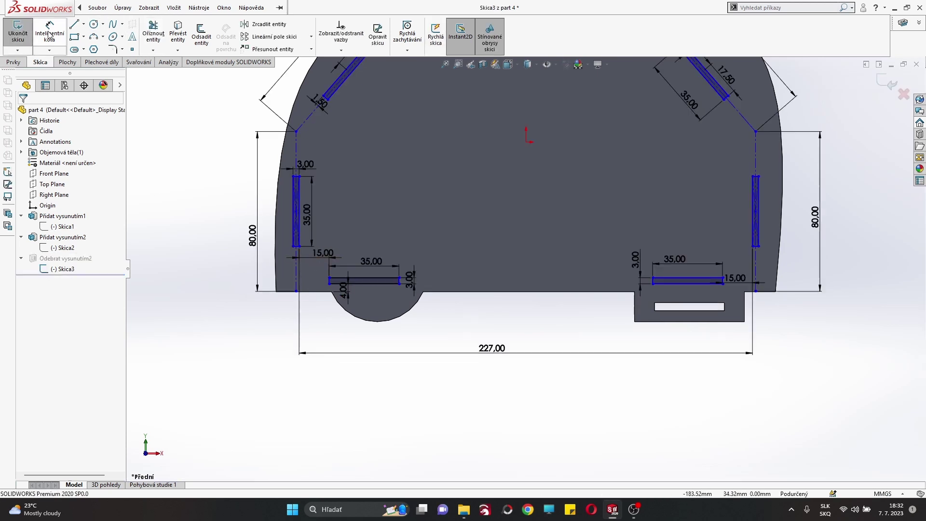
pyautogui.click(684, 284)
pyautogui.click(624, 291)
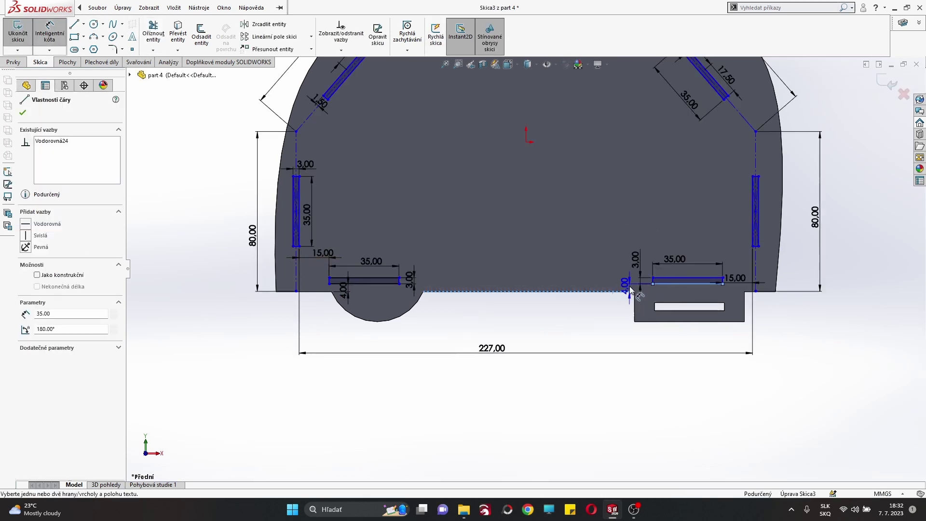
pyautogui.click(605, 285)
pyautogui.click(563, 262)
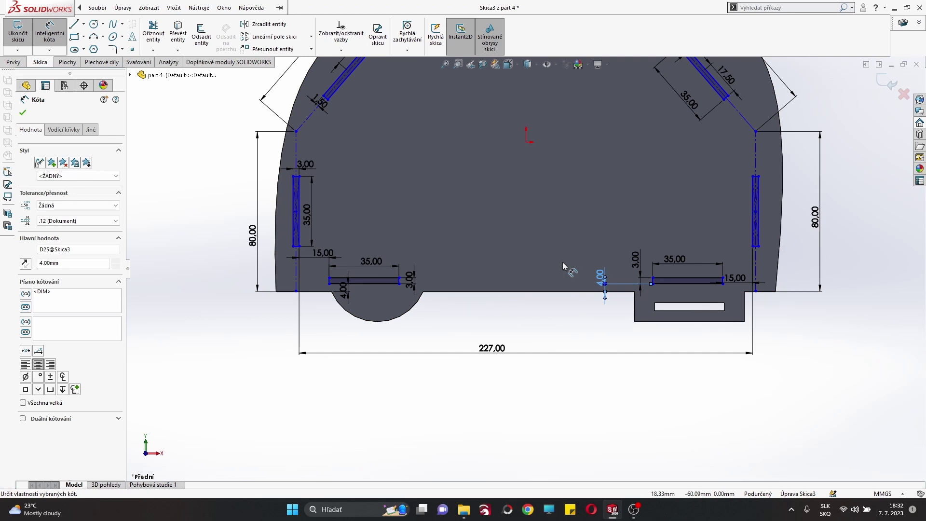
pyautogui.rightClick(610, 309)
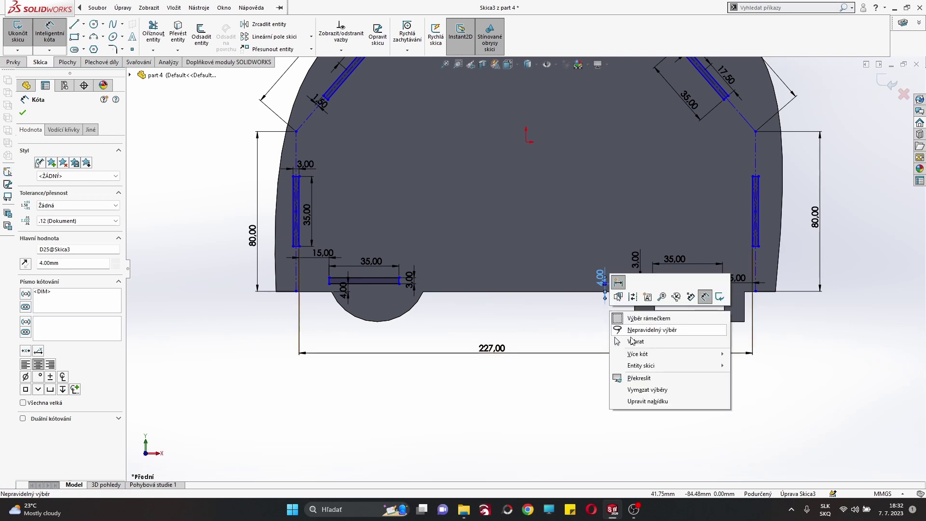
pyautogui.click(633, 348)
pyautogui.hotkey('ctrl', 'b')
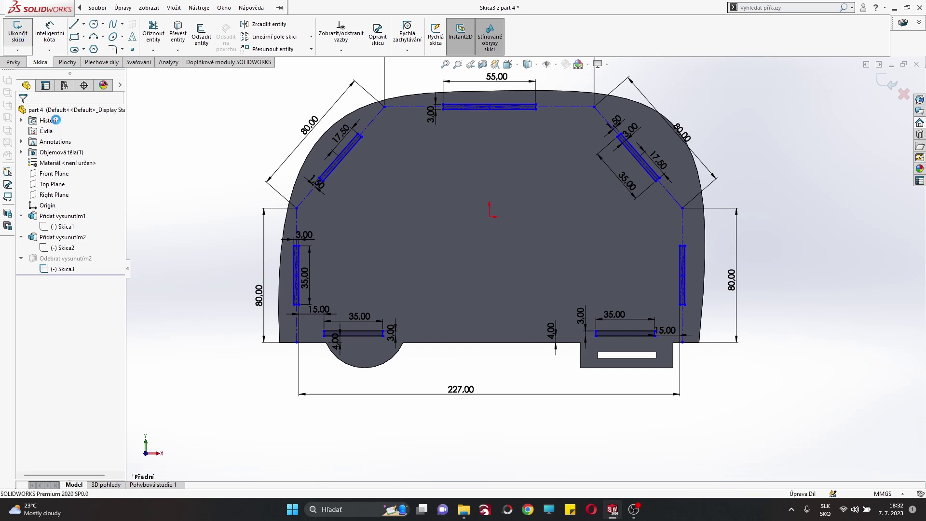
# Step: Save part 4 and open part 1 from the solidworks folder
pyautogui.click(91, 8)
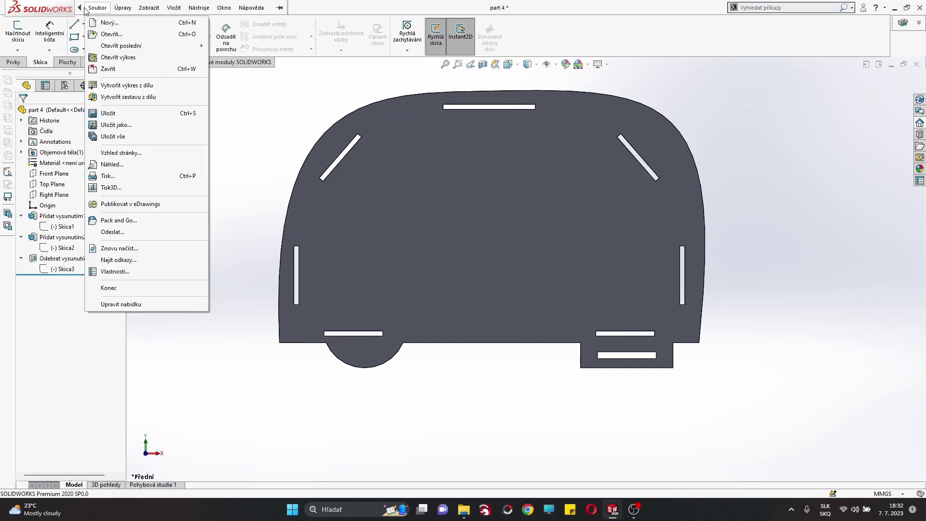
pyautogui.click(293, 95)
pyautogui.click(166, 8)
pyautogui.moveTo(463, 509)
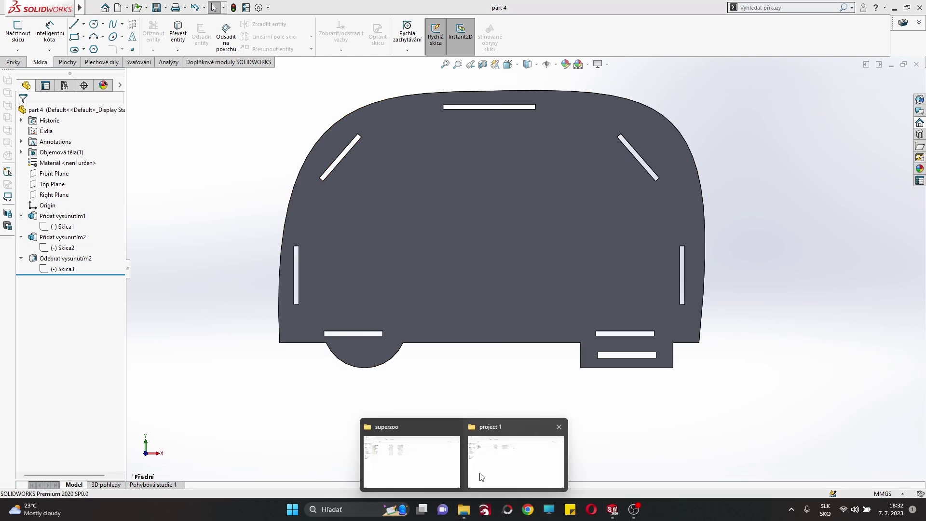
pyautogui.click(479, 477)
pyautogui.doubleClick(126, 107)
pyautogui.click(115, 88)
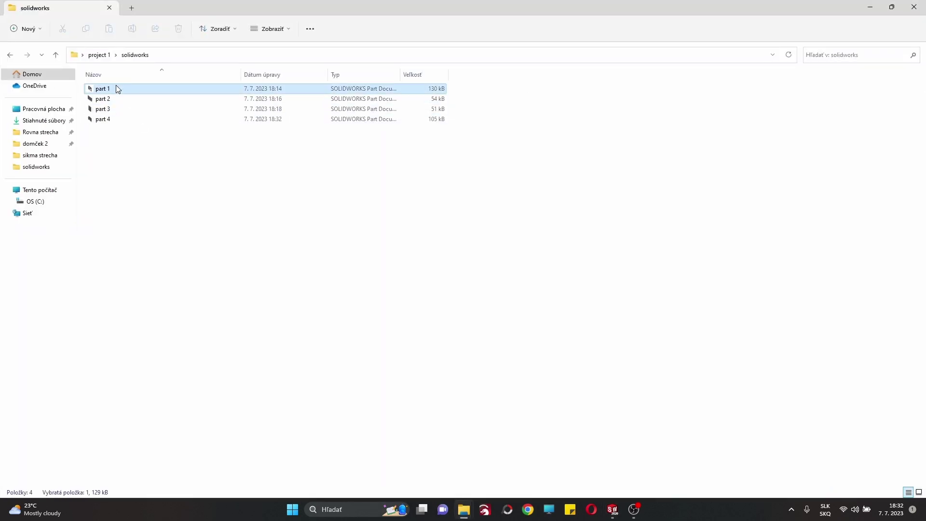
pyautogui.doubleClick(116, 88)
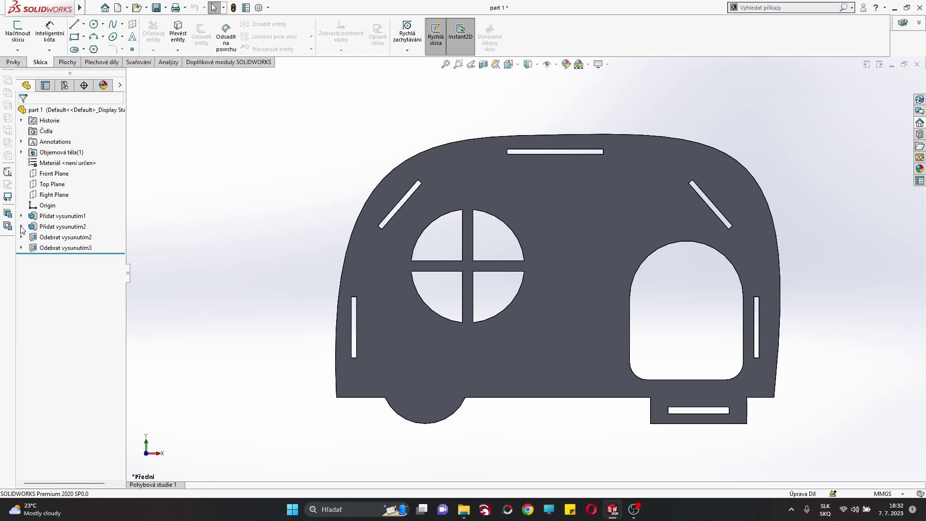
# Step: Start a sketch on part 1 and draw a slot rectangle above the left bump
pyautogui.click(18, 30)
pyautogui.click(518, 354)
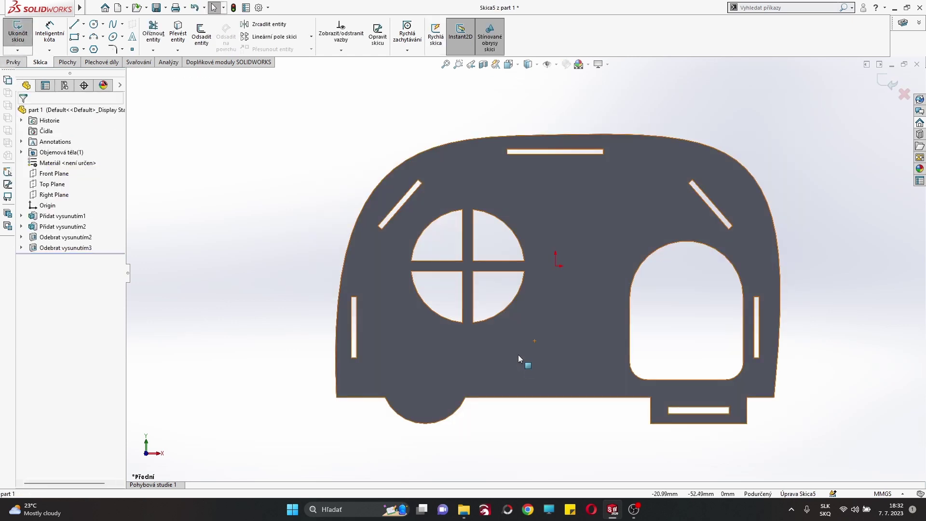
pyautogui.click(84, 36)
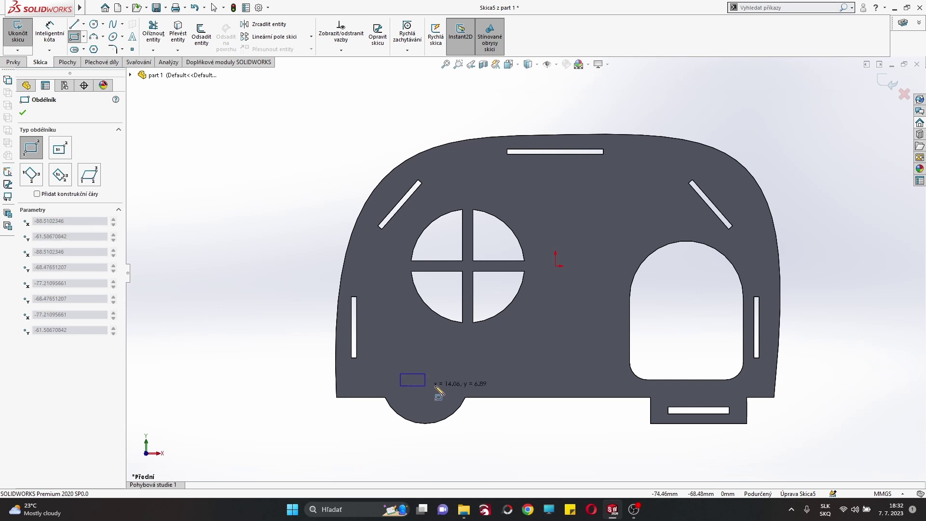
pyautogui.click(479, 379)
pyautogui.press('Escape')
# Step: Dimension the first slot 3 mm high and 35 mm wide
pyautogui.scroll(-5, 439, 417)
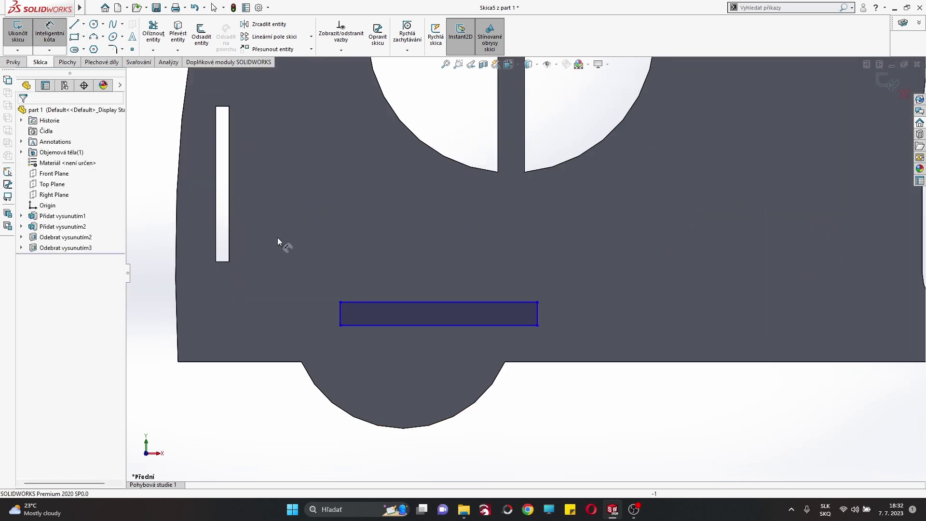
pyautogui.click(340, 311)
pyautogui.click(325, 270)
pyautogui.write('3')
pyautogui.press('Return')
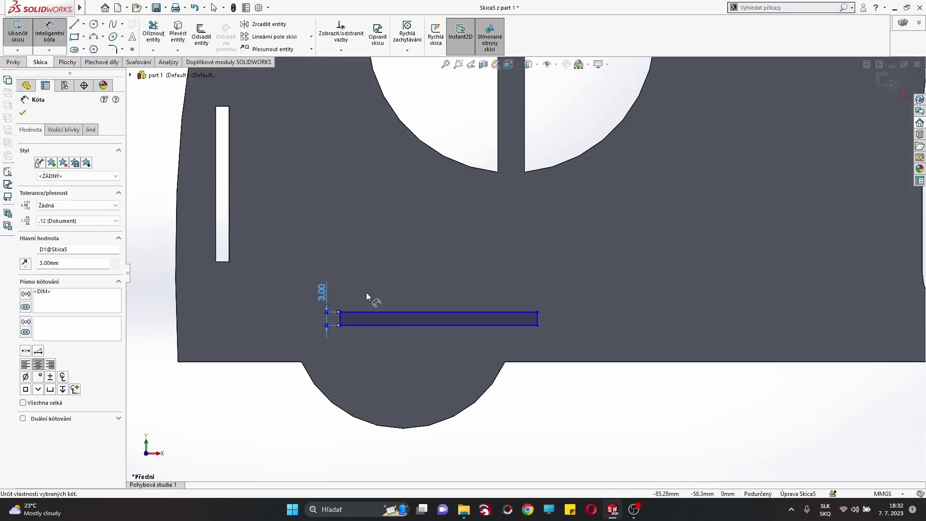
pyautogui.click(385, 312)
pyautogui.click(398, 285)
pyautogui.write('35')
pyautogui.press('Return')
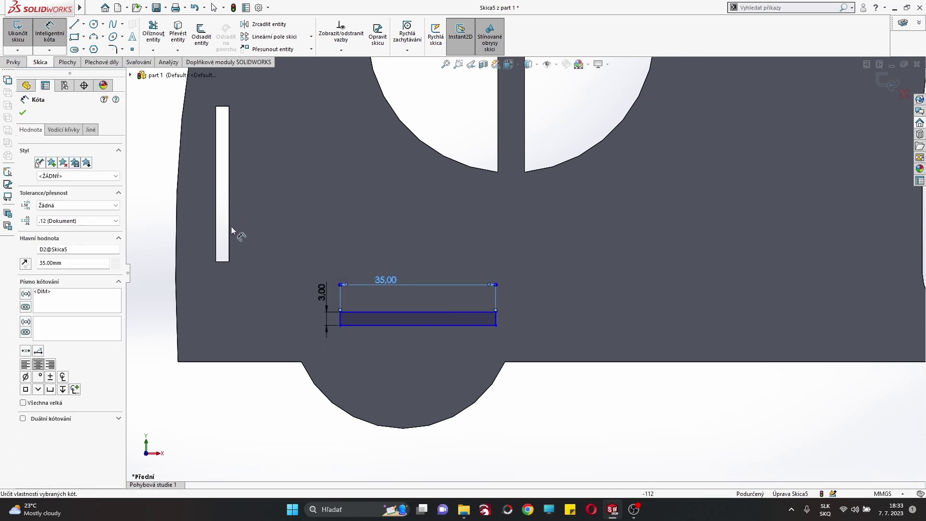
# Step: Position the first slot 15 mm from the side slot and 4 mm above the bottom edge
pyautogui.click(340, 319)
pyautogui.click(229, 261)
pyautogui.click(301, 268)
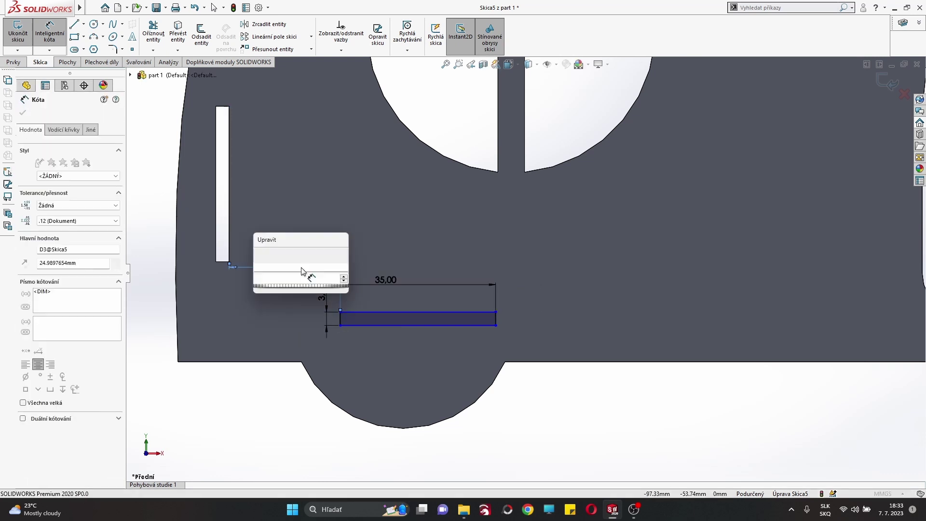
pyautogui.write('15')
pyautogui.press('Return')
pyautogui.click(318, 327)
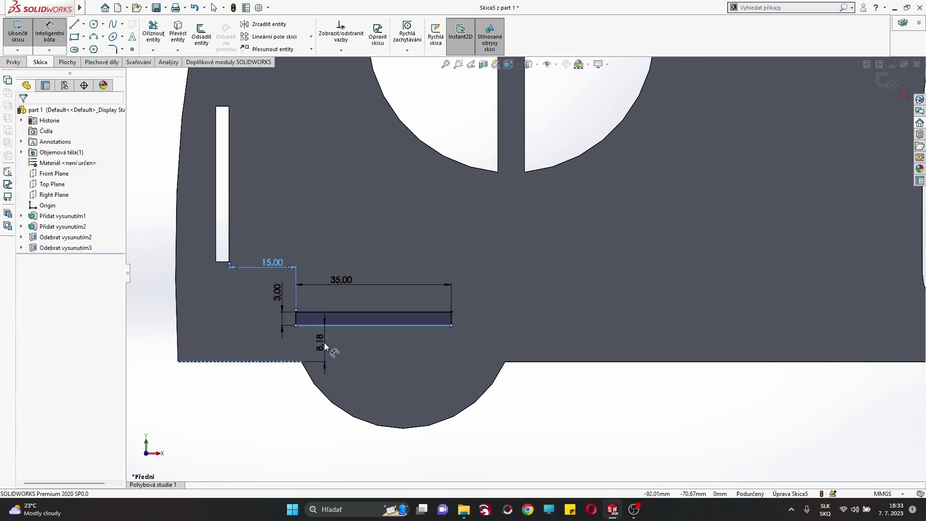
pyautogui.click(321, 376)
pyautogui.write('4')
pyautogui.press('Return')
pyautogui.rightClick(238, 388)
# Step: Draw a second slot rectangle near the right tab
pyautogui.click(255, 418)
pyautogui.scroll(5, 605, 296)
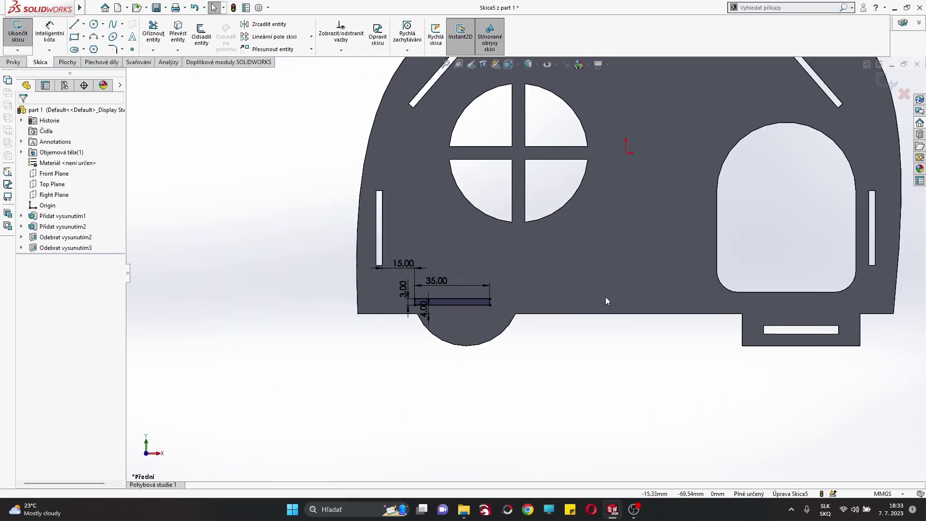
pyautogui.scroll(-3, 839, 337)
pyautogui.click(75, 36)
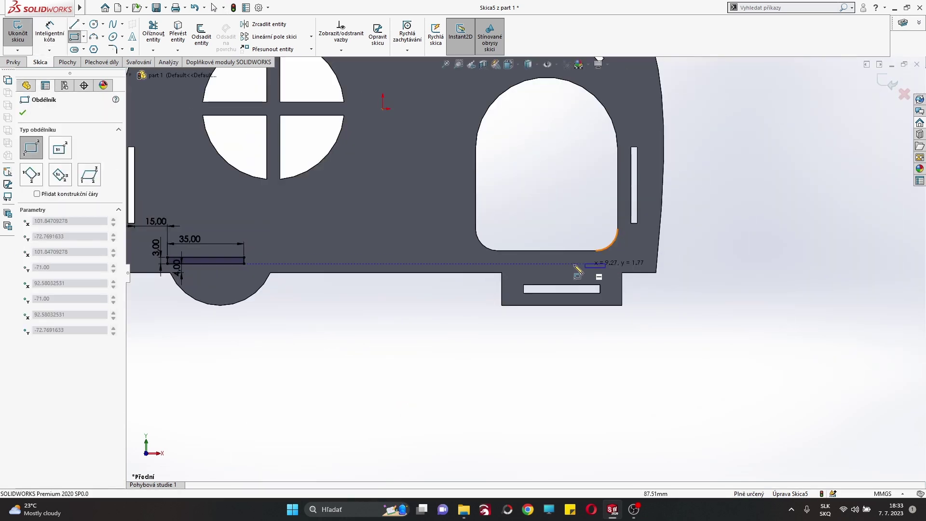
pyautogui.click(519, 263)
pyautogui.rightClick(423, 227)
pyautogui.click(440, 217)
pyautogui.scroll(-5, 589, 277)
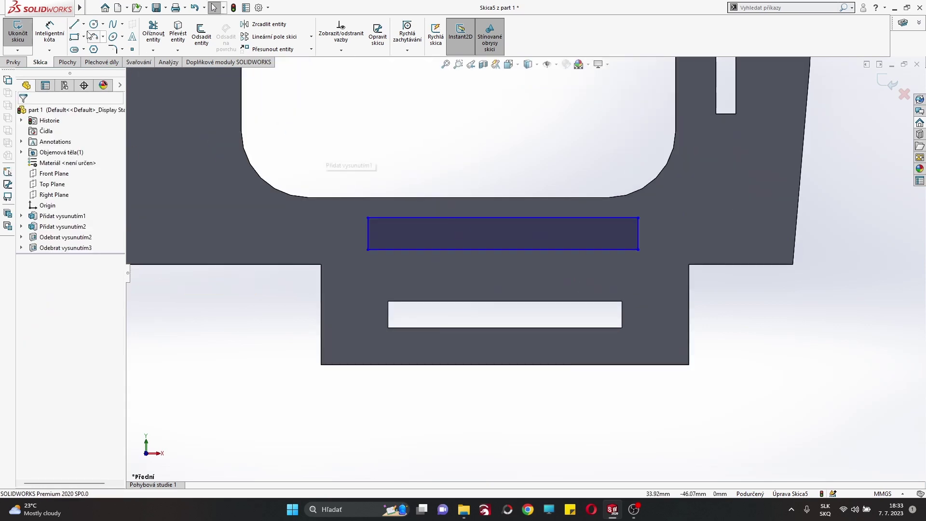
# Step: Dimension the second slot 3 × 35 mm, 4 mm above the bottom edge
pyautogui.click(638, 238)
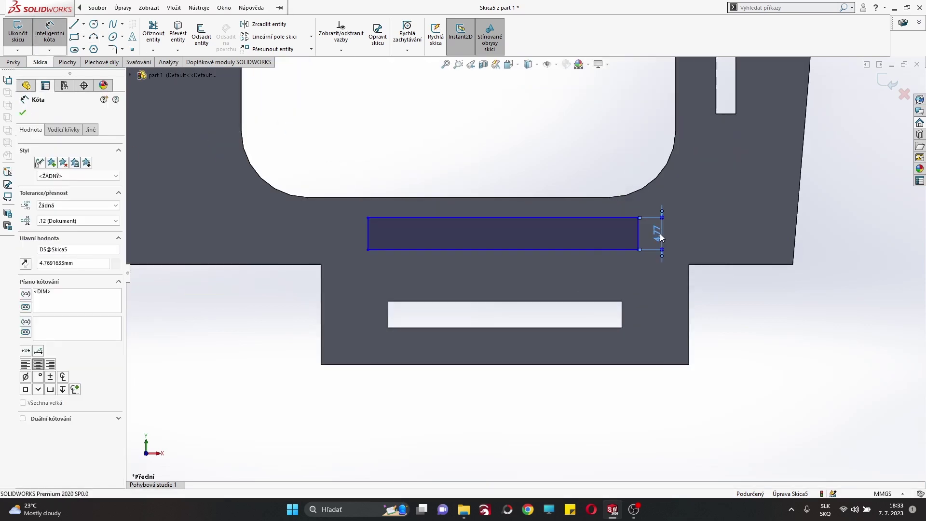
pyautogui.write('3')
pyautogui.press('Return')
pyautogui.click(588, 230)
pyautogui.write('35')
pyautogui.press('Return')
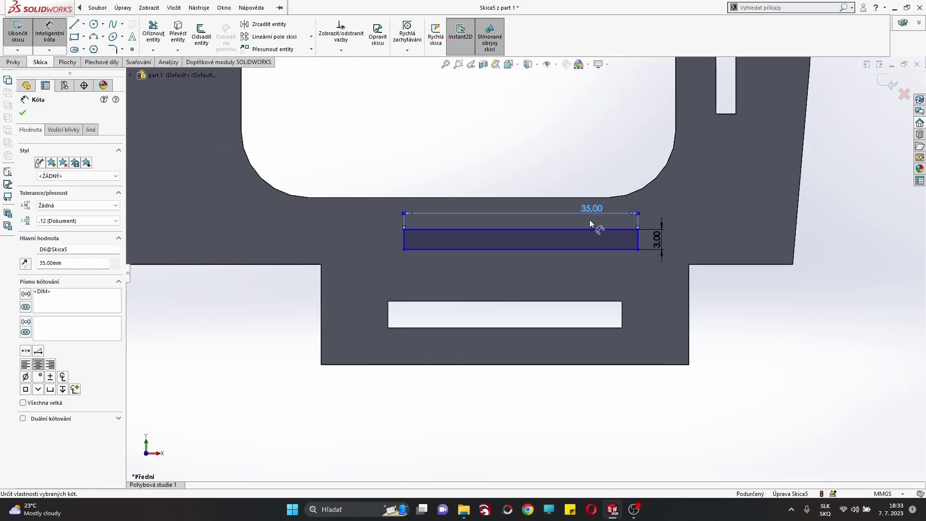
pyautogui.click(457, 249)
pyautogui.click(318, 256)
pyautogui.press('Escape')
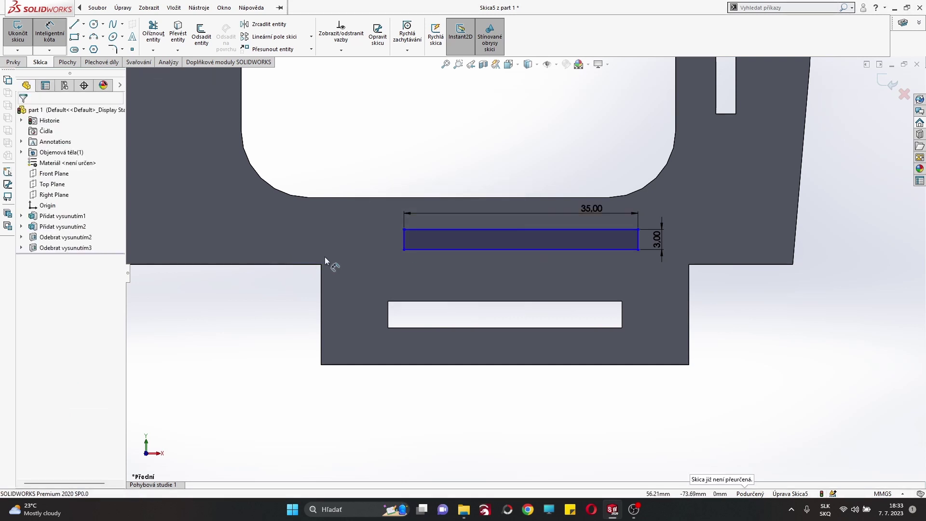
pyautogui.click(357, 249)
pyautogui.click(290, 270)
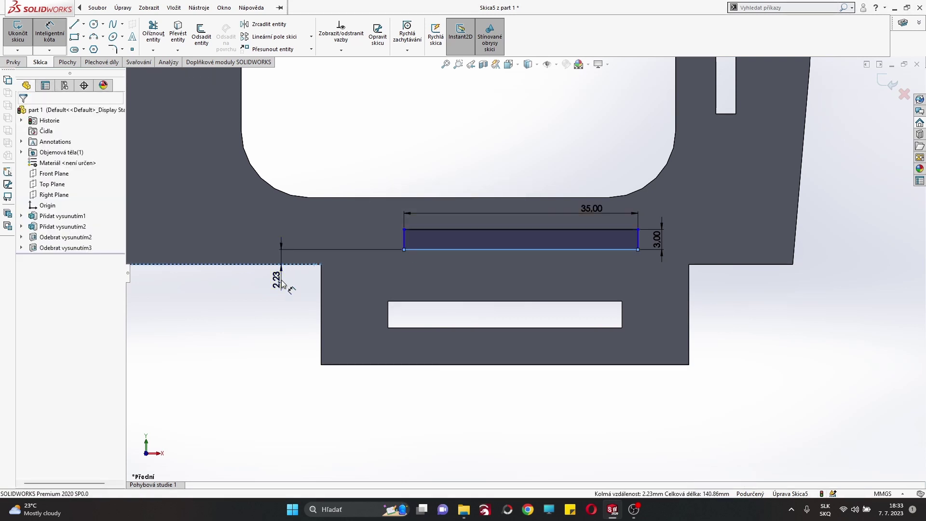
pyautogui.write('4')
pyautogui.press('Return')
# Step: Space the second slot 15 mm from the side slot
pyautogui.scroll(3, 620, 233)
pyautogui.scroll(-2, 620, 233)
pyautogui.click(567, 256)
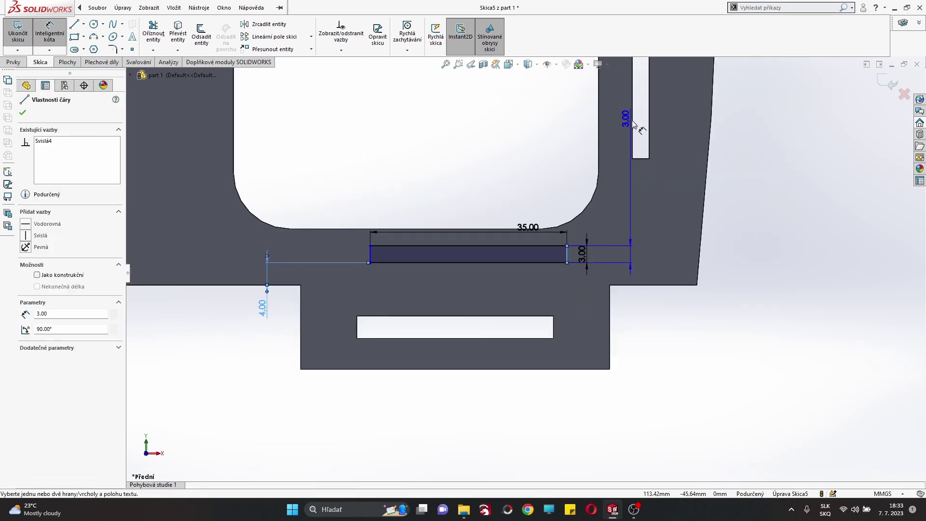
pyautogui.click(632, 135)
pyautogui.click(608, 224)
pyautogui.write('15')
pyautogui.press('Return')
pyautogui.scroll(3, 624, 248)
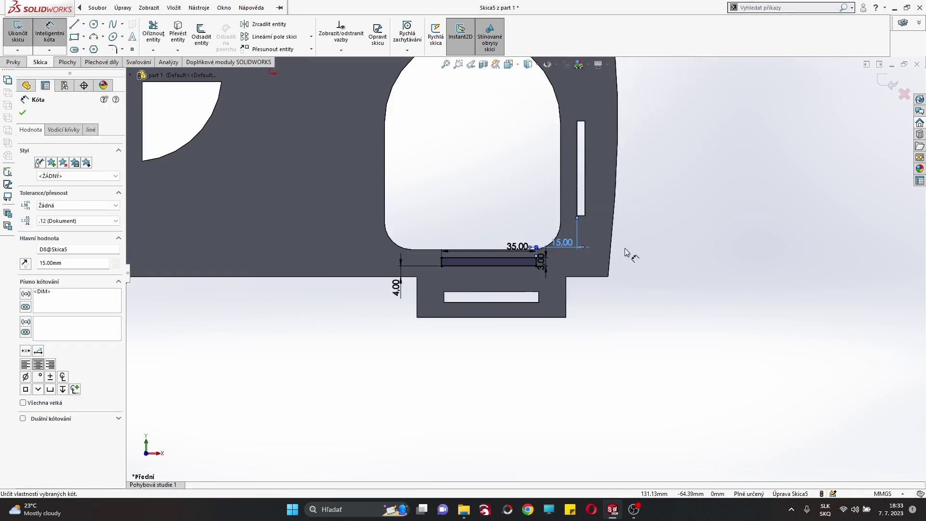
pyautogui.rightClick(410, 340)
# Step: Extrude-cut both slots through part 1, save it, and switch to part 2
pyautogui.click(429, 383)
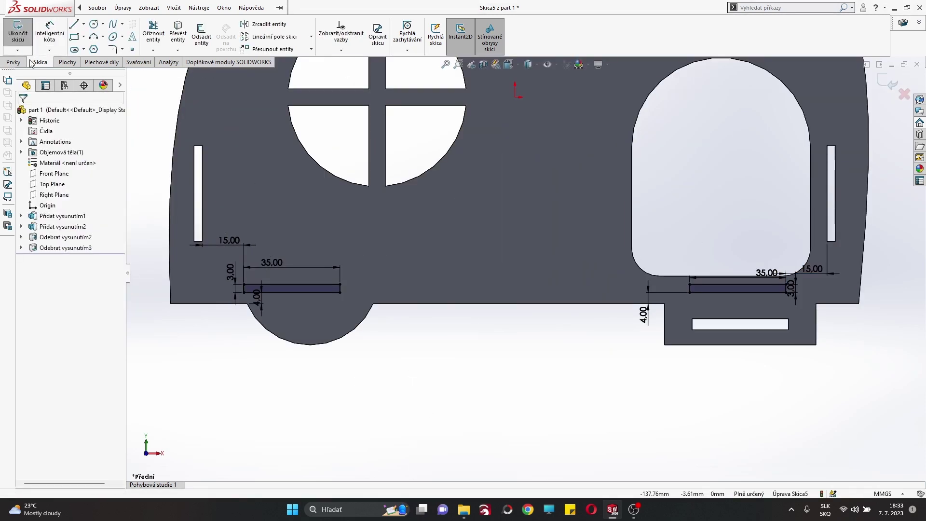
pyautogui.click(13, 61)
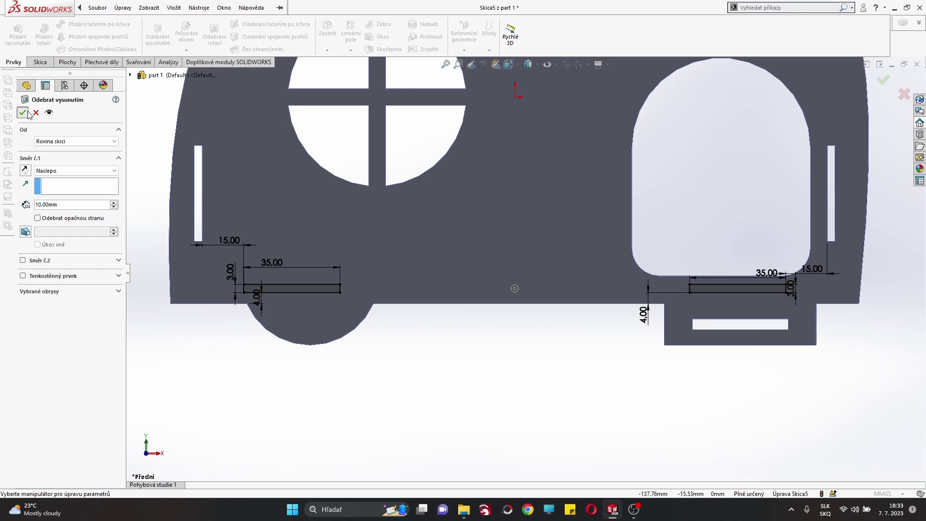
pyautogui.click(23, 113)
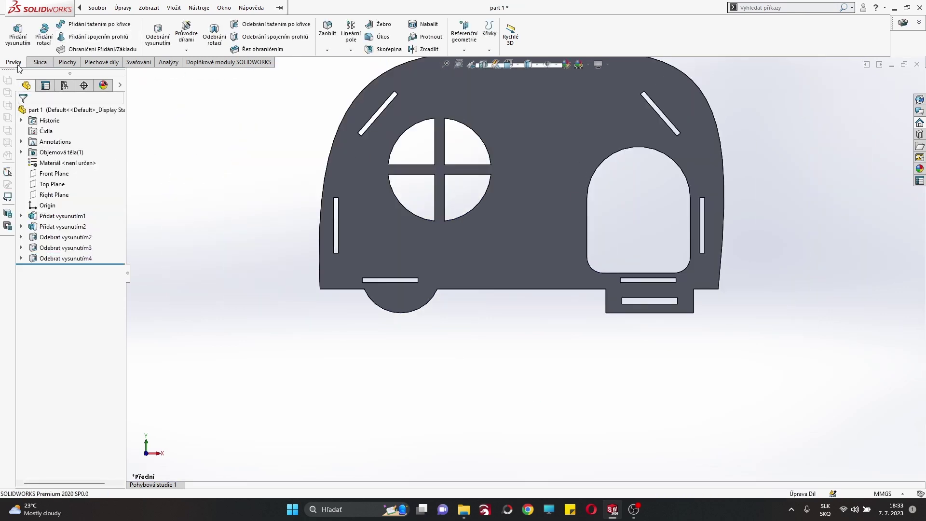
pyautogui.click(165, 8)
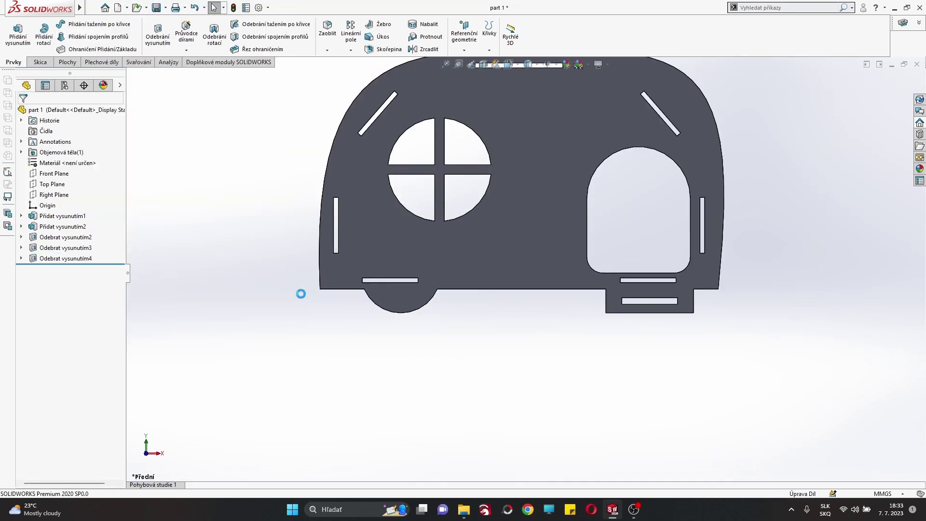
pyautogui.press('f')
pyautogui.moveTo(611, 509)
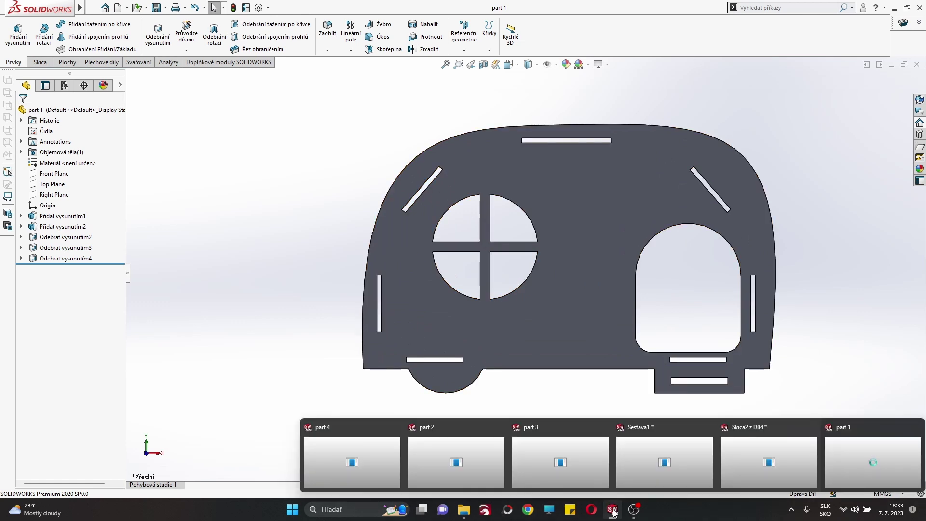
pyautogui.click(410, 444)
# Step: Sketch a slot rectangle near part 2's bottom edge
pyautogui.click(527, 260)
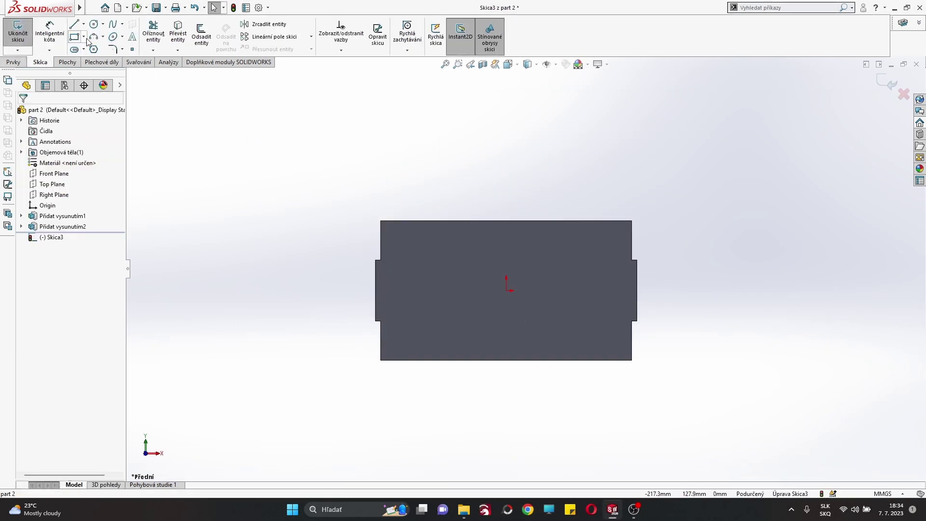
pyautogui.click(83, 37)
pyautogui.click(111, 53)
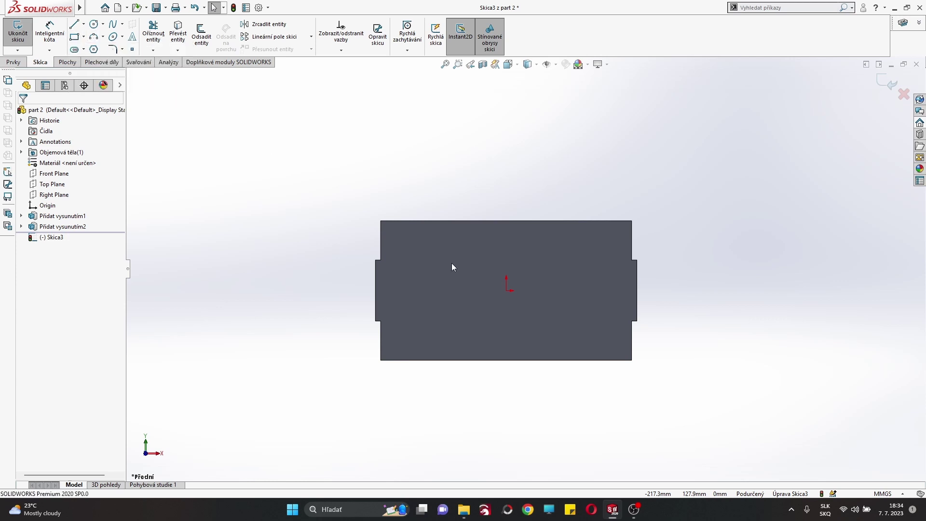
pyautogui.click(543, 352)
pyautogui.rightClick(535, 313)
pyautogui.click(547, 327)
pyautogui.scroll(-5, 499, 327)
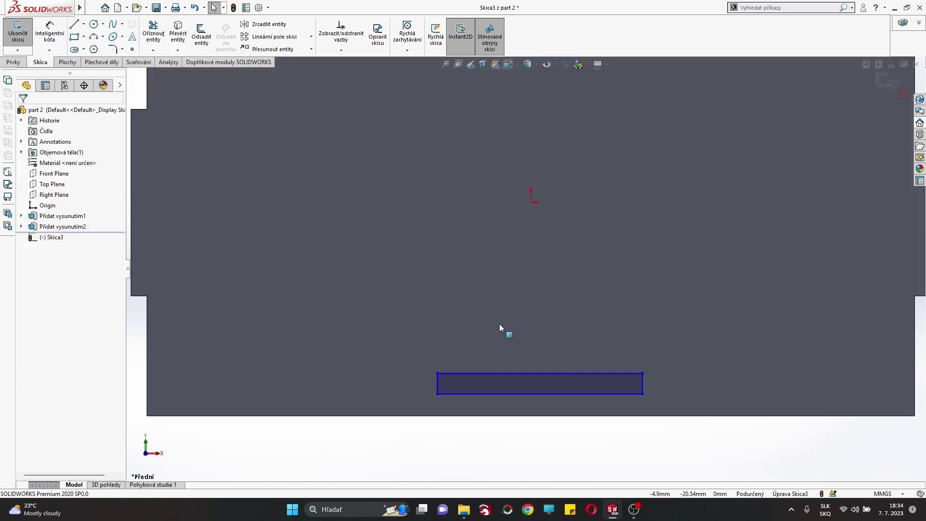
# Step: Dimension the slot 60 mm long and 3 mm high
pyautogui.click(536, 373)
pyautogui.click(534, 346)
pyautogui.write('60')
pyautogui.press('Return')
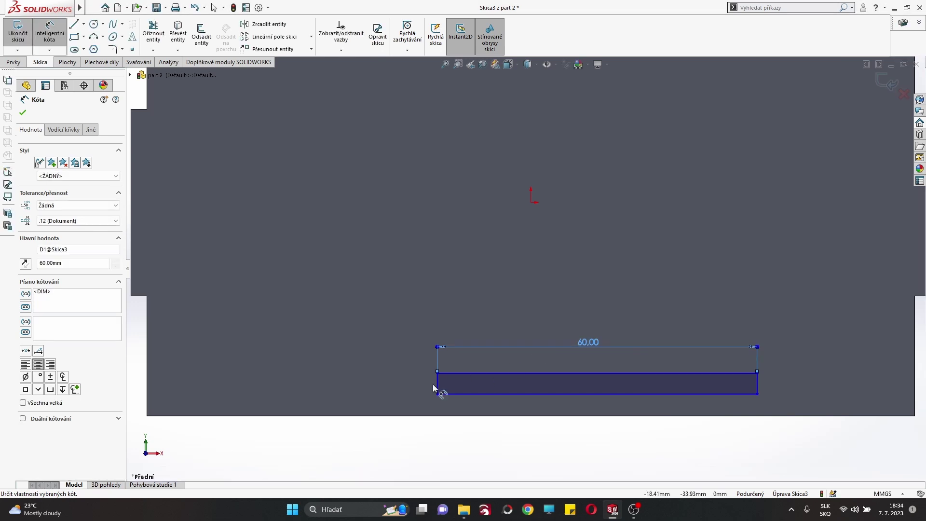
pyautogui.click(435, 383)
pyautogui.click(418, 322)
pyautogui.write('3')
pyautogui.press('Return')
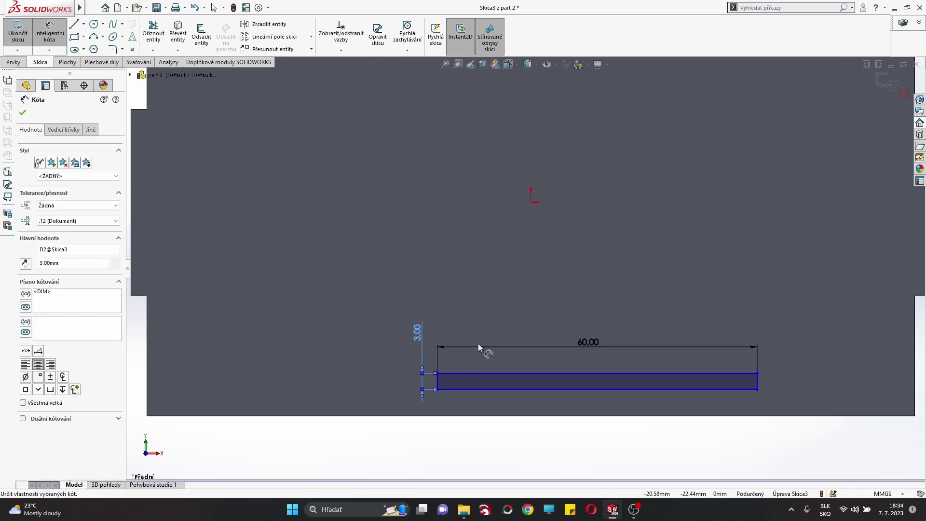
pyautogui.press('f')
# Step: Position the slot 42 mm ((144-60)/2) from the left edge and 4 mm above the bottom
pyautogui.moveTo(454, 367); pyautogui.dragTo(215, 366)
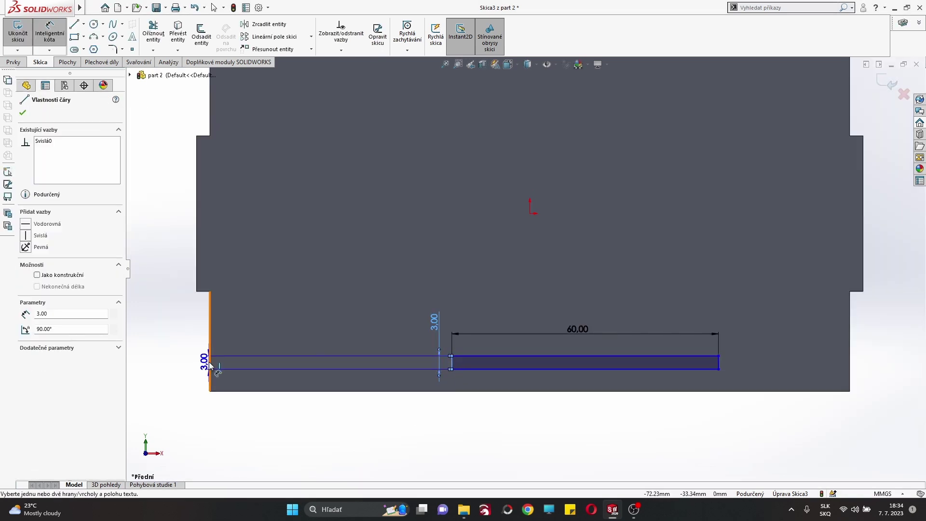
pyautogui.click(211, 364)
pyautogui.click(312, 422)
pyautogui.write('(144-60)/2')
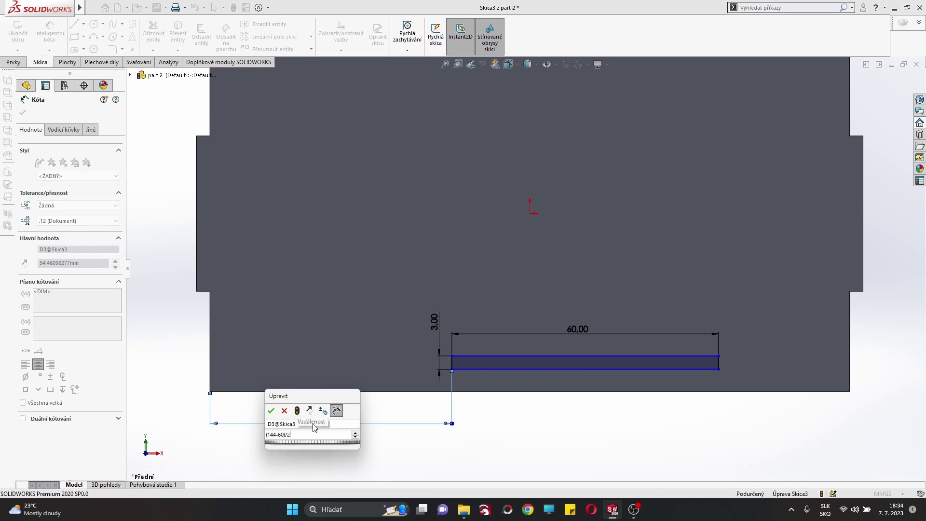
pyautogui.press('Return')
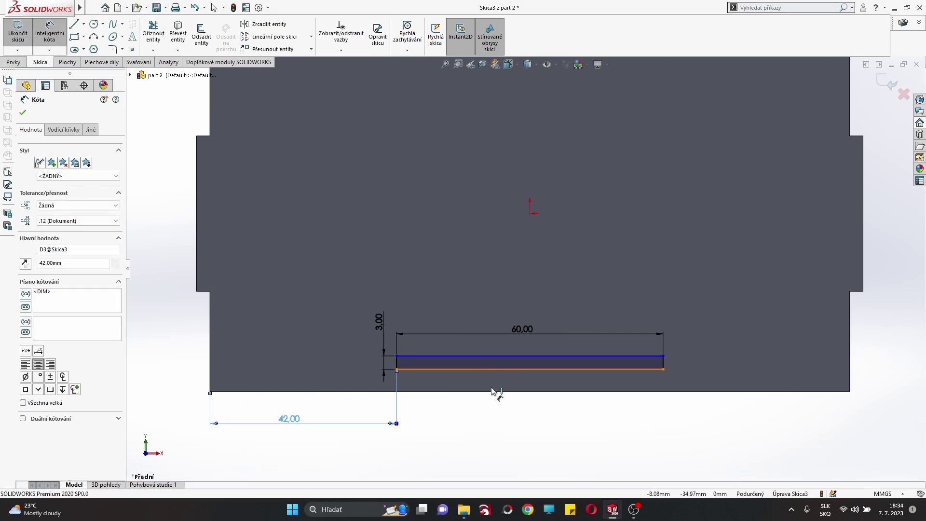
pyautogui.click(492, 390)
pyautogui.click(329, 365)
pyautogui.write('4')
pyautogui.press('Return')
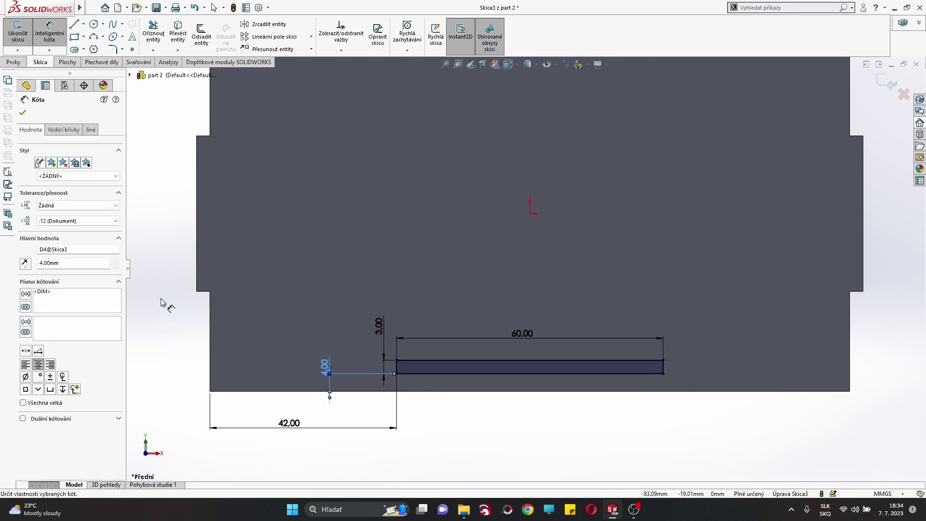
pyautogui.press('Escape')
# Step: Extrude-cut the 60 × 3 mm slot through part 2
pyautogui.click(168, 8)
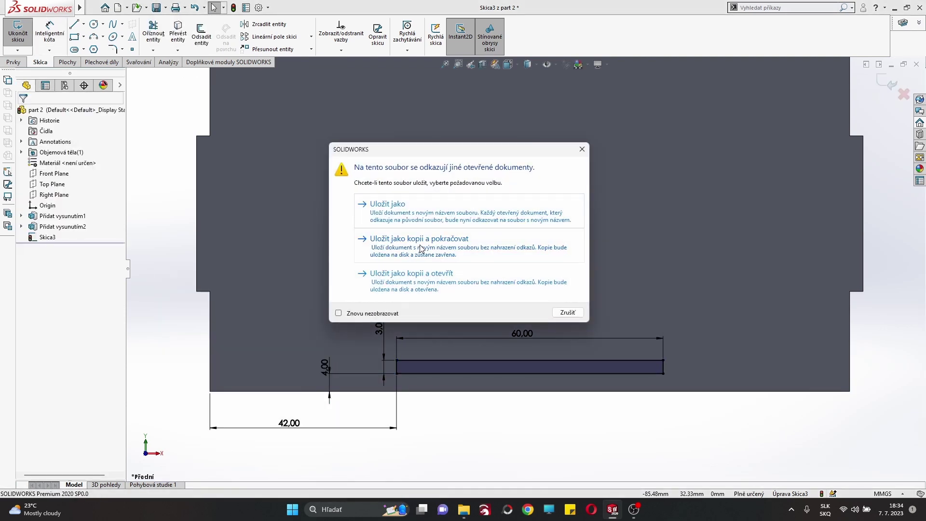
pyautogui.click(420, 248)
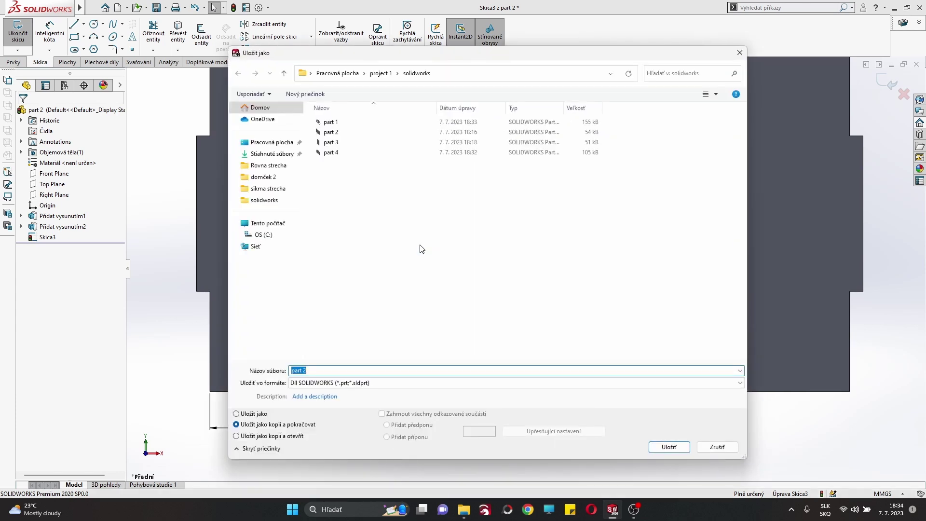
pyautogui.press('Return')
pyautogui.click(14, 62)
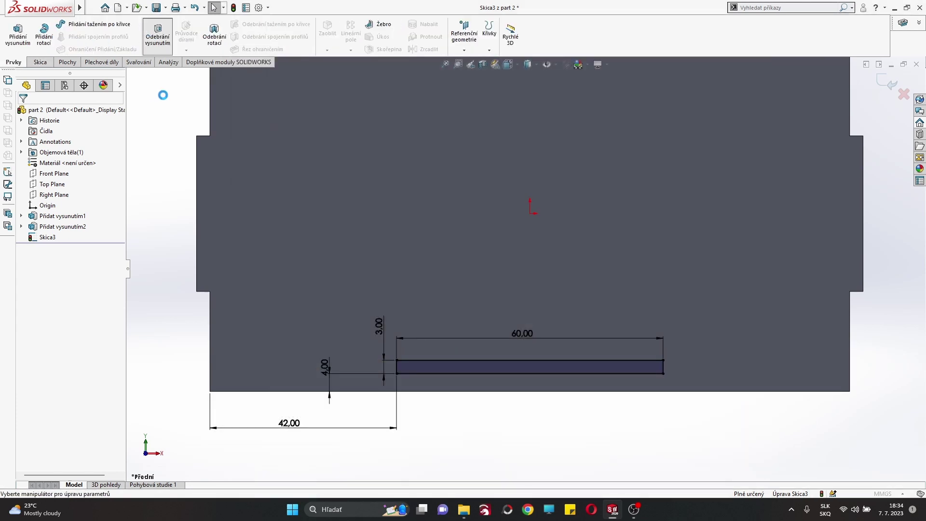
pyautogui.click(22, 111)
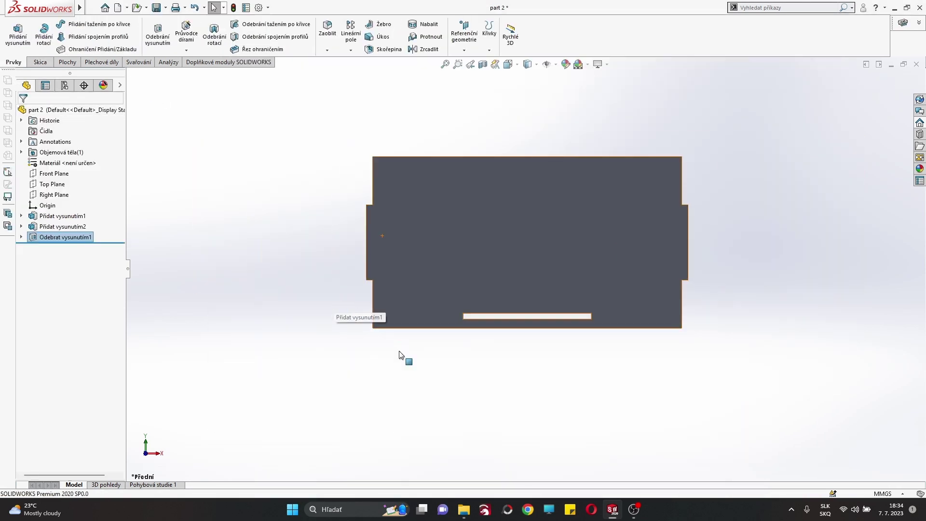
# Step: Save a copy of the slotted panel as 'part 5'
pyautogui.click(165, 7)
pyautogui.click(169, 29)
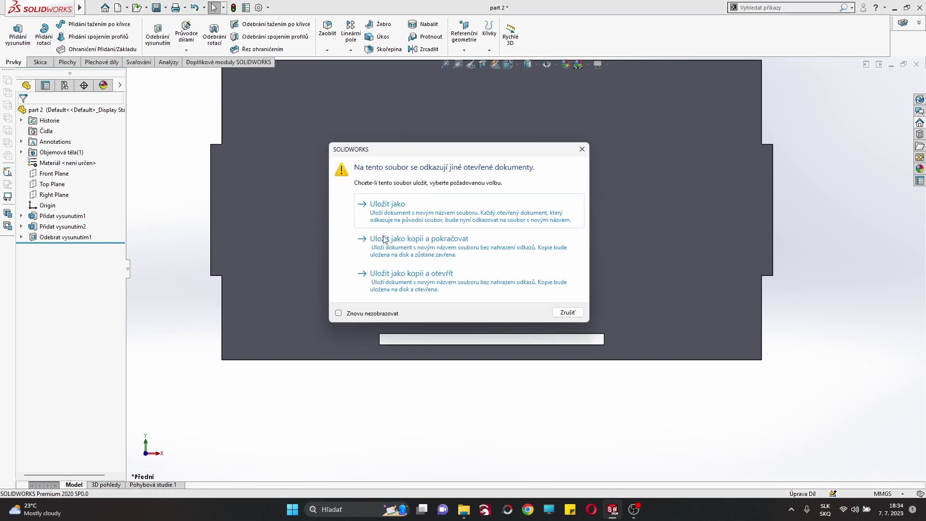
pyautogui.click(440, 242)
pyautogui.write('part ')
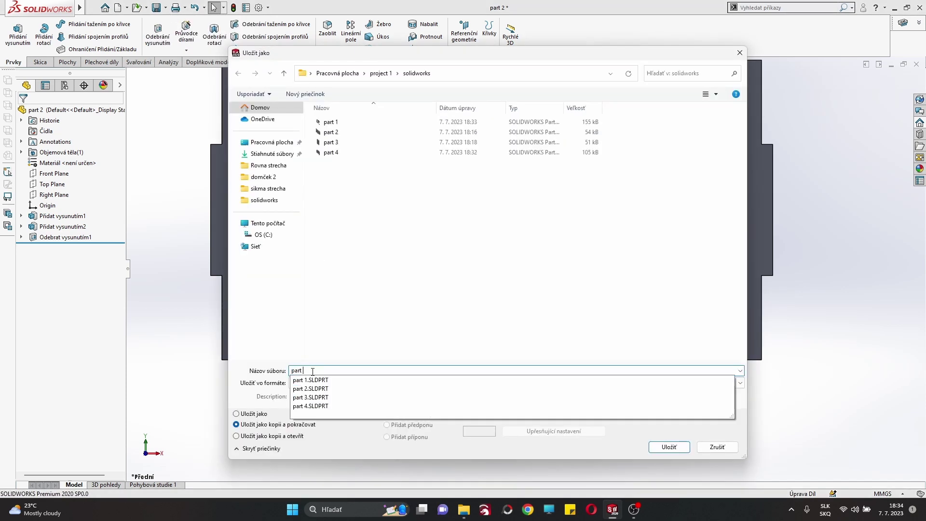
pyautogui.write('5')
pyautogui.click(677, 449)
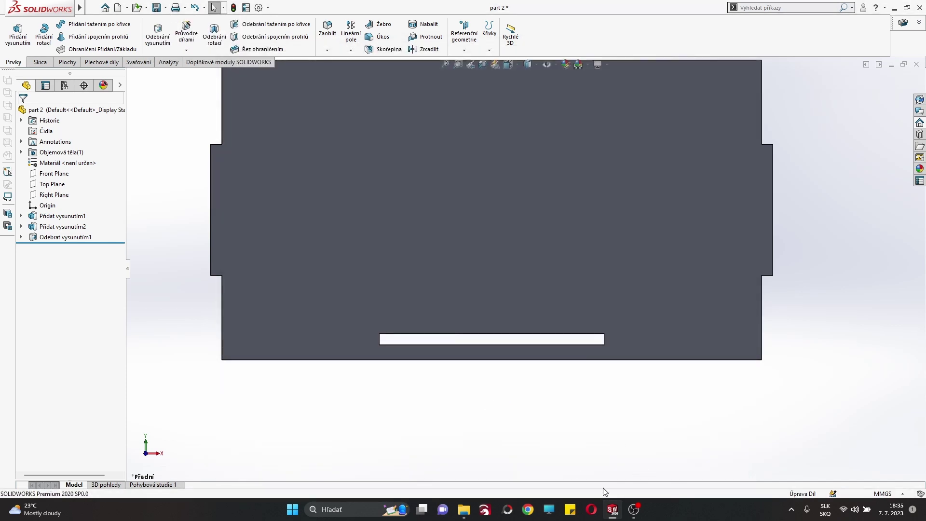
# Step: Rebuild the Sestava1 trailer assembly so it reflects the changed parts
pyautogui.moveTo(612, 509)
pyautogui.click(672, 450)
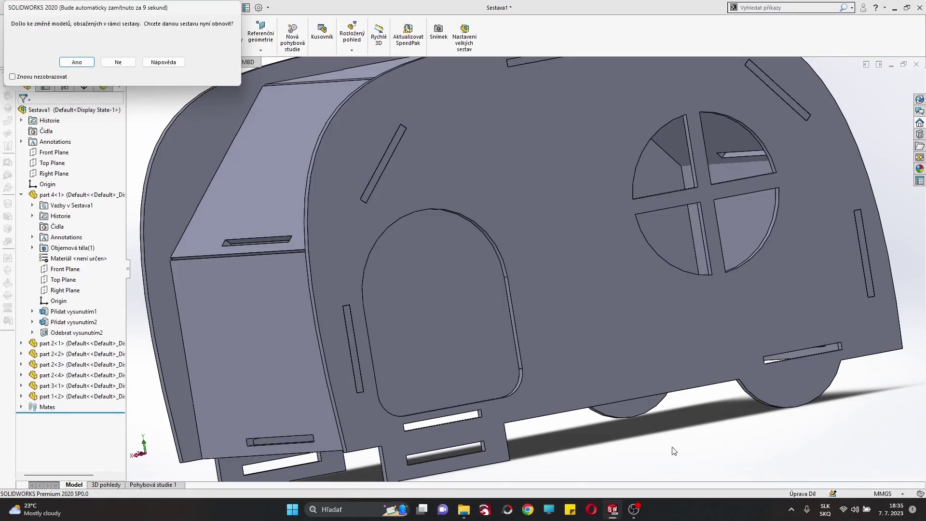
pyautogui.click(77, 62)
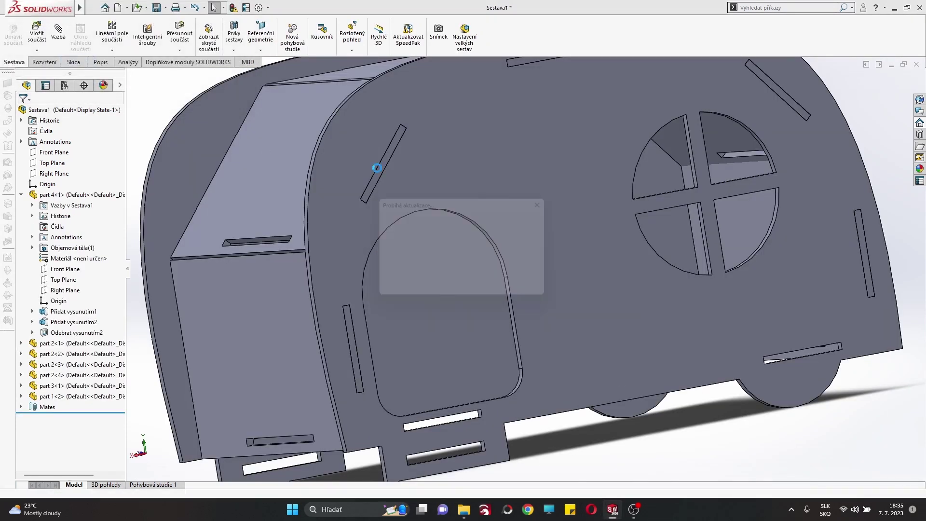
pyautogui.scroll(5, 403, 219)
pyautogui.scroll(-3, 424, 241)
pyautogui.click(441, 260)
pyautogui.click(299, 301)
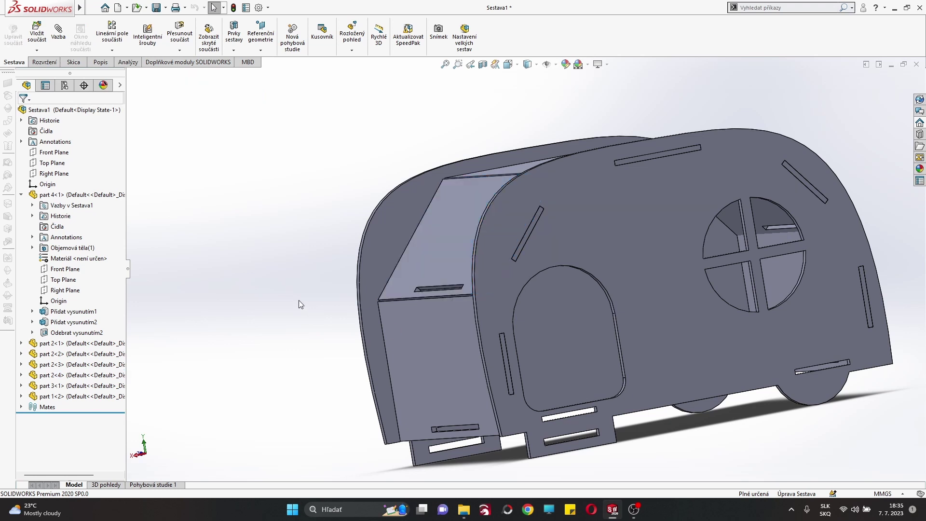
# Step: Cancel the started component insertion and return to the Skica2 sketch of Díl4
pyautogui.click(37, 50)
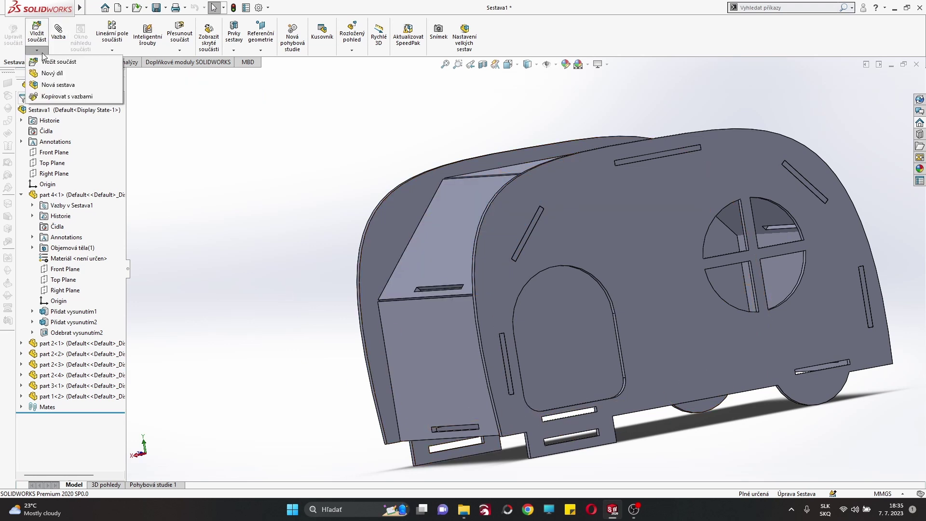
pyautogui.click(40, 248)
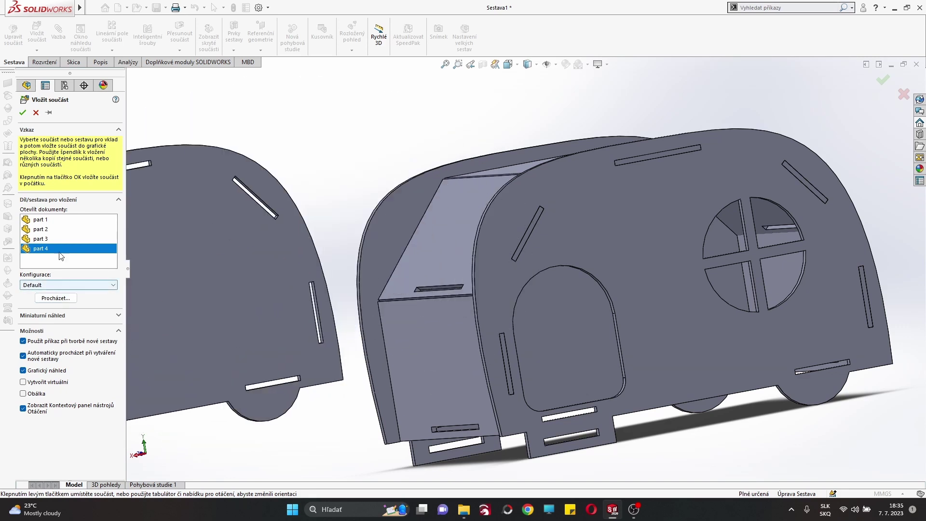
pyautogui.press('Escape')
pyautogui.moveTo(612, 509)
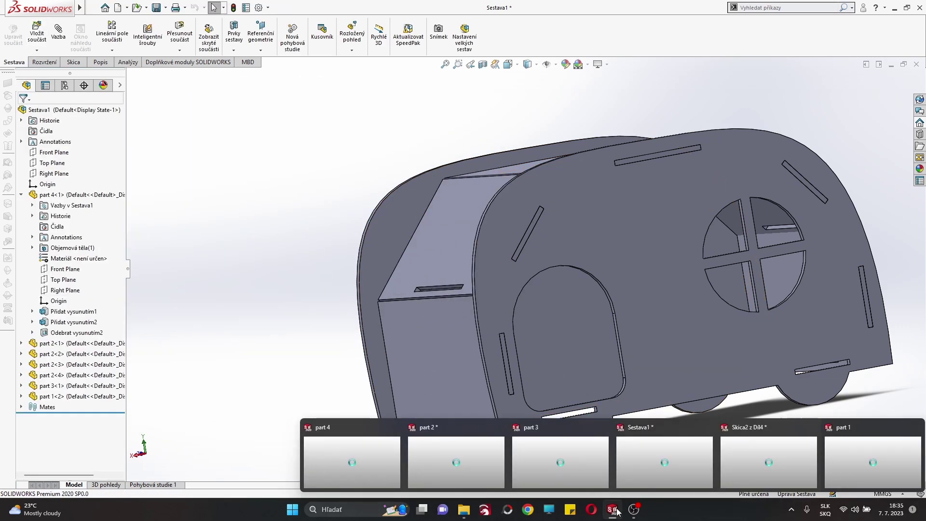
pyautogui.click(769, 462)
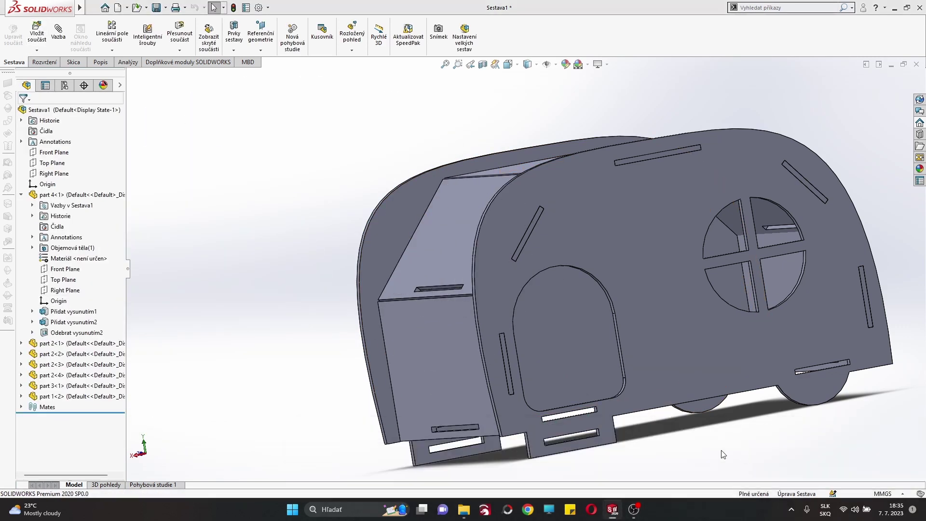
# Step: Exit the sketch and save the tabbed base plate as 'part 6'
pyautogui.click(17, 31)
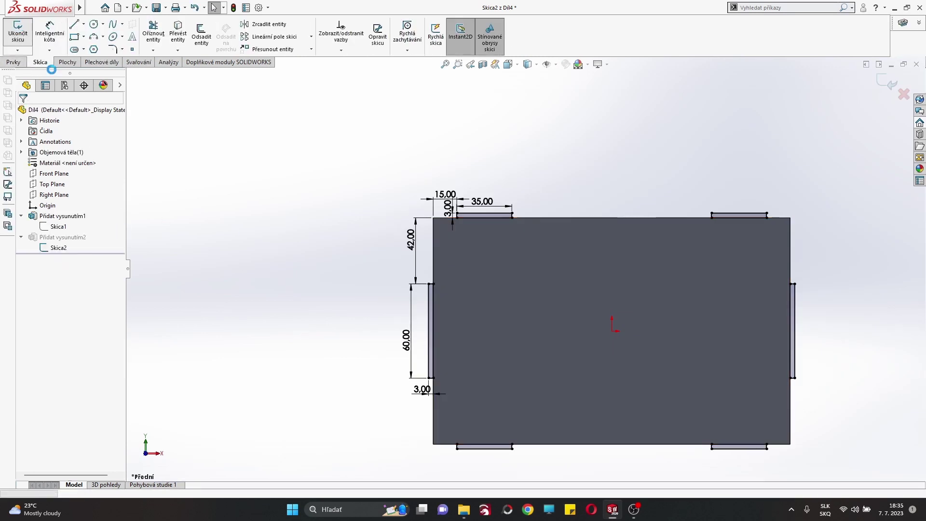
pyautogui.click(165, 8)
pyautogui.click(183, 44)
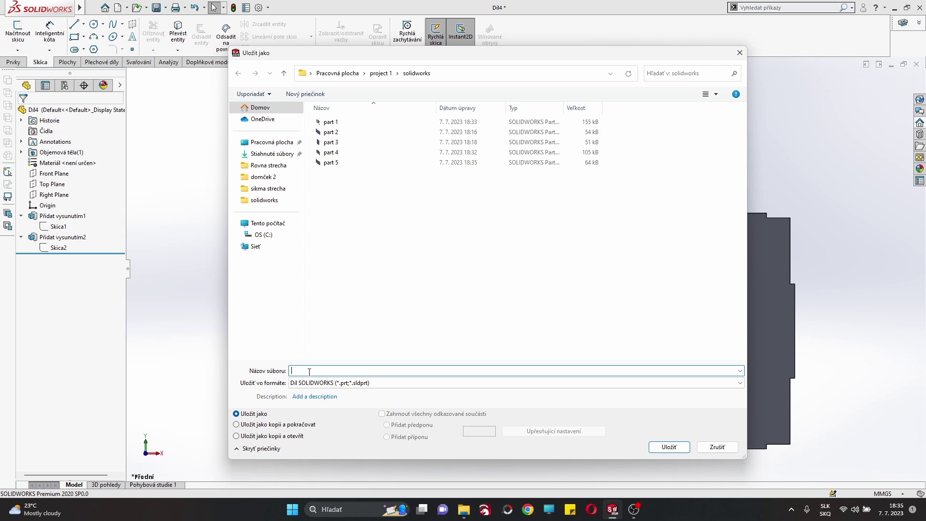
pyautogui.write('part 6')
pyautogui.click(669, 446)
pyautogui.moveTo(612, 509)
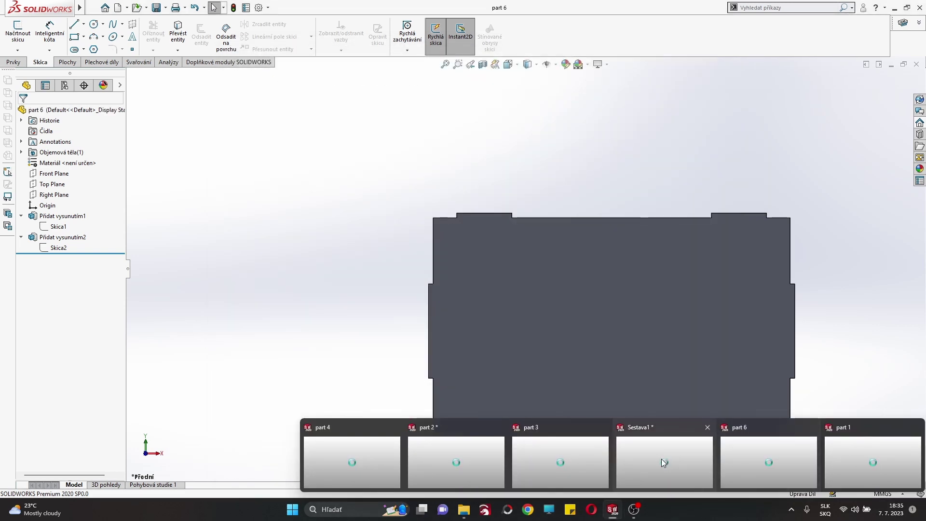
# Step: Insert part 6 into Sestava1, placing the plate below the trailer
pyautogui.click(641, 455)
pyautogui.click(36, 36)
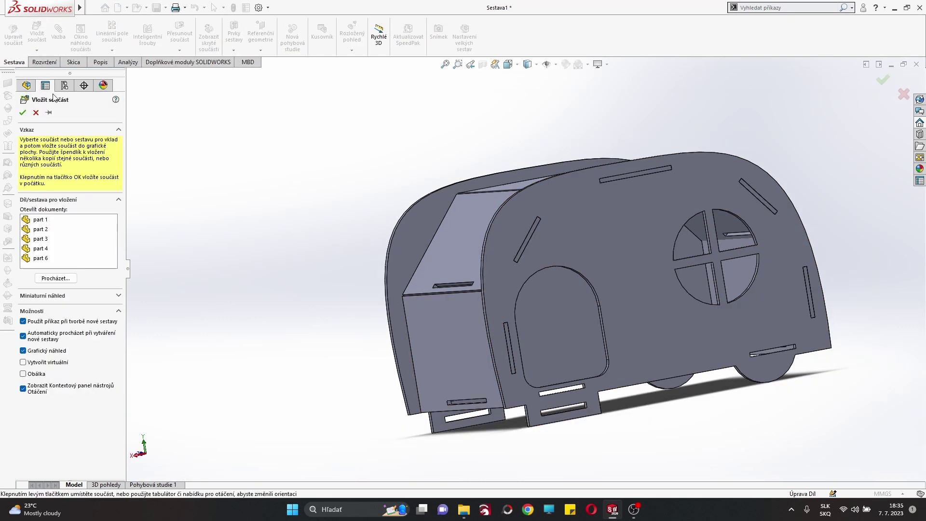
pyautogui.click(41, 257)
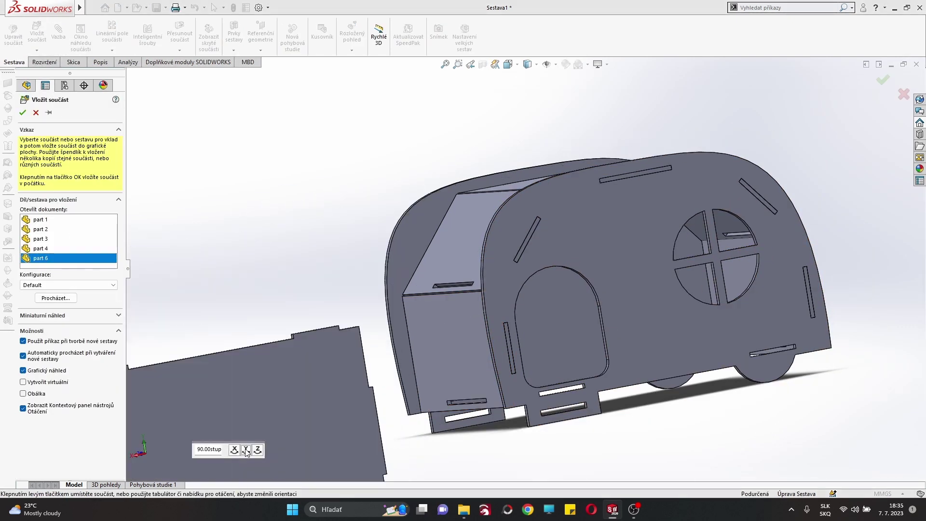
pyautogui.click(615, 427)
pyautogui.scroll(-3, 441, 340)
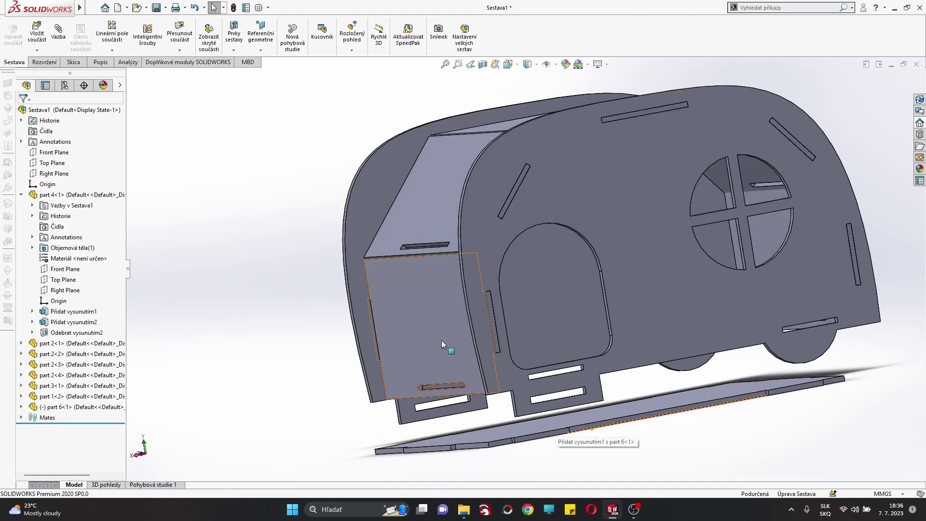
pyautogui.scroll(-3, 333, 337)
pyautogui.scroll(2, 335, 342)
pyautogui.scroll(-2, 623, 369)
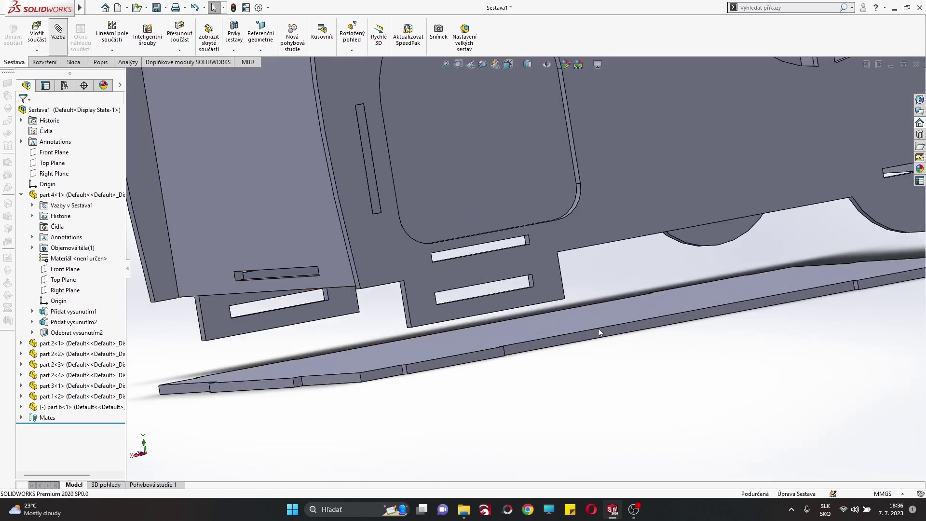
# Step: Mate the part 6 plate faces against the faces of both side panels
pyautogui.click(478, 354)
pyautogui.click(656, 239)
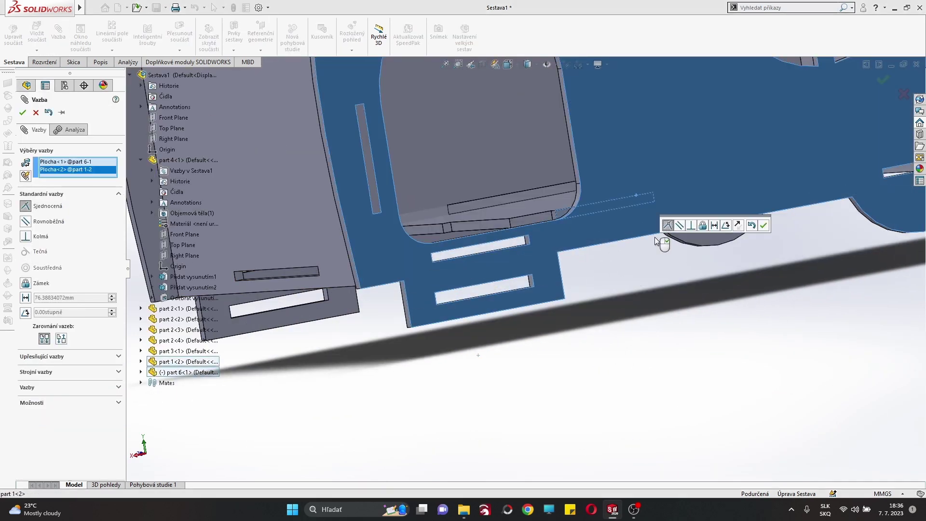
pyautogui.rightClick(657, 240)
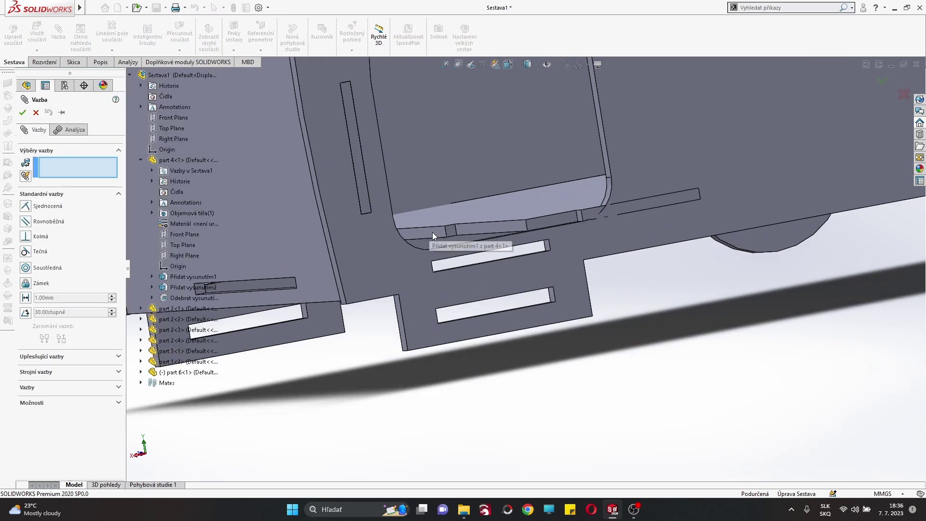
pyautogui.click(432, 232)
pyautogui.click(282, 253)
pyautogui.rightClick(282, 252)
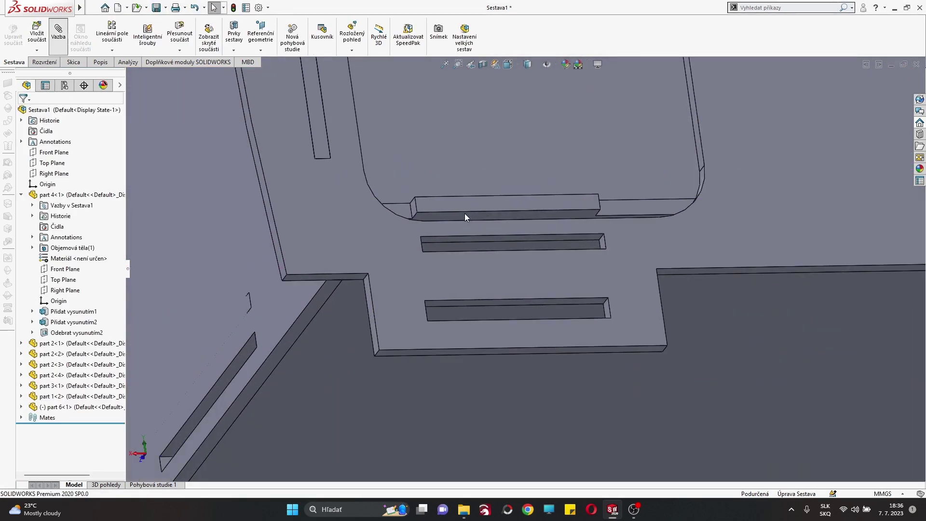
# Step: Mate the plate's tab into the panel slot face, fully defining part 6
pyautogui.click(463, 218)
pyautogui.moveTo(496, 178)
pyautogui.mouseDown(button='middle')
pyautogui.moveTo(558, 392)
pyautogui.moveTo(549, 229)
pyautogui.mouseUp(button='middle')
pyautogui.scroll(-3, 432, 273)
pyautogui.scroll(-3, 501, 221)
pyautogui.scroll(-2, 501, 221)
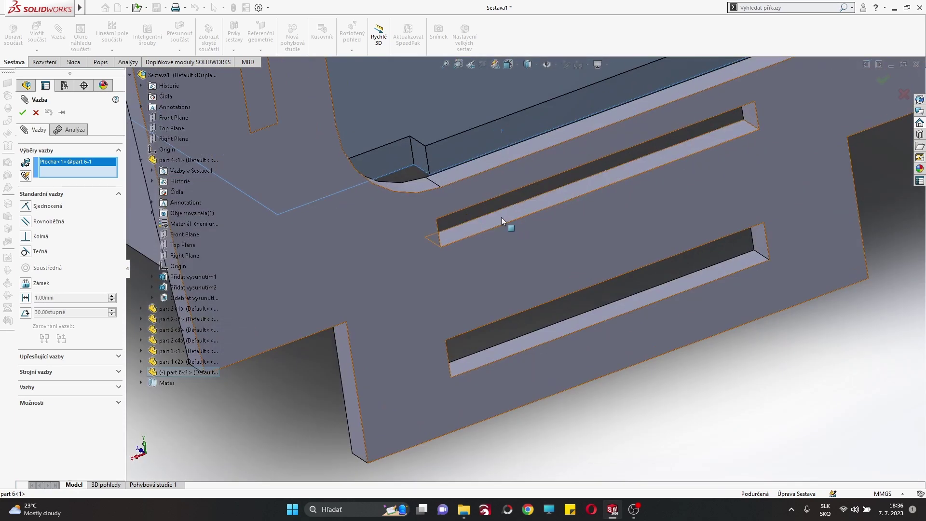
pyautogui.click(502, 221)
pyautogui.rightClick(531, 217)
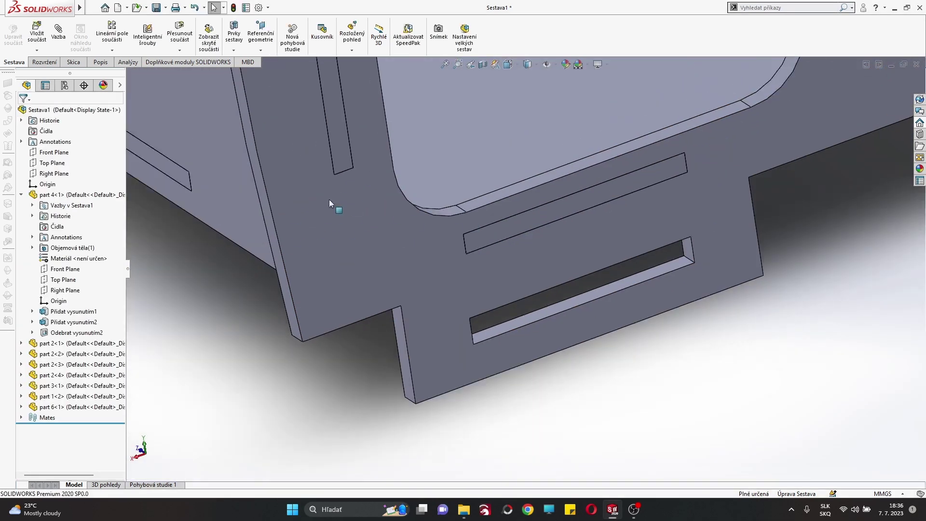
pyautogui.scroll(5, 376, 212)
pyautogui.moveTo(421, 227); pyautogui.dragTo(675, 271, button='middle')
pyautogui.scroll(-5, 675, 271)
# Step: Delete the part 2<2> and part 2<4> panels from the assembly
pyautogui.scroll(5, 718, 284)
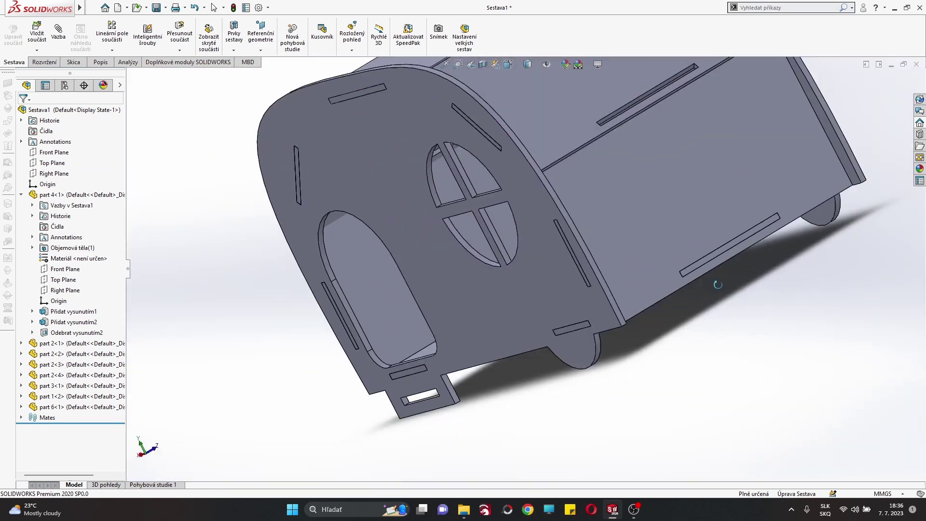
pyautogui.scroll(2, 675, 277)
pyautogui.scroll(-4, 509, 169)
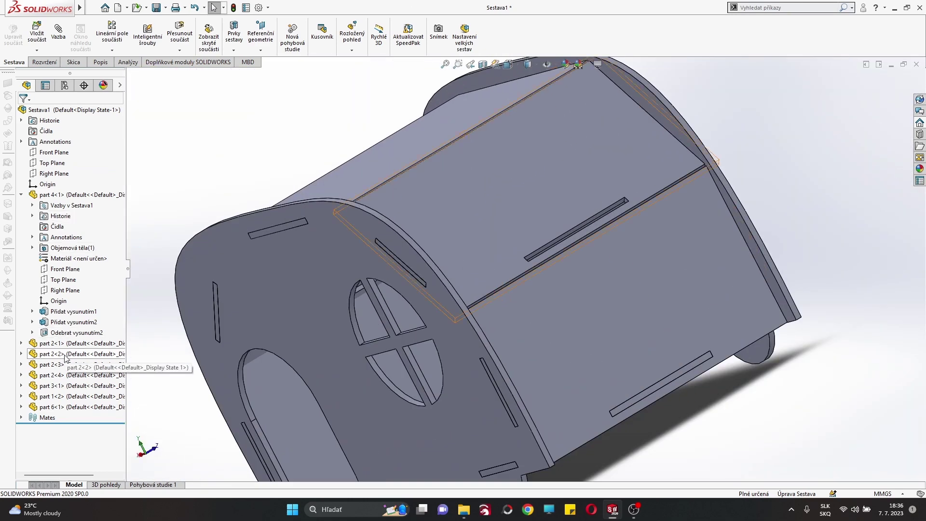
pyautogui.click(66, 354)
pyautogui.press('Delete')
pyautogui.click(507, 186)
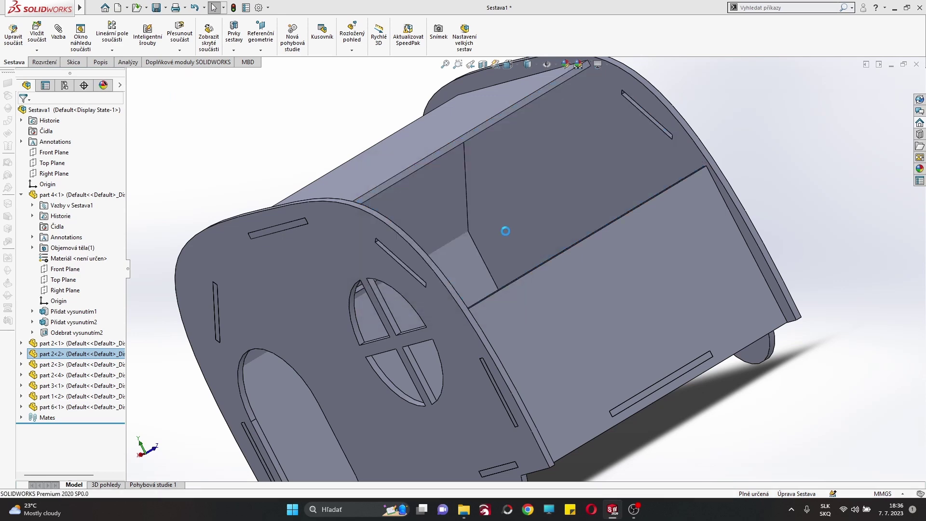
pyautogui.scroll(-5, 540, 240)
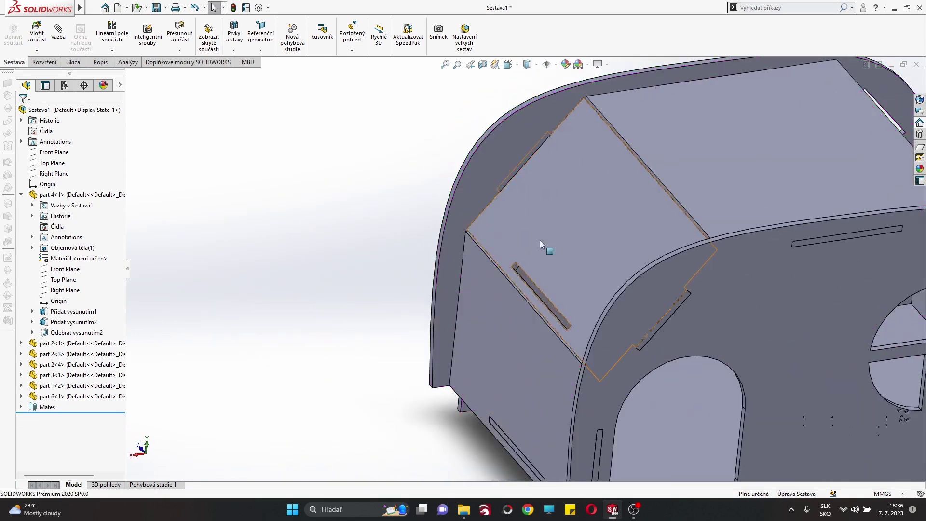
pyautogui.click(89, 365)
pyautogui.press('Delete')
pyautogui.click(509, 185)
pyautogui.scroll(5, 452, 280)
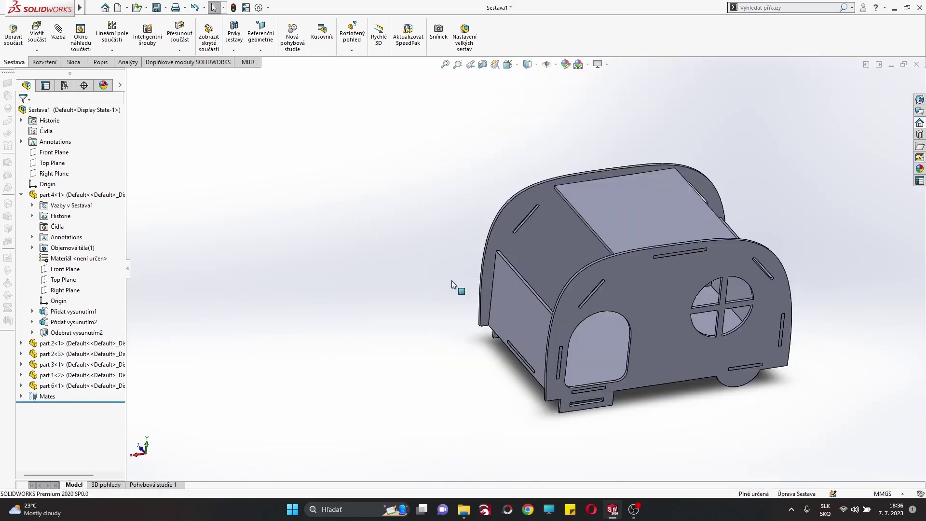
# Step: Preview parts 5, 2 and 3 for insertion, cancel, and open the part 2 document
pyautogui.click(38, 32)
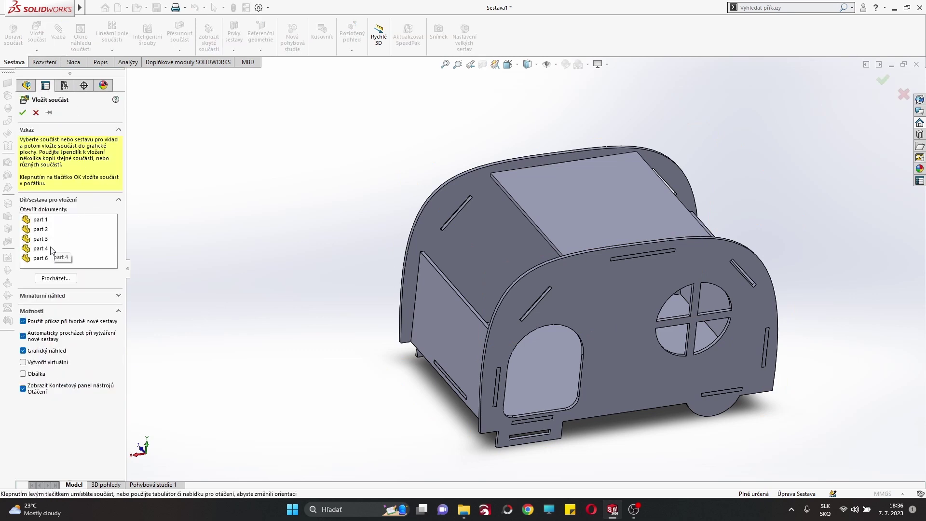
pyautogui.click(131, 118)
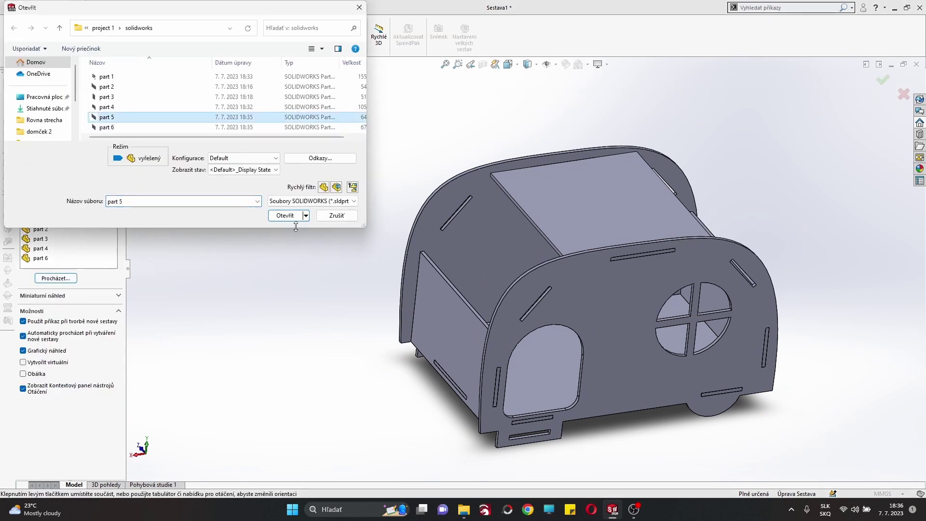
pyautogui.click(289, 215)
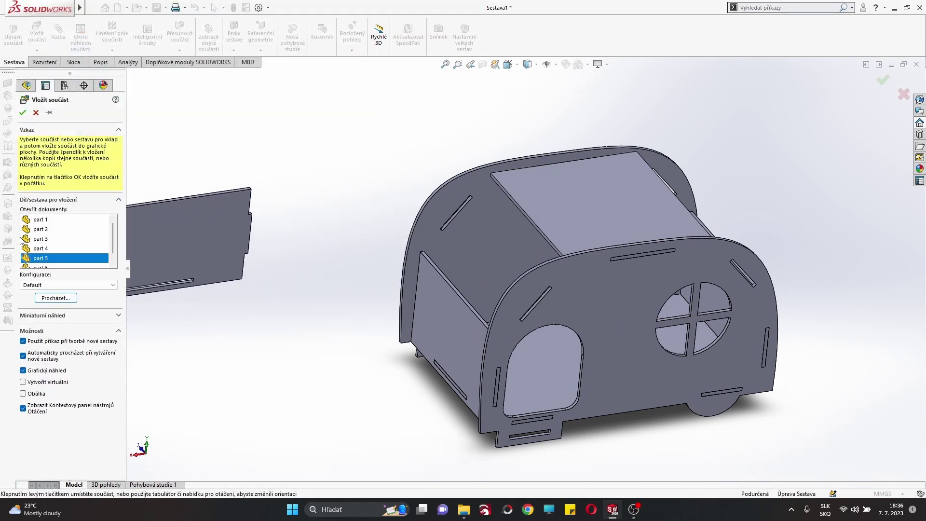
pyautogui.click(48, 230)
pyautogui.click(53, 248)
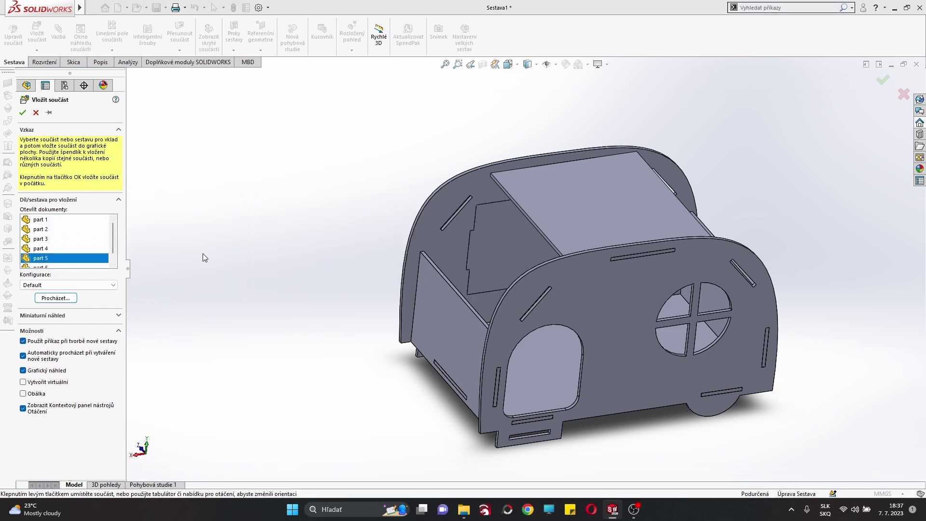
pyautogui.press('Up')
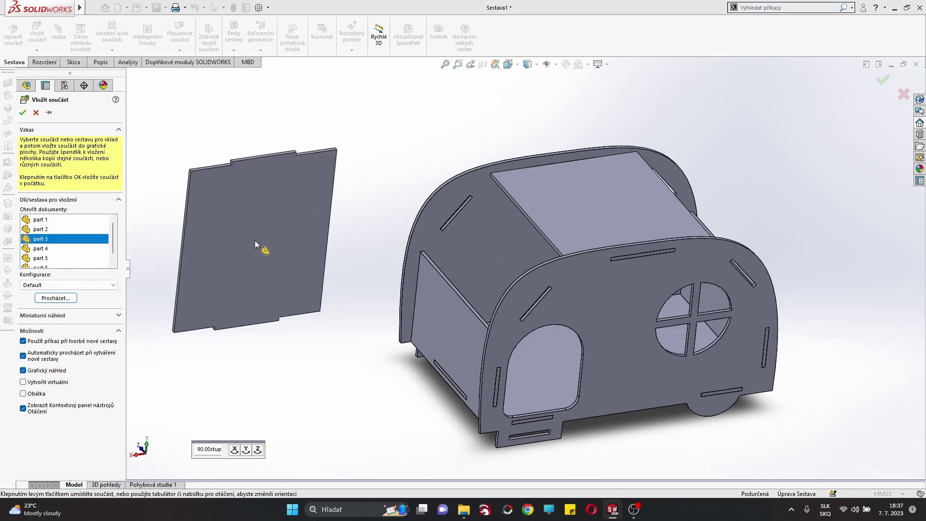
pyautogui.click(77, 230)
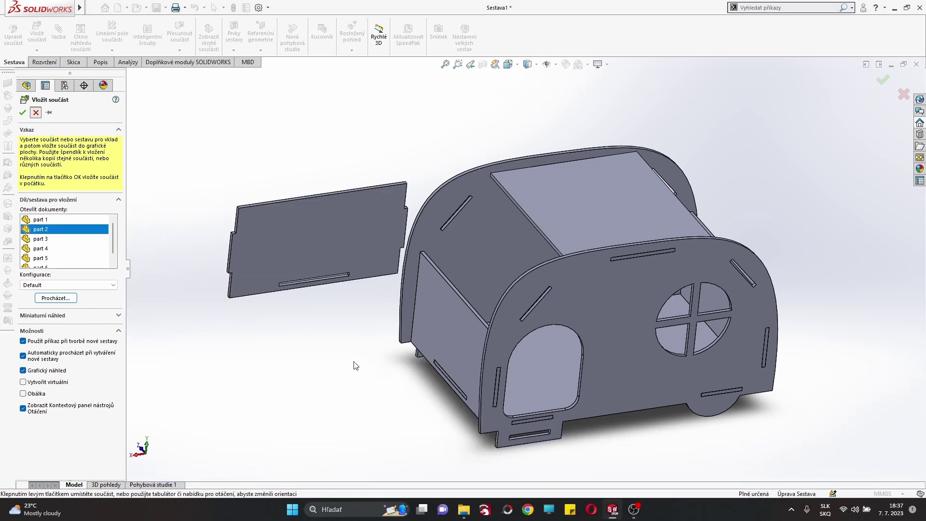
pyautogui.press('Escape')
pyautogui.click(456, 448)
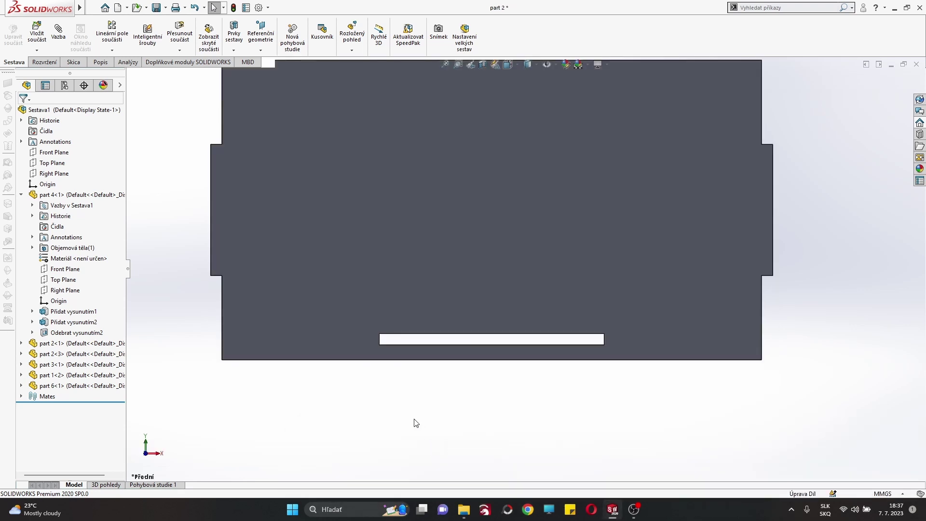
# Step: Delete part 2's Odebrat vysunutím1 slot cut and its Skica3 sketch, then return to Sestava1
pyautogui.click(66, 237)
pyautogui.press('Delete')
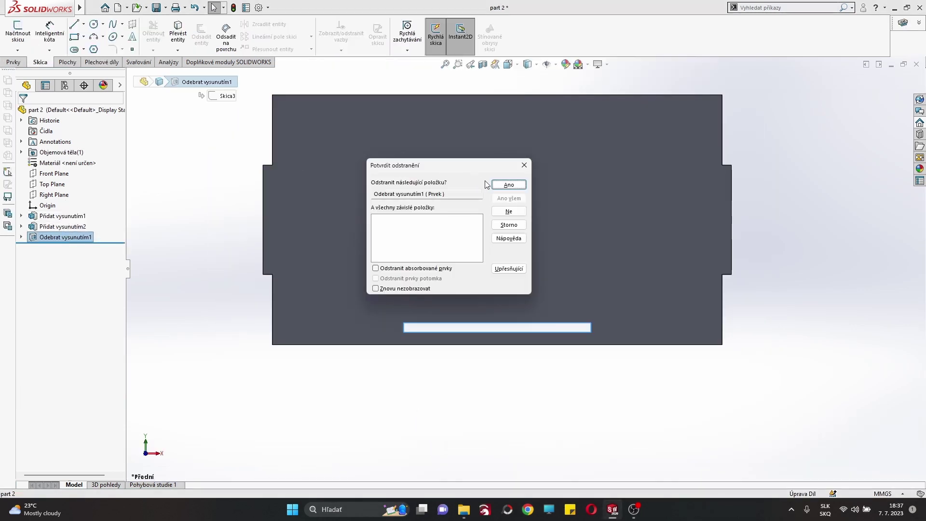
pyautogui.click(496, 185)
pyautogui.press('Delete')
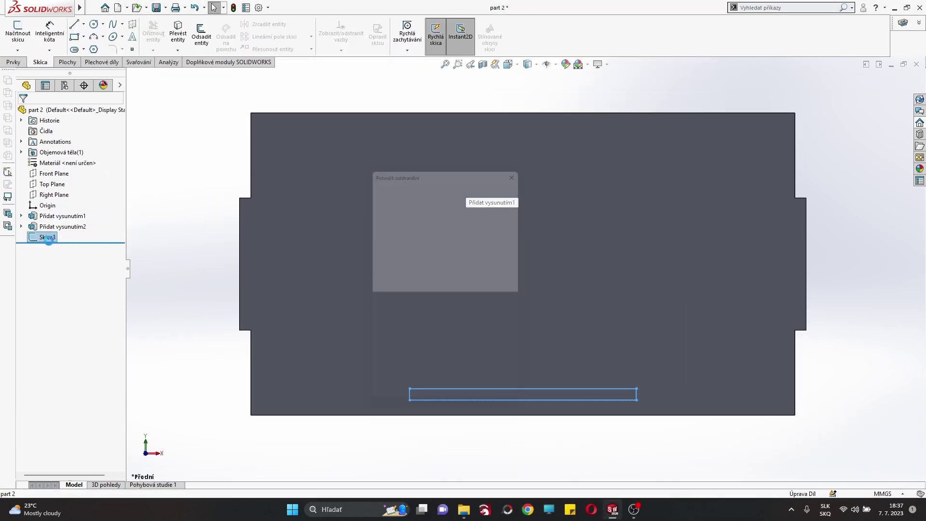
pyautogui.click(521, 185)
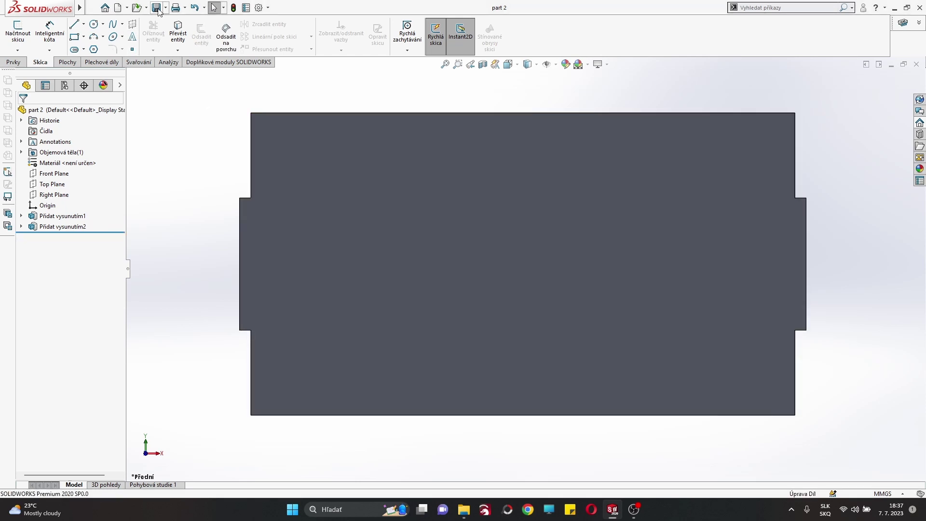
pyautogui.click(635, 458)
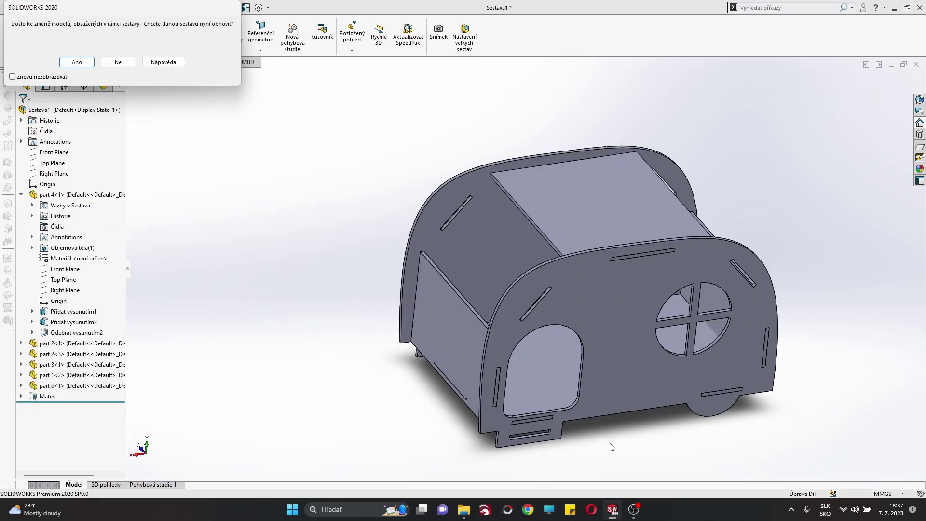
# Step: Rebuild the assembly and insert a part 2 panel rotated 90° beside the body
pyautogui.click(67, 62)
pyautogui.scroll(-3, 504, 274)
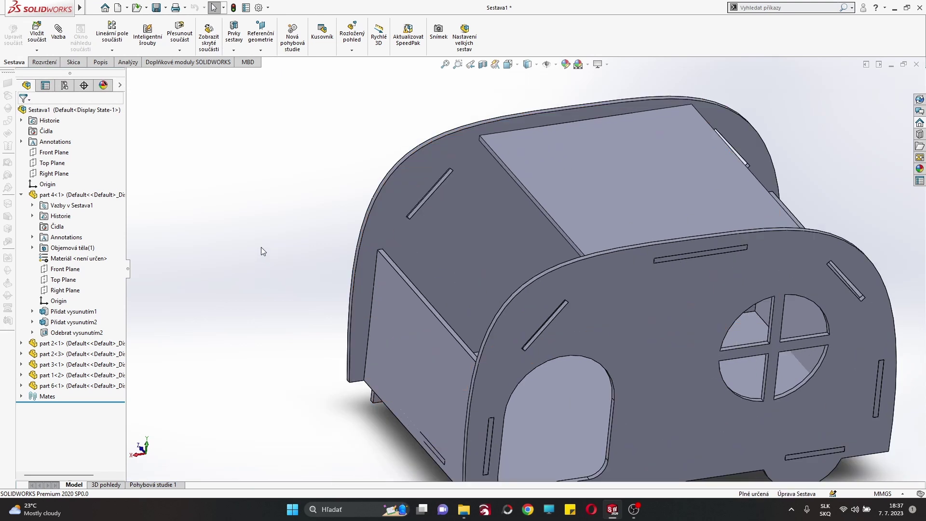
pyautogui.click(37, 33)
pyautogui.click(40, 229)
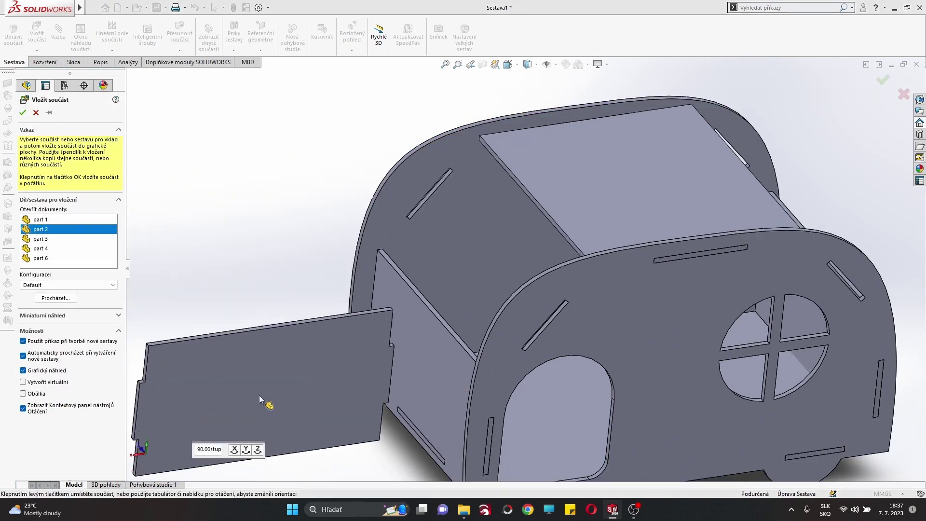
pyautogui.click(246, 450)
pyautogui.click(318, 237)
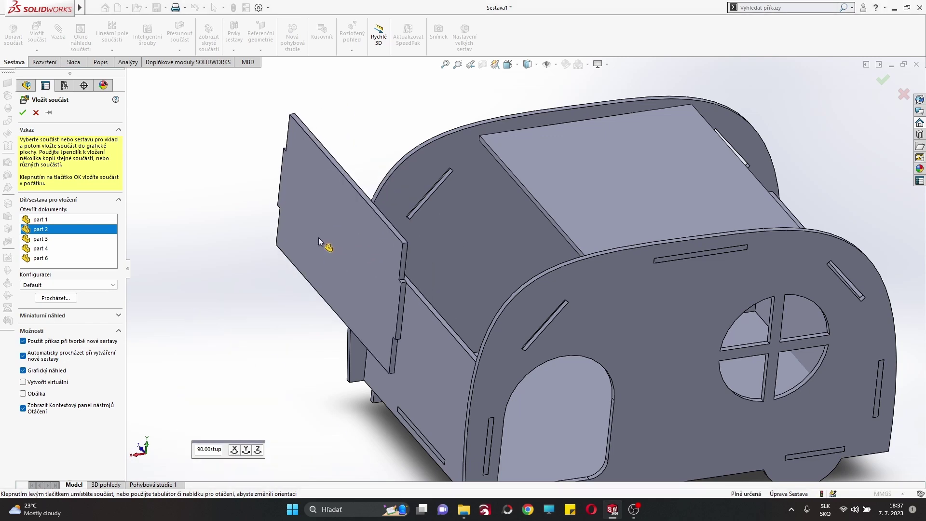
pyautogui.scroll(-3, 545, 336)
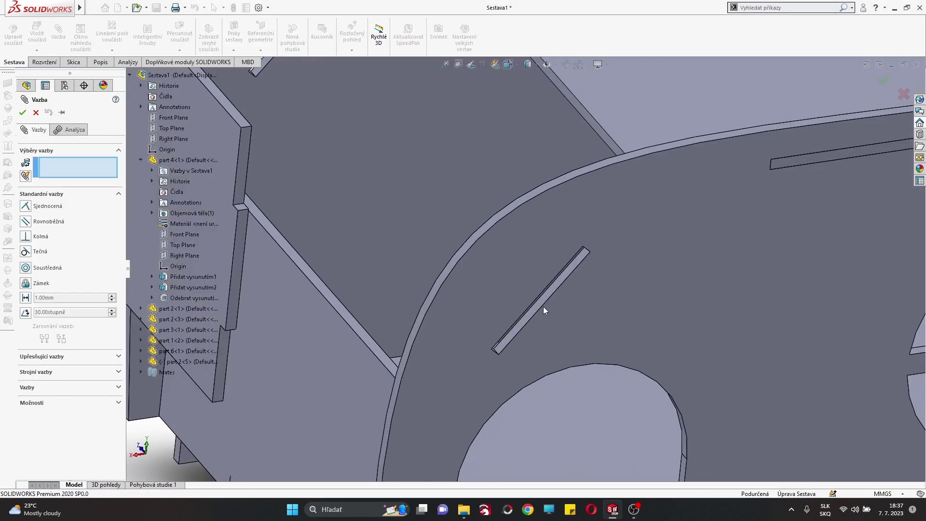
# Step: Mate two faces of the new part 2<5> panel coincident with the slot faces
pyautogui.click(500, 321)
pyautogui.scroll(5, 386, 203)
pyautogui.scroll(-5, 435, 218)
pyautogui.click(435, 218)
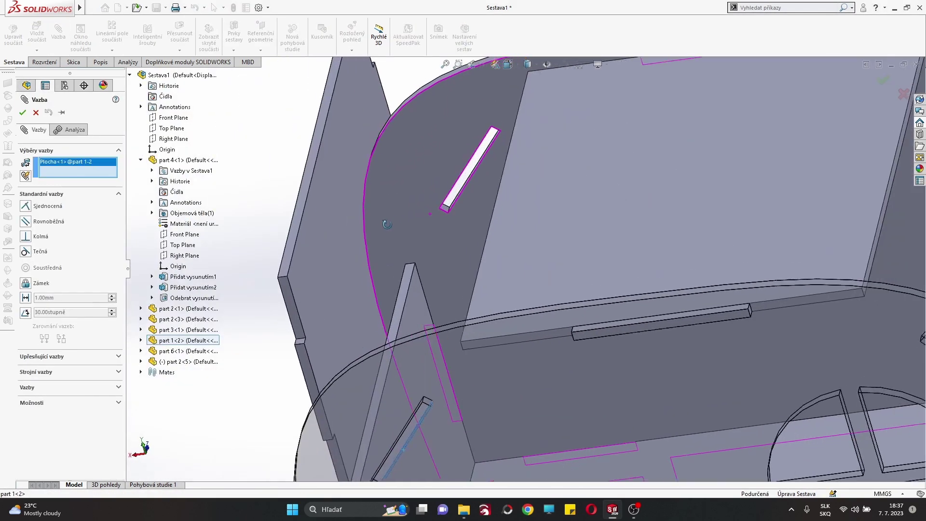
pyautogui.press('Return')
pyautogui.scroll(-2, 395, 343)
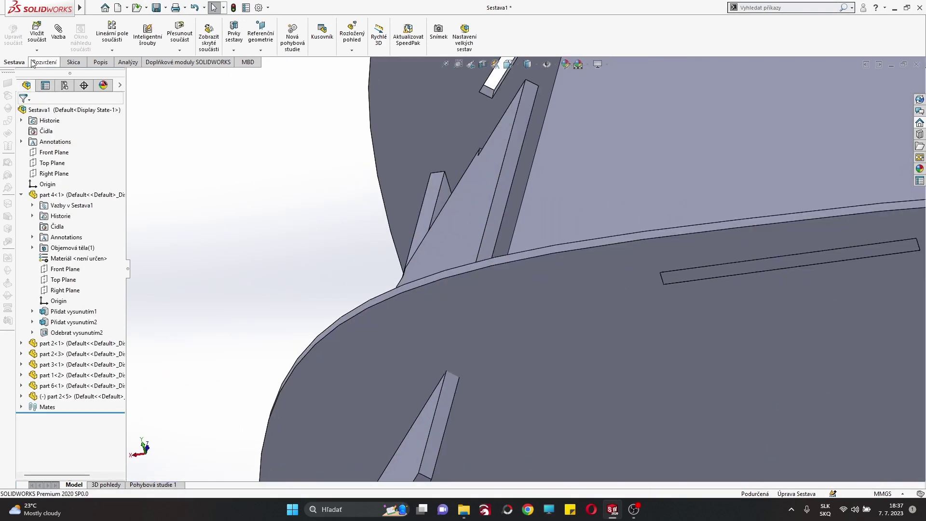
pyautogui.press('Return')
pyautogui.click(504, 305)
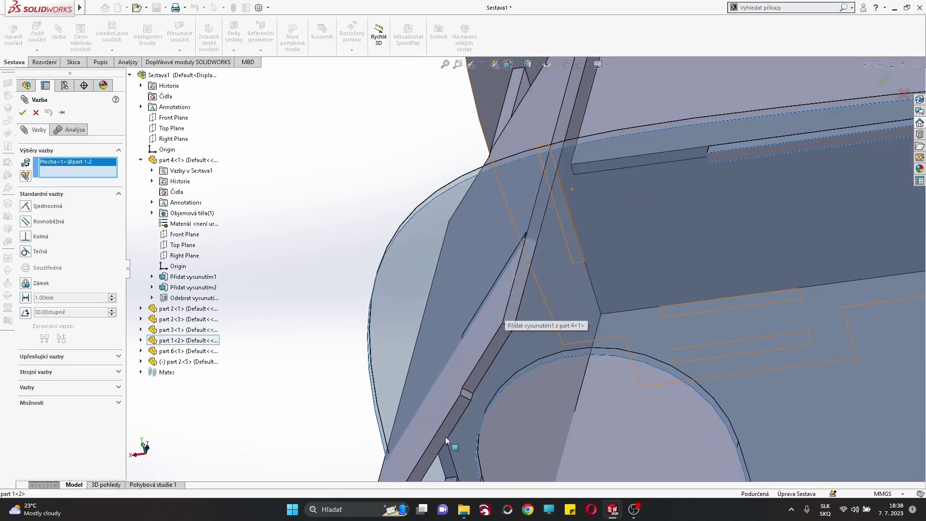
pyautogui.click(447, 430)
pyautogui.press('Return')
# Step: Align the panel's edge face with the slot's end face, fully defining part 2<5>
pyautogui.scroll(-3, 505, 259)
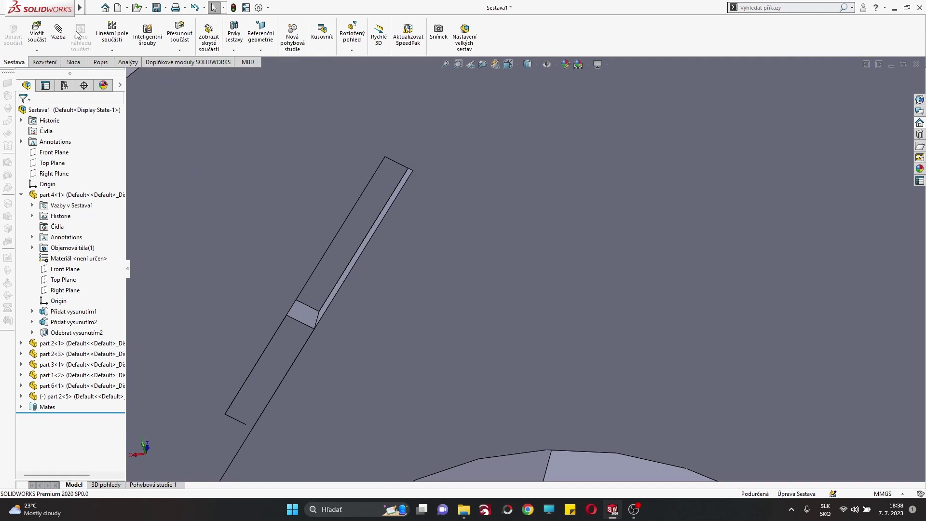
pyautogui.press('Return')
pyautogui.click(308, 316)
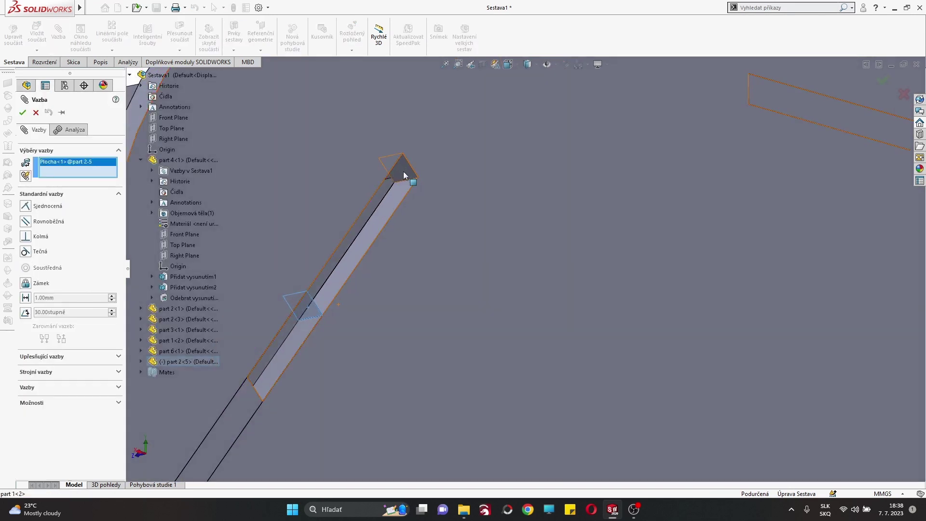
pyautogui.click(403, 171)
pyautogui.press('Return')
pyautogui.moveTo(403, 171); pyautogui.dragTo(692, 319, button='middle')
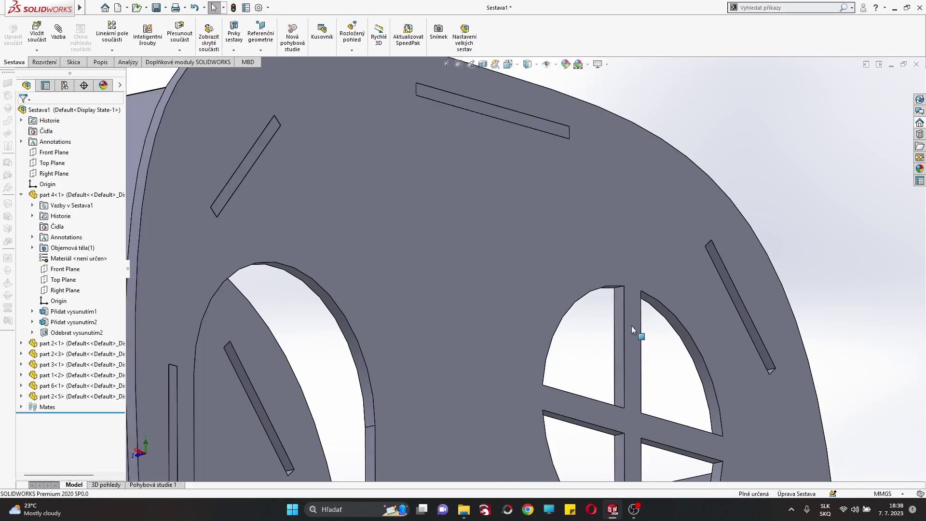
pyautogui.scroll(5, 692, 320)
pyautogui.scroll(-5, 595, 244)
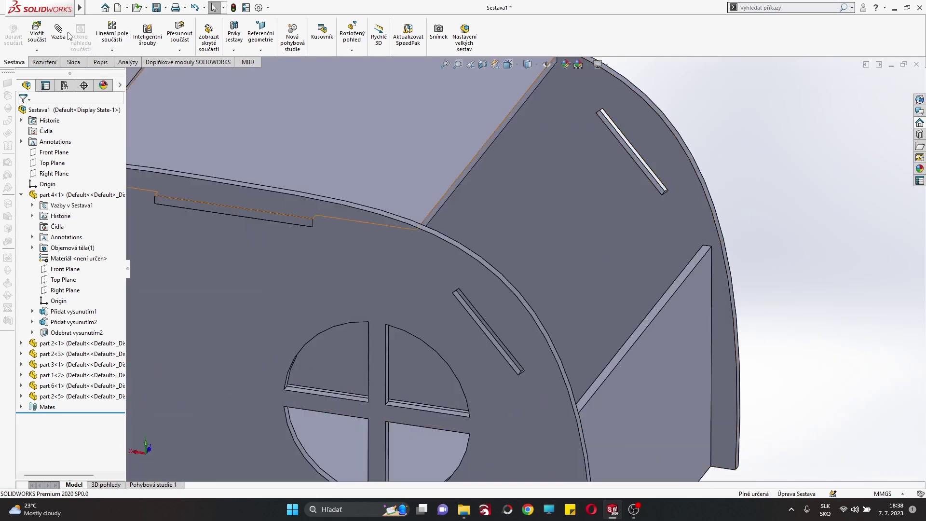
pyautogui.click(37, 34)
# Step: Insert another part 2 plate rotated 90° about X and place it in the model
pyautogui.click(41, 229)
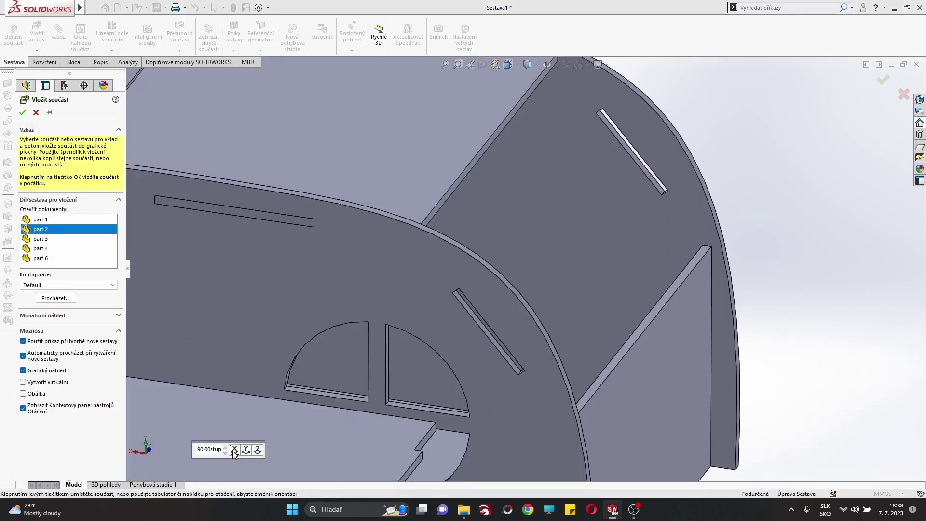
pyautogui.click(239, 452)
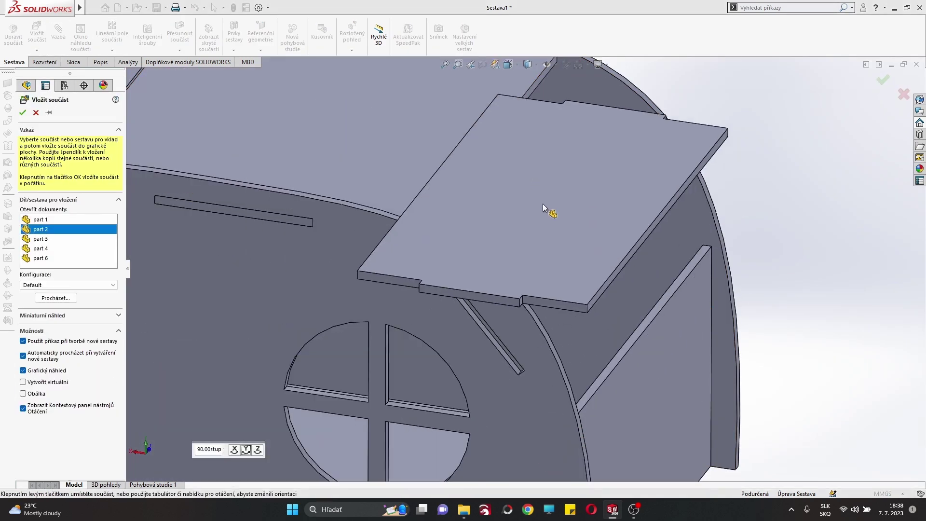
pyautogui.click(519, 223)
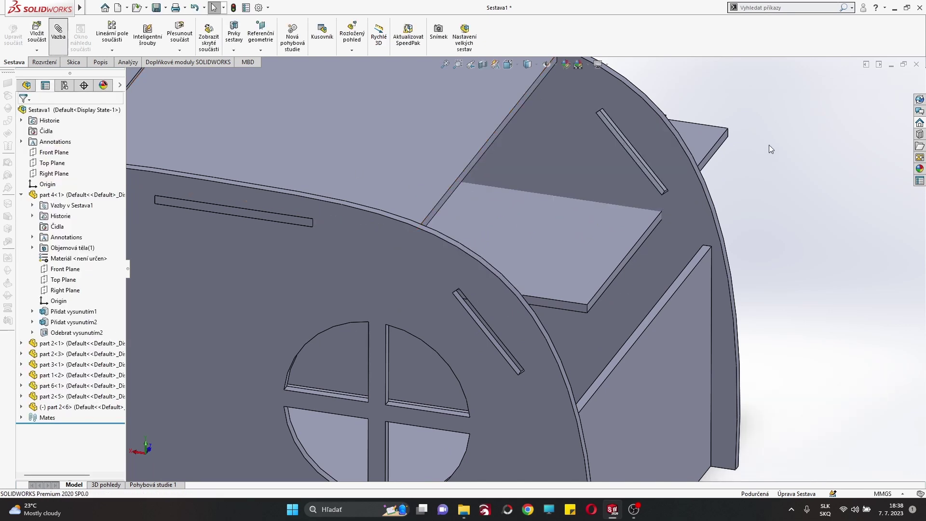
pyautogui.scroll(3, 705, 165)
pyautogui.scroll(-4, 614, 181)
pyautogui.scroll(-4, 593, 241)
pyautogui.scroll(-2, 572, 307)
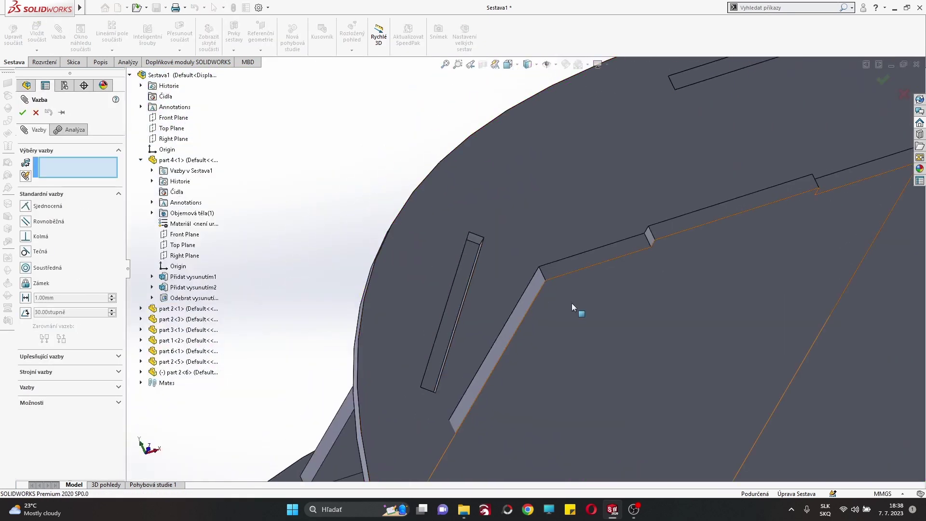
# Step: Mate two part 2<6> plate faces coincident with the side-panel slot faces
pyautogui.click(572, 306)
pyautogui.click(467, 288)
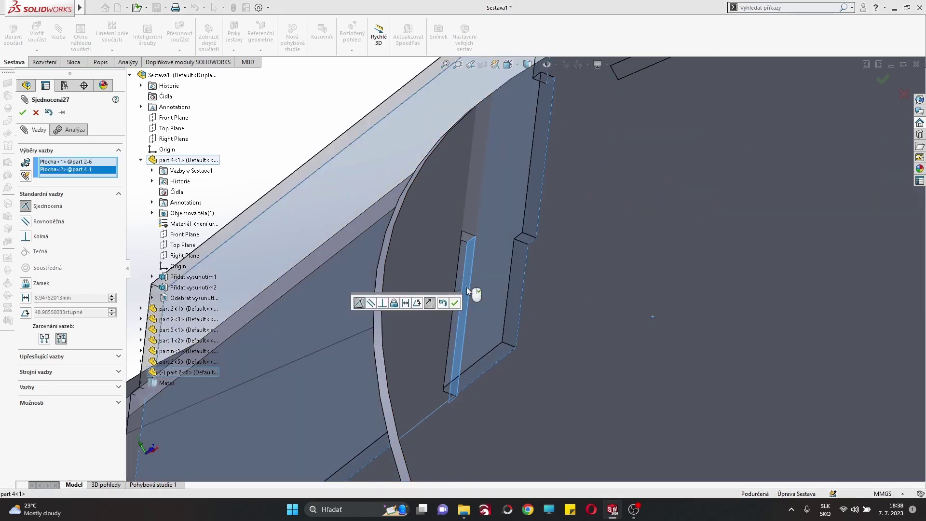
pyautogui.rightClick(467, 287)
pyautogui.press('Return')
pyautogui.click(438, 225)
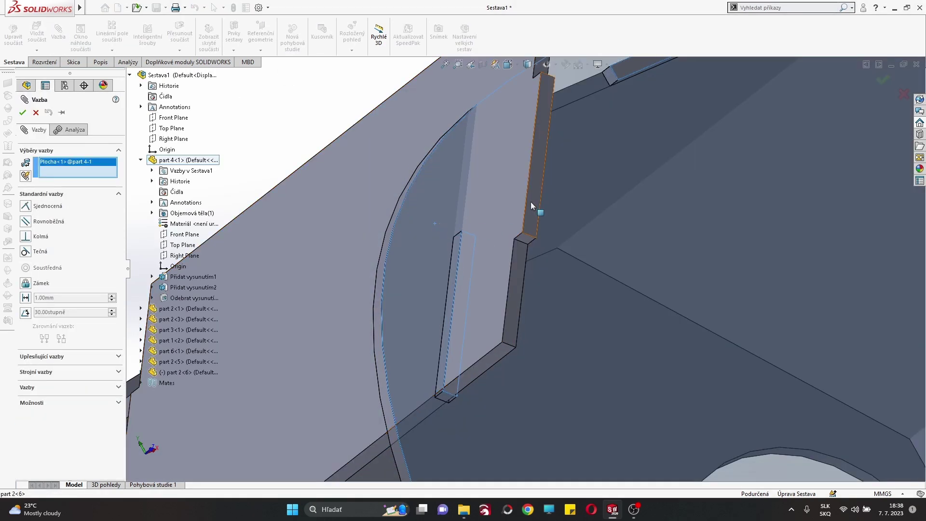
pyautogui.click(530, 201)
pyautogui.rightClick(530, 201)
pyautogui.rightClick(381, 150)
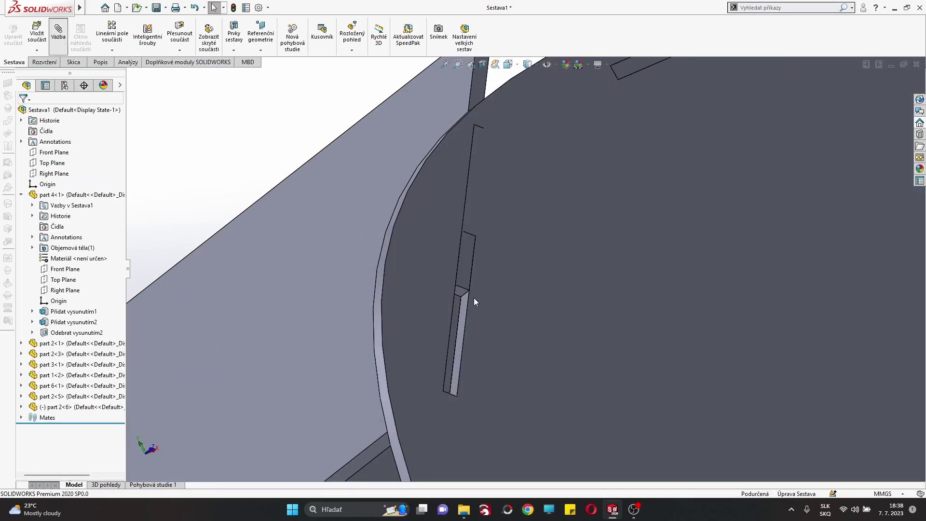
# Step: Align the plate's end face with the slot's end face, fully defining part 2<6>
pyautogui.scroll(-3, 473, 299)
pyautogui.click(505, 273)
pyautogui.moveTo(506, 273); pyautogui.dragTo(487, 390, button='middle')
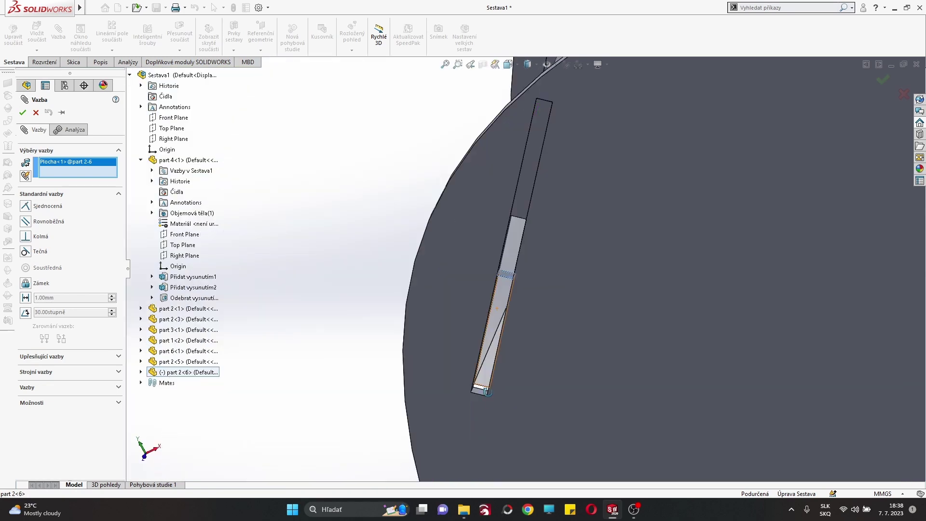
pyautogui.click(488, 343)
pyautogui.rightClick(484, 343)
pyautogui.rightClick(465, 289)
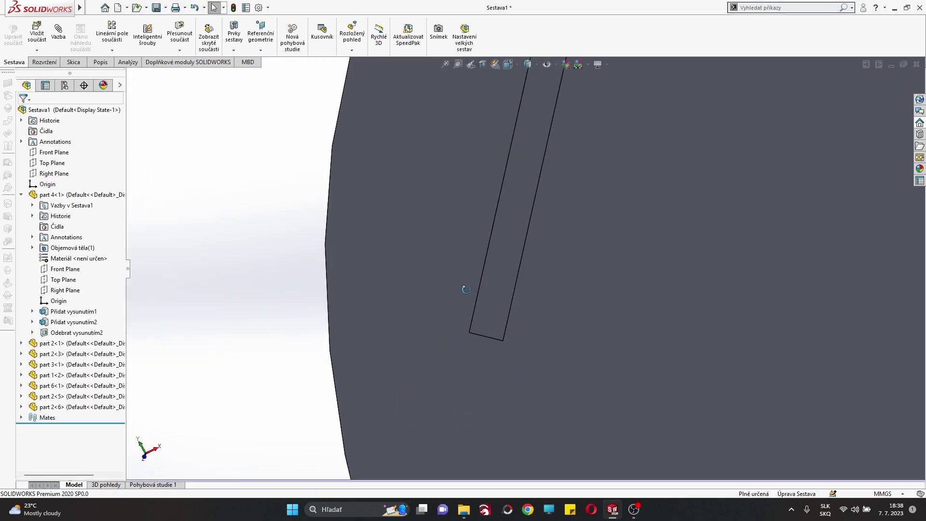
pyautogui.scroll(5, 465, 289)
pyautogui.scroll(-4, 444, 330)
pyautogui.scroll(-2, 562, 201)
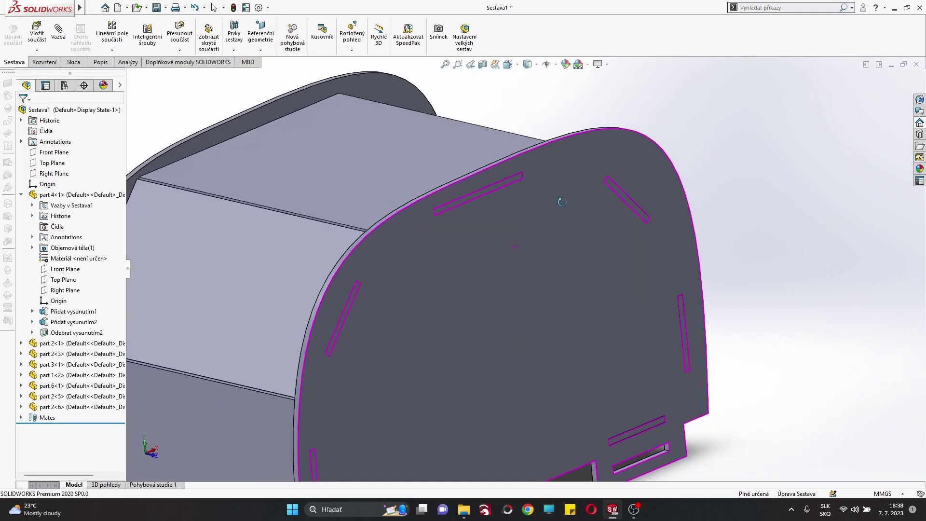
pyautogui.moveTo(561, 201); pyautogui.dragTo(497, 396, button='middle')
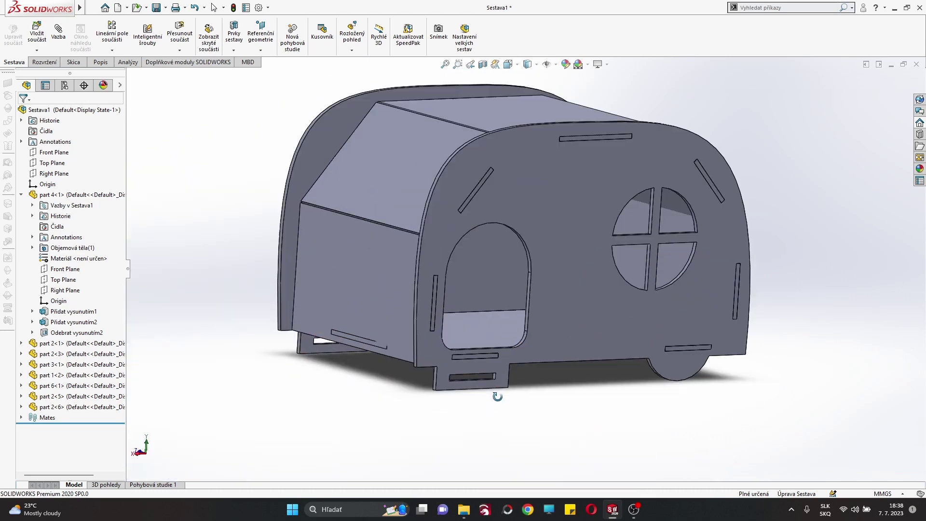
pyautogui.scroll(-3, 497, 396)
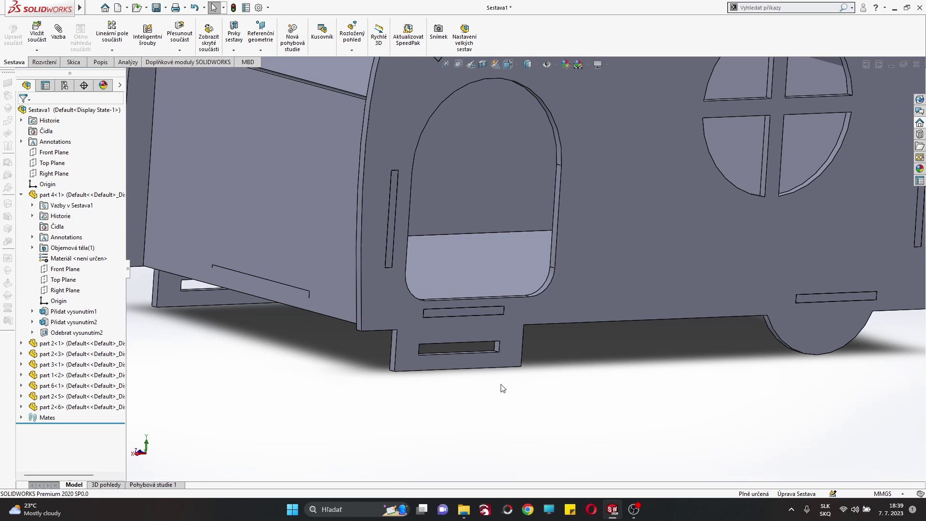
pyautogui.scroll(4, 440, 327)
pyautogui.scroll(-4, 479, 289)
pyautogui.moveTo(520, 278); pyautogui.dragTo(506, 326, button='middle')
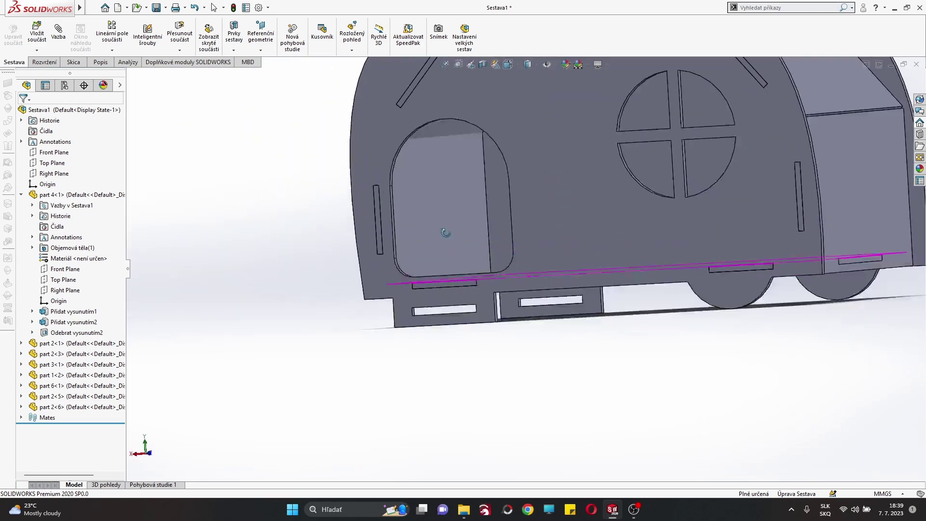
pyautogui.moveTo(611, 510)
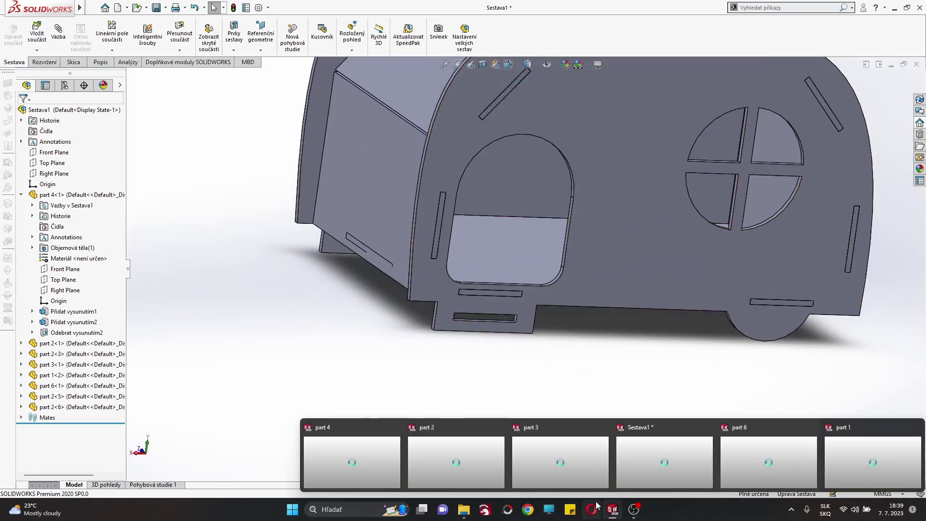
# Step: Look over the part 3 and part 6 documents, then save the Sestava1 assembly
pyautogui.click(456, 459)
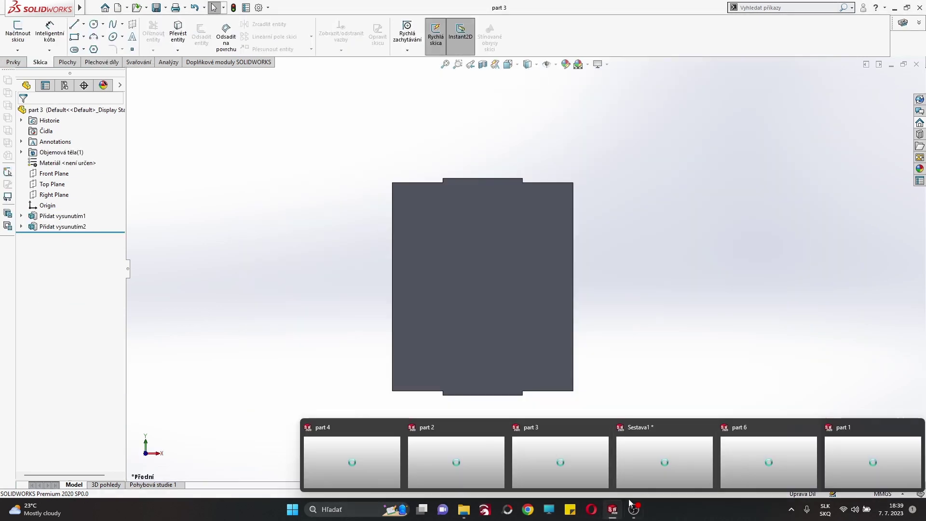
pyautogui.click(745, 446)
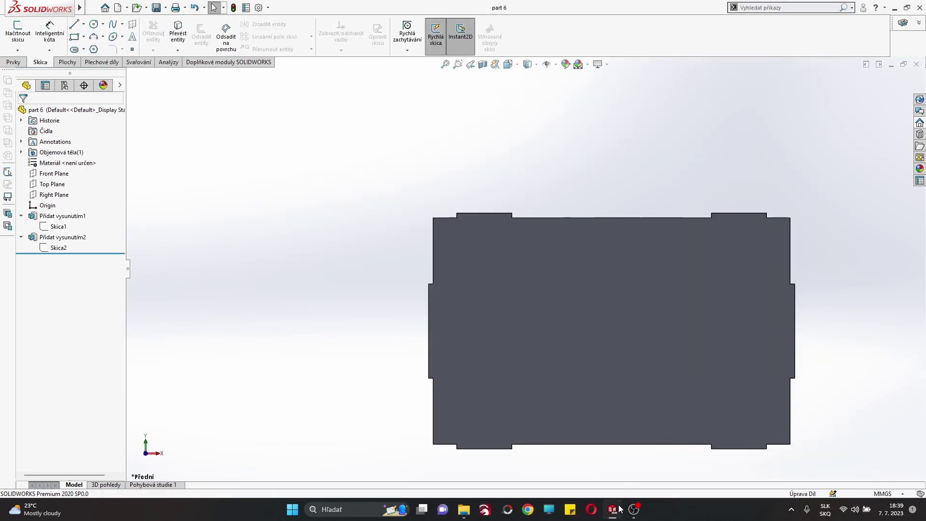
pyautogui.moveTo(612, 508)
pyautogui.click(638, 448)
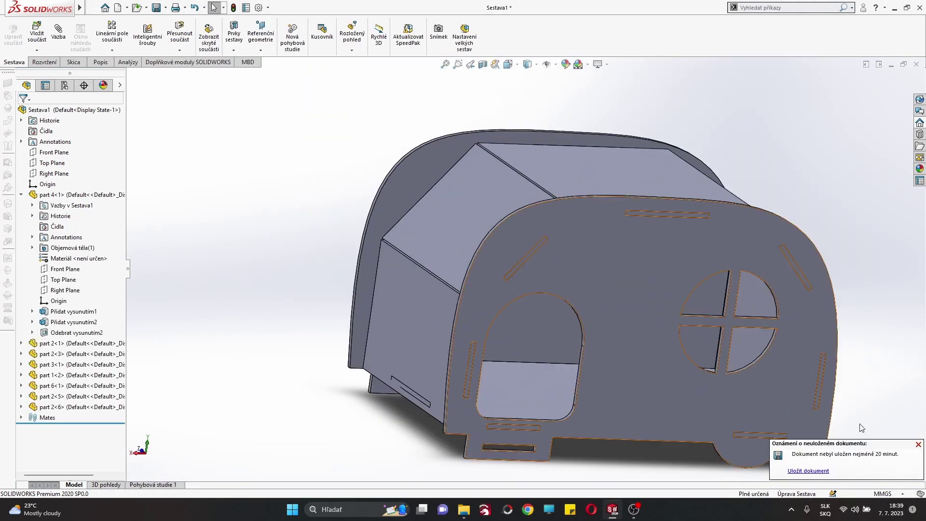
pyautogui.click(164, 7)
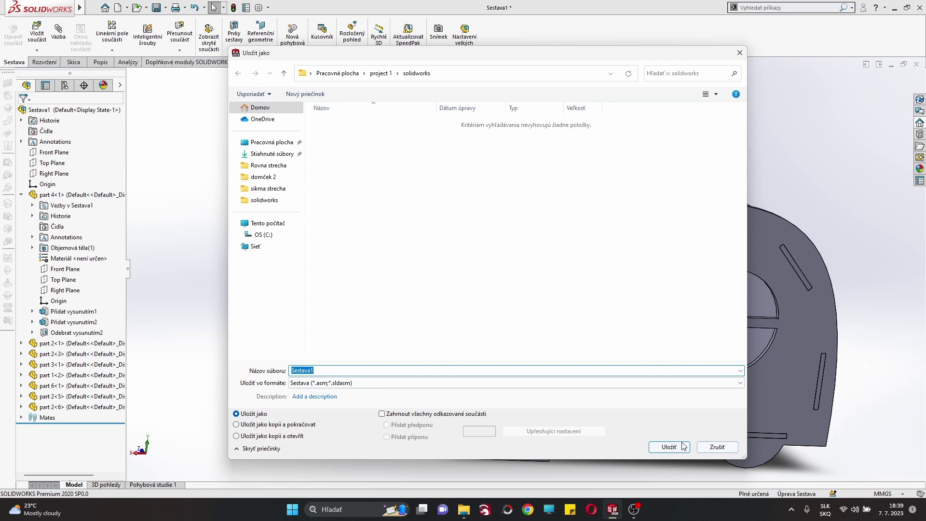
pyautogui.click(683, 445)
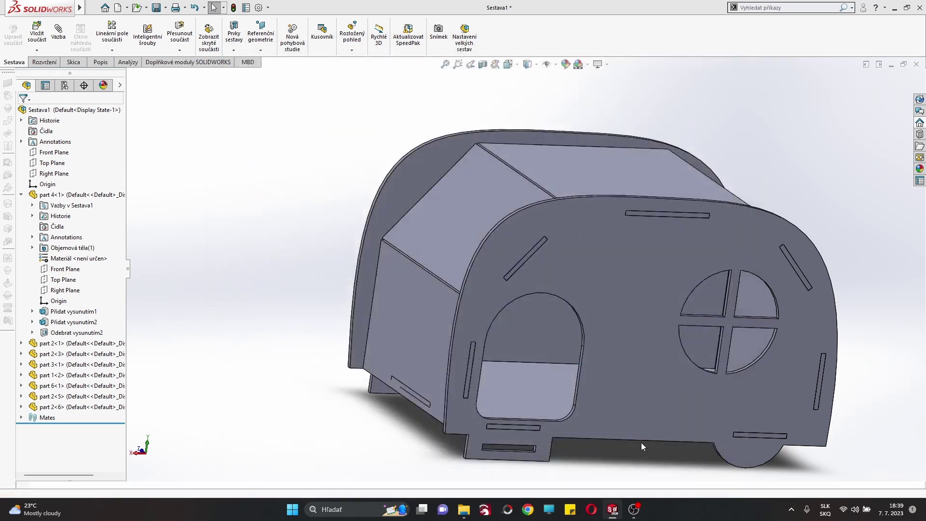
pyautogui.moveTo(638, 441)
pyautogui.mouseDown(button='middle')
pyautogui.moveTo(614, 334)
pyautogui.moveTo(590, 317)
pyautogui.mouseUp(button='middle')
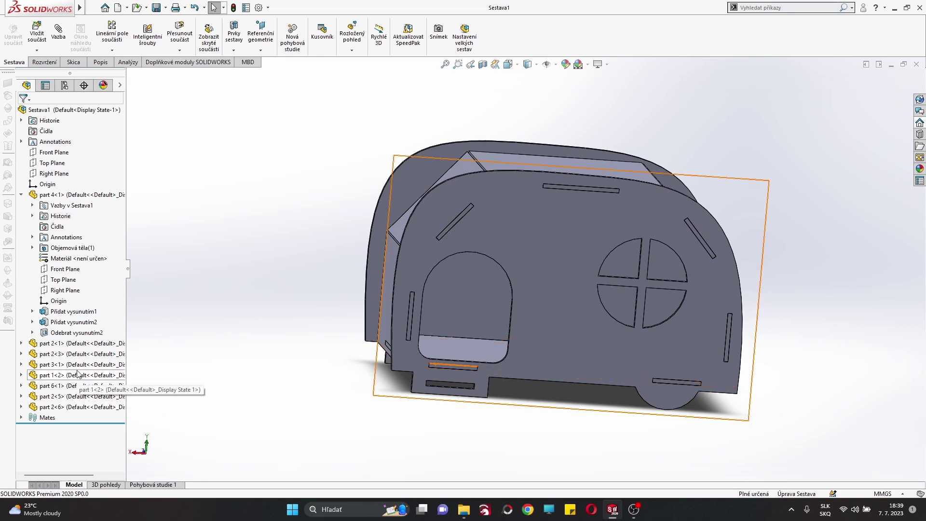
# Step: On part 1's front face, sketch a corner rectangle below the round window
pyautogui.moveTo(612, 509)
pyautogui.click(840, 463)
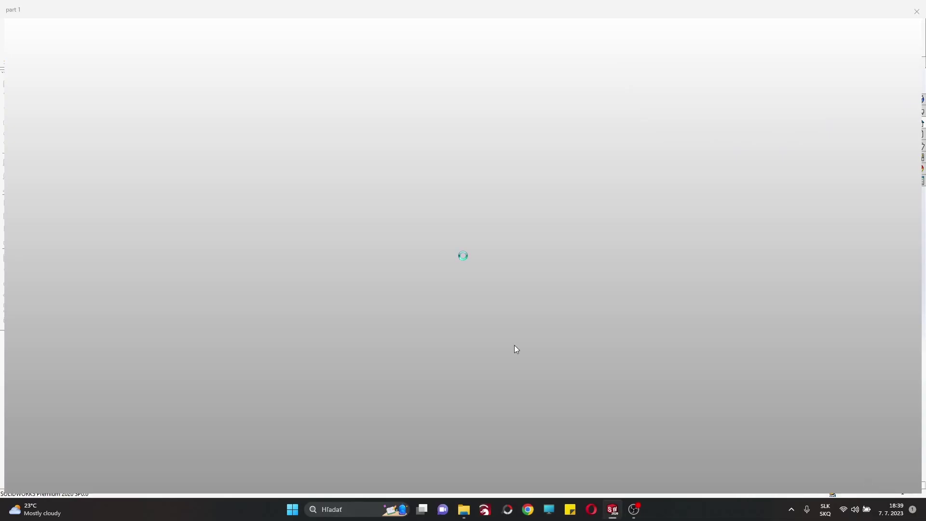
pyautogui.click(18, 33)
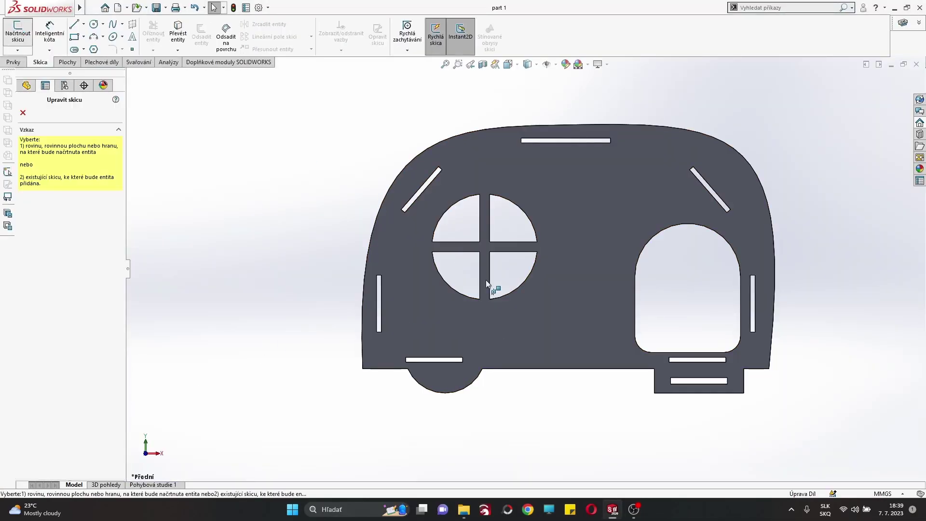
pyautogui.click(490, 285)
pyautogui.click(84, 37)
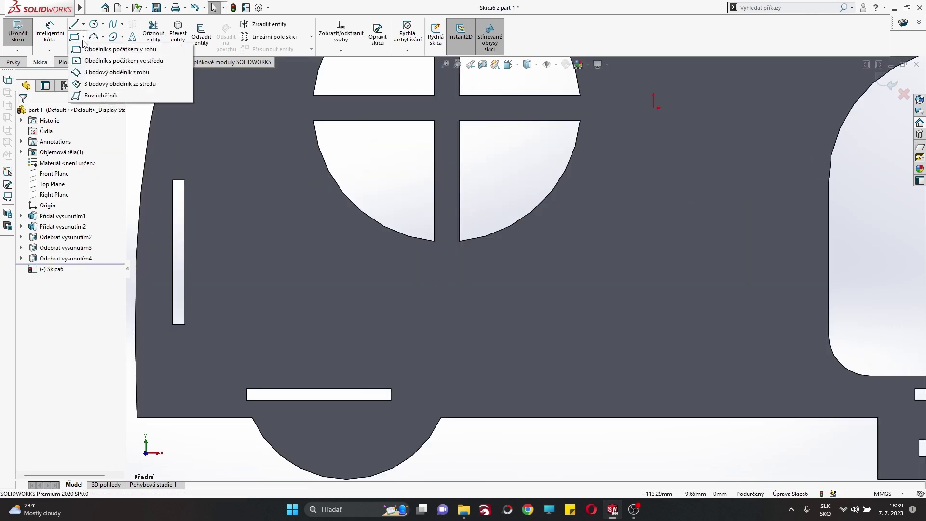
pyautogui.click(111, 47)
pyautogui.moveTo(393, 263); pyautogui.dragTo(538, 282)
pyautogui.press('Escape')
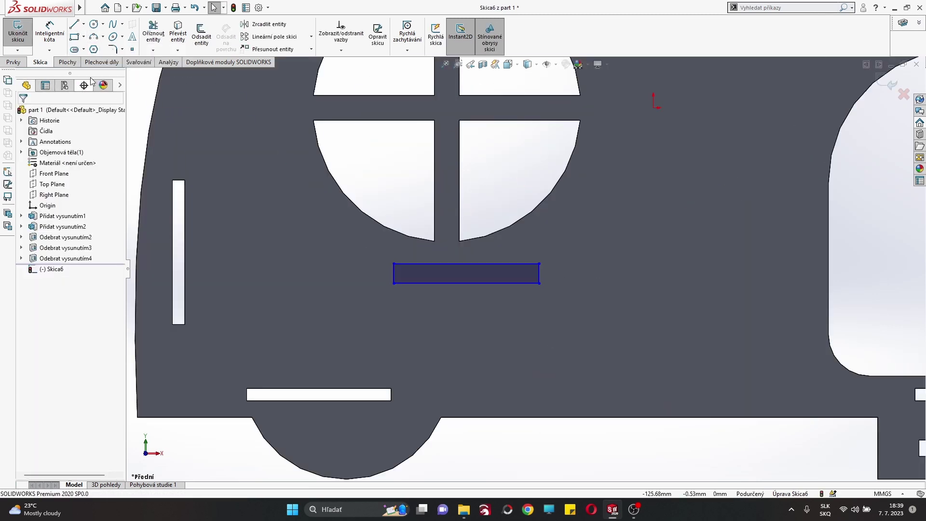
# Step: Dimension the rectangle 2.85 mm high and 35 mm wide
pyautogui.click(569, 273)
pyautogui.write('2,85')
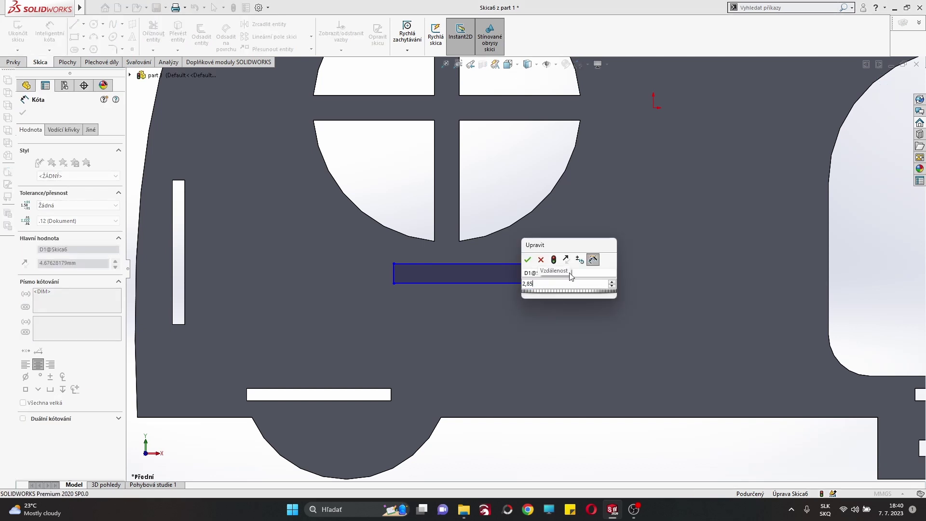
pyautogui.press('Return')
pyautogui.click(487, 263)
pyautogui.click(479, 257)
pyautogui.write('35')
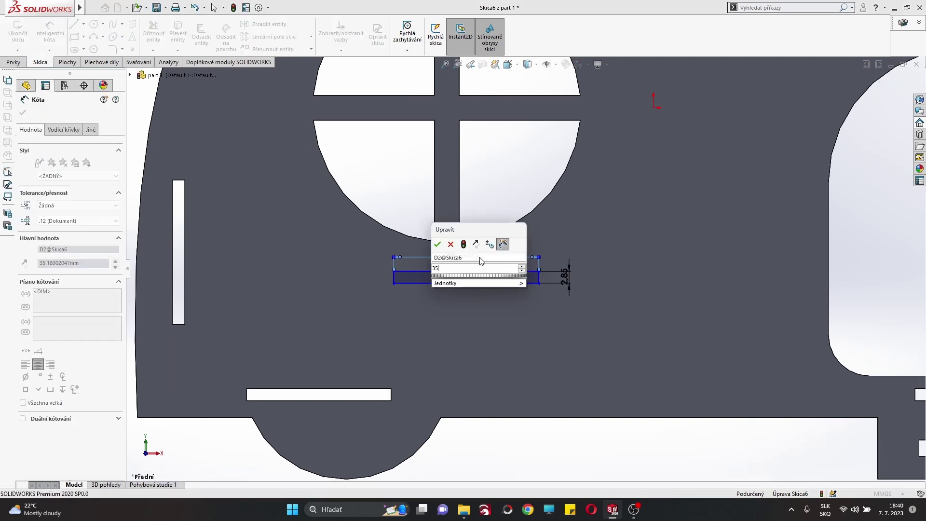
pyautogui.press('Return')
# Step: Dimension the rectangle's short edge 4.38 mm from the window divider's edge
pyautogui.click(394, 277)
pyautogui.scroll(-3, 523, 263)
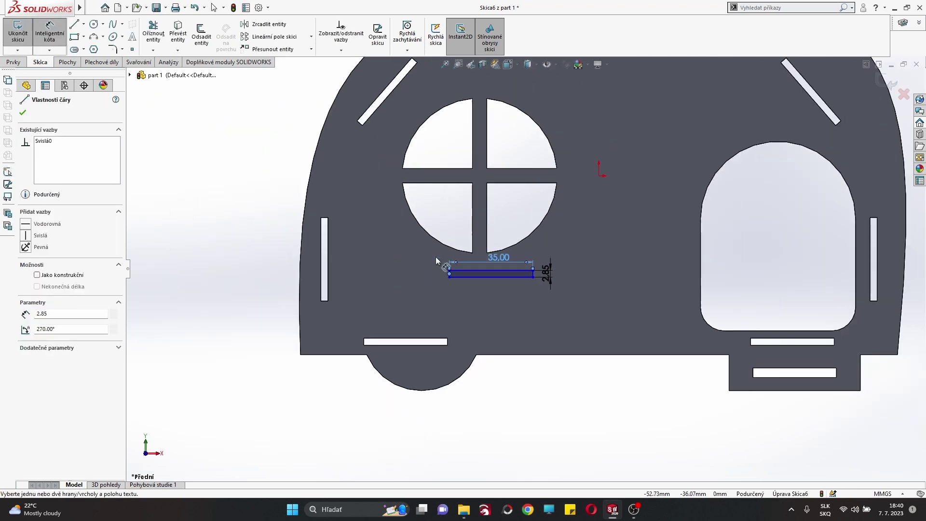
pyautogui.scroll(3, 457, 202)
pyautogui.click(453, 214)
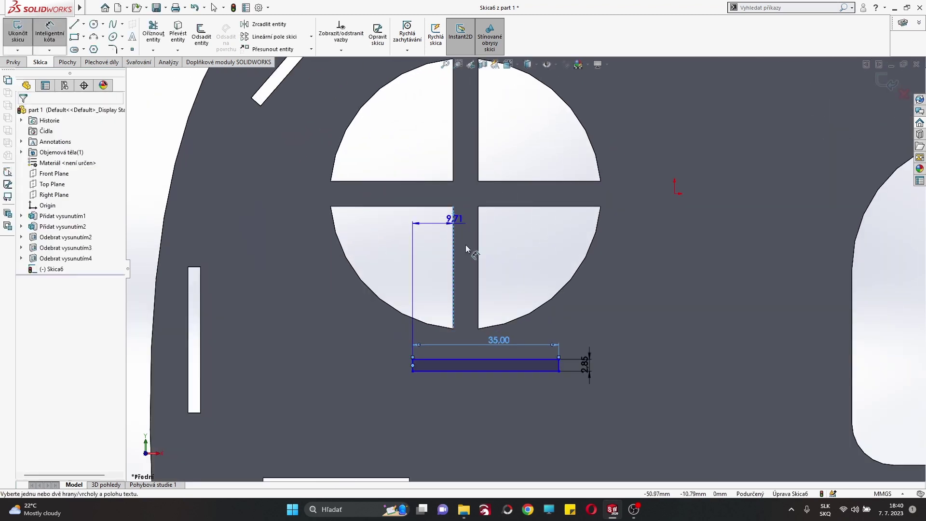
pyautogui.click(467, 340)
pyautogui.write('(35/4)/2')
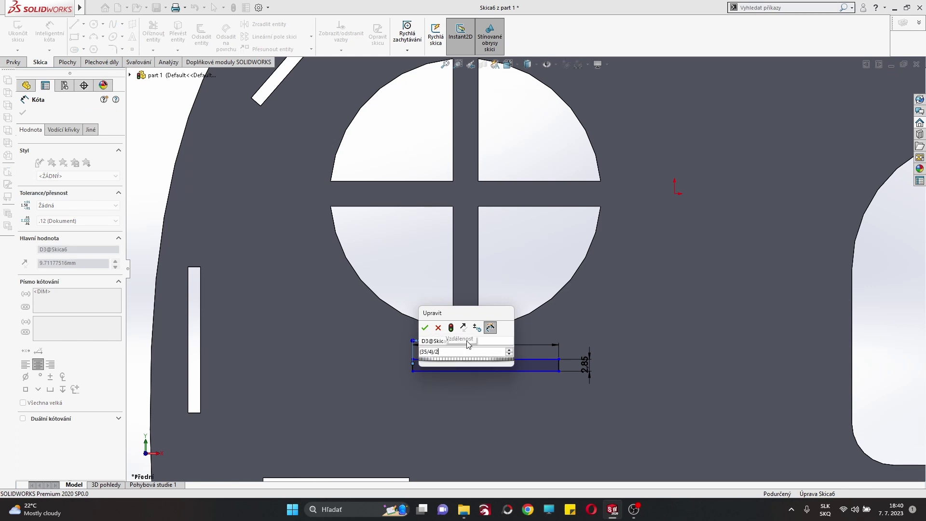
pyautogui.press('Return')
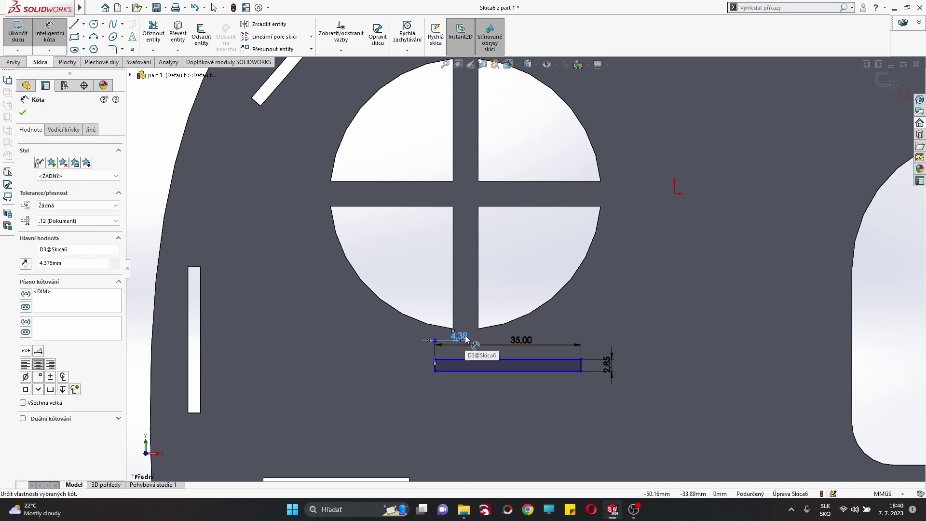
pyautogui.doubleClick(466, 340)
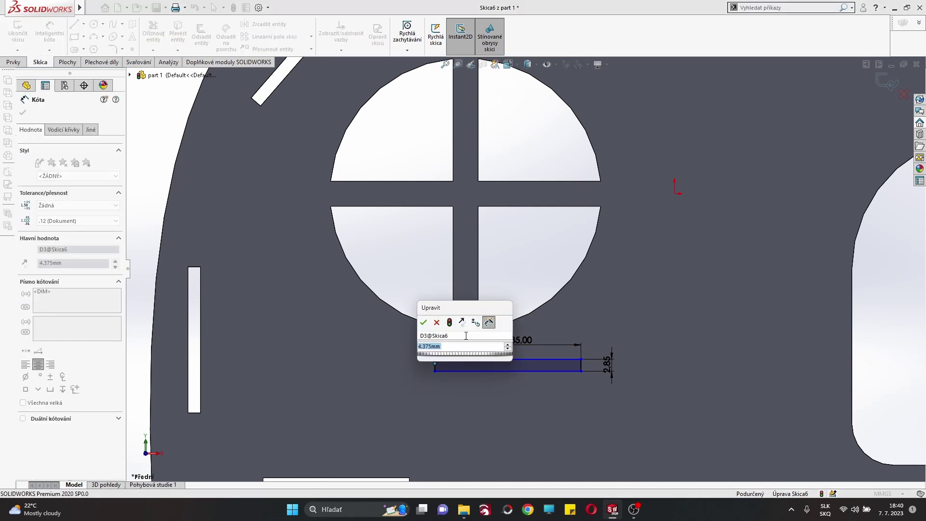
pyautogui.click(424, 322)
# Step: Exit dimensioning, keep the 4.38 mm value past the warning, and select the divider's left edge
pyautogui.click(52, 35)
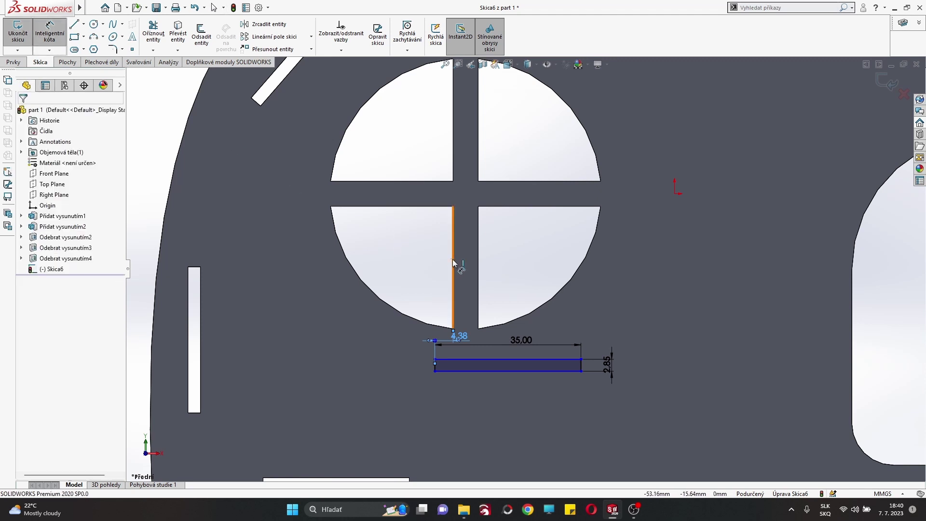
pyautogui.rightClick(427, 287)
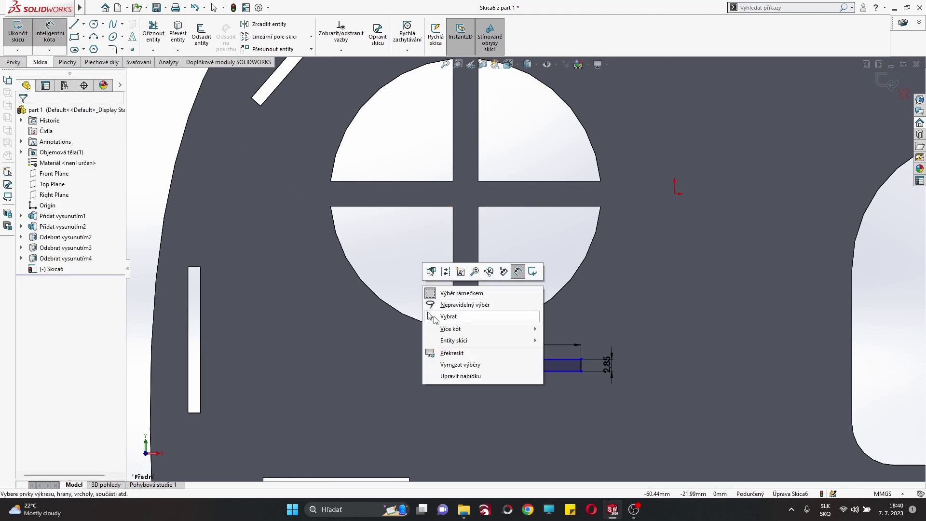
pyautogui.click(446, 314)
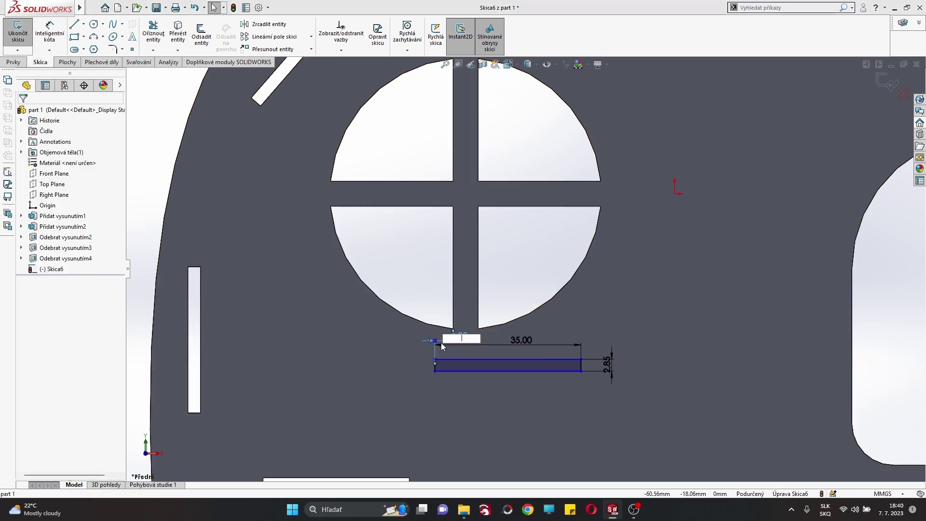
pyautogui.press('Return')
pyautogui.click(521, 257)
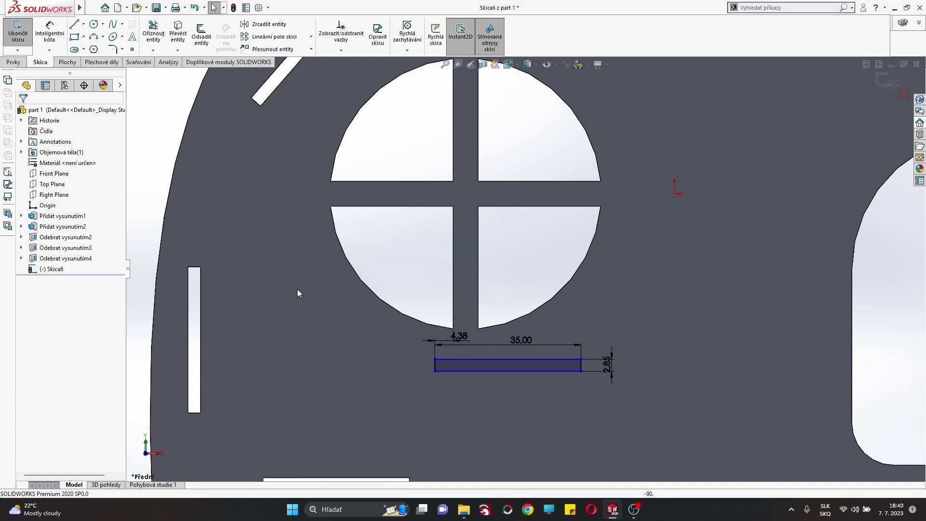
pyautogui.click(453, 247)
# Step: Measure the distance between the window divider's edges
pyautogui.click(169, 61)
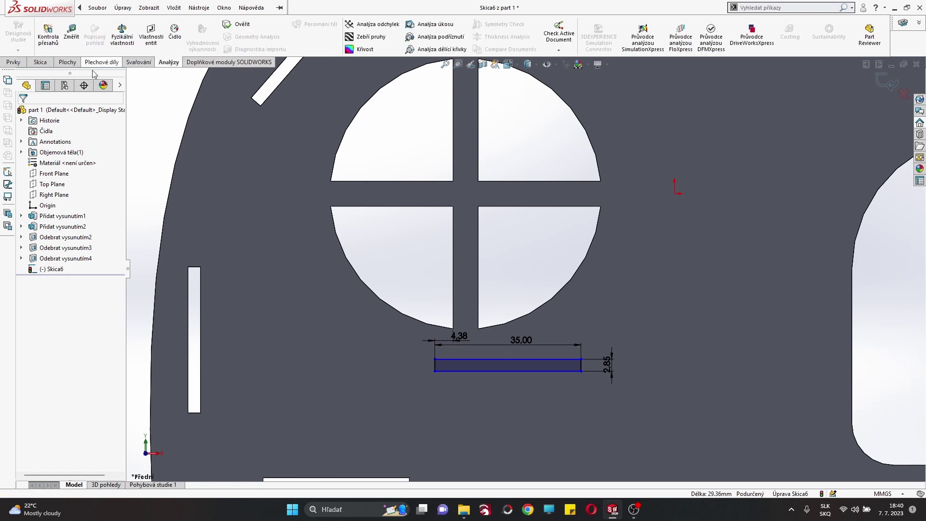
pyautogui.click(72, 32)
pyautogui.click(453, 248)
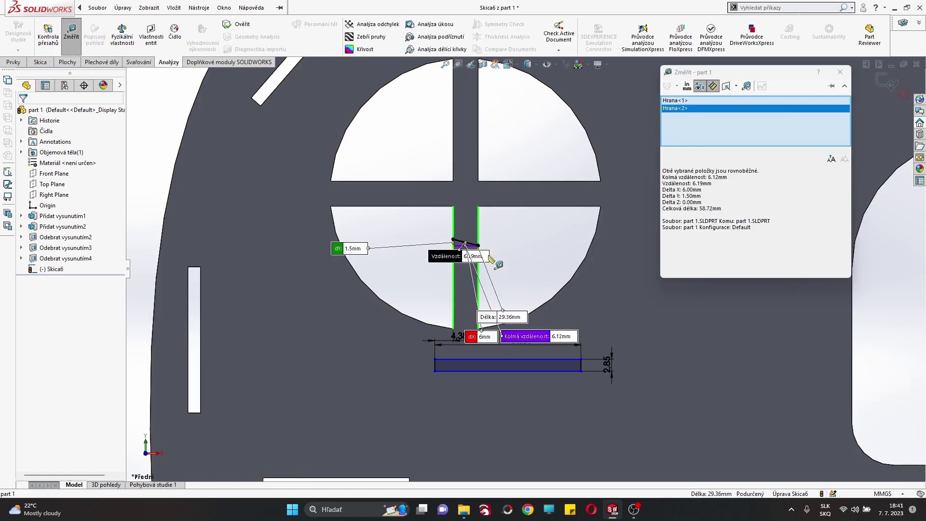
pyautogui.scroll(-3, 477, 247)
pyautogui.click(840, 72)
pyautogui.scroll(5, 480, 217)
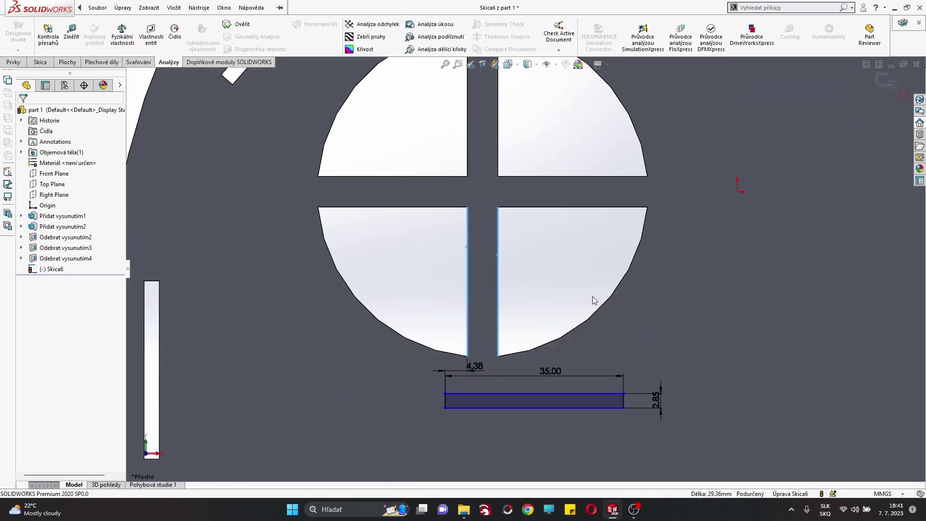
pyautogui.scroll(-2, 475, 216)
pyautogui.scroll(-2, 475, 217)
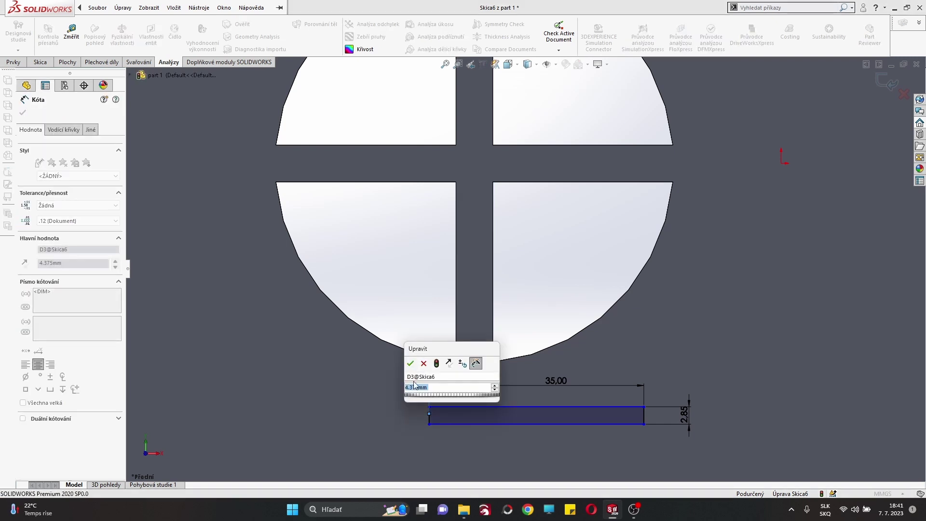
# Step: Change the slot's offset dimension to the formula (35-3)/2, giving 16.00 mm
pyautogui.write('35')
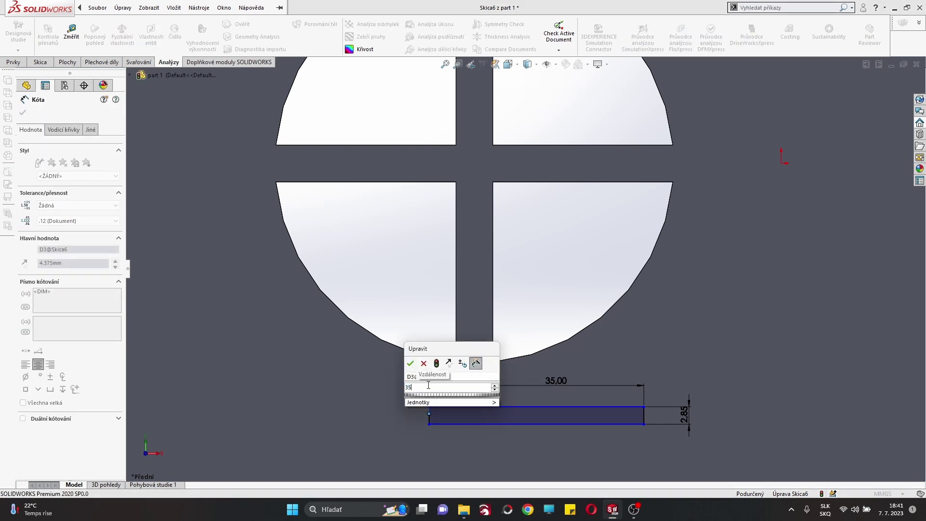
pyautogui.press('BackSpace')
pyautogui.press('BackSpace')
pyautogui.write('=(')
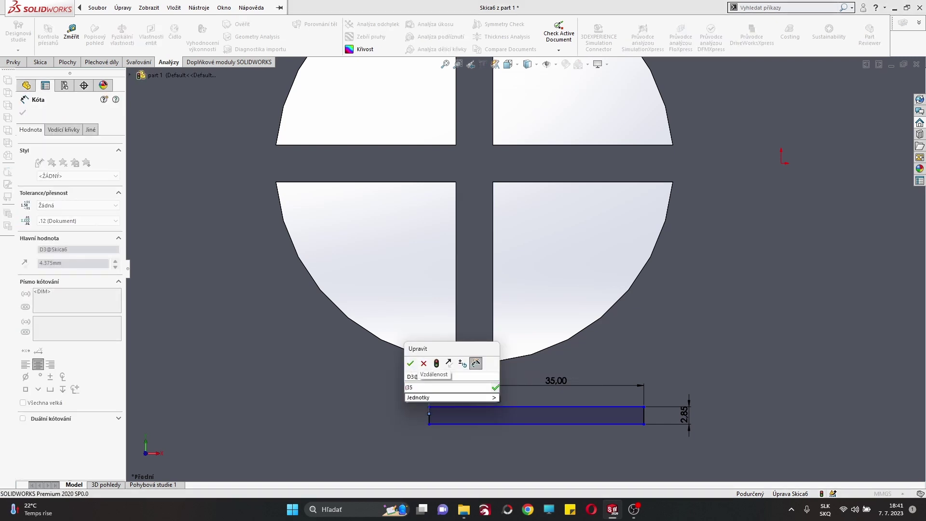
pyautogui.write('+3')
pyautogui.write('2')
pyautogui.press('Return')
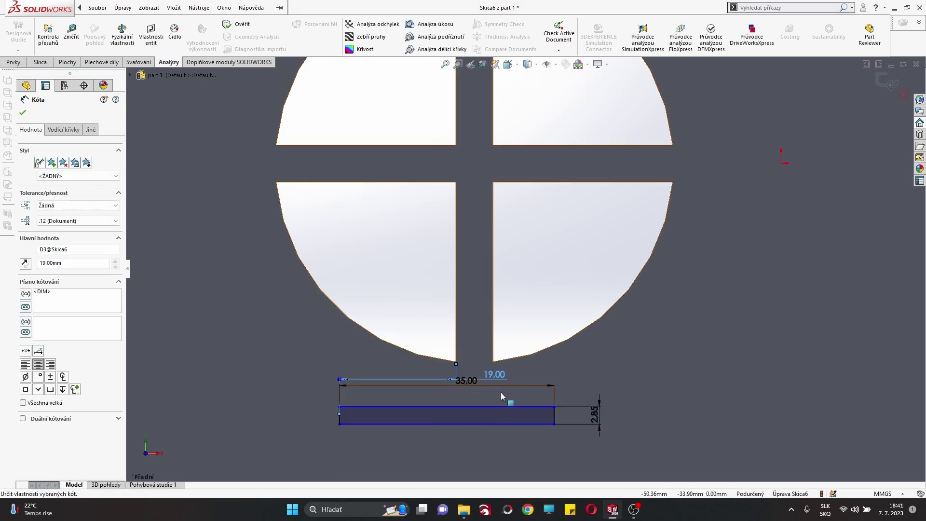
pyautogui.doubleClick(501, 376)
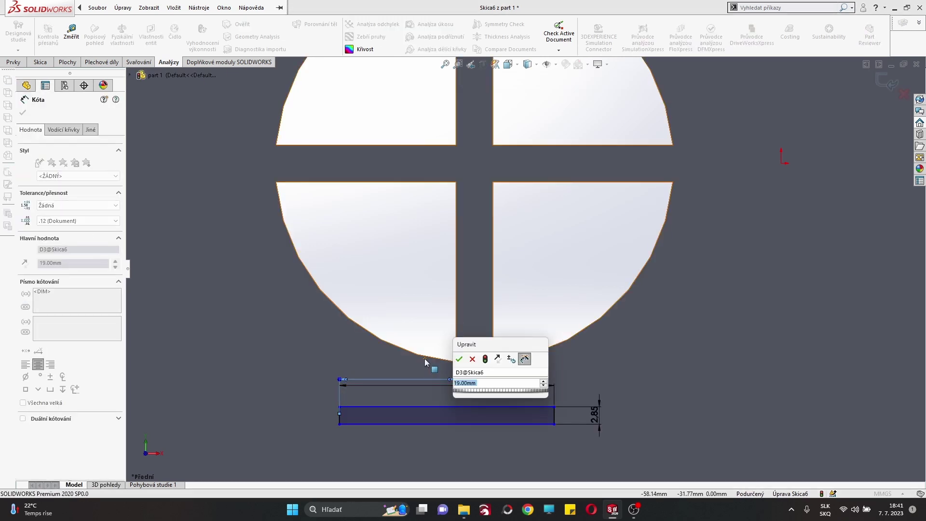
pyautogui.write('(35-3')
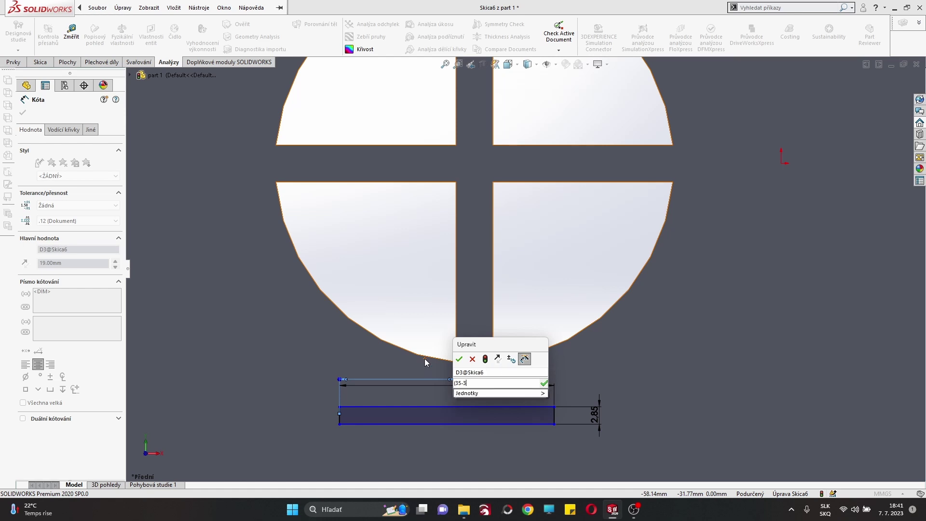
pyautogui.write(')/2')
pyautogui.press('Return')
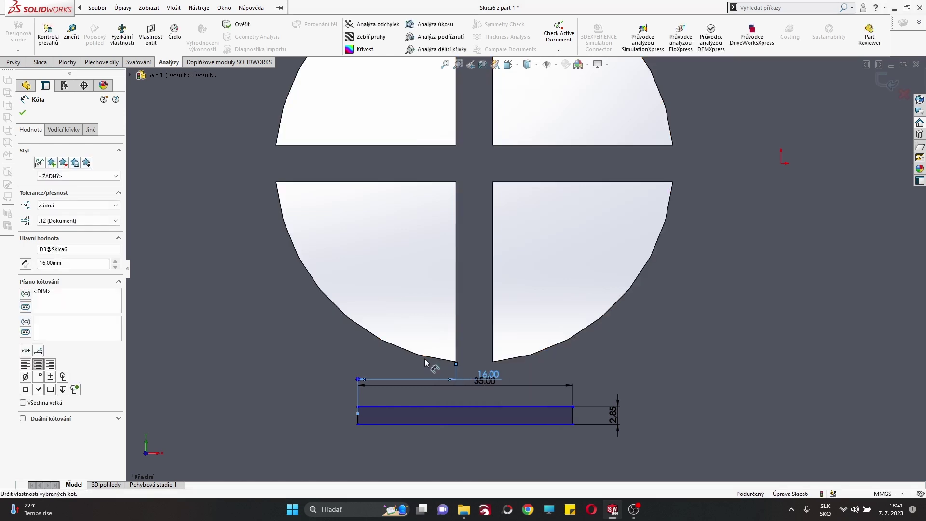
# Step: Set a 5.00 mm gap between the window bottom and the slot
pyautogui.click(35, 63)
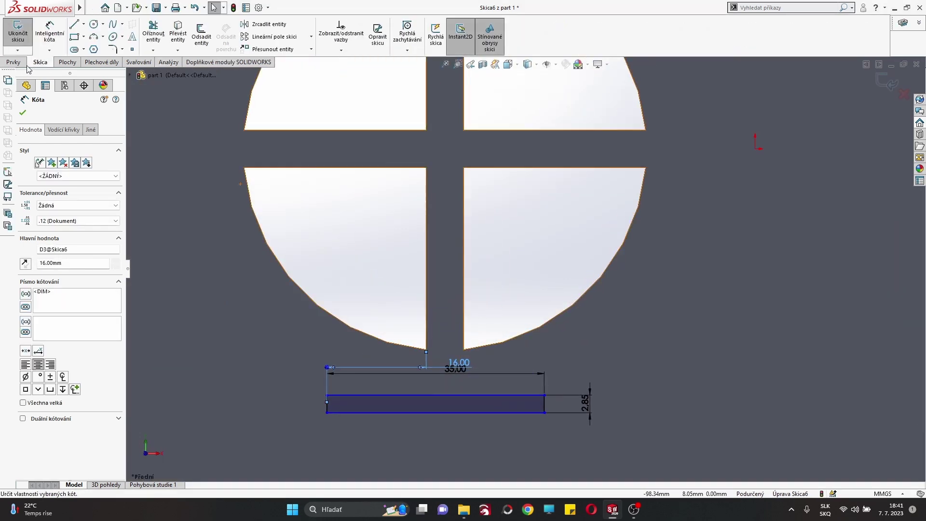
pyautogui.click(48, 22)
pyautogui.click(451, 395)
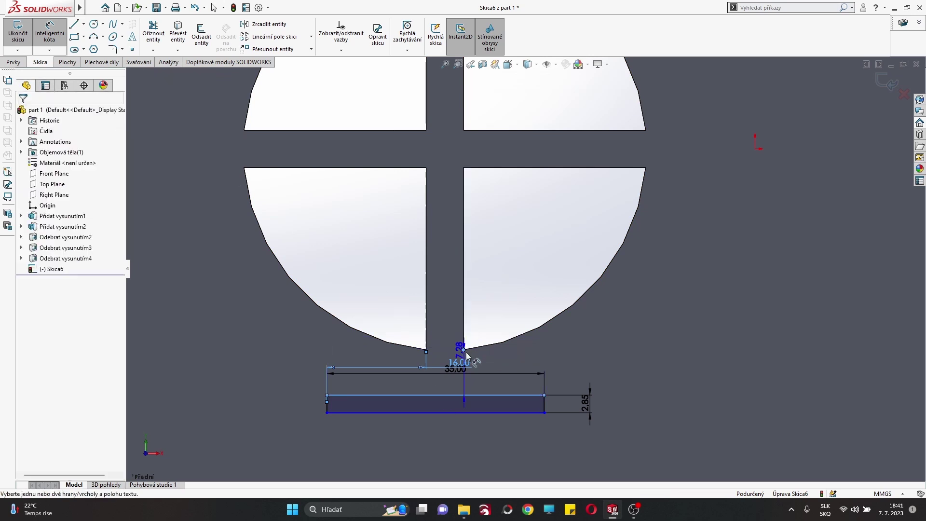
pyautogui.click(516, 365)
pyautogui.write('5')
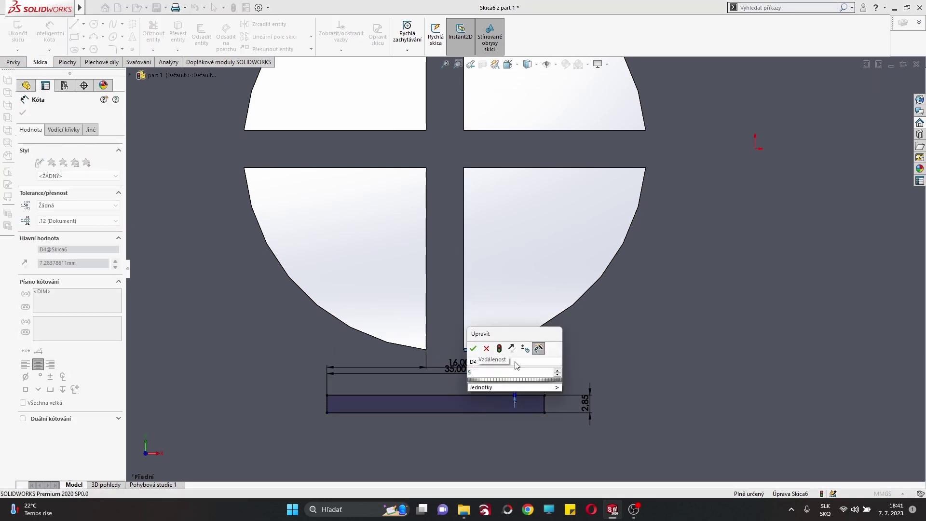
pyautogui.press('Return')
# Step: Cut the 35 × 2.85 mm slot out of the panel and save part 1
pyautogui.rightClick(503, 241)
pyautogui.scroll(3, 510, 336)
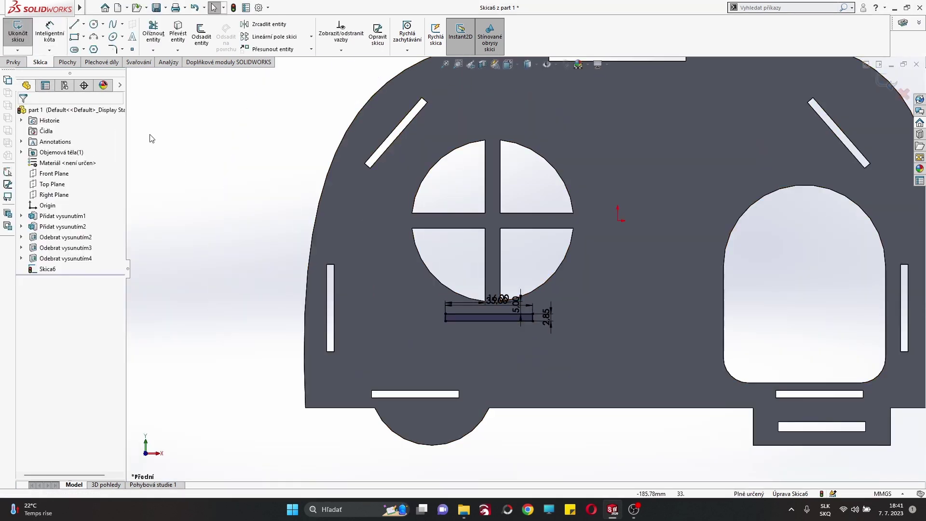
pyautogui.click(19, 63)
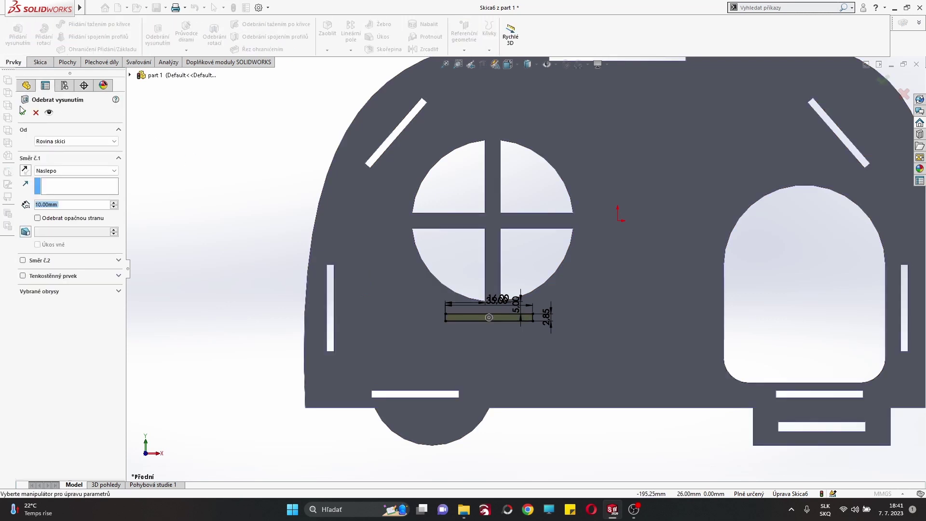
pyautogui.press('Return')
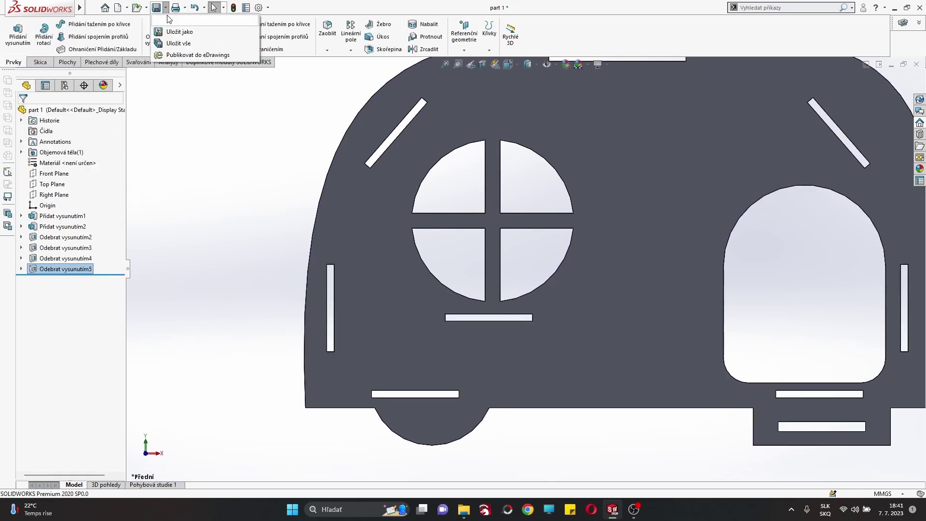
pyautogui.click(156, 7)
pyautogui.click(121, 8)
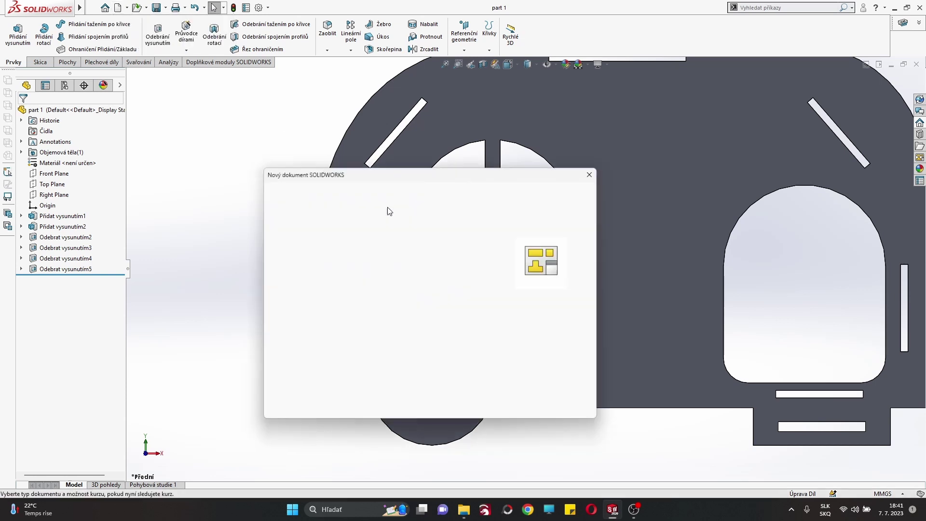
# Step: In a new part, sketch a centre rectangle on the Front Plane at the origin
pyautogui.click(482, 400)
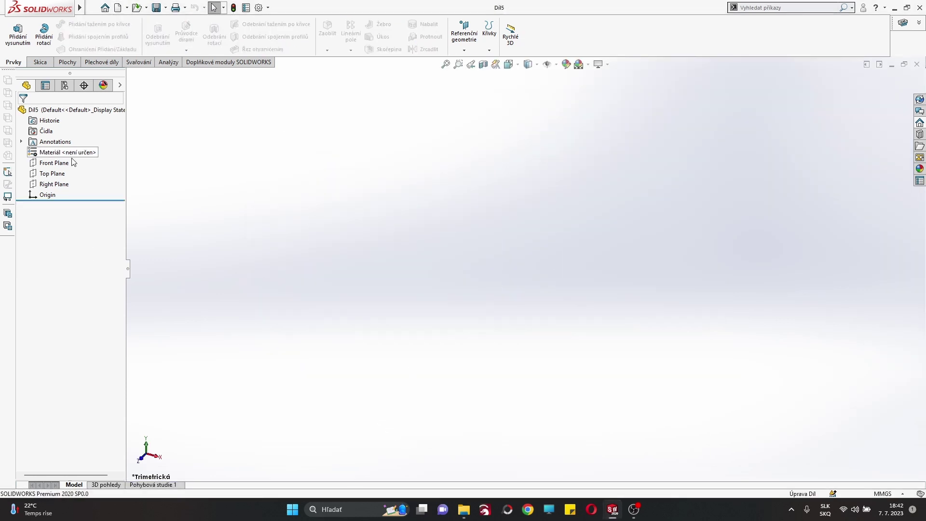
pyautogui.click(54, 162)
pyautogui.click(80, 145)
pyautogui.click(83, 37)
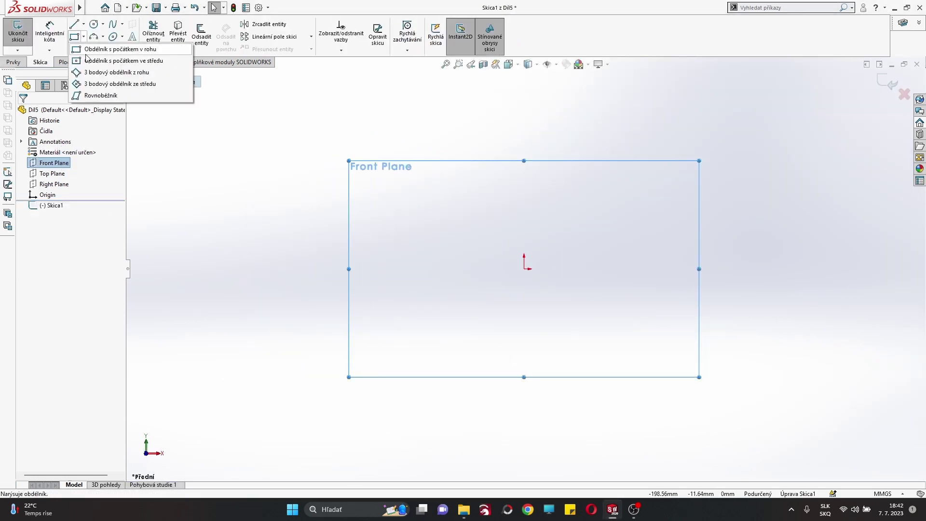
pyautogui.click(116, 61)
pyautogui.click(523, 268)
pyautogui.click(448, 305)
# Step: Dimension the rectangle 55 mm wide and 15 mm high
pyautogui.press('d')
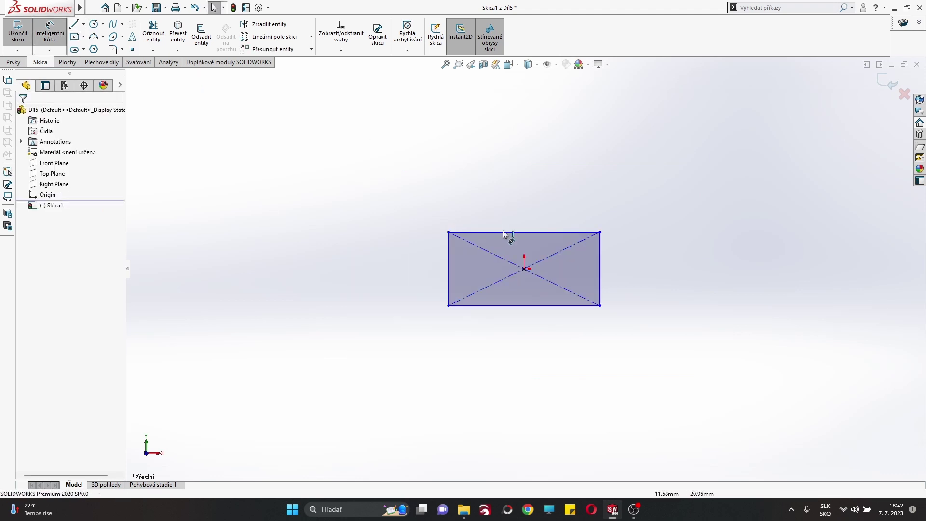
pyautogui.click(528, 231)
pyautogui.click(531, 212)
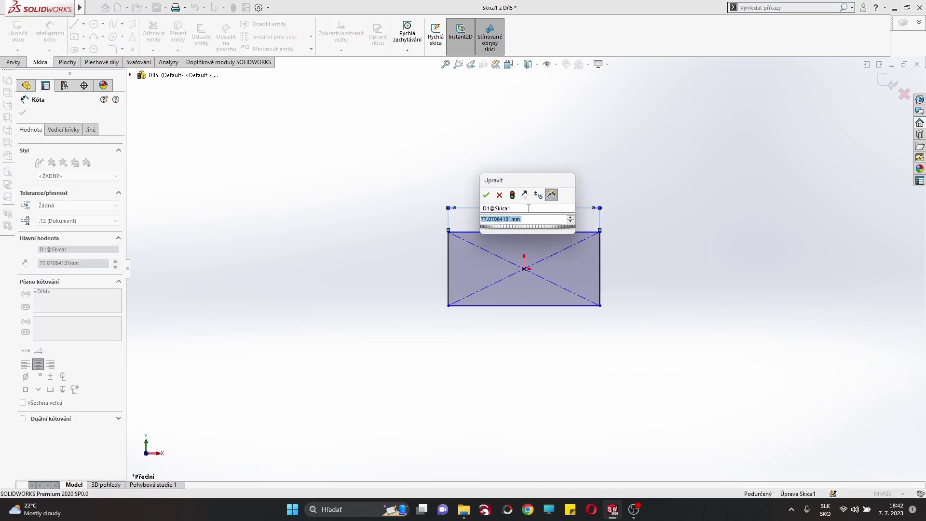
pyautogui.write('55')
pyautogui.press('Return')
pyautogui.click(451, 274)
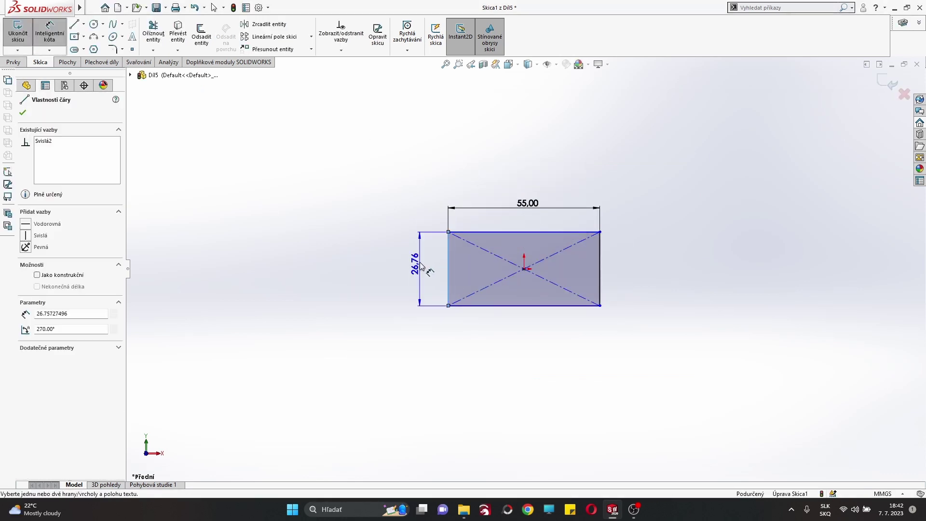
pyautogui.click(400, 270)
pyautogui.write('12')
pyautogui.press('Return')
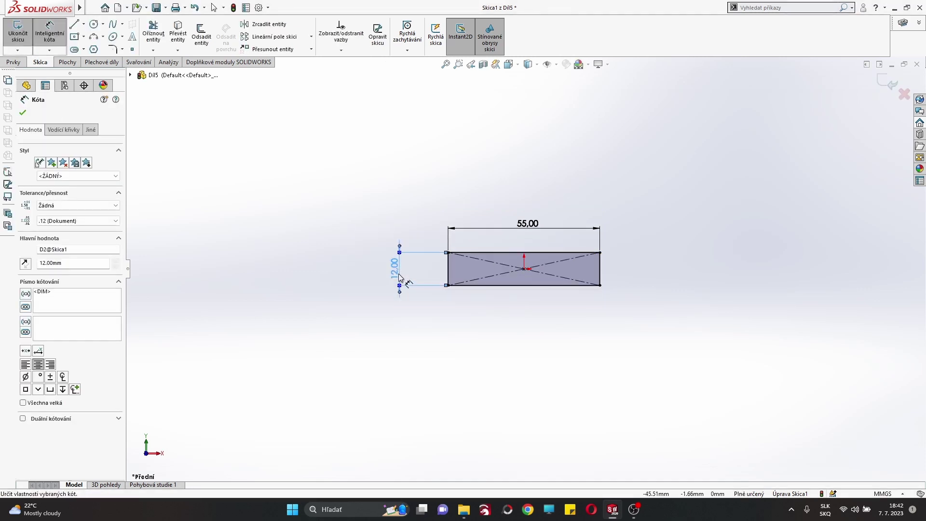
pyautogui.press('Escape')
pyautogui.doubleClick(395, 269)
pyautogui.press('Return')
# Step: Exit the sketch and extrude the 55 × 15 rectangle into a solid block
pyautogui.scroll(3, 492, 262)
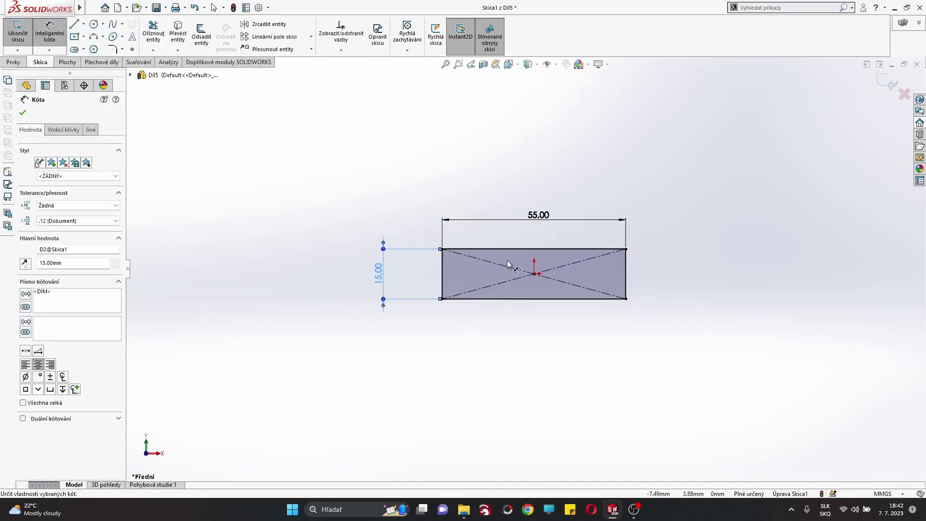
pyautogui.rightClick(517, 207)
pyautogui.click(540, 215)
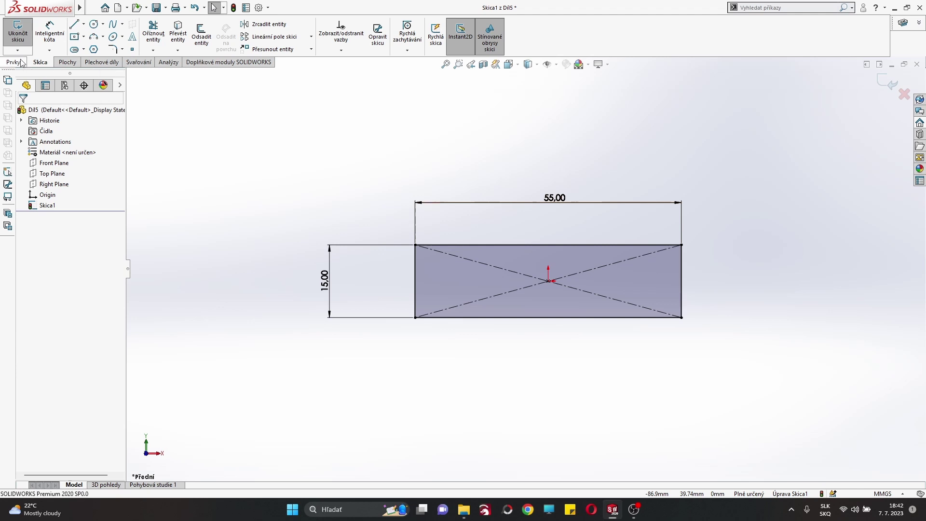
pyautogui.click(18, 32)
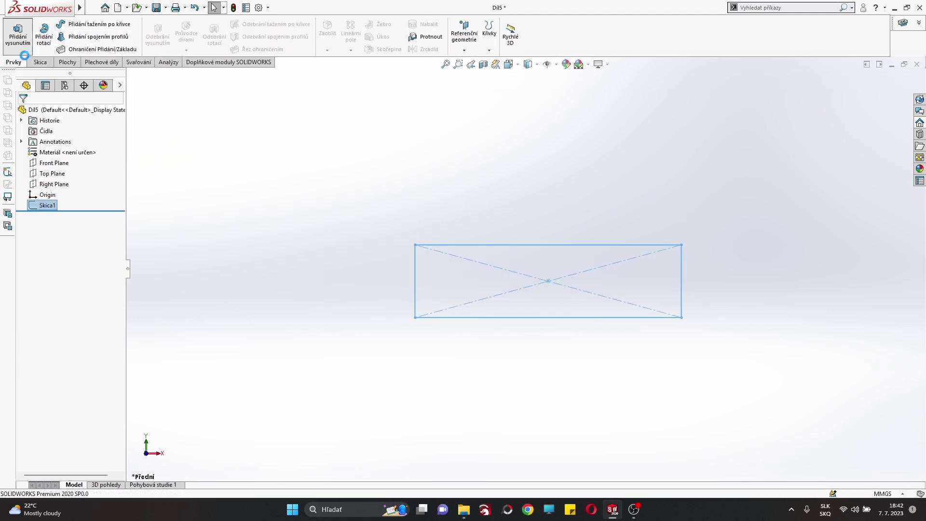
pyautogui.press('Return')
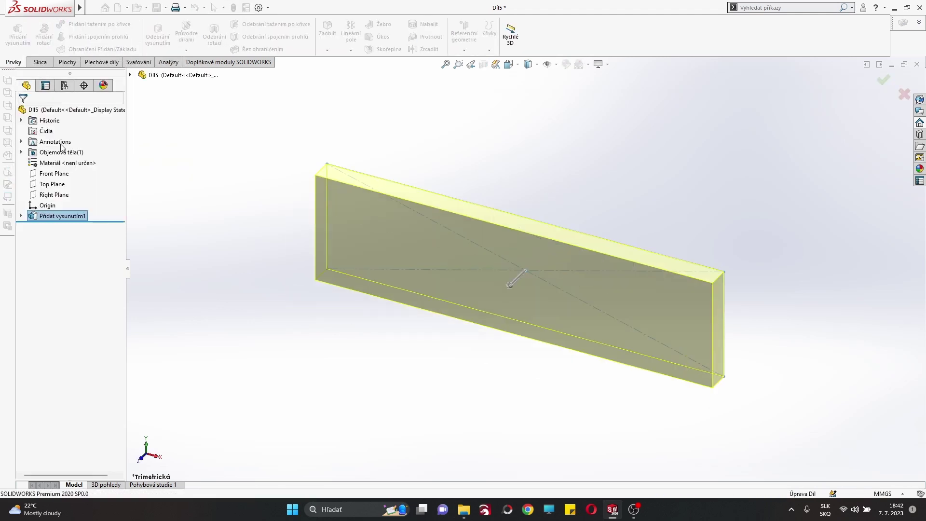
# Step: On the block's front face, sketch a corner rectangle sitting on its top edge
pyautogui.hotkey('ctrl', '1')
pyautogui.click(40, 61)
pyautogui.click(18, 33)
pyautogui.click(510, 276)
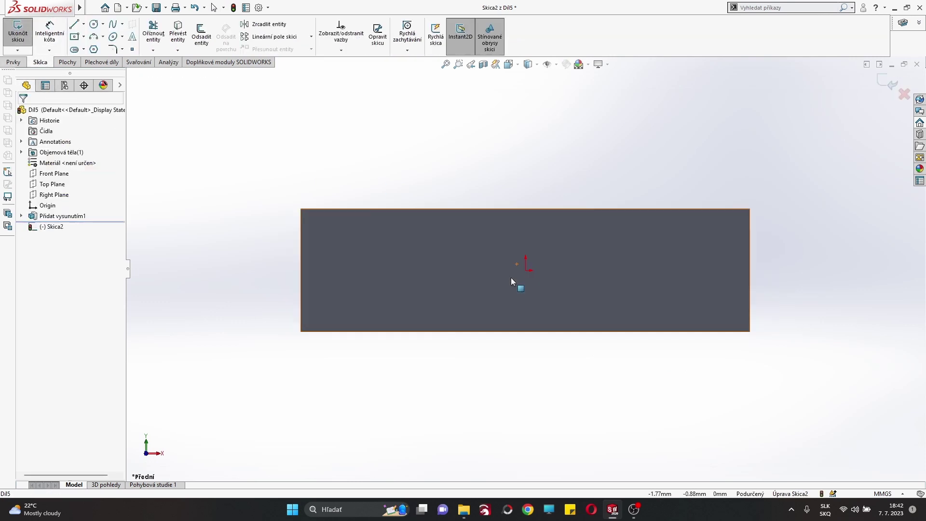
pyautogui.click(85, 38)
pyautogui.click(116, 73)
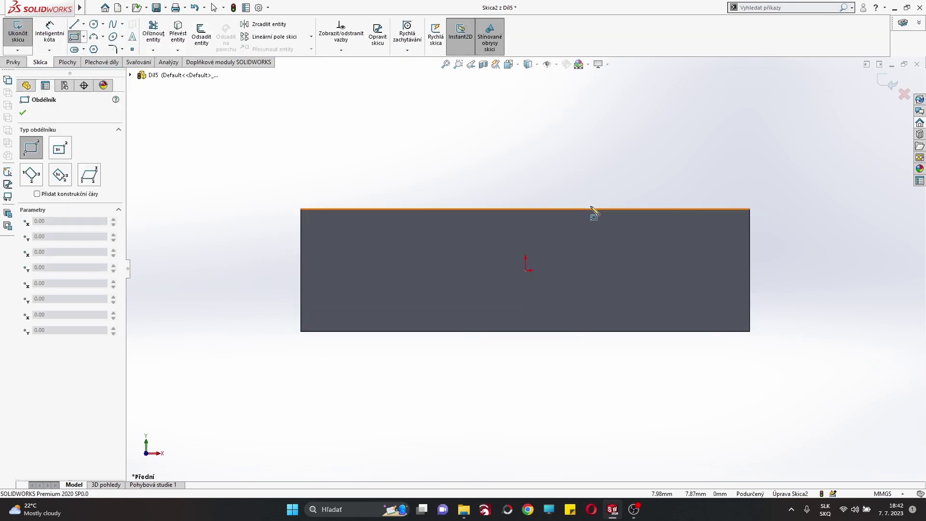
pyautogui.click(591, 209)
pyautogui.click(393, 162)
pyautogui.rightClick(330, 146)
pyautogui.click(338, 152)
# Step: Dimension the tab rectangle 35 mm wide and 3 mm high
pyautogui.click(49, 34)
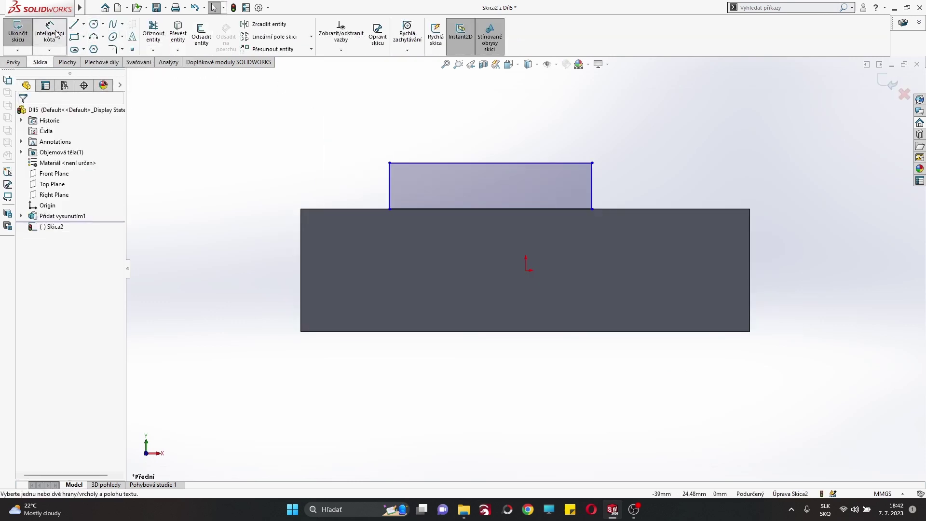
pyautogui.click(519, 163)
pyautogui.click(511, 146)
pyautogui.write('35')
pyautogui.press('Return')
pyautogui.click(389, 193)
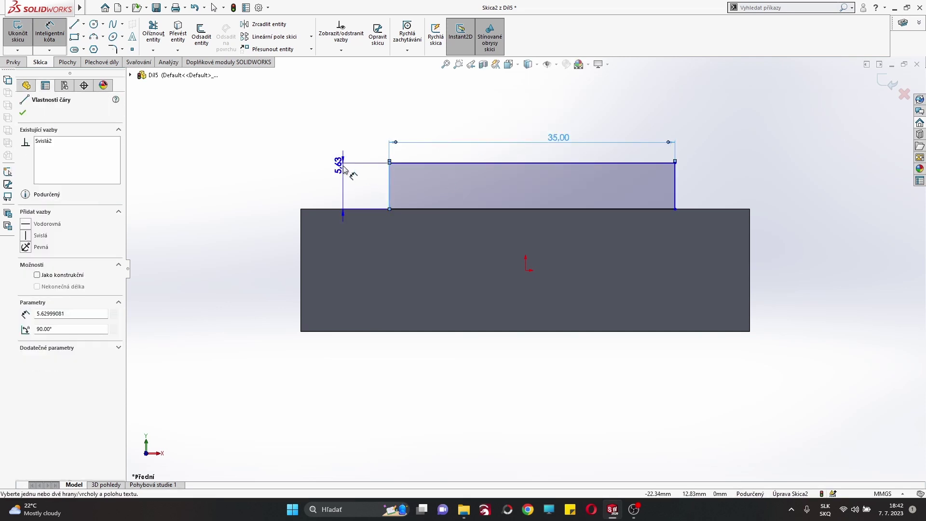
pyautogui.click(340, 193)
pyautogui.write('3')
pyautogui.press('Return')
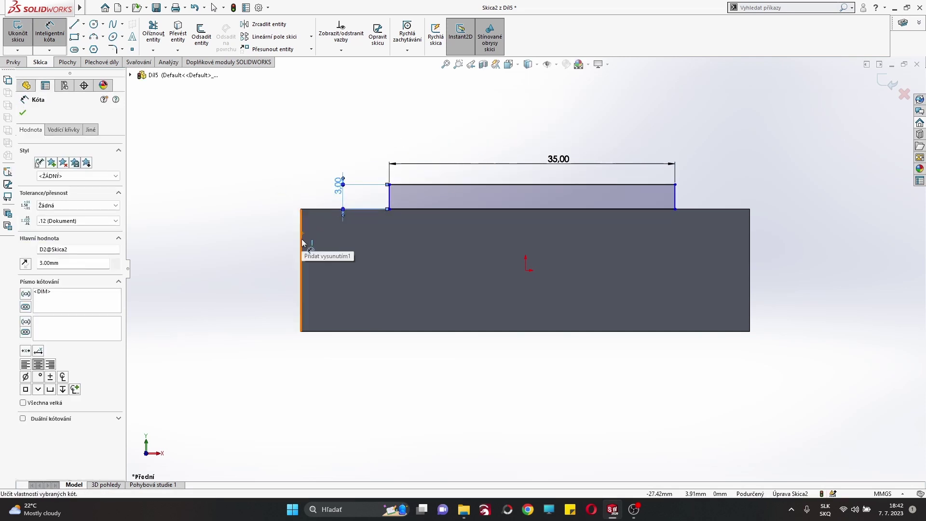
pyautogui.click(301, 239)
pyautogui.press('Escape')
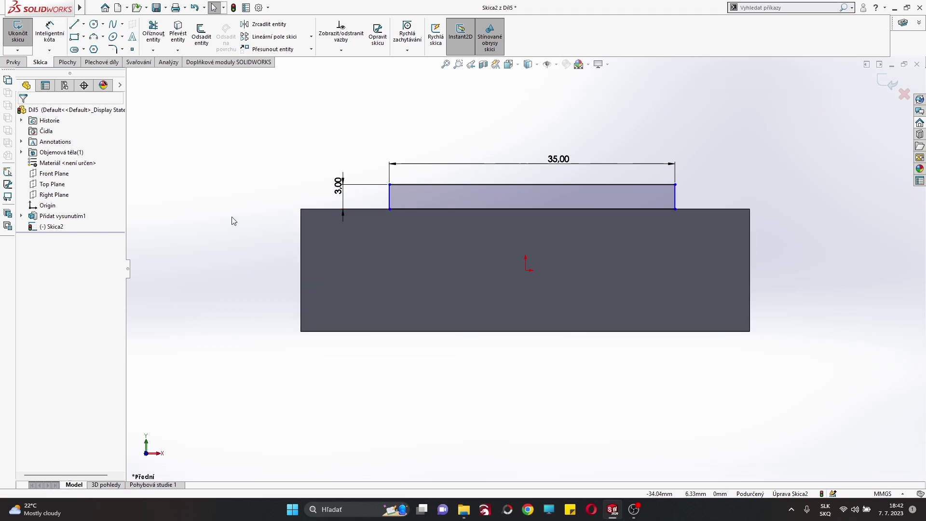
# Step: Check the base sketch Skica1's 55 × 15 size, then return to the tab sketch
pyautogui.click(21, 215)
pyautogui.click(46, 227)
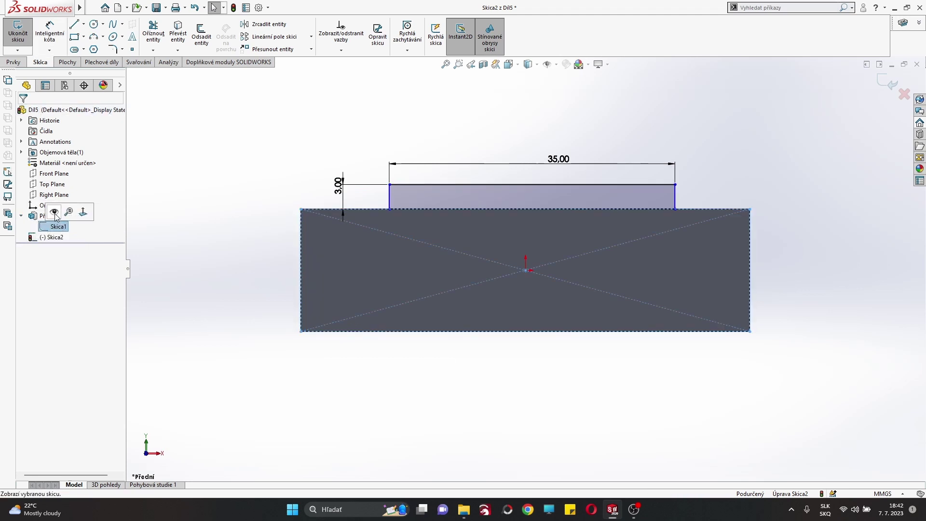
pyautogui.click(55, 212)
pyautogui.click(6, 27)
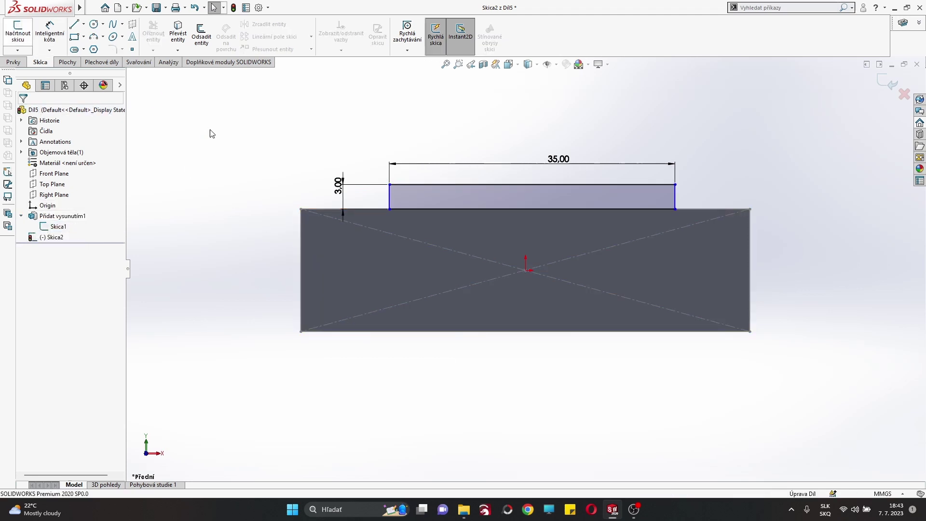
pyautogui.click(58, 226)
pyautogui.click(63, 197)
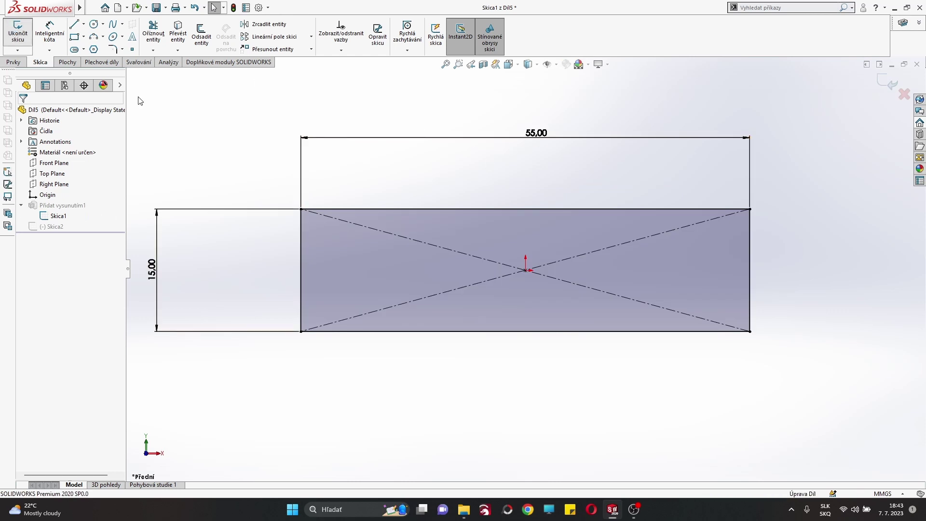
pyautogui.click(17, 31)
pyautogui.click(55, 236)
pyautogui.click(64, 211)
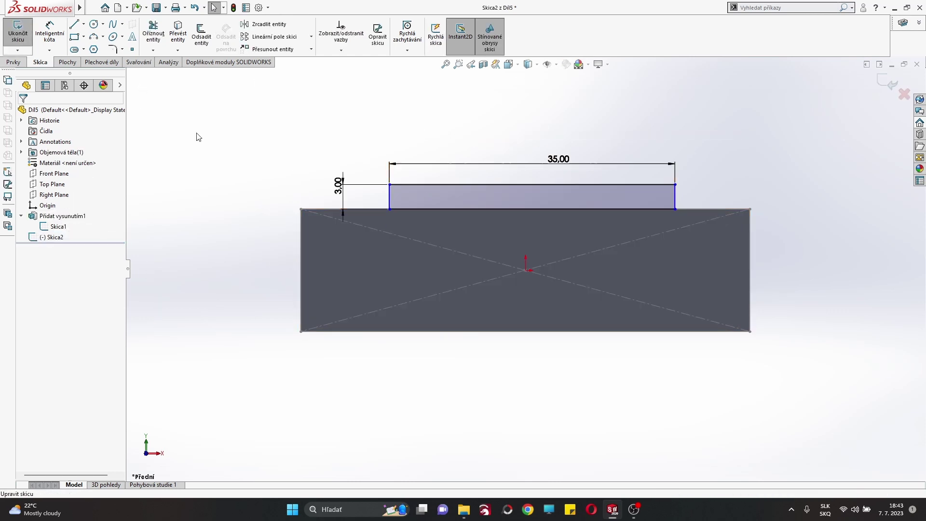
# Step: Dimension the tab's left edge from the block's left edge as (55-35)/2 and finish the sketch
pyautogui.click(49, 31)
pyautogui.click(299, 286)
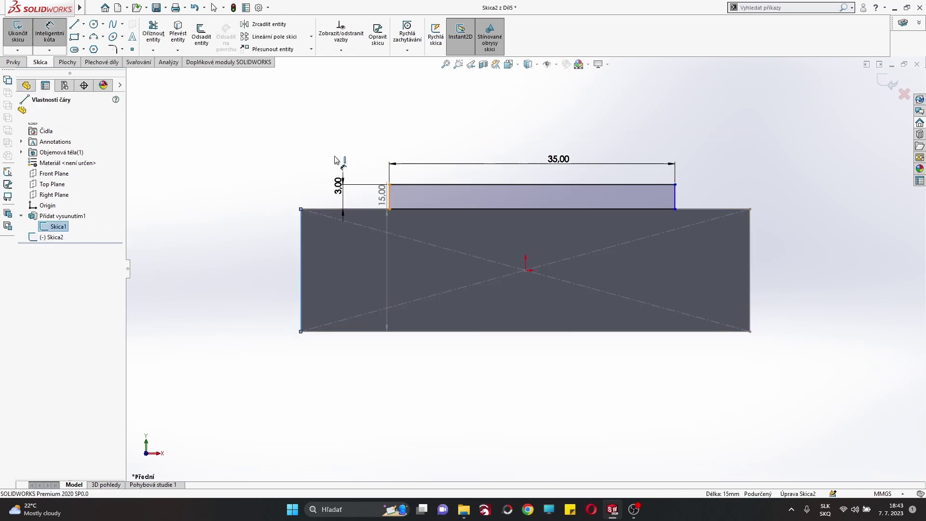
pyautogui.click(389, 198)
pyautogui.click(335, 154)
pyautogui.write('55-35)/2')
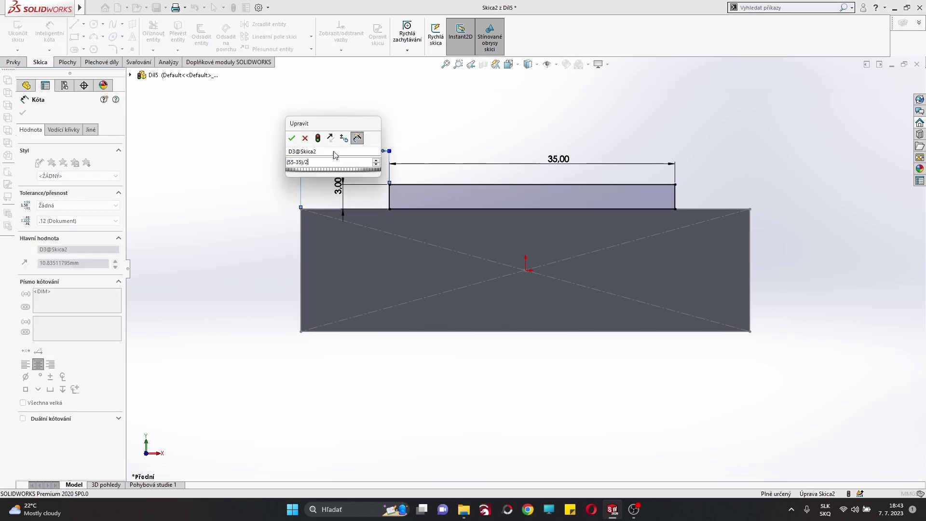
pyautogui.press('Return')
pyautogui.rightClick(211, 163)
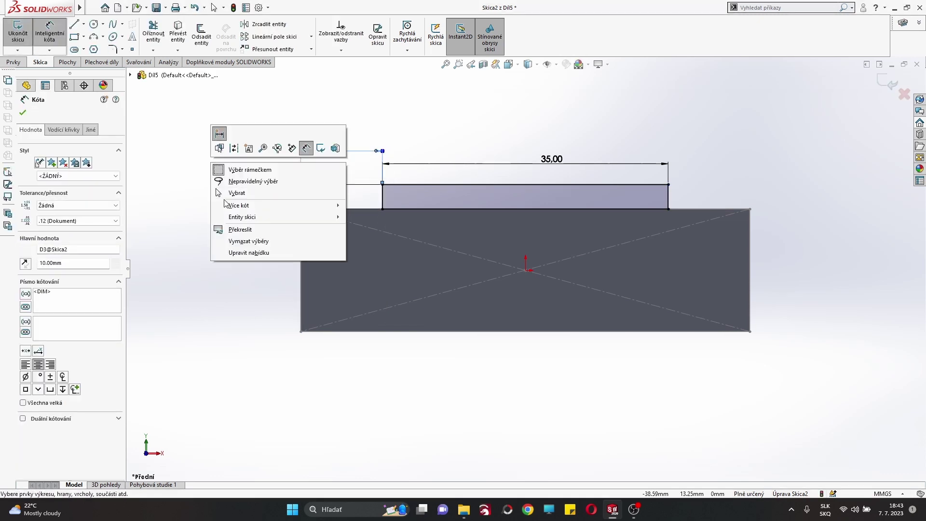
pyautogui.click(226, 166)
pyautogui.click(13, 62)
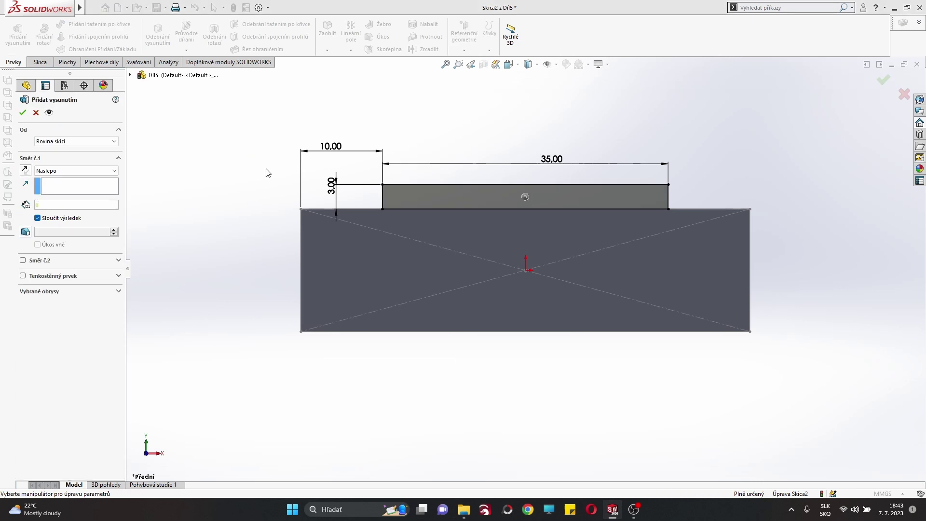
# Step: Extrude the tab sketch Skica2 onto the block
pyautogui.press('Return')
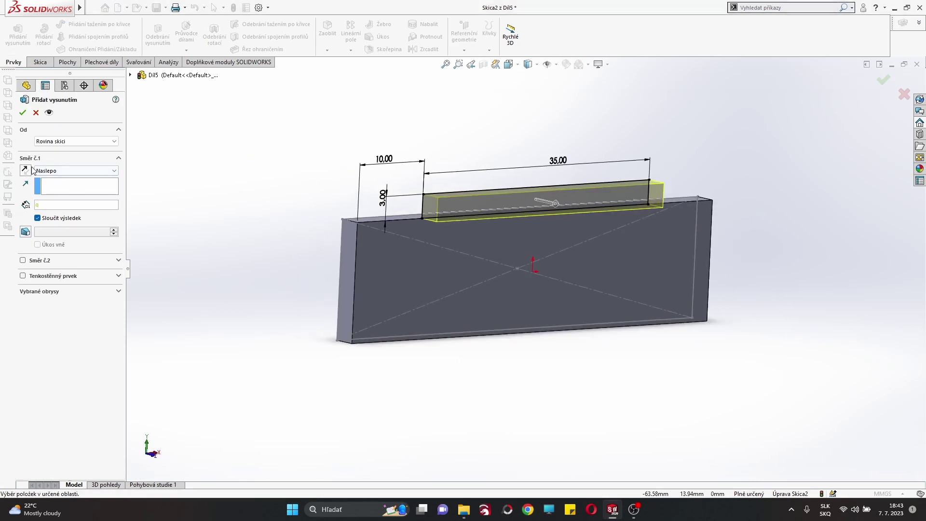
pyautogui.click(22, 112)
pyautogui.click(489, 250)
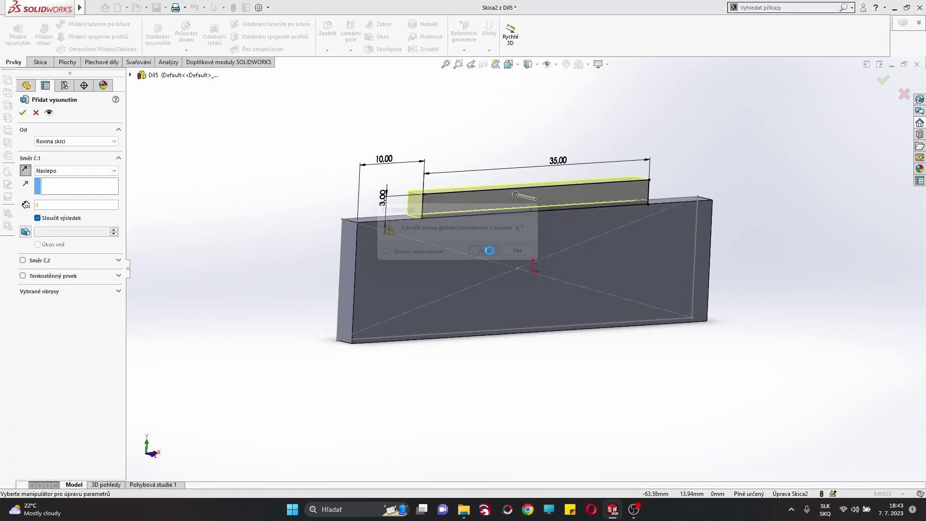
pyautogui.moveTo(345, 259); pyautogui.dragTo(291, 291, button='middle')
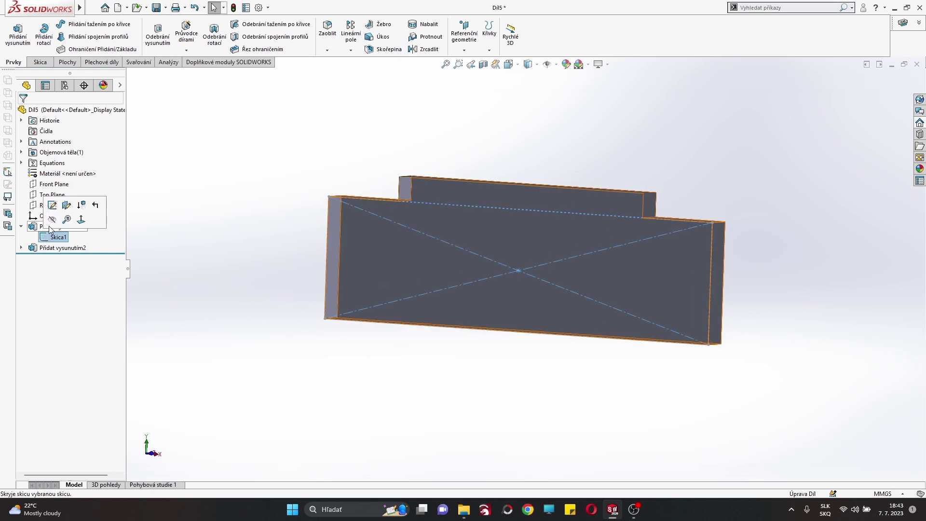
# Step: Round both lower end edges of the plate with 10 mm fillets
pyautogui.click(330, 34)
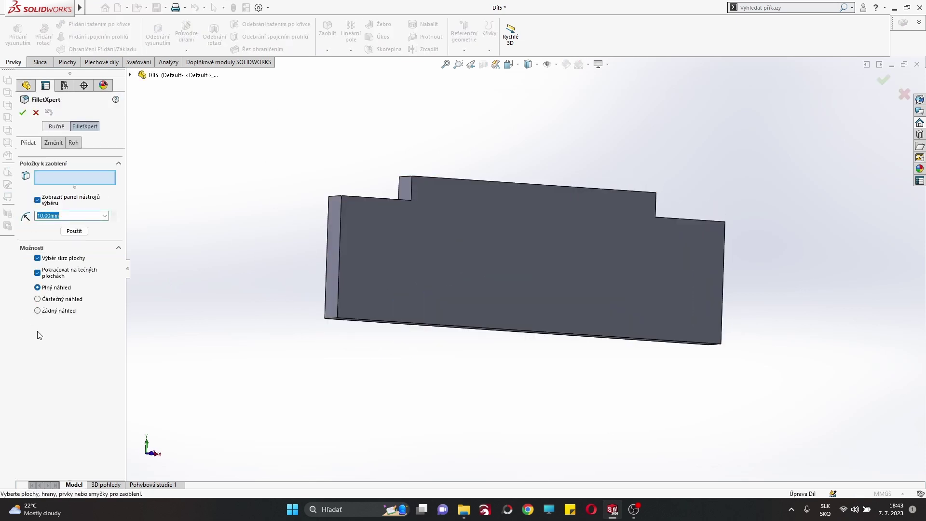
pyautogui.click(335, 318)
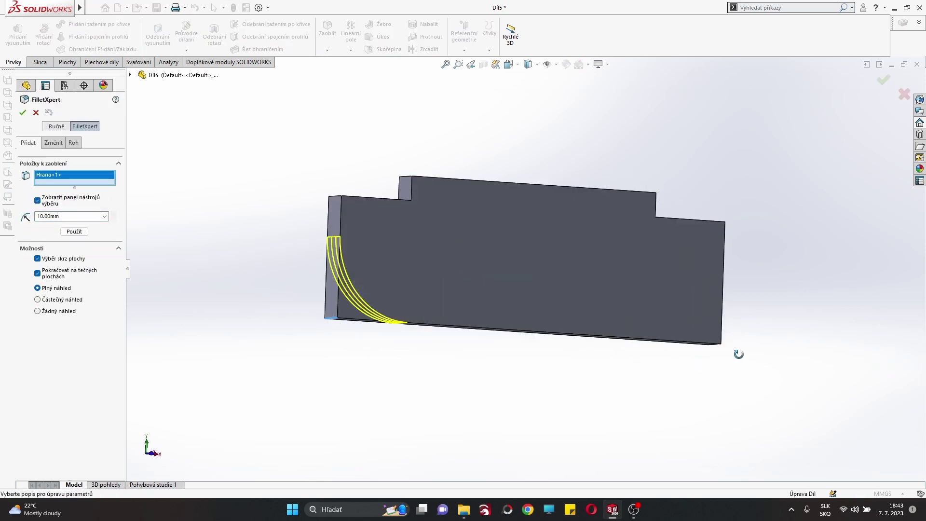
pyautogui.moveTo(738, 354); pyautogui.dragTo(665, 341, button='middle')
pyautogui.click(653, 341)
pyautogui.click(23, 113)
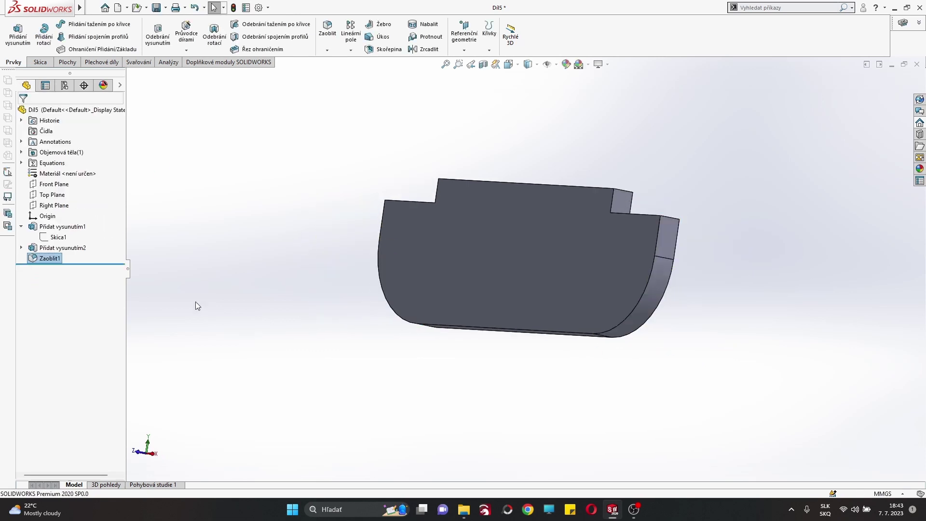
pyautogui.click(138, 453)
# Step: Save the part as 'part 7' and rebuild the assembly Sestava1
pyautogui.click(165, 7)
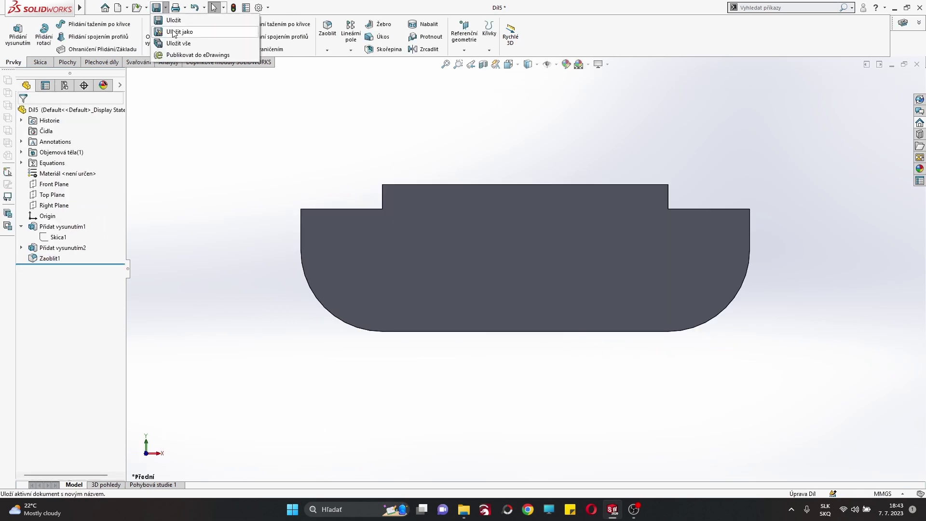
pyautogui.click(178, 29)
pyautogui.write('part')
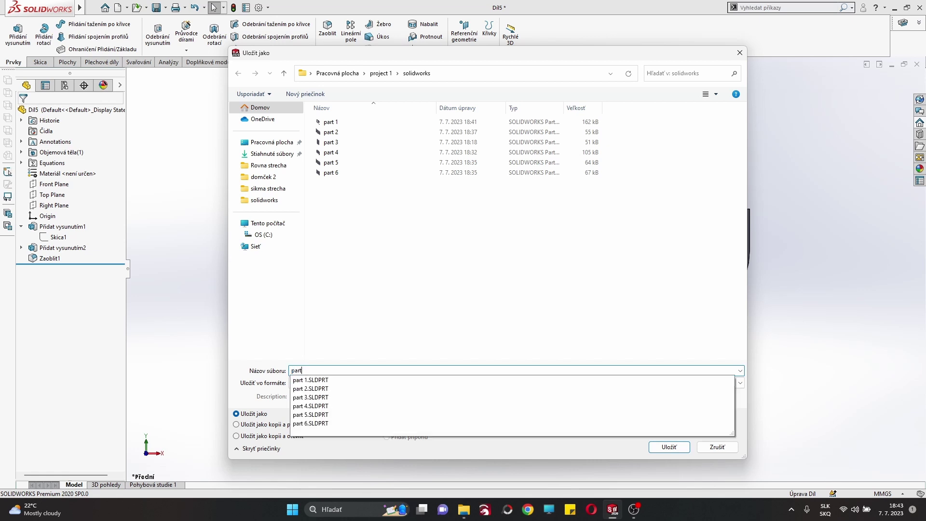
pyautogui.write(' 7')
pyautogui.click(668, 447)
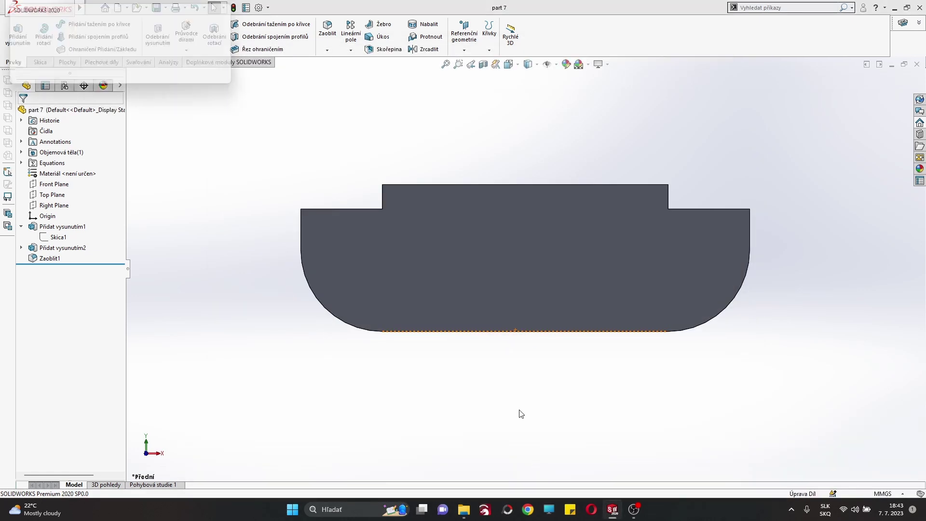
pyautogui.click(77, 64)
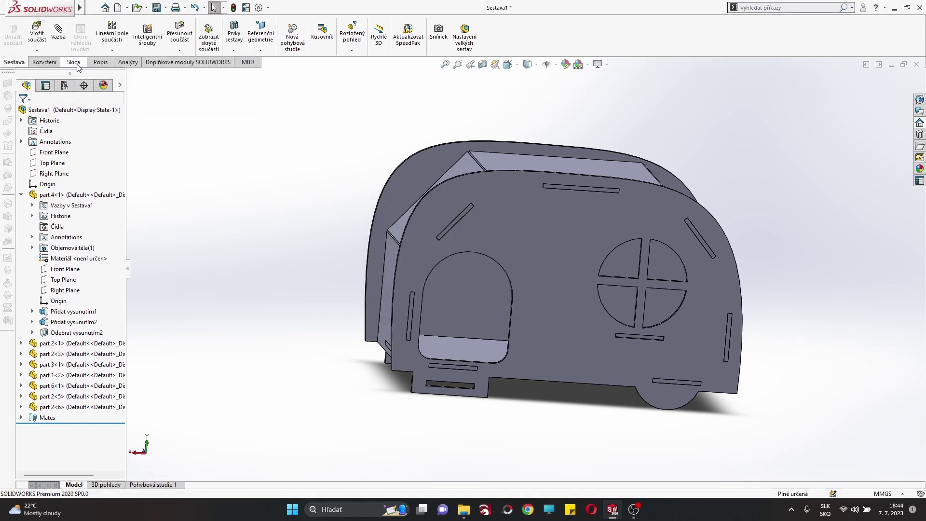
# Step: Go to part 1 and edit Skica6, the sketch of the slot cut below the circle
pyautogui.moveTo(691, 321); pyautogui.dragTo(666, 313, button='middle')
pyautogui.scroll(-10, 627, 308)
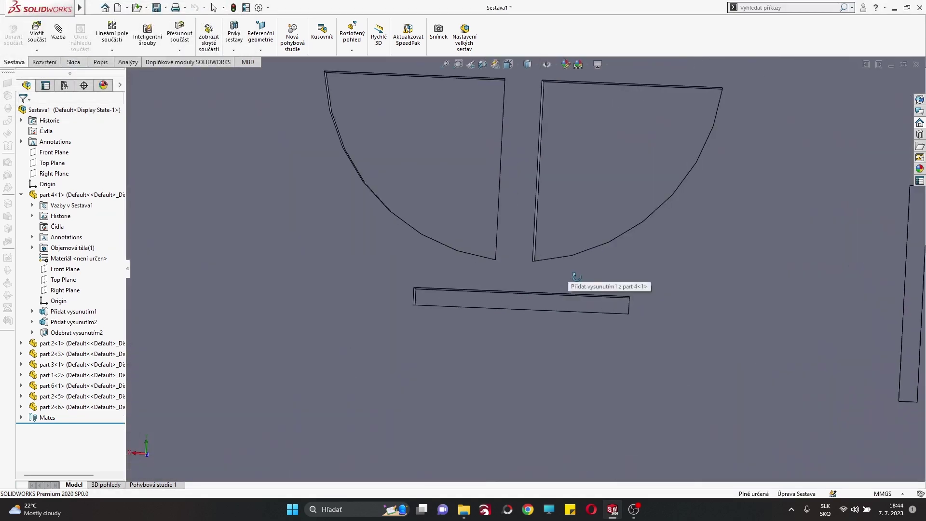
pyautogui.scroll(5, 528, 289)
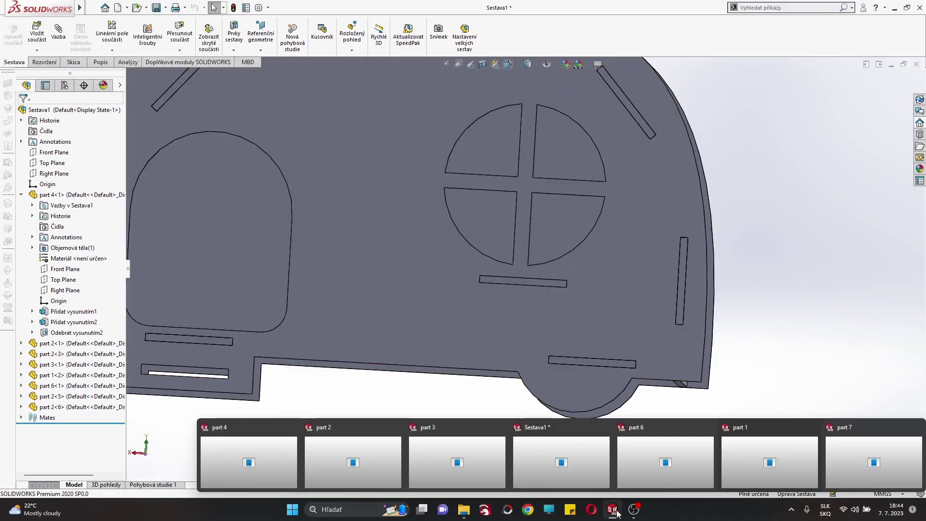
pyautogui.click(748, 456)
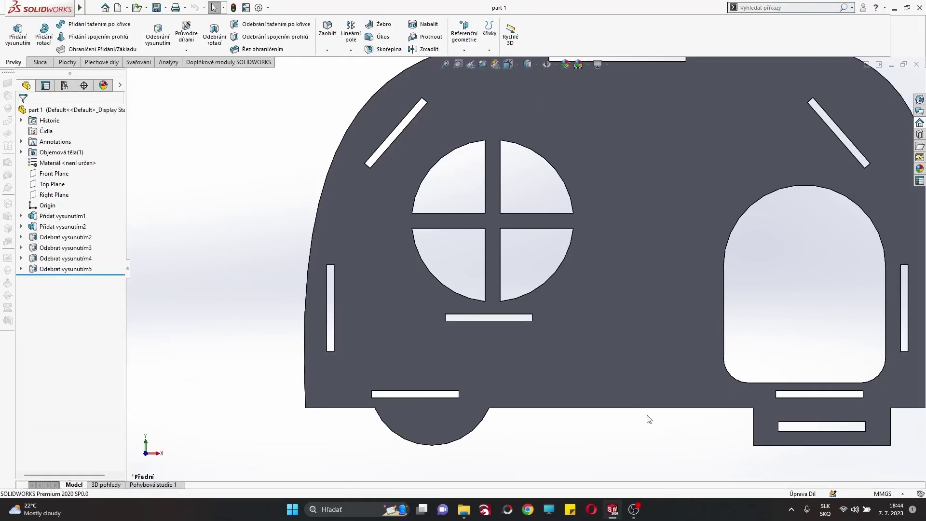
pyautogui.scroll(-5, 519, 309)
pyautogui.click(62, 269)
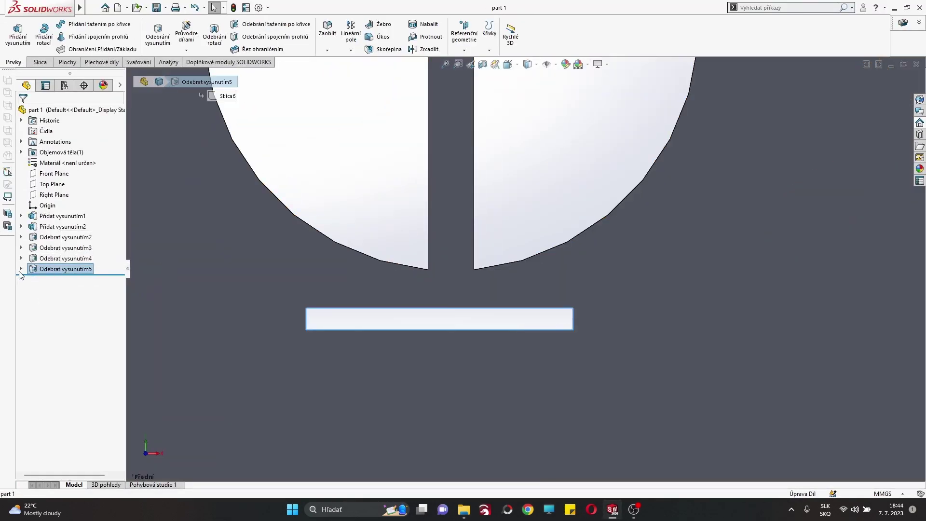
pyautogui.click(20, 270)
pyautogui.click(44, 280)
pyautogui.doubleClick(372, 322)
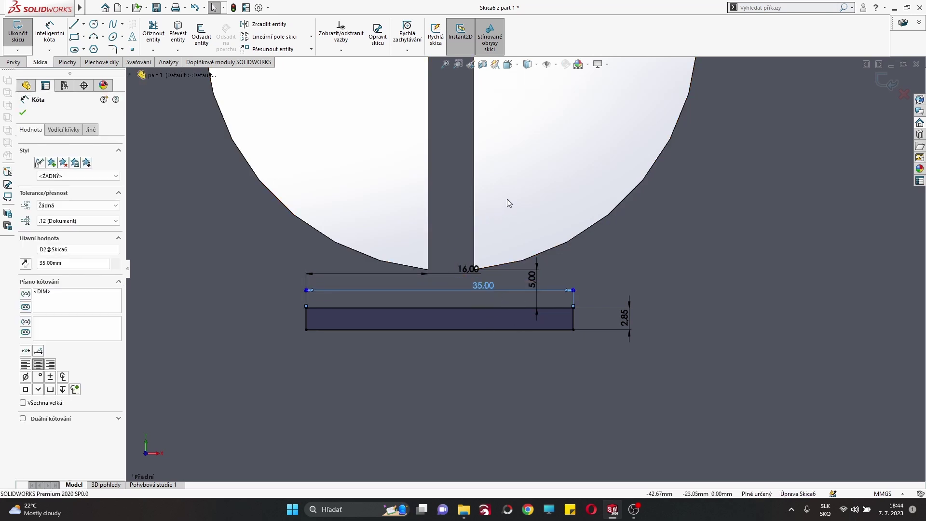
# Step: Measure the gap between the two window divider edges
pyautogui.press('Escape')
pyautogui.click(168, 62)
pyautogui.click(71, 36)
pyautogui.click(428, 203)
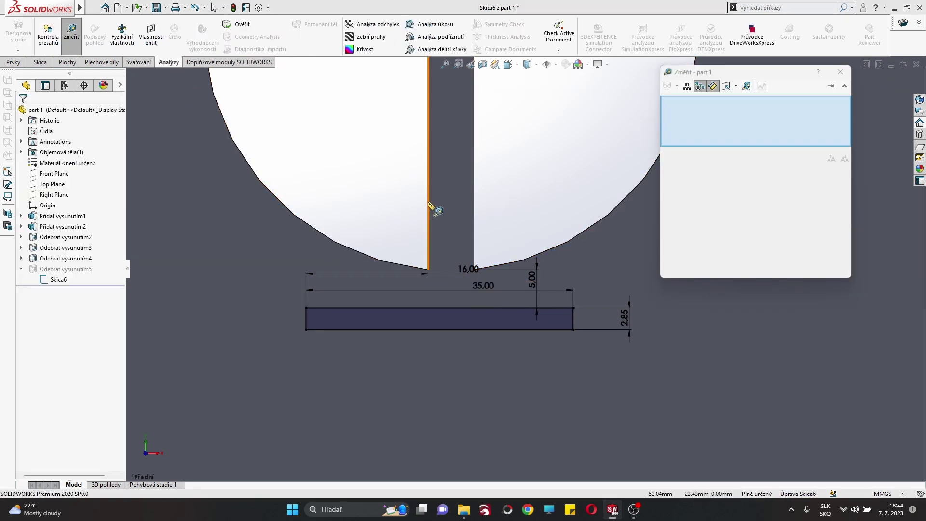
pyautogui.click(474, 205)
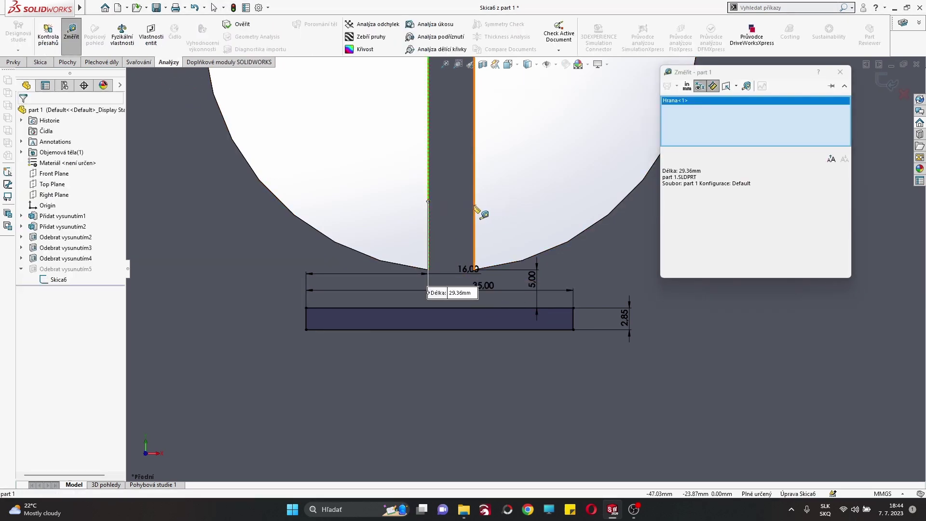
pyautogui.click(829, 86)
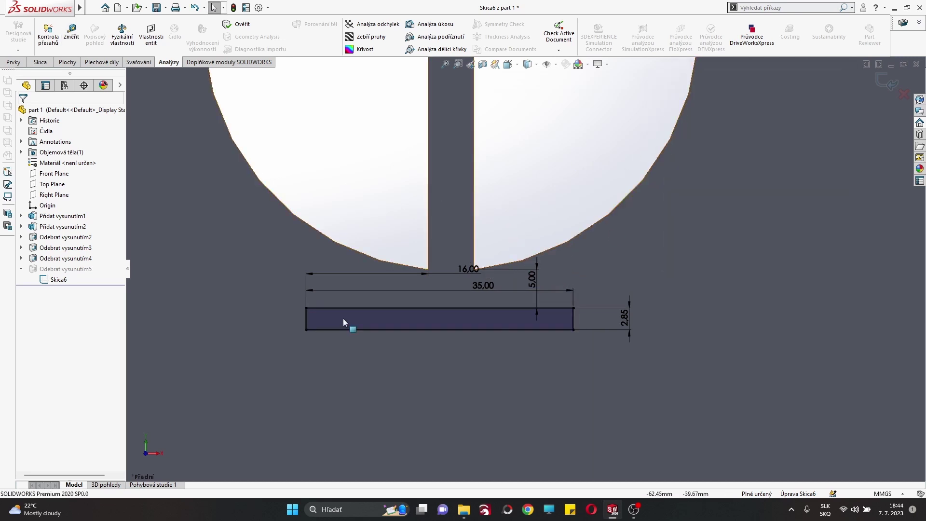
# Step: Change the 16.00 slot offset to (35-6)/2 = 14.50 mm, rebuild, save part 1, and go to Sestava1
pyautogui.click(447, 273)
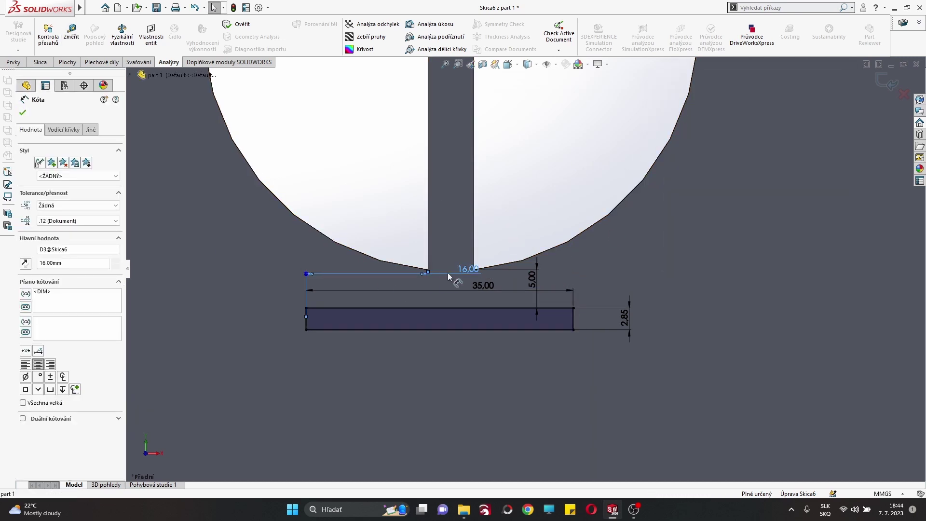
pyautogui.doubleClick(448, 274)
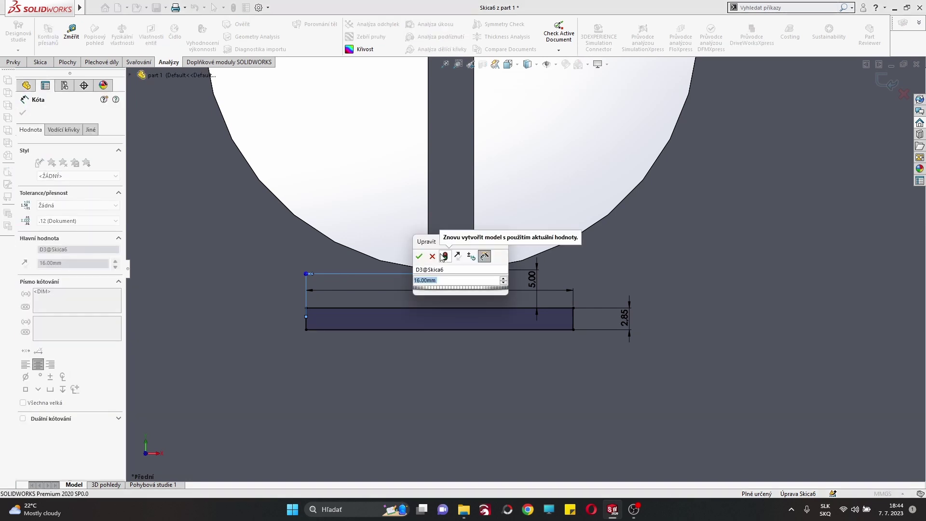
pyautogui.press('BackSpace')
pyautogui.write('(35-6)/')
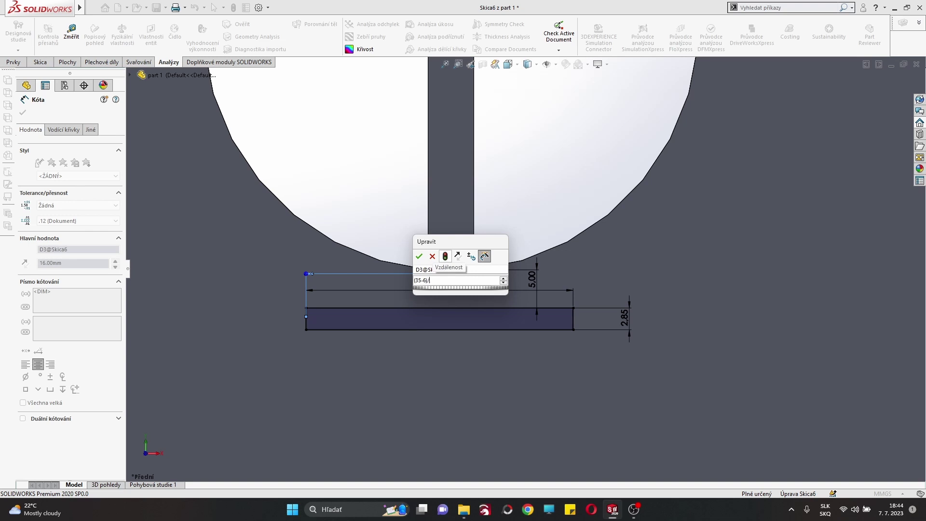
pyautogui.write('2')
pyautogui.press('Return')
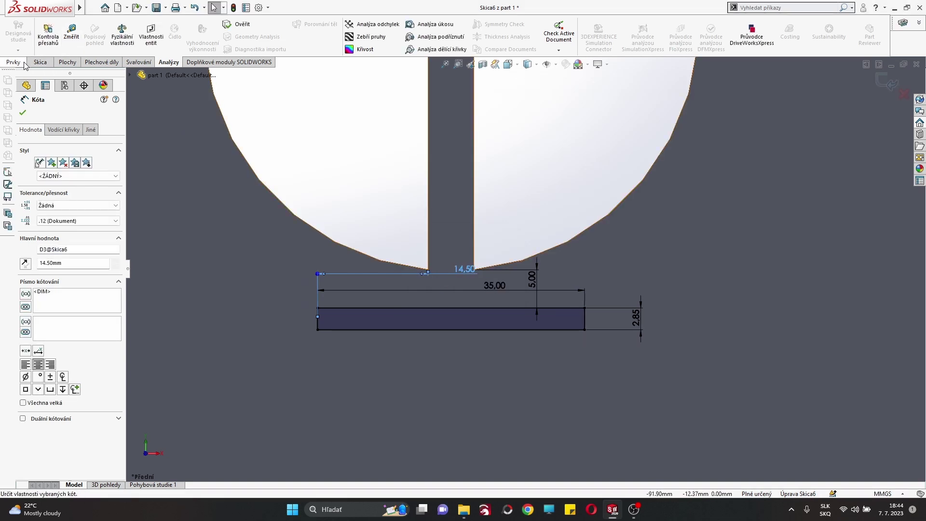
pyautogui.click(40, 62)
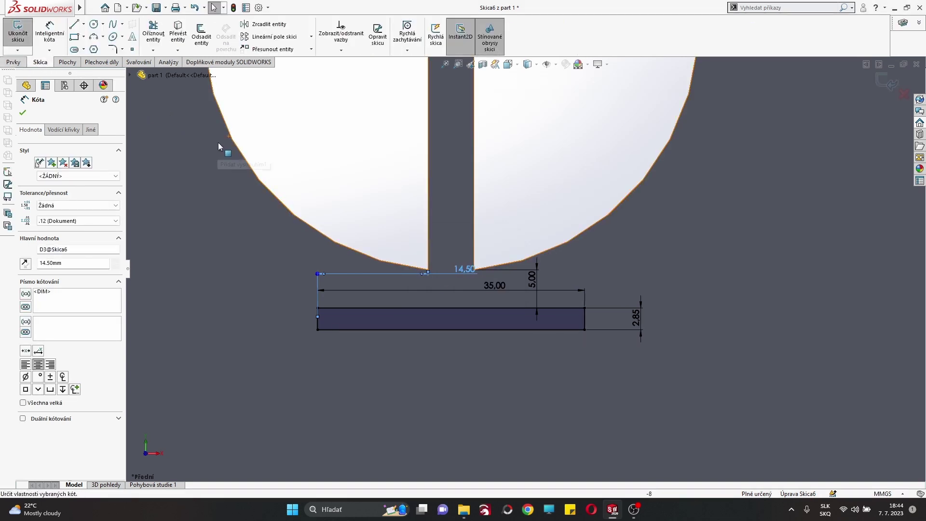
pyautogui.hotkey('ctrl', 'b')
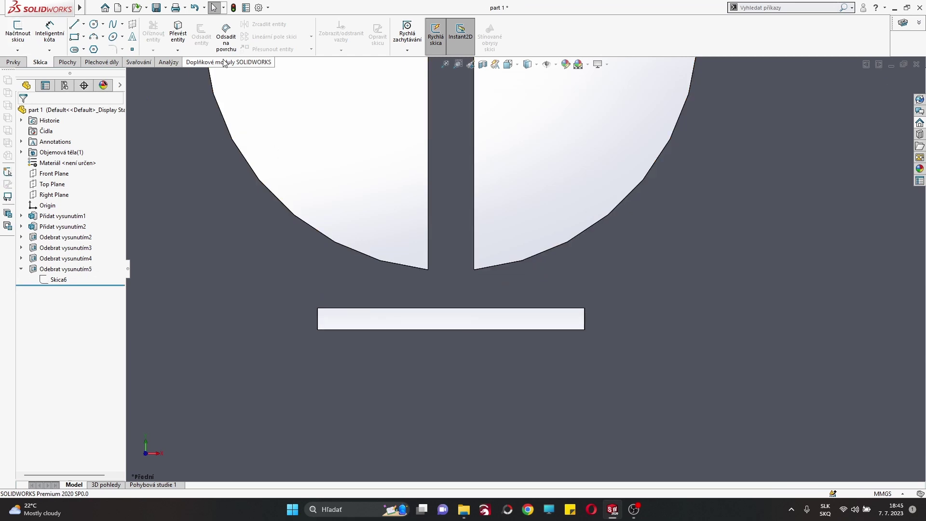
pyautogui.click(166, 7)
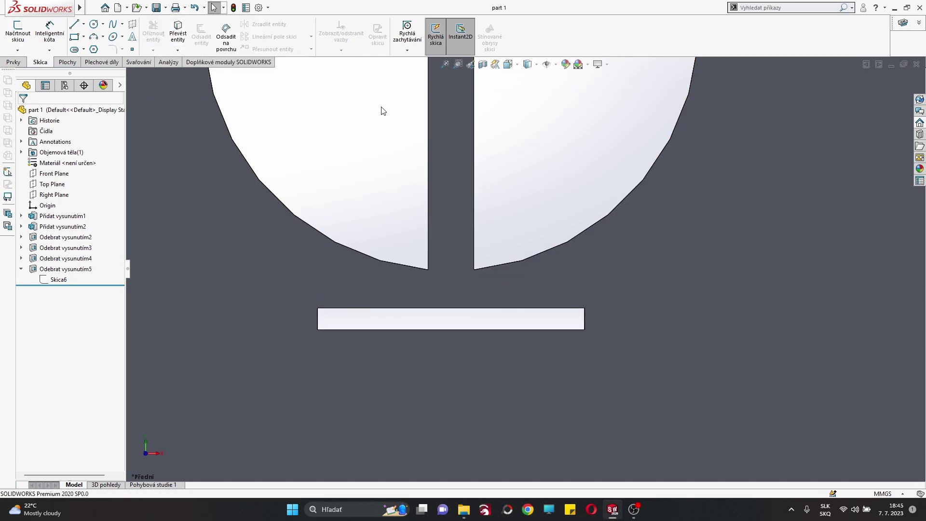
pyautogui.moveTo(611, 509)
pyautogui.click(581, 457)
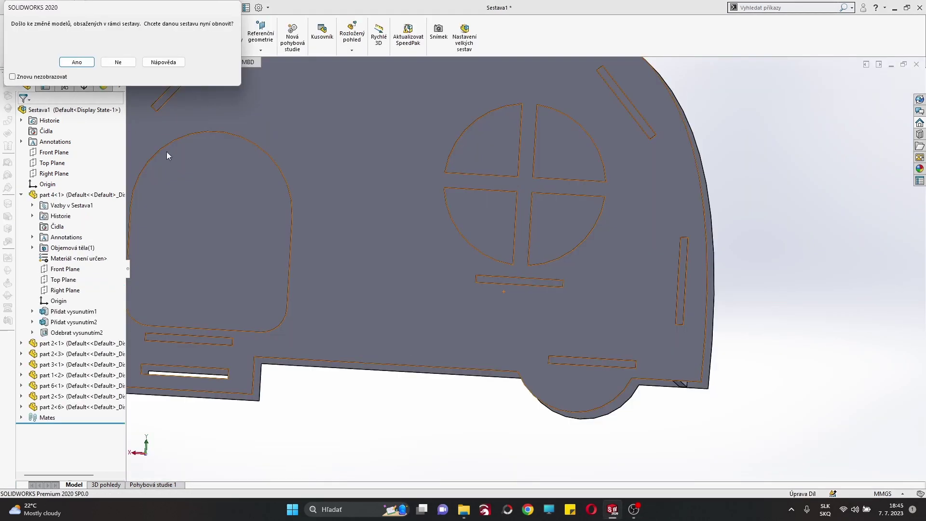
# Step: Rebuild Sestava1 and place part 7, rotated flat, below the round window slot
pyautogui.click(70, 61)
pyautogui.moveTo(727, 265); pyautogui.dragTo(589, 268, button='middle')
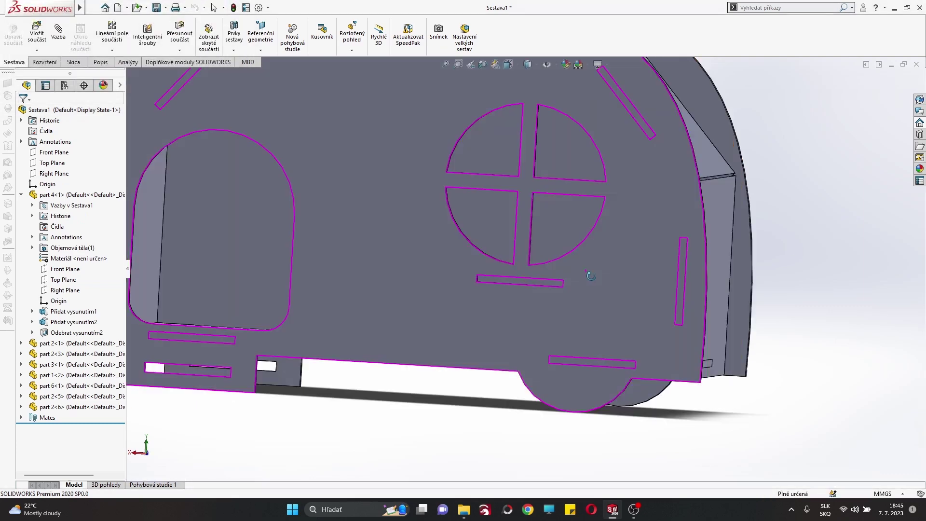
pyautogui.scroll(3, 522, 293)
pyautogui.scroll(2, 522, 292)
pyautogui.click(37, 34)
pyautogui.click(48, 258)
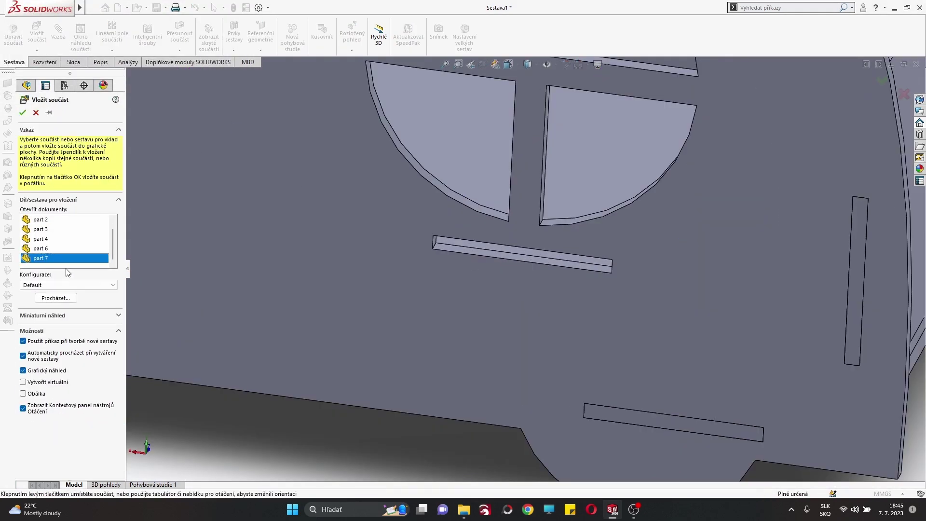
pyautogui.click(234, 449)
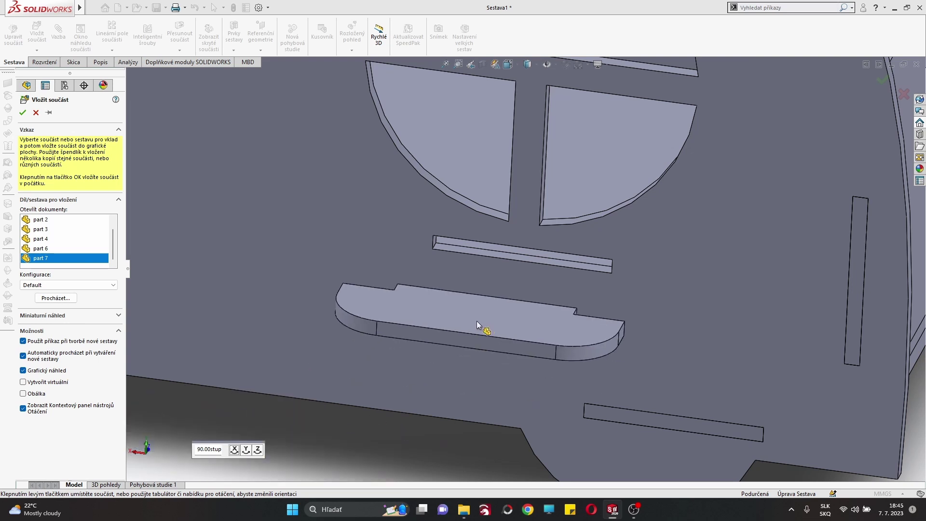
pyautogui.click(477, 325)
# Step: Mate a part 7 face coincident with the slot face and check it in section view
pyautogui.click(58, 30)
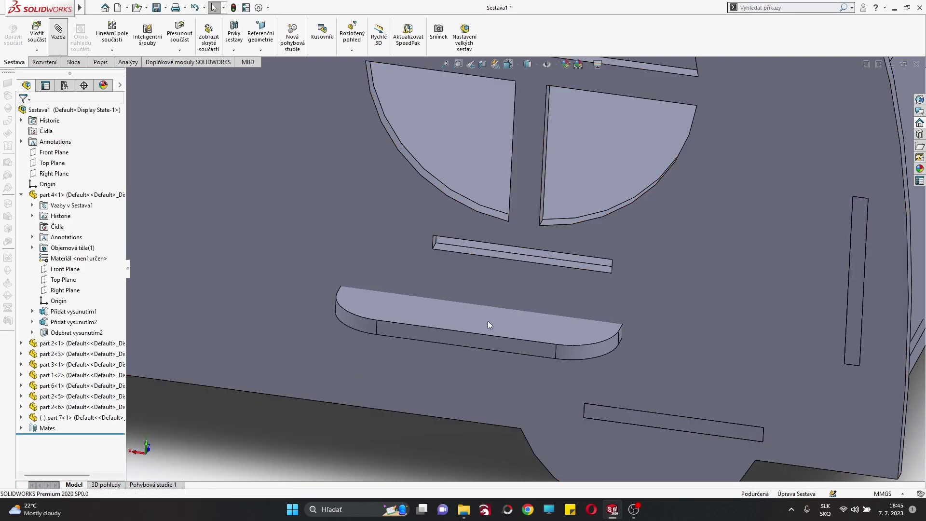
pyautogui.click(487, 325)
pyautogui.moveTo(488, 324); pyautogui.dragTo(493, 272, button='middle')
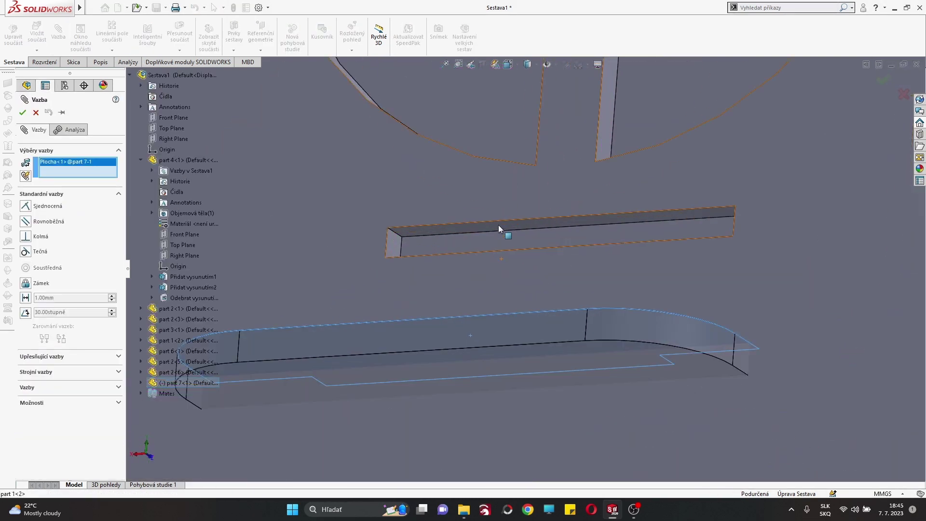
pyautogui.click(499, 233)
pyautogui.click(22, 112)
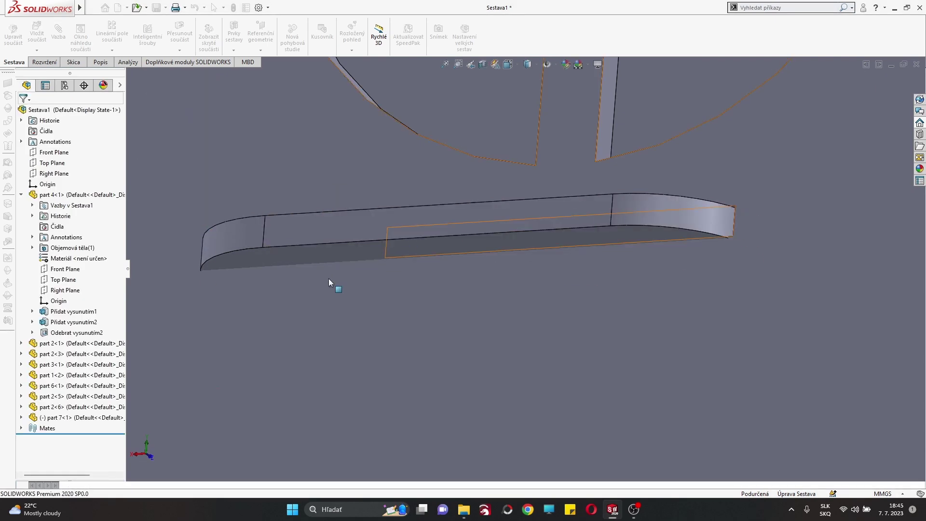
pyautogui.scroll(-5, 347, 285)
pyautogui.moveTo(462, 310); pyautogui.dragTo(454, 304, button='middle')
pyautogui.scroll(10, 392, 264)
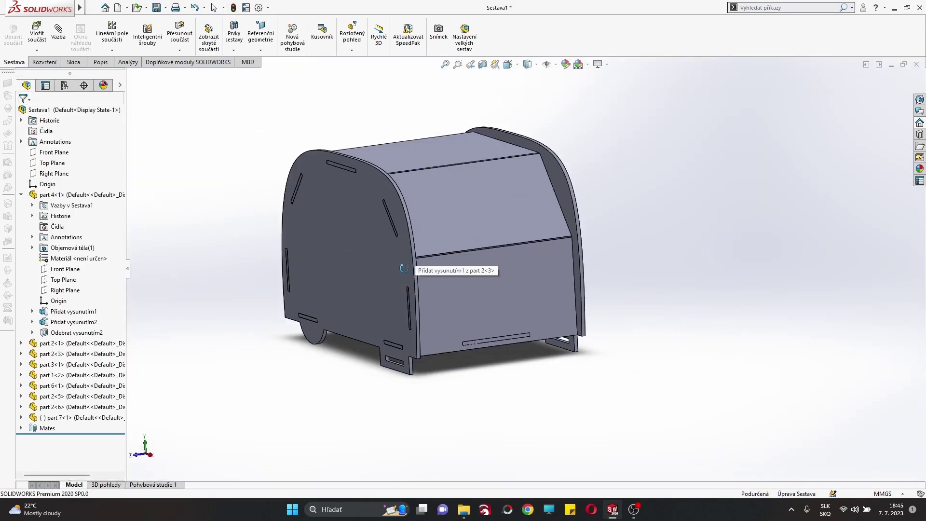
pyautogui.scroll(-5, 427, 264)
pyautogui.scroll(-2, 481, 284)
pyautogui.scroll(8, 459, 126)
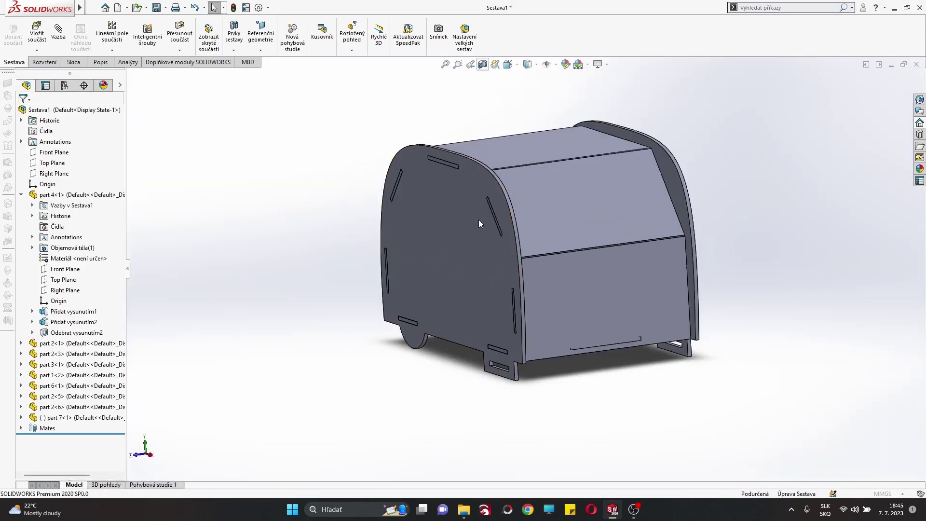
pyautogui.moveTo(455, 265); pyautogui.dragTo(522, 244)
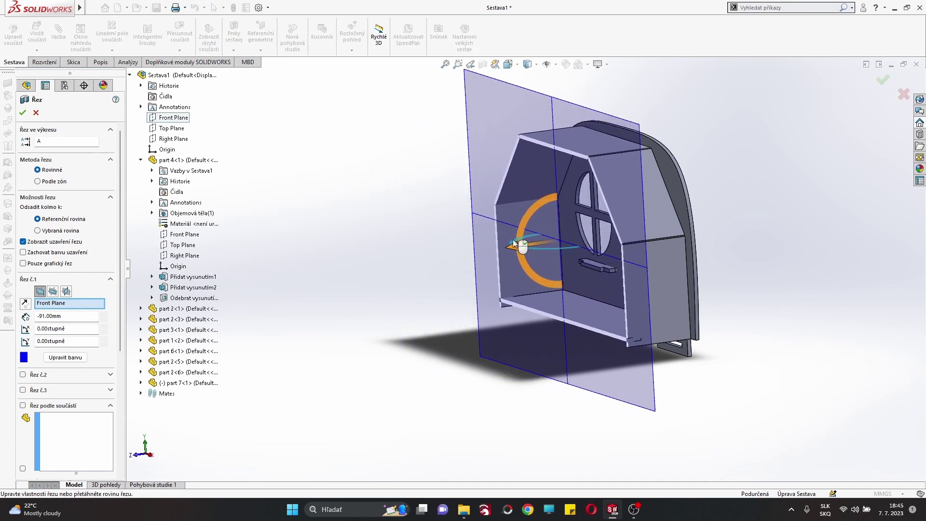
pyautogui.press('Escape')
# Step: Seat the connector bar in the slot and align its end face with the slot end
pyautogui.scroll(-10, 627, 266)
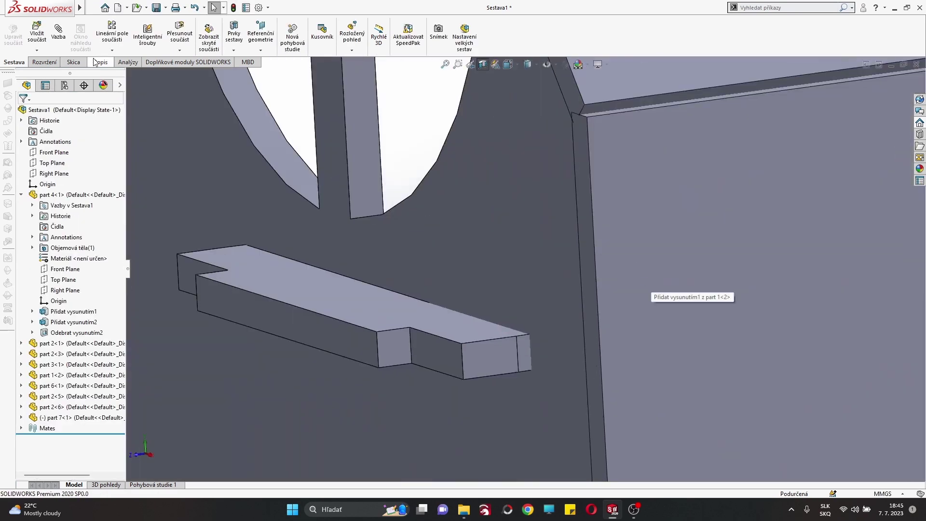
pyautogui.click(336, 337)
pyautogui.click(478, 243)
pyautogui.press('Return')
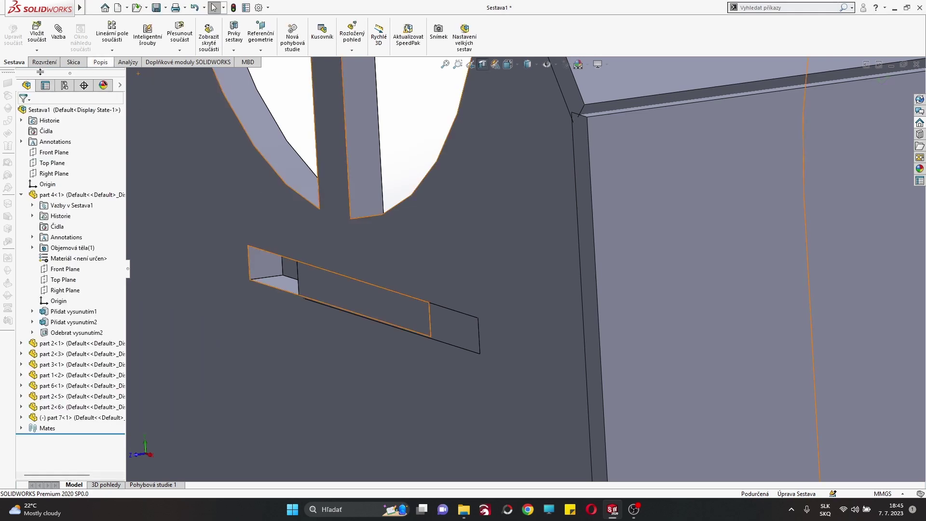
pyautogui.click(256, 264)
pyautogui.click(272, 284)
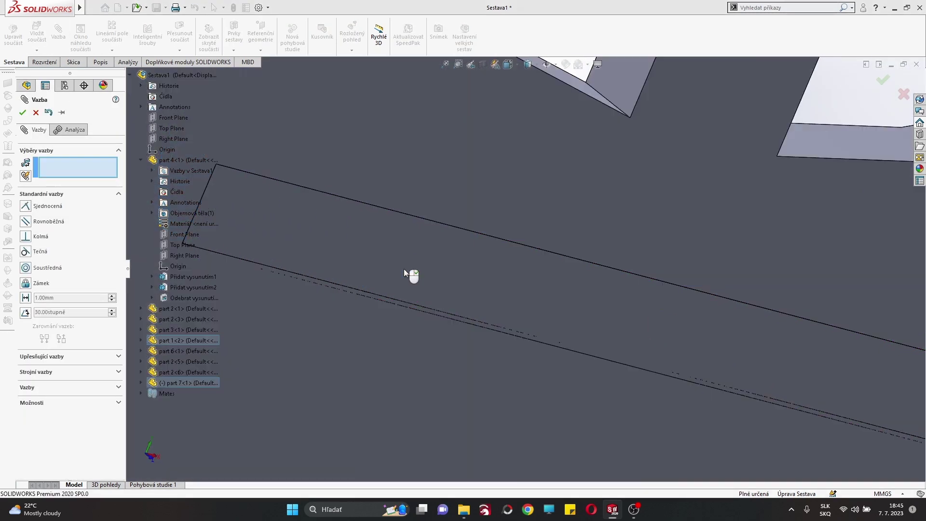
pyautogui.press('Return')
pyautogui.press('Return')
pyautogui.moveTo(546, 341); pyautogui.dragTo(491, 247, button='middle')
pyautogui.scroll(10, 491, 247)
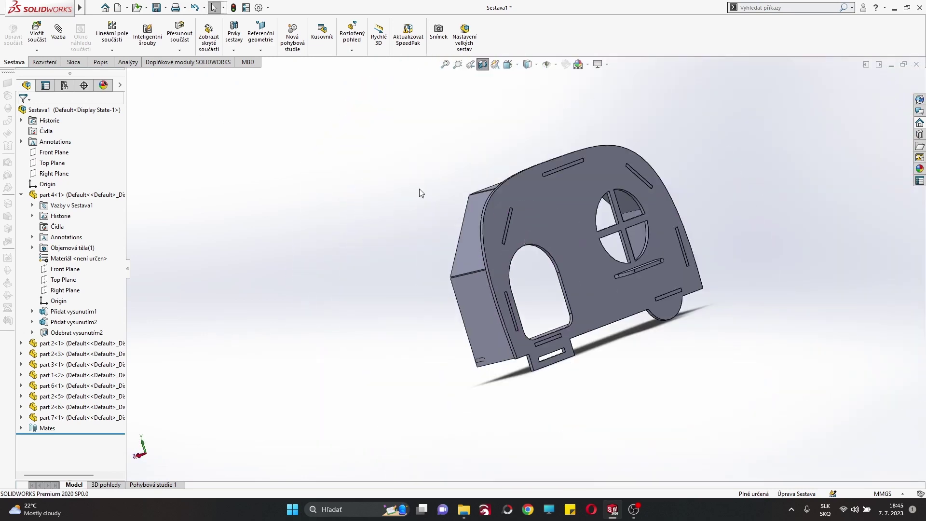
pyautogui.moveTo(532, 126); pyautogui.dragTo(401, 347, button='middle')
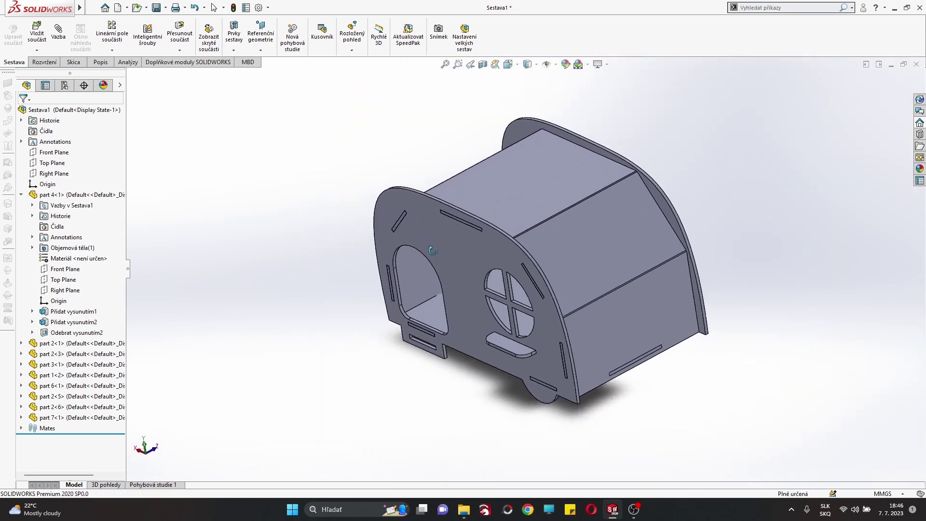
# Step: Insert a second part 7, rotated 90°, into the slot under the door
pyautogui.scroll(-5, 401, 347)
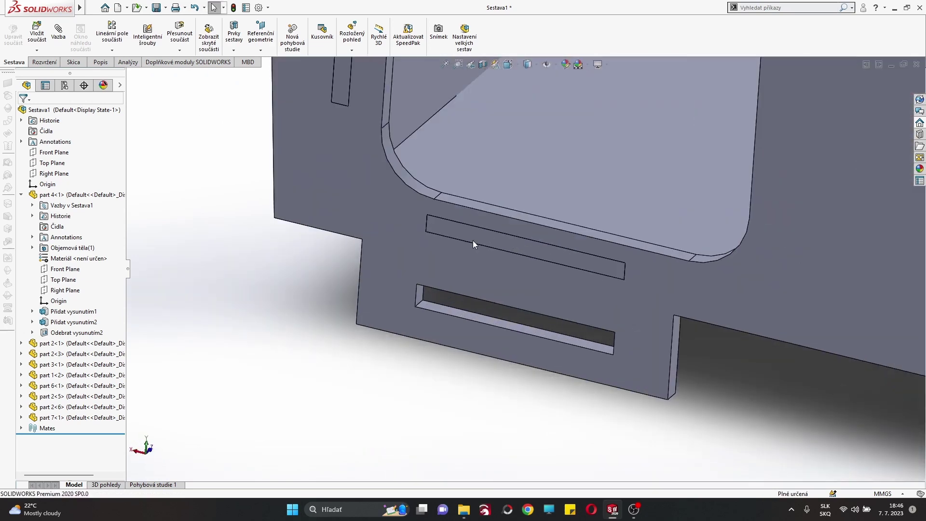
pyautogui.click(44, 39)
pyautogui.click(41, 258)
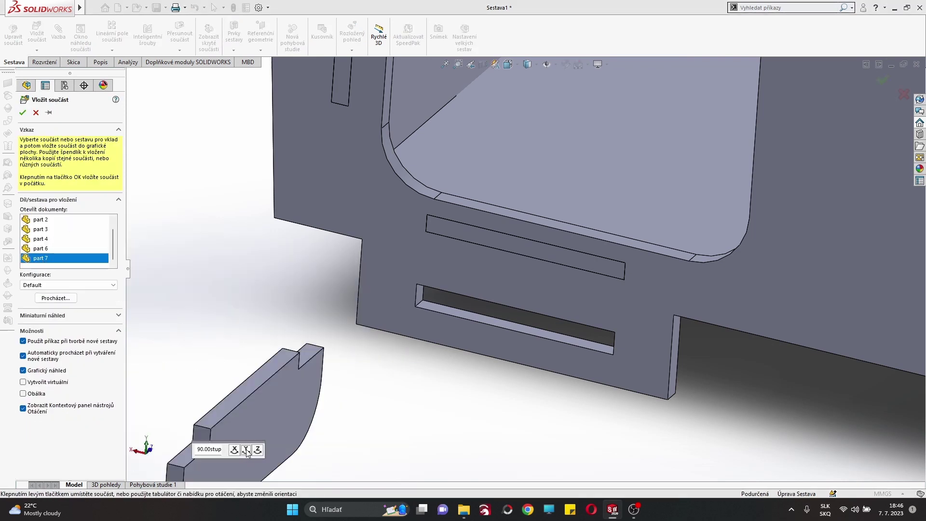
pyautogui.click(246, 451)
pyautogui.click(499, 340)
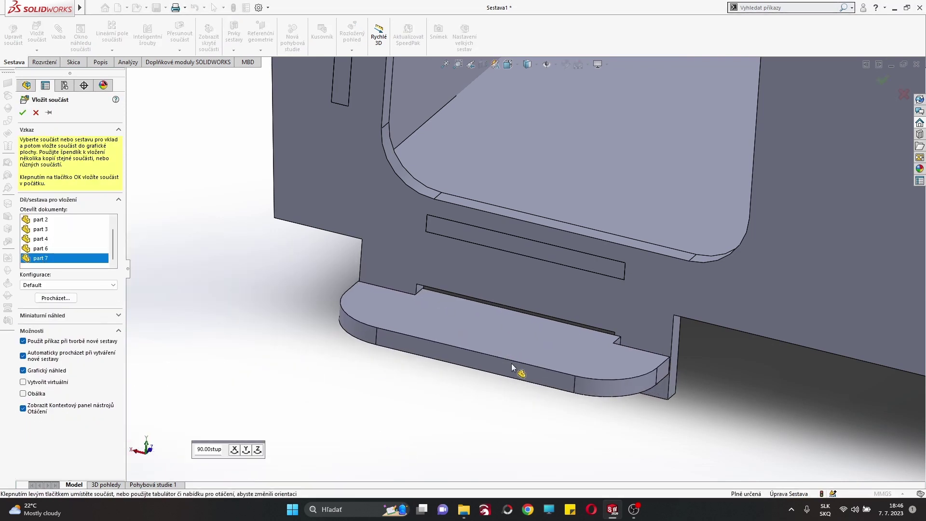
pyautogui.scroll(-3, 501, 323)
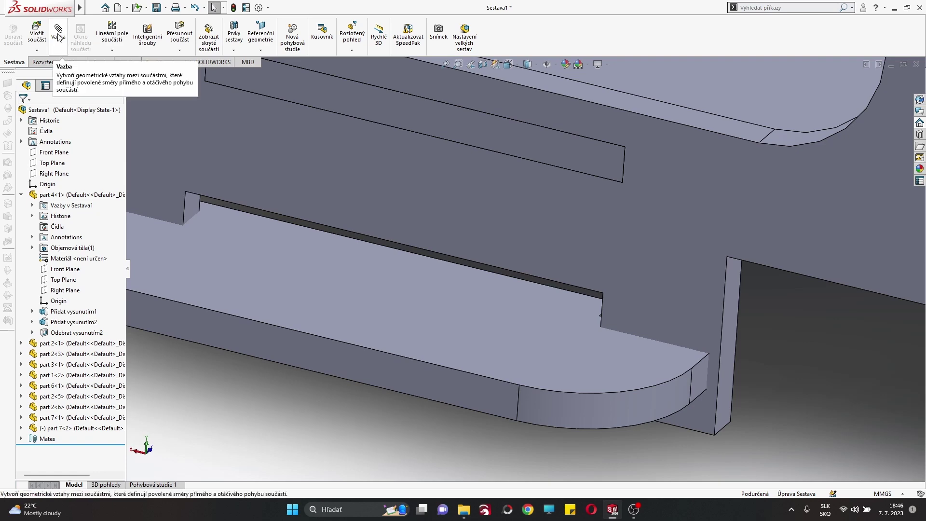
# Step: Mate the new connector's face coincident with the lower slot face
pyautogui.click(698, 340)
pyautogui.moveTo(698, 340); pyautogui.dragTo(725, 334, button='middle')
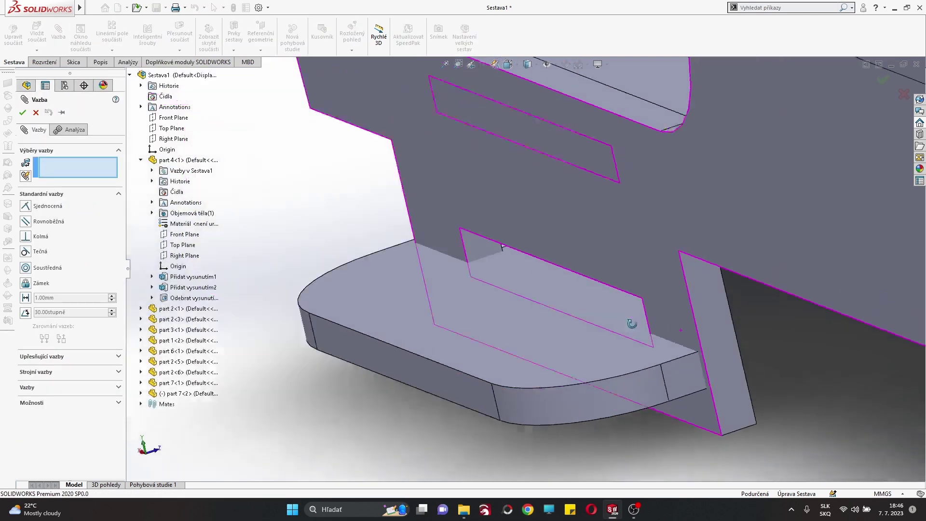
pyautogui.click(725, 335)
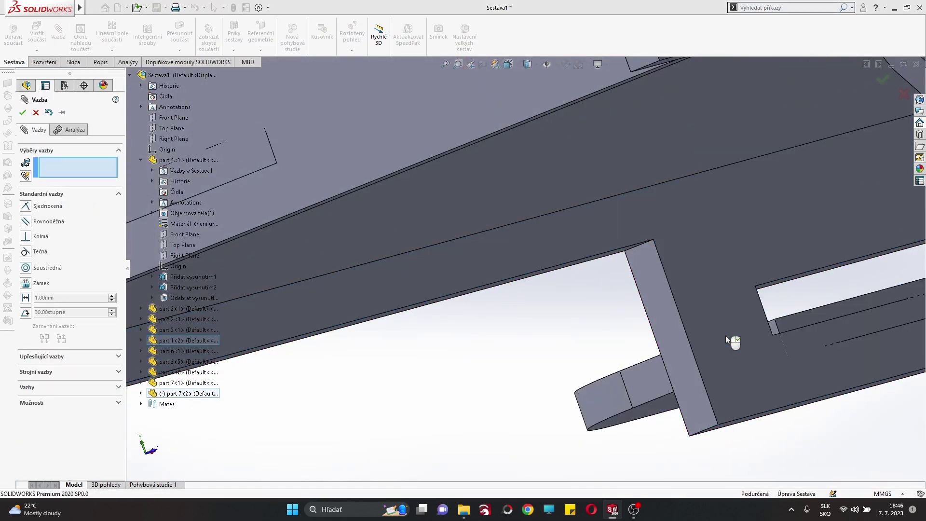
pyautogui.press('Return')
pyautogui.scroll(-3, 749, 345)
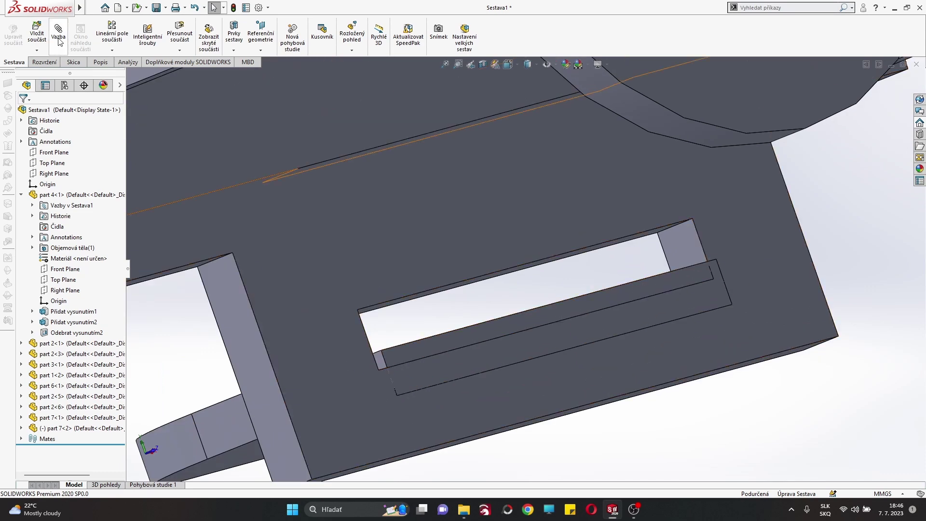
pyautogui.click(380, 361)
pyautogui.scroll(-3, 380, 361)
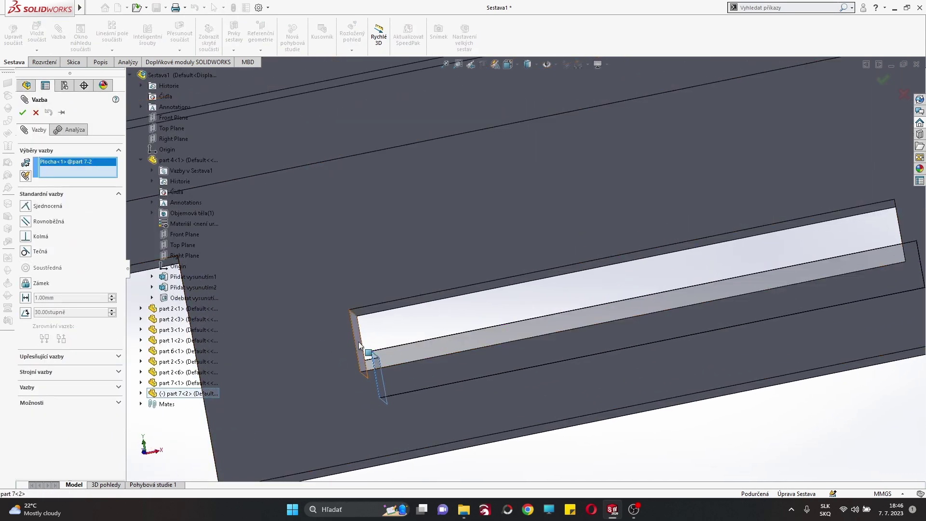
pyautogui.click(359, 346)
pyautogui.press('Escape')
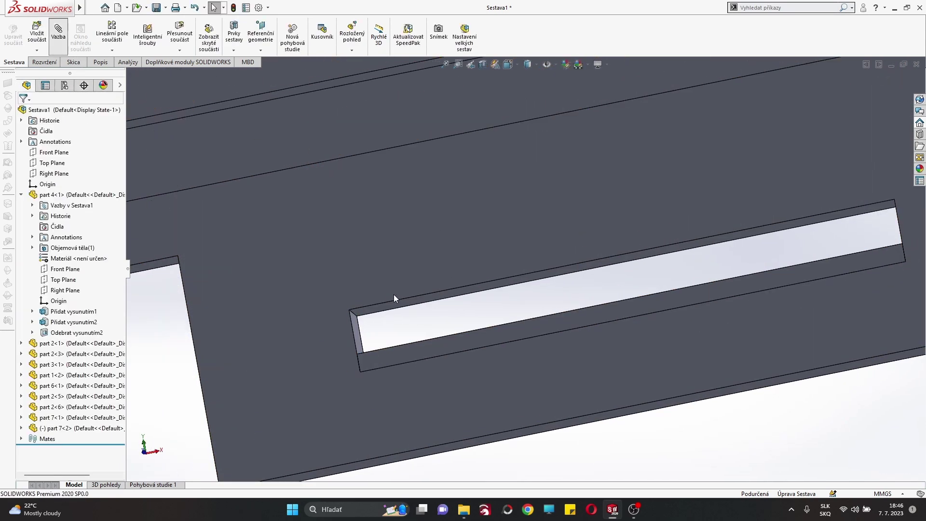
# Step: Mate the connector tab's face to the side panel slot, fully defining part 7<2>
pyautogui.press('m')
pyautogui.click(385, 317)
pyautogui.moveTo(385, 317)
pyautogui.mouseDown(button='middle')
pyautogui.moveTo(432, 330)
pyautogui.moveTo(477, 374)
pyautogui.moveTo(498, 293)
pyautogui.mouseUp(button='middle')
pyautogui.scroll(3, 498, 292)
pyautogui.scroll(-5, 498, 292)
pyautogui.scroll(-2, 497, 292)
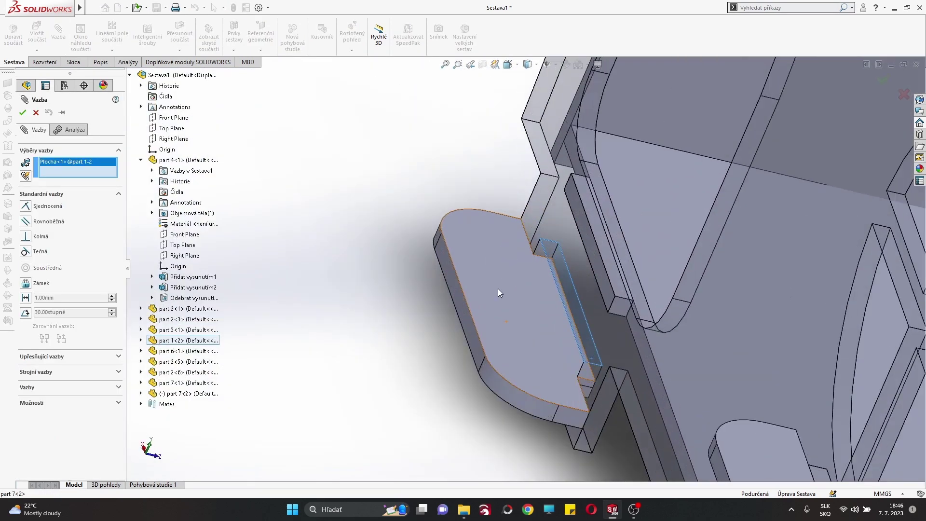
pyautogui.click(498, 290)
pyautogui.click(393, 303)
pyautogui.press('Escape')
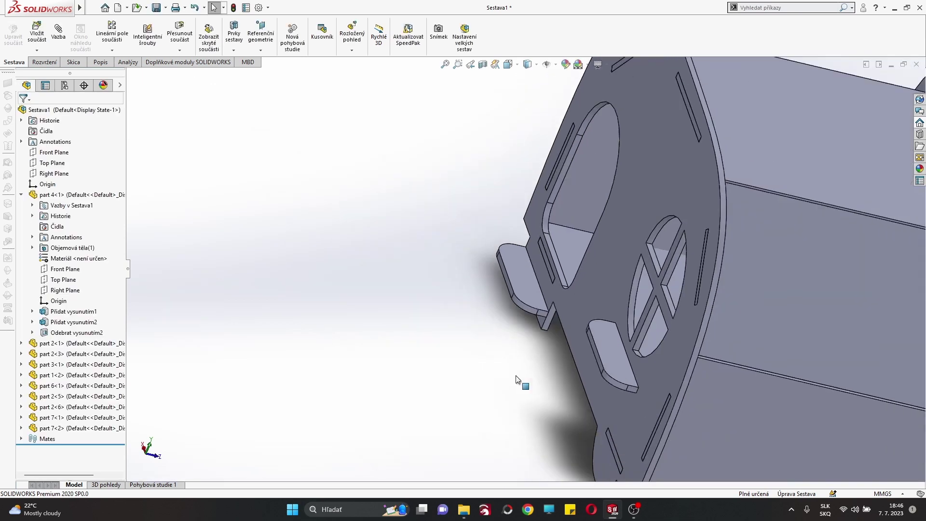
pyautogui.scroll(5, 516, 378)
pyautogui.moveTo(519, 309)
pyautogui.mouseDown(button='middle')
pyautogui.moveTo(665, 362)
pyautogui.moveTo(717, 407)
pyautogui.moveTo(623, 356)
pyautogui.mouseUp(button='middle')
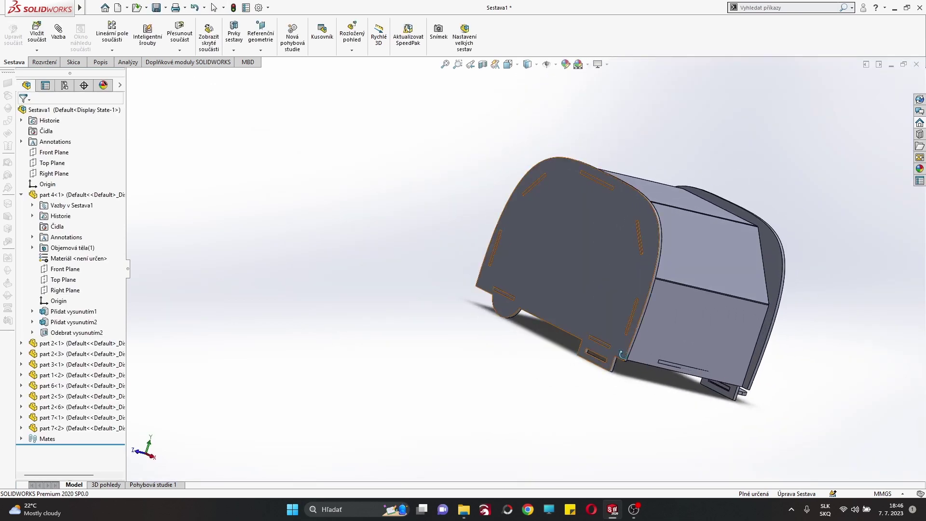
pyautogui.scroll(-5, 623, 355)
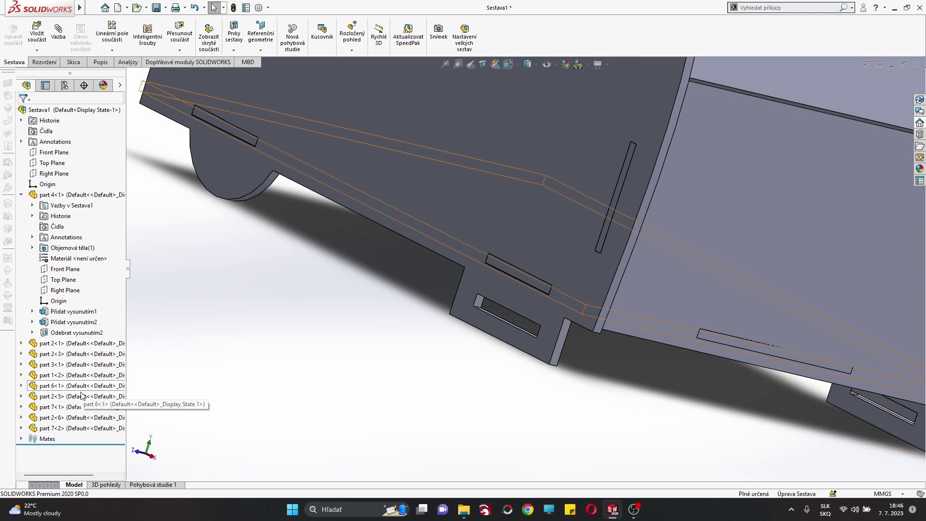
pyautogui.click(53, 375)
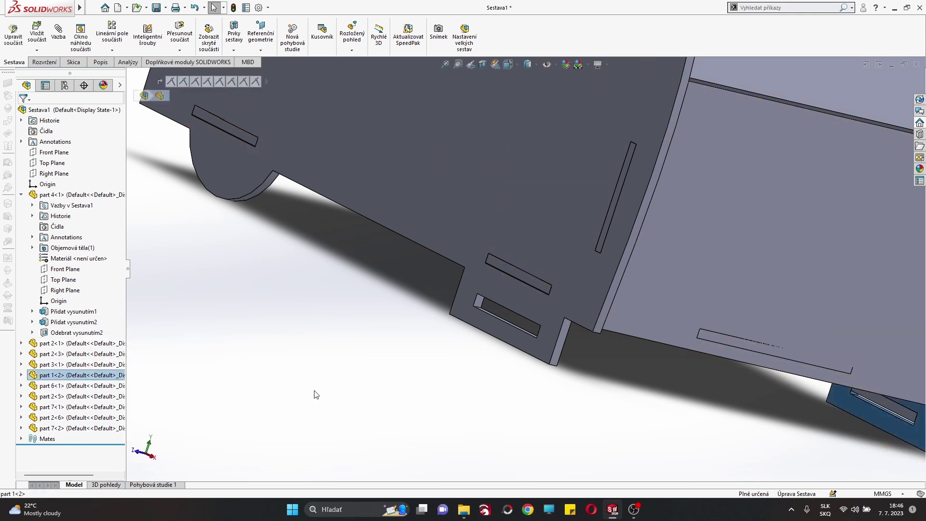
pyautogui.click(53, 353)
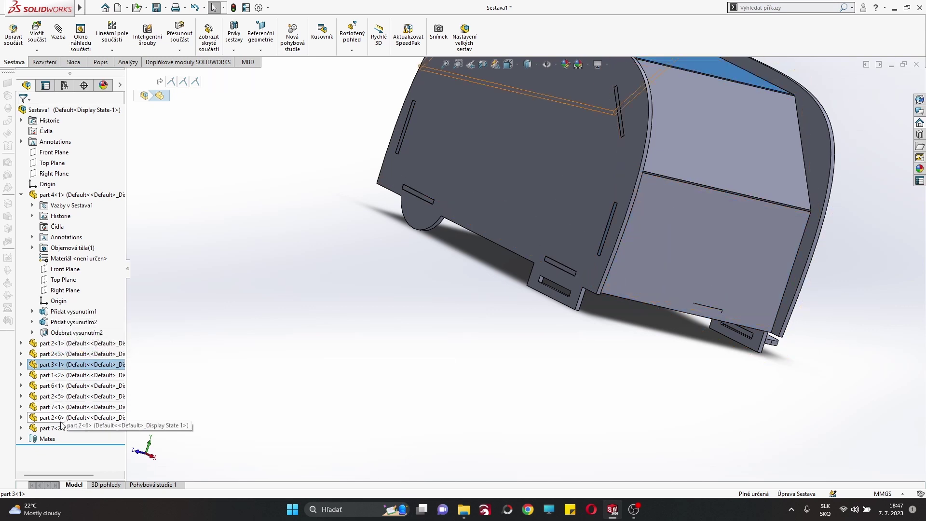
pyautogui.click(72, 376)
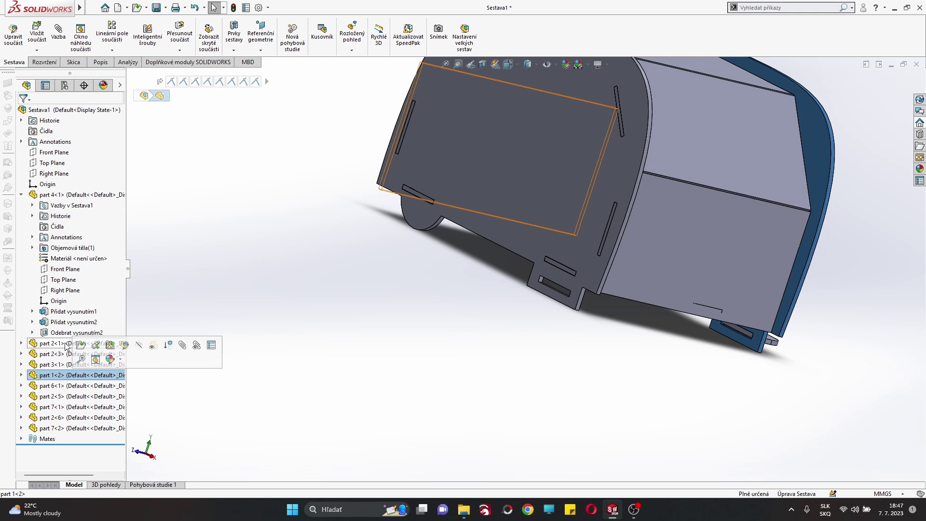
pyautogui.click(502, 200)
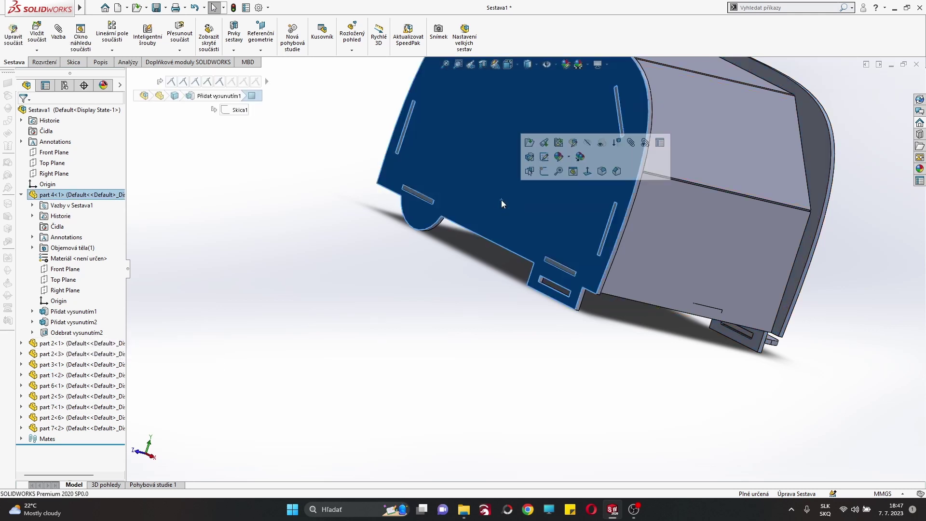
pyautogui.click(21, 194)
pyautogui.click(403, 282)
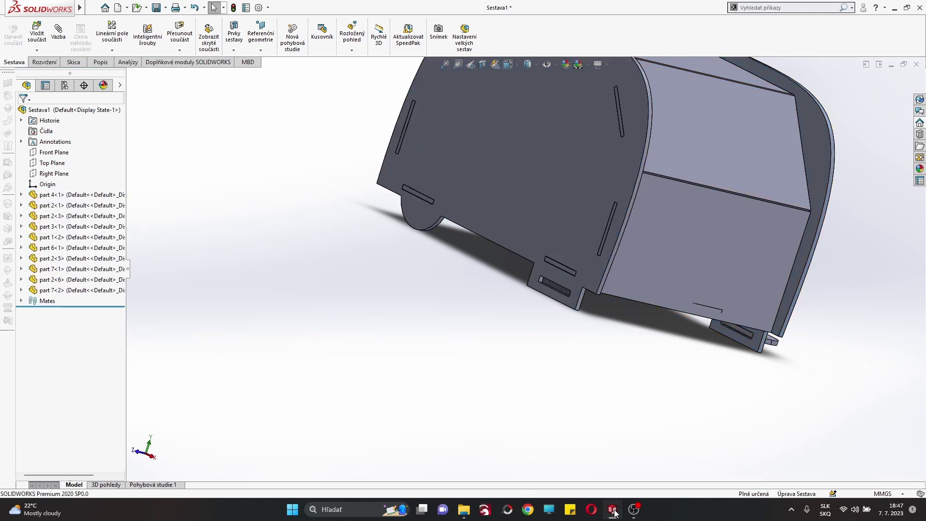
# Step: Open part 4's tab-and-wheel sketch Skica2 for editing
pyautogui.click(247, 462)
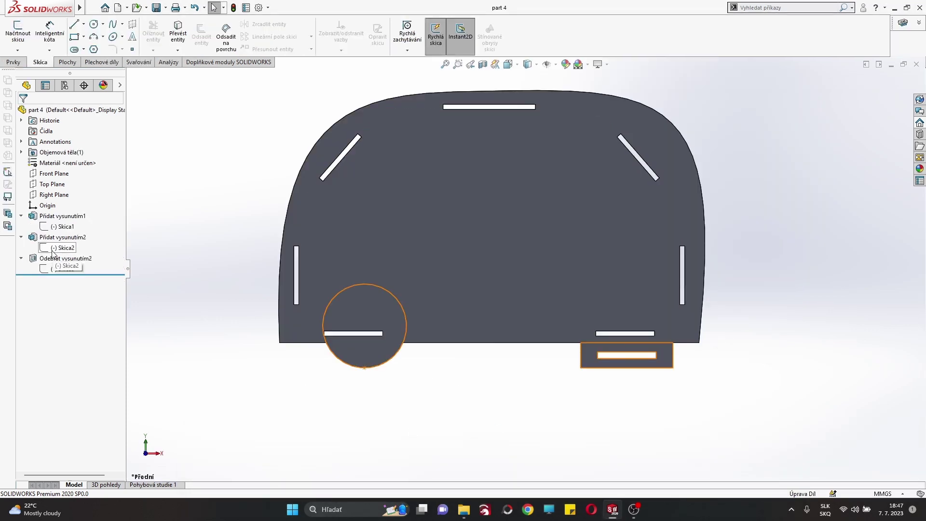
pyautogui.click(60, 222)
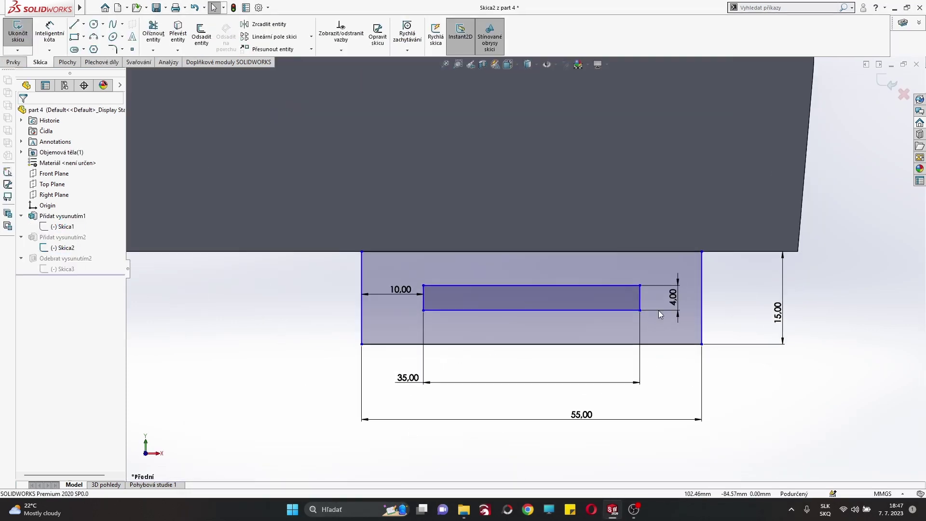
pyautogui.click(518, 305)
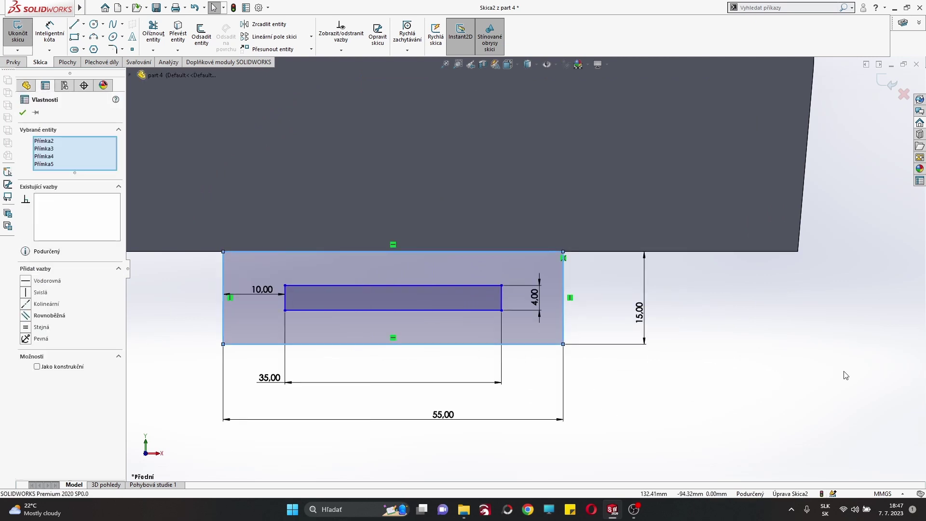
pyautogui.click(709, 374)
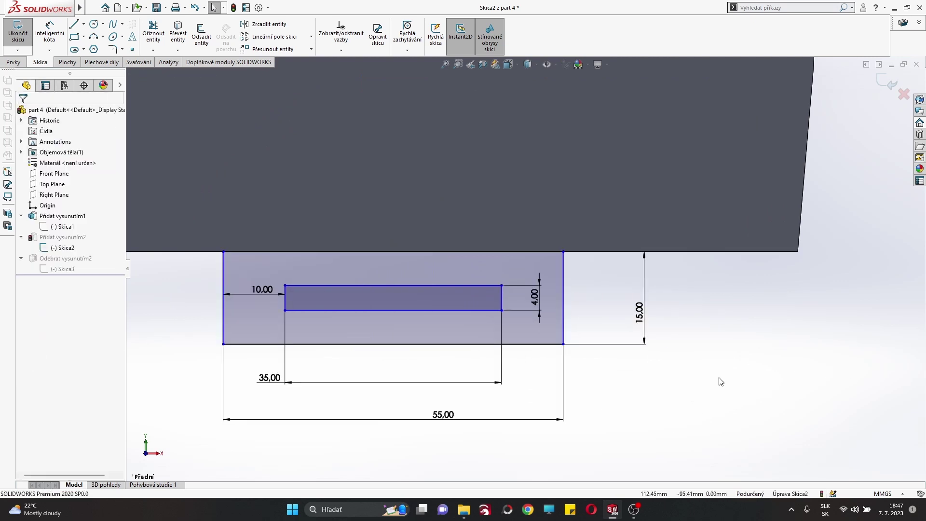
pyautogui.scroll(5, 720, 381)
pyautogui.scroll(-3, 580, 364)
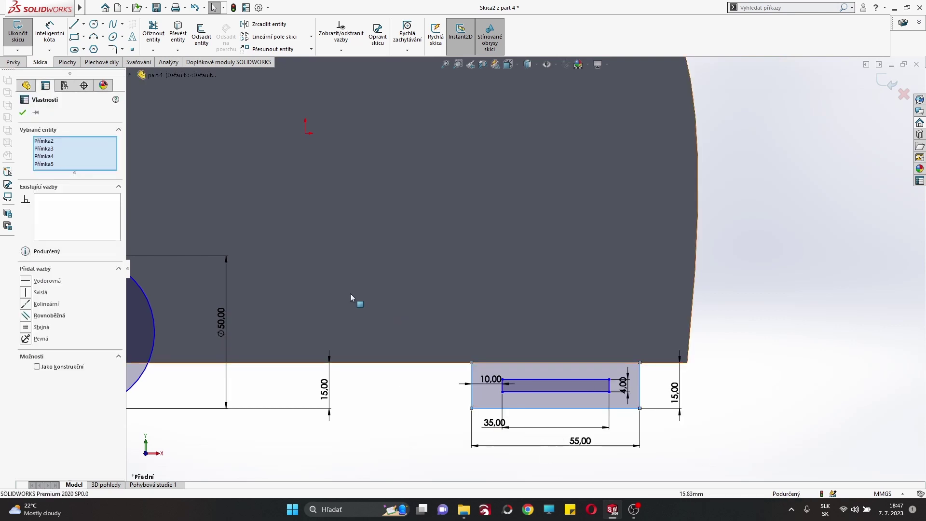
# Step: Delete the bottom tab's slot rectangle lines and the leftover 10.00 dimension
pyautogui.click(559, 392)
pyautogui.press('Delete')
pyautogui.click(542, 380)
pyautogui.press('Delete')
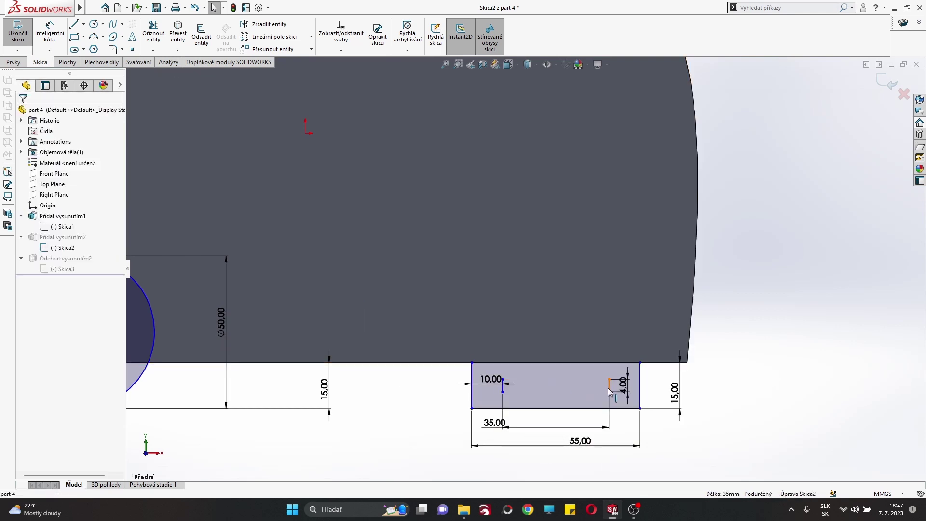
pyautogui.click(608, 385)
pyautogui.press('Delete')
pyautogui.press('Return')
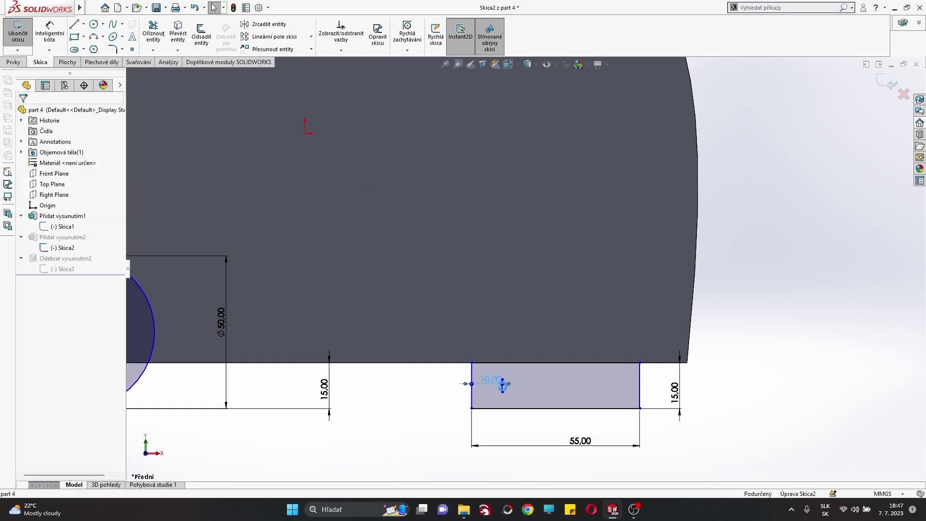
pyautogui.press('Delete')
# Step: Rebuild and save part 4, recheck its tab-and-wheel sketch, and return to the assembly
pyautogui.click(173, 20)
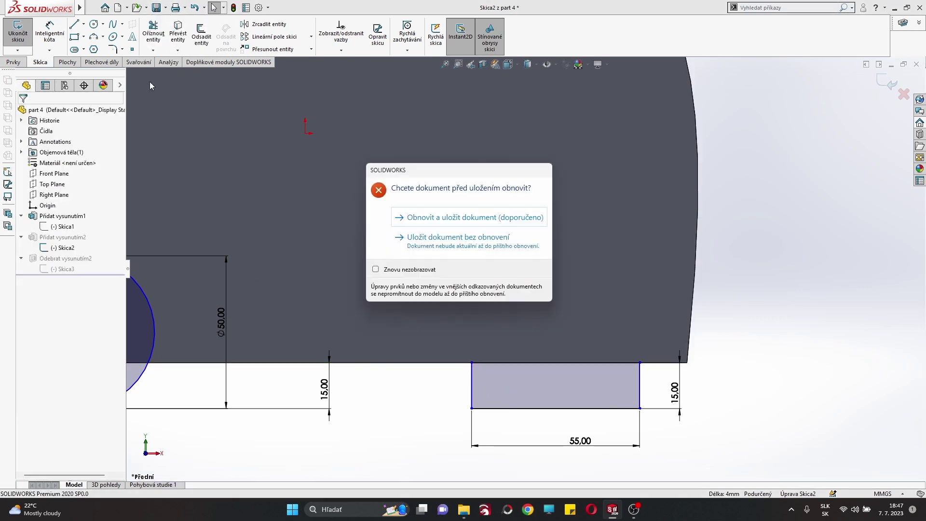
pyautogui.click(425, 217)
pyautogui.press('f')
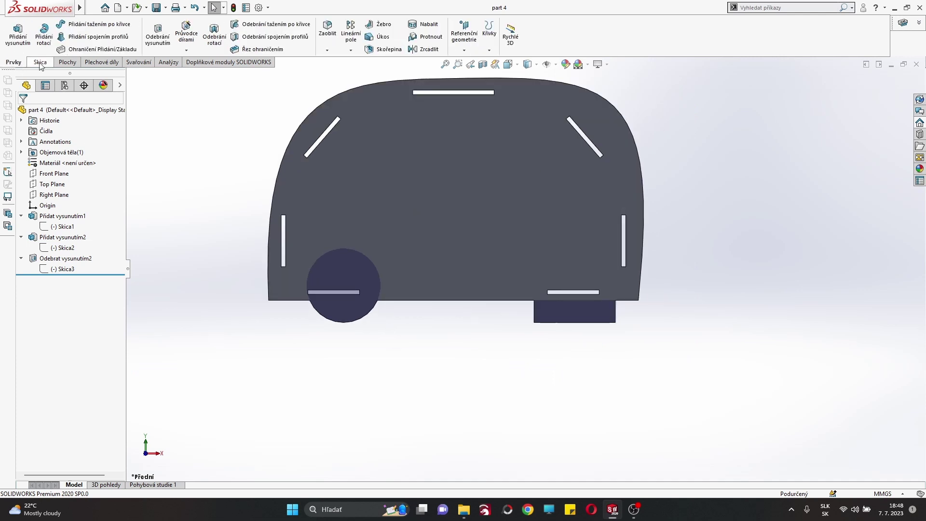
pyautogui.moveTo(459, 231); pyautogui.dragTo(404, 221, button='middle')
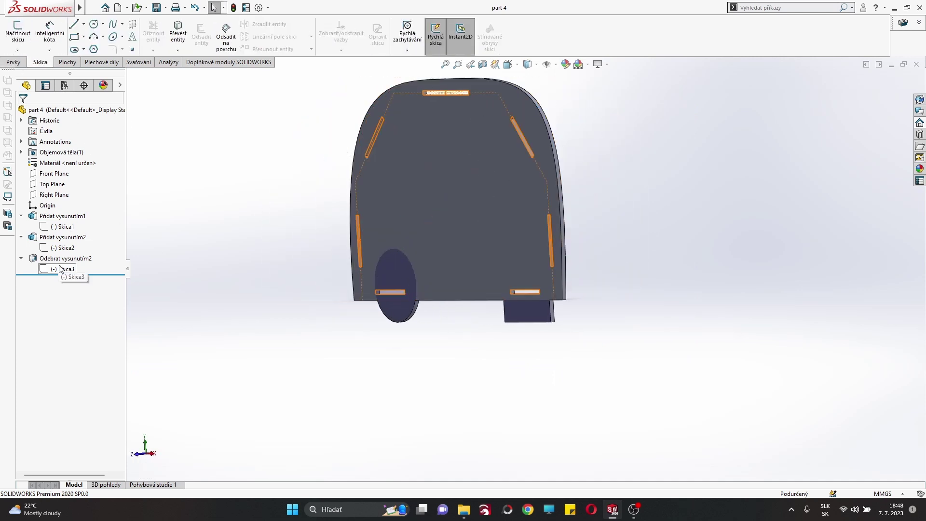
pyautogui.click(35, 259)
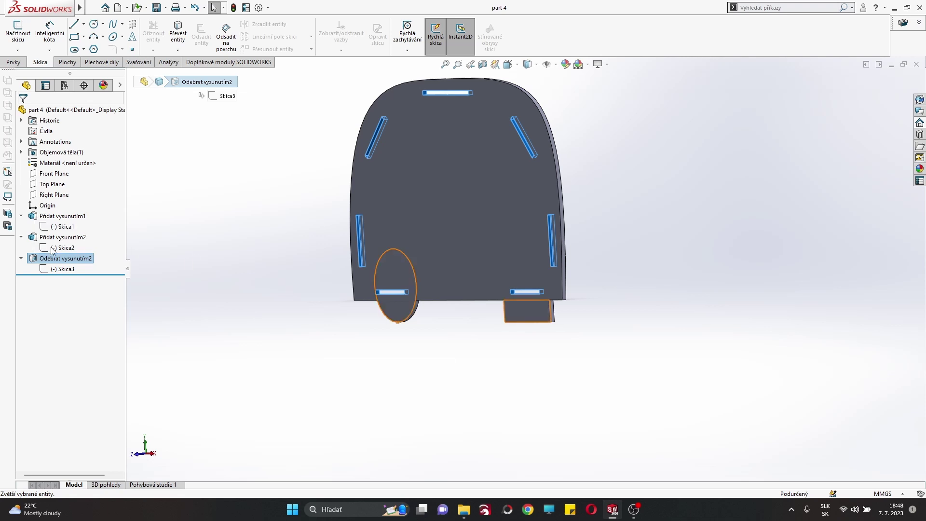
pyautogui.click(53, 248)
pyautogui.click(63, 215)
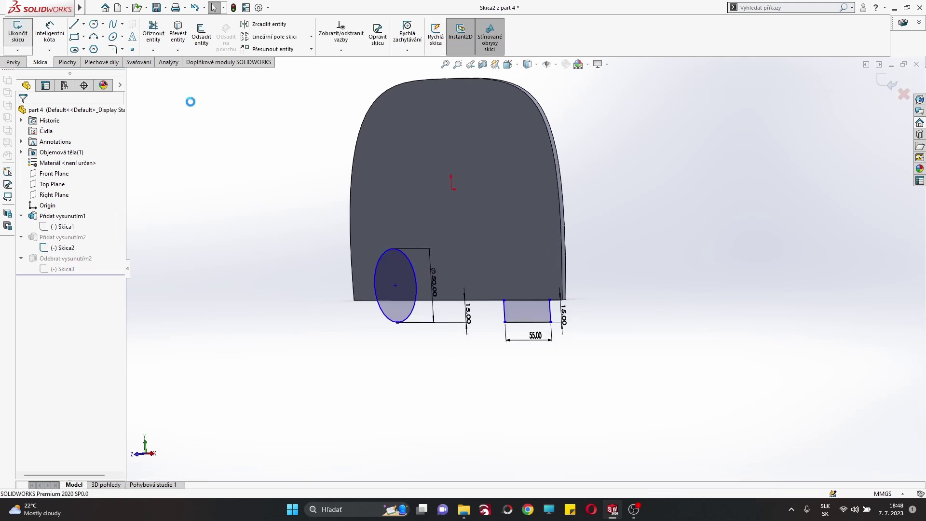
pyautogui.click(165, 7)
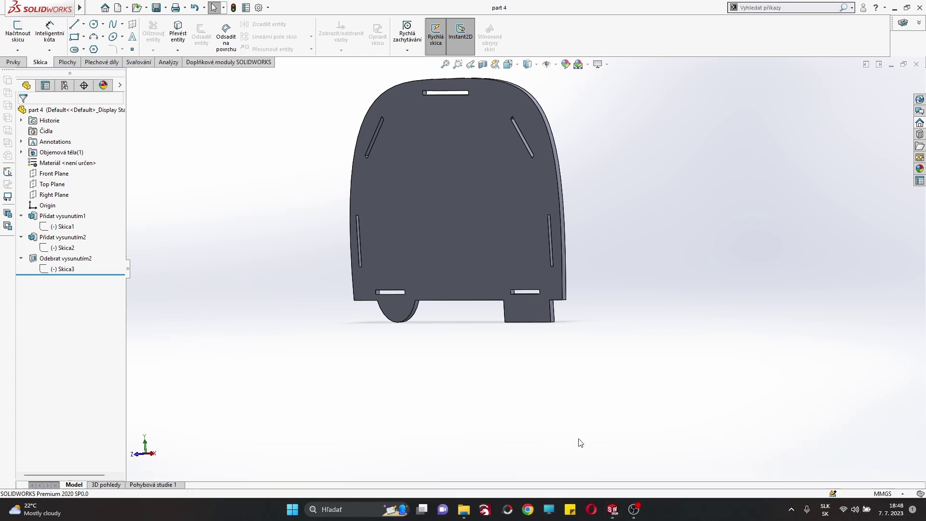
pyautogui.hotkey('ctrl', 'Tab')
# Step: Rebuild Sestava1, review the window-and-door side, and start a new document
pyautogui.click(74, 63)
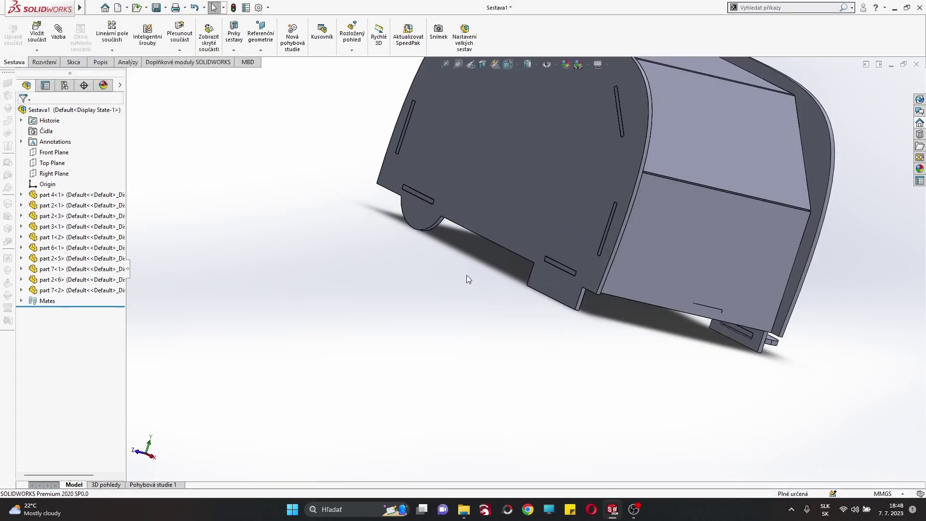
pyautogui.moveTo(467, 275); pyautogui.dragTo(546, 236, button='middle')
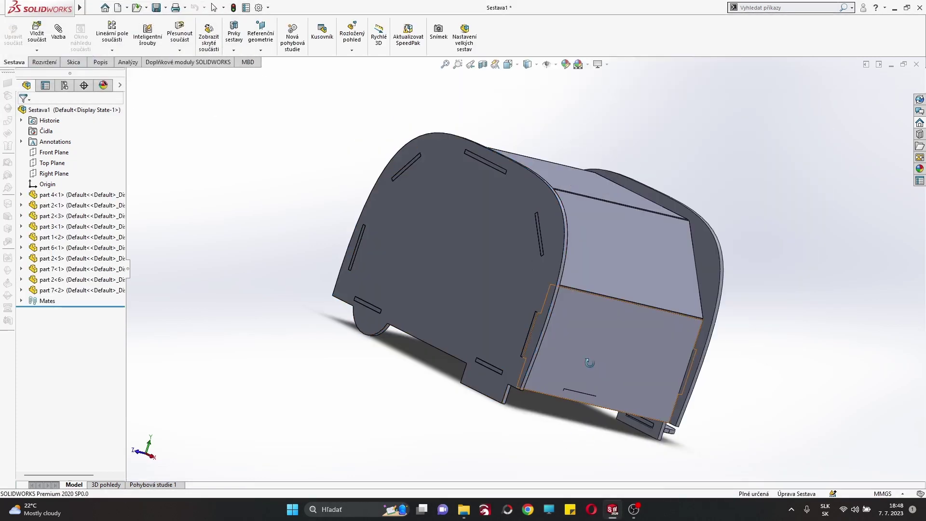
pyautogui.moveTo(589, 363)
pyautogui.mouseDown(button='middle')
pyautogui.moveTo(455, 382)
pyautogui.moveTo(563, 286)
pyautogui.mouseUp(button='middle')
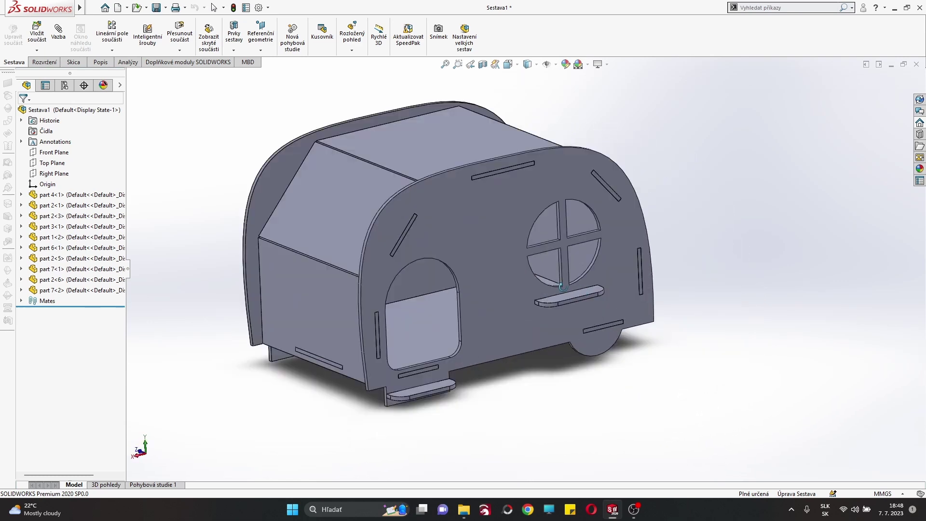
pyautogui.scroll(-3, 562, 286)
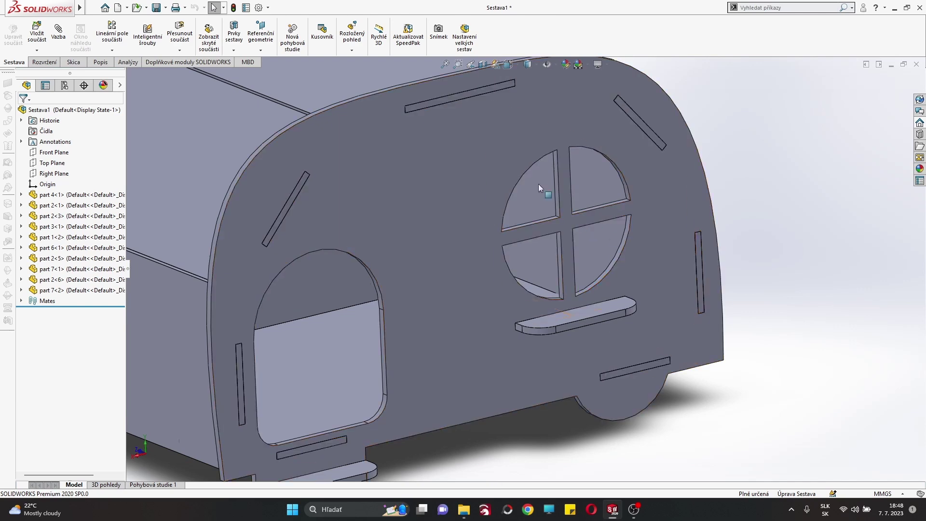
pyautogui.scroll(2, 542, 211)
pyautogui.scroll(3, 533, 231)
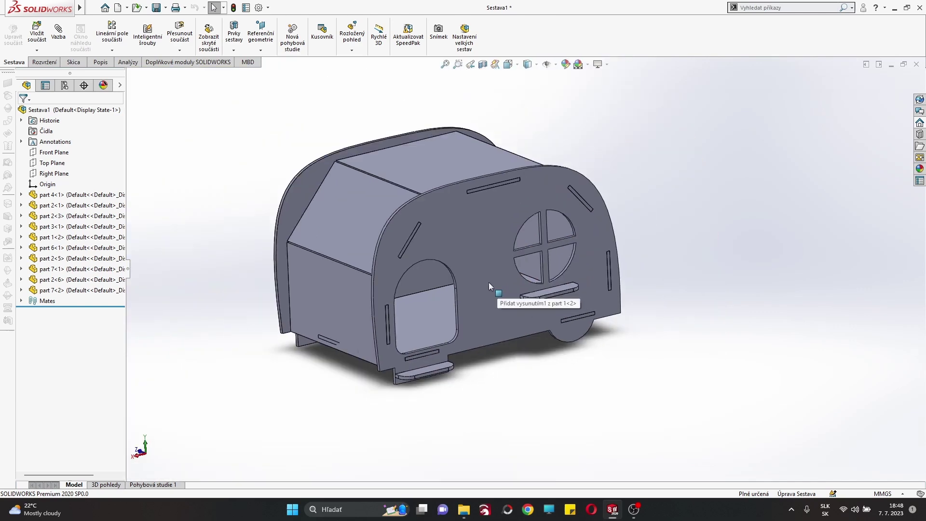
pyautogui.click(130, 22)
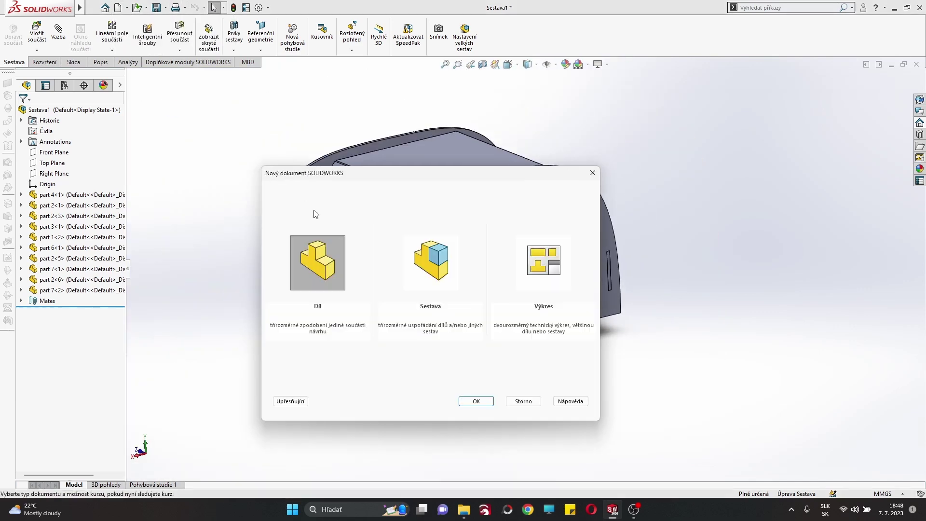
# Step: Create blank part Díl6, then return to Sestava1 and select a panel in the tree
pyautogui.click(461, 394)
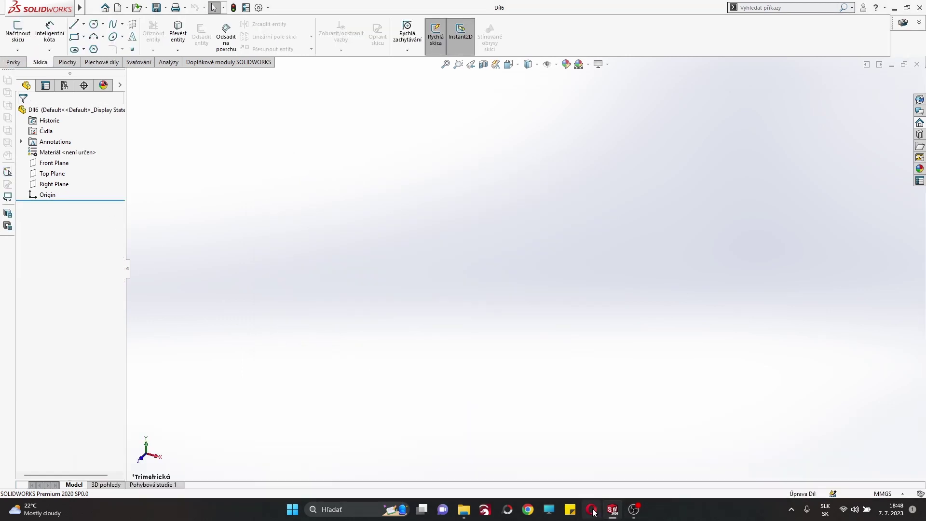
pyautogui.moveTo(611, 509)
pyautogui.click(477, 456)
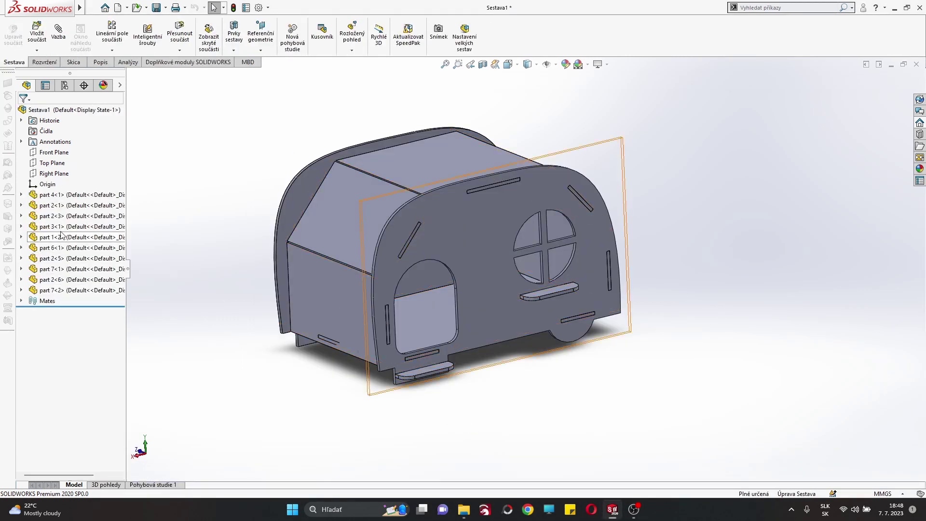
pyautogui.click(57, 247)
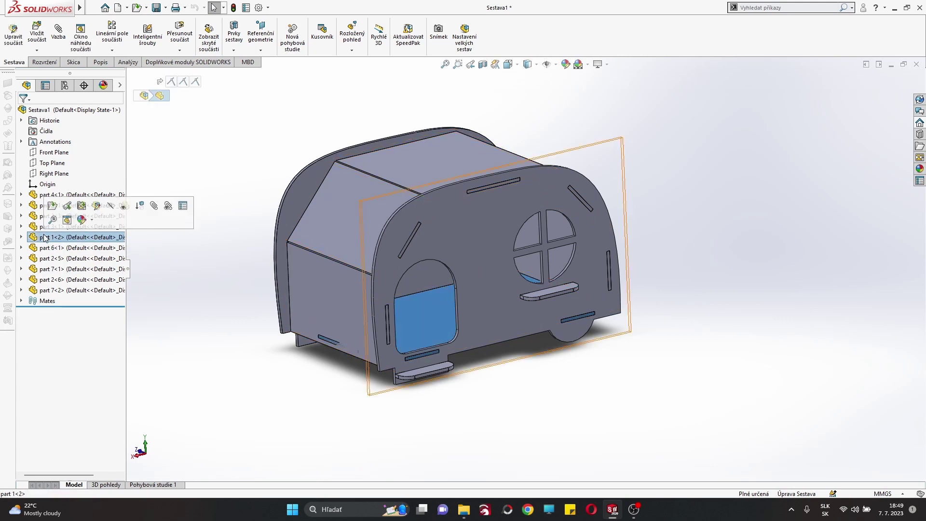
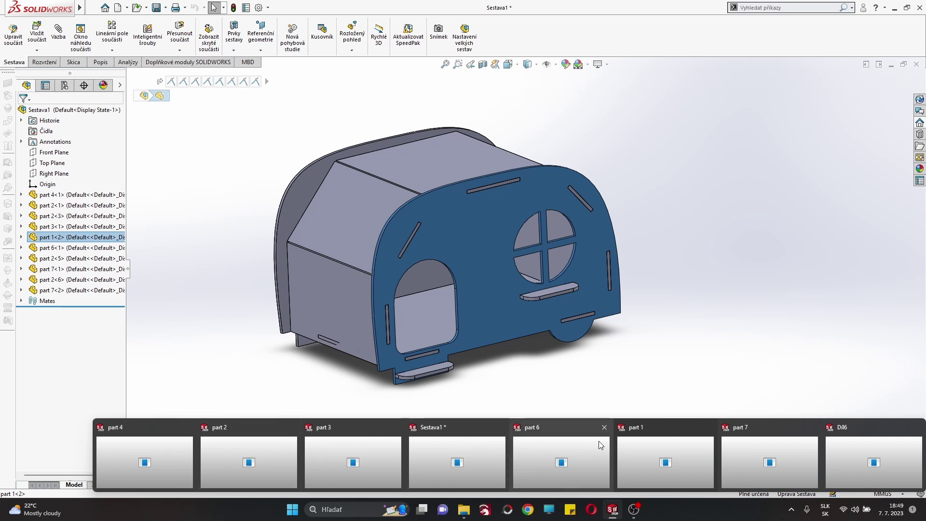
# Step: In part 1, edit the Odebrat vysunutím3 sketch (Skica4) and select all its window entities
pyautogui.click(620, 481)
pyautogui.scroll(5, 441, 345)
pyautogui.scroll(-3, 439, 240)
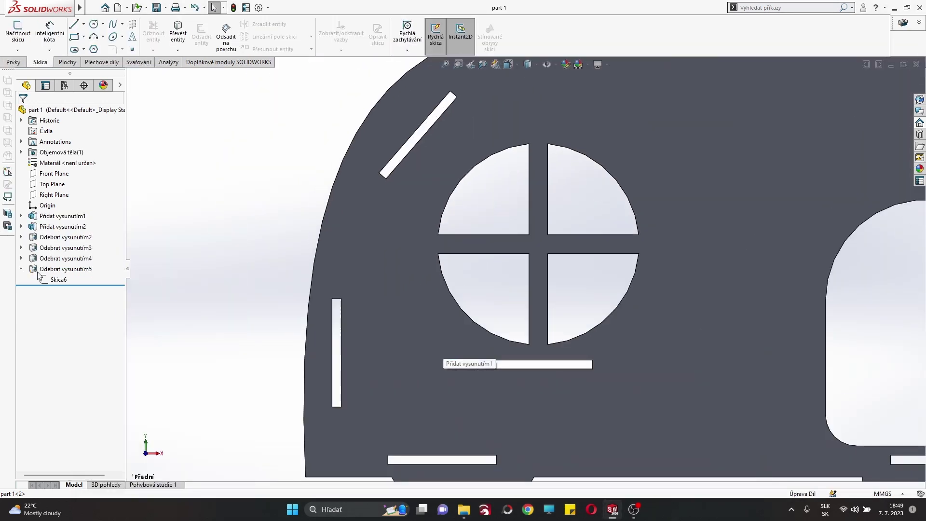
pyautogui.click(58, 249)
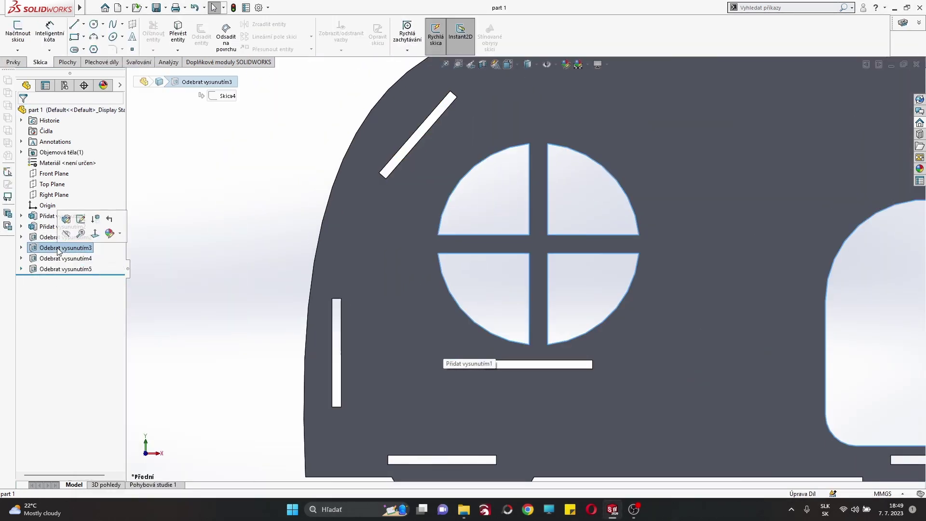
pyautogui.click(56, 229)
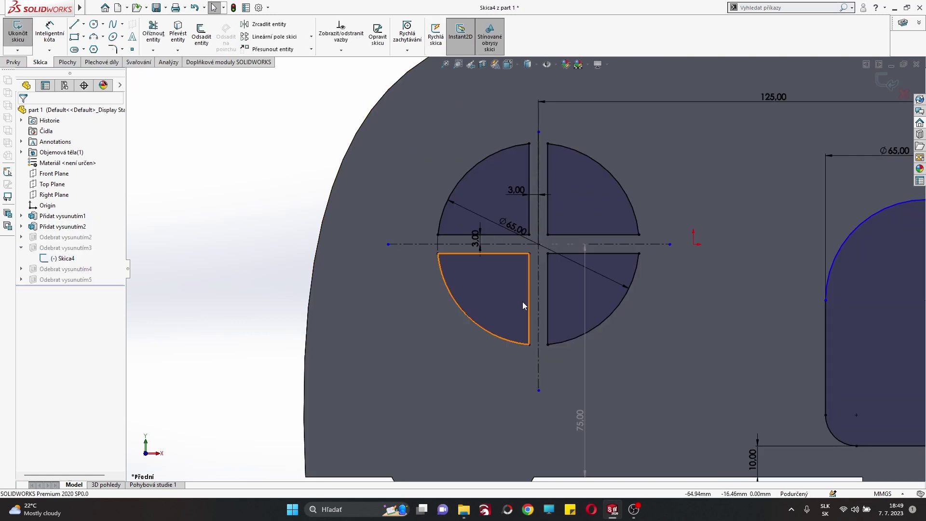
pyautogui.moveTo(715, 383); pyautogui.dragTo(413, 151)
pyautogui.moveTo(368, 116); pyautogui.dragTo(367, 116)
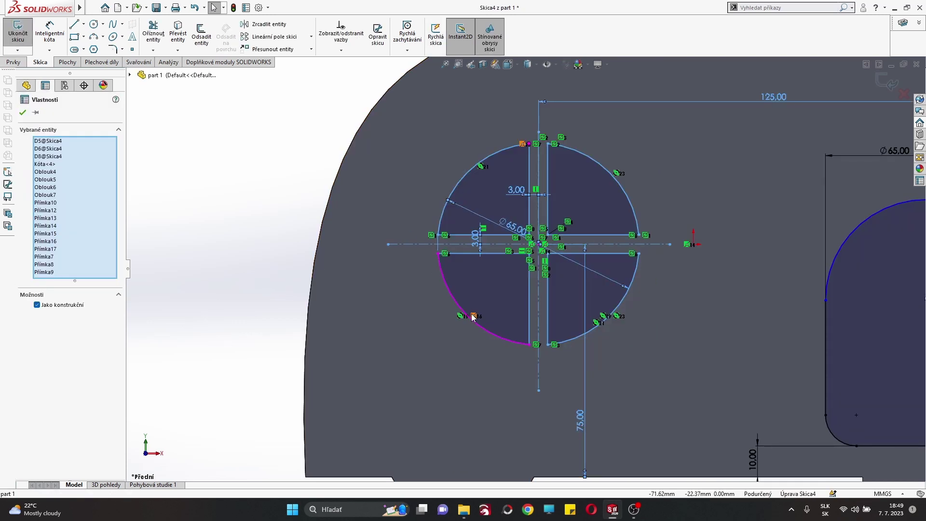
pyautogui.moveTo(612, 509)
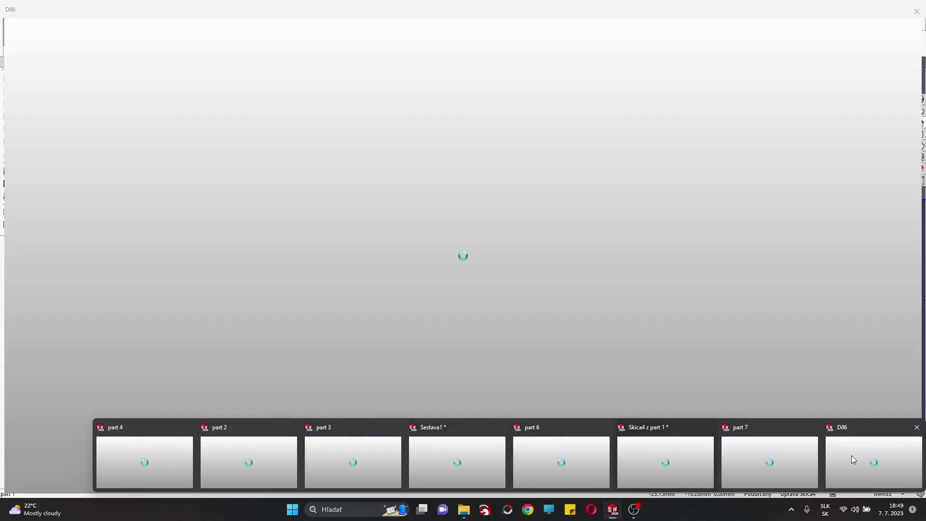
# Step: Paste the copied cross-bar window into a new Front Plane sketch in Díl6
pyautogui.click(851, 455)
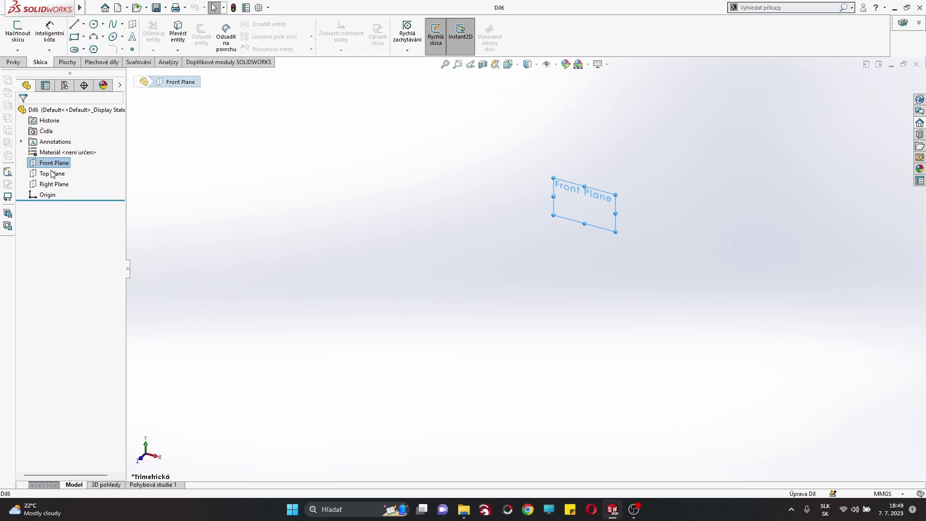
pyautogui.click(59, 146)
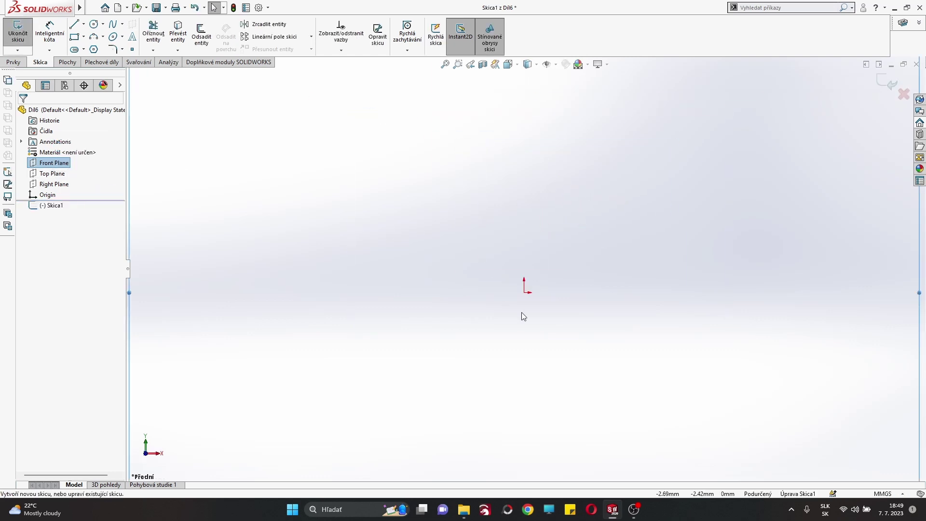
pyautogui.hotkey('ctrl', 'v')
pyautogui.scroll(3, 642, 337)
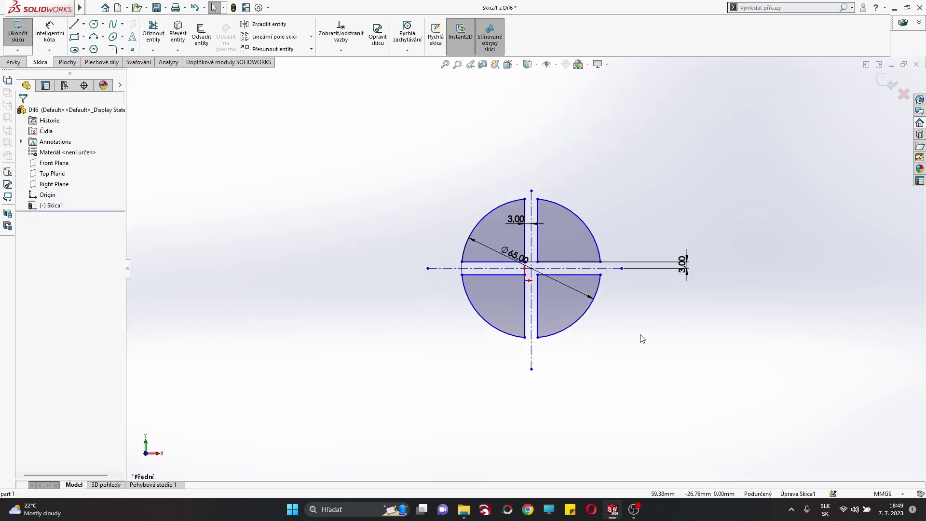
pyautogui.scroll(-3, 639, 327)
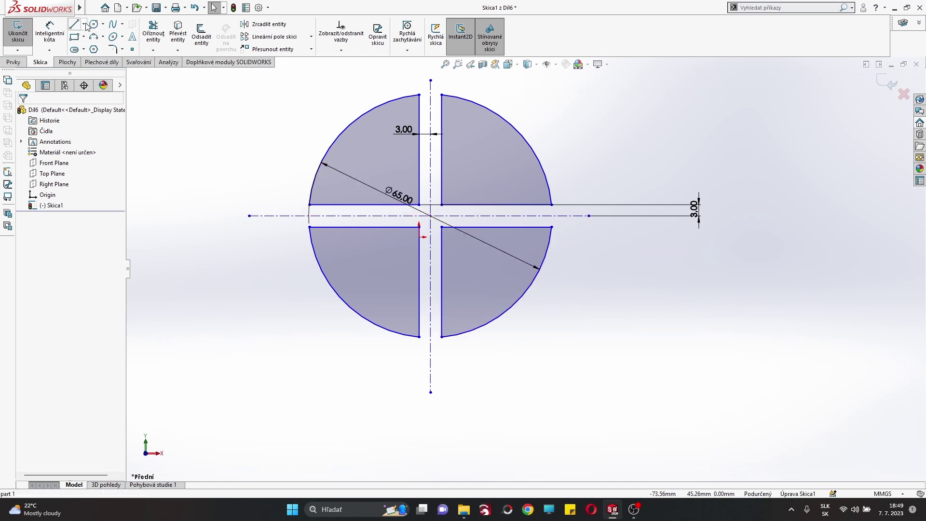
# Step: Draw an outer circle centred on the origin enclosing the pasted window
pyautogui.click(93, 24)
pyautogui.click(431, 215)
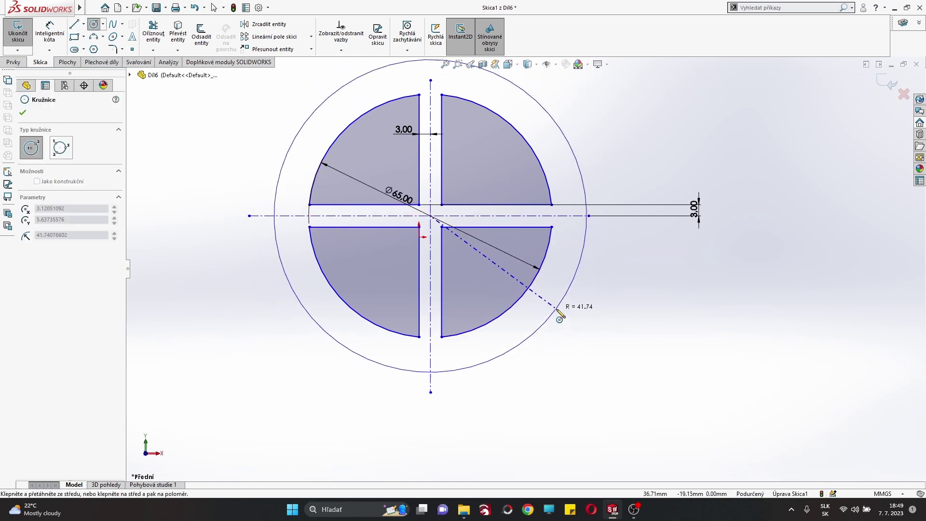
pyautogui.click(556, 306)
pyautogui.rightClick(585, 349)
pyautogui.click(598, 355)
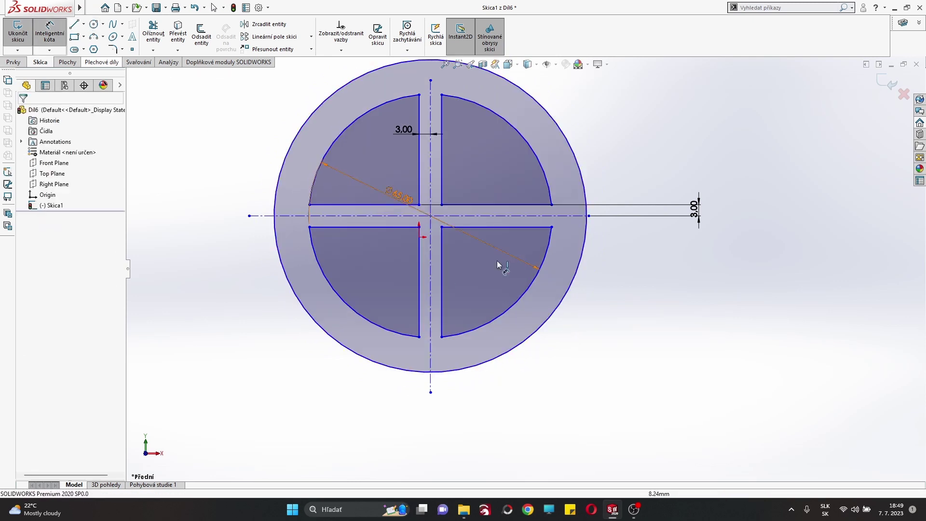
# Step: Dimension the outer circle's diameter, trying 60 and 75 before settling on 80 mm
pyautogui.click(566, 291)
pyautogui.click(597, 275)
pyautogui.write('60')
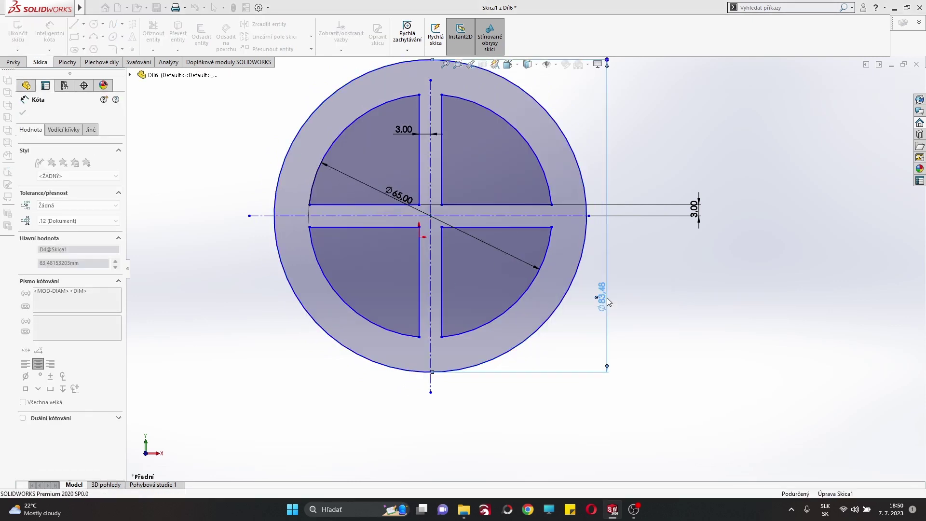
pyautogui.press('Return')
pyautogui.doubleClick(602, 276)
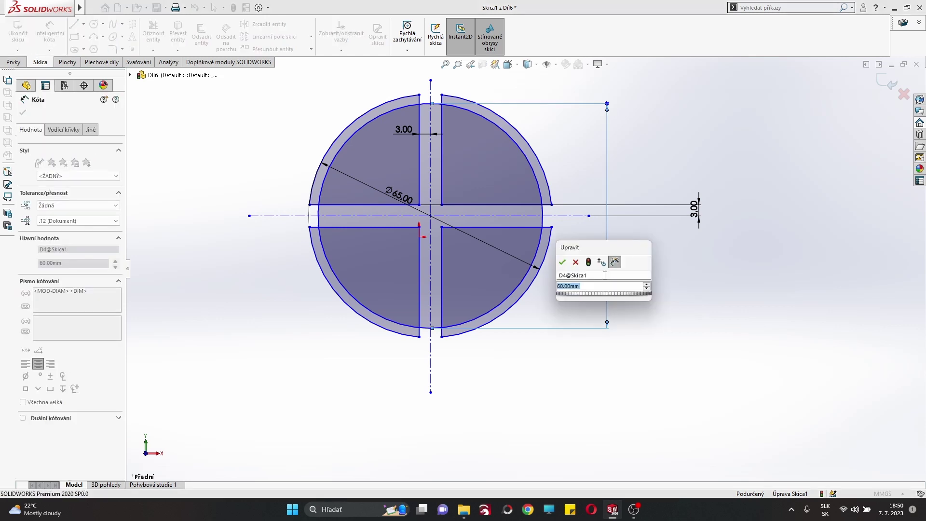
pyautogui.write('5')
pyautogui.press('Return')
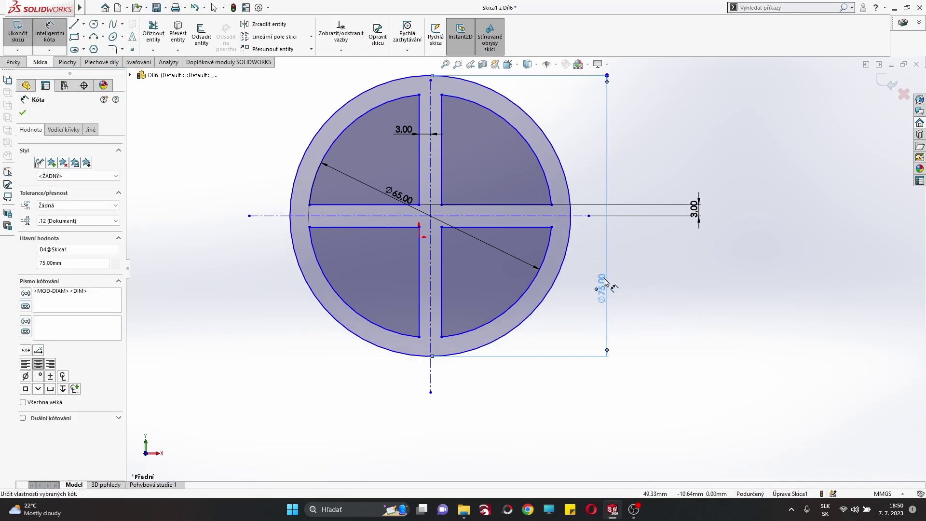
pyautogui.doubleClick(601, 289)
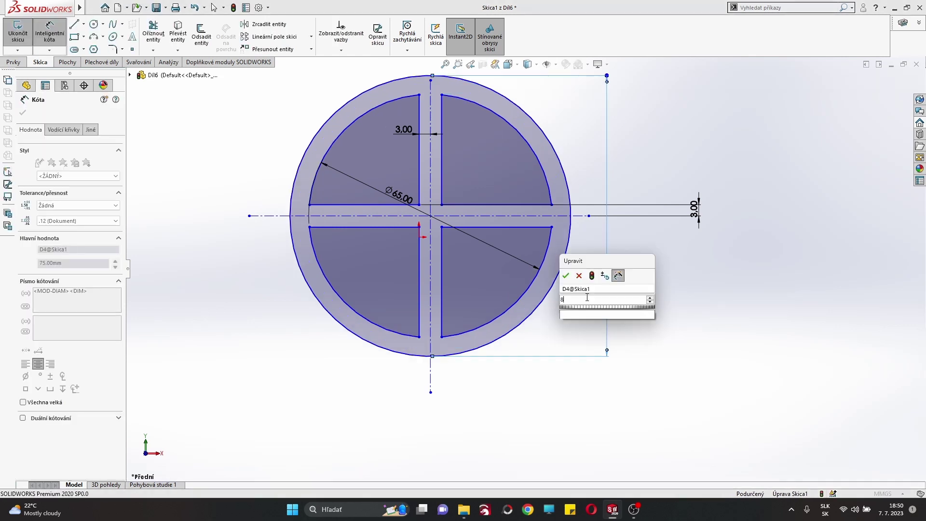
pyautogui.write('80')
pyautogui.press('Return')
pyautogui.rightClick(661, 254)
pyautogui.click(678, 285)
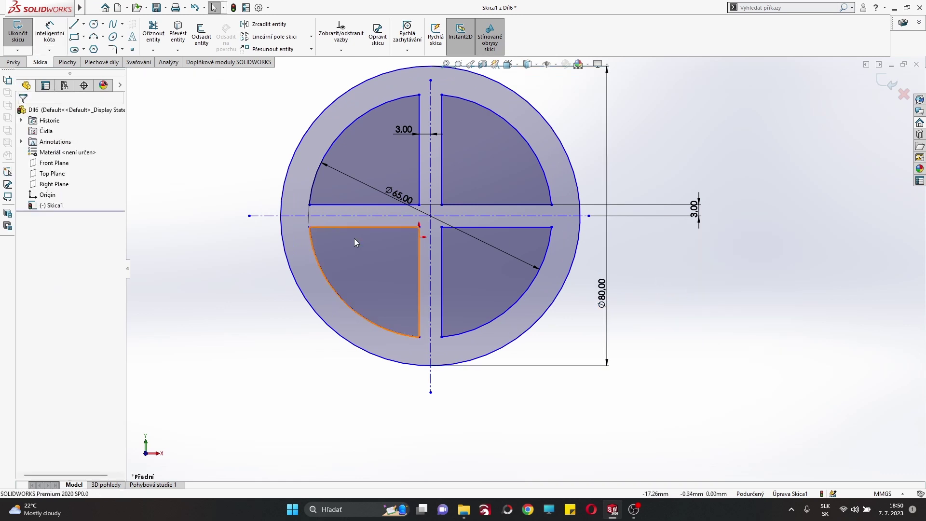
# Step: Extrude the window sketch 3 mm into a solid frame
pyautogui.click(22, 63)
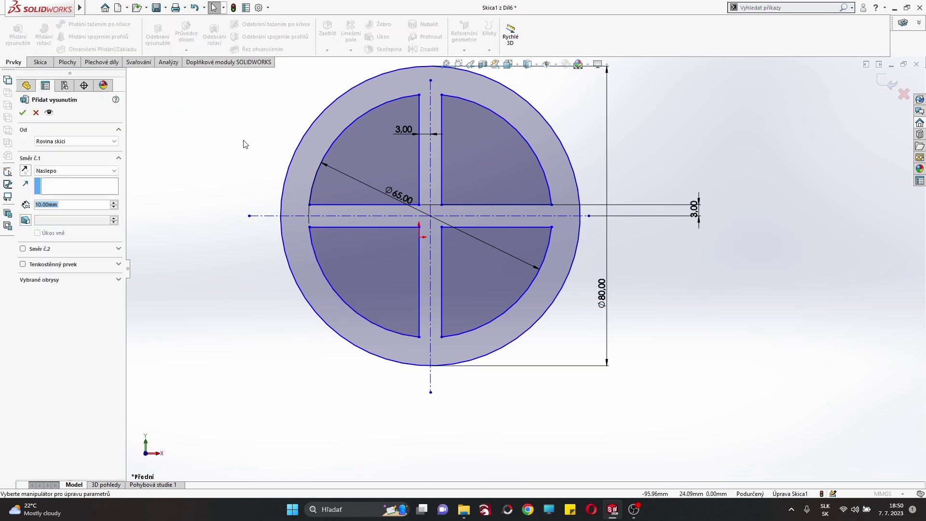
pyautogui.write('3')
pyautogui.press('Return')
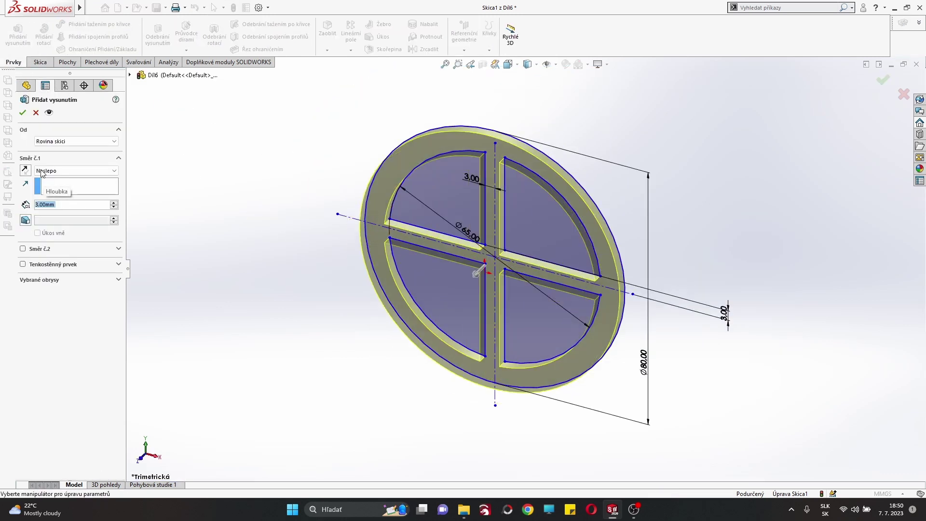
pyautogui.press('Return')
pyautogui.click(168, 10)
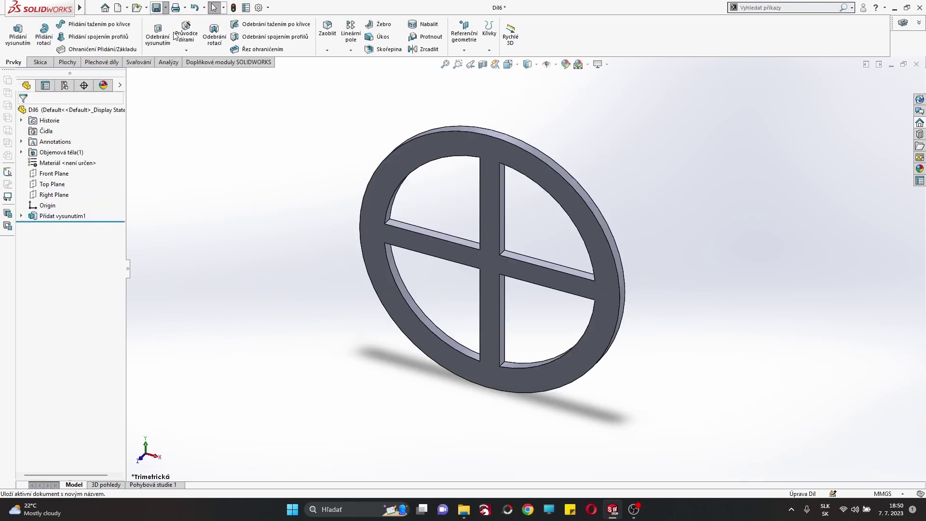
# Step: Save the frame as 'part 8' and cycle through the part windows back to Sestava1
pyautogui.write('pa')
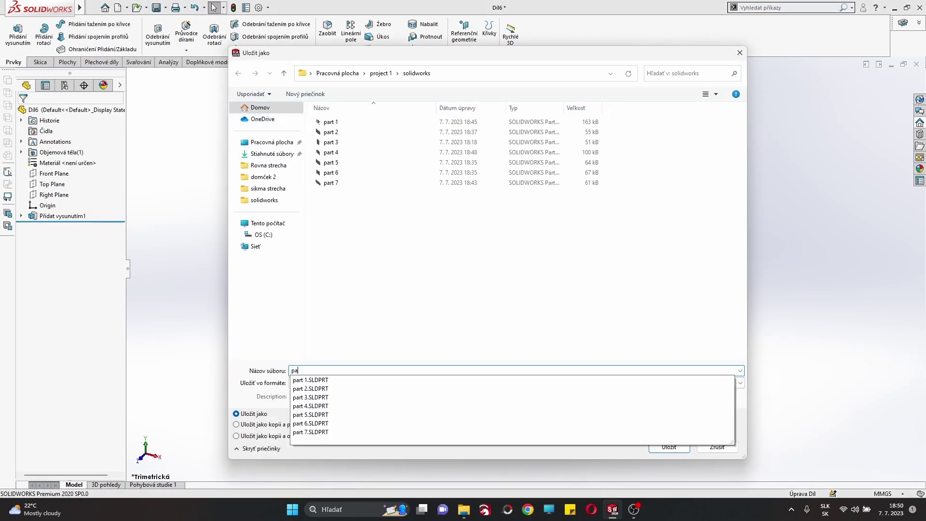
pyautogui.write('rt 8')
pyautogui.click(669, 447)
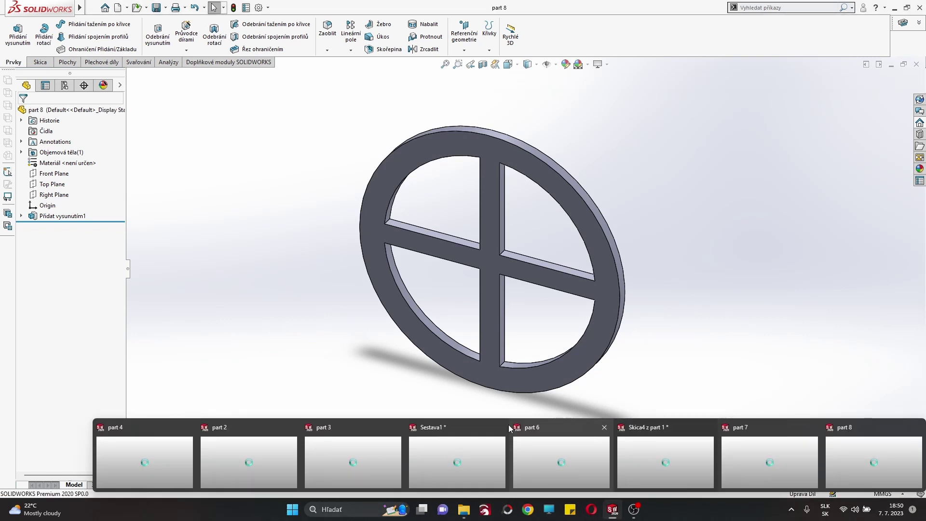
pyautogui.click(442, 444)
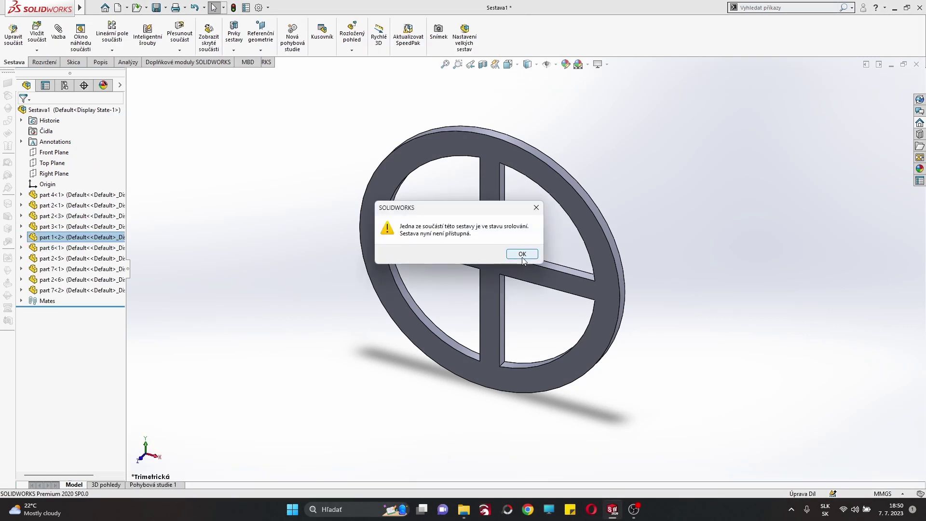
pyautogui.click(522, 254)
pyautogui.moveTo(612, 510)
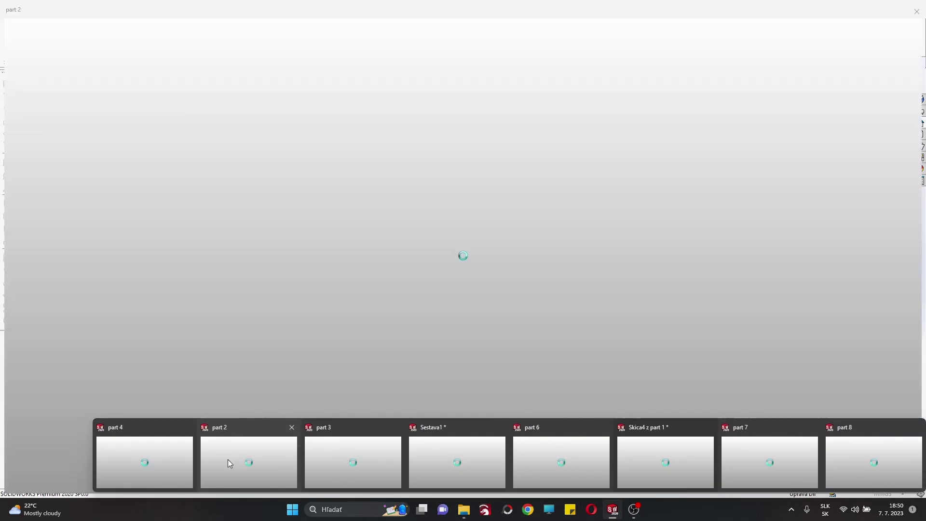
pyautogui.click(227, 458)
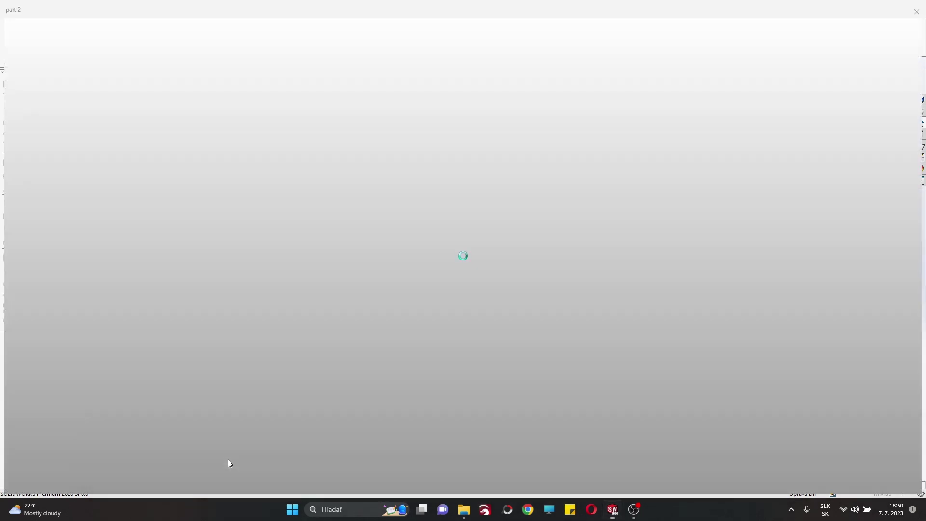
pyautogui.click(183, 450)
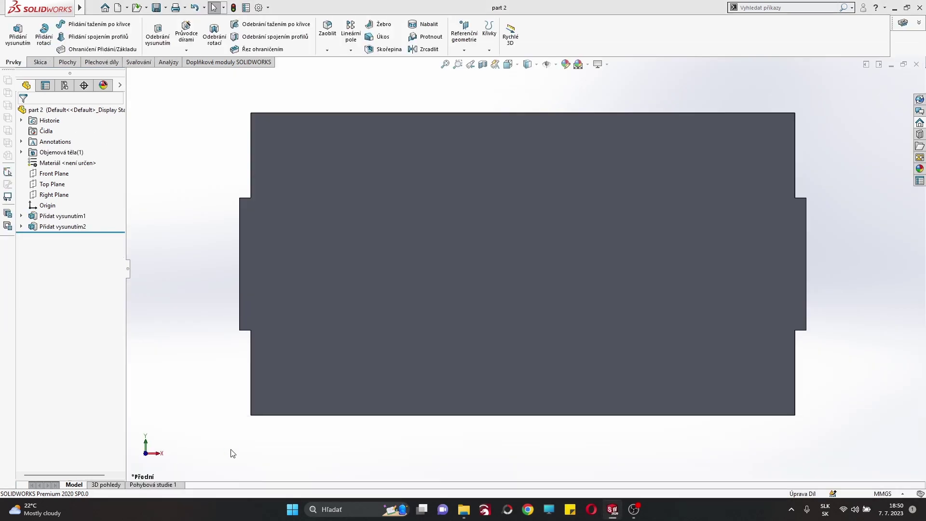
pyautogui.click(478, 454)
pyautogui.moveTo(611, 509)
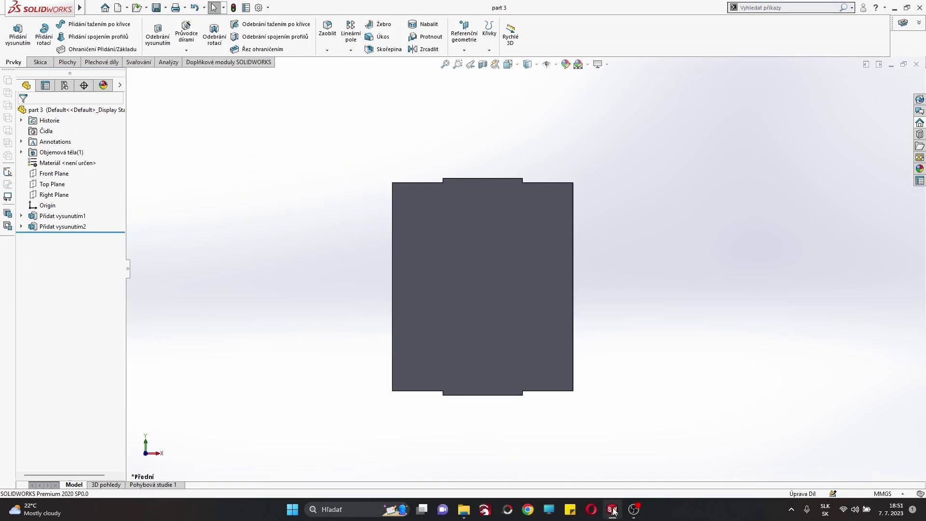
# Step: Return to Sestava1 and accept the rebuild so the panel shows the cross-bar window opening
pyautogui.press('Return')
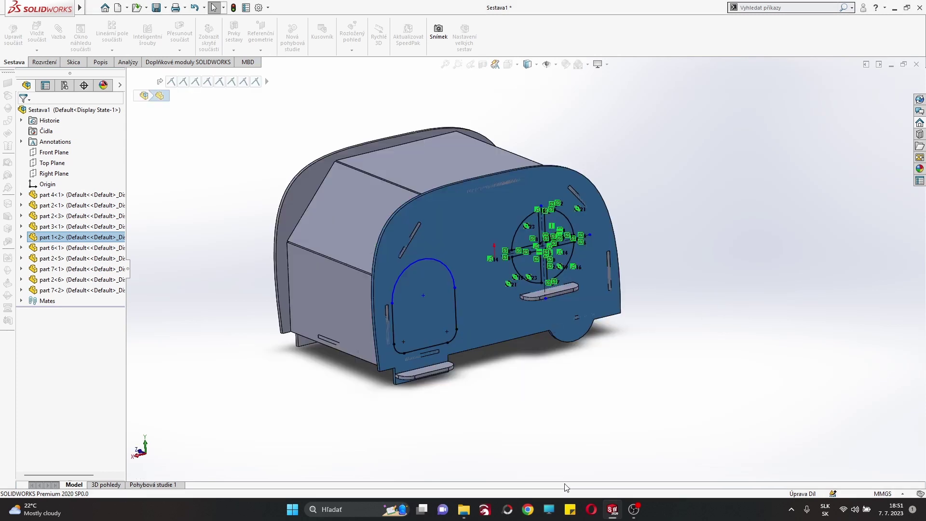
pyautogui.click(466, 284)
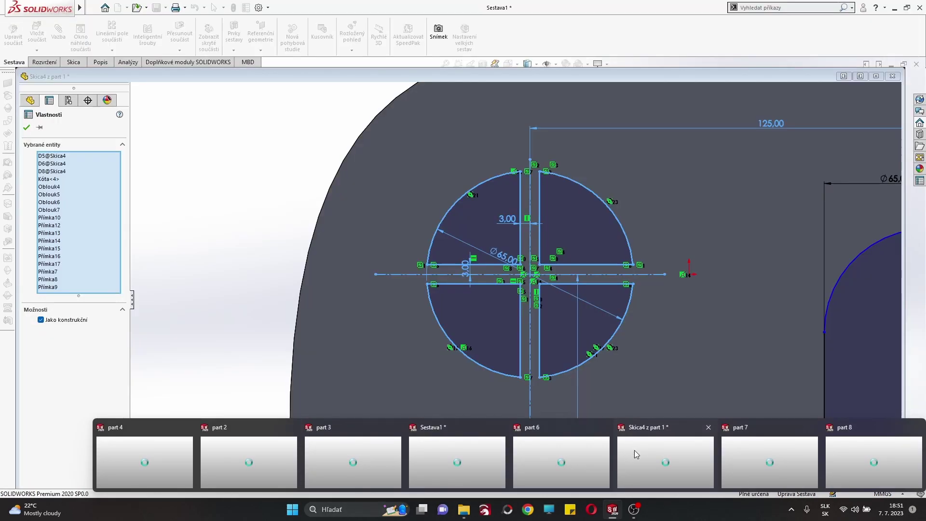
pyautogui.click(635, 450)
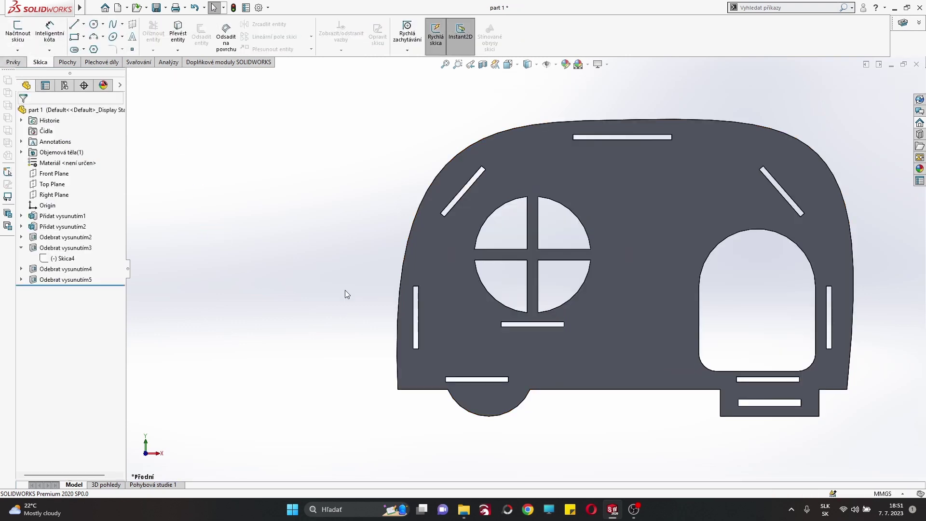
pyautogui.moveTo(612, 509)
pyautogui.click(491, 450)
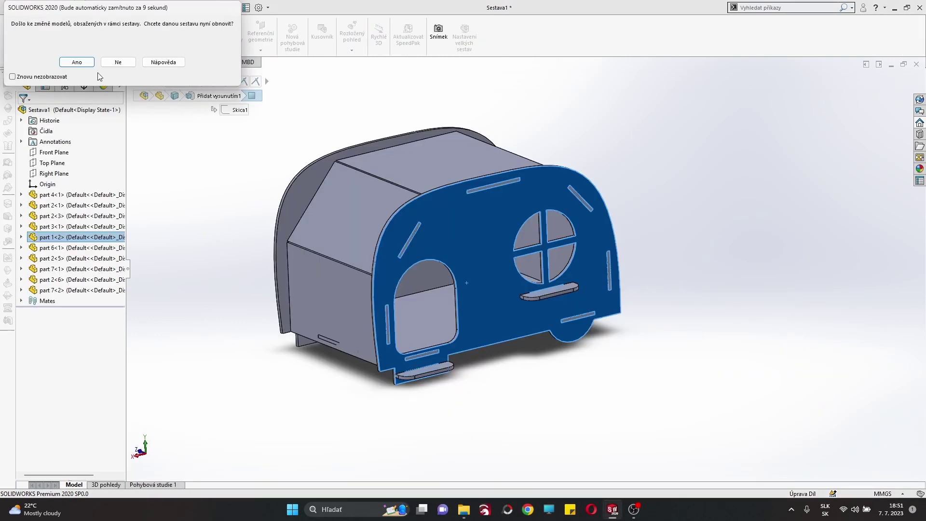
pyautogui.press('Return')
pyautogui.scroll(-3, 603, 206)
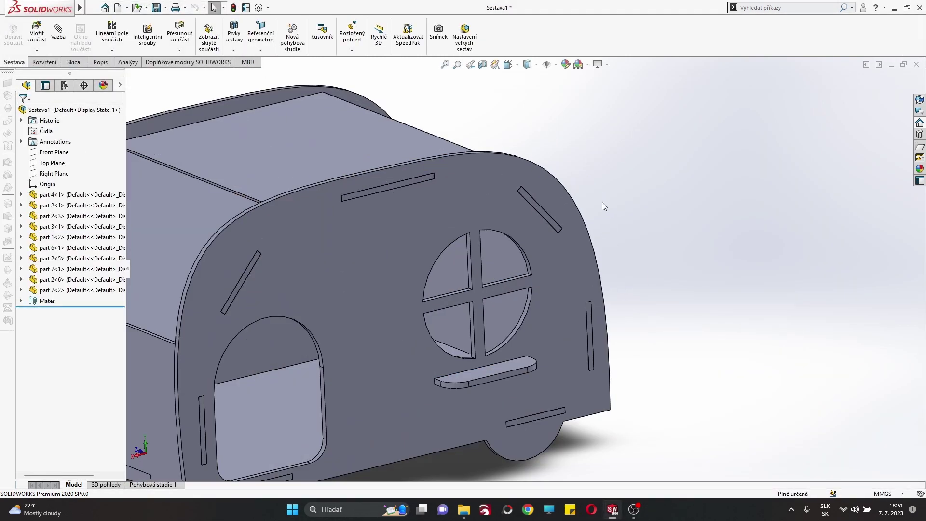
# Step: Insert part 8, the window frame, into the Sestava1 assembly
pyautogui.click(38, 36)
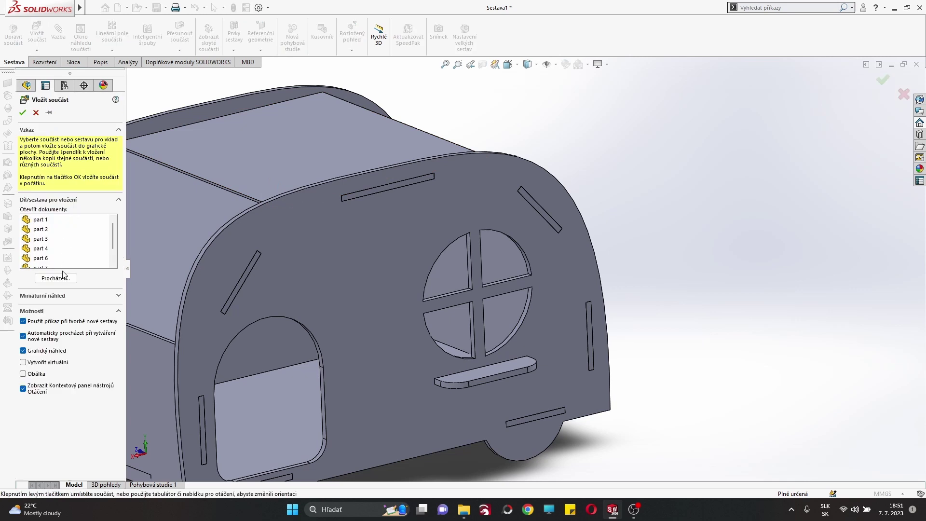
pyautogui.click(478, 297)
pyautogui.scroll(-3, 446, 328)
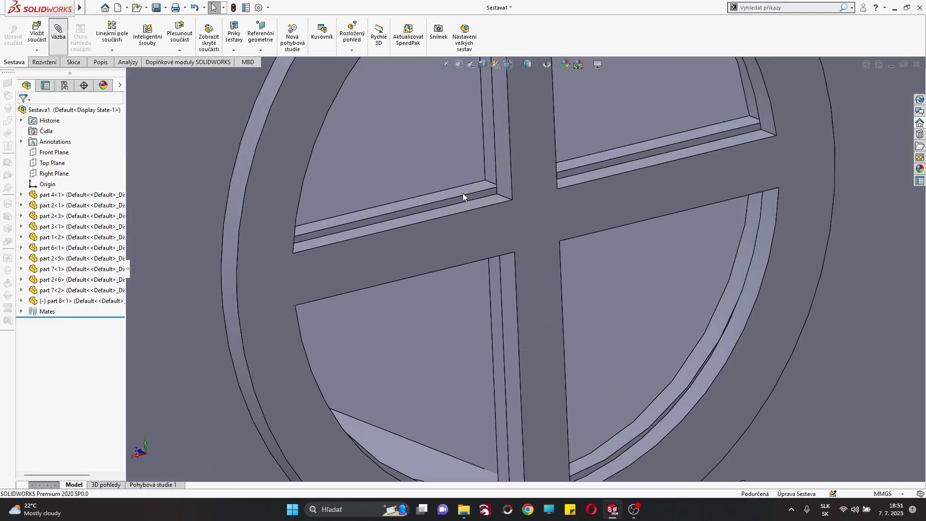
# Step: Mate the window frame's faces to the front panel's window opening
pyautogui.click(405, 210)
pyautogui.click(408, 228)
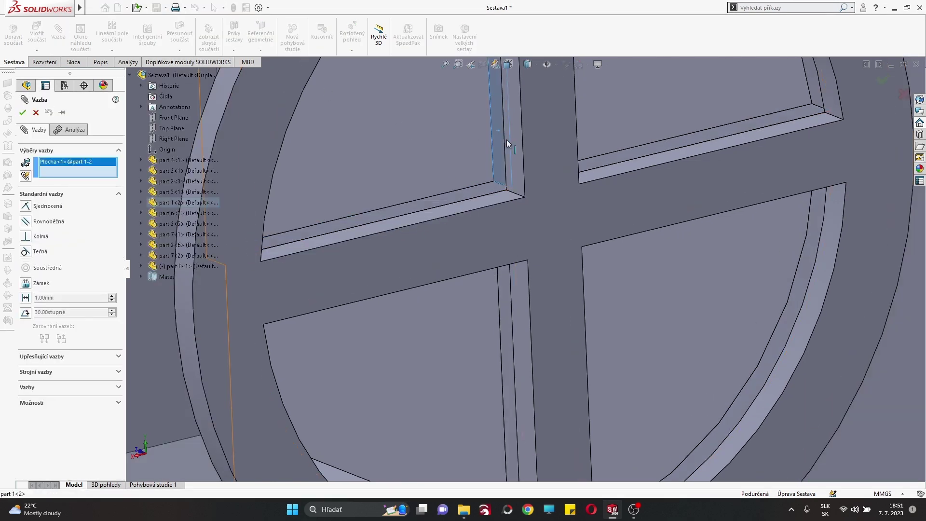
pyautogui.click(506, 140)
pyautogui.press('Return')
pyautogui.scroll(5, 514, 144)
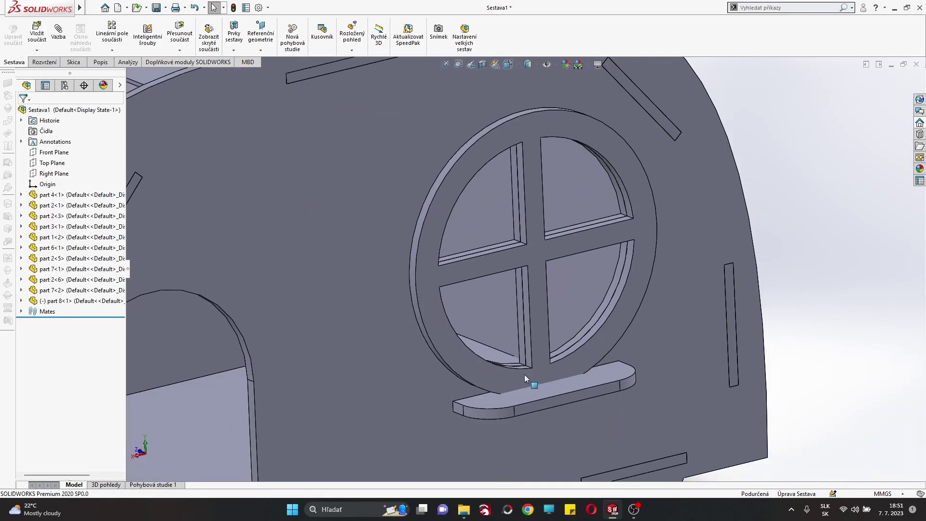
pyautogui.scroll(-2, 525, 374)
pyautogui.moveTo(524, 374)
pyautogui.mouseDown(button='middle')
pyautogui.moveTo(417, 263)
pyautogui.moveTo(497, 437)
pyautogui.mouseUp(button='middle')
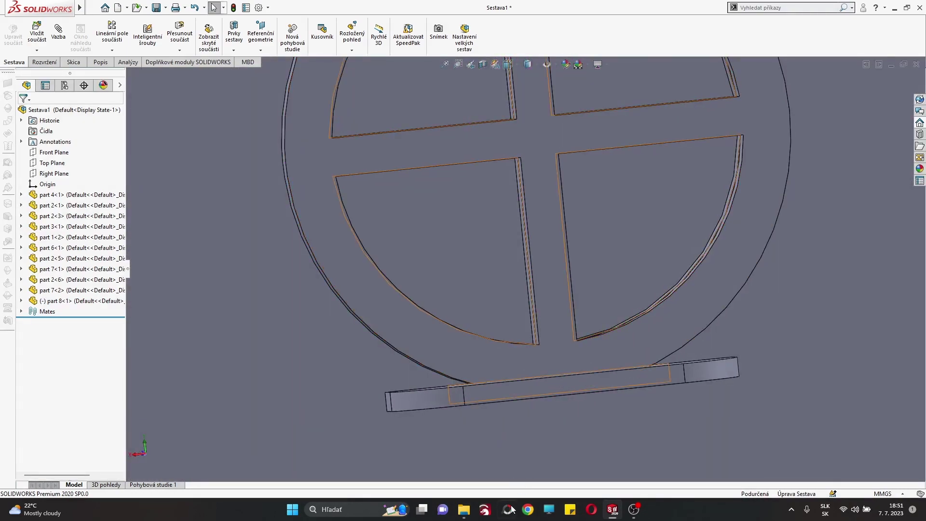
pyautogui.moveTo(611, 509)
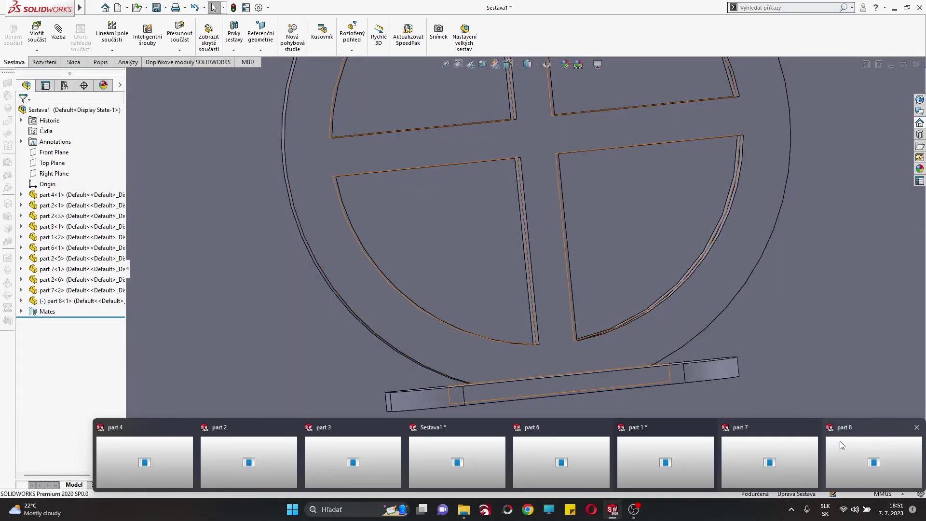
# Step: Start a sketch on part 8's front face
pyautogui.click(837, 442)
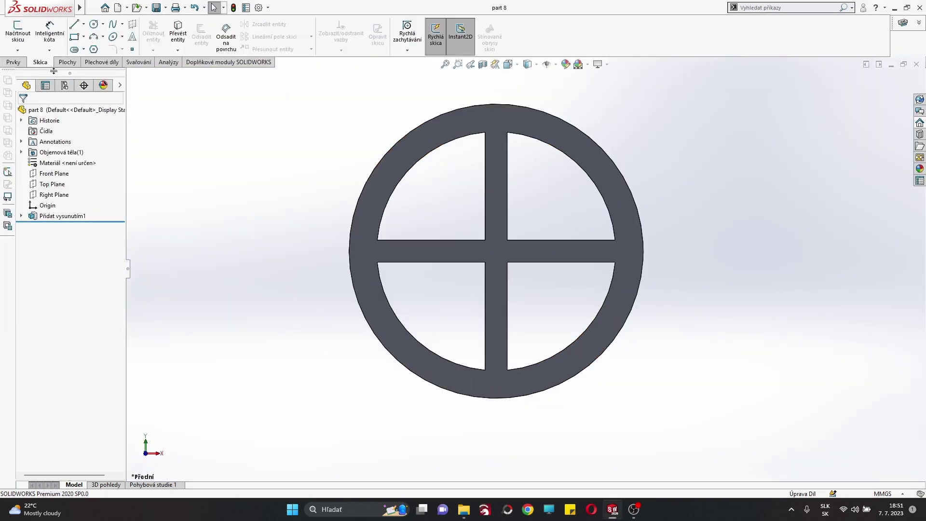
pyautogui.click(18, 33)
pyautogui.click(383, 259)
pyautogui.scroll(-3, 499, 377)
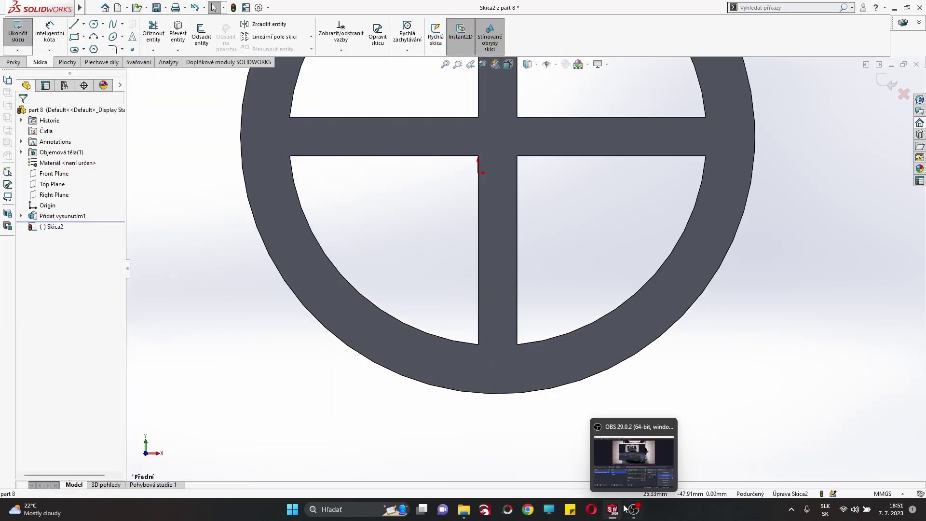
# Step: In Sestava1, measure the frame's lower inner corner to the sill board: 5 mm perpendicular
pyautogui.click(448, 453)
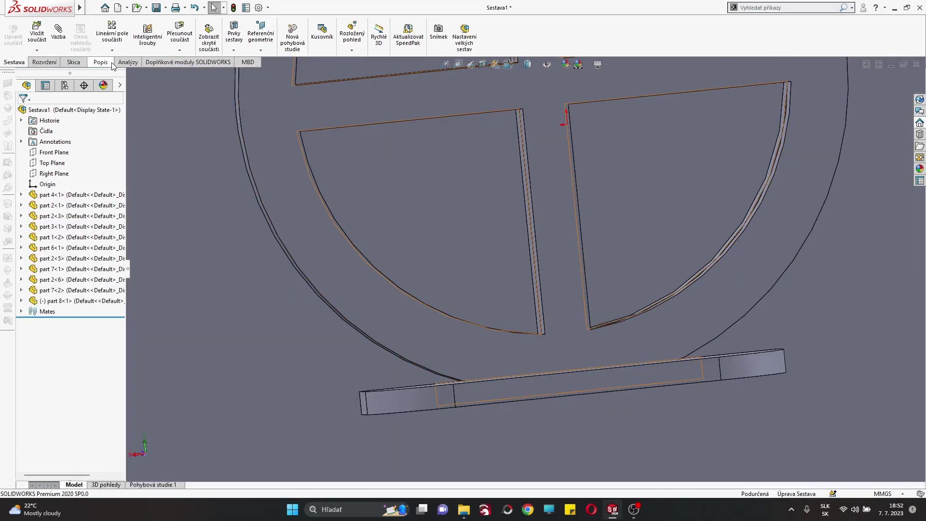
pyautogui.click(126, 61)
pyautogui.click(126, 33)
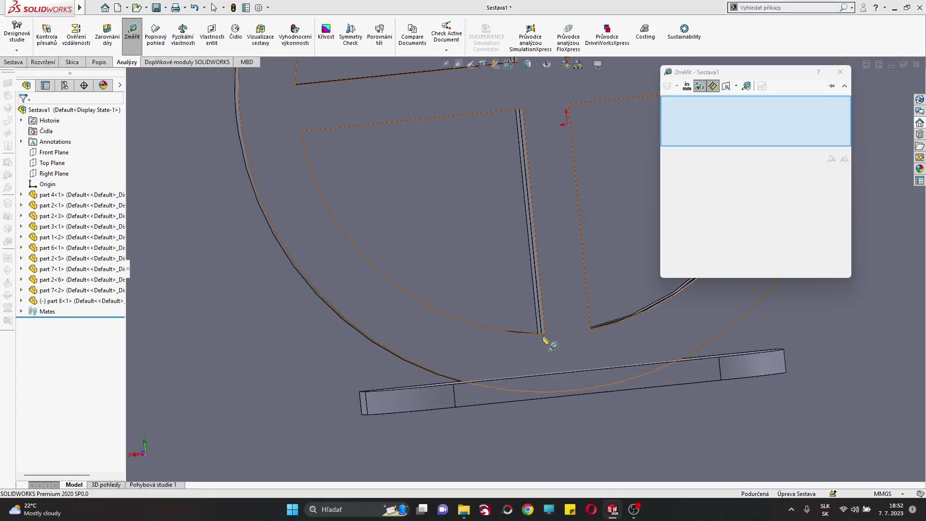
pyautogui.scroll(-5, 540, 330)
pyautogui.click(523, 300)
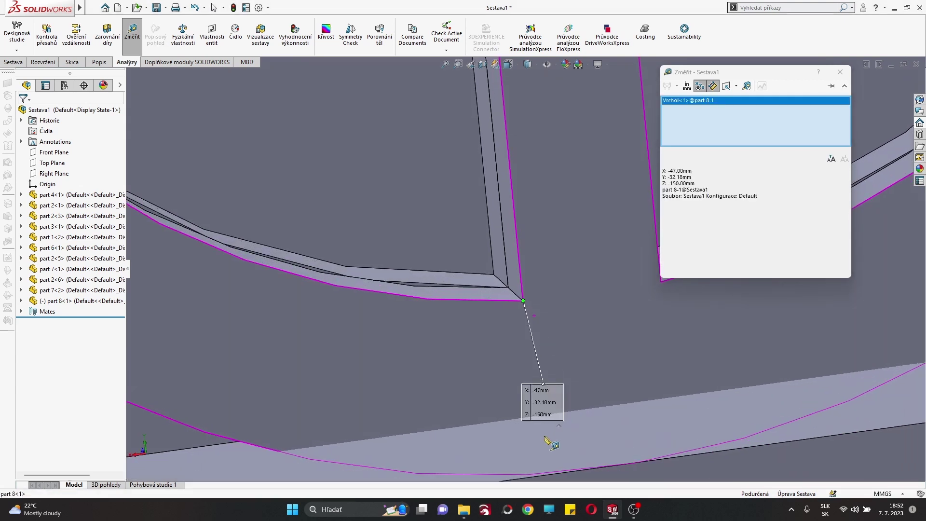
pyautogui.click(571, 438)
pyautogui.moveTo(554, 369); pyautogui.dragTo(465, 318, button='middle')
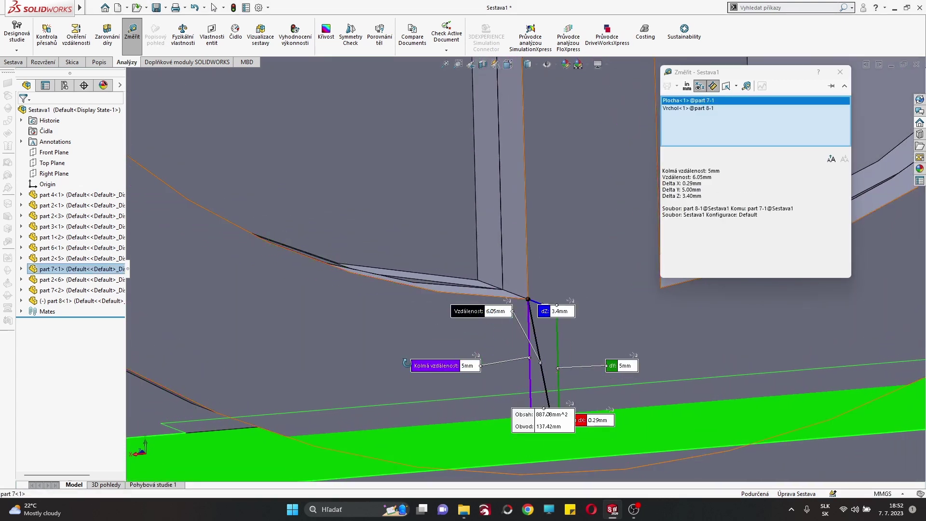
pyautogui.click(840, 72)
pyautogui.scroll(5, 647, 263)
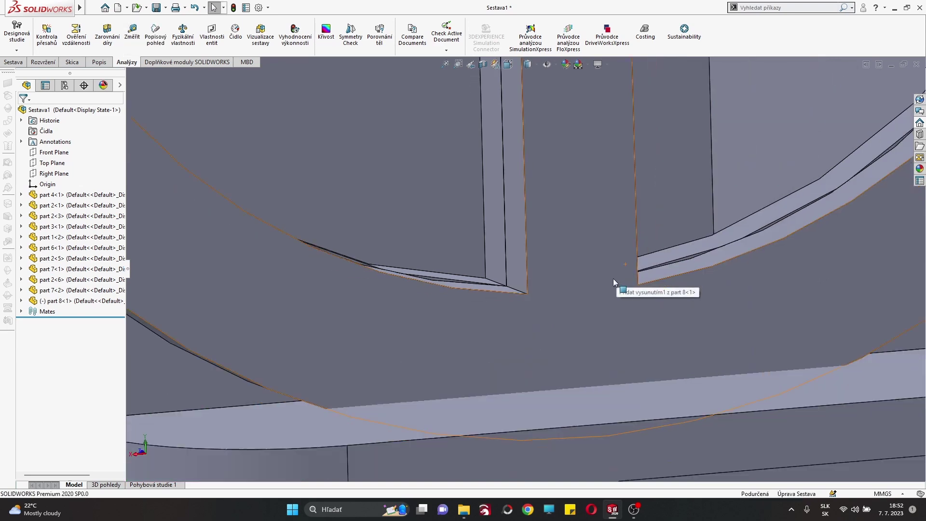
pyautogui.scroll(5, 612, 279)
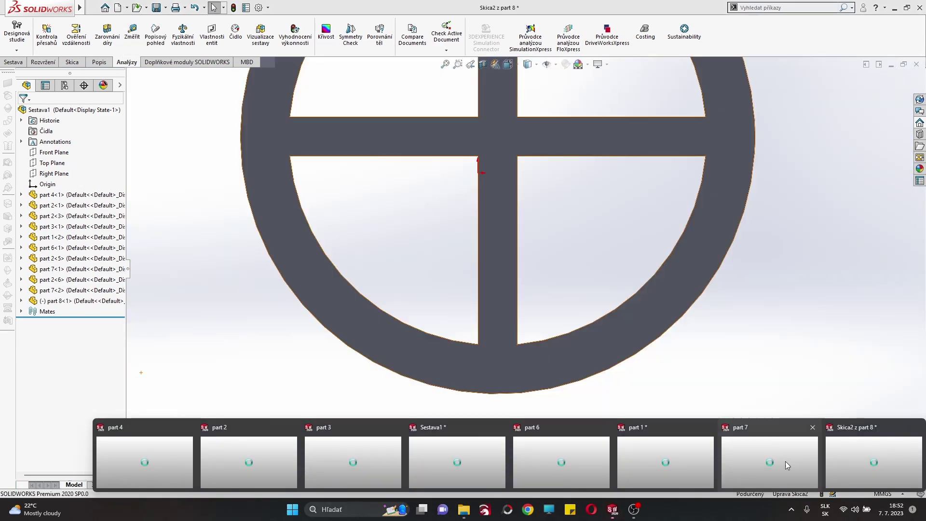
# Step: Draw a corner rectangle across the bottom of the ring in part 8's sketch
pyautogui.click(784, 462)
pyautogui.scroll(3, 621, 245)
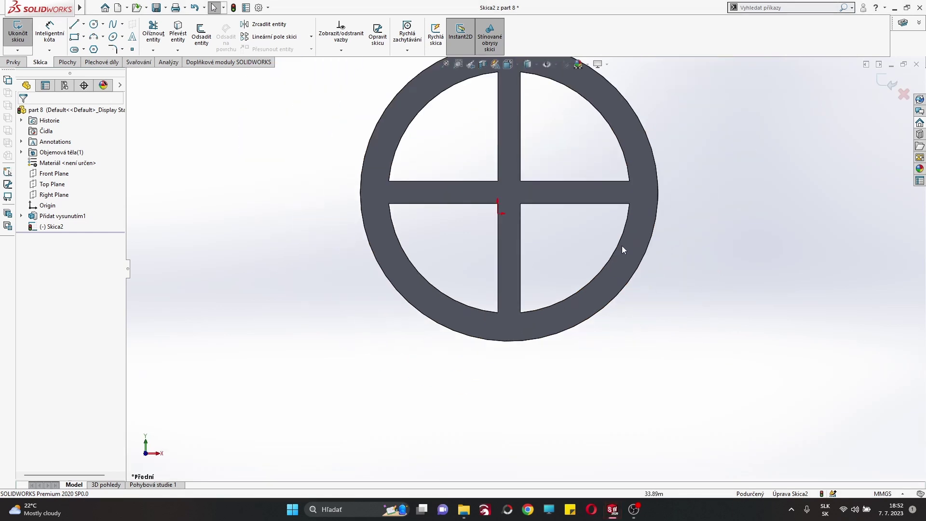
pyautogui.scroll(-3, 723, 289)
pyautogui.click(83, 37)
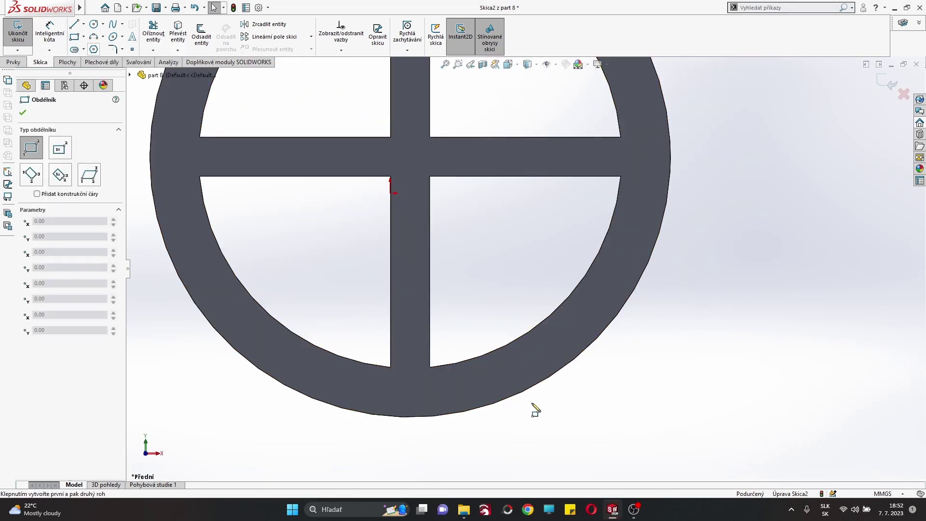
pyautogui.click(238, 444)
pyautogui.rightClick(239, 446)
pyautogui.click(197, 379)
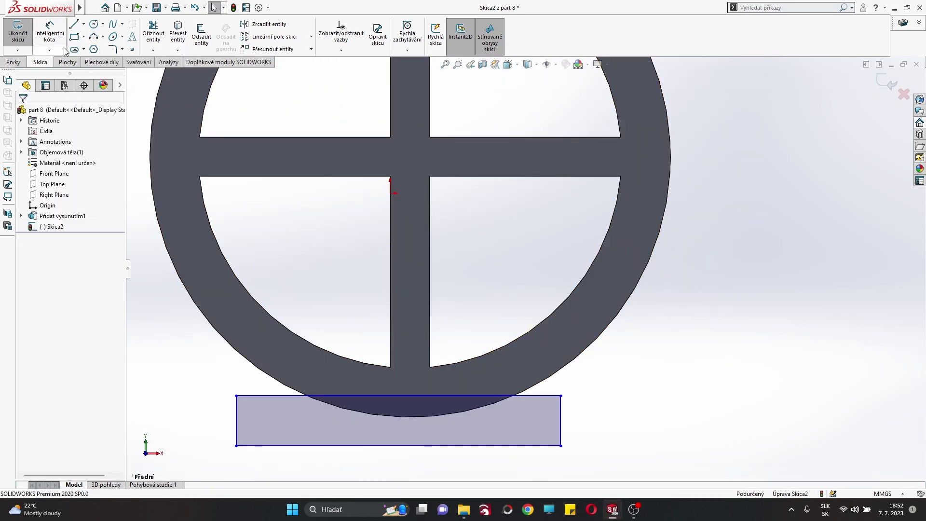
# Step: Dimension the rectangle's top edge 5 mm below the cross bar's inner corner
pyautogui.press('d')
pyautogui.scroll(3, 393, 388)
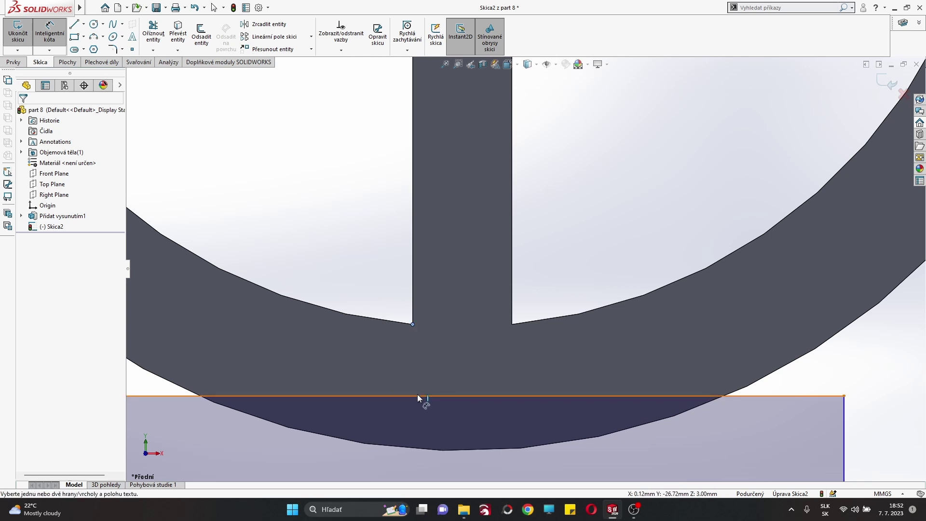
pyautogui.click(419, 397)
pyautogui.click(412, 324)
pyautogui.click(415, 373)
pyautogui.press('Return')
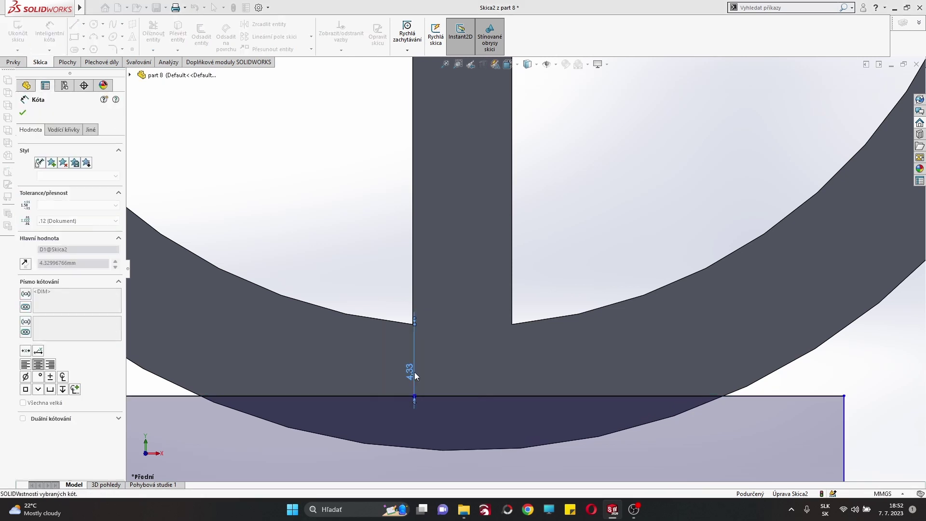
pyautogui.scroll(-3, 414, 376)
pyautogui.scroll(-3, 414, 372)
# Step: Cut-extrude the rectangle to flatten the ring bottom, then return to Sestava1
pyautogui.click(13, 62)
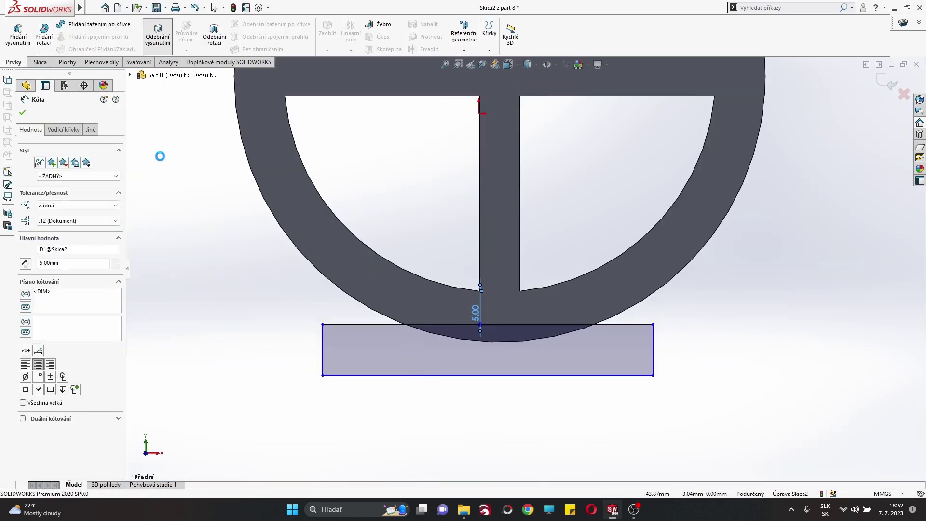
pyautogui.click(22, 113)
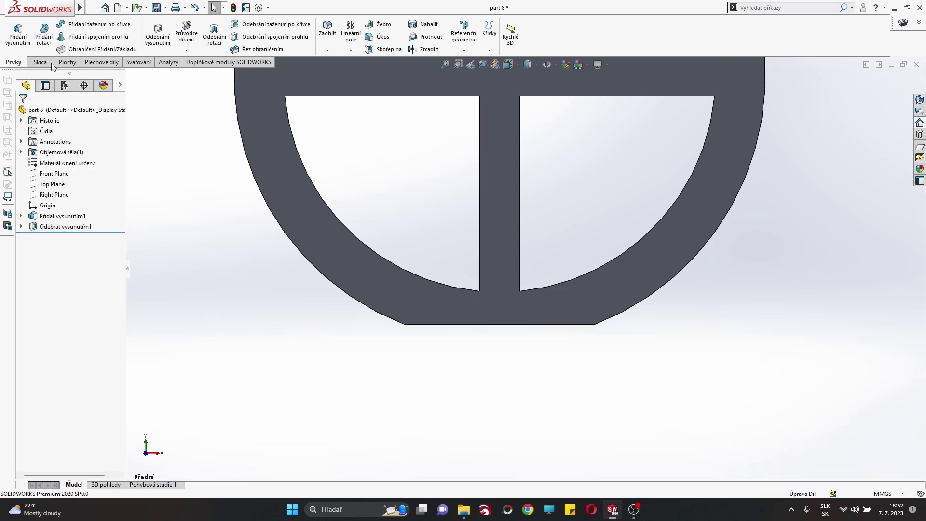
pyautogui.moveTo(611, 509)
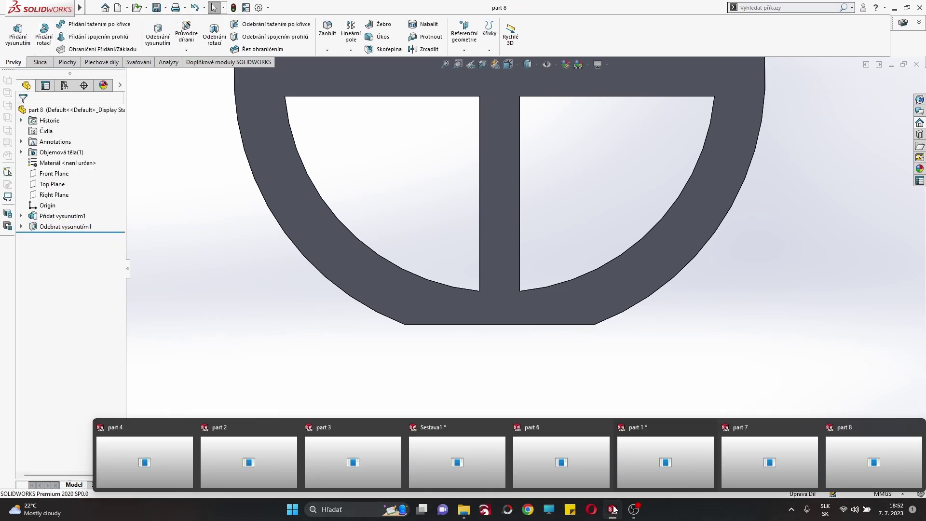
pyautogui.click(453, 451)
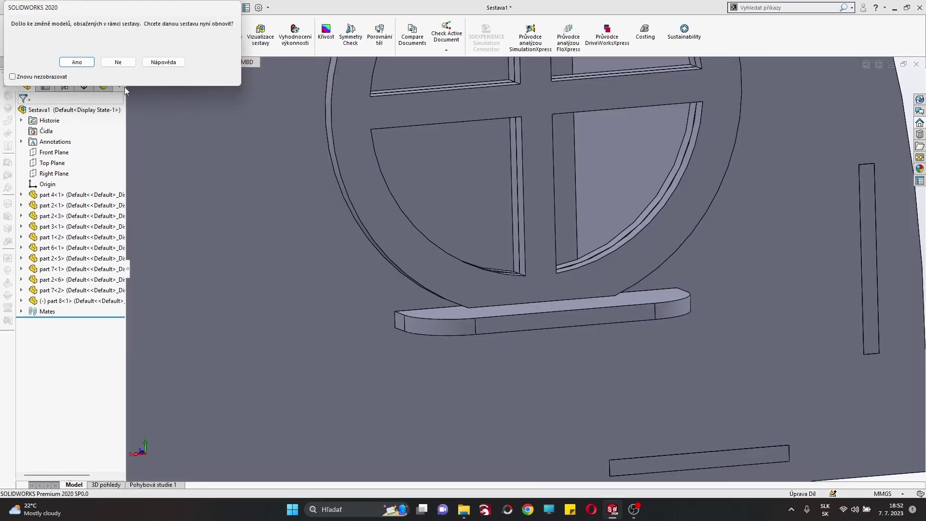
# Step: Rebuild the assembly and orbit around the camper to inspect the sill board
pyautogui.press('Return')
pyautogui.scroll(5, 548, 289)
pyautogui.scroll(-5, 484, 273)
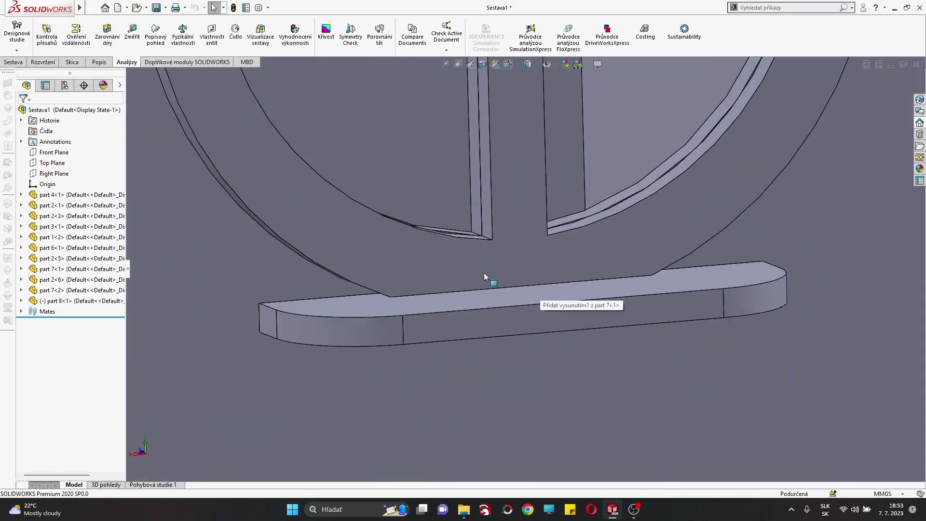
pyautogui.moveTo(484, 273)
pyautogui.mouseDown(button='middle')
pyautogui.moveTo(526, 226)
pyautogui.moveTo(471, 256)
pyautogui.mouseUp(button='middle')
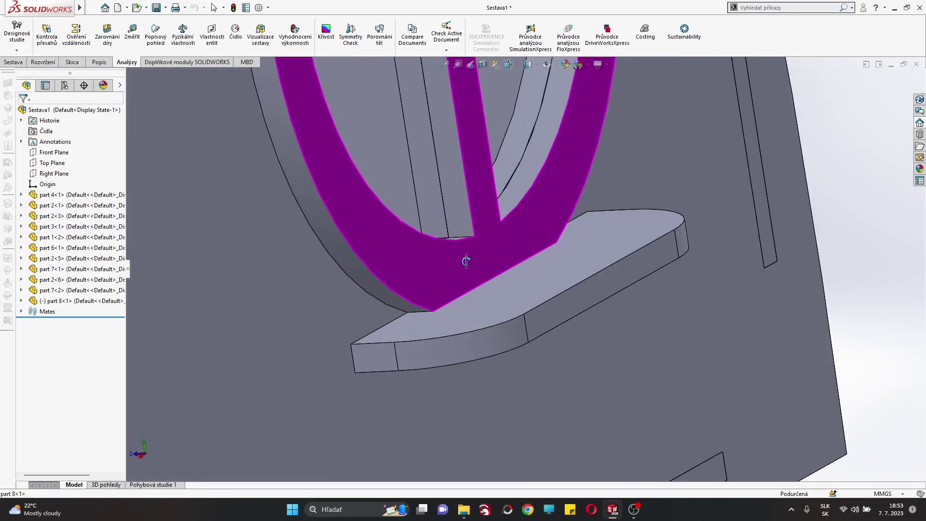
pyautogui.scroll(5, 523, 311)
pyautogui.moveTo(659, 249)
pyautogui.mouseDown(button='middle')
pyautogui.moveTo(476, 230)
pyautogui.moveTo(352, 317)
pyautogui.moveTo(343, 263)
pyautogui.mouseUp(button='middle')
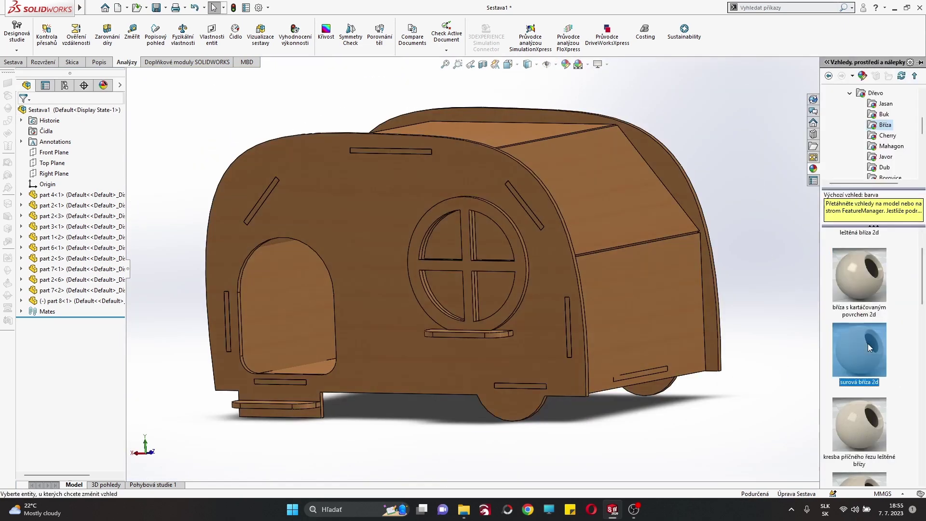
# Step: Apply the polished birch 'leštěná bříza 2d' wood appearance to the camper parts
pyautogui.moveTo(277, 287)
pyautogui.keyDown('ctrl'); pyautogui.mouseDown()
pyautogui.moveTo(82, 293)
pyautogui.moveTo(79, 194)
pyautogui.mouseUp(); pyautogui.keyUp('ctrl')
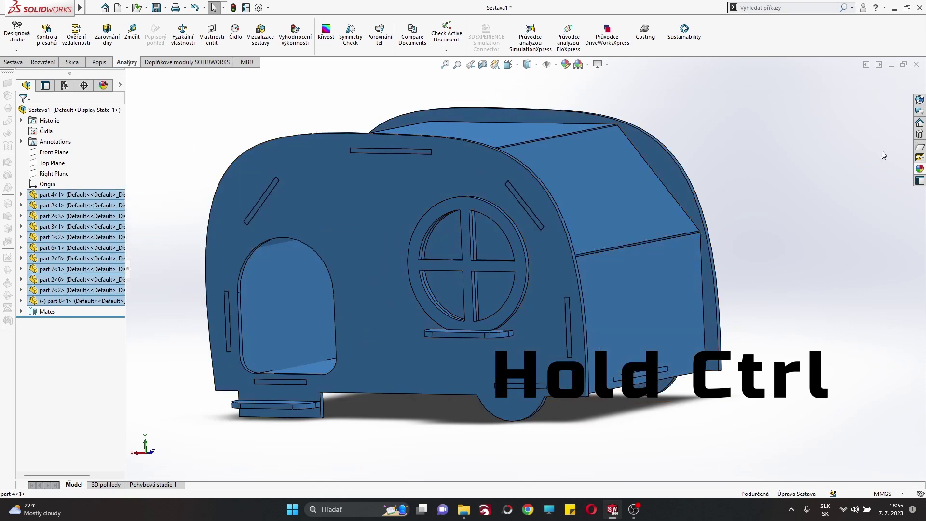
pyautogui.click(919, 168)
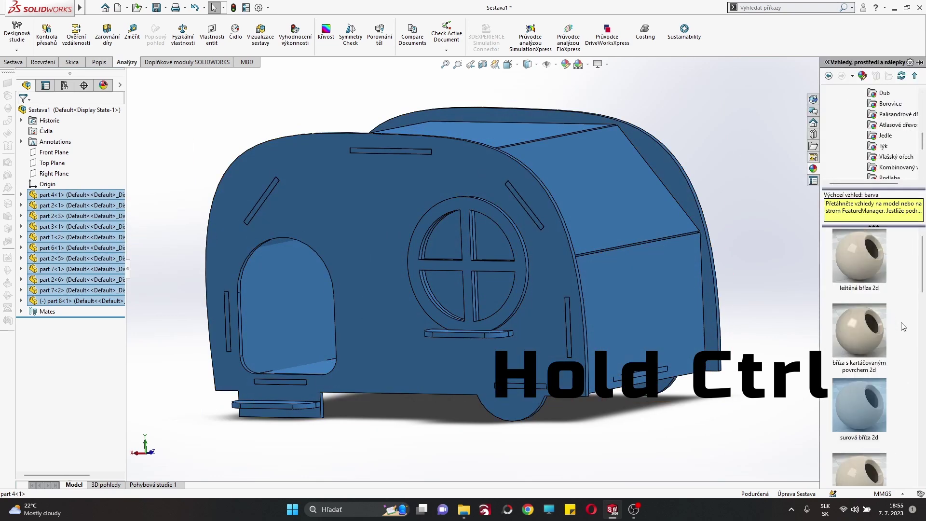
pyautogui.click(881, 270)
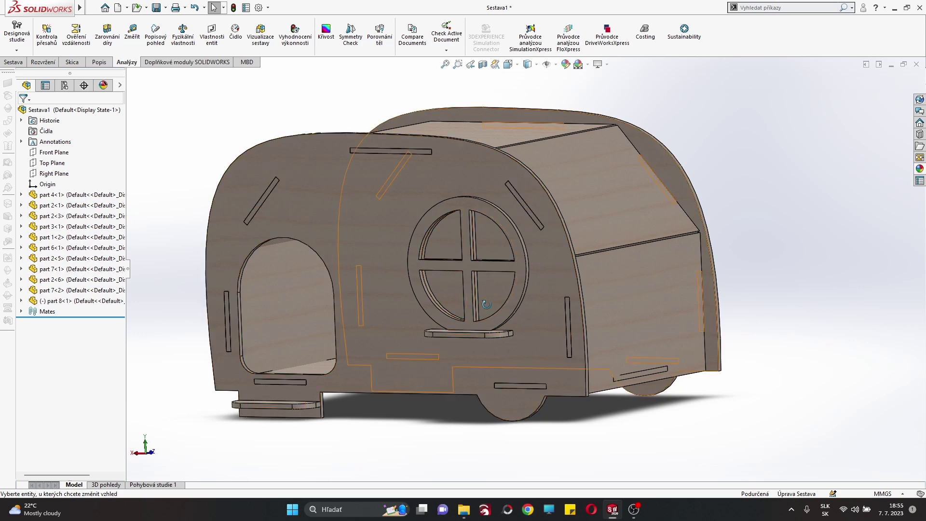
pyautogui.moveTo(486, 304); pyautogui.dragTo(574, 302, button='middle')
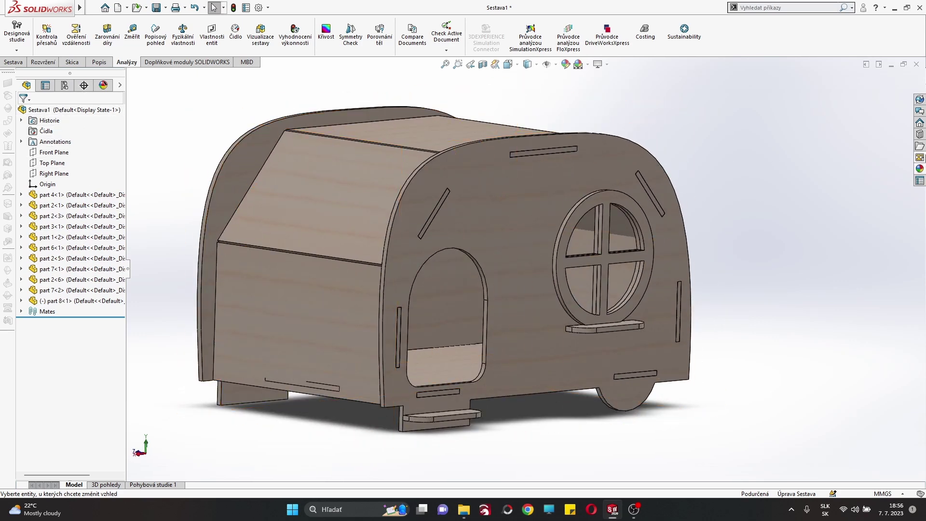
pyautogui.click(920, 169)
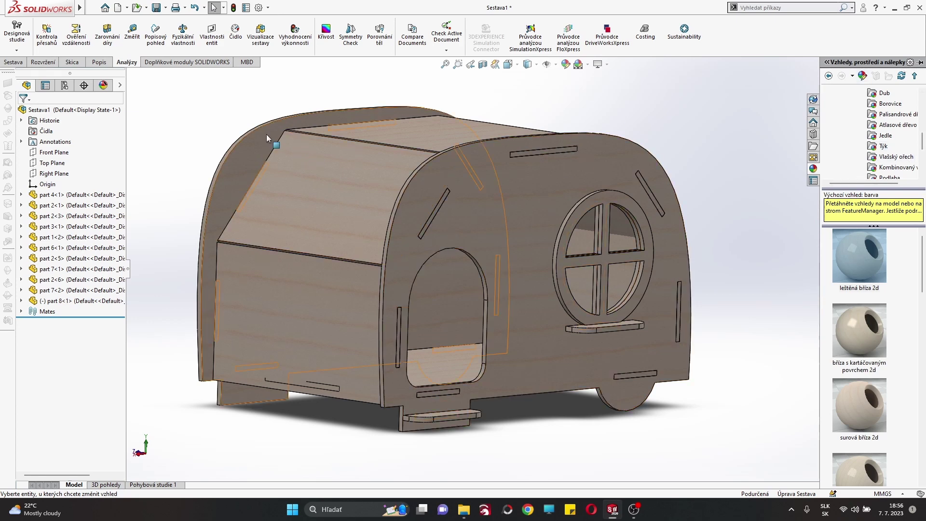
pyautogui.click(105, 87)
pyautogui.click(50, 99)
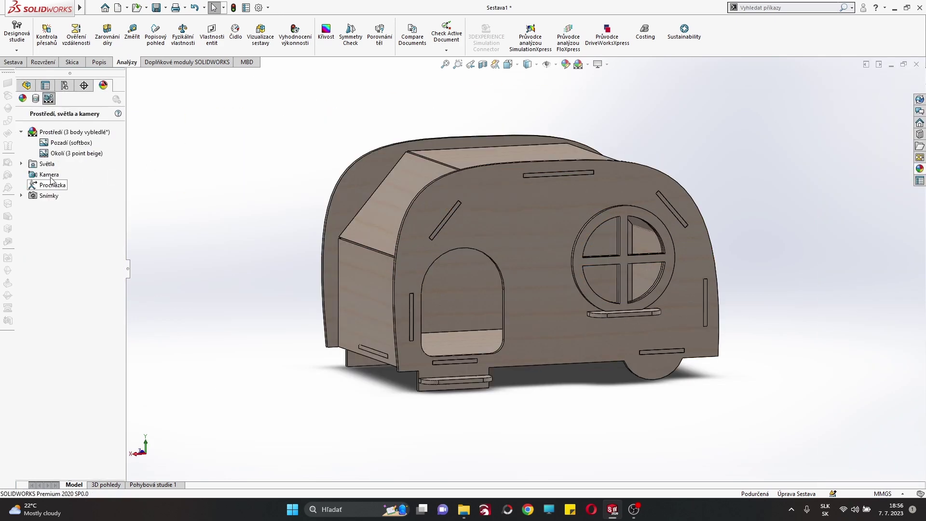
pyautogui.doubleClick(58, 154)
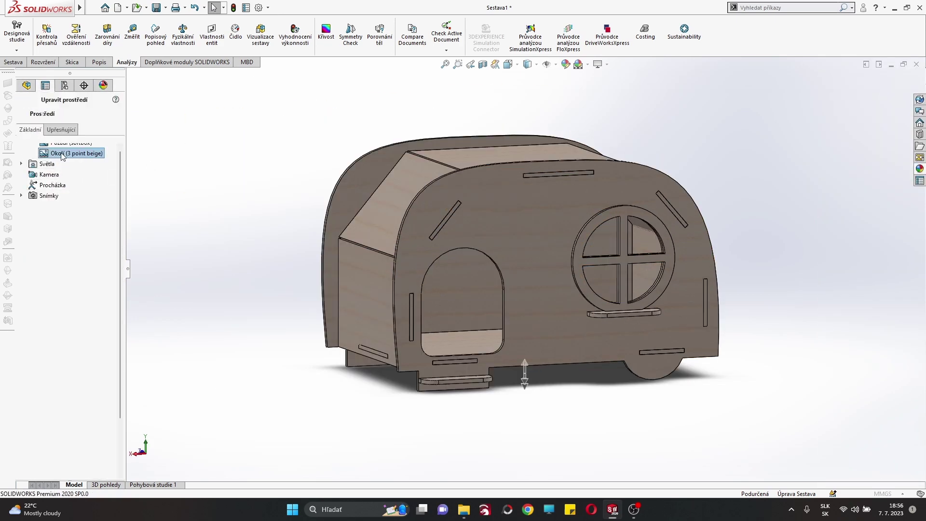
pyautogui.scroll(-1, 872, 344)
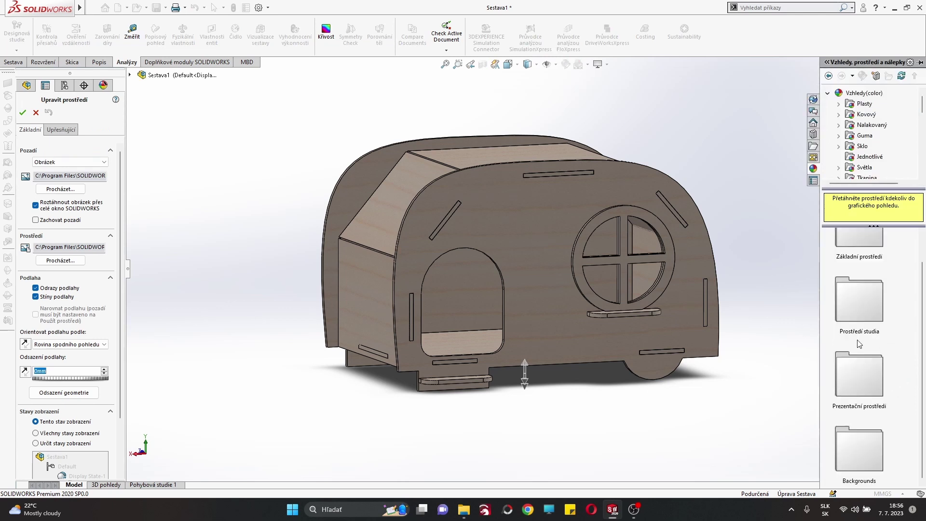
pyautogui.doubleClick(864, 365)
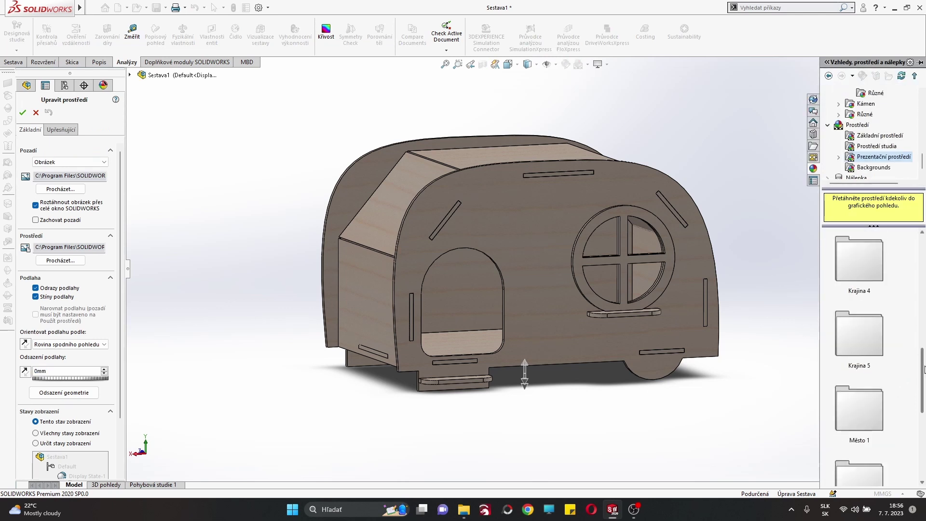
pyautogui.moveTo(923, 369); pyautogui.dragTo(918, 253)
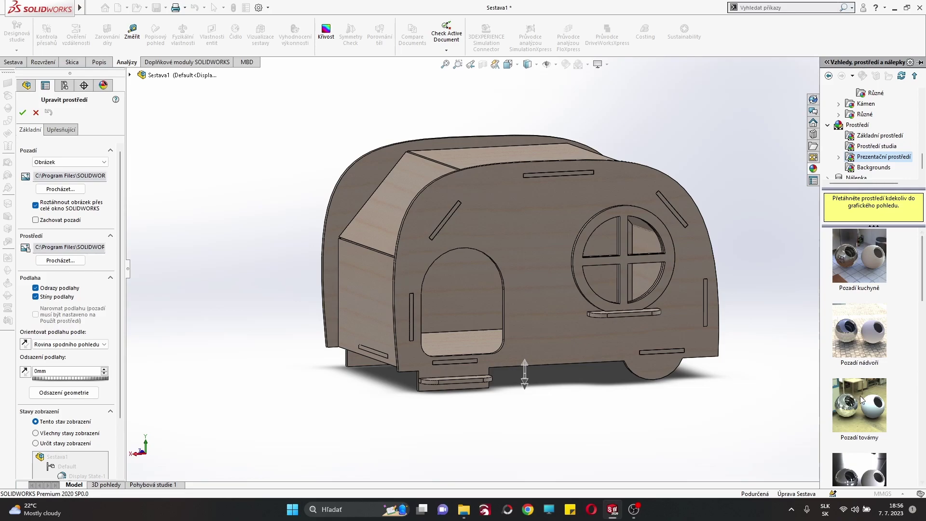
pyautogui.moveTo(862, 399); pyautogui.dragTo(683, 370)
pyautogui.moveTo(749, 324)
pyautogui.mouseDown(button='middle')
pyautogui.moveTo(711, 319)
pyautogui.moveTo(697, 340)
pyautogui.moveTo(764, 287)
pyautogui.mouseUp(button='middle')
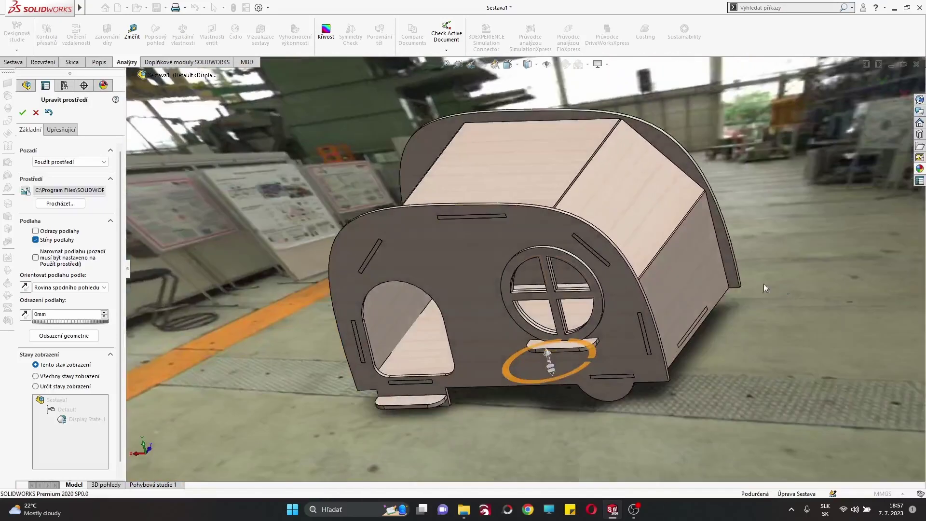
pyautogui.click(36, 113)
pyautogui.moveTo(368, 247); pyautogui.dragTo(310, 252, button='middle')
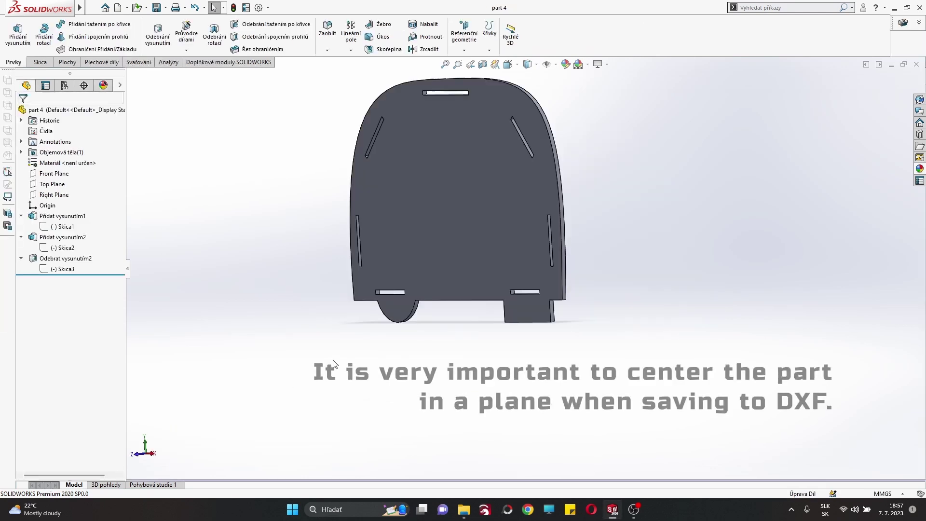
# Step: Show part 4 in the Front view
pyautogui.scroll(2, 326, 192)
pyautogui.scroll(2, 377, 196)
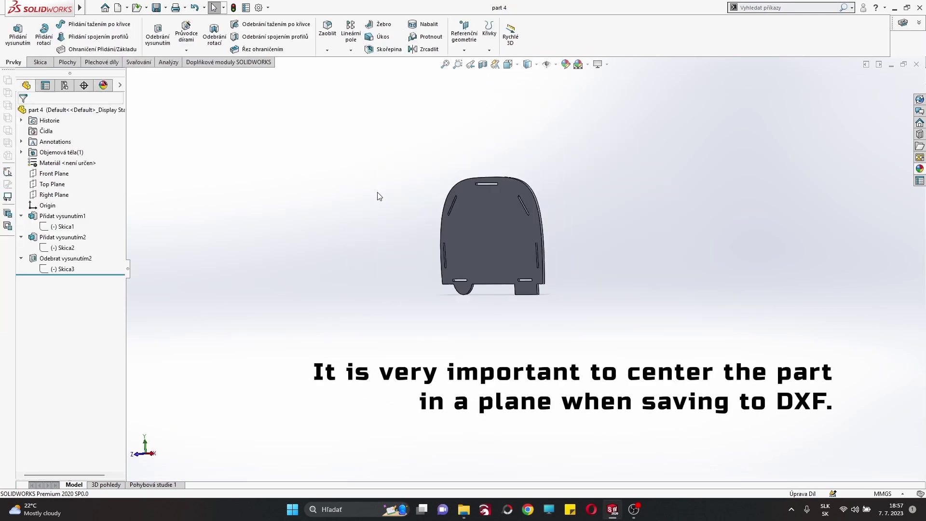
pyautogui.scroll(-5, 413, 209)
pyautogui.scroll(-2, 413, 208)
pyautogui.click(136, 454)
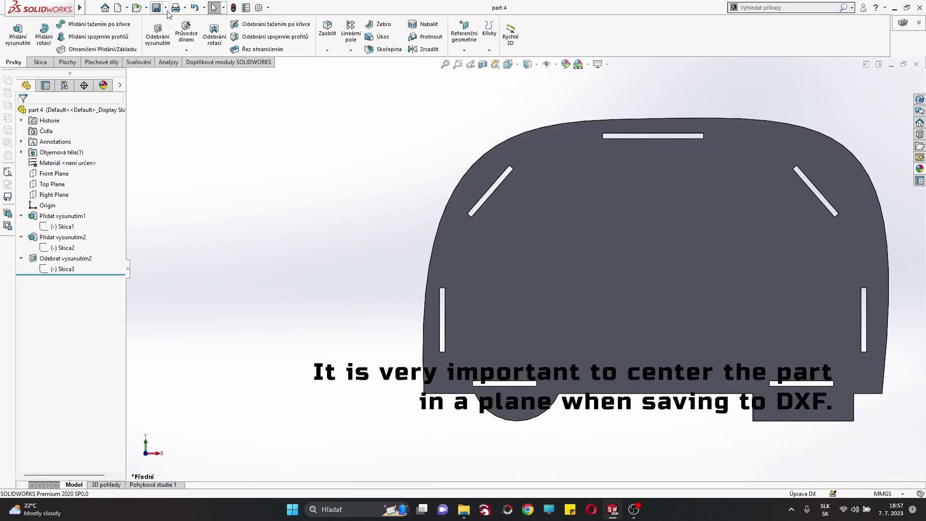
# Step: Export part 4 as a DXF file into the dxf folder
pyautogui.click(166, 10)
pyautogui.click(179, 28)
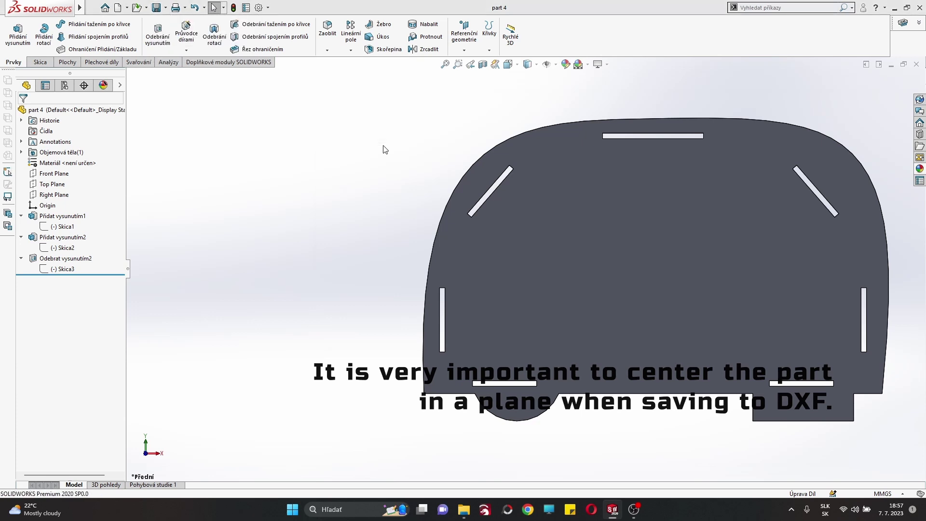
pyautogui.click(471, 263)
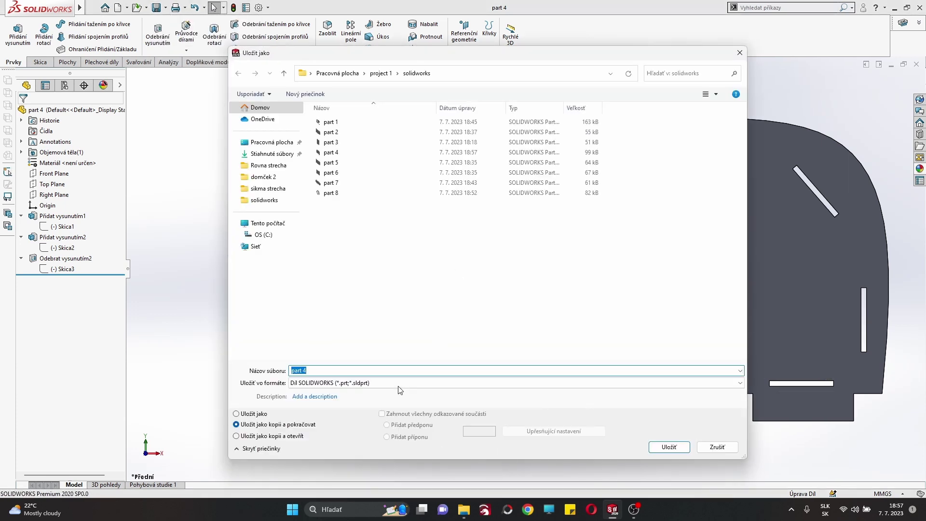
pyautogui.click(514, 408)
pyautogui.click(351, 247)
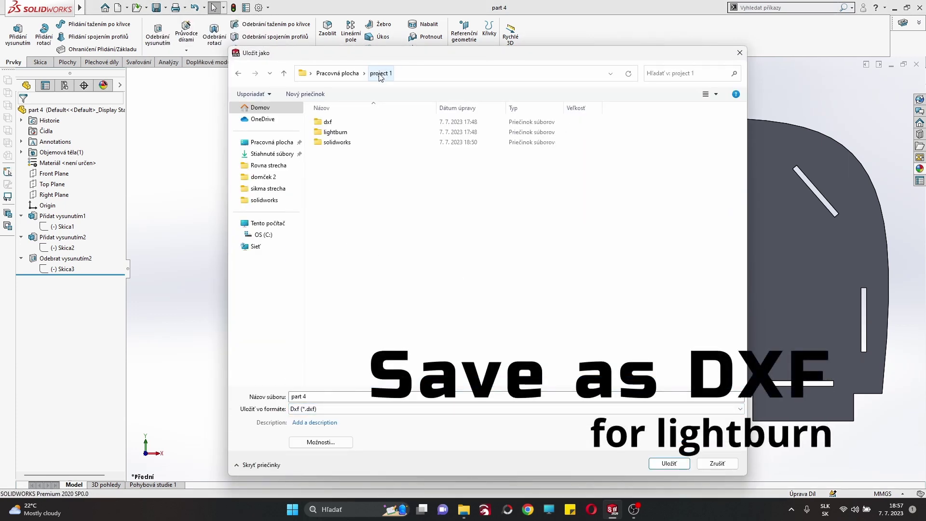
pyautogui.doubleClick(340, 122)
pyautogui.click(667, 461)
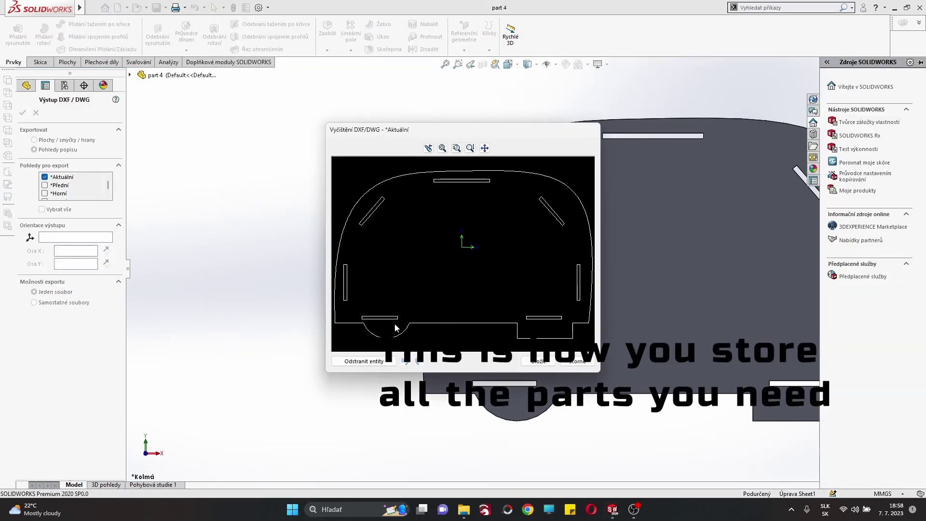
pyautogui.click(550, 364)
pyautogui.moveTo(484, 509)
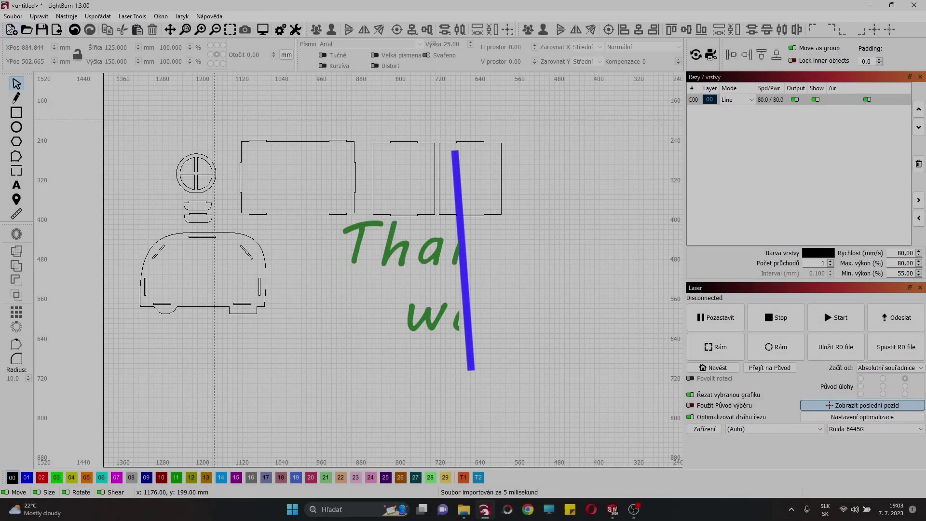
# Step: Import the part 1 DXF onto the LightBurn canvas and group its lines into one object
pyautogui.click(13, 16)
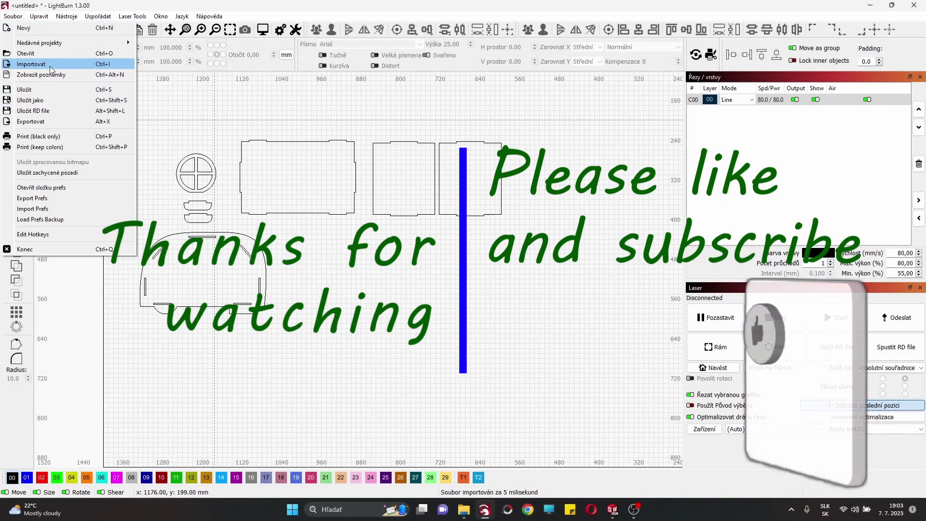
pyautogui.click(29, 63)
pyautogui.doubleClick(124, 87)
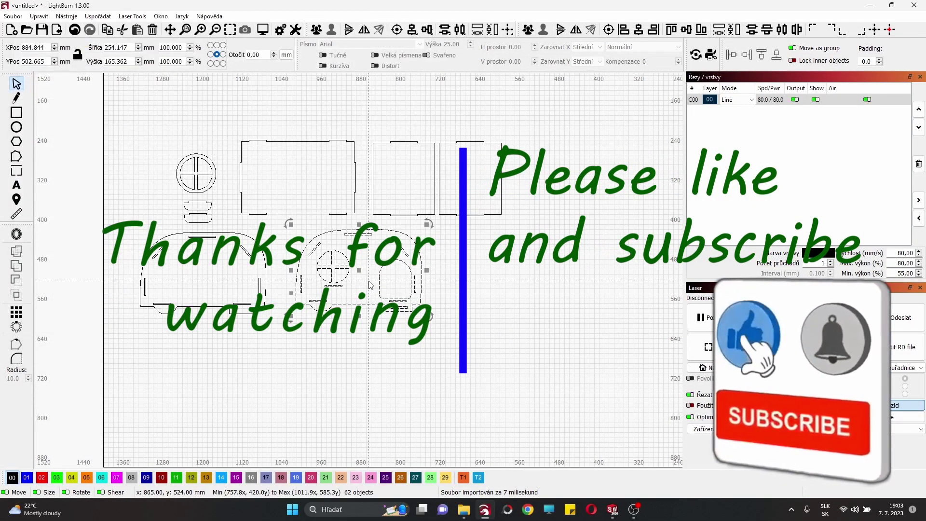
pyautogui.rightClick(384, 282)
pyautogui.click(414, 359)
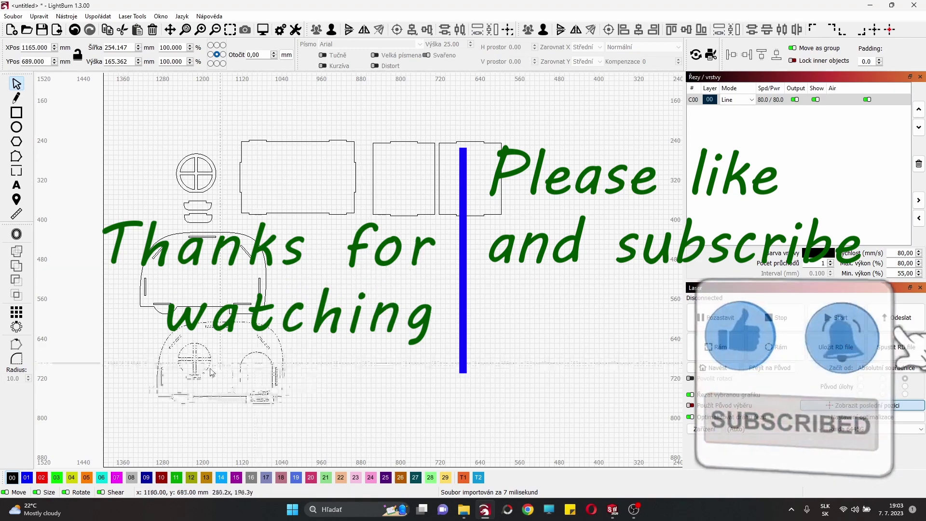
# Step: Import two more exported part files, including the rectangular panel, and group them with Ctrl+G
pyautogui.click(13, 16)
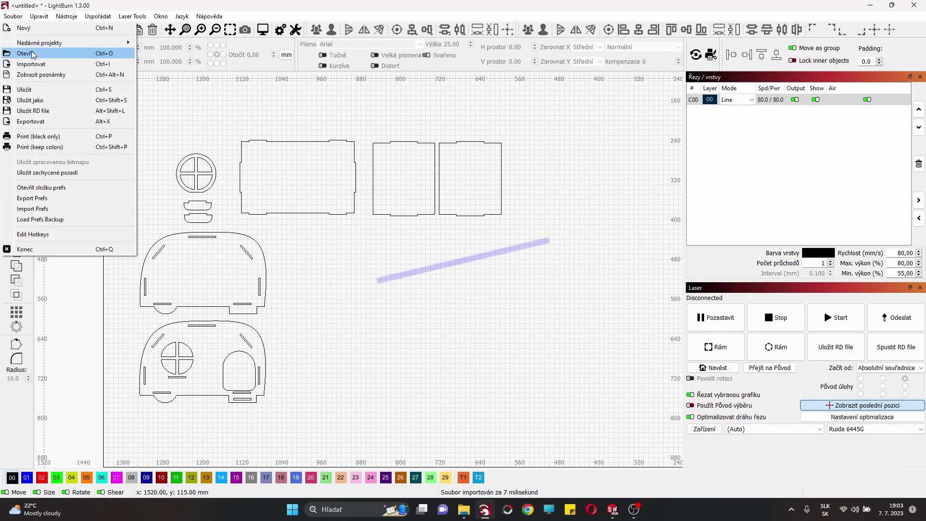
pyautogui.click(29, 63)
pyautogui.click(106, 88)
pyautogui.keyDown('shift'); pyautogui.click(106, 148); pyautogui.keyUp('shift')
pyautogui.click(404, 314)
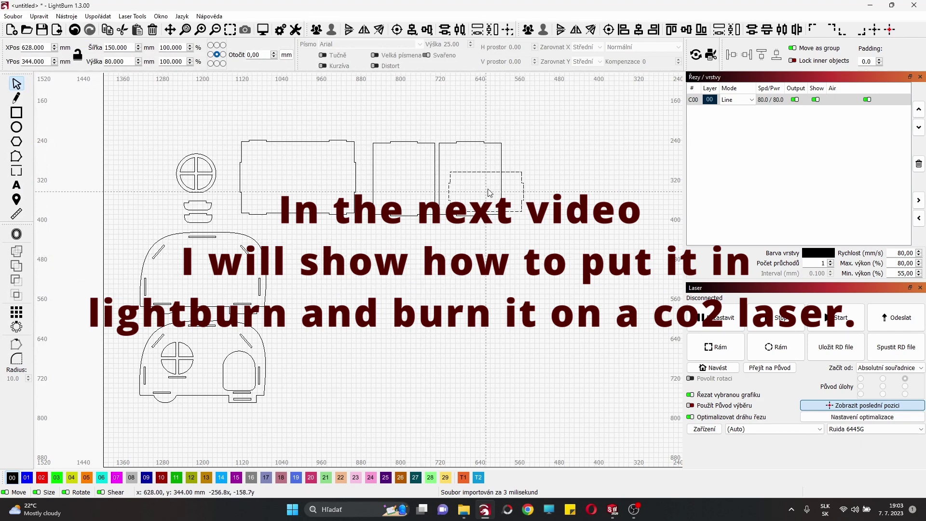
pyautogui.scroll(1, 428, 244)
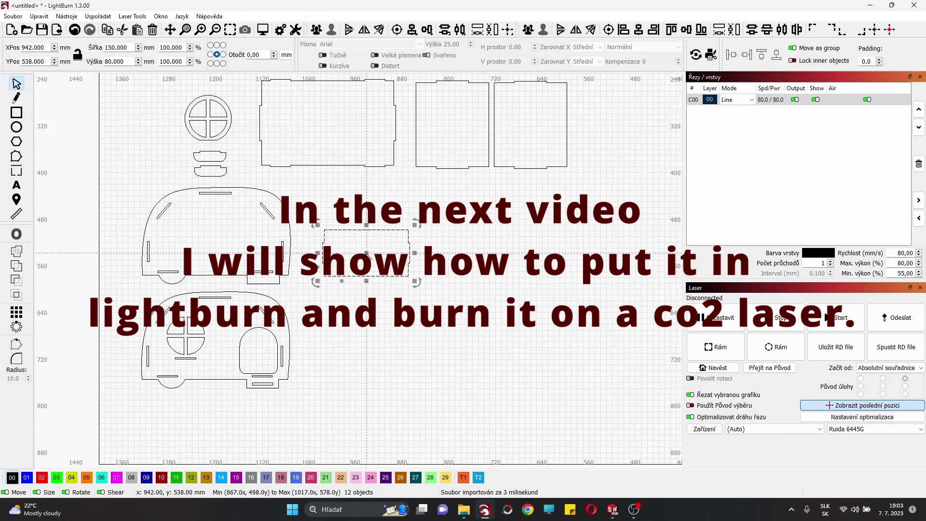
pyautogui.hotkey('ctrl', 'g')
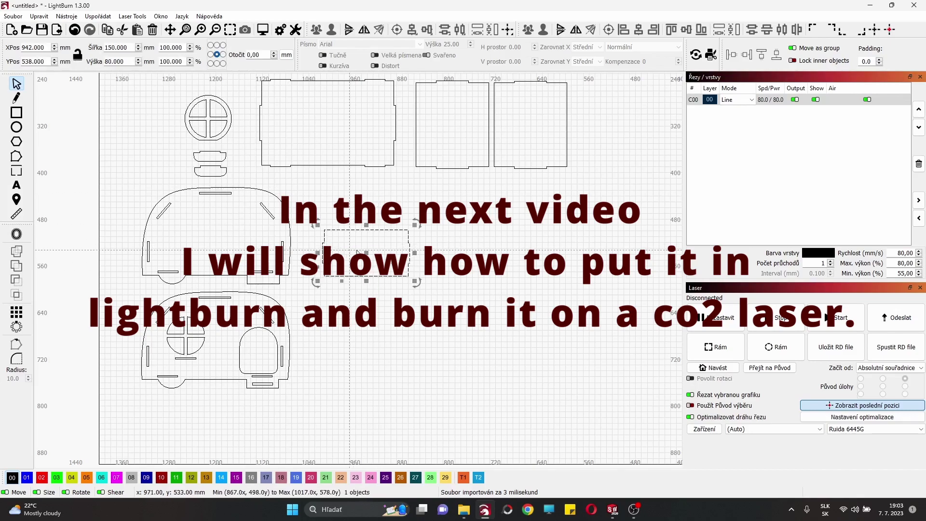
pyautogui.click(122, 104)
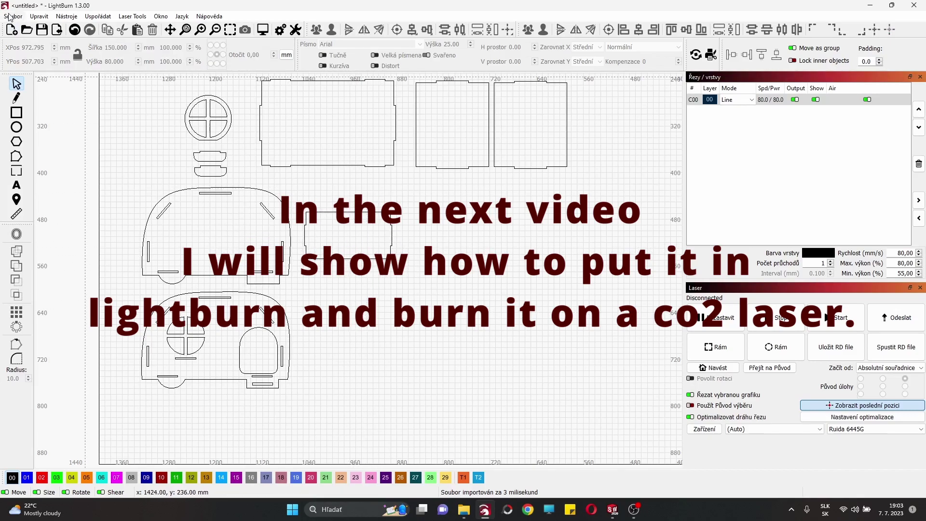